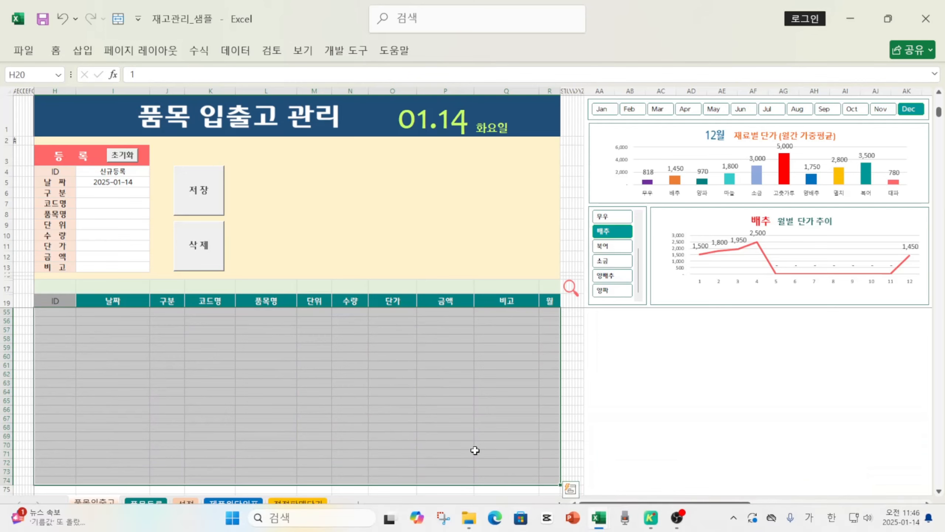
# Step: Compare the per-material unit price chart for Jan, Feb and Mar, and return its month filter to Dec
pyautogui.scroll(12, 469, 441)
pyautogui.click(384, 356)
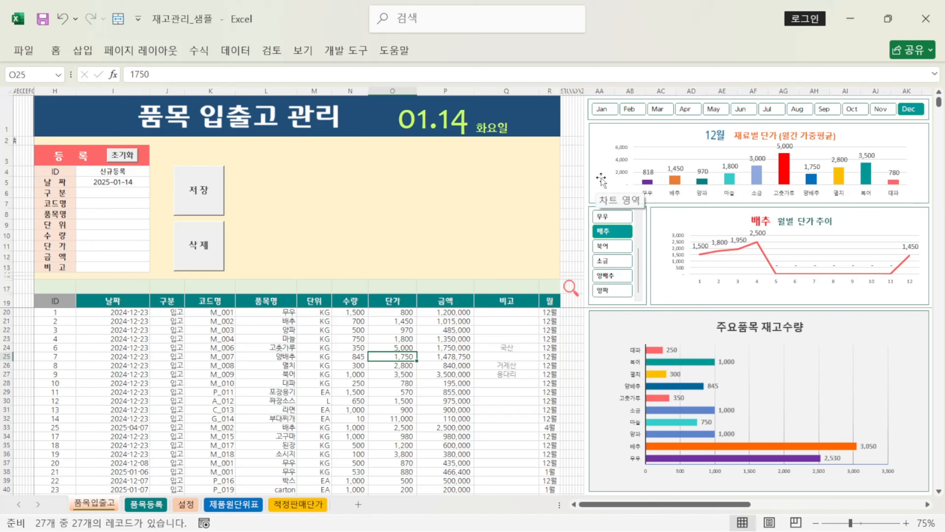
pyautogui.click(611, 110)
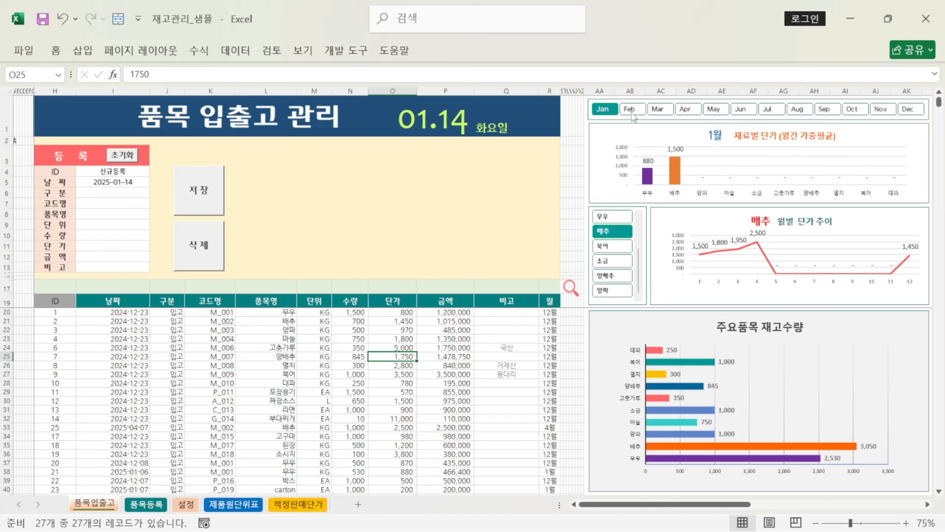
pyautogui.click(633, 110)
pyautogui.click(658, 109)
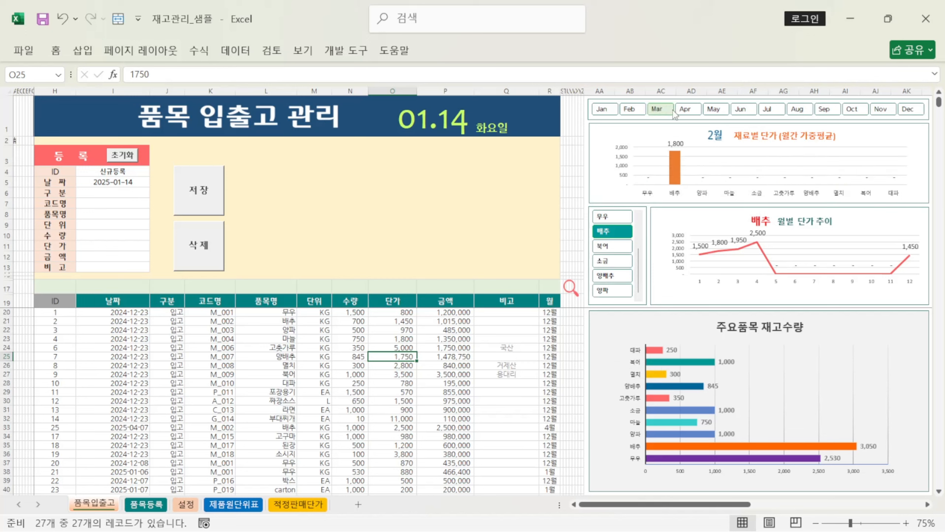
pyautogui.click(917, 114)
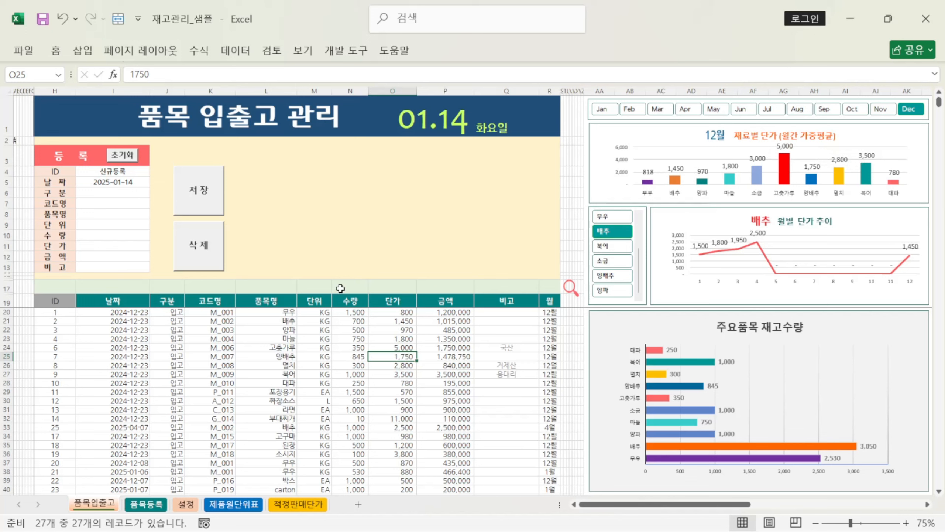
# Step: Filter the transaction list by entering 무우 as the 품목명 search condition in L17
pyautogui.click(283, 289)
pyautogui.write('무우')
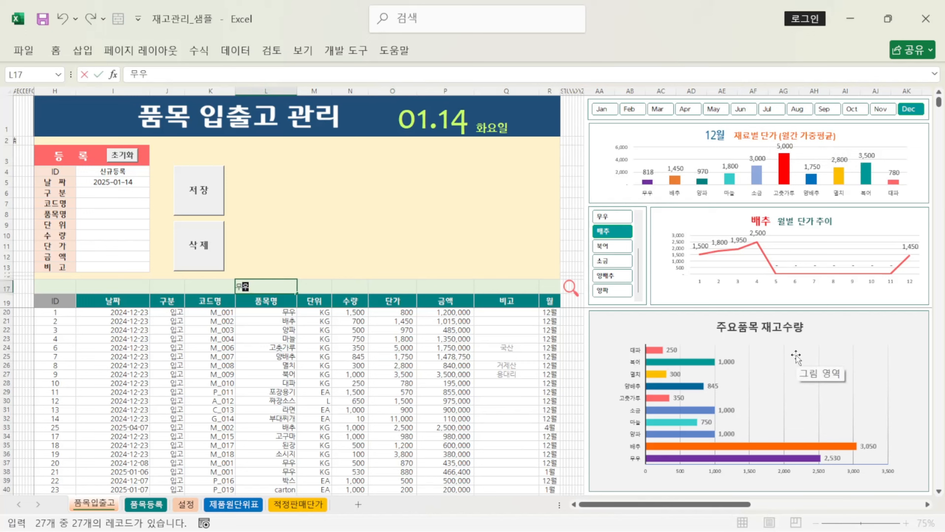
pyautogui.press('Return')
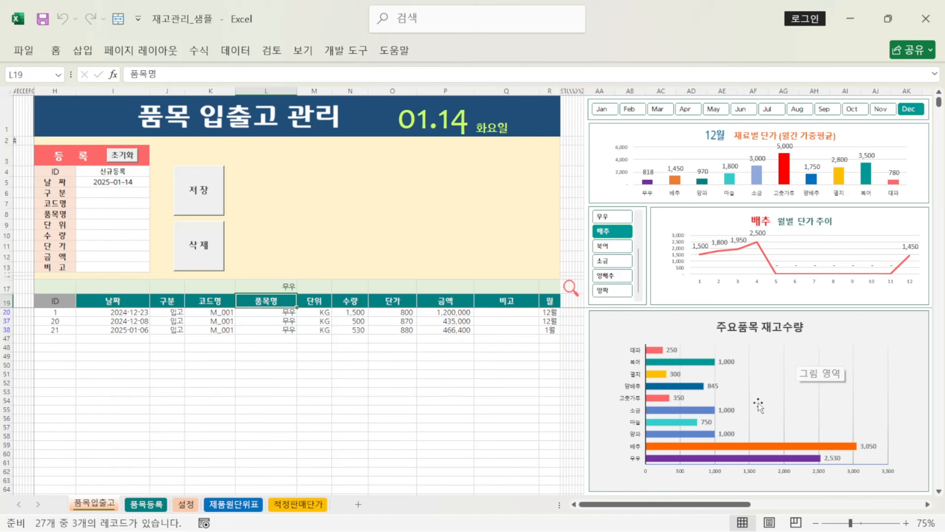
# Step: Examine the dates, quantities, unit prices and amounts of the two December 무우 entries
pyautogui.click(144, 313)
pyautogui.click(145, 323)
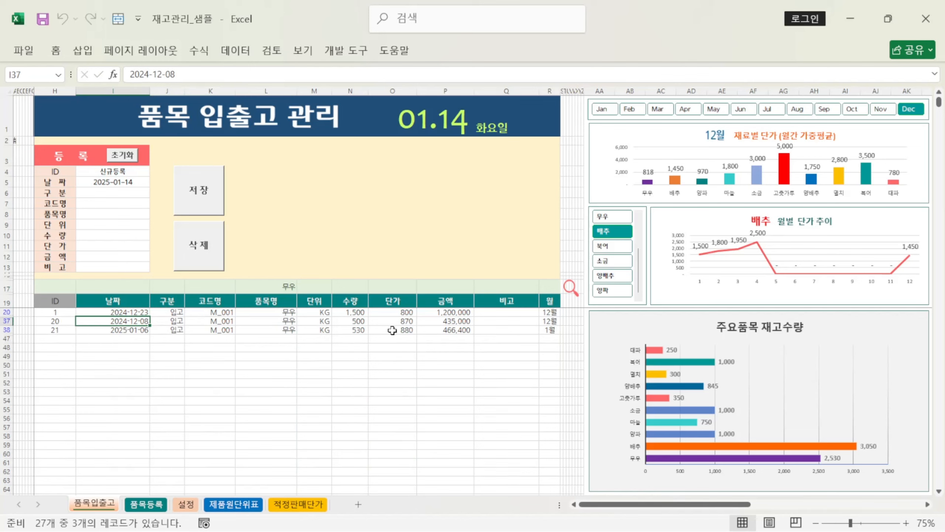
pyautogui.click(409, 313)
pyautogui.click(411, 322)
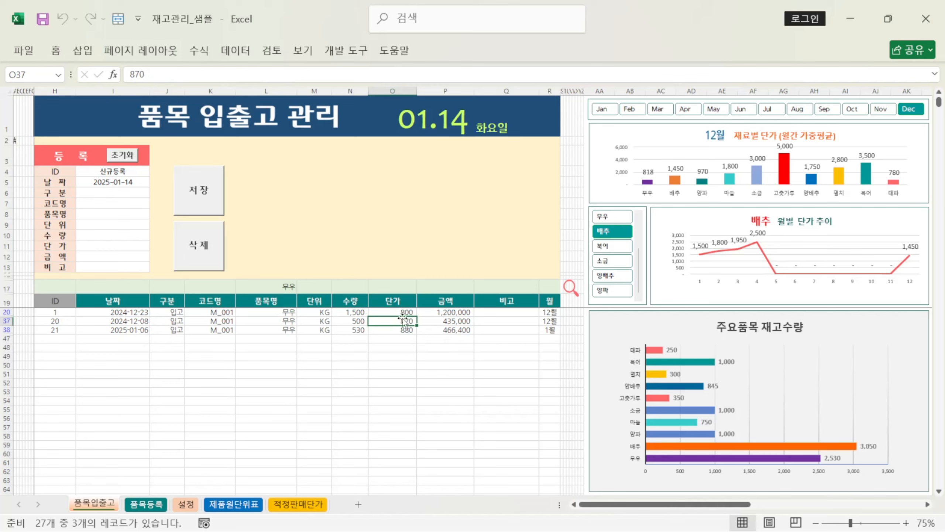
pyautogui.moveTo(361, 312); pyautogui.dragTo(387, 320)
pyautogui.click(456, 313)
pyautogui.click(348, 318)
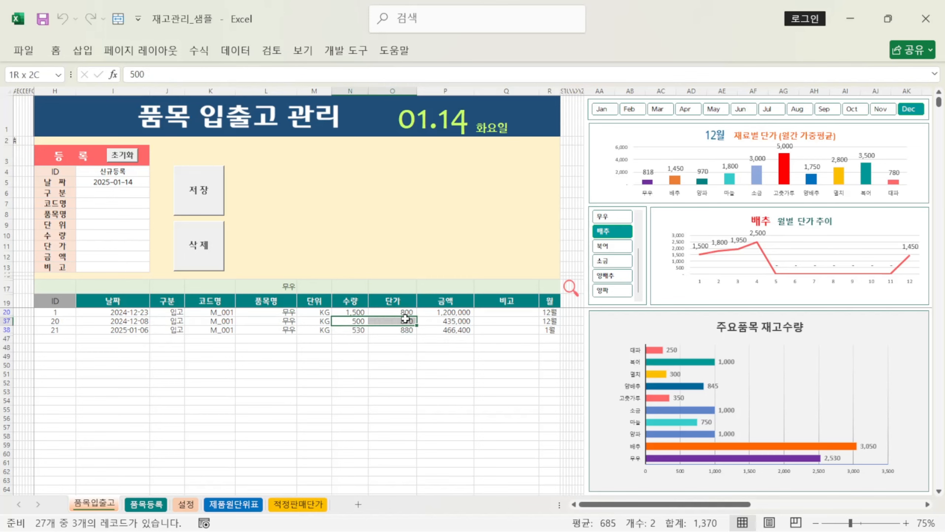
# Step: Select the 금액 cells of the two December 무우 entries and show 무우 in the monthly price trend chart
pyautogui.click(454, 312)
pyautogui.moveTo(453, 313); pyautogui.dragTo(454, 321)
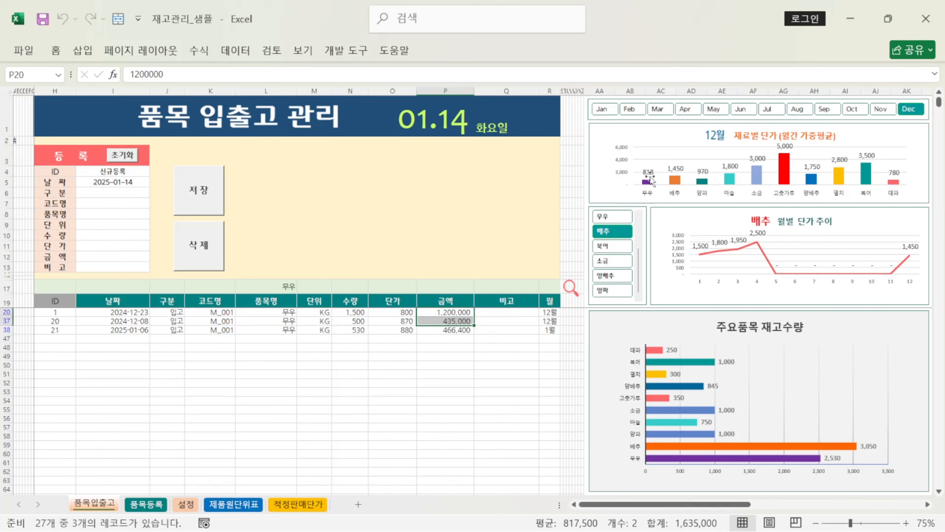
pyautogui.click(613, 217)
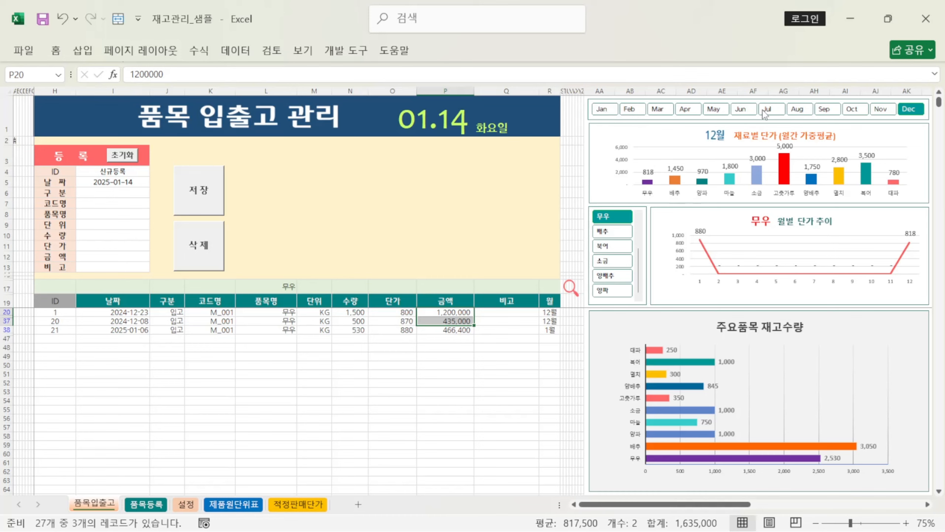
# Step: Widen column A to reveal its helper cells and select the 기준일 cell A3
pyautogui.click(13, 90)
pyautogui.moveTo(17, 92); pyautogui.dragTo(43, 93)
pyautogui.click(30, 162)
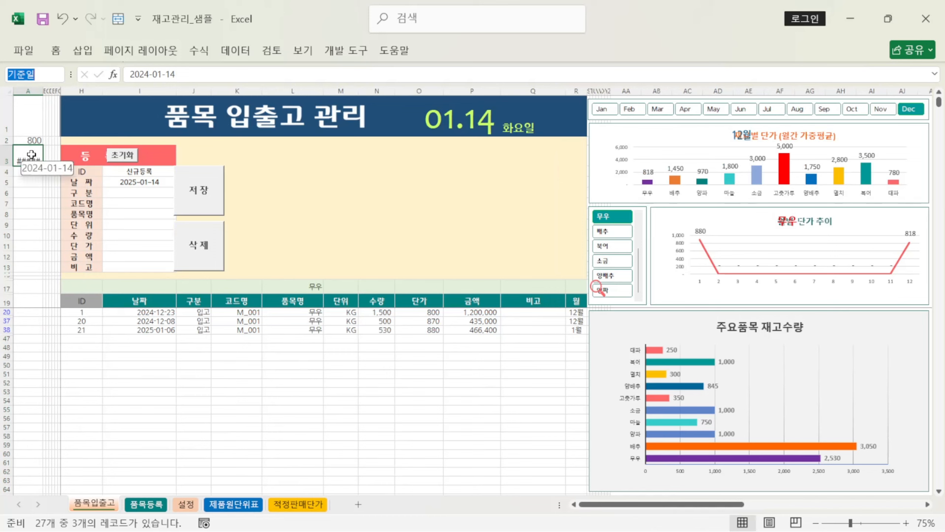
# Step: Compare the 기준일 date in A3 with the form date in I5, and inspect the named cells 행값 (A1) and 단가보관 (A2)
pyautogui.click(145, 74)
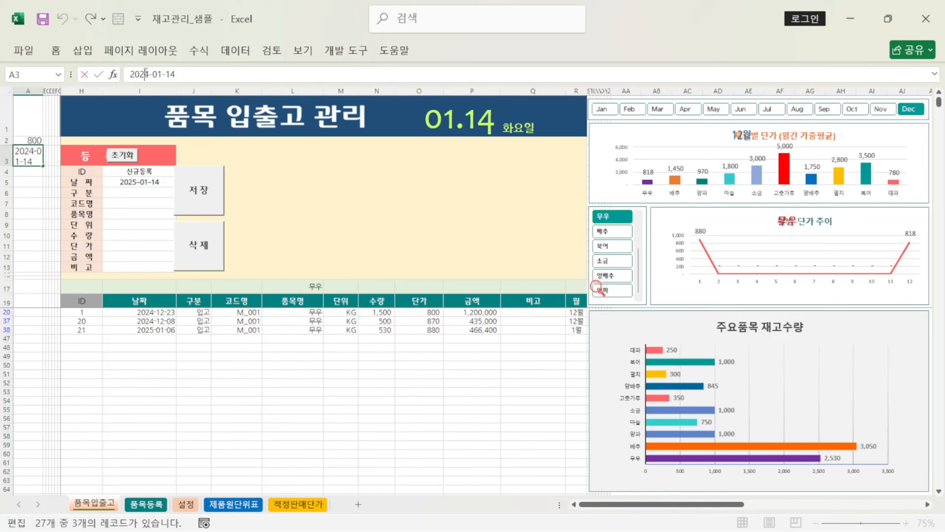
pyautogui.click(159, 183)
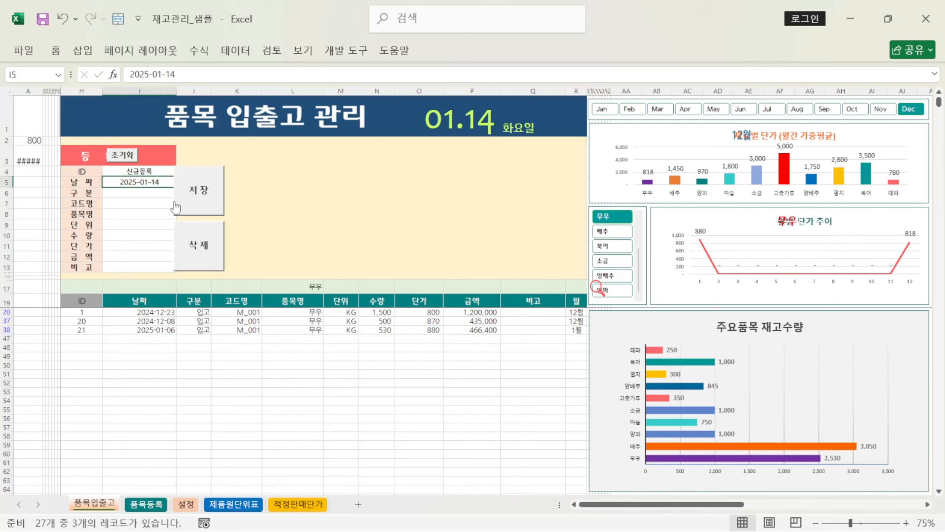
pyautogui.click(144, 75)
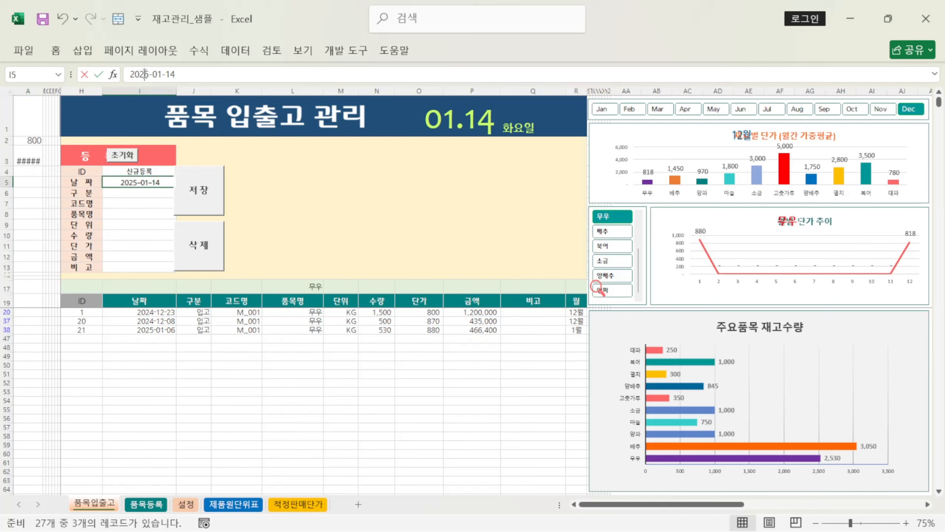
pyautogui.click(34, 158)
pyautogui.click(150, 74)
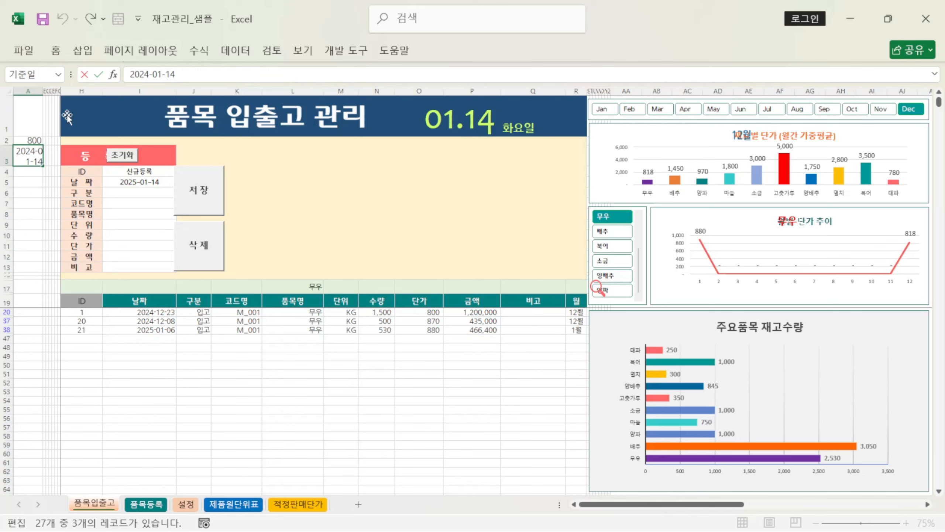
pyautogui.click(28, 118)
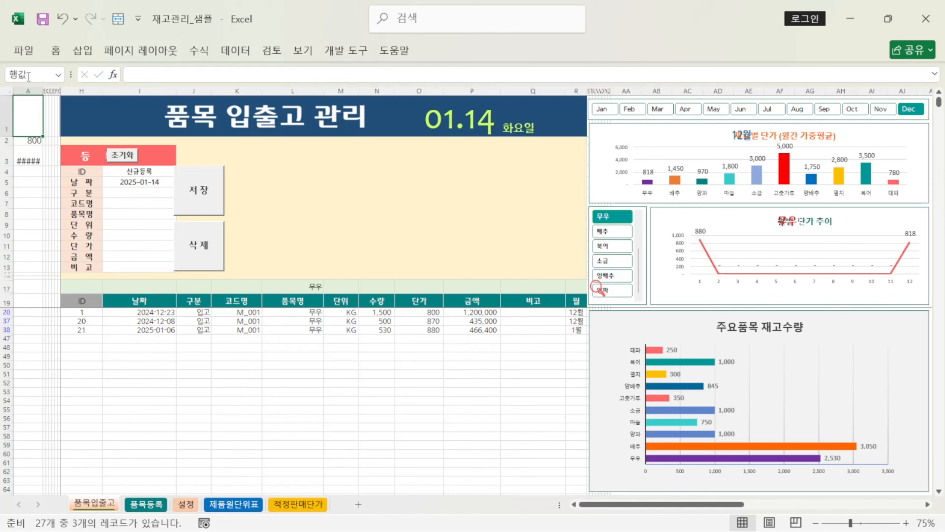
pyautogui.click(29, 141)
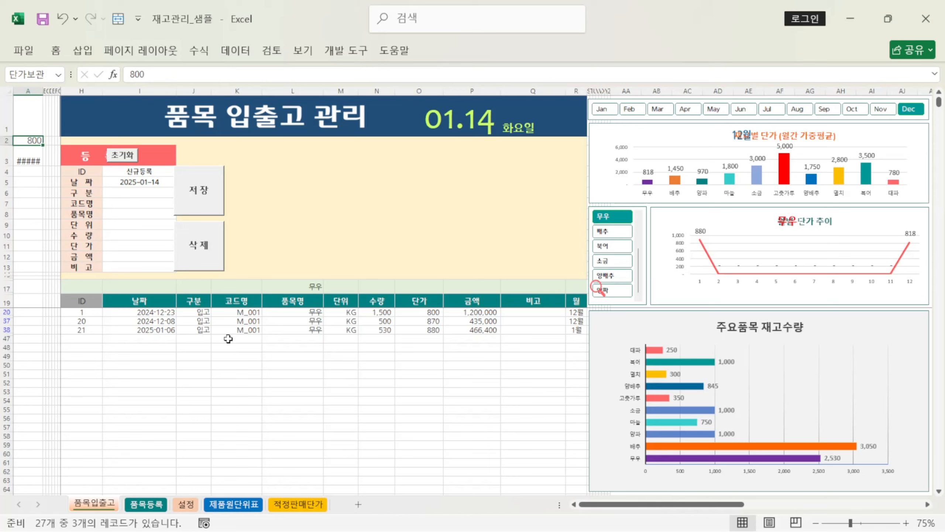
# Step: Clear the 품목명 search condition in L17 and load the 마늘 record with ID 4 into the registration form
pyautogui.click(233, 330)
pyautogui.click(306, 282)
pyautogui.press('Delete')
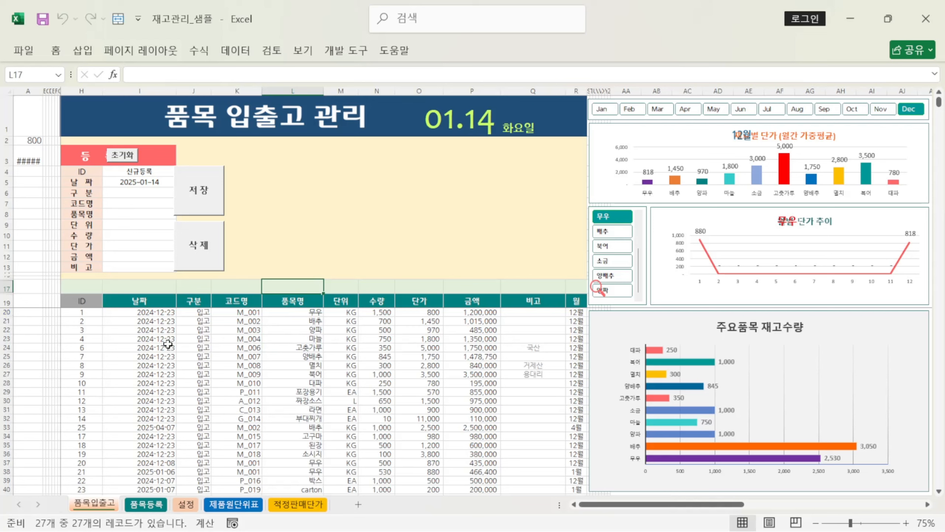
pyautogui.click(172, 339)
pyautogui.doubleClick(167, 340)
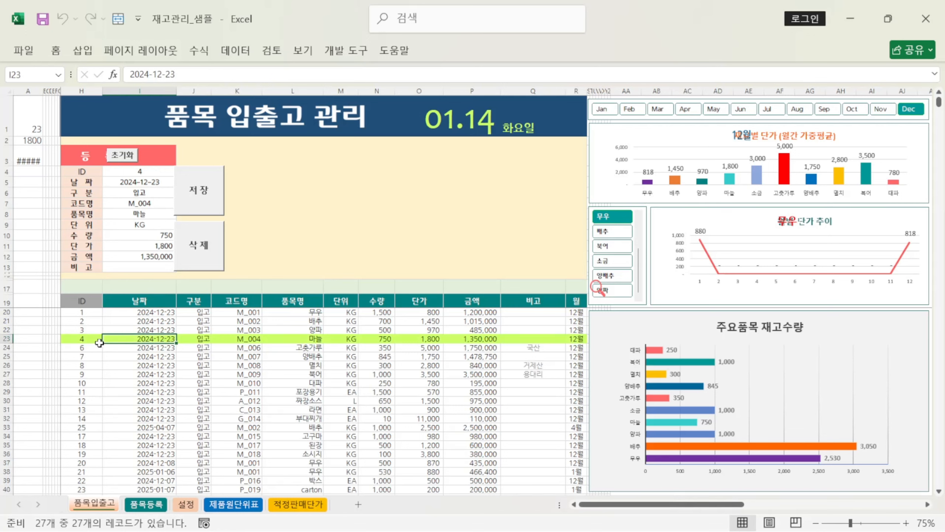
# Step: Compare the 마늘 record's sheet row and unit price with the stored values in 행값 (A1) and 단가보관 (A2)
pyautogui.click(3, 342)
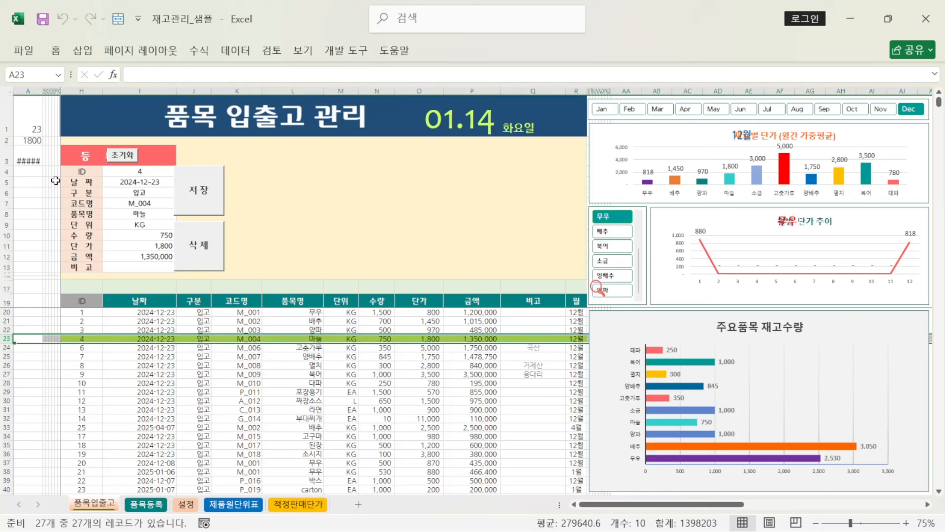
pyautogui.click(32, 125)
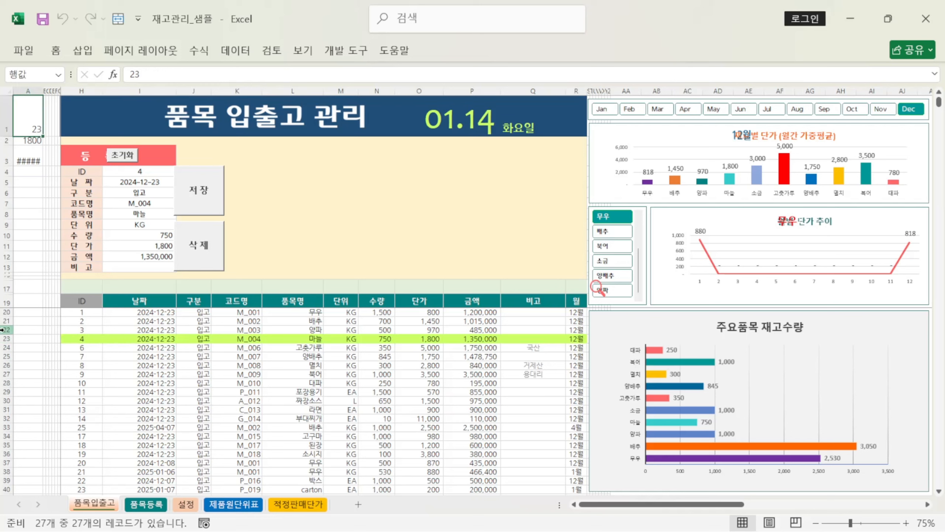
pyautogui.click(34, 138)
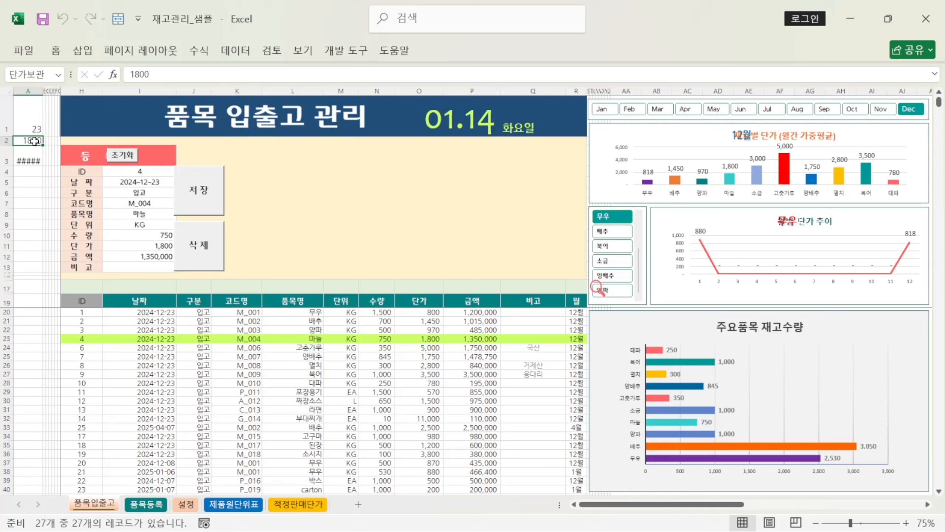
pyautogui.click(4, 339)
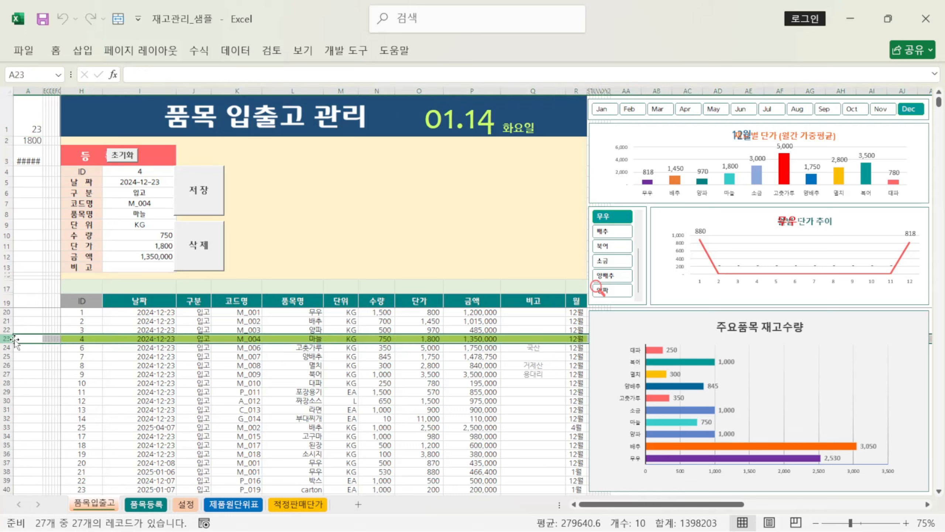
pyautogui.click(433, 339)
pyautogui.click(36, 139)
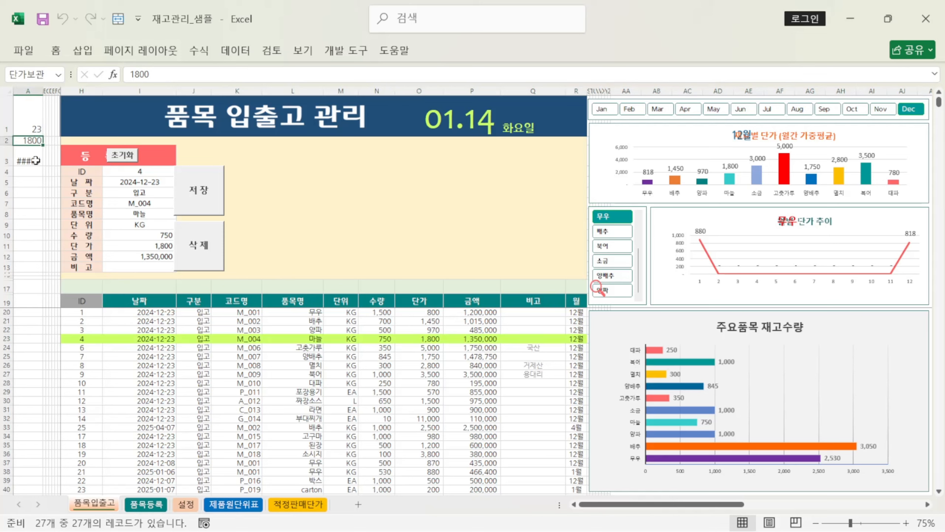
# Step: Examine the 단가 formula in cell I11 of the registration form
pyautogui.click(151, 247)
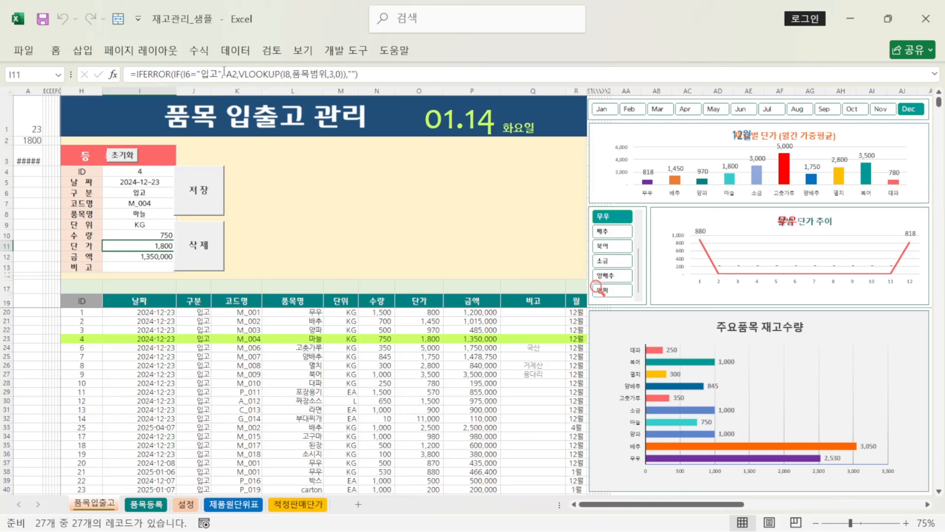
pyautogui.click(154, 192)
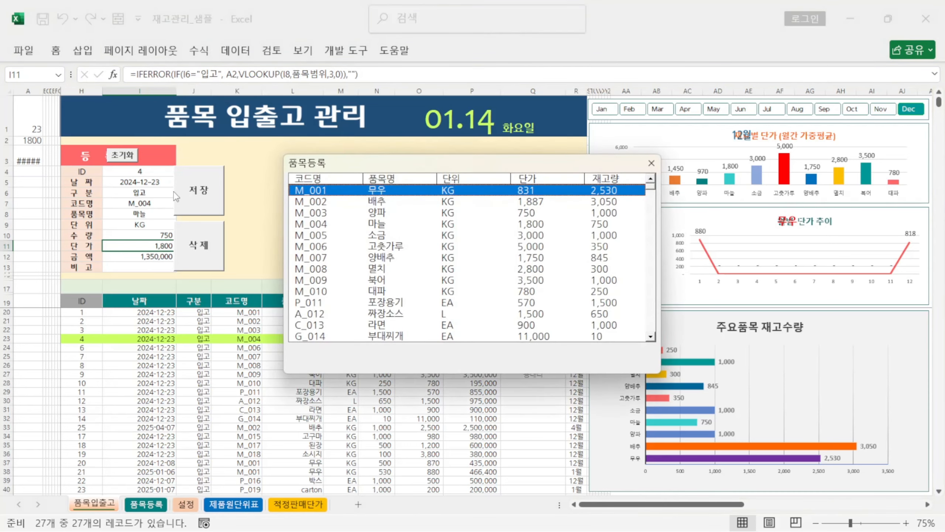
pyautogui.click(651, 163)
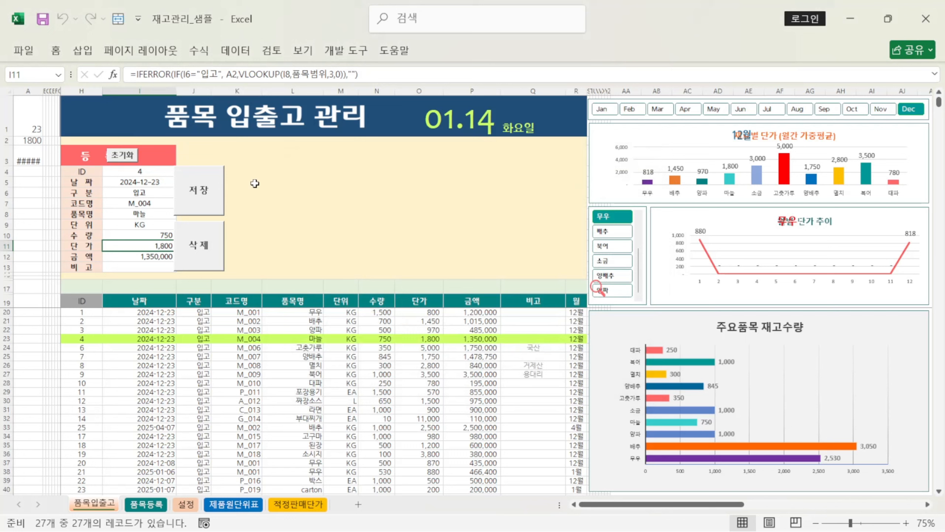
# Step: Set the 구분 of the loaded 마늘 record to 출고 in the registration form
pyautogui.click(146, 191)
pyautogui.click(182, 192)
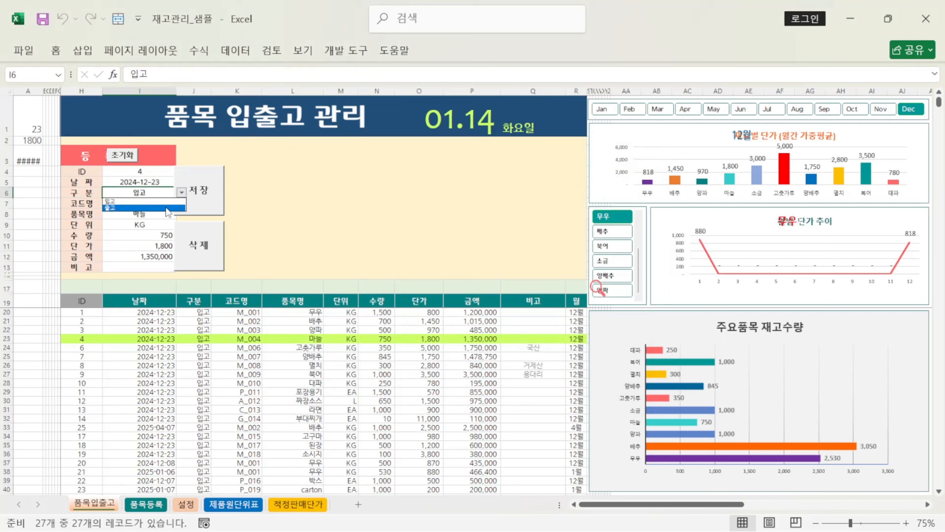
pyautogui.click(168, 212)
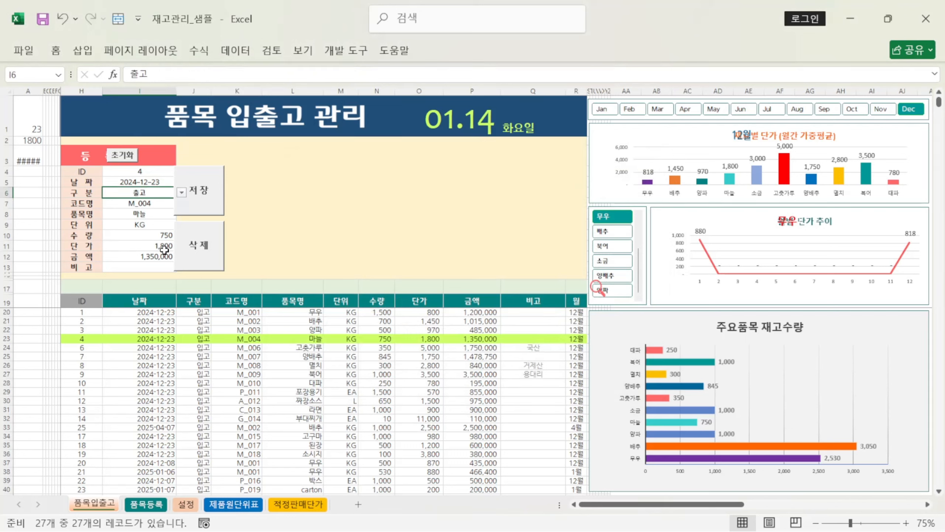
# Step: Load the 무우 record with ID 1 into the registration form and set 구분 to 출고 to check the 단가 formula in I11
pyautogui.doubleClick(321, 312)
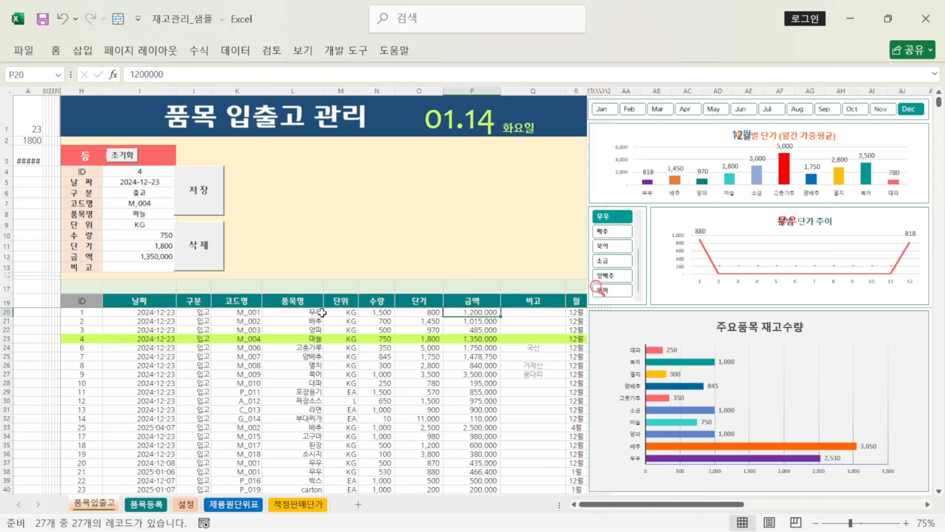
pyautogui.click(311, 311)
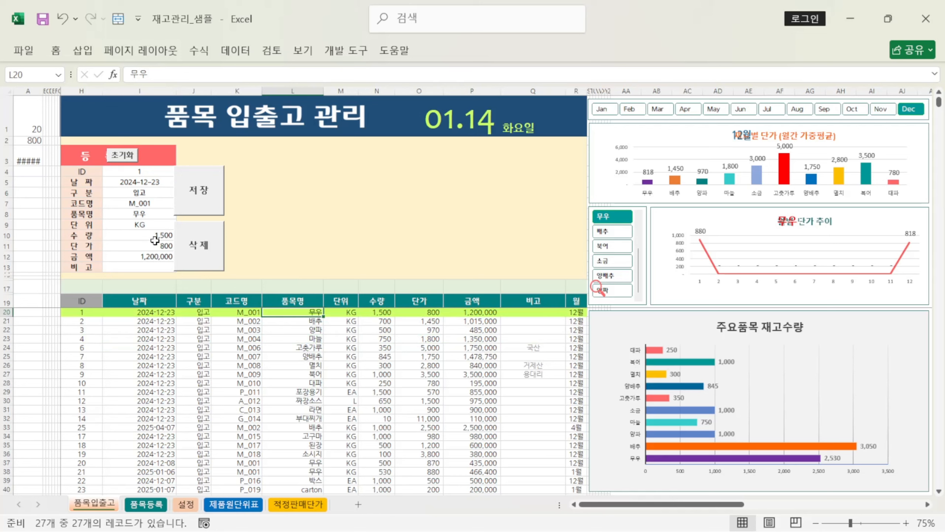
pyautogui.click(154, 192)
pyautogui.click(182, 192)
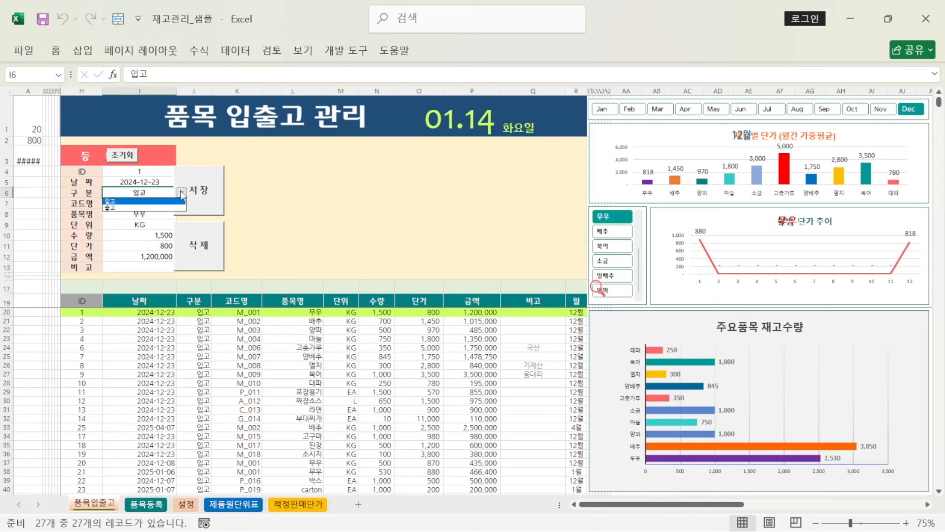
pyautogui.click(157, 206)
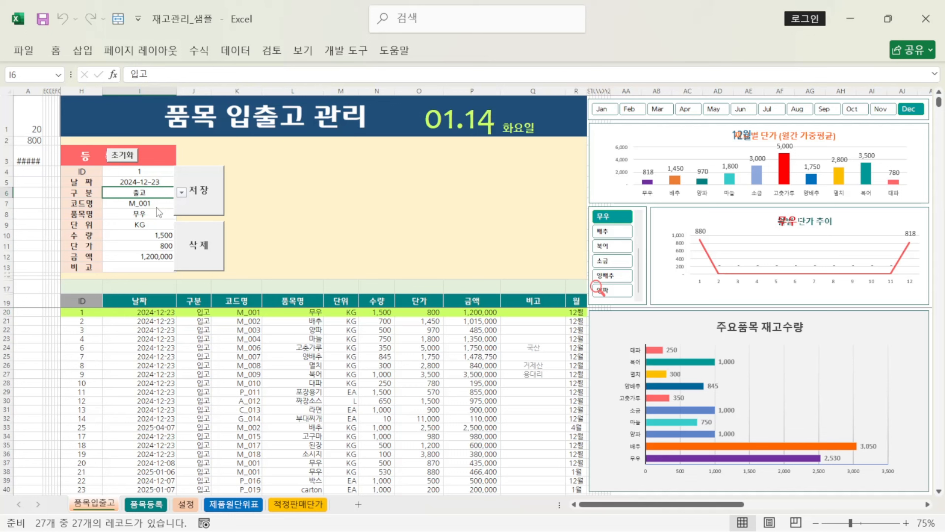
pyautogui.click(165, 246)
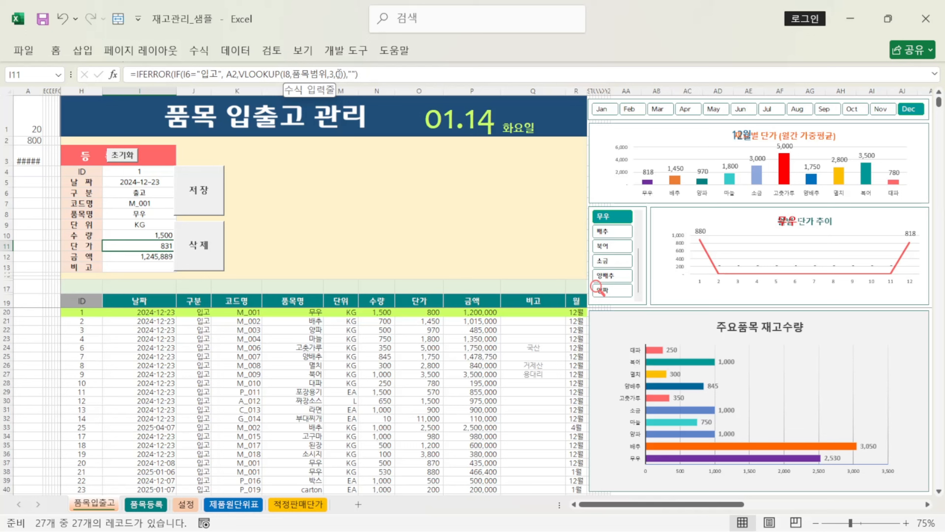
# Step: Check the 품목범위 argument in the 단가 formula of I11 and look for that name among the defined names
pyautogui.click(313, 76)
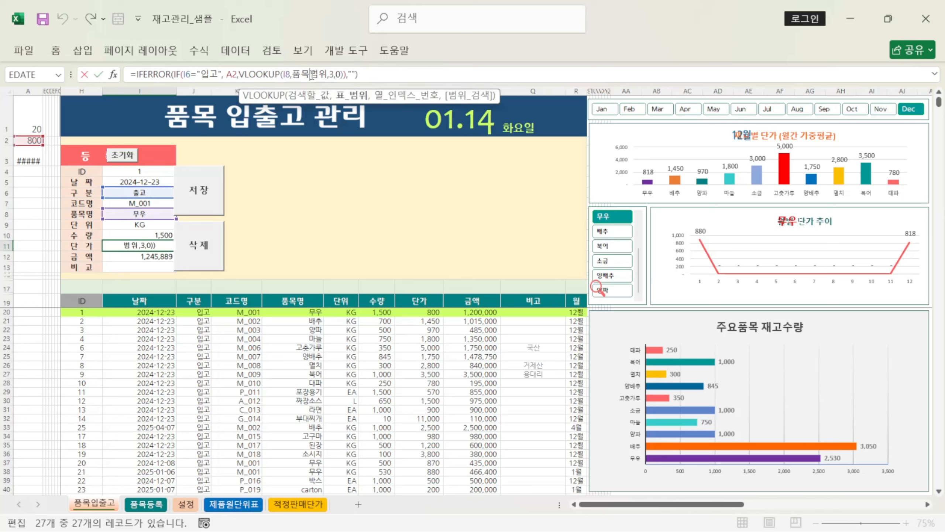
pyautogui.click(58, 75)
pyautogui.click(62, 76)
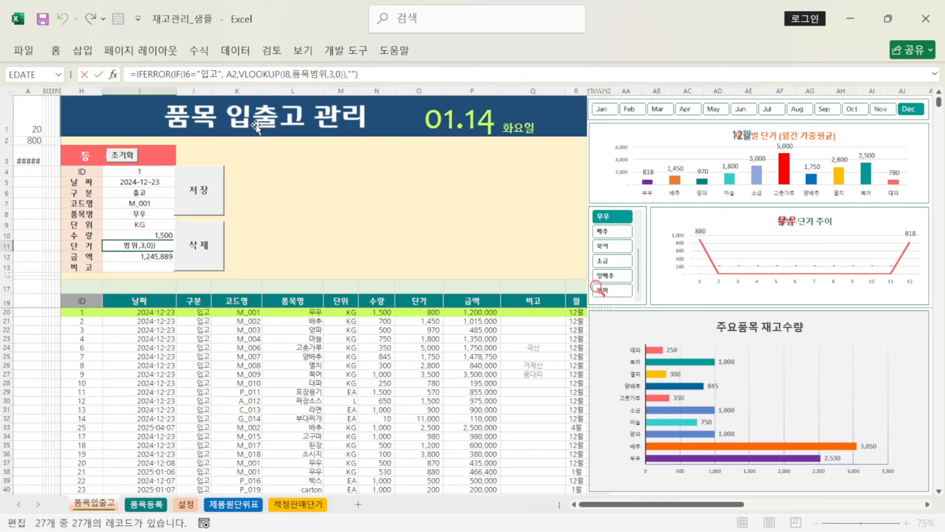
pyautogui.click(294, 154)
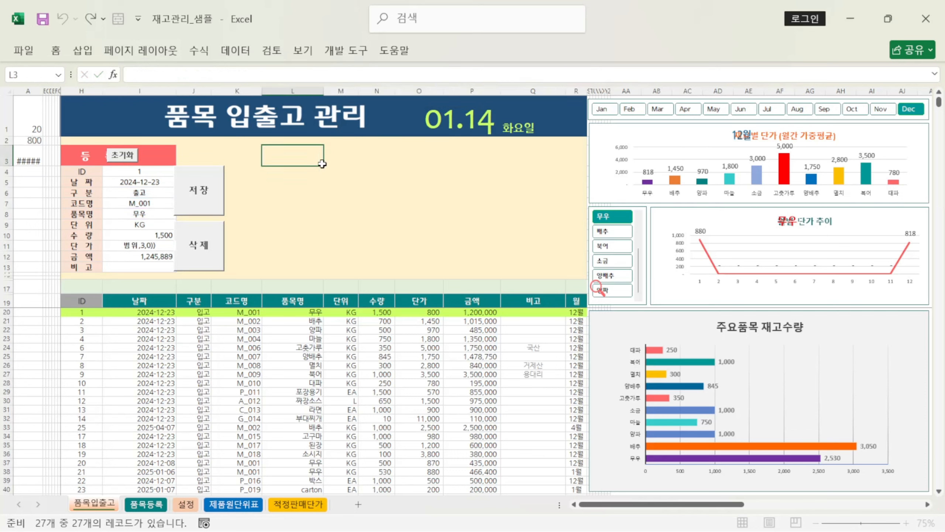
pyautogui.click(59, 75)
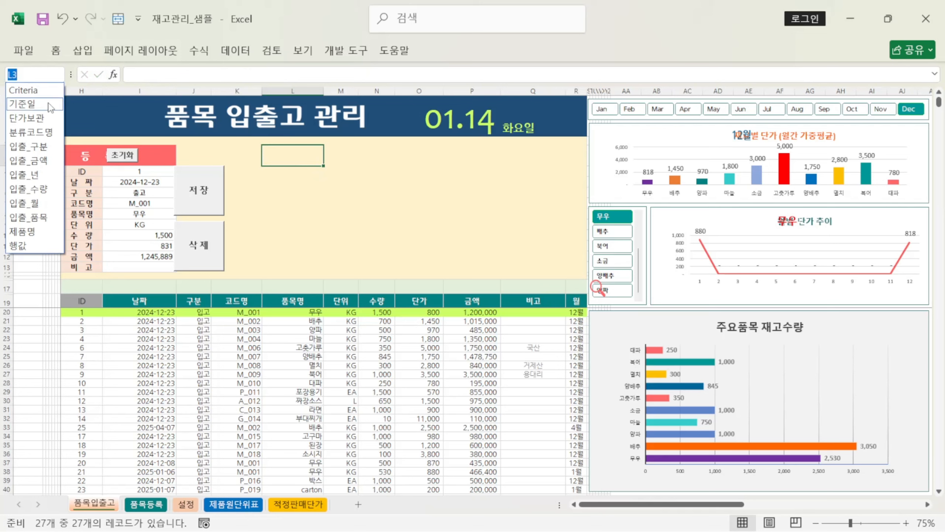
# Step: Open the Name Manager and examine which range the OFFSET reference of 품목범위 covers on the 품목등록 sheet
pyautogui.click(203, 48)
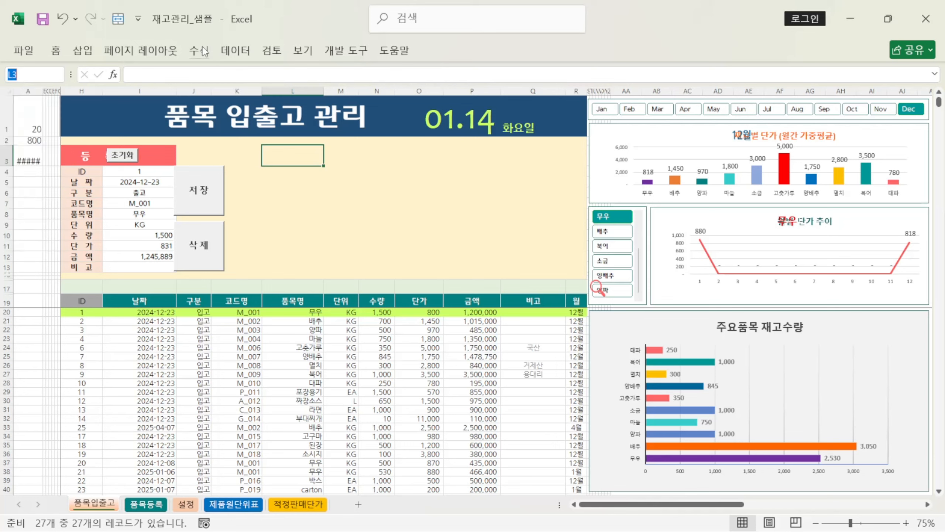
pyautogui.click(200, 50)
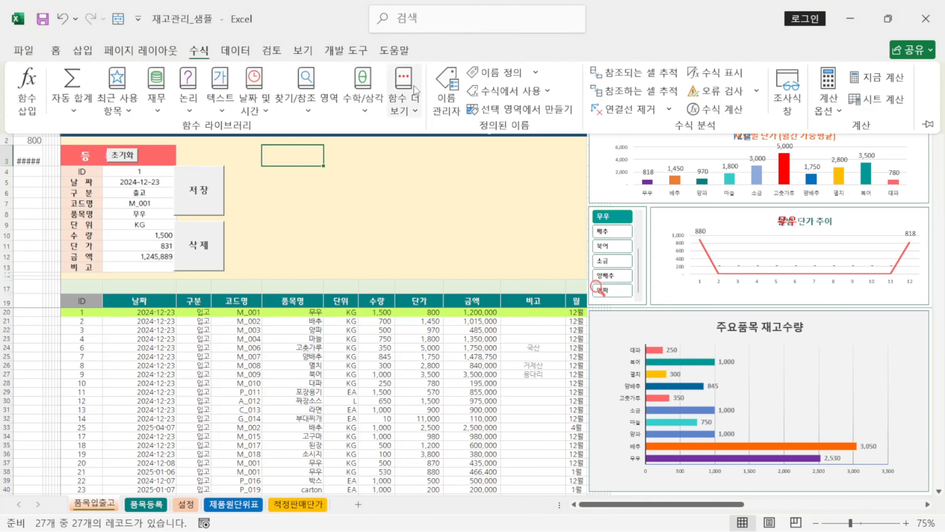
pyautogui.click(452, 88)
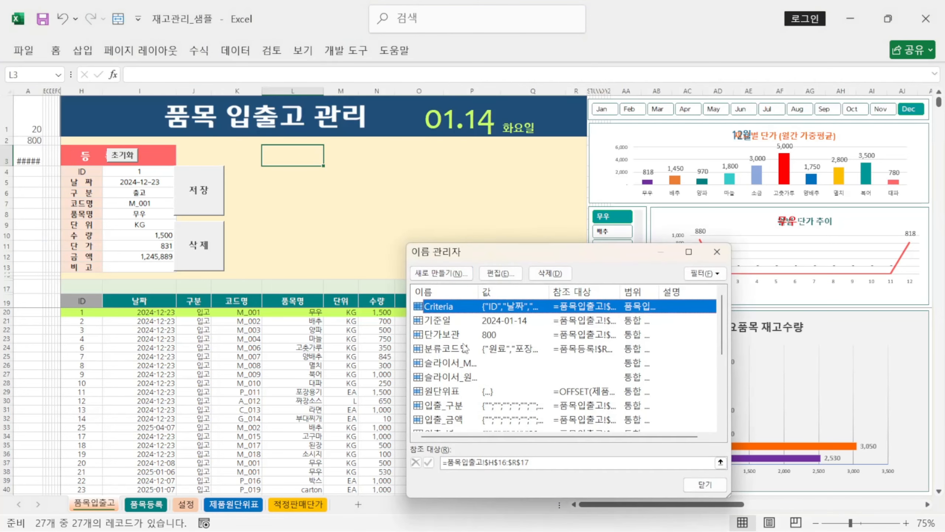
pyautogui.scroll(-3, 468, 354)
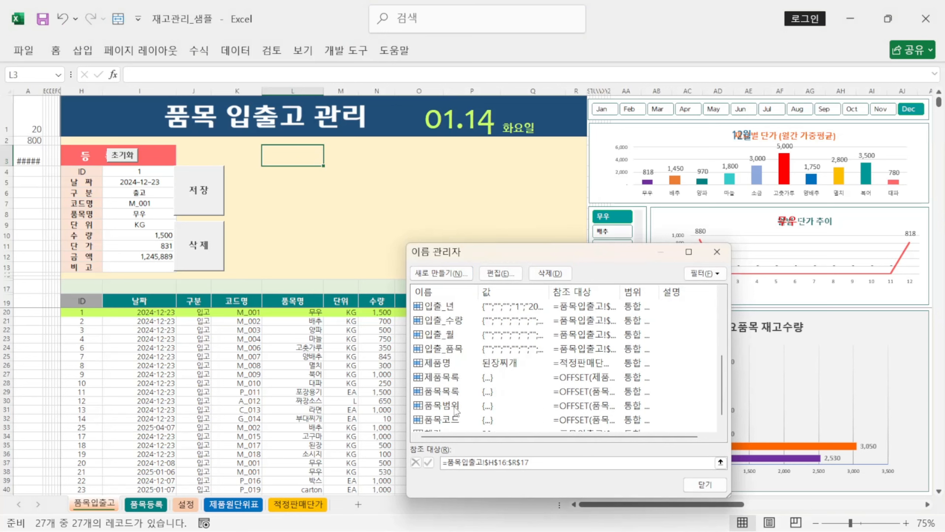
pyautogui.click(458, 407)
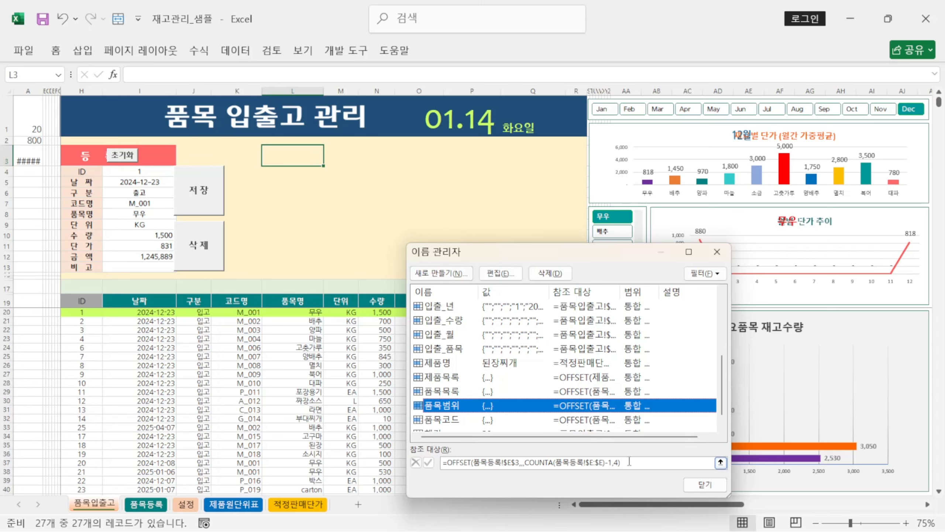
pyautogui.click(720, 462)
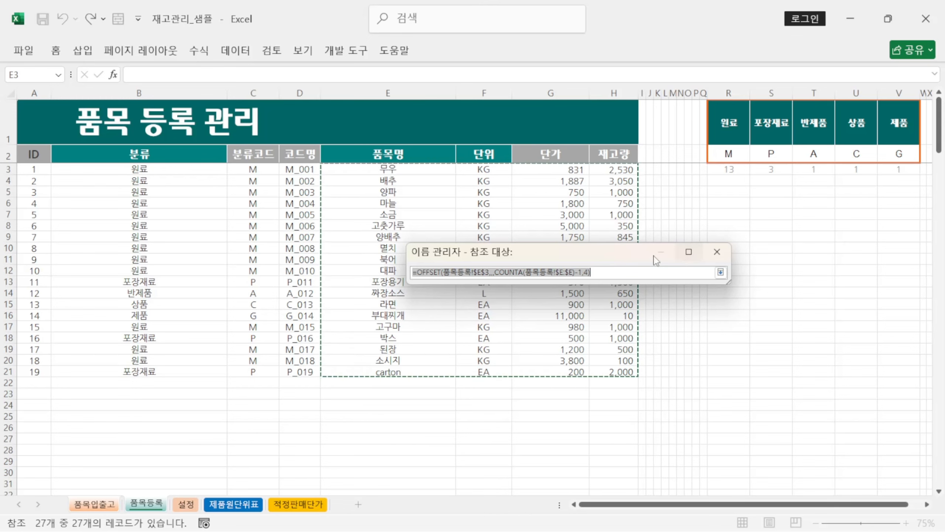
pyautogui.moveTo(588, 257); pyautogui.dragTo(565, 325)
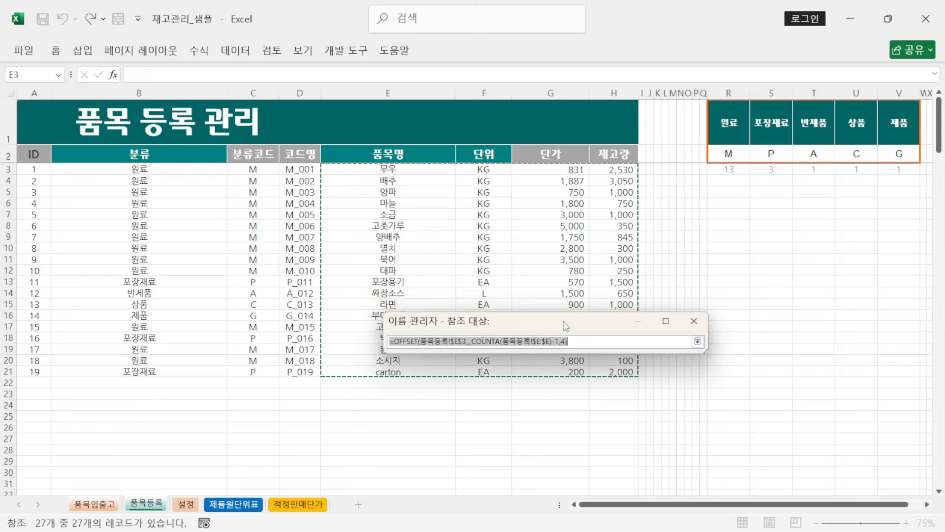
# Step: Point out the 품목명 column (E3) and 단가 column (G3) within 품목범위, then discard the reference change and close the Name Manager
pyautogui.click(416, 169)
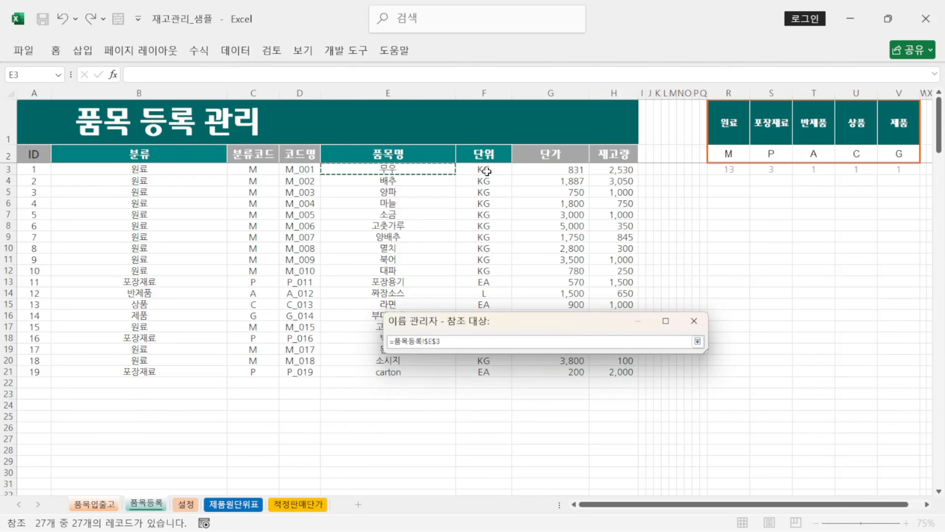
pyautogui.click(566, 170)
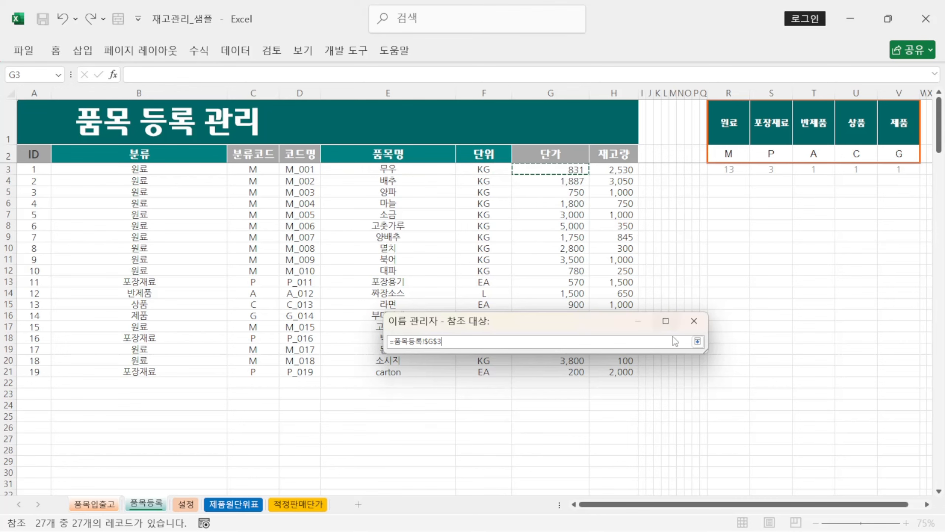
pyautogui.click(694, 321)
pyautogui.click(694, 320)
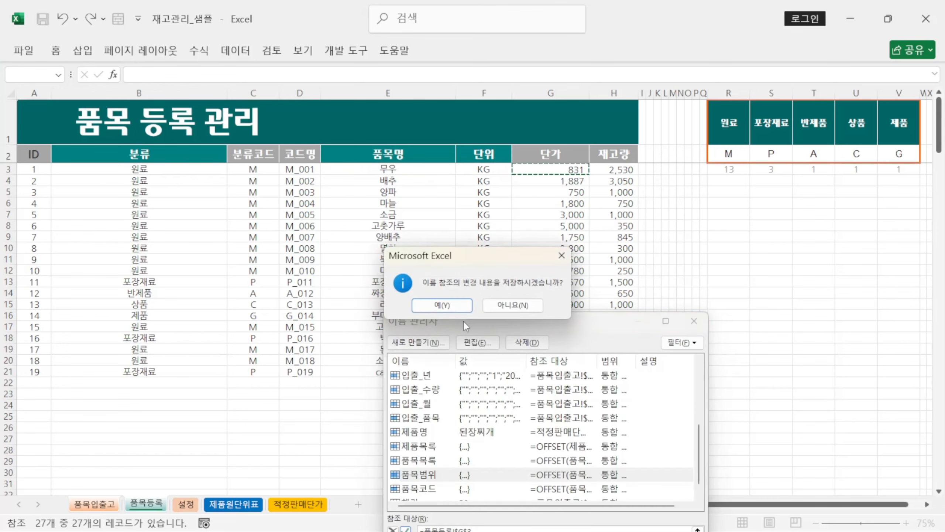
pyautogui.click(500, 310)
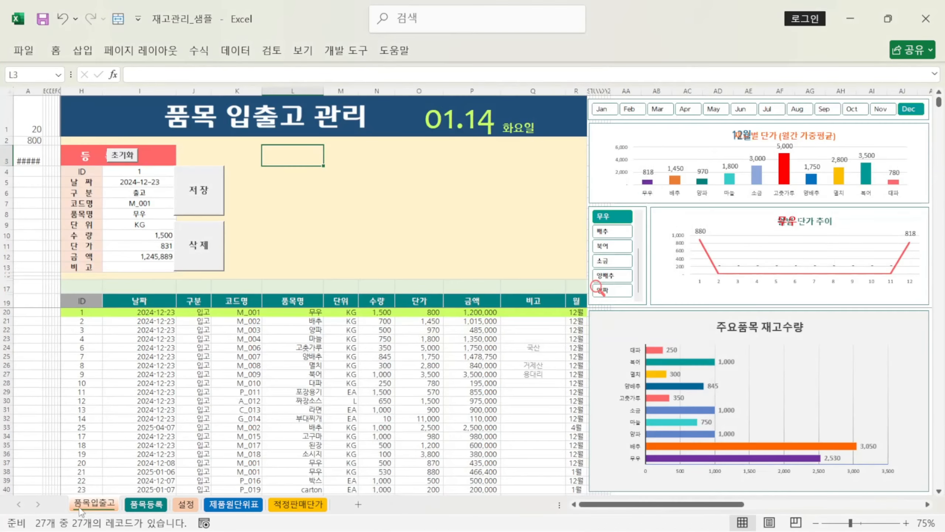
# Step: Review the 단가 formula in I11 and the stored value in 단가보관 (A2), then reset the registration form
pyautogui.click(164, 248)
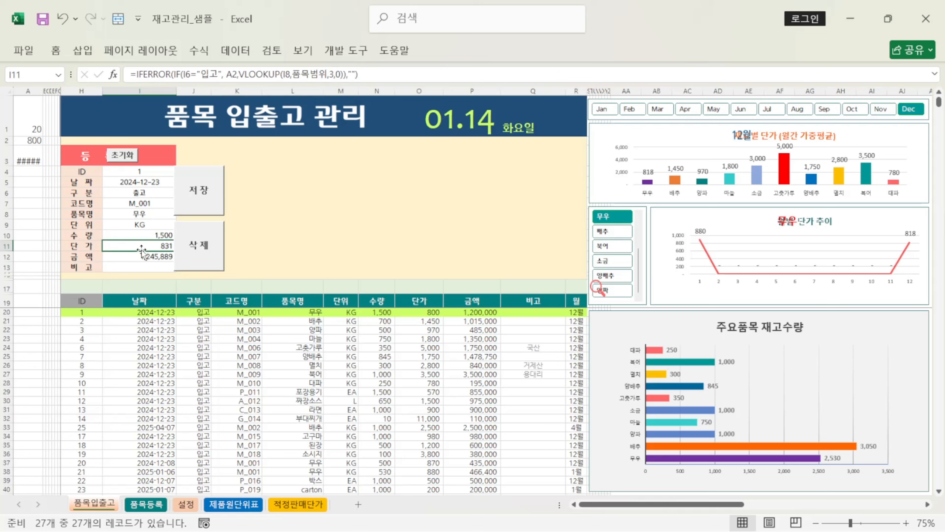
pyautogui.click(38, 141)
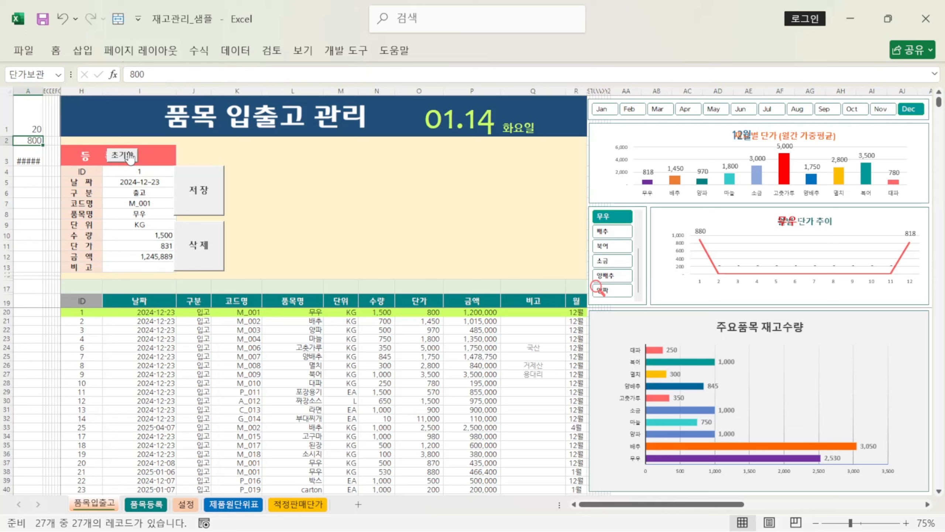
pyautogui.click(122, 154)
# Step: Narrow helper column A by setting its column width to .54
pyautogui.click(37, 91)
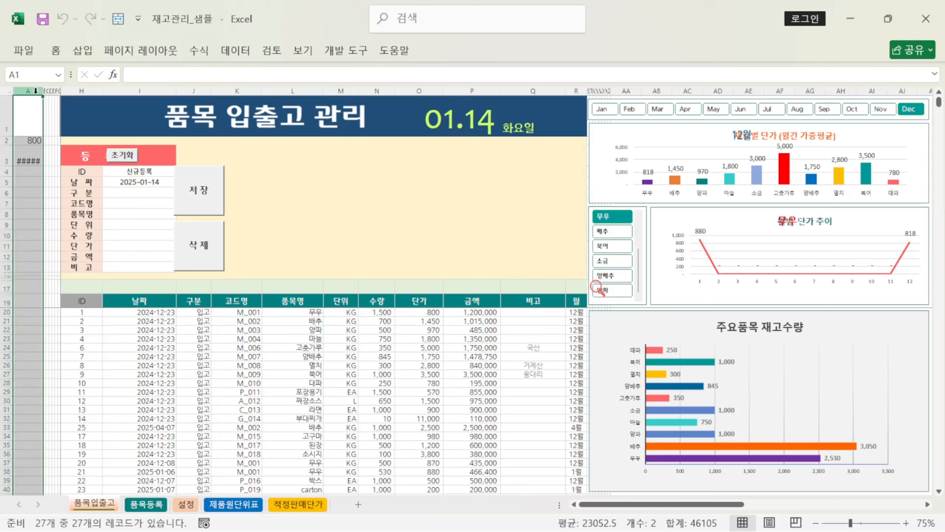
pyautogui.rightClick(33, 212)
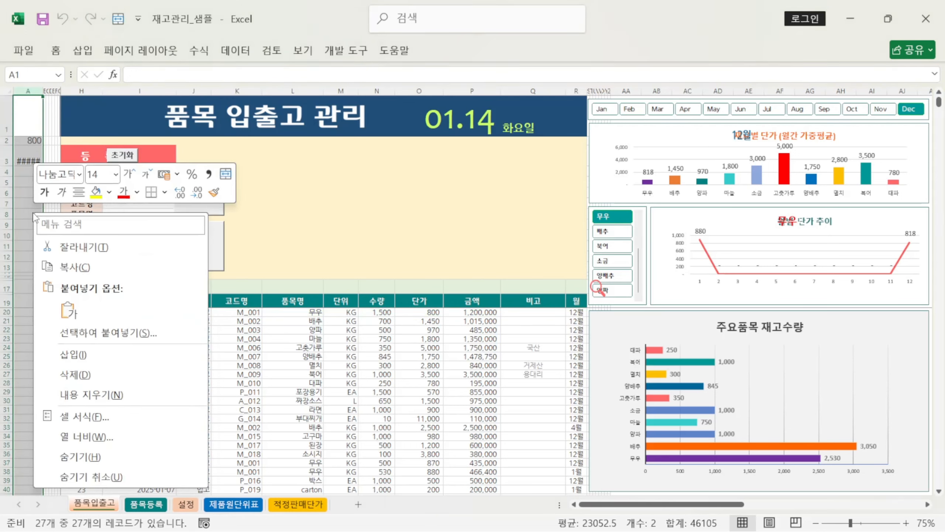
pyautogui.click(101, 437)
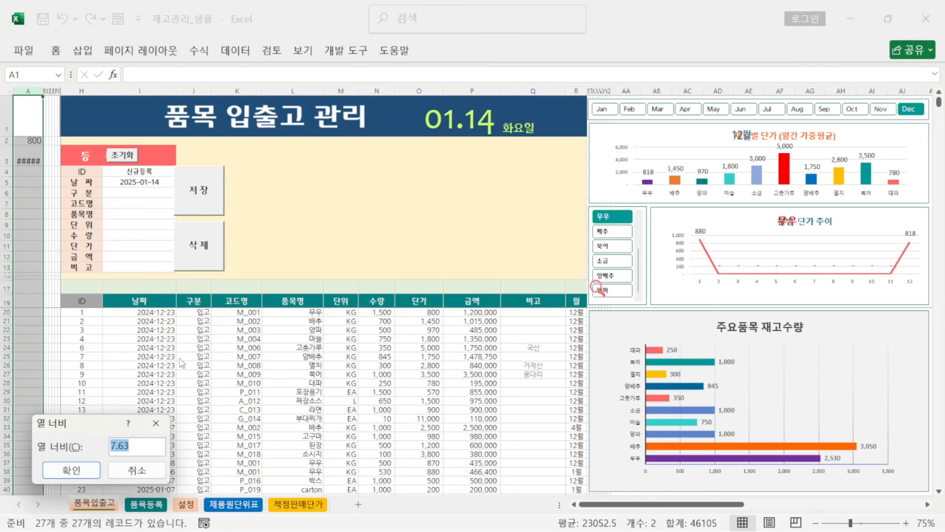
pyautogui.write('.54')
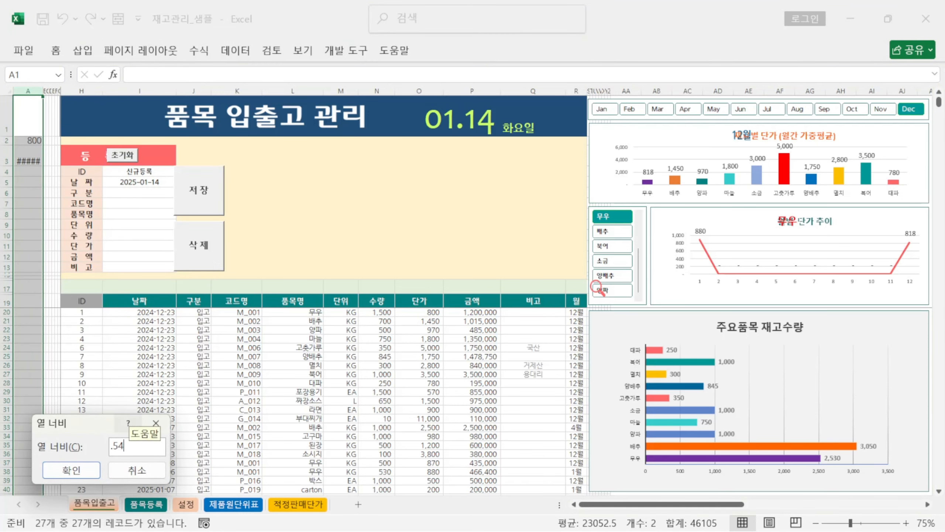
pyautogui.click(83, 470)
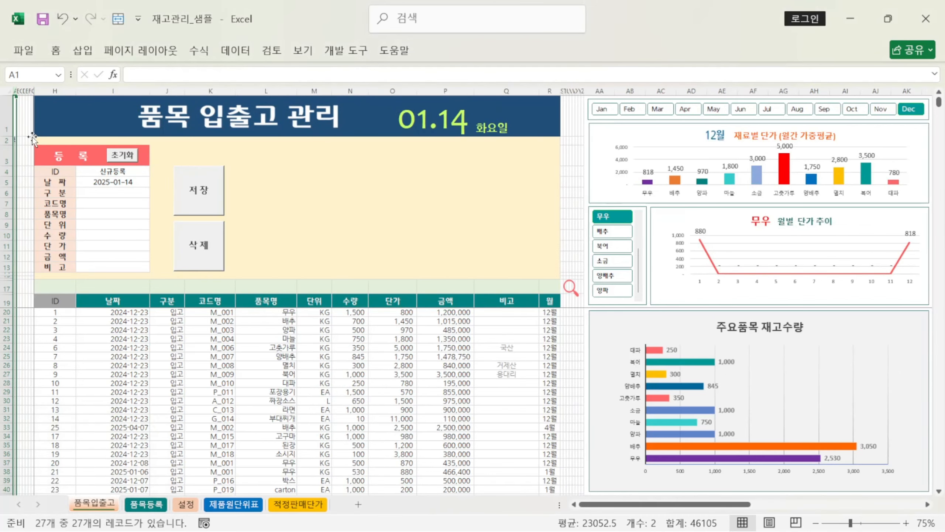
# Step: Reset the registration form again and choose 출고 for 구분 in I6 after trying 입고
pyautogui.click(126, 238)
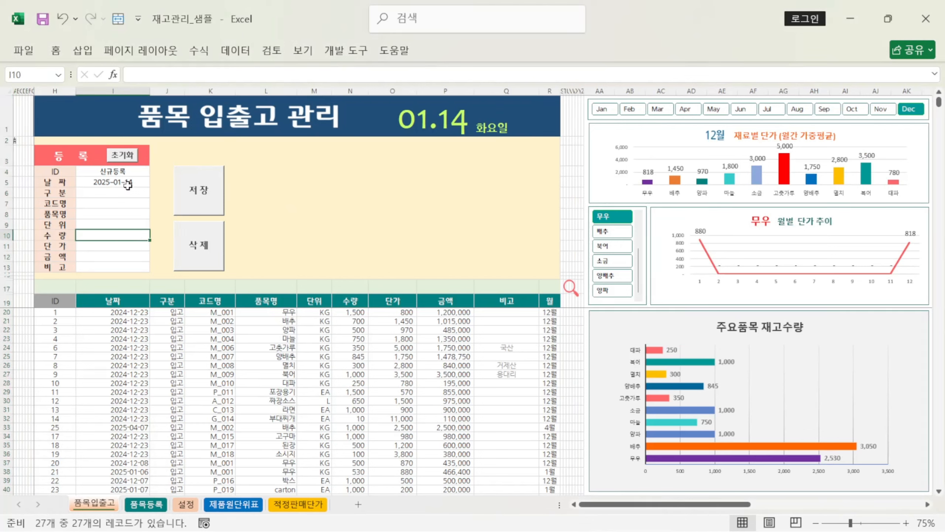
pyautogui.click(127, 160)
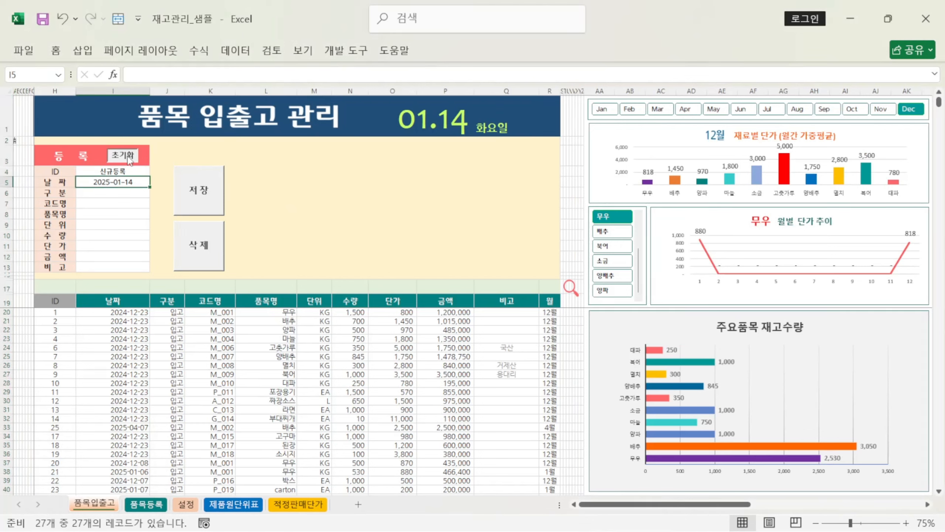
pyautogui.click(125, 192)
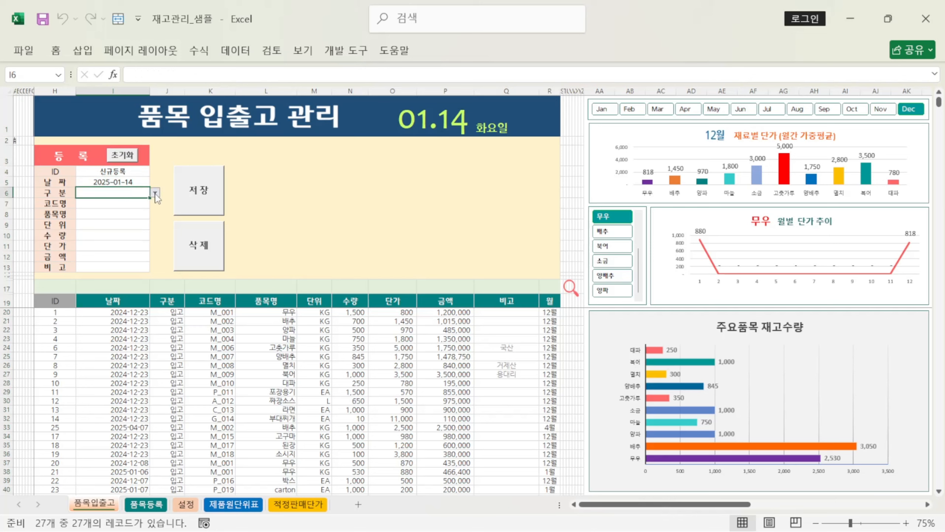
pyautogui.click(154, 193)
pyautogui.click(144, 203)
pyautogui.click(155, 193)
pyautogui.click(137, 211)
# Step: Open the data validation settings of the 구분 cell I6, trying 모든 값 as the allowed type before choosing 목록 again
pyautogui.click(236, 51)
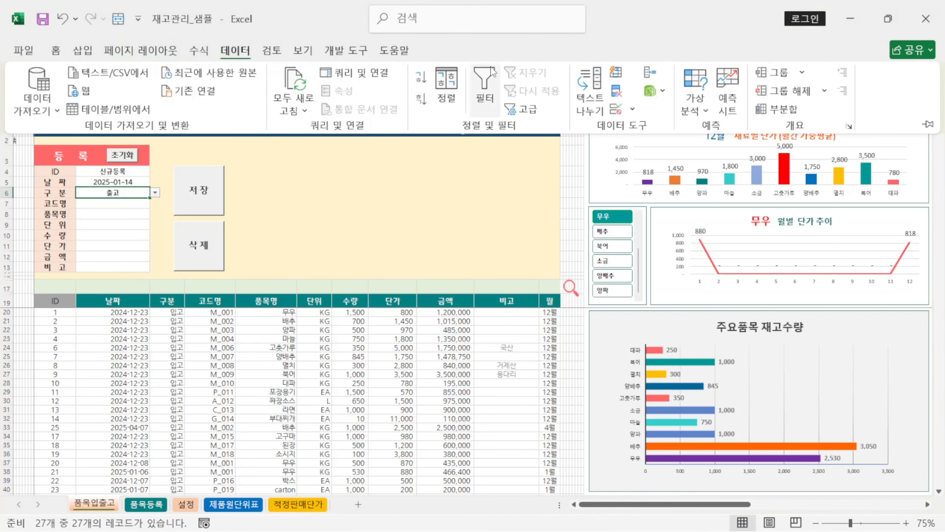
pyautogui.click(610, 110)
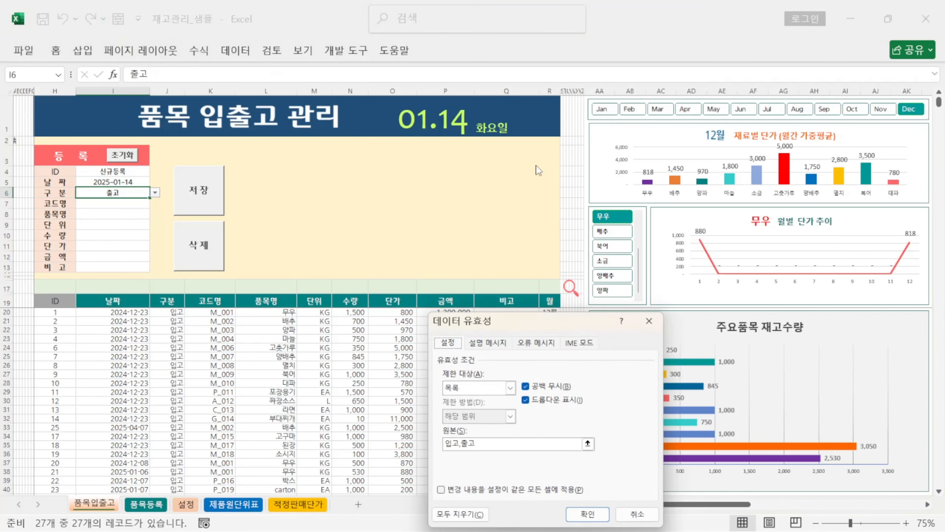
pyautogui.click(510, 387)
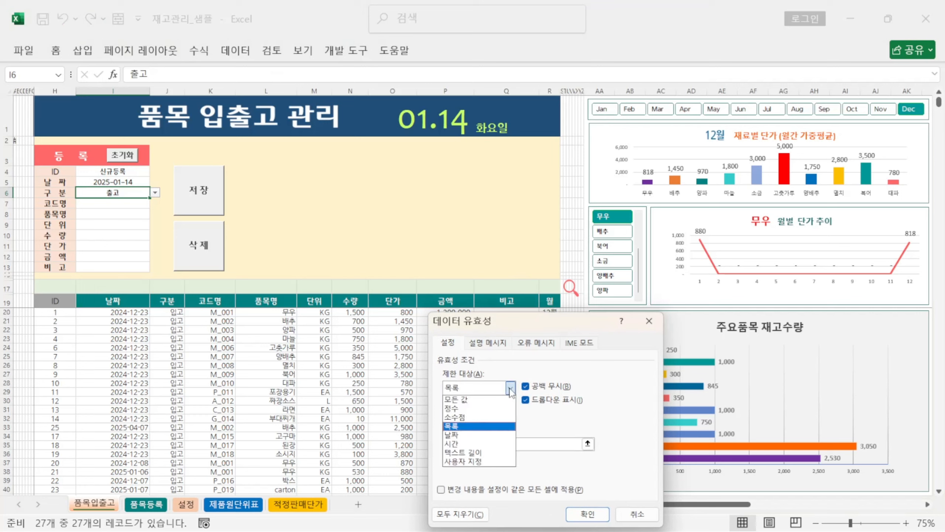
pyautogui.click(495, 400)
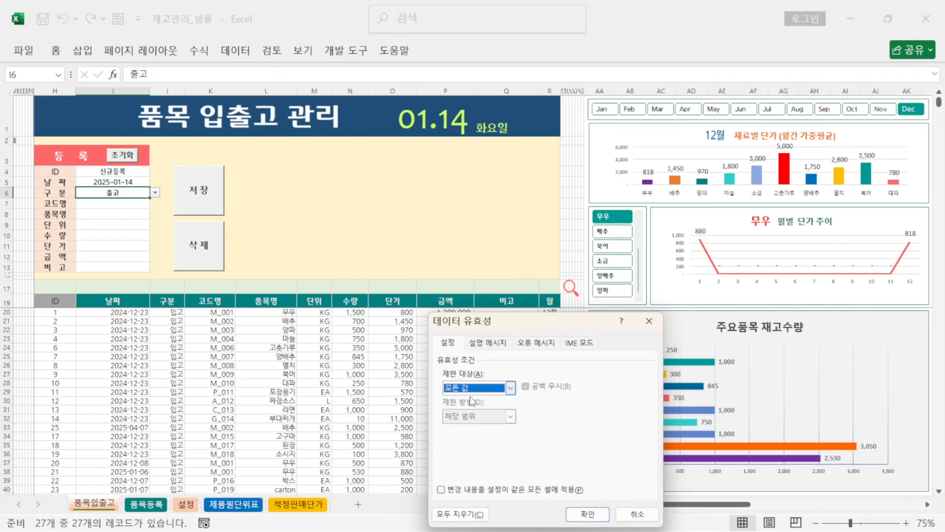
pyautogui.click(511, 387)
pyautogui.click(495, 428)
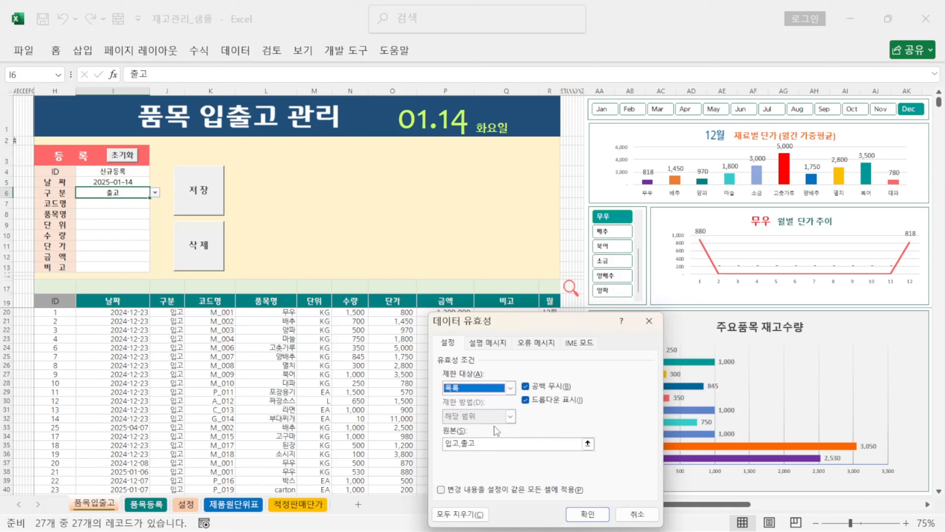
# Step: Examine the comma-separated entries 입고 and 출고 in the list source of the 구분 validation
pyautogui.click(490, 446)
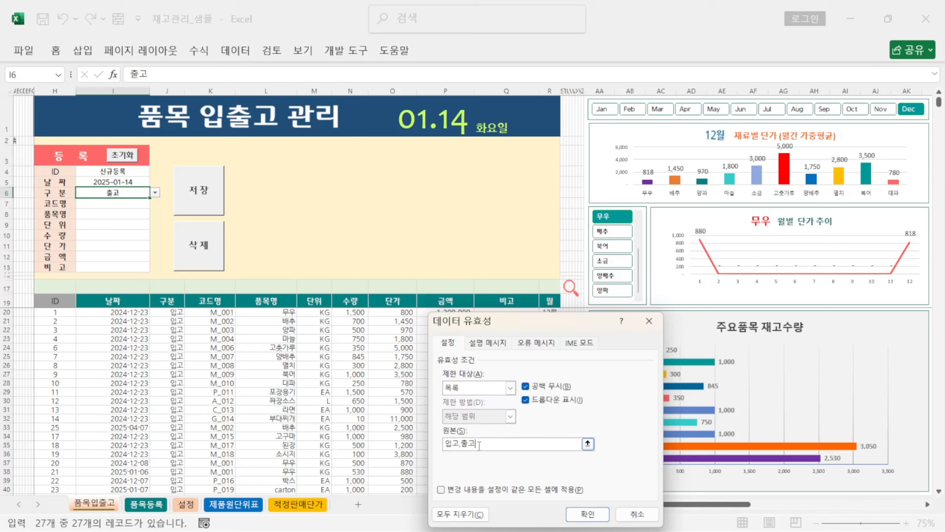
pyautogui.moveTo(448, 446); pyautogui.dragTo(468, 445)
pyautogui.click(472, 445)
# Step: Try replacing the typed entries in the 구분 validation's list source with the range $H$20:$H$39, then cancel the dialog
pyautogui.click(587, 444)
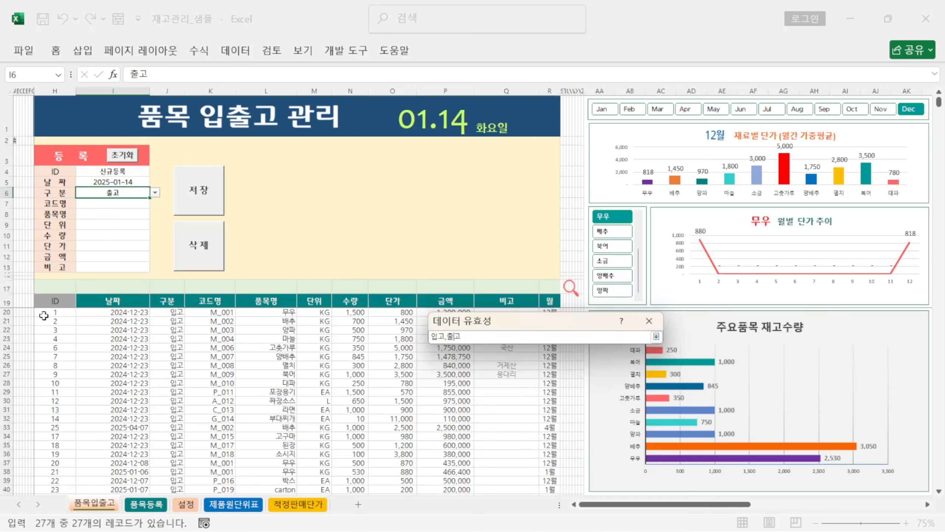
pyautogui.moveTo(43, 313); pyautogui.dragTo(72, 482)
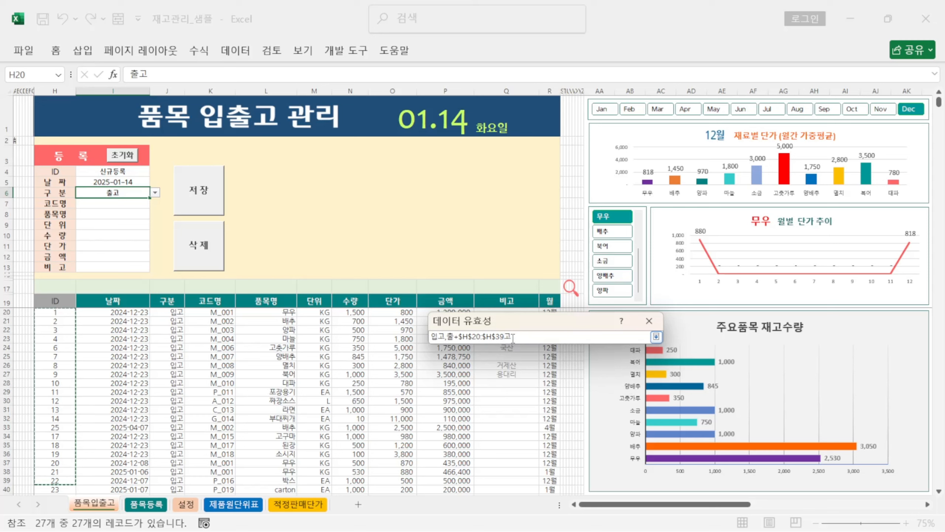
pyautogui.moveTo(505, 336); pyautogui.dragTo(525, 336)
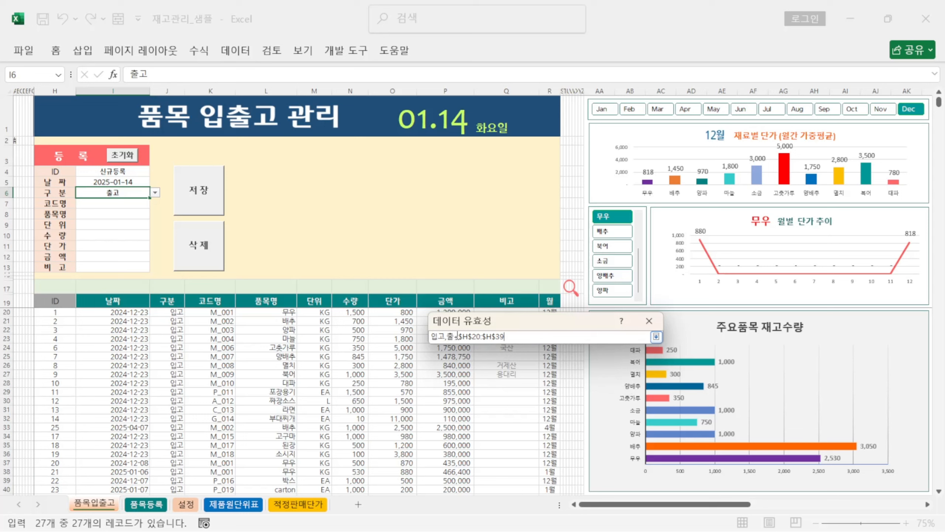
pyautogui.moveTo(460, 336); pyautogui.dragTo(420, 338)
pyautogui.press('BackSpace')
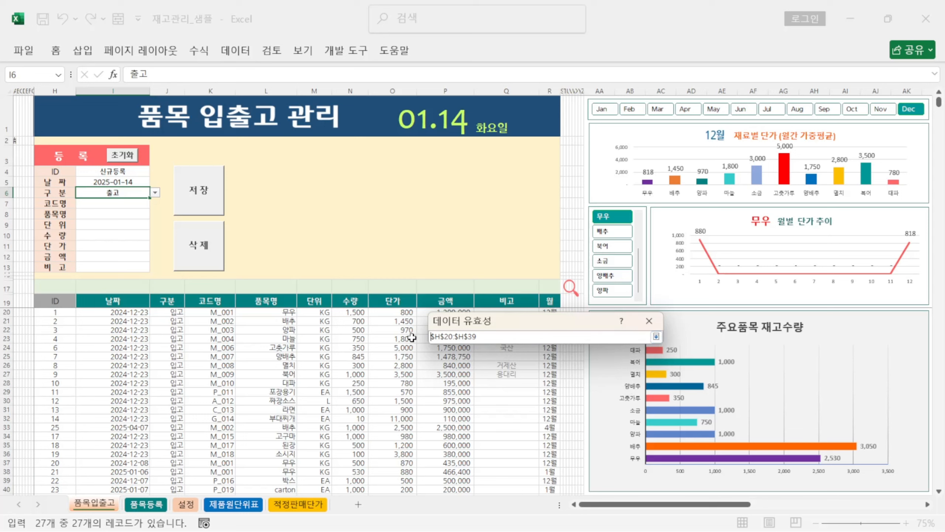
pyautogui.click(656, 337)
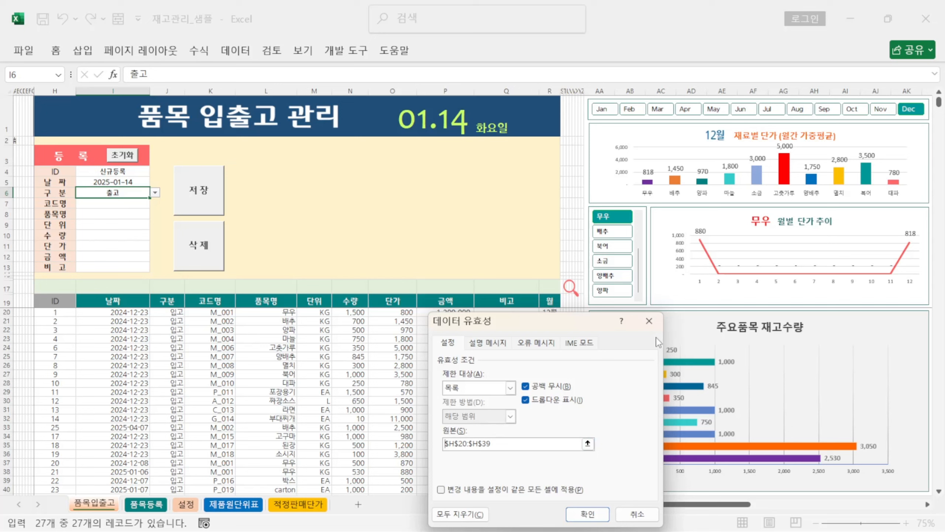
pyautogui.click(636, 514)
# Step: Choose 입고 for 구분 in I6 and pick item M_001 무우 from the item list for 코드명
pyautogui.click(154, 192)
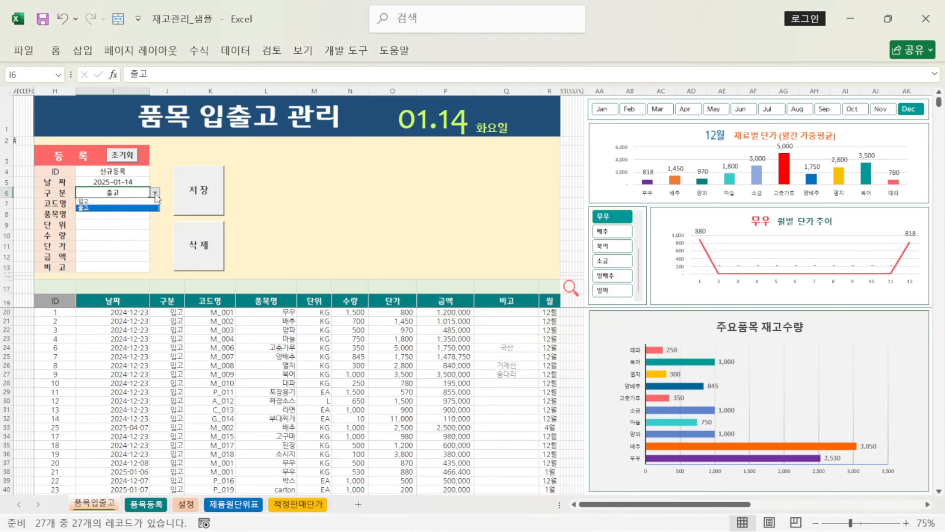
pyautogui.click(149, 201)
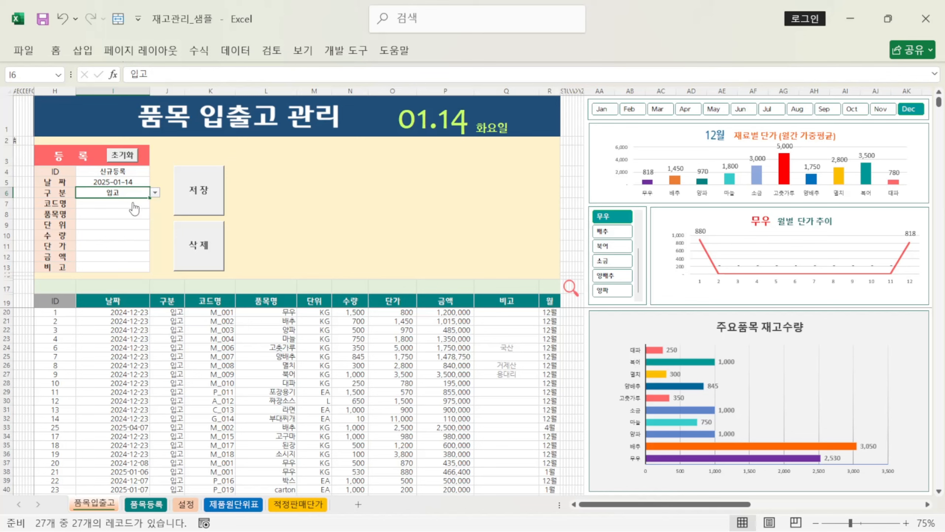
pyautogui.doubleClick(387, 190)
pyautogui.click(138, 205)
# Step: Insert a rectangle shape in the empty area beside the 저장 and 삭제 buttons and remove its fill
pyautogui.rightClick(140, 209)
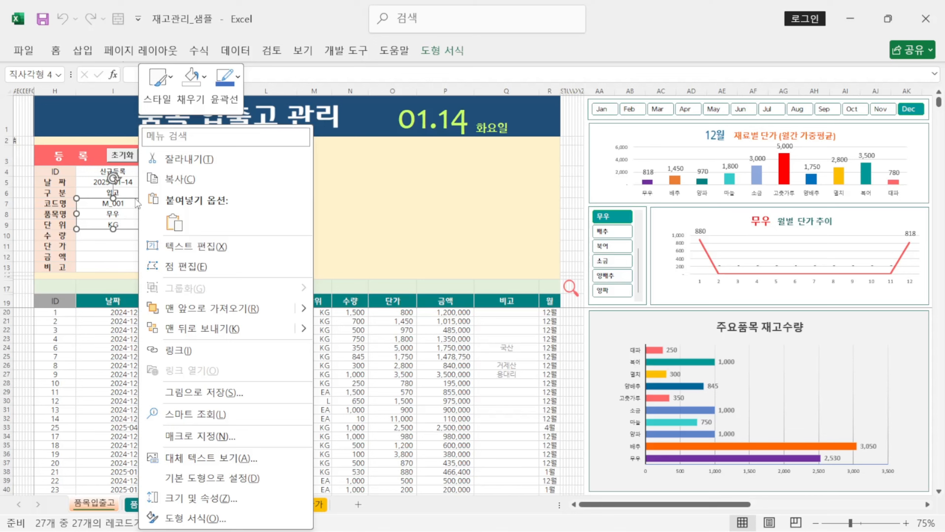
pyautogui.press('Escape')
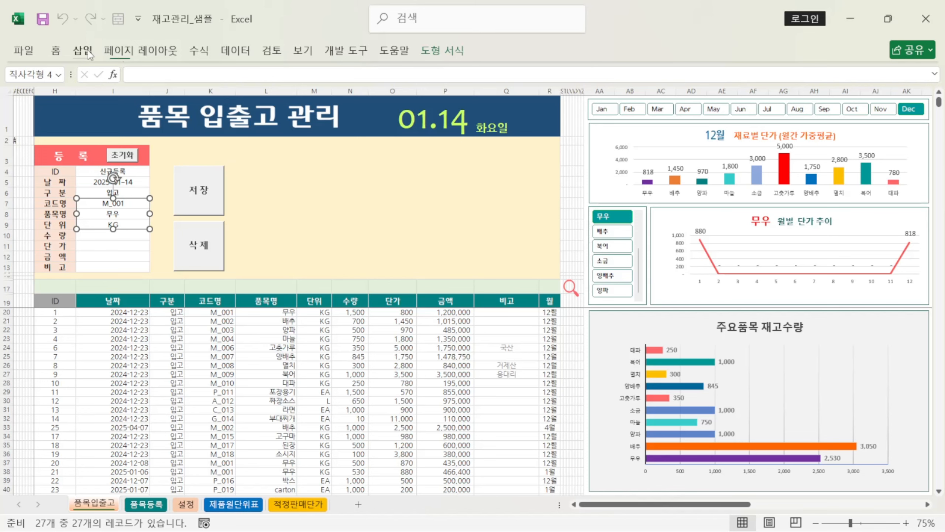
pyautogui.click(88, 54)
pyautogui.click(206, 72)
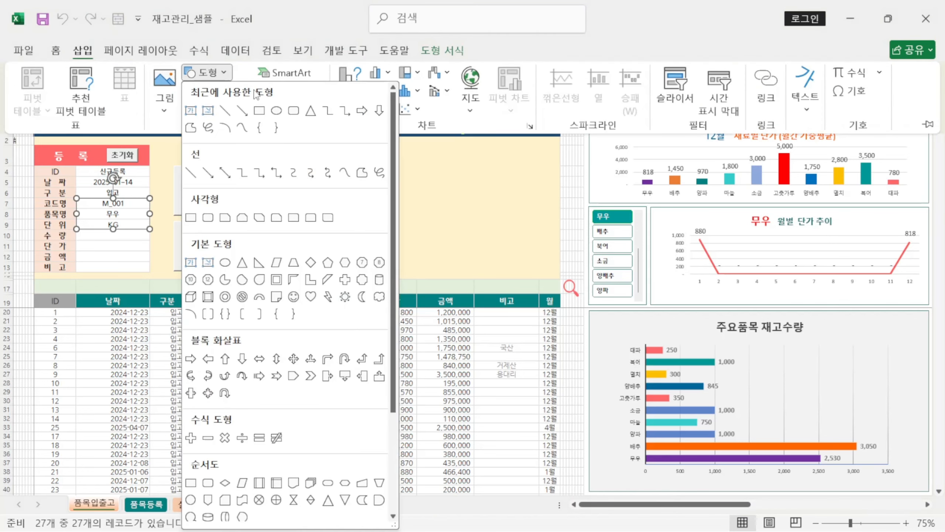
pyautogui.click(264, 111)
pyautogui.moveTo(332, 175); pyautogui.dragTo(408, 207)
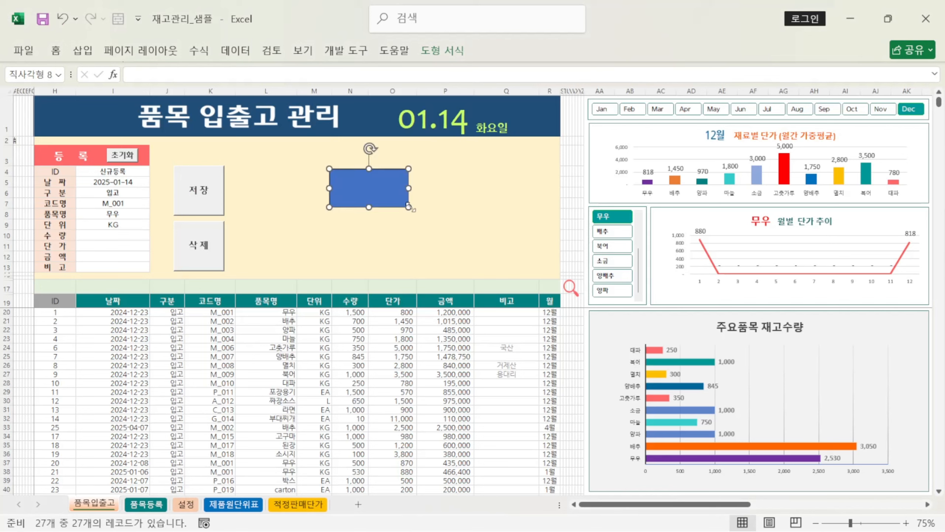
pyautogui.click(55, 52)
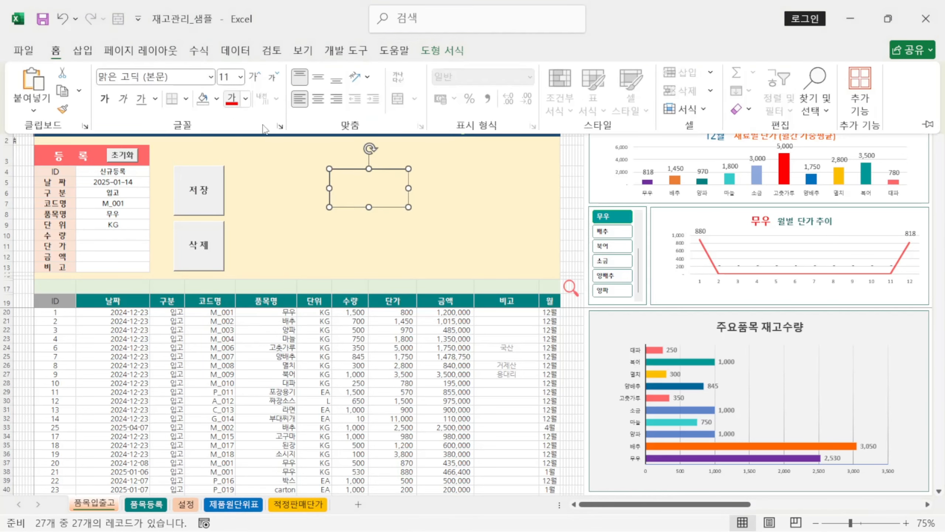
pyautogui.click(202, 99)
# Step: Assign the macro 품목선택 to the unfilled rectangle
pyautogui.click(385, 207)
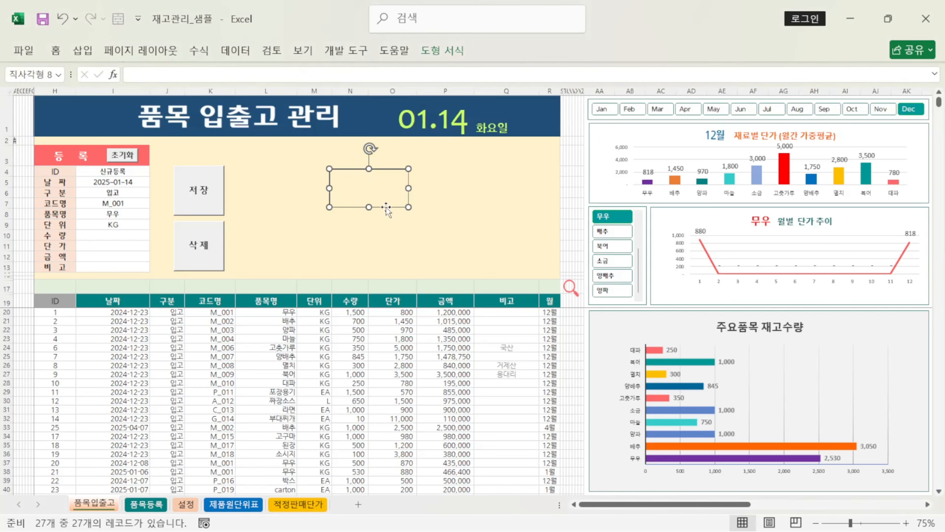
pyautogui.rightClick(386, 207)
pyautogui.click(452, 439)
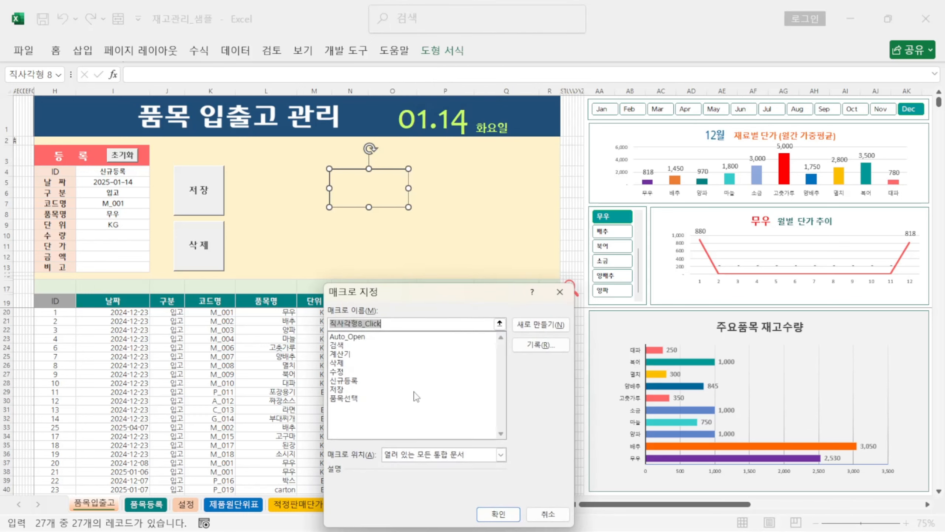
pyautogui.doubleClick(354, 399)
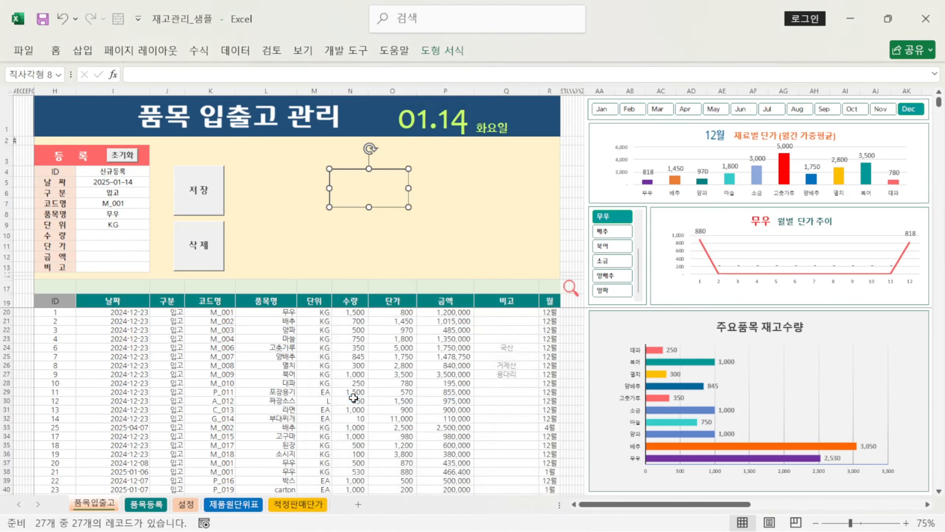
# Step: Test the rectangle's macro by opening the 품목등록 item list from it twice, closing the list each time
pyautogui.click(461, 215)
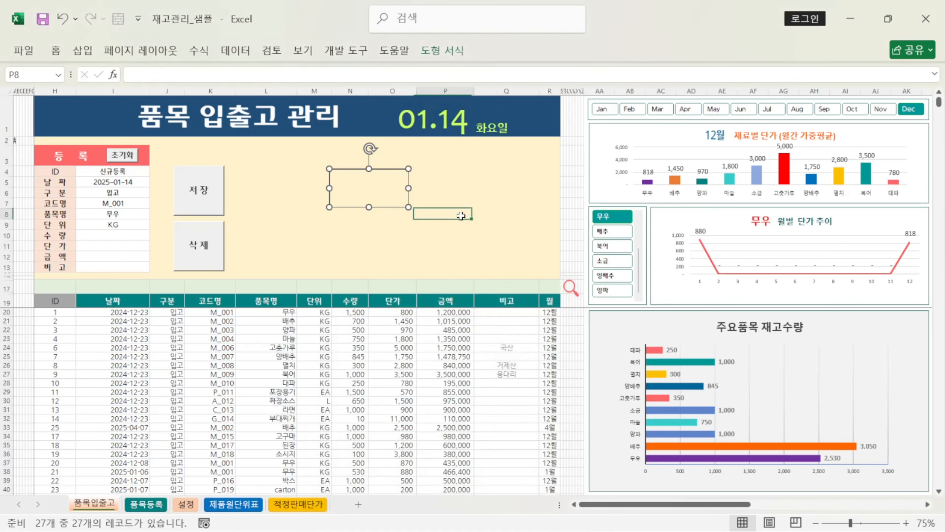
pyautogui.click(380, 185)
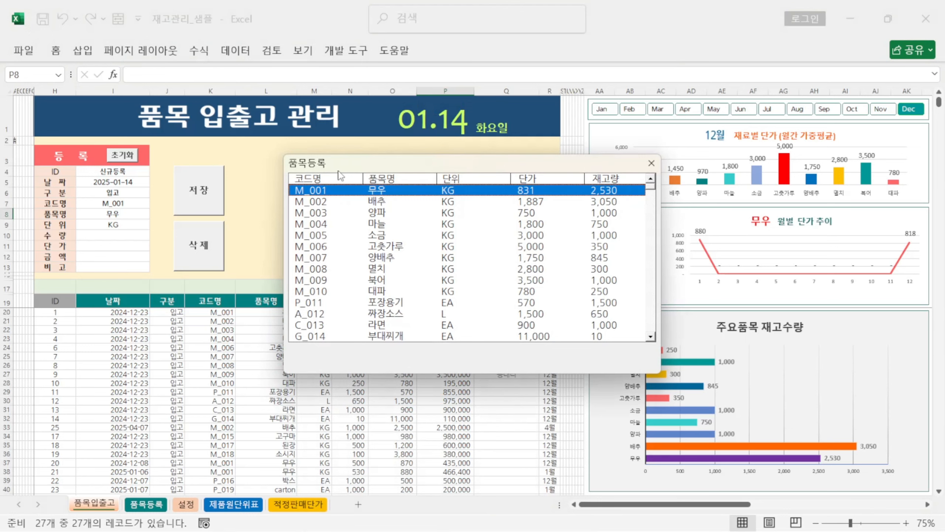
pyautogui.click(652, 164)
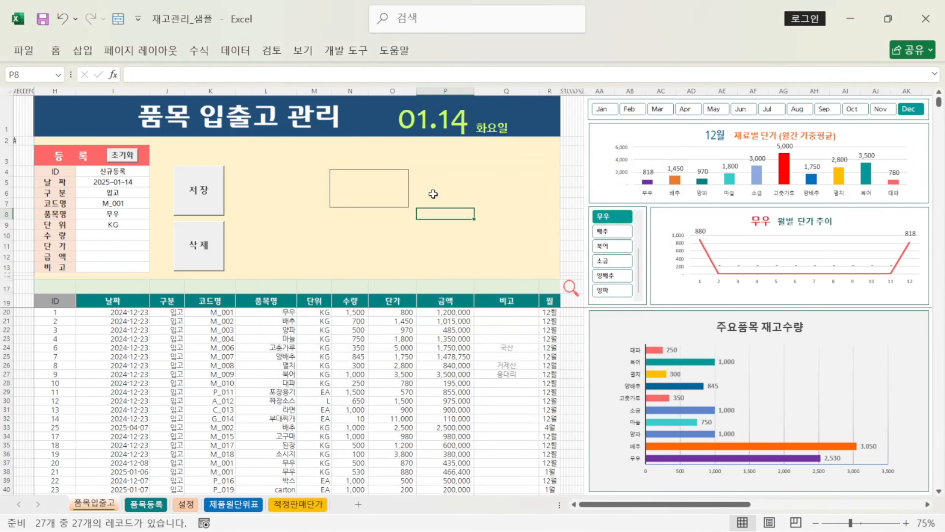
pyautogui.click(391, 193)
pyautogui.click(652, 166)
# Step: Delete the test rectangle from the sheet
pyautogui.rightClick(382, 209)
pyautogui.click(380, 209)
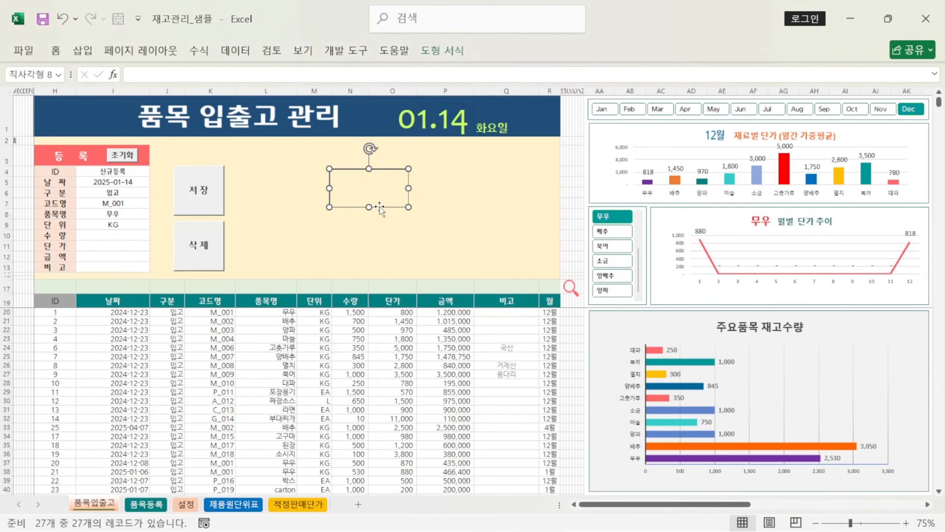
pyautogui.press('Delete')
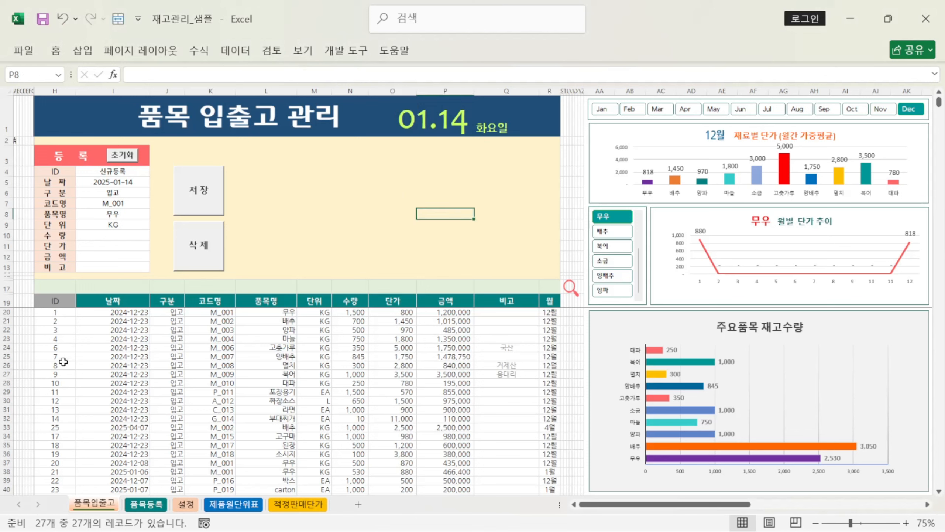
# Step: Enter 500 for 수량 in I10 and 450 for 단가 in I11 of the registration form
pyautogui.click(136, 233)
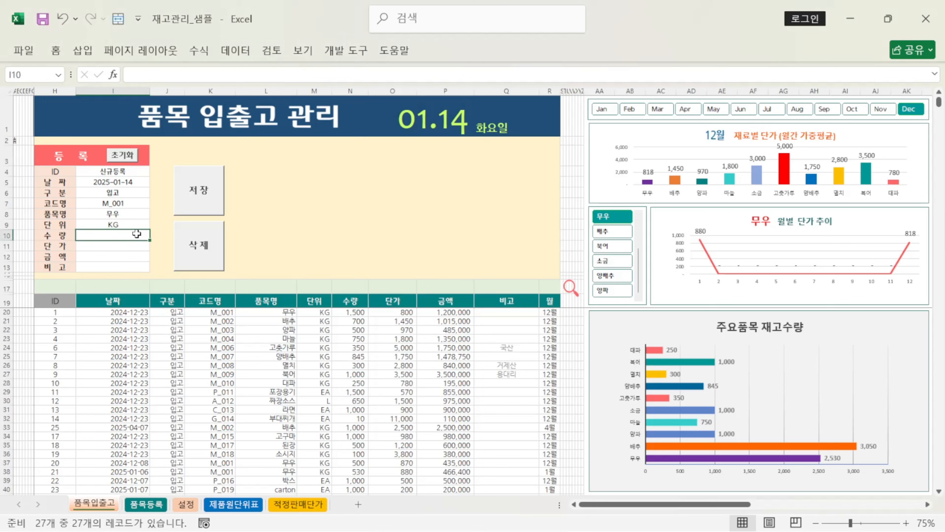
pyautogui.write('5')
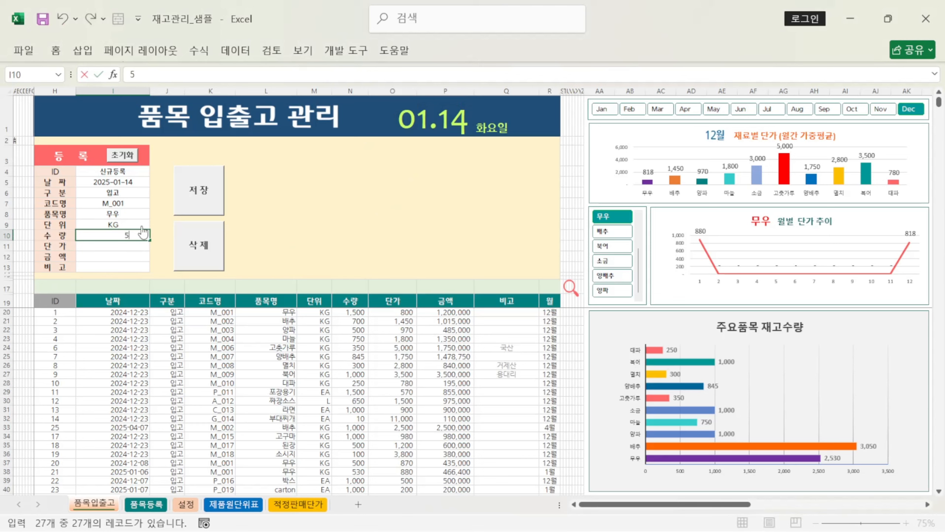
pyautogui.write('00')
pyautogui.press('Return')
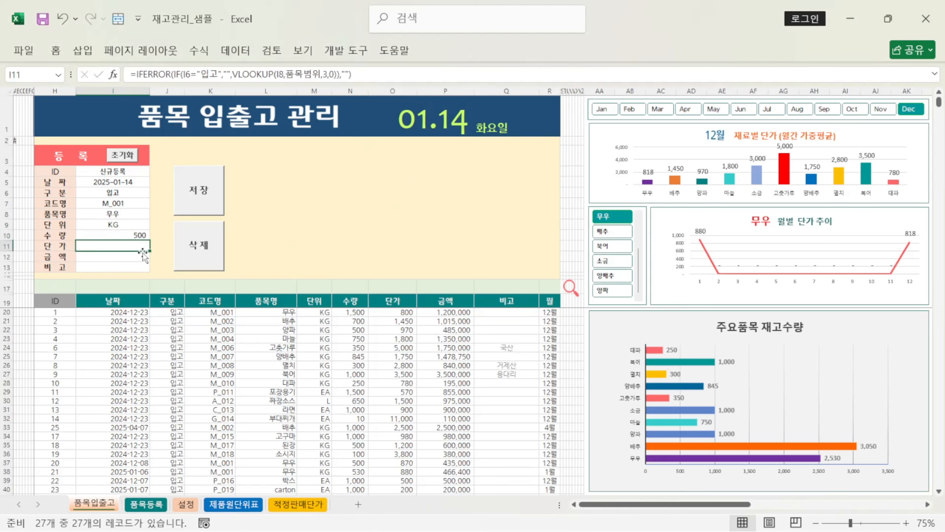
pyautogui.write('4')
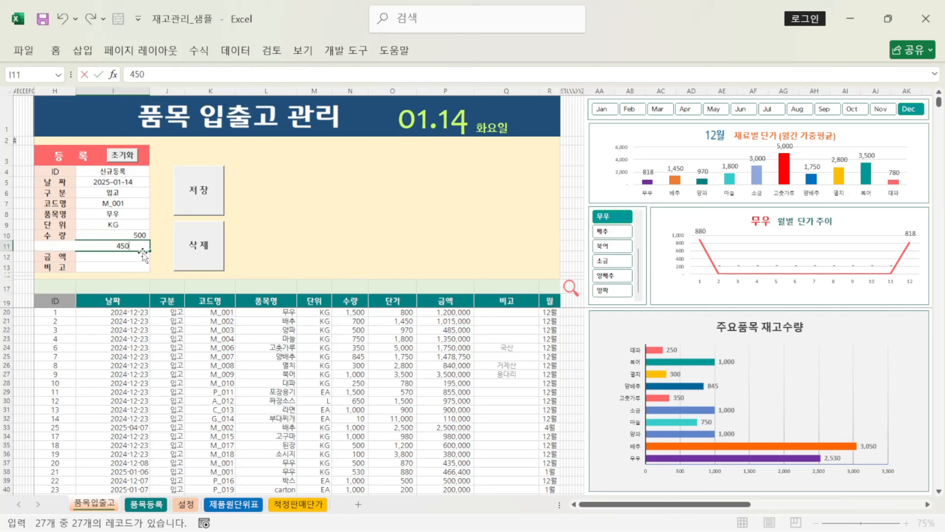
pyautogui.write('50')
pyautogui.press('Return')
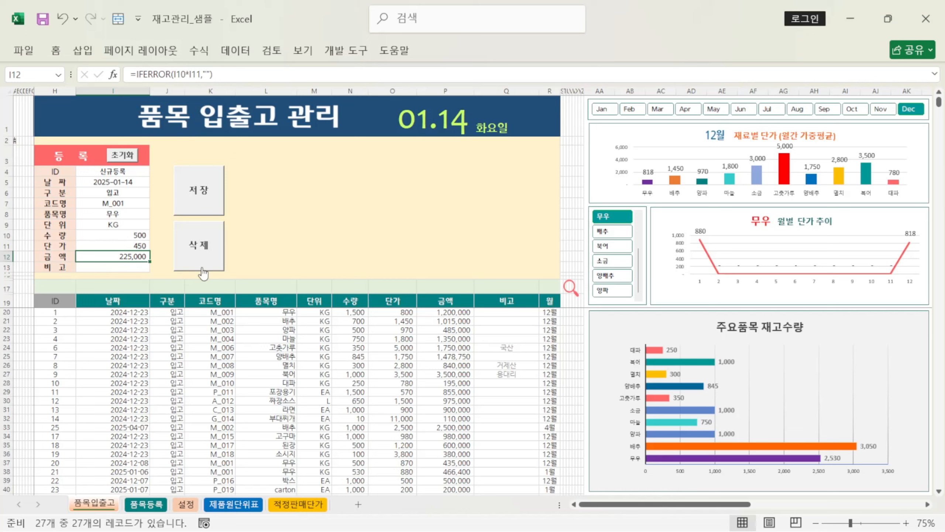
# Step: Save the registration form entry and check the new 무우 record's ID and 단가 in row 47 of the table
pyautogui.click(201, 199)
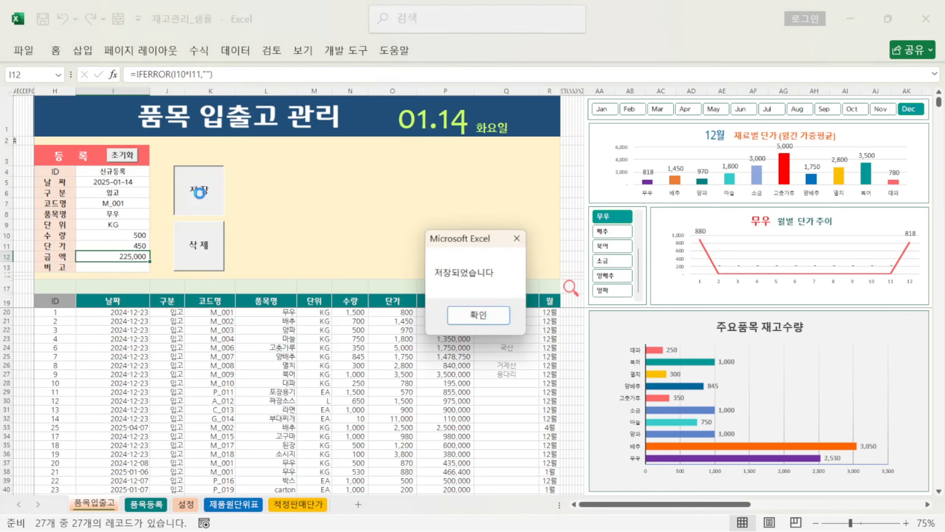
pyautogui.click(480, 316)
pyautogui.scroll(-3, 242, 372)
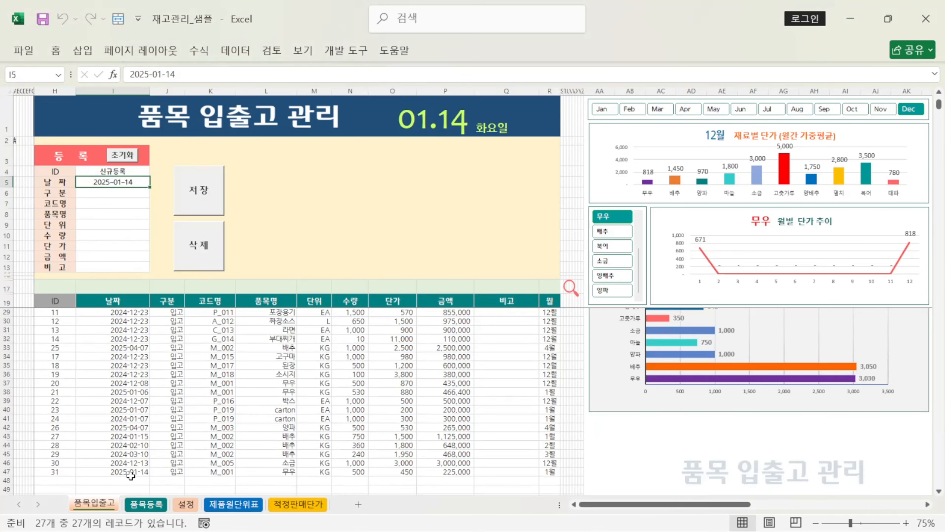
pyautogui.click(109, 477)
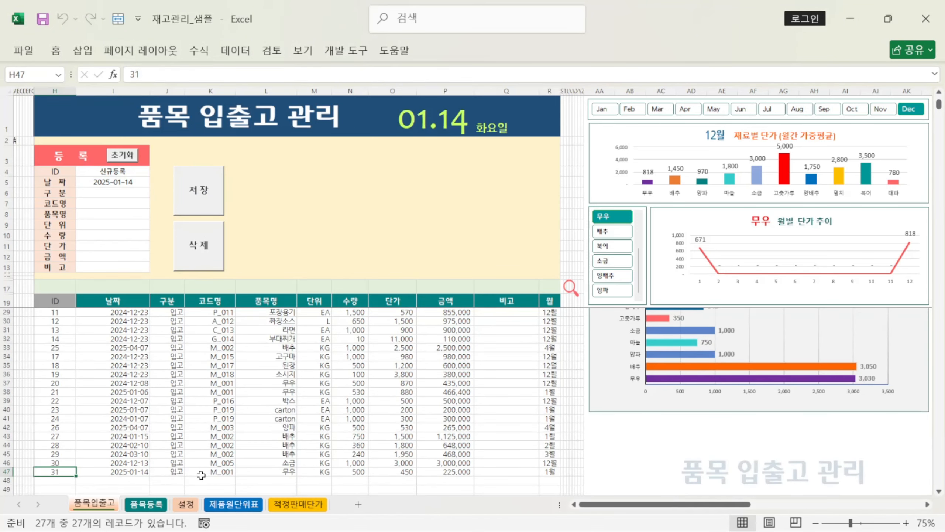
pyautogui.click(406, 473)
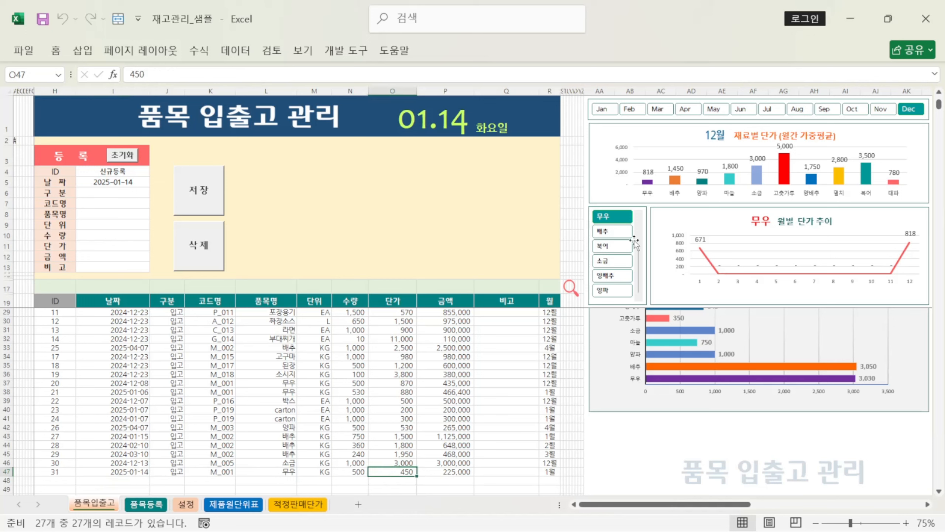
# Step: Switch the material unit price chart to Jan and filter the records by 품목명 무우 to check the January entries
pyautogui.click(604, 110)
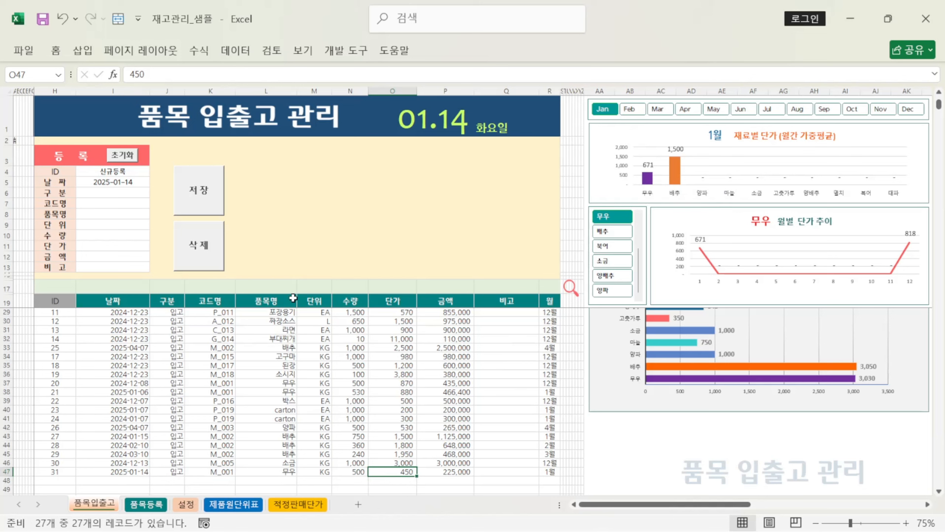
pyautogui.click(287, 283)
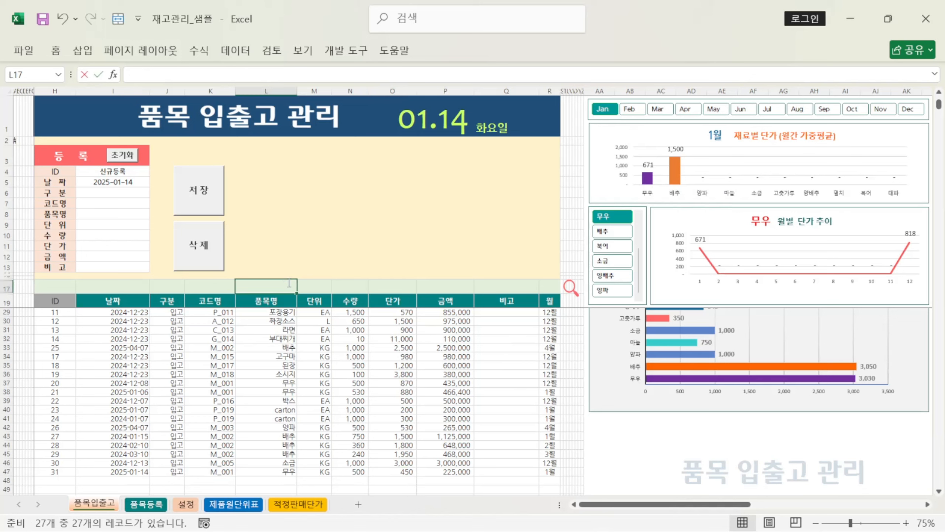
pyautogui.write('무우')
pyautogui.press('Return')
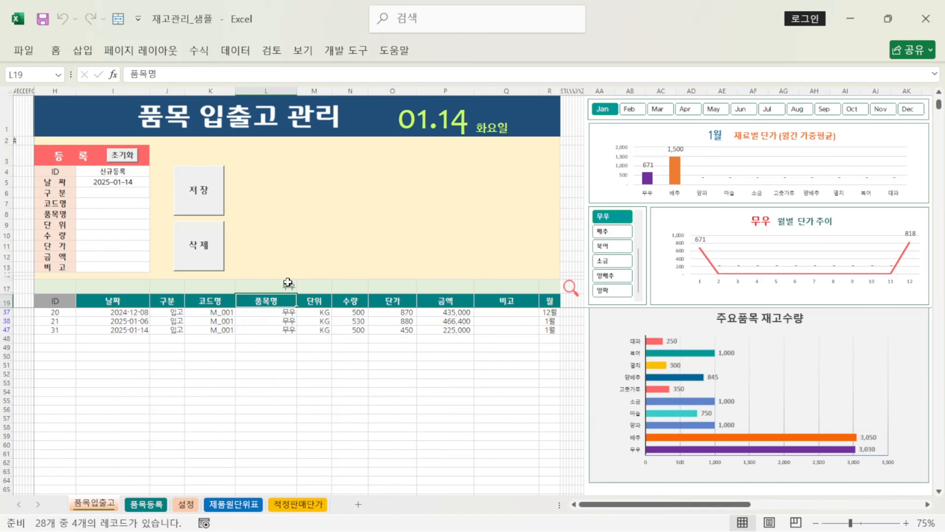
pyautogui.click(144, 330)
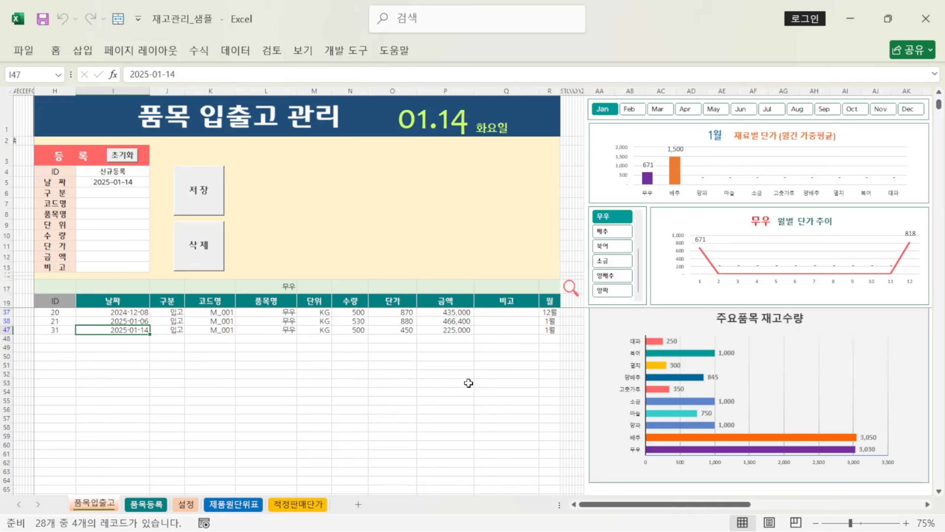
pyautogui.scroll(1, 237, 322)
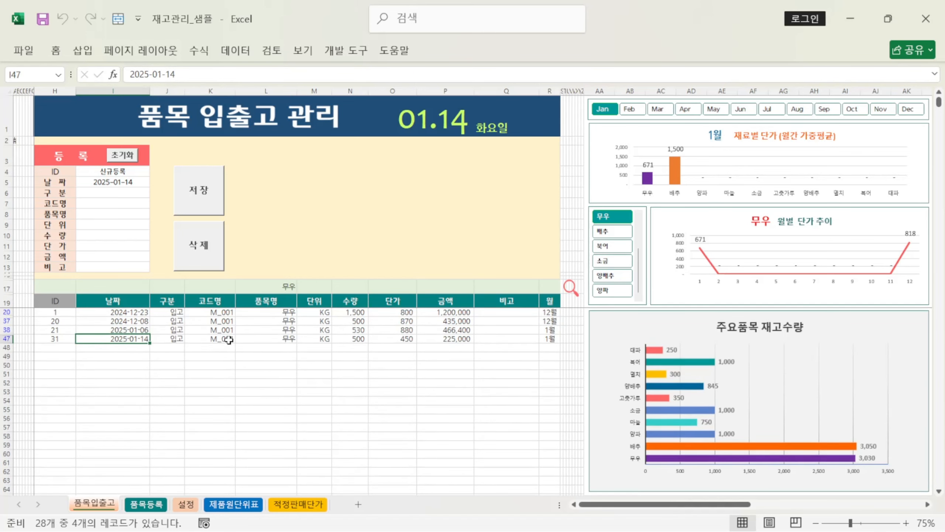
pyautogui.click(144, 330)
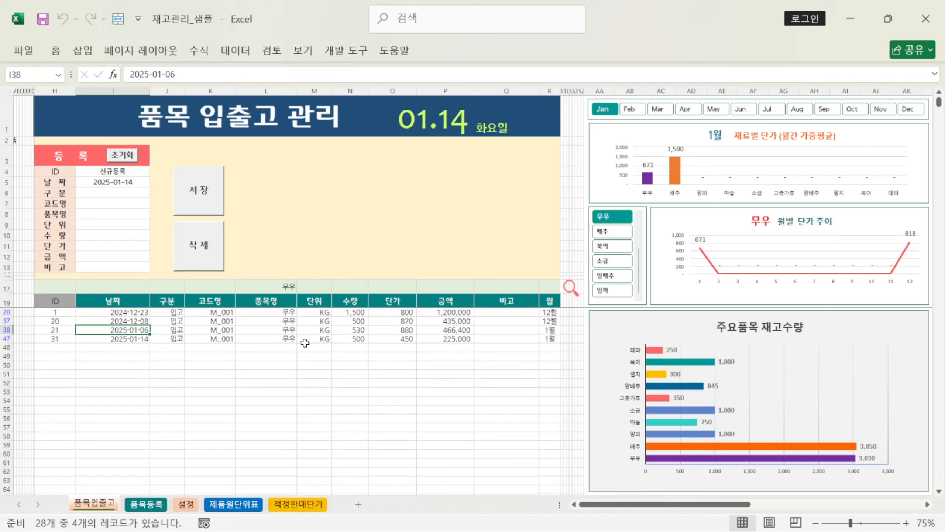
# Step: Check the 날짜, 수량 and 단가 of the two January 무우 records in rows 38 and 47
pyautogui.click(143, 340)
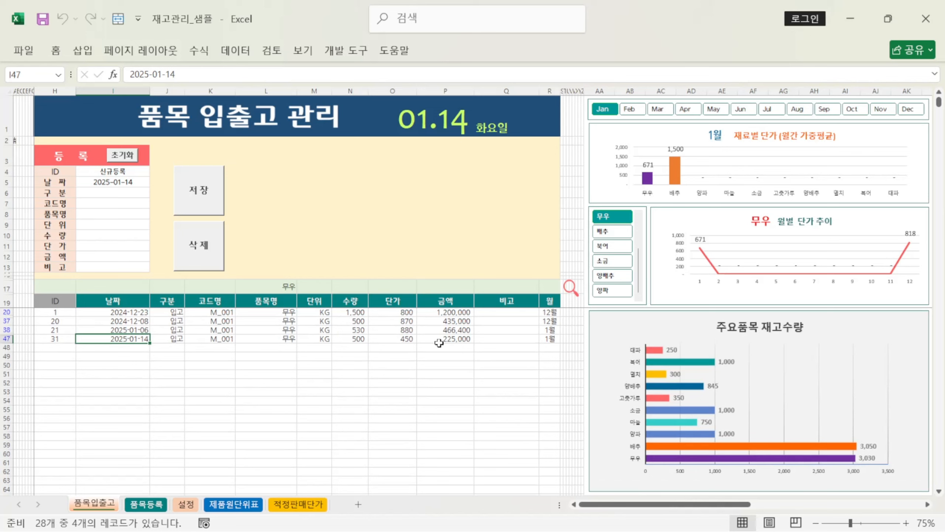
pyautogui.click(412, 330)
pyautogui.click(411, 345)
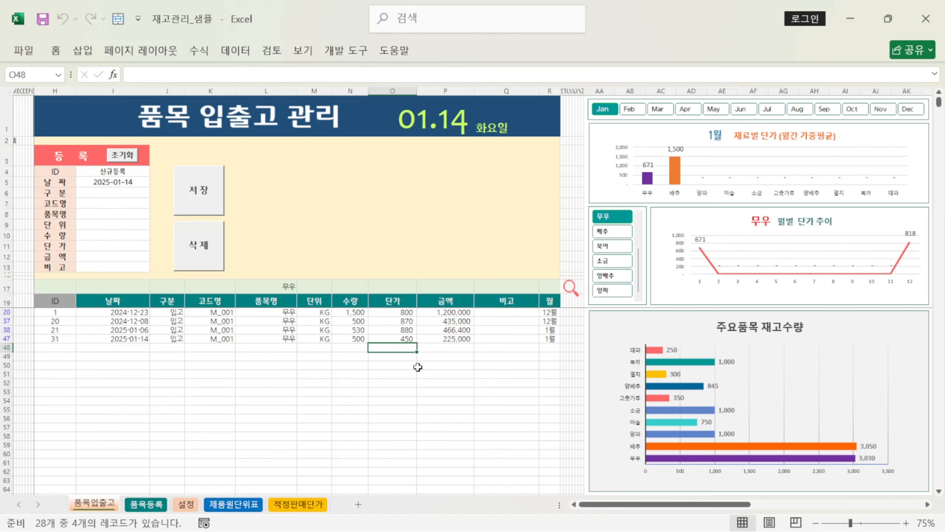
pyautogui.click(411, 339)
pyautogui.click(411, 331)
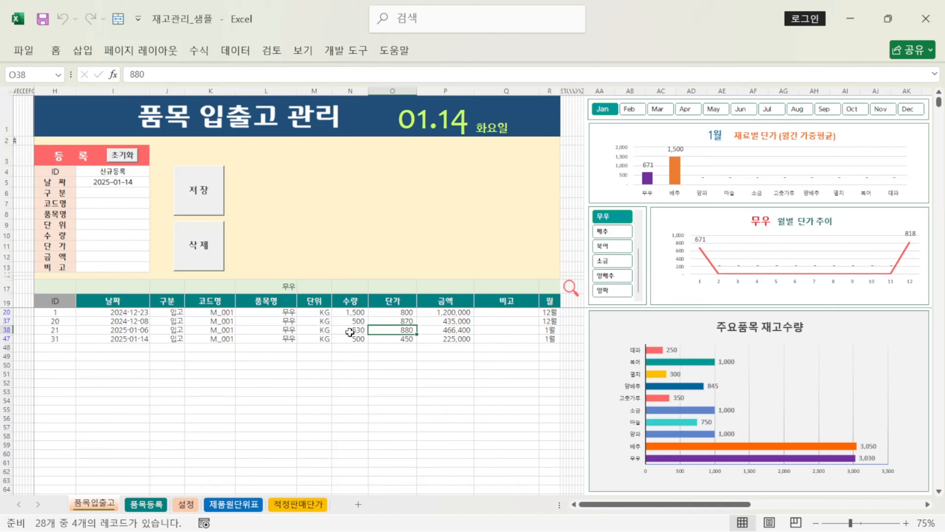
pyautogui.moveTo(346, 331); pyautogui.dragTo(406, 340)
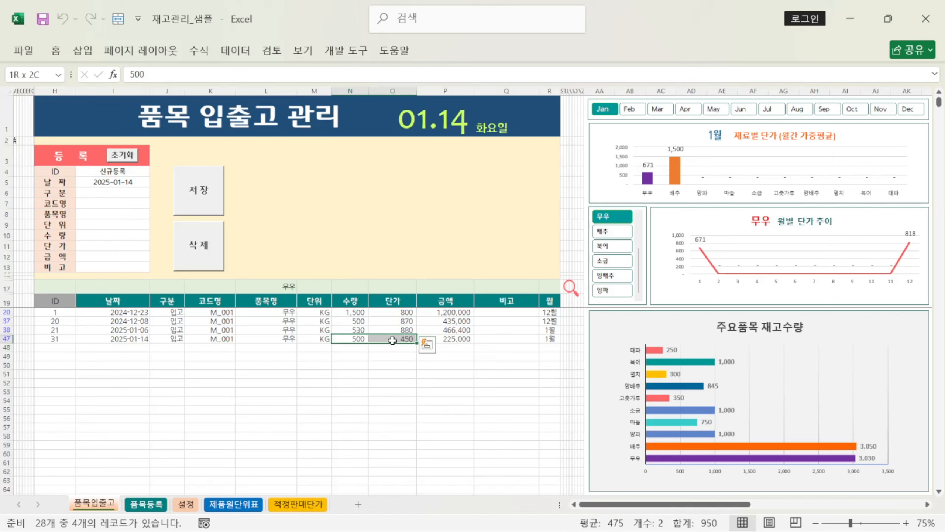
# Step: Check the combined 금액 and combined 수량 of the two January 무우 records
pyautogui.moveTo(463, 329); pyautogui.dragTo(459, 346)
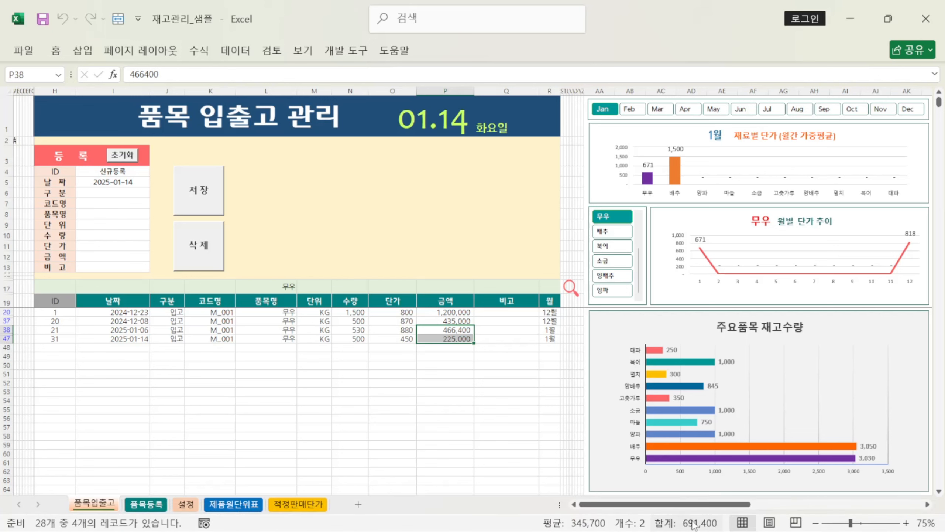
pyautogui.click(359, 330)
pyautogui.moveTo(359, 329); pyautogui.dragTo(360, 338)
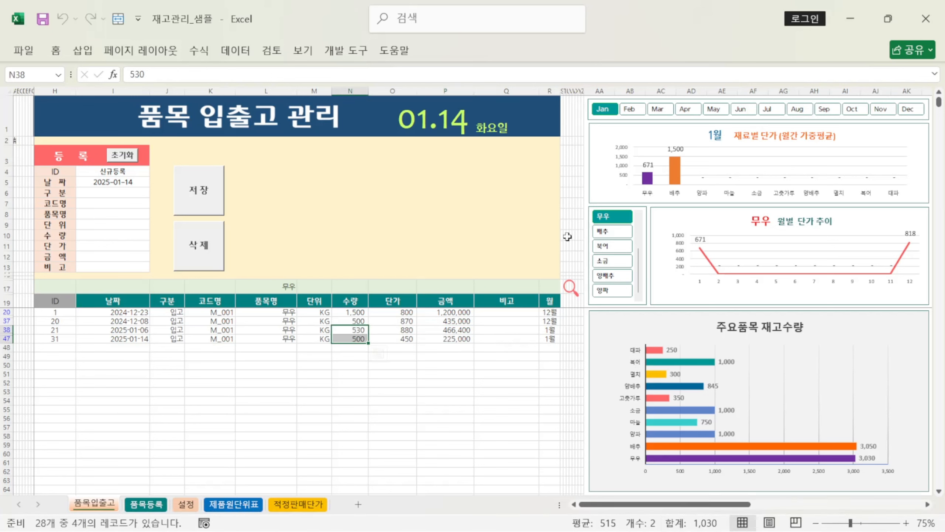
pyautogui.moveTo(459, 330); pyautogui.dragTo(462, 338)
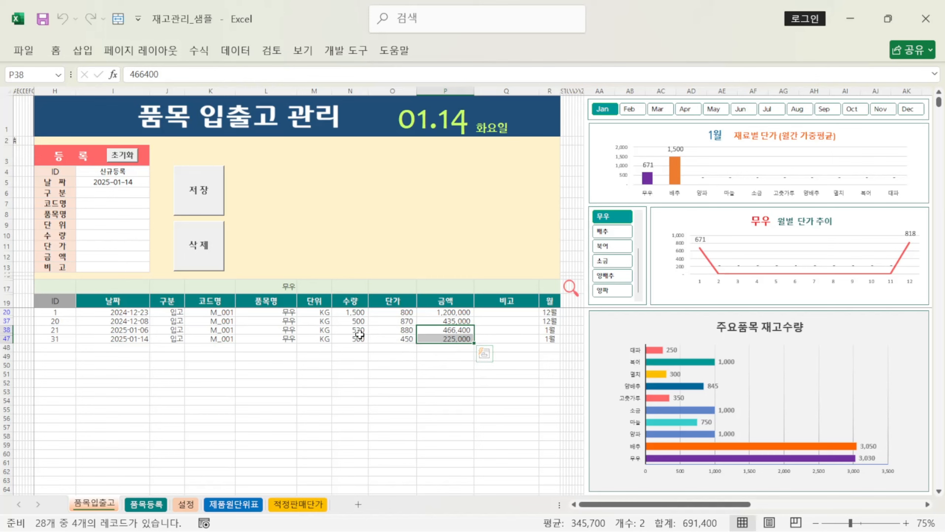
pyautogui.moveTo(350, 330); pyautogui.dragTo(351, 339)
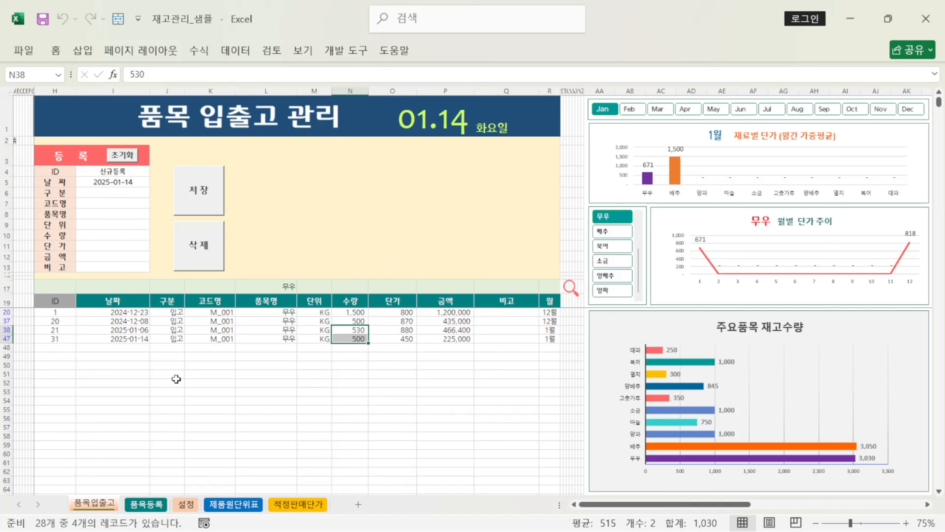
# Step: Clear the 무우 criterion in L17 and filter the records by 품목명 배추
pyautogui.click(280, 286)
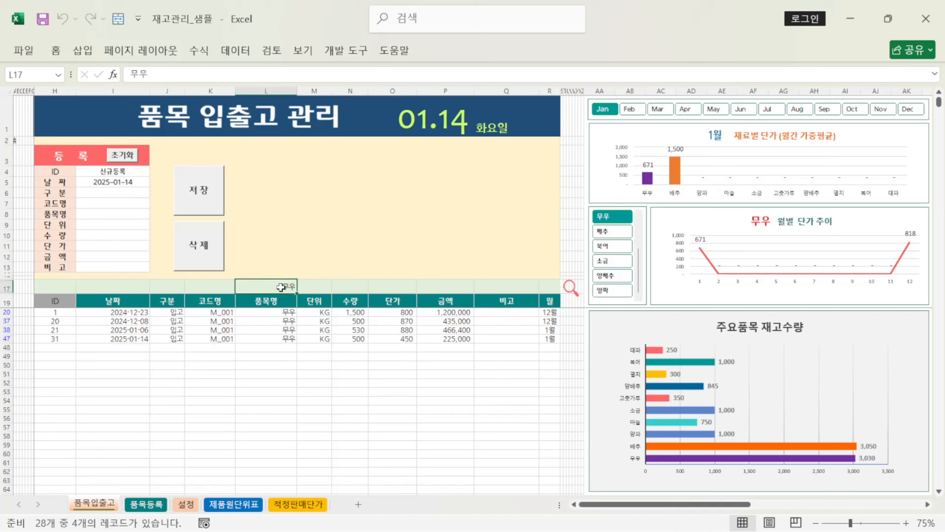
pyautogui.press('Delete')
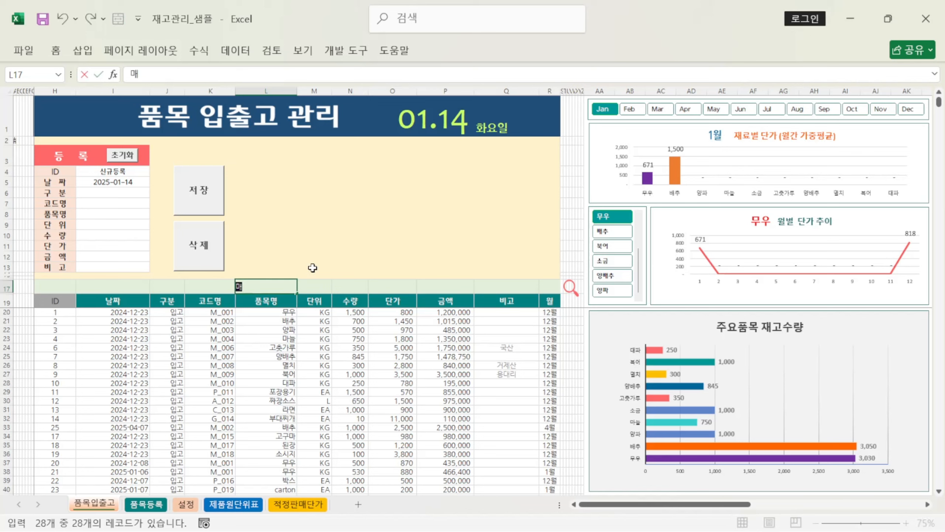
pyautogui.write('매추')
pyautogui.press('Return')
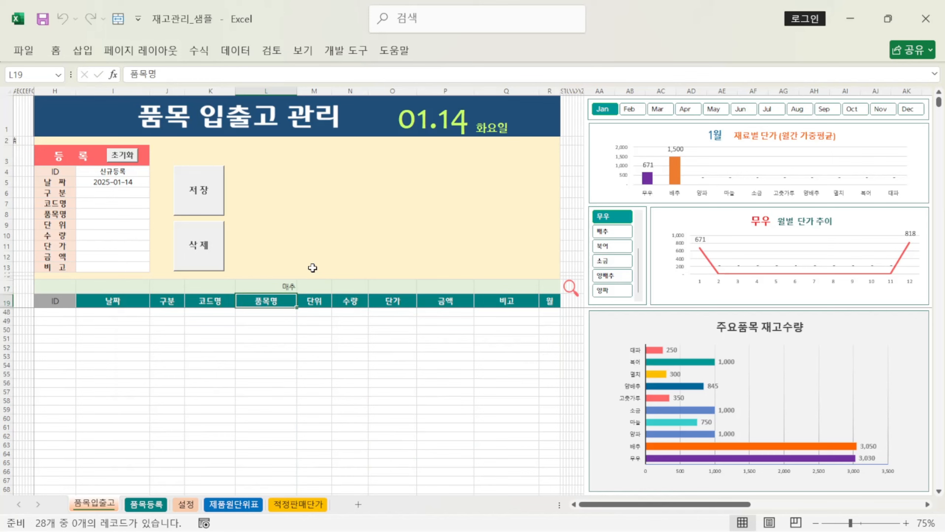
pyautogui.click(285, 282)
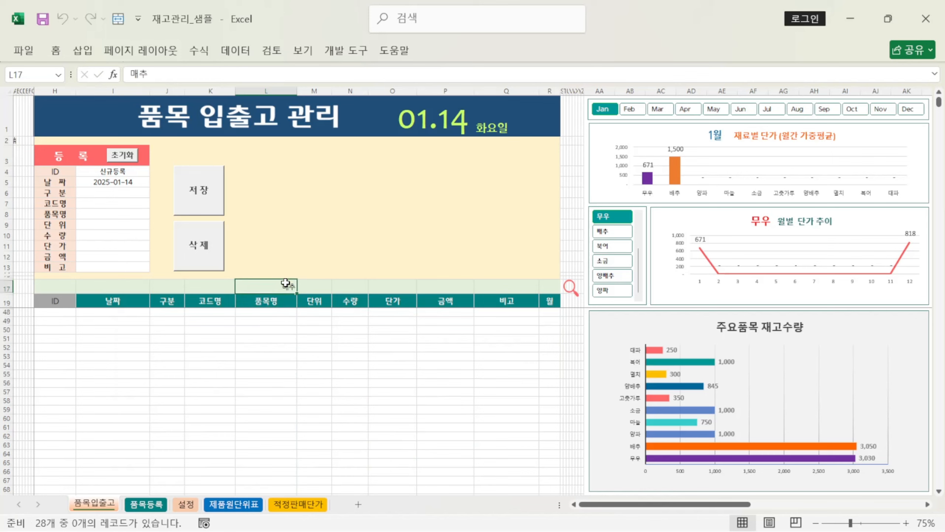
pyautogui.write('배추')
pyautogui.press('Return')
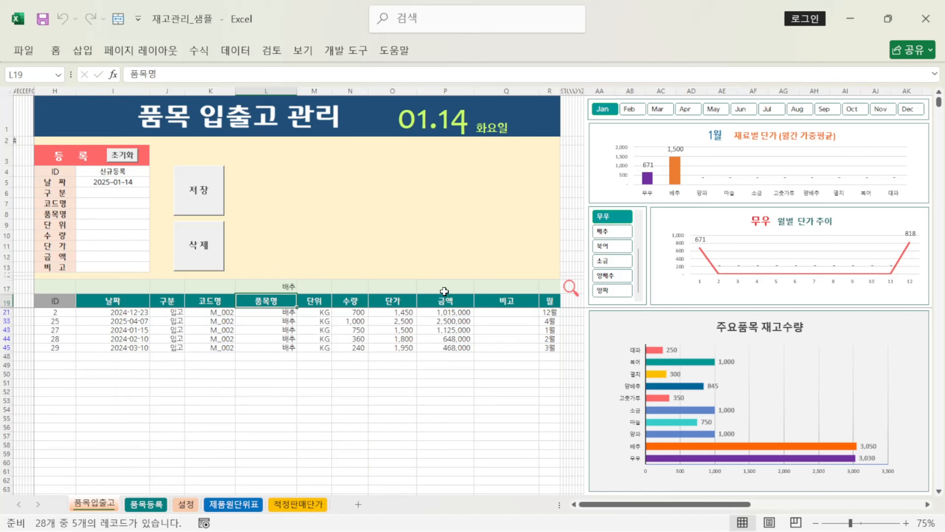
# Step: Narrow the 배추 records with the 단가 criterion >1500 in O17, and clear the criteria in L17:O17
pyautogui.click(397, 285)
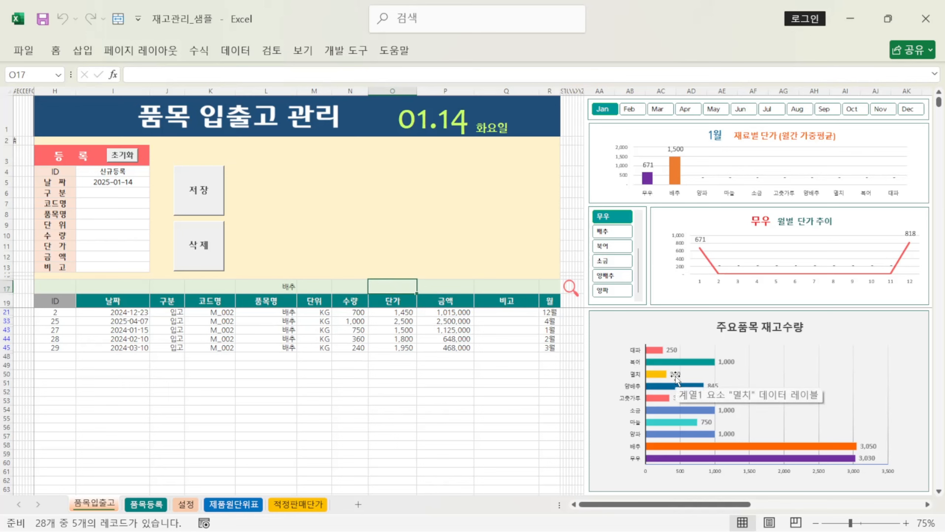
pyautogui.write('>15')
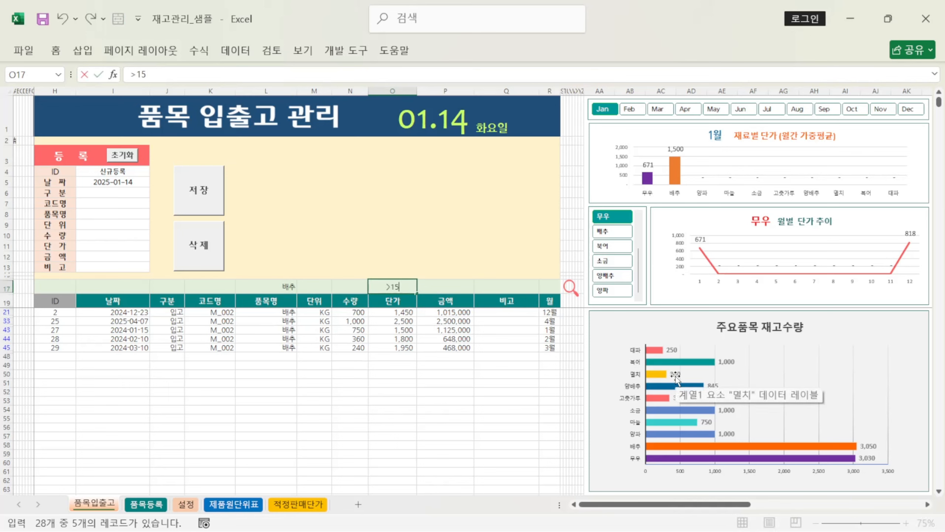
pyautogui.write('00')
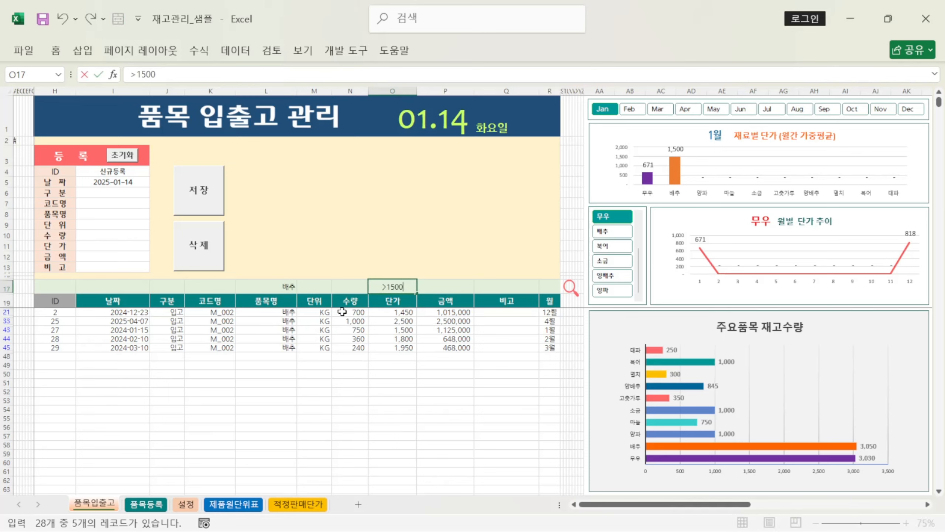
pyautogui.click(347, 282)
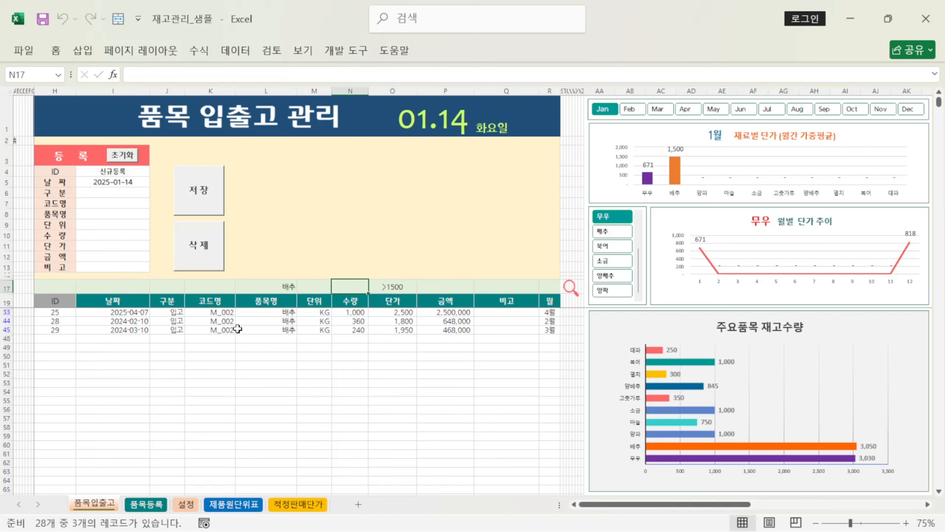
pyautogui.moveTo(283, 287); pyautogui.dragTo(380, 286)
pyautogui.press('Delete')
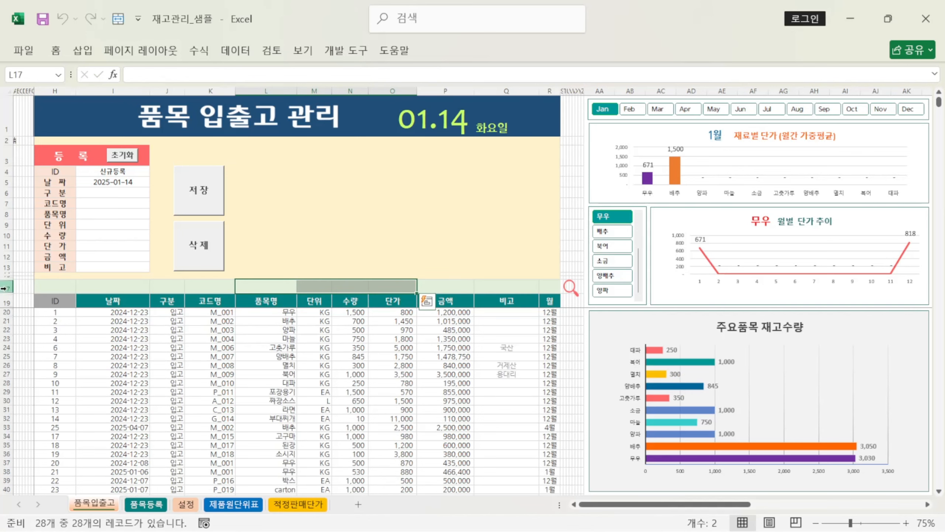
# Step: Unhide the header row 16 directly above the filter criteria row
pyautogui.moveTo(7, 287); pyautogui.dragTo(6, 275)
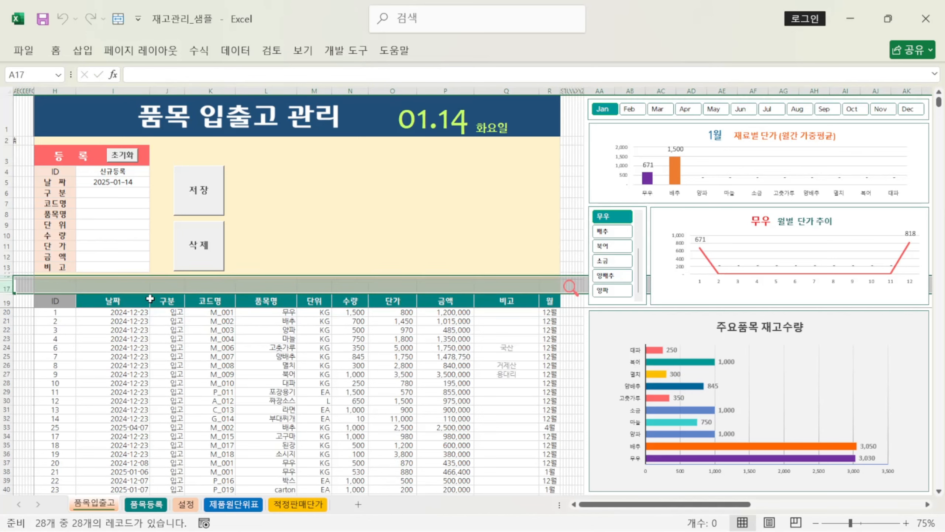
pyautogui.rightClick(163, 285)
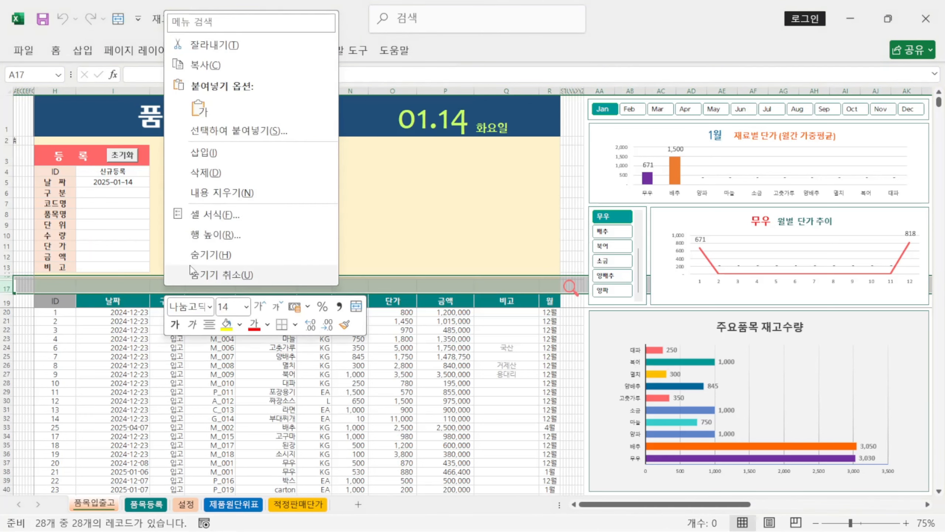
pyautogui.click(219, 275)
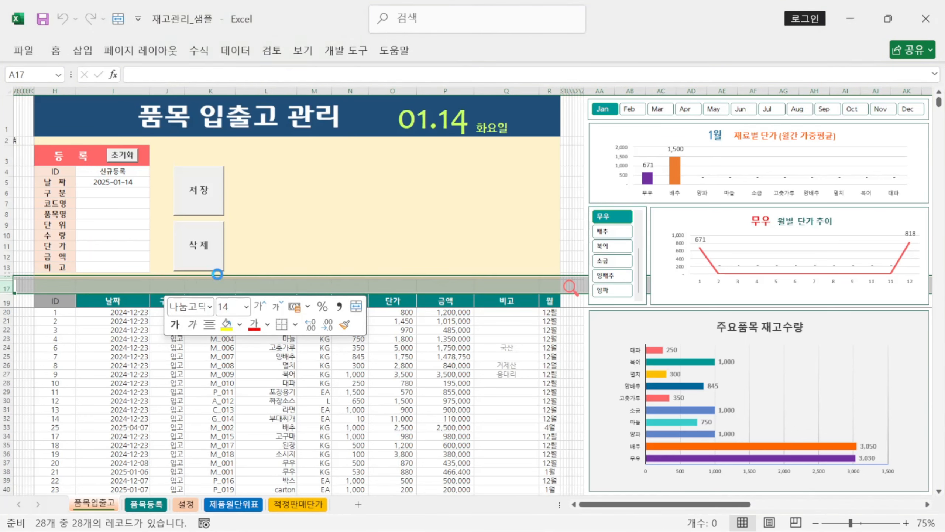
pyautogui.click(65, 287)
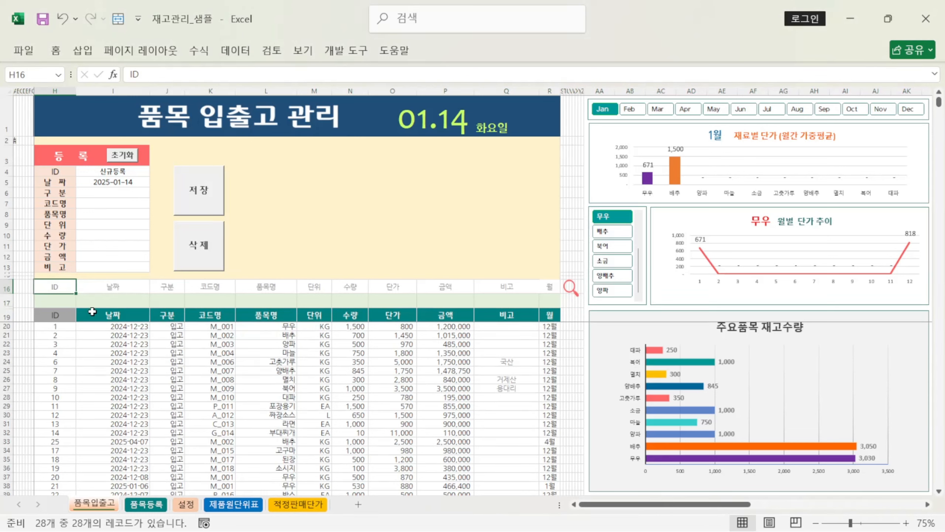
# Step: Check that H16:R17 is the named range Criteria by selecting the range and recalling its name
pyautogui.moveTo(53, 289); pyautogui.dragTo(547, 297)
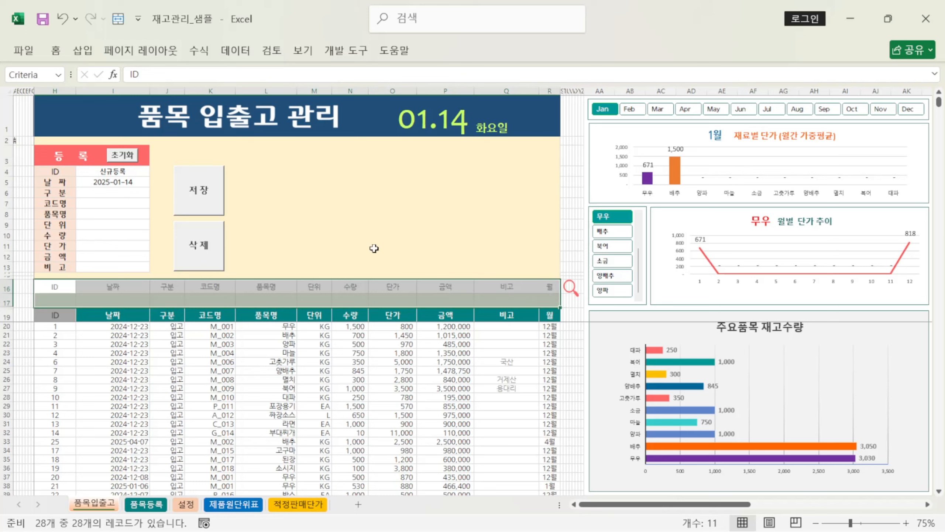
pyautogui.click(58, 75)
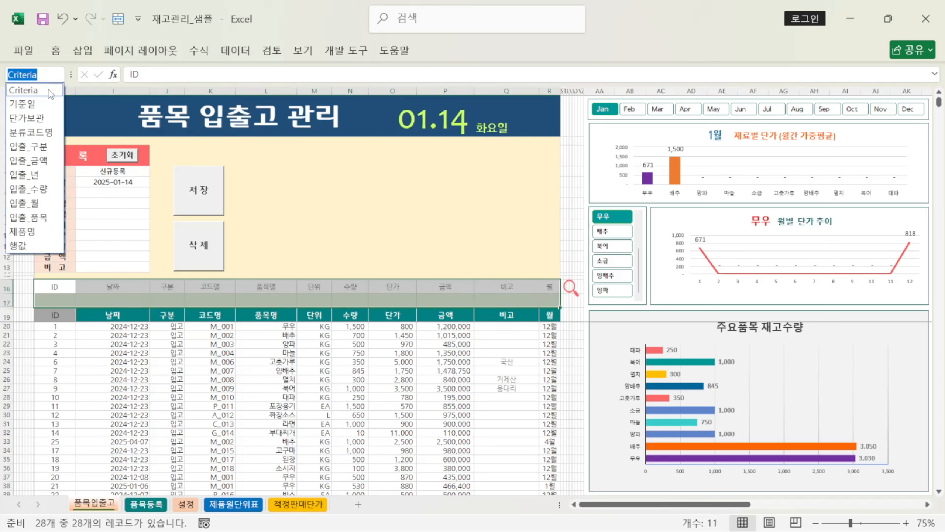
pyautogui.click(50, 91)
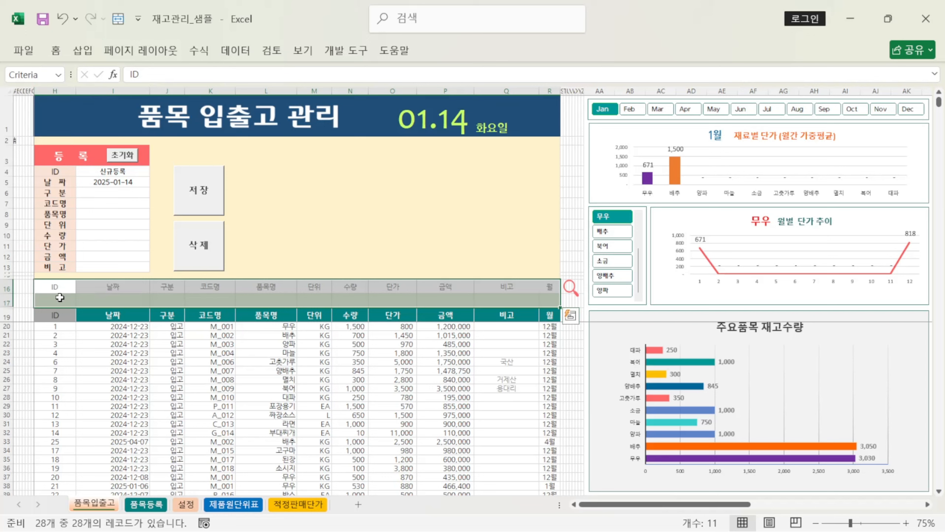
pyautogui.click(318, 300)
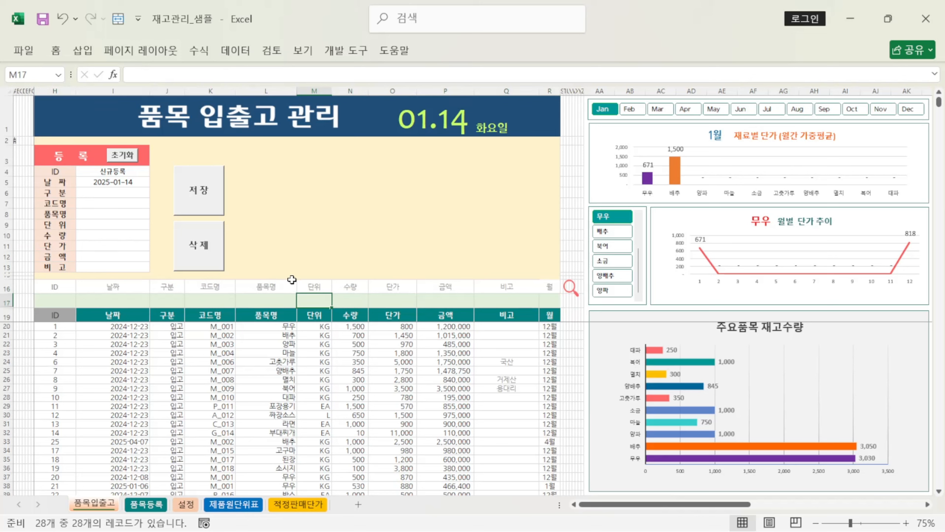
# Step: Hide the criteria header row 16
pyautogui.click(6, 287)
pyautogui.rightClick(7, 287)
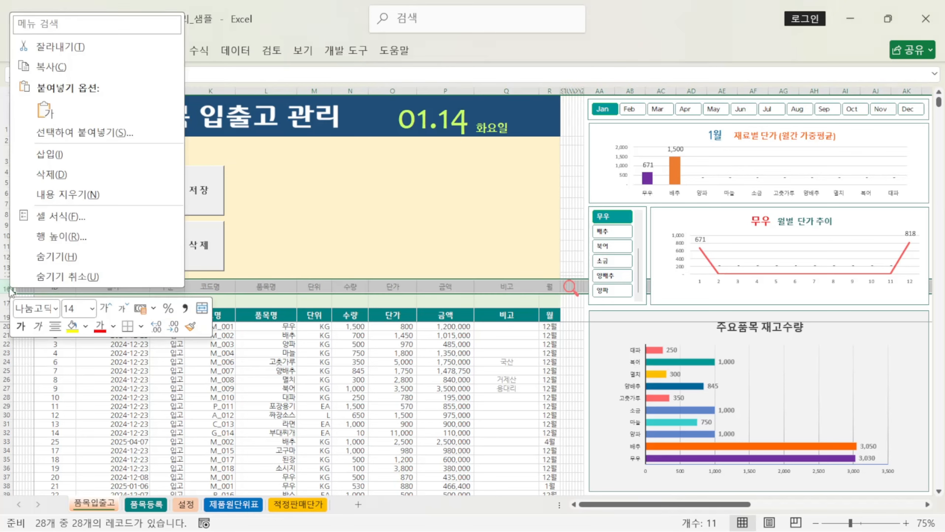
pyautogui.click(67, 260)
pyautogui.click(349, 256)
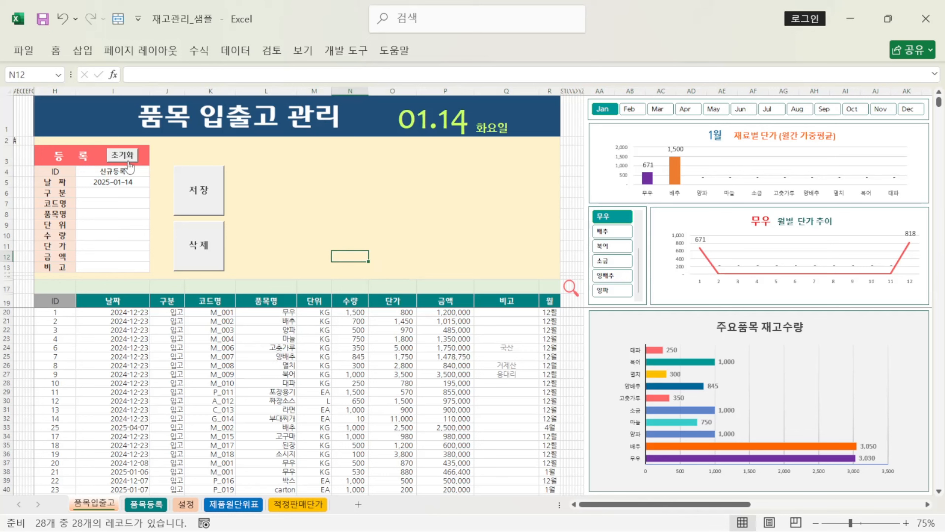
# Step: Inspect the contents of the date cells O1, Q1 and I5 without changing them
pyautogui.click(434, 121)
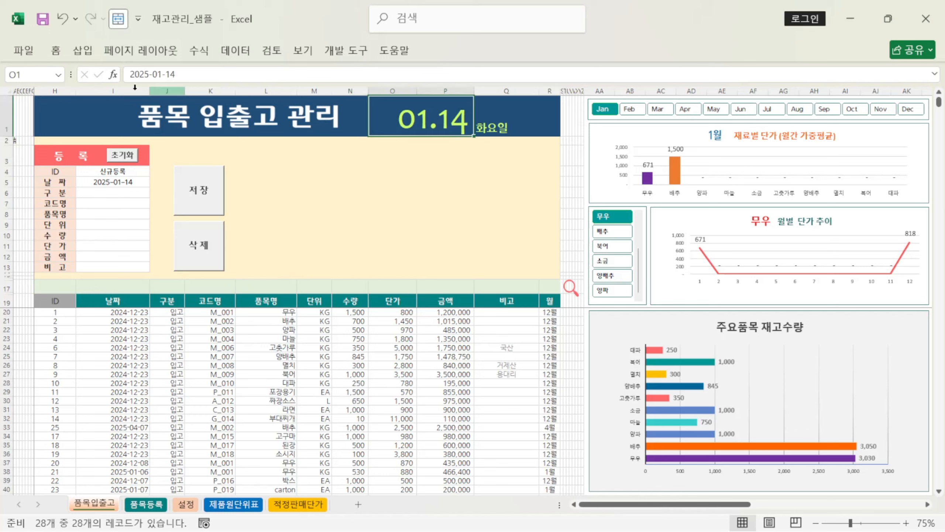
pyautogui.click(162, 74)
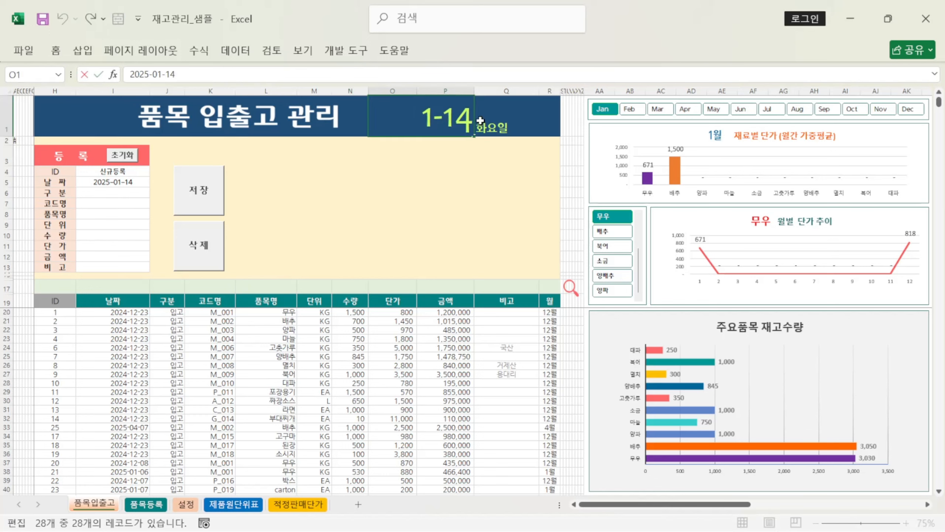
pyautogui.press('Tab')
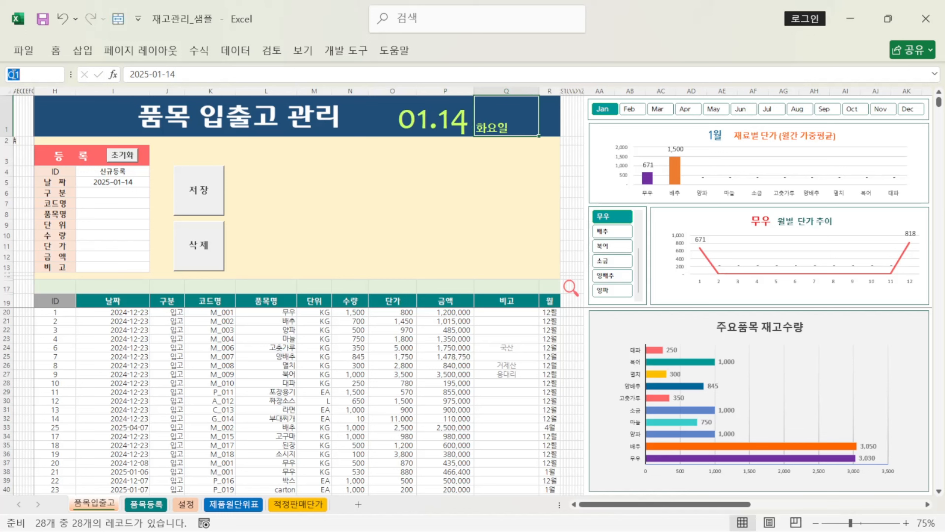
pyautogui.click(153, 74)
pyautogui.click(121, 184)
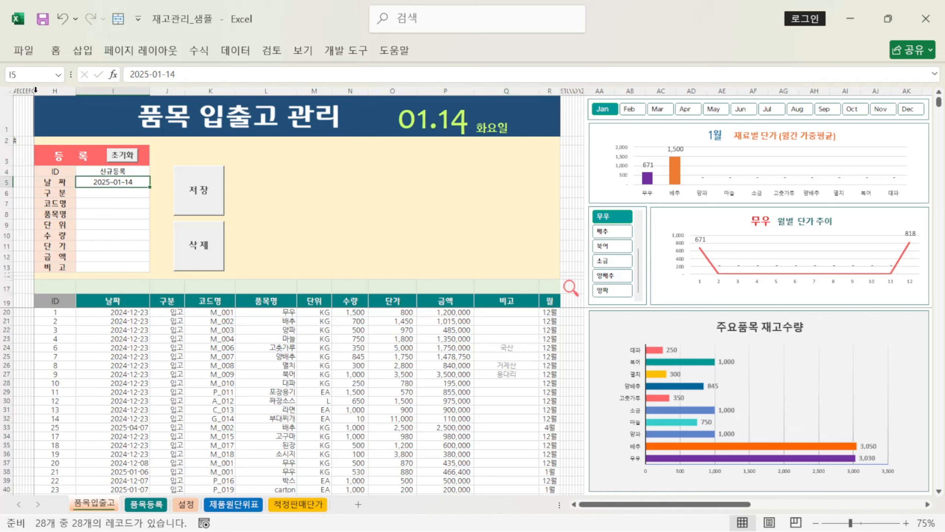
pyautogui.click(177, 73)
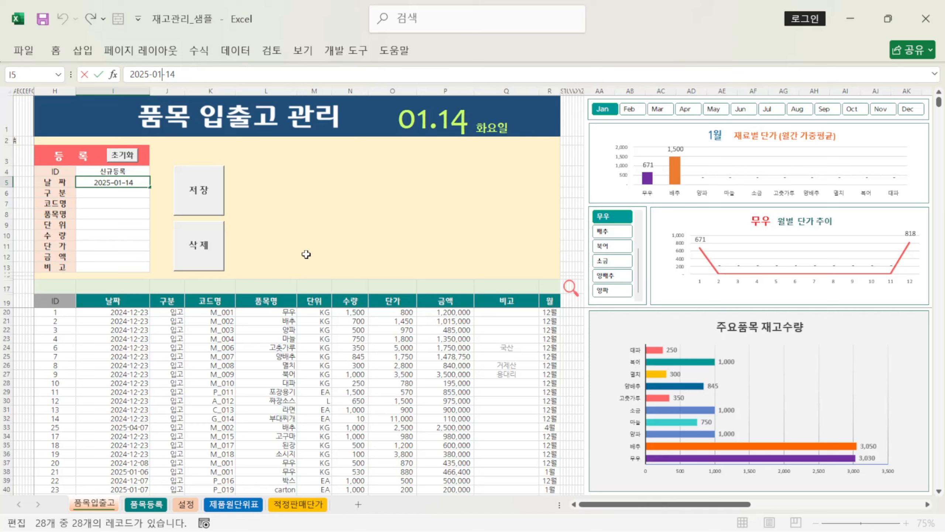
pyautogui.click(314, 224)
# Step: Switch to the Visual Basic editor and open the SUB_Open module to view its Auto_Open code
pyautogui.hotkey('alt', 'F11')
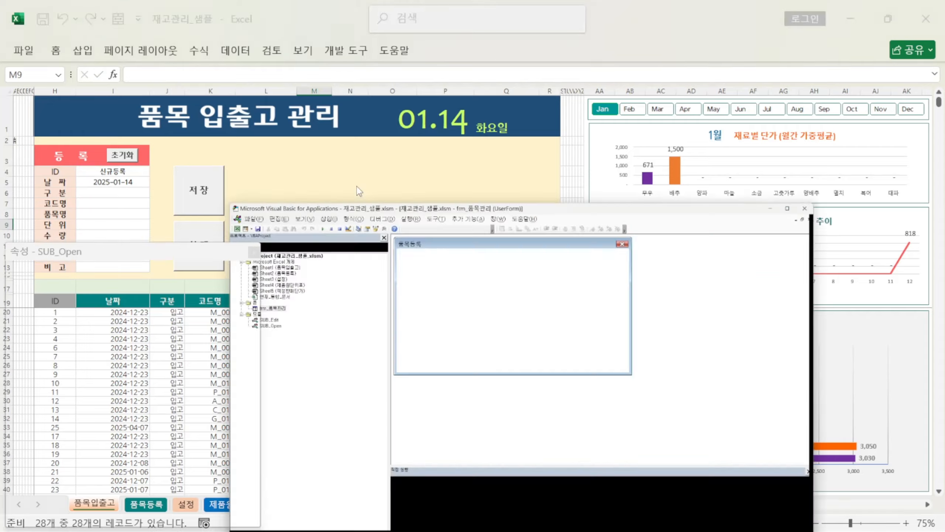
pyautogui.doubleClick(89, 203)
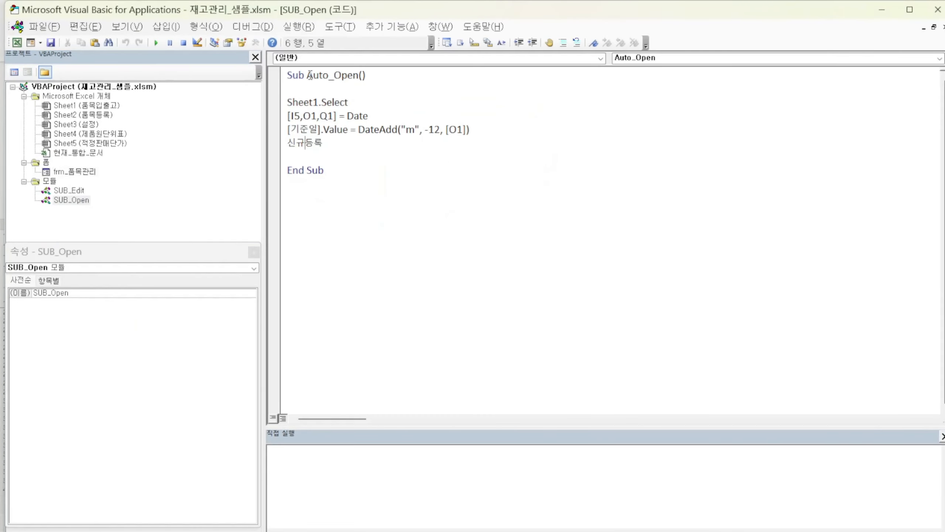
# Step: Examine the Auto_Open procedure name, its Sheet1.Select line and the line assigning Date to I5, O1 and Q1
pyautogui.moveTo(310, 75); pyautogui.dragTo(367, 76)
pyautogui.click(383, 82)
pyautogui.click(304, 103)
pyautogui.click(294, 118)
pyautogui.click(311, 117)
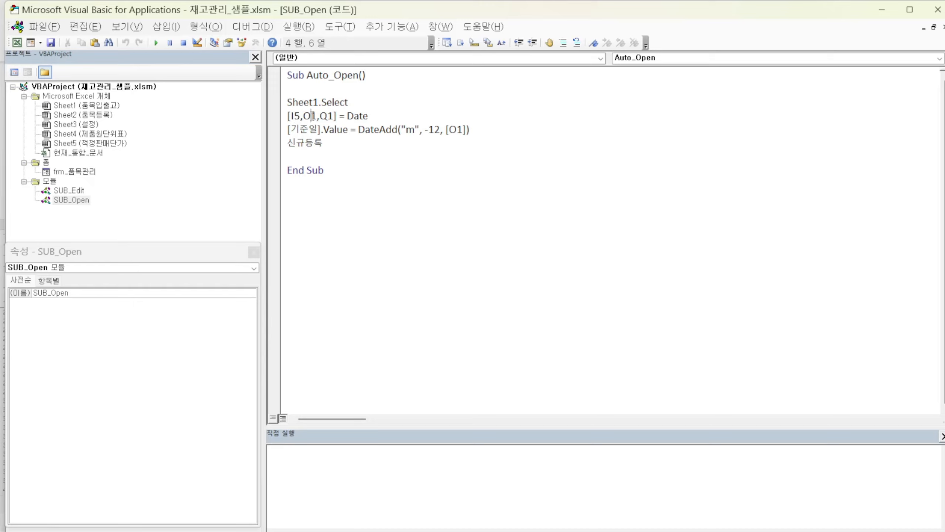
pyautogui.click(358, 118)
pyautogui.click(353, 116)
pyautogui.moveTo(354, 116); pyautogui.dragTo(367, 117)
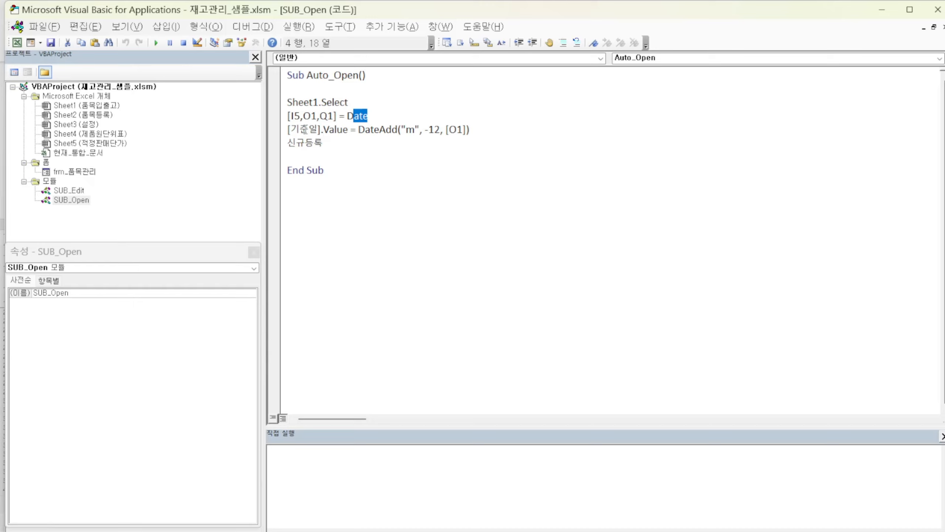
# Step: Examine the DateAdd line that sets the 기준일 value from O1, including its -12 month argument
pyautogui.click(303, 129)
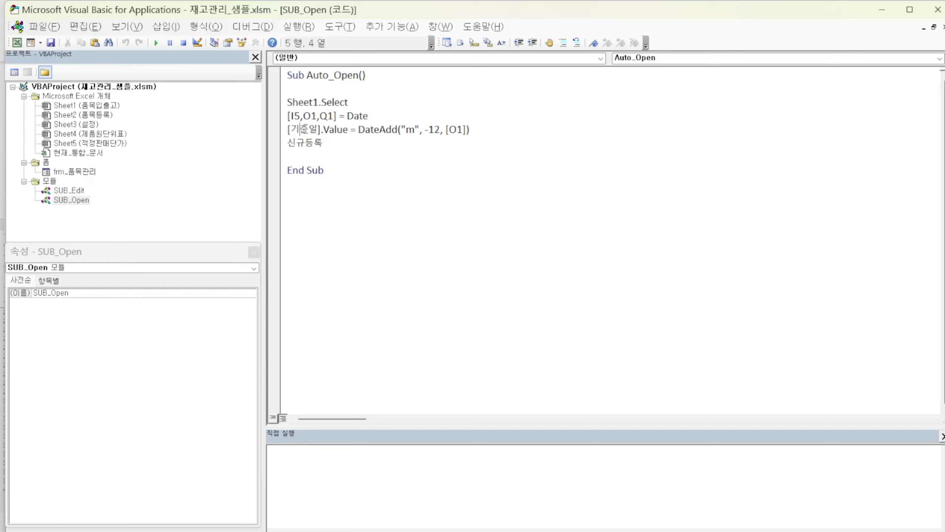
pyautogui.click(340, 130)
pyautogui.moveTo(358, 130); pyautogui.dragTo(397, 133)
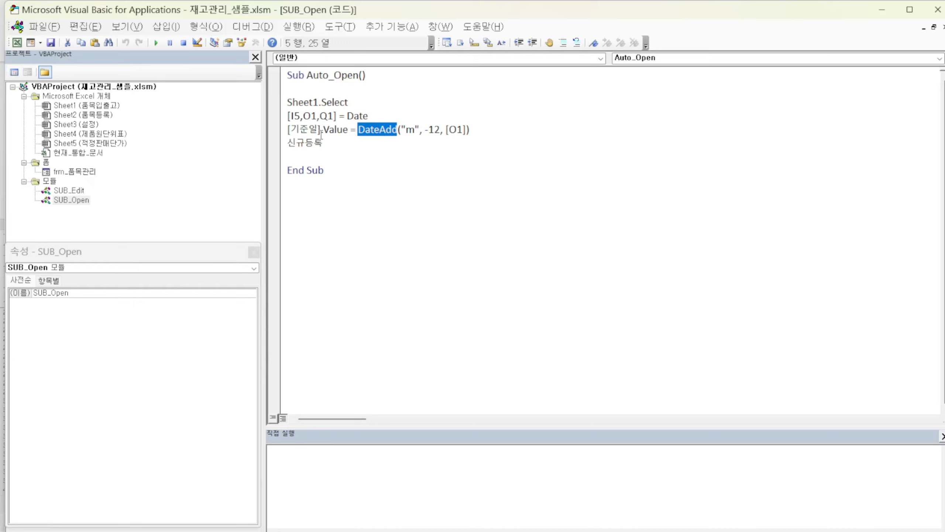
pyautogui.click(462, 129)
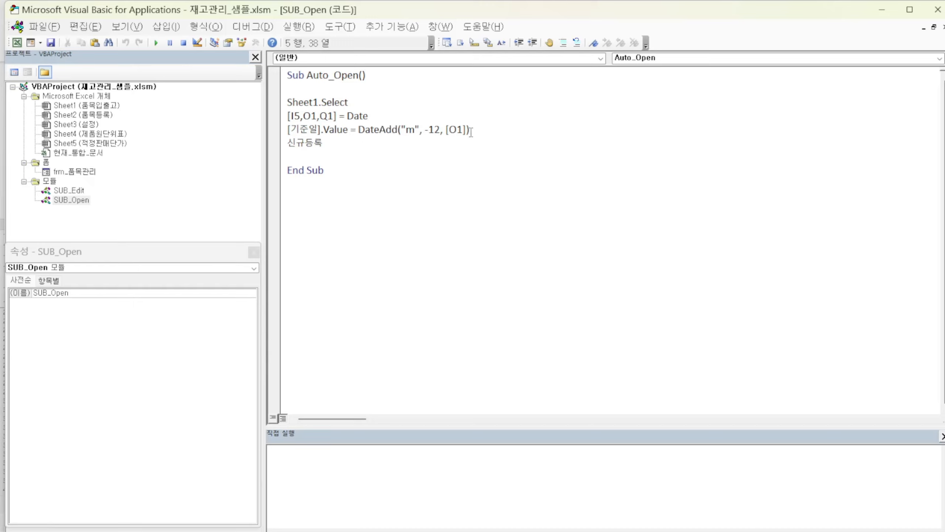
pyautogui.click(331, 116)
pyautogui.click(311, 116)
pyautogui.moveTo(448, 129); pyautogui.dragTo(465, 133)
pyautogui.moveTo(428, 130); pyautogui.dragTo(434, 130)
pyautogui.click(428, 129)
# Step: Review the 신규등록 procedure called by Auto_Open in the SUB_Edit module, and return to the SUB_Open module
pyautogui.press('Down')
pyautogui.doubleClick(77, 191)
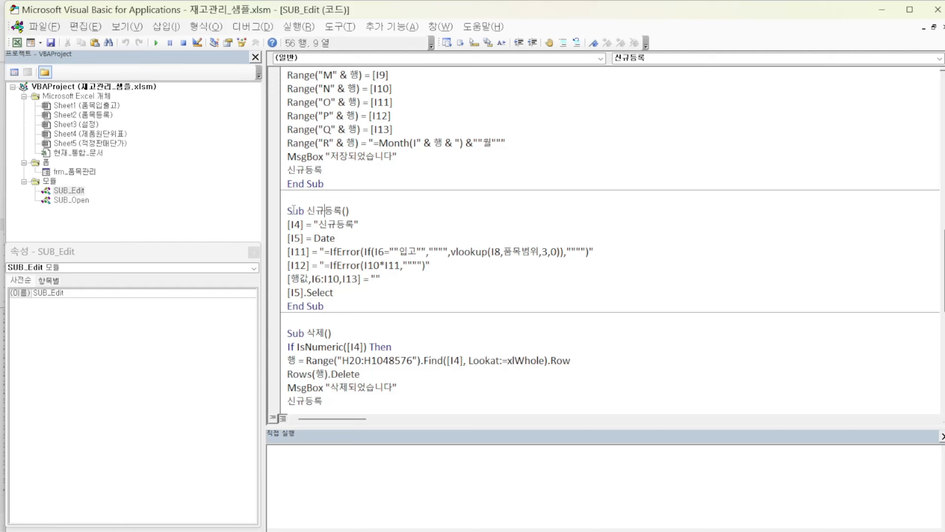
pyautogui.moveTo(289, 212); pyautogui.dragTo(393, 301)
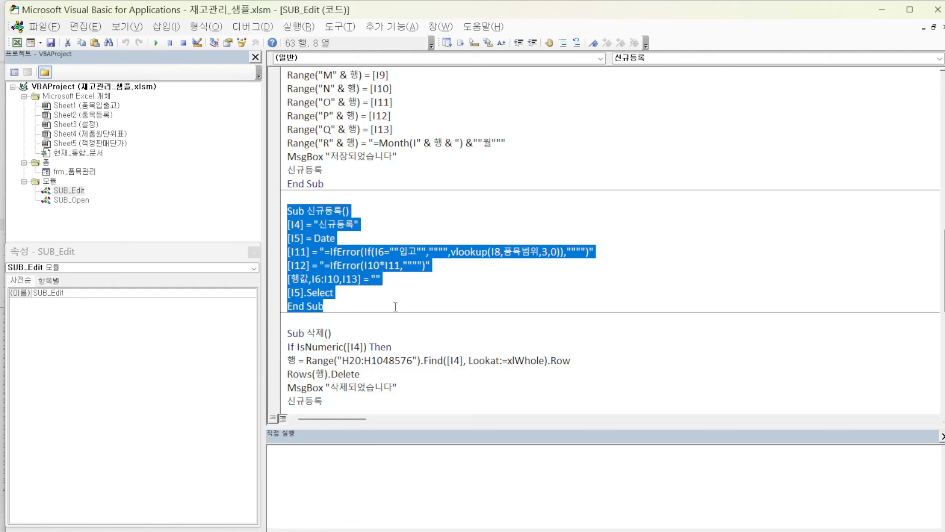
pyautogui.doubleClick(89, 201)
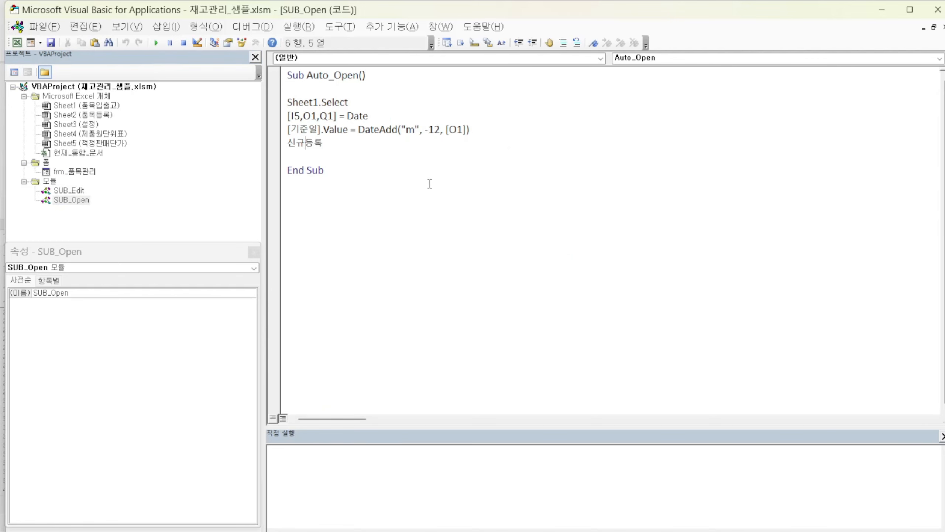
# Step: Open the code of Sheet1 (품목입출고) and examine the row-20 check and 수정 call in Worksheet_BeforeDoubleClick
pyautogui.hotkey('alt', 'F11')
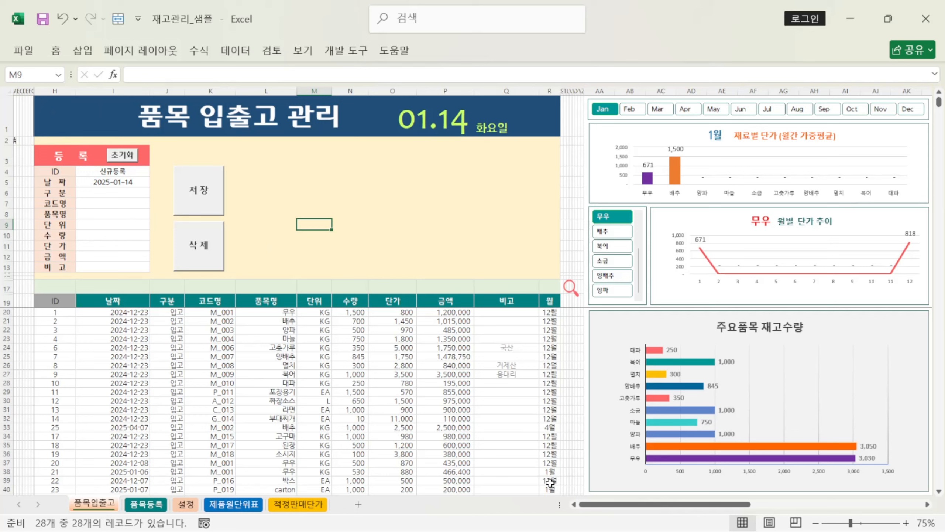
pyautogui.hotkey('alt', 'F11')
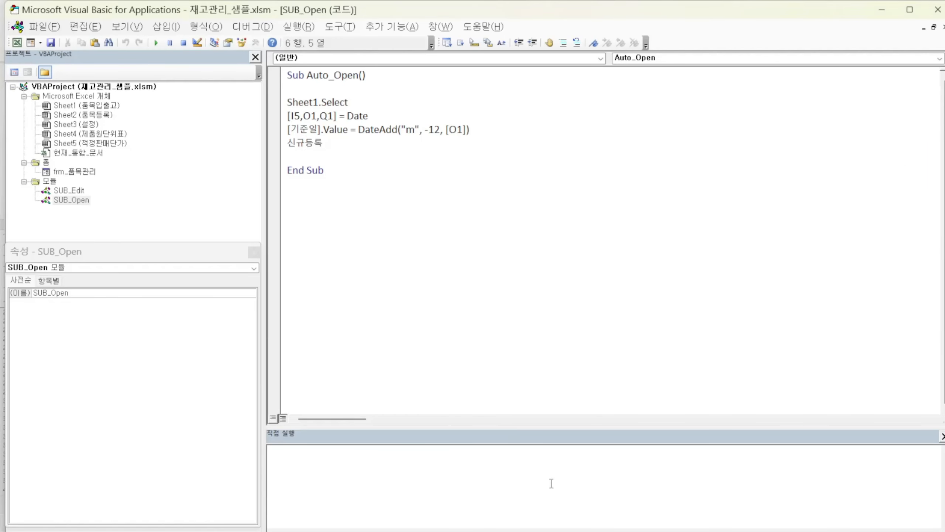
pyautogui.click(101, 105)
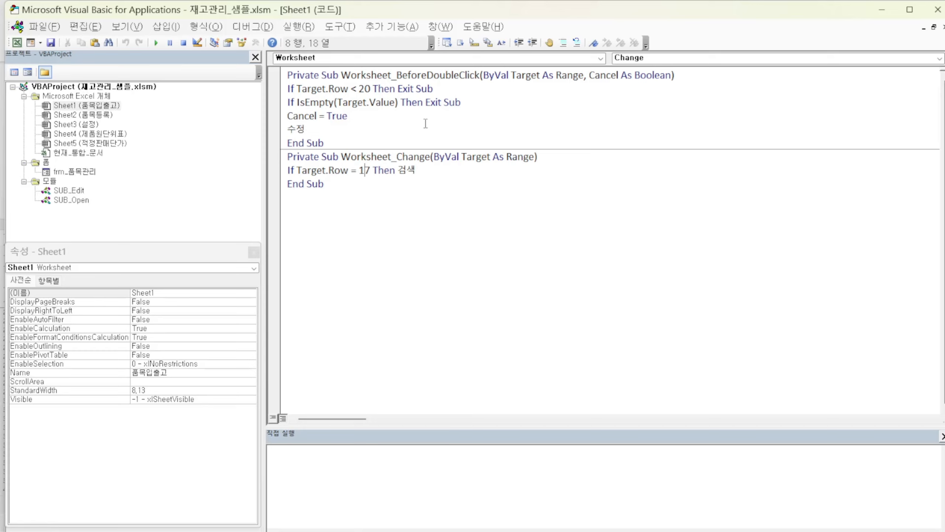
pyautogui.click(311, 89)
pyautogui.click(344, 89)
pyautogui.click(296, 129)
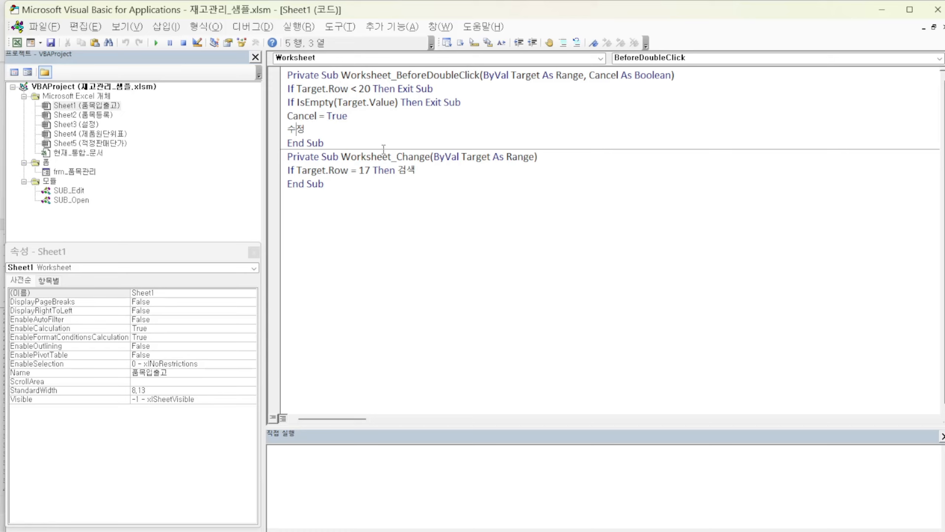
# Step: Review the whole 수정 procedure in the SUB_Edit module, and return to the Sheet1 code
pyautogui.doubleClick(71, 192)
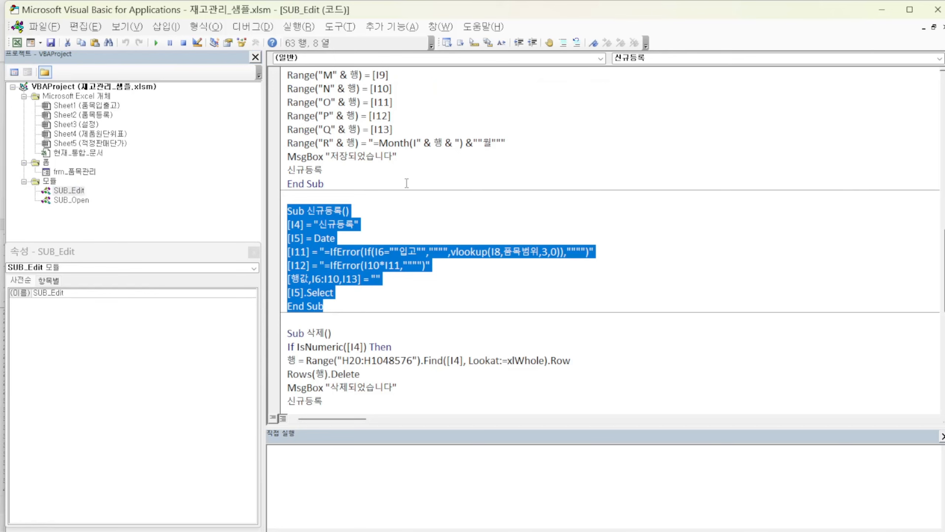
pyautogui.scroll(5, 381, 180)
pyautogui.scroll(8, 382, 184)
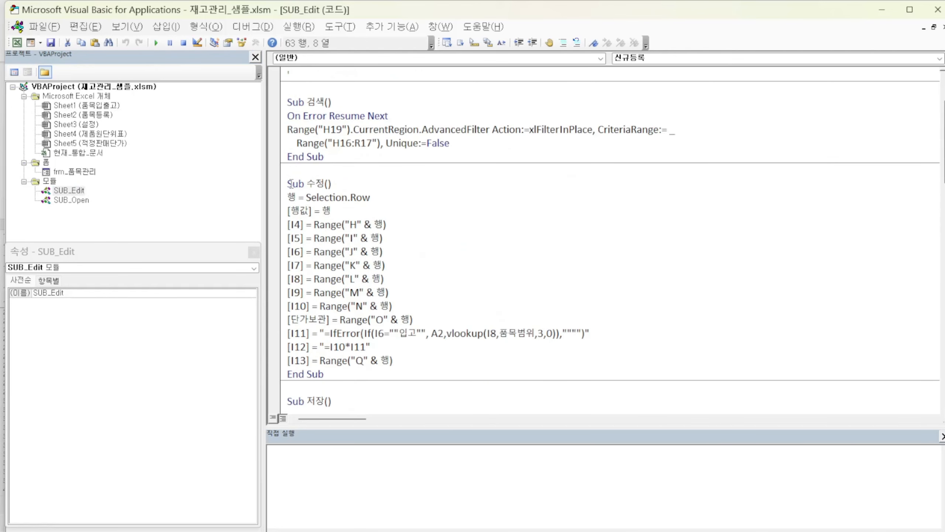
pyautogui.moveTo(288, 183); pyautogui.dragTo(399, 372)
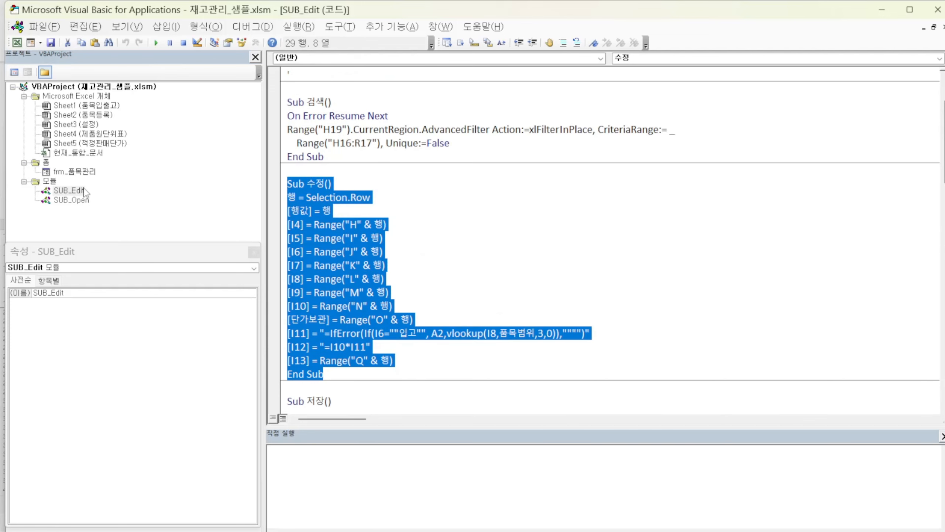
pyautogui.doubleClick(95, 108)
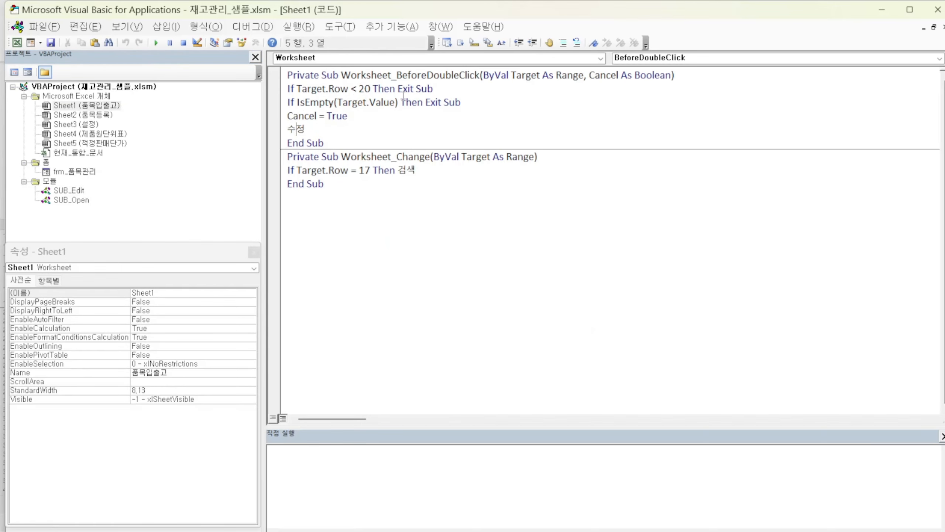
# Step: Switch to the 품목입출고 worksheet in Excel and test the handler's exclusions by entering edit mode in search cell I17 and empty cell E20
pyautogui.hotkey('alt', 'F11')
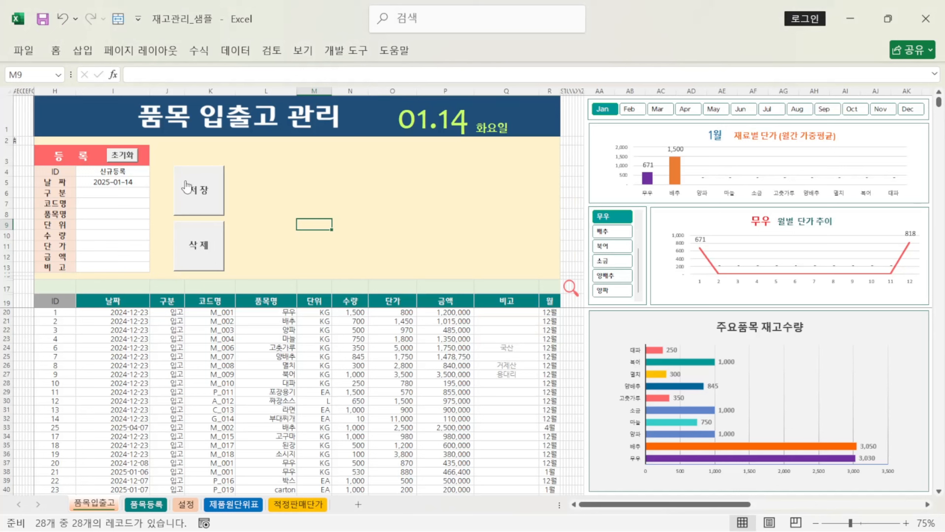
pyautogui.click(120, 315)
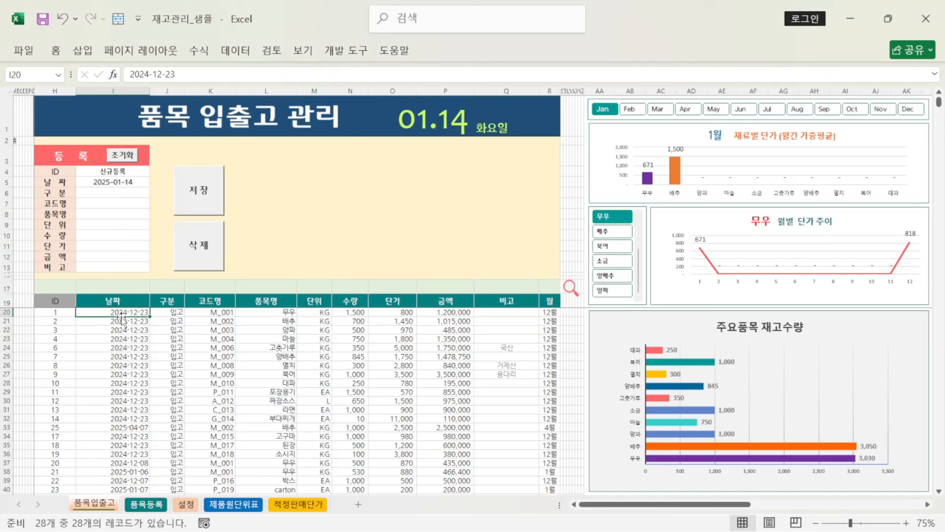
pyautogui.click(141, 287)
pyautogui.doubleClick(141, 286)
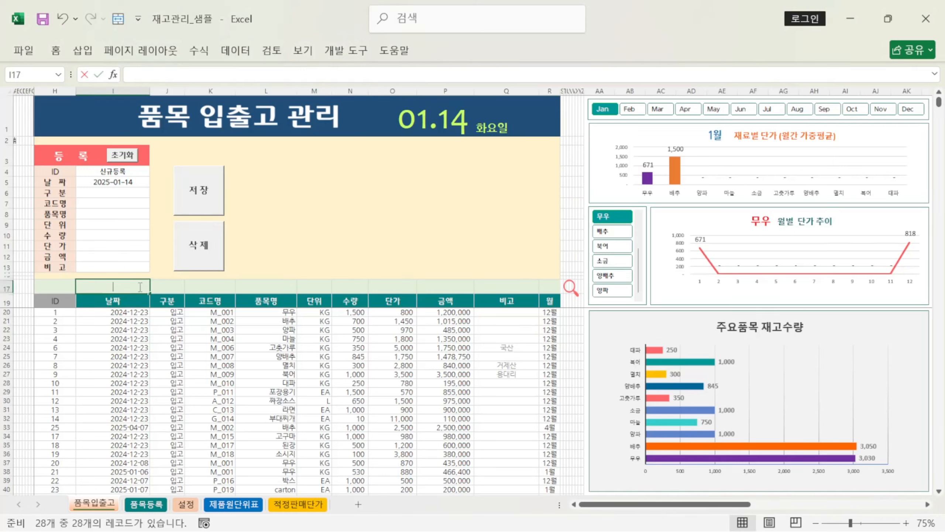
pyautogui.click(26, 312)
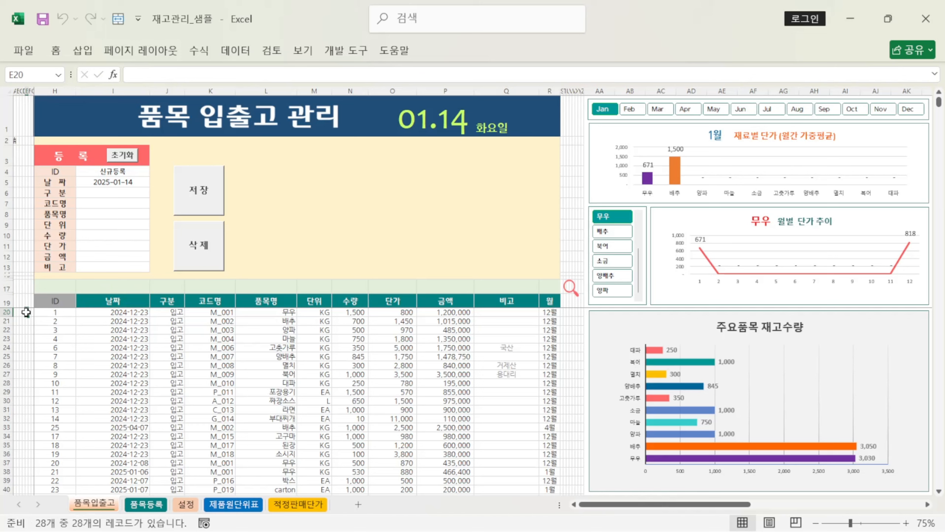
pyautogui.doubleClick(26, 312)
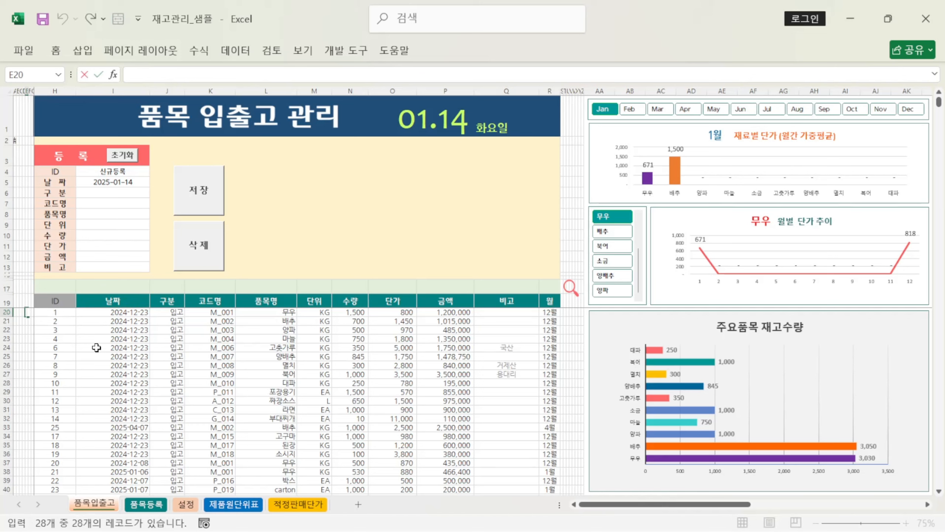
# Step: Load the record with ID 3 from row 22 into the registration form for editing
pyautogui.click(168, 329)
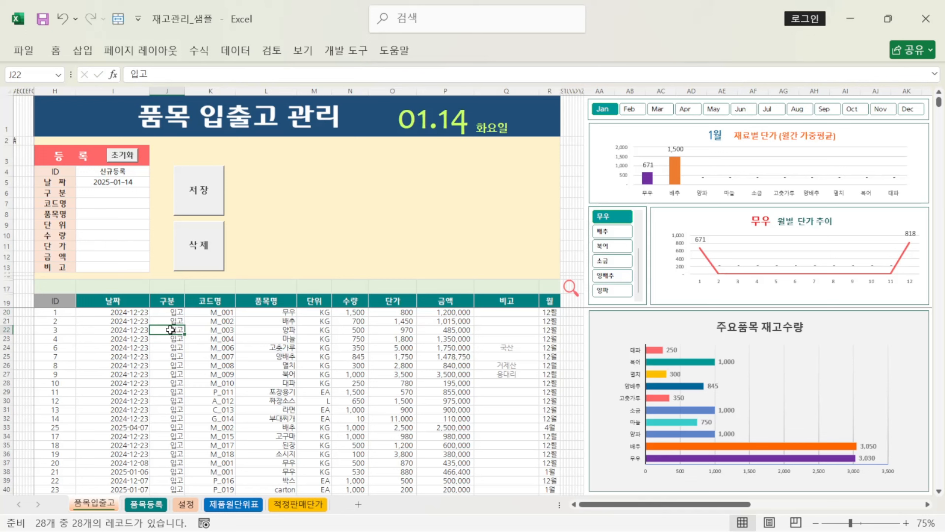
pyautogui.click(7, 329)
pyautogui.click(165, 330)
pyautogui.doubleClick(173, 329)
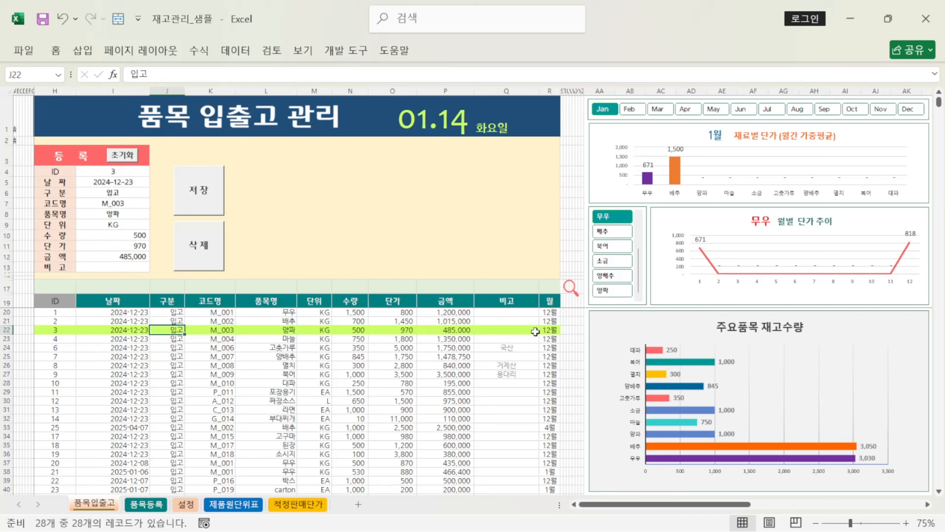
# Step: Inspect the formula and green format of the conditional formatting rule covering I22, and close the rule dialogs without changes
pyautogui.rightClick(88, 331)
pyautogui.moveTo(90, 338)
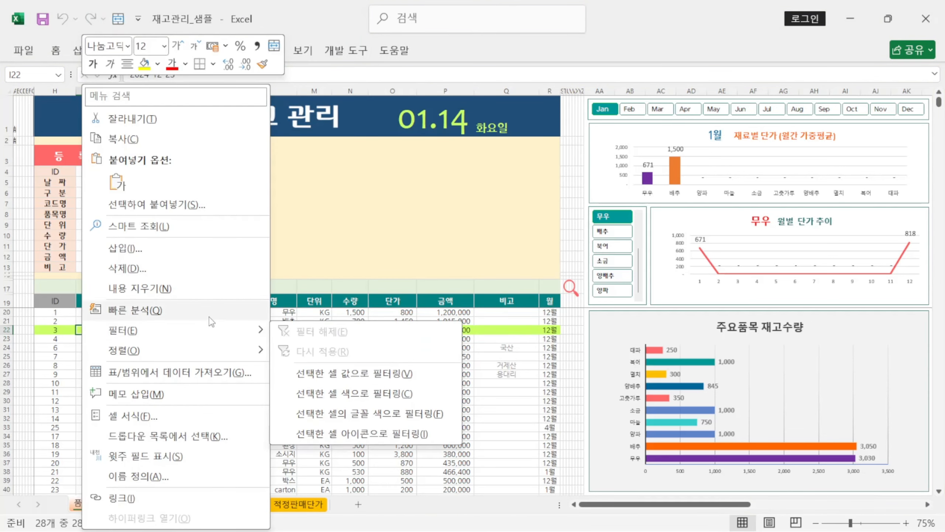
pyautogui.click(497, 332)
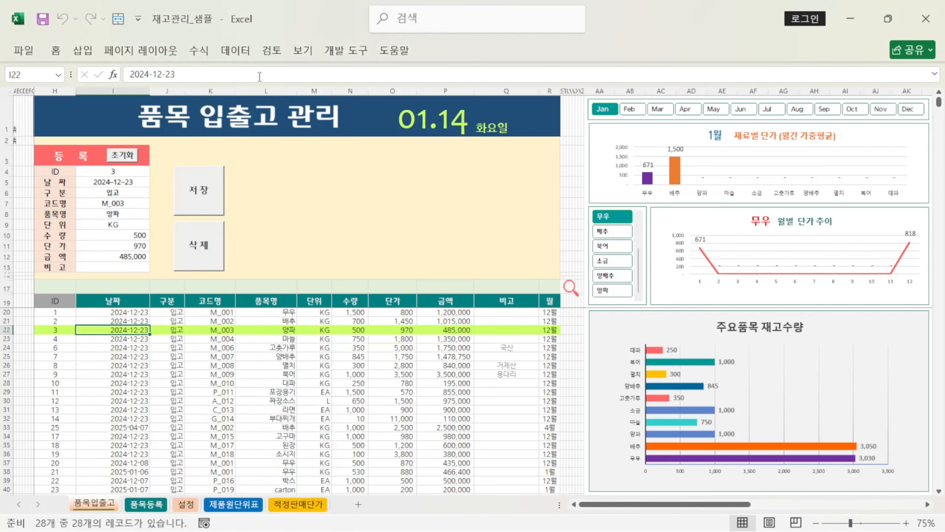
pyautogui.click(55, 51)
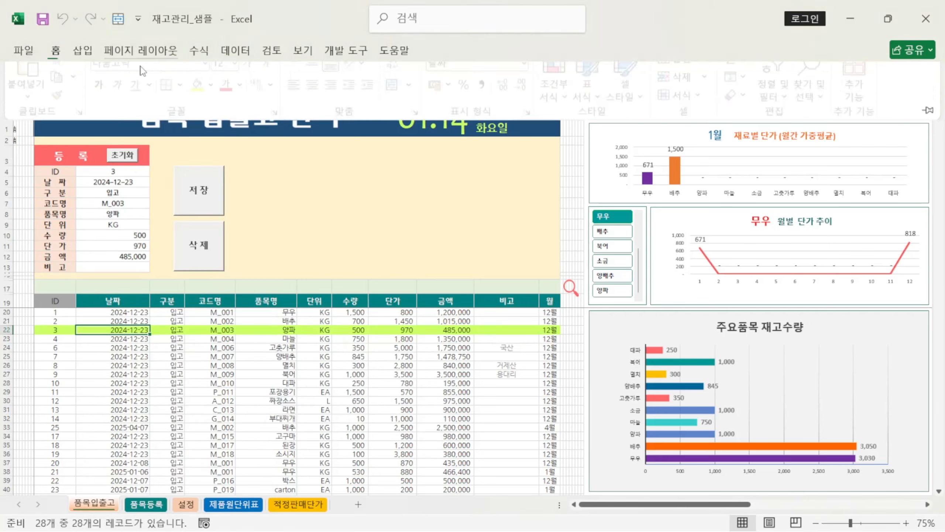
pyautogui.click(557, 109)
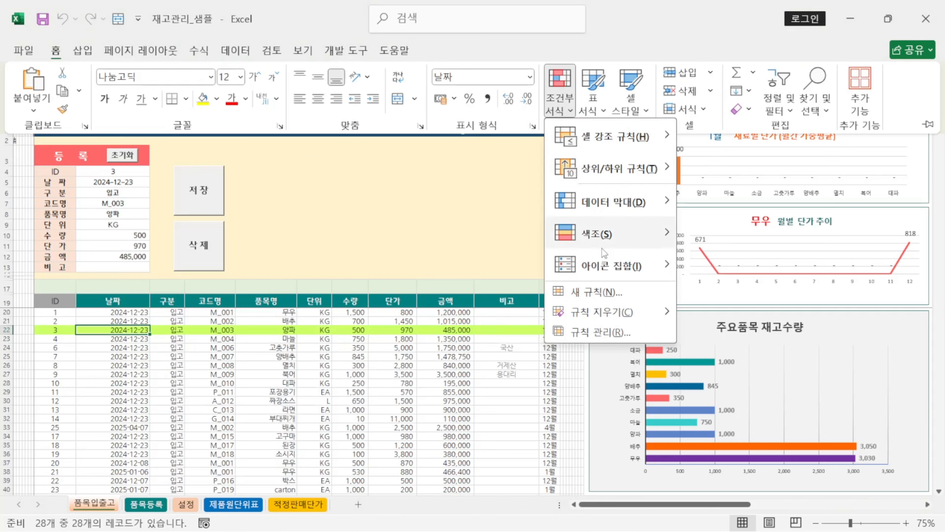
pyautogui.click(605, 333)
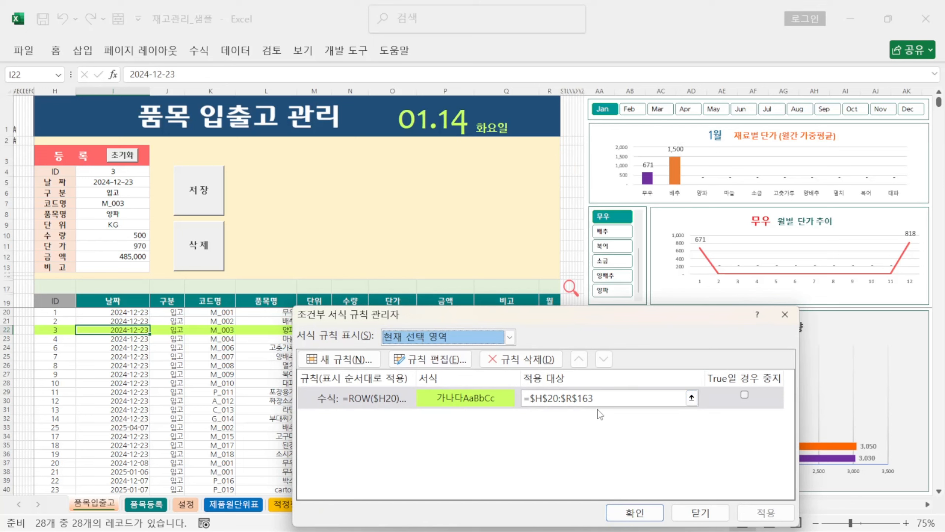
pyautogui.click(471, 401)
pyautogui.click(431, 358)
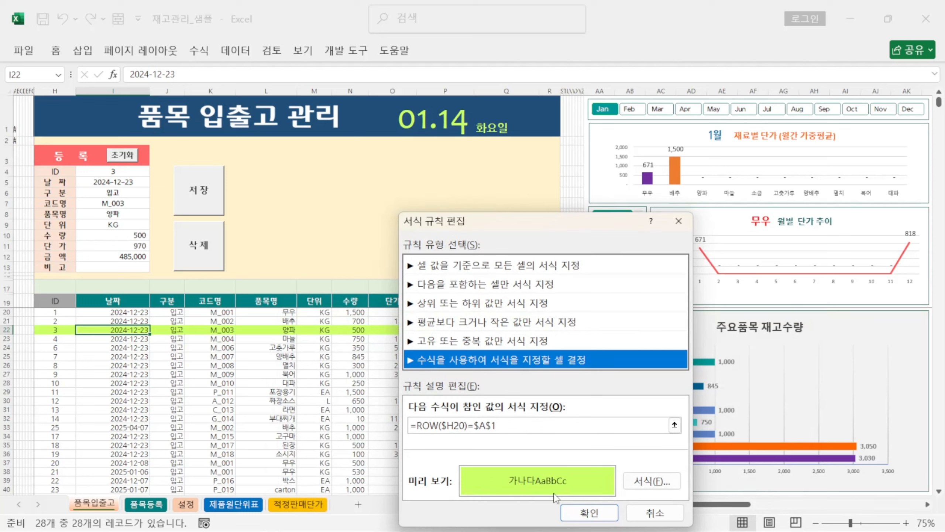
pyautogui.click(662, 517)
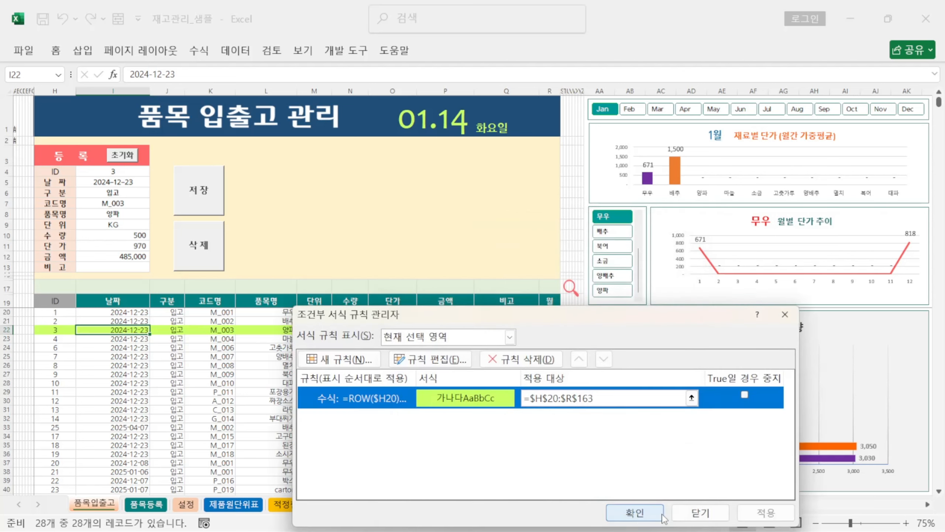
pyautogui.click(707, 515)
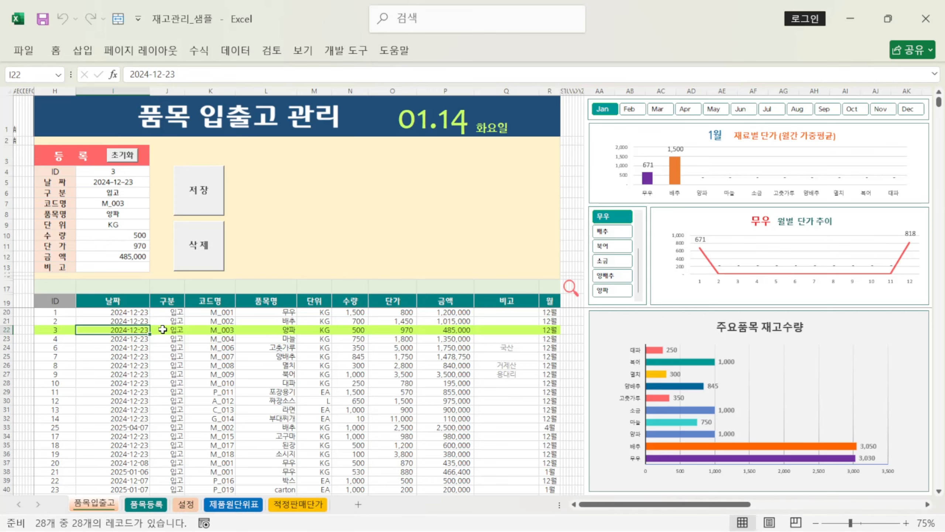
# Step: Examine the Worksheet_Change code that calls 검색 for row 17, and go over the matching row 17 search cells on the worksheet
pyautogui.hotkey('alt', 'F11')
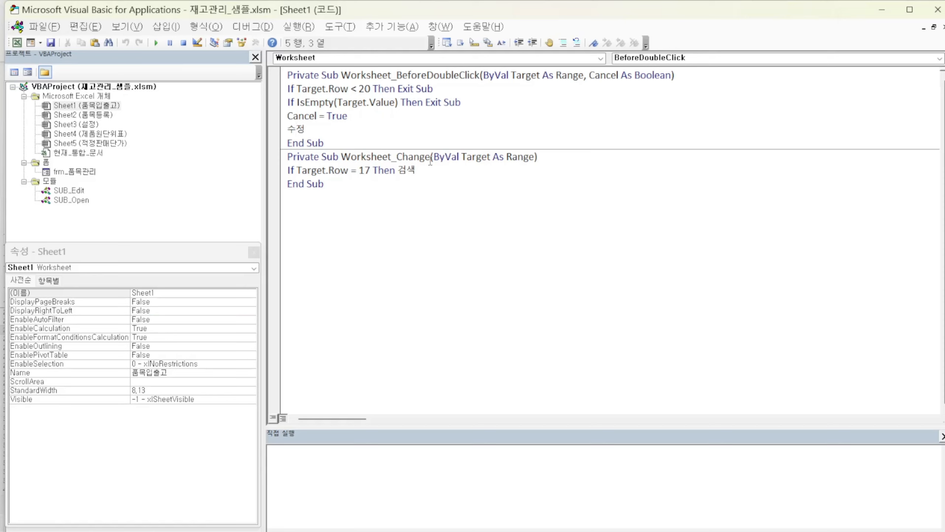
pyautogui.click(408, 160)
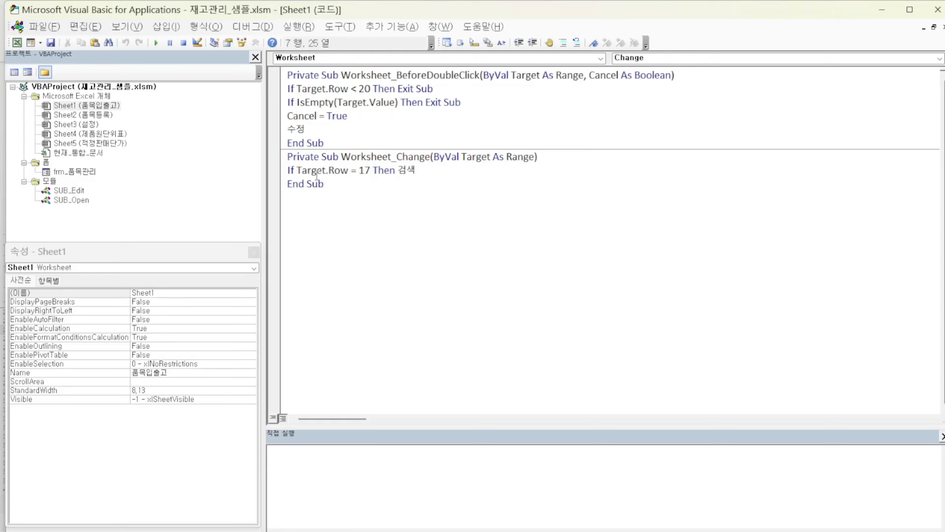
pyautogui.click(365, 171)
pyautogui.click(410, 171)
pyautogui.hotkey('alt', 'F11')
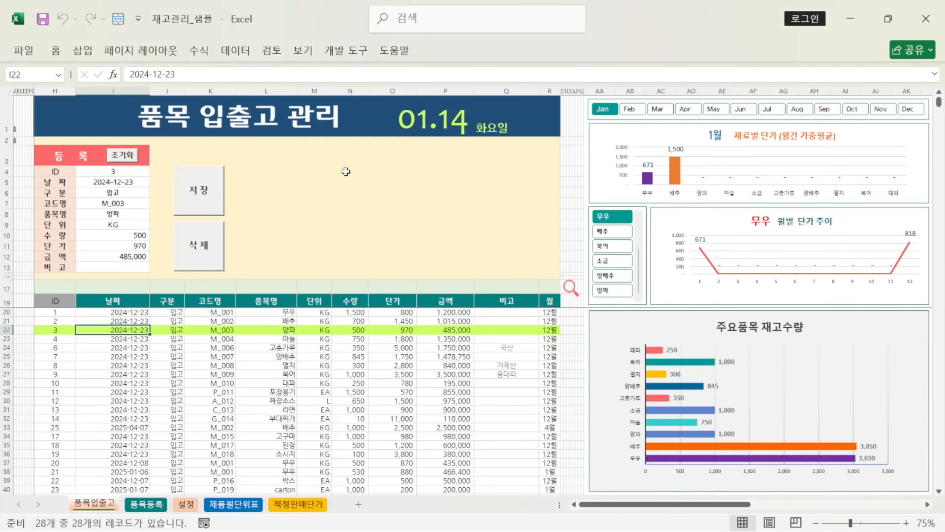
pyautogui.moveTo(97, 285); pyautogui.dragTo(327, 286)
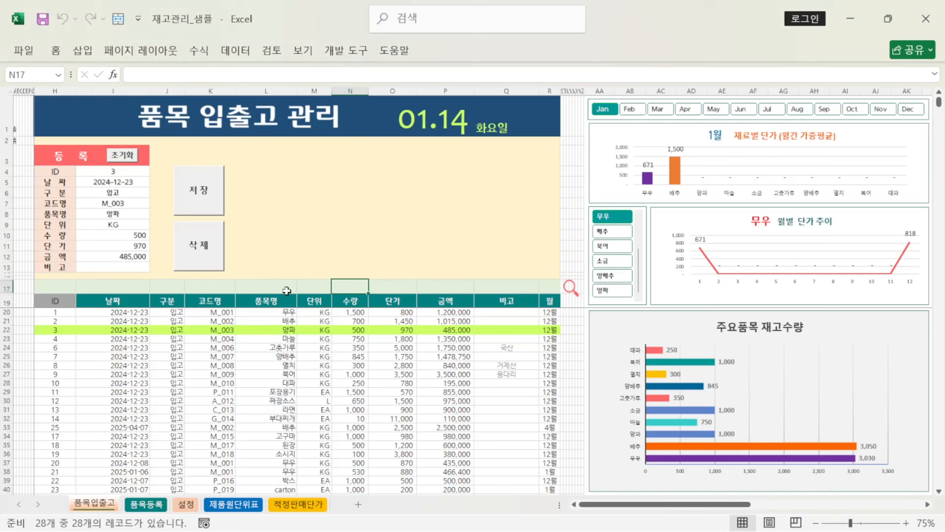
# Step: Filter the inventory records by item name 무우 using search cell L17
pyautogui.click(275, 289)
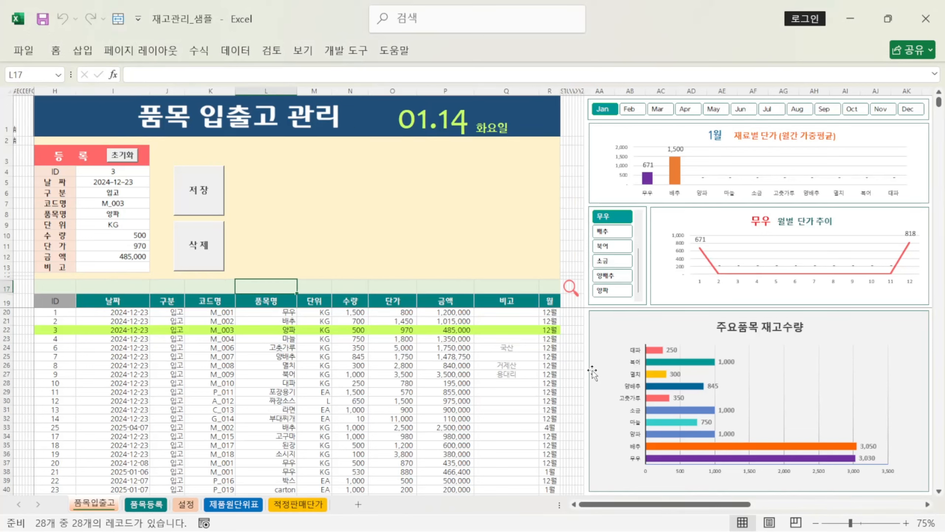
pyautogui.write('무우')
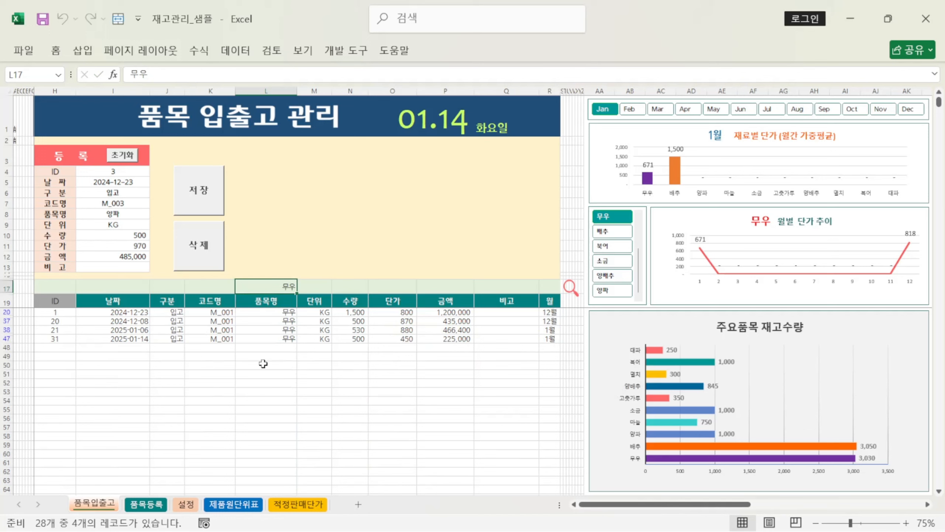
# Step: Open the SUB_Edit module in the Visual Basic editor and examine the 검색 macro's error-handling and AdvancedFilter lines
pyautogui.hotkey('alt', 'F11')
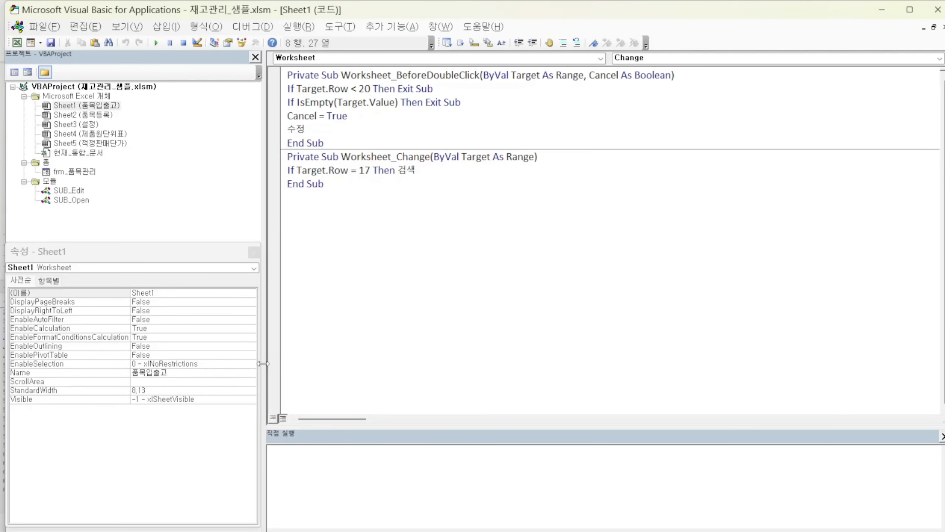
pyautogui.doubleClick(84, 190)
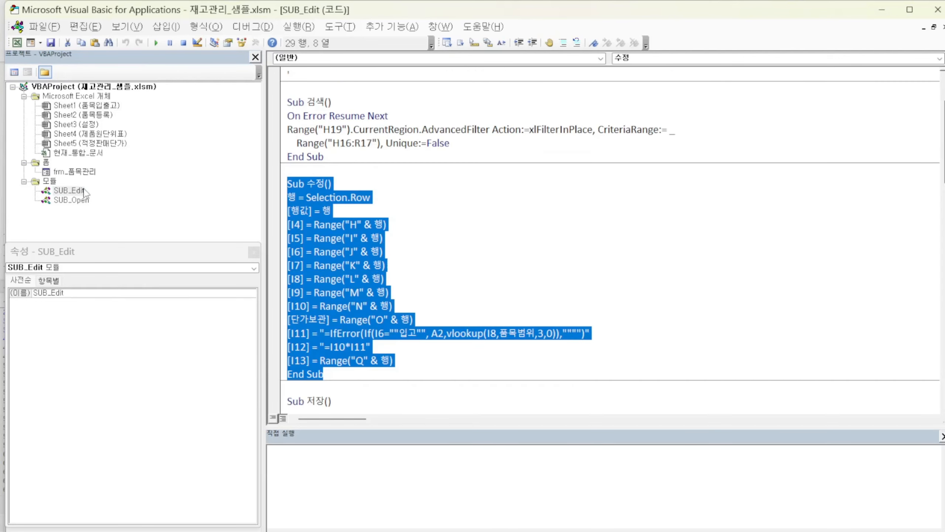
pyautogui.scroll(-7, 407, 278)
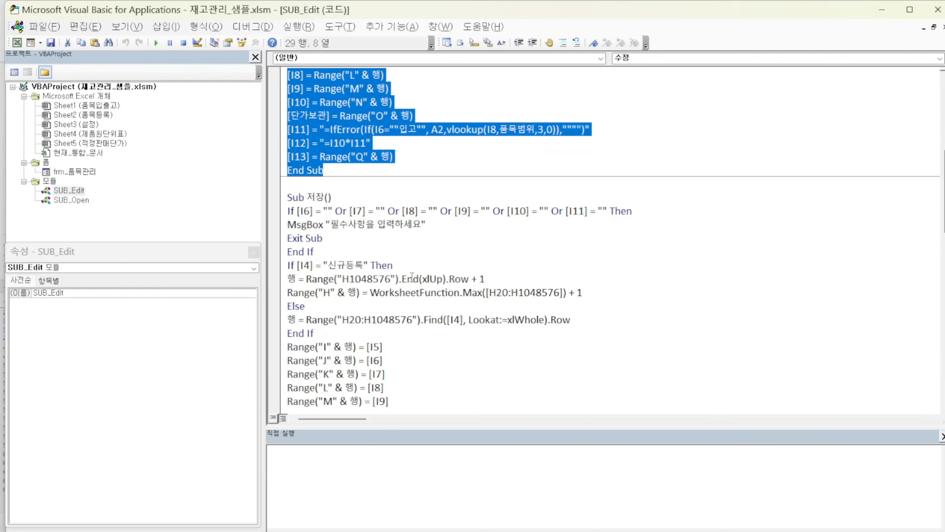
pyautogui.scroll(-5, 407, 279)
pyautogui.scroll(-10, 410, 282)
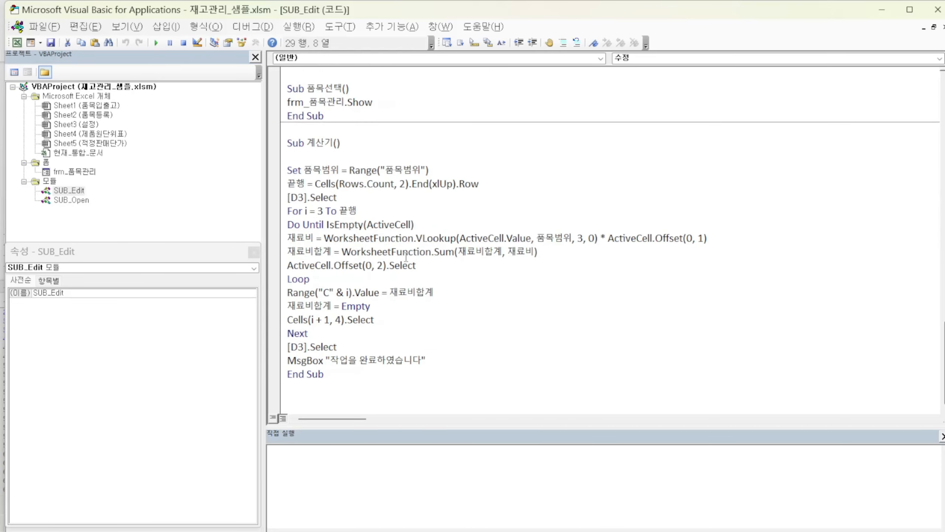
pyautogui.scroll(20, 408, 301)
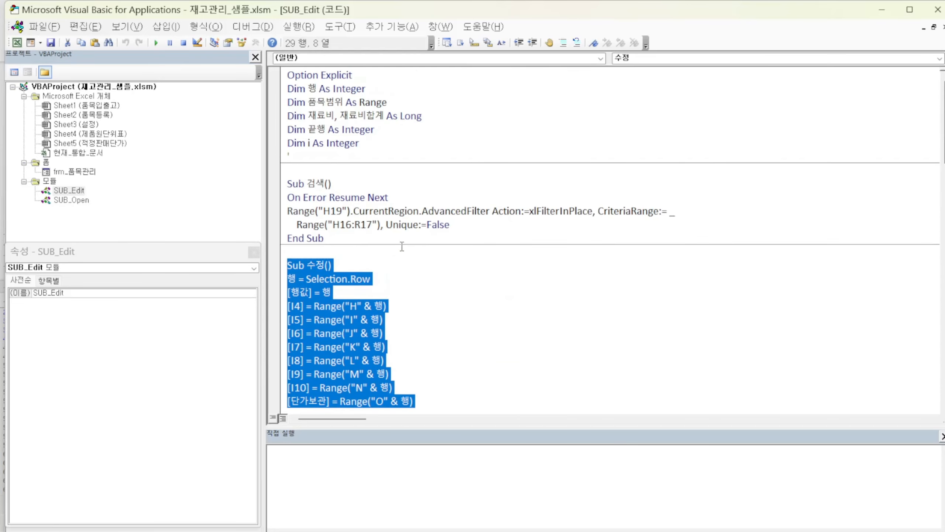
pyautogui.click(360, 196)
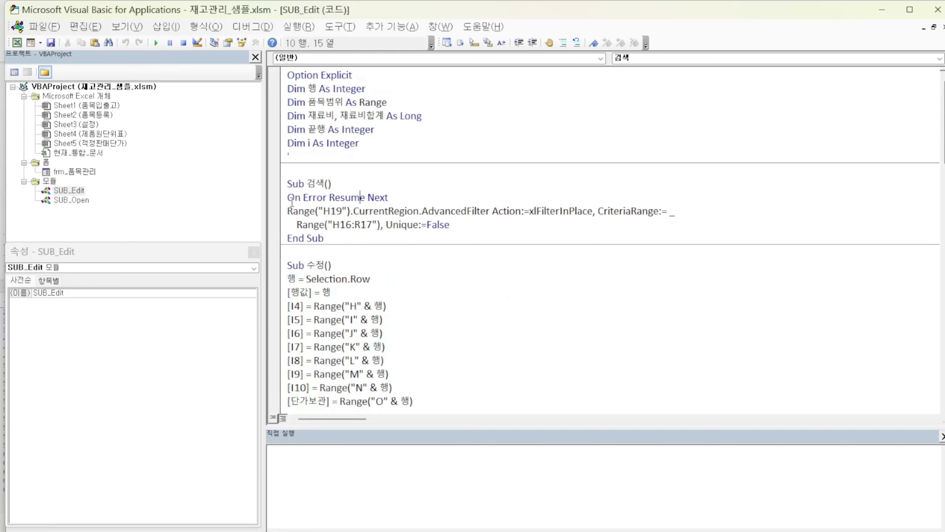
pyautogui.moveTo(287, 198); pyautogui.dragTo(408, 199)
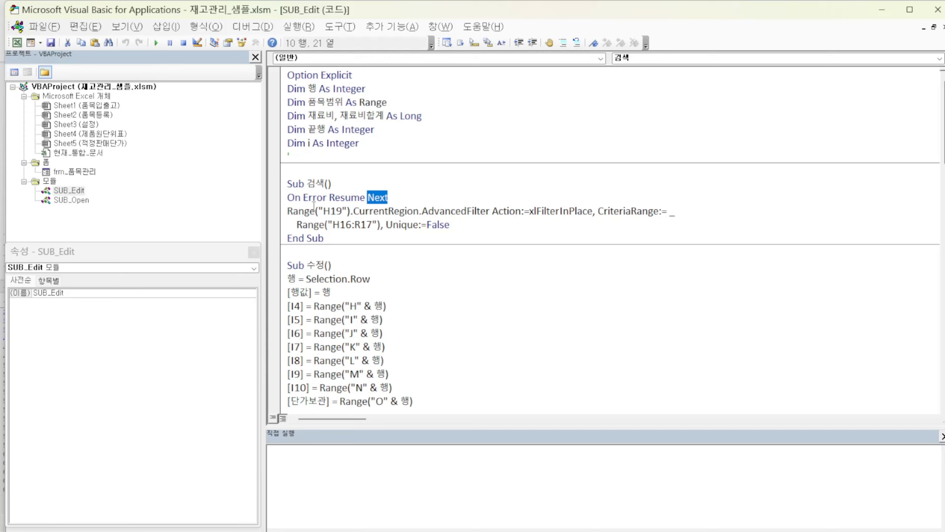
pyautogui.click(396, 197)
pyautogui.click(330, 211)
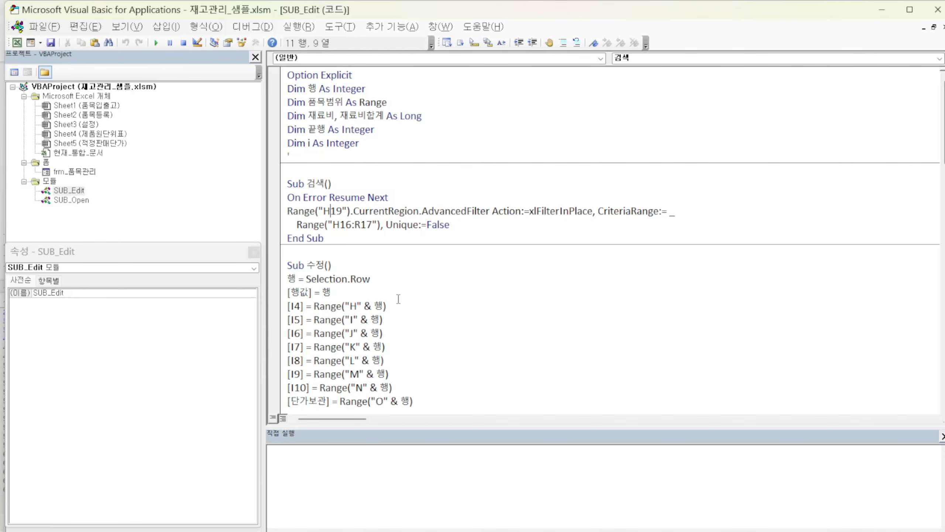
# Step: Clear the item-name search in L17 on the worksheet, and select the record table from header cell H19 through its last row
pyautogui.hotkey('alt', 'F11')
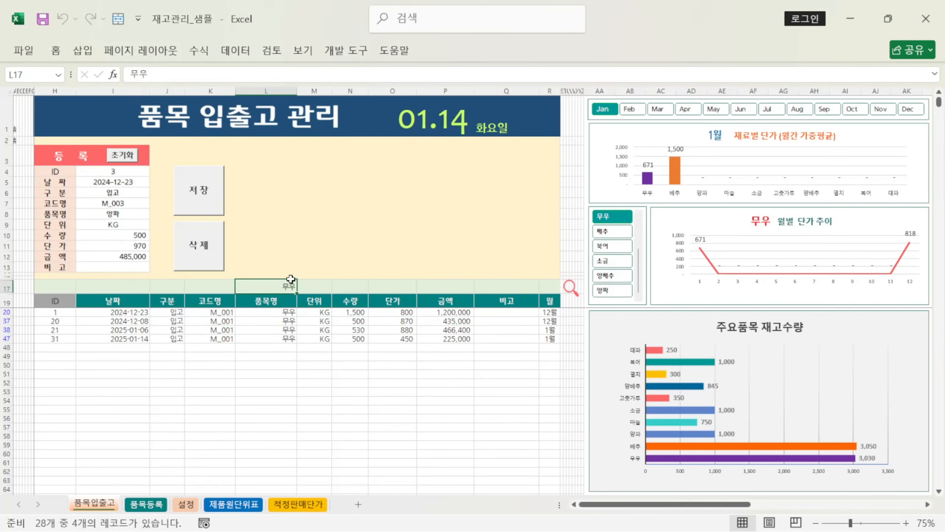
pyautogui.press('Delete')
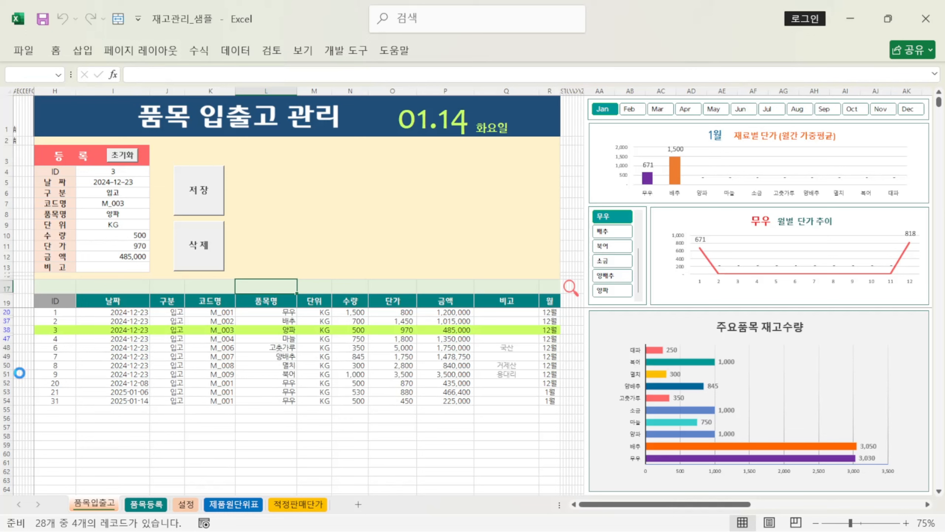
pyautogui.click(59, 312)
pyautogui.click(58, 301)
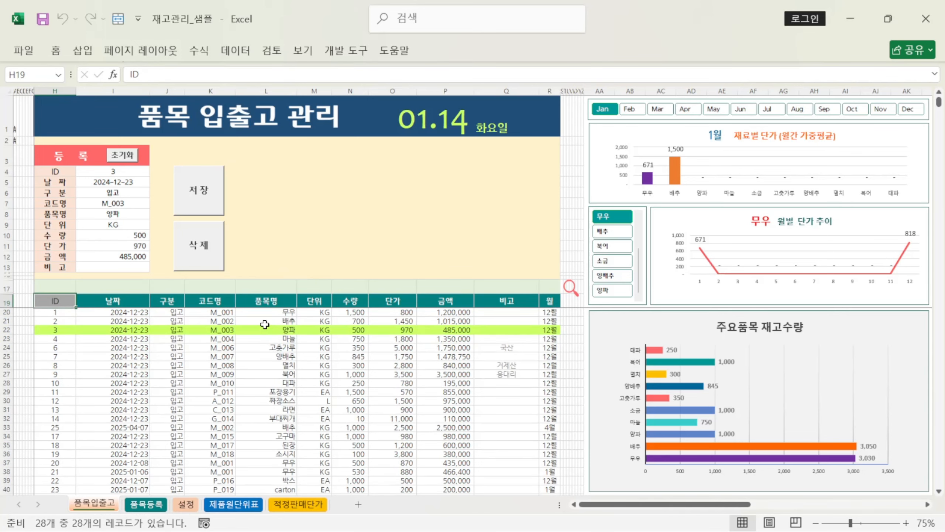
pyautogui.hotkey('ctrl', 'shift', 'End')
pyautogui.scroll(-2, 336, 391)
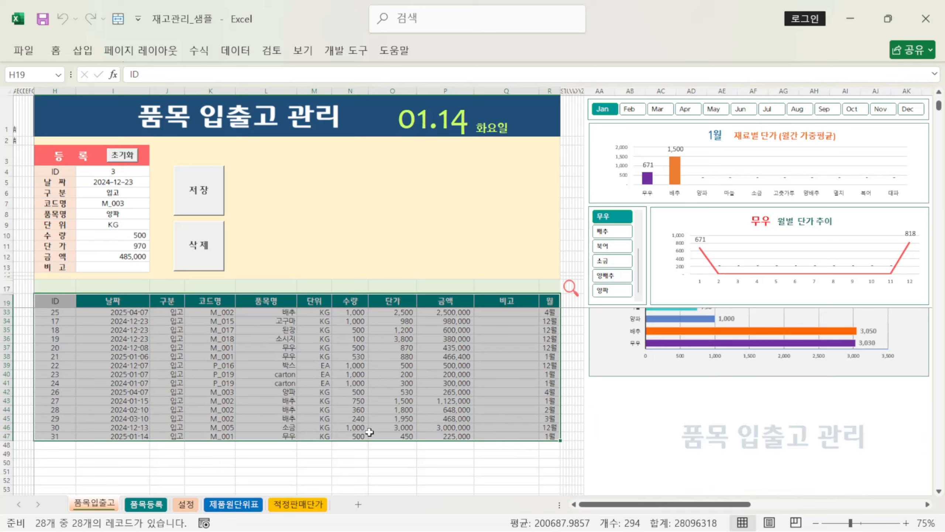
pyautogui.scroll(4, 353, 409)
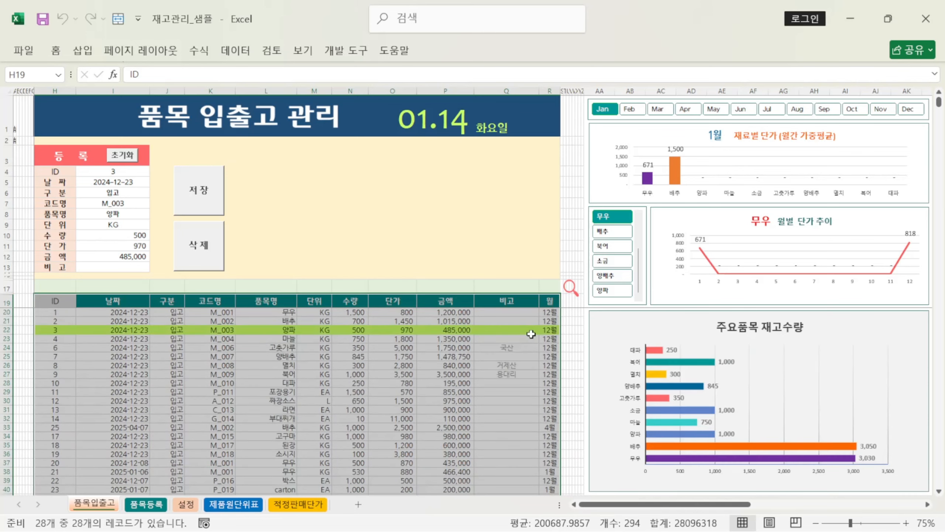
pyautogui.scroll(-3, 320, 400)
pyautogui.scroll(3, 320, 400)
# Step: Select only the data records below the header, from H20 through column R of row 47
pyautogui.click(72, 312)
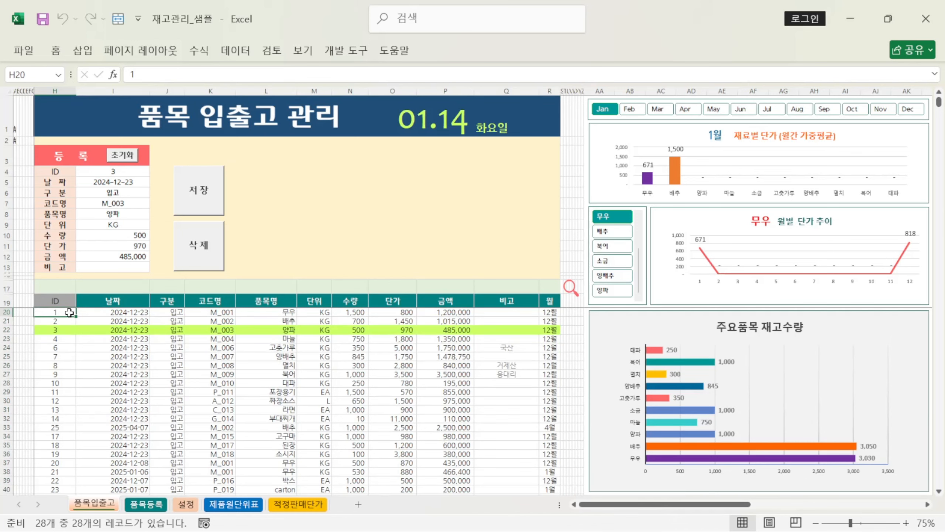
pyautogui.moveTo(69, 312); pyautogui.dragTo(550, 462)
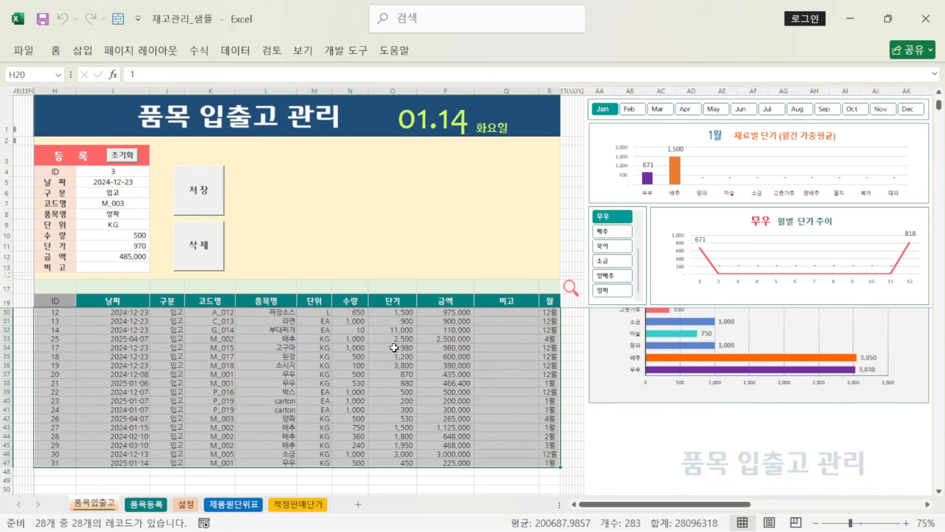
pyautogui.moveTo(396, 511)
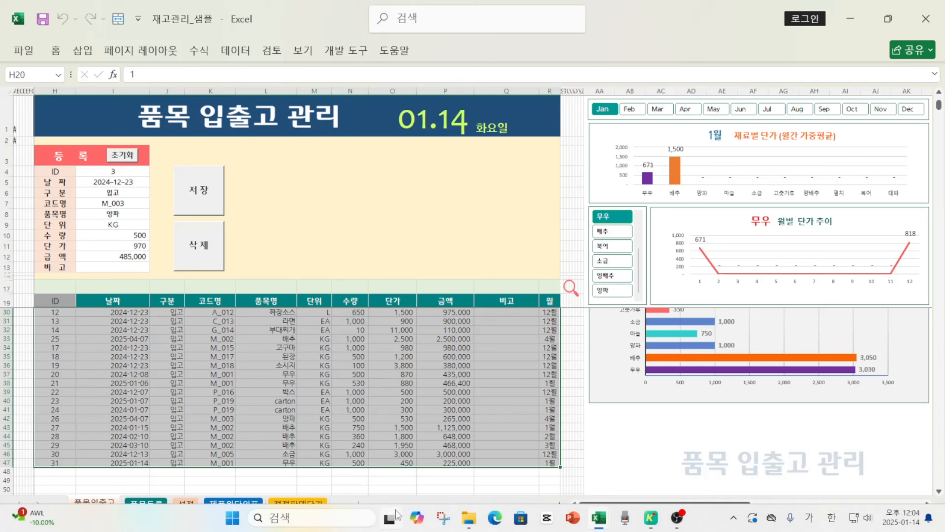
# Step: Return to the SUB_Edit code and examine the 수정 macro's name and its Selection.Row assignment
pyautogui.hotkey('alt', 'F11')
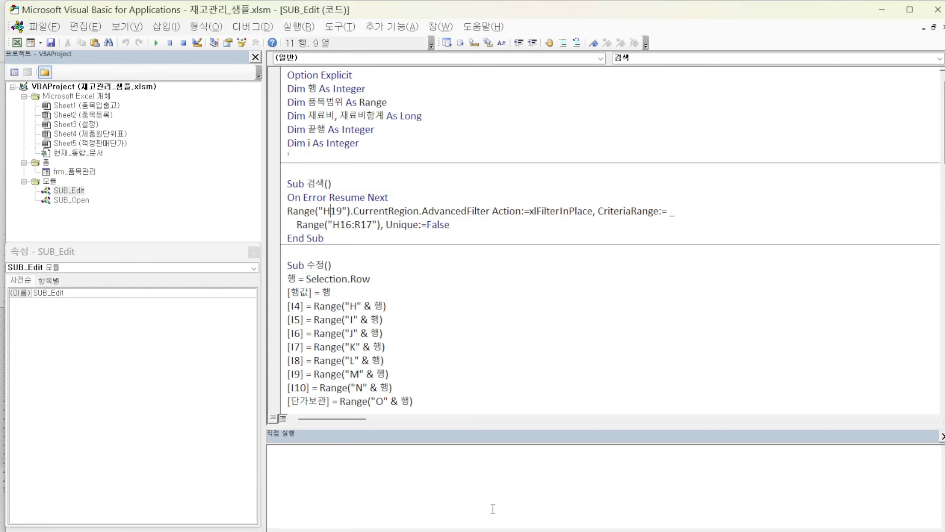
pyautogui.moveTo(449, 531)
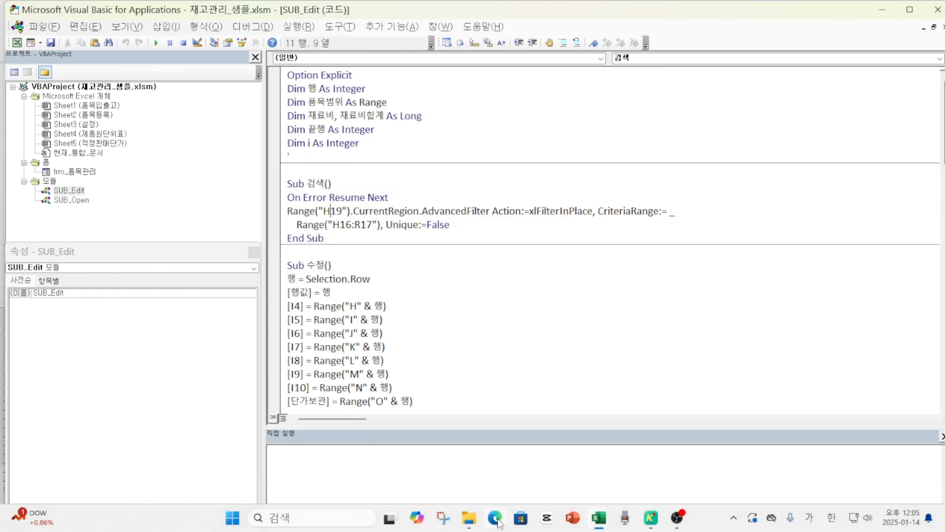
pyautogui.moveTo(651, 519)
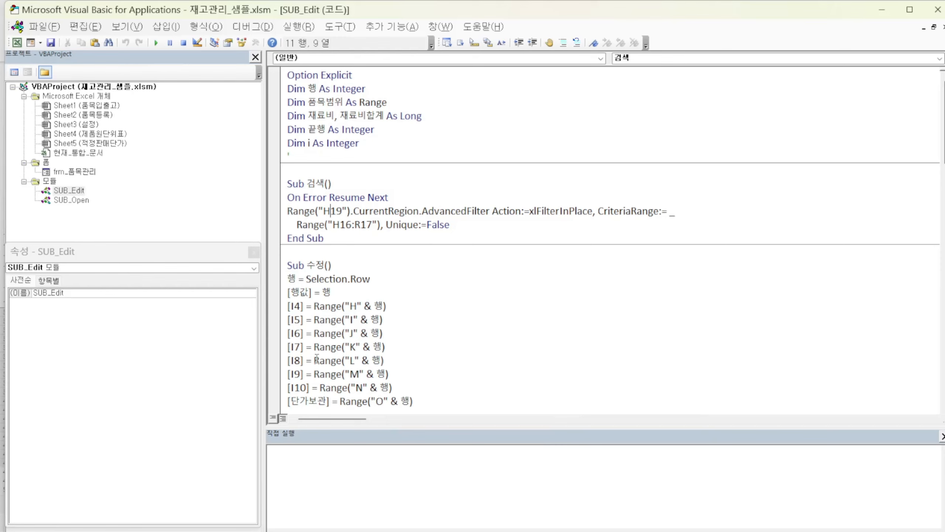
pyautogui.scroll(-3, 400, 246)
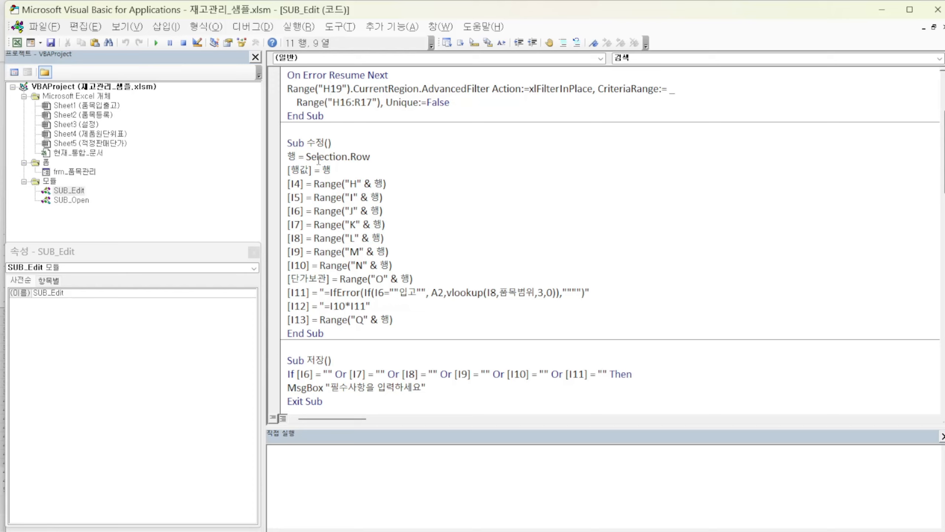
pyautogui.moveTo(310, 140); pyautogui.dragTo(332, 143)
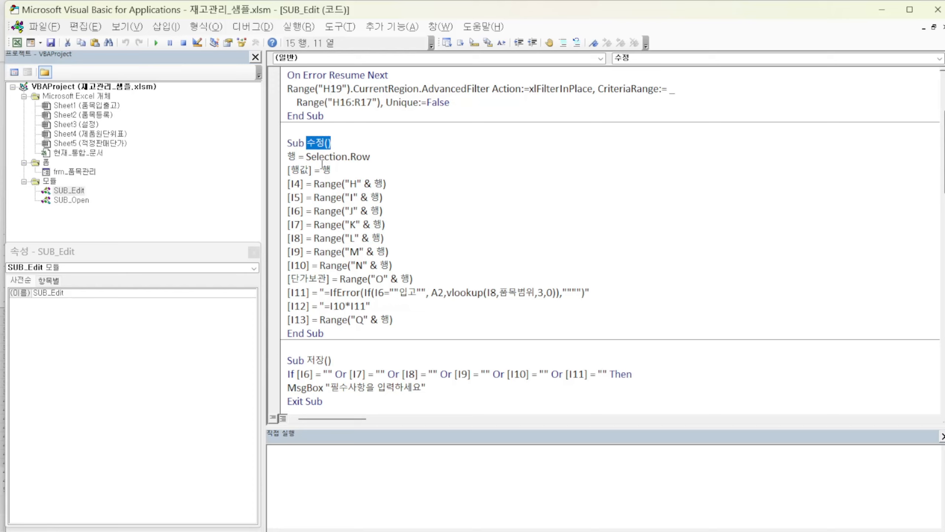
pyautogui.click(283, 158)
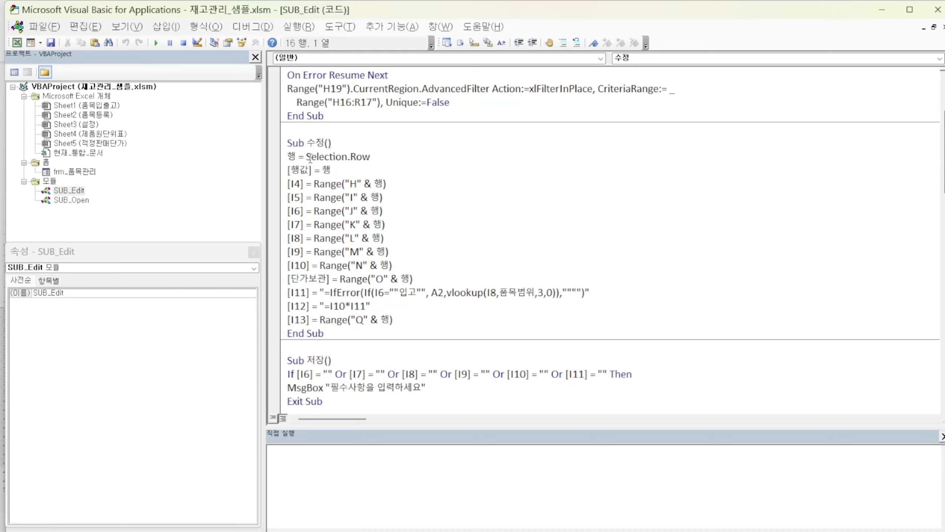
pyautogui.moveTo(305, 158); pyautogui.dragTo(347, 162)
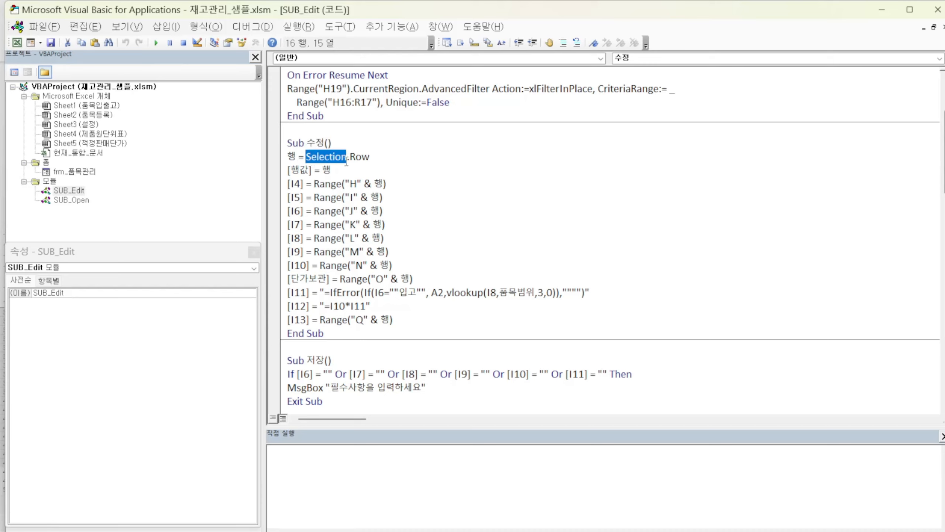
pyautogui.click(336, 161)
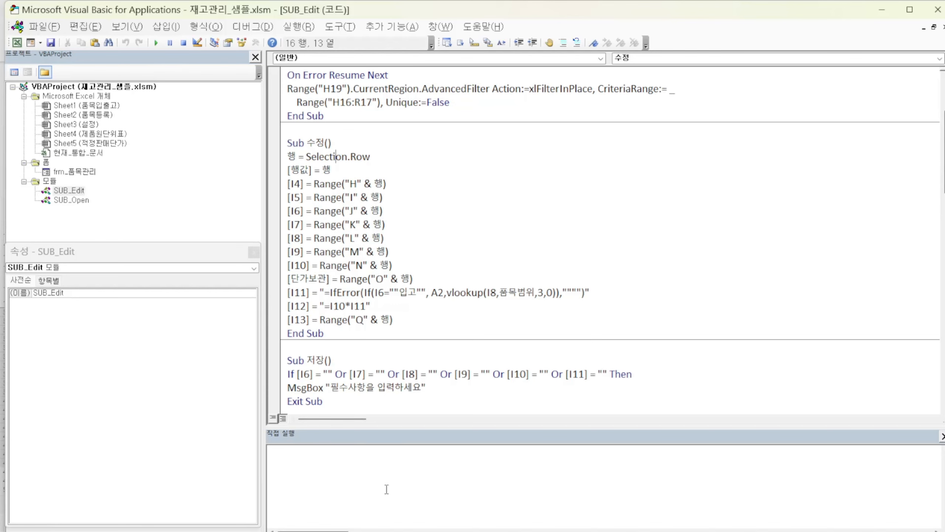
# Step: Load the record with ID 13 from row 31 into the registration form, and widen column A to inspect the 행값 cell A1
pyautogui.hotkey('alt', 'F11')
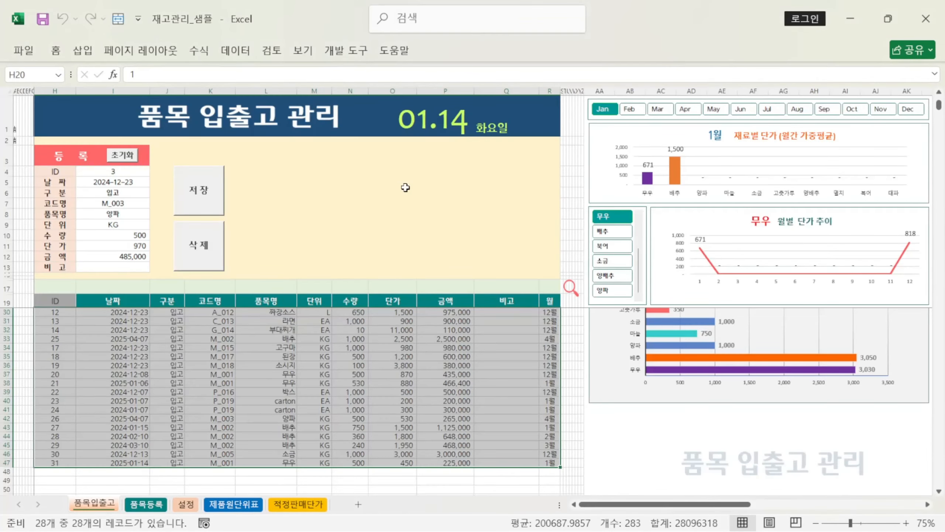
pyautogui.click(257, 321)
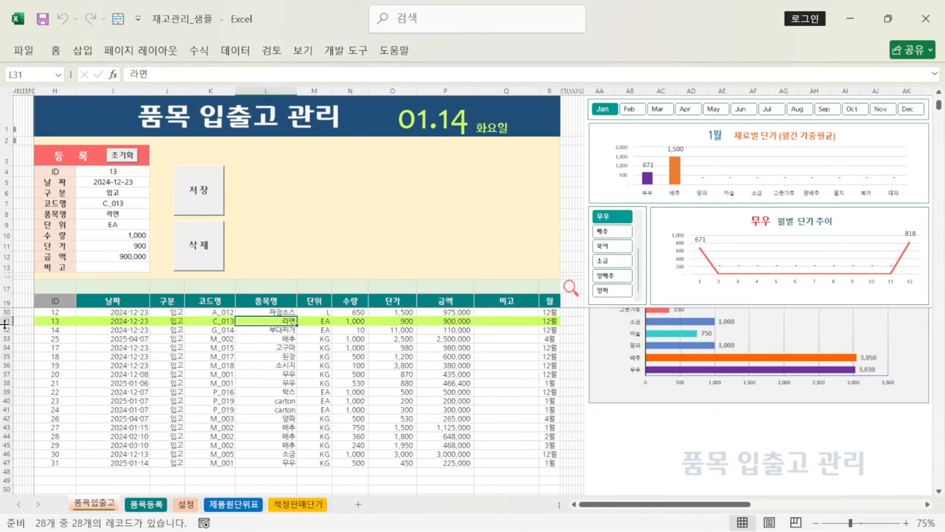
pyautogui.click(14, 91)
pyautogui.moveTo(16, 91); pyautogui.dragTo(55, 99)
pyautogui.click(31, 112)
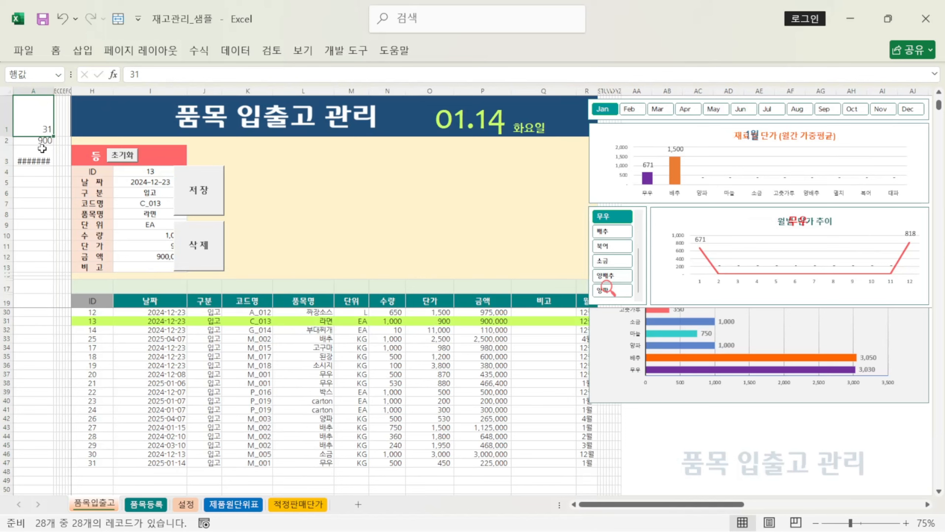
# Step: Examine the 수정 macro lines that fill I4 through I13 and 단가보관, including the formulas assigned to I11 and I12
pyautogui.hotkey('alt', 'F11')
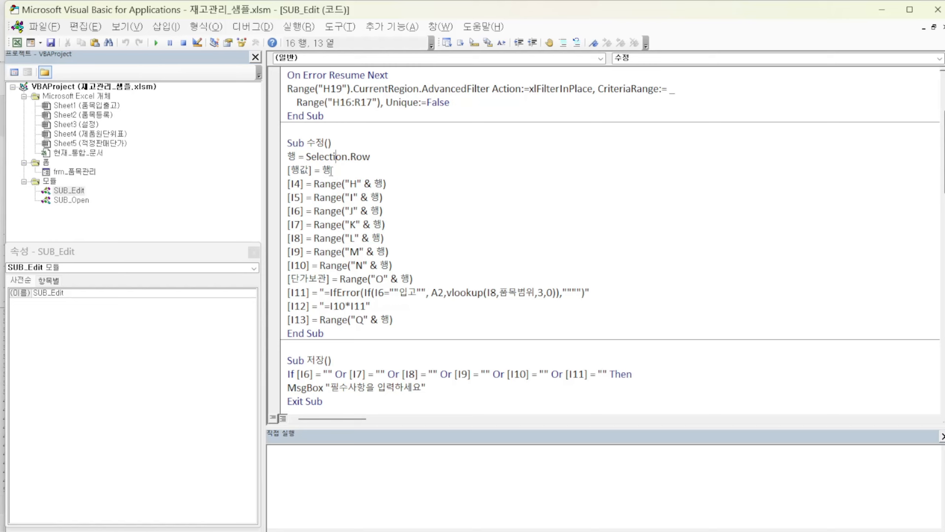
pyautogui.click(293, 184)
pyautogui.click(317, 278)
pyautogui.click(303, 295)
pyautogui.moveTo(325, 293); pyautogui.dragTo(589, 293)
pyautogui.click(324, 306)
pyautogui.moveTo(324, 306); pyautogui.dragTo(371, 305)
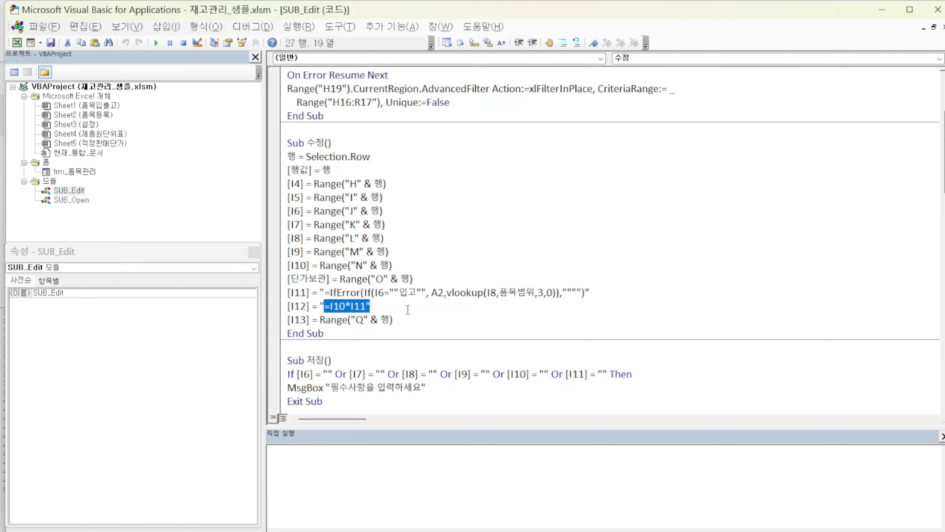
pyautogui.click(371, 305)
pyautogui.click(298, 319)
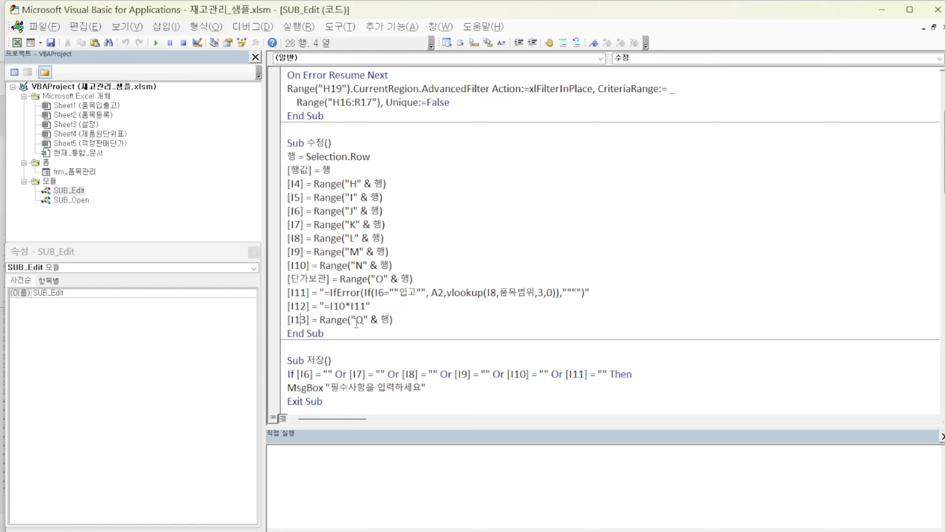
pyautogui.click(404, 321)
# Step: Check the 비고 form cell I13 and the 행값 cell A1 on the 품목입출고 worksheet against the macro
pyautogui.hotkey('alt', 'F11')
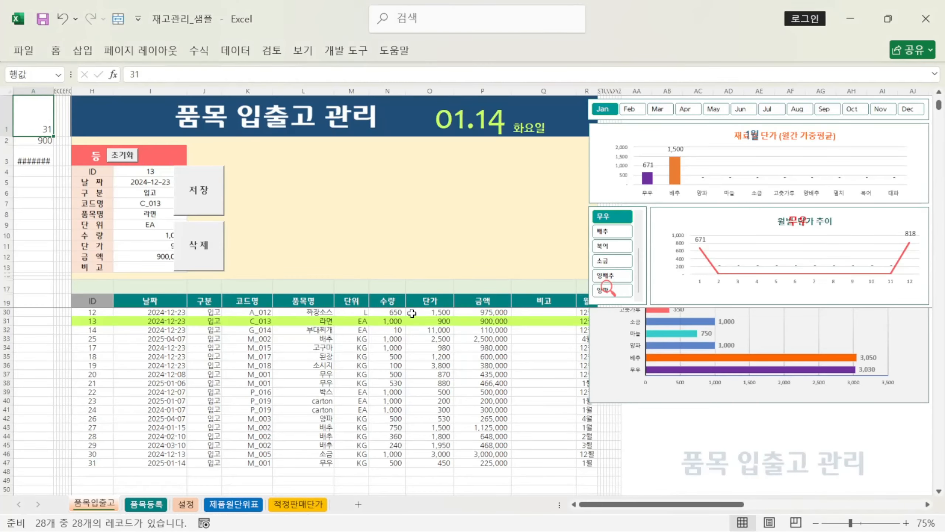
pyautogui.click(152, 269)
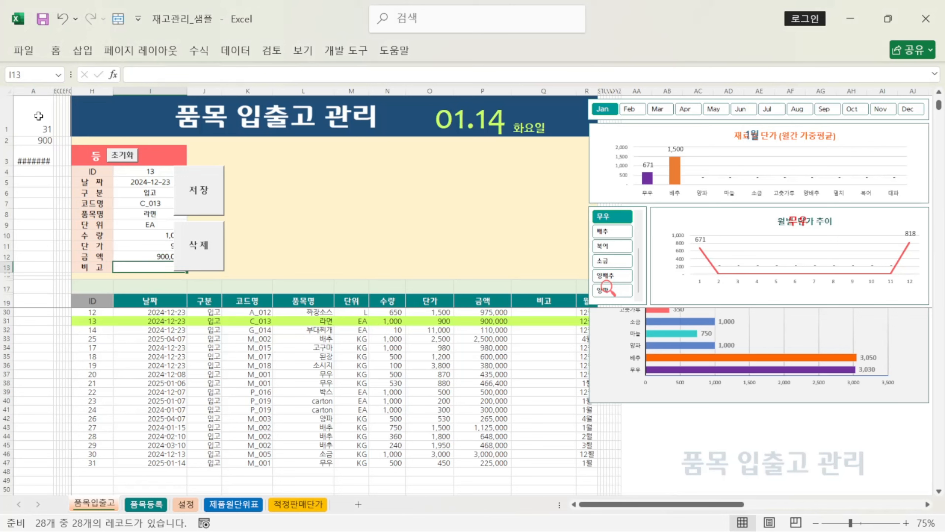
pyautogui.click(17, 74)
pyautogui.click(155, 268)
pyautogui.click(40, 123)
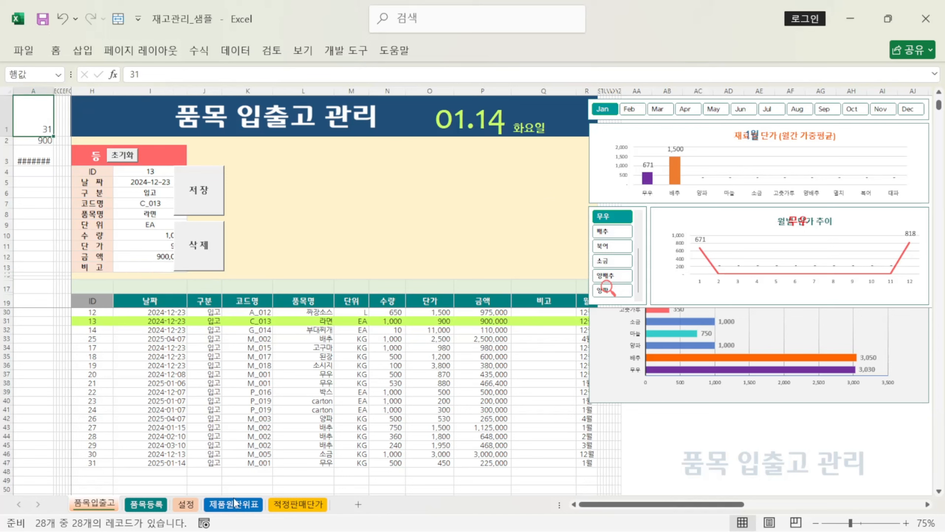
# Step: Load the record with ID 31 from row 47 into the registration form, and undo the accidental ID fill from H31
pyautogui.click(175, 463)
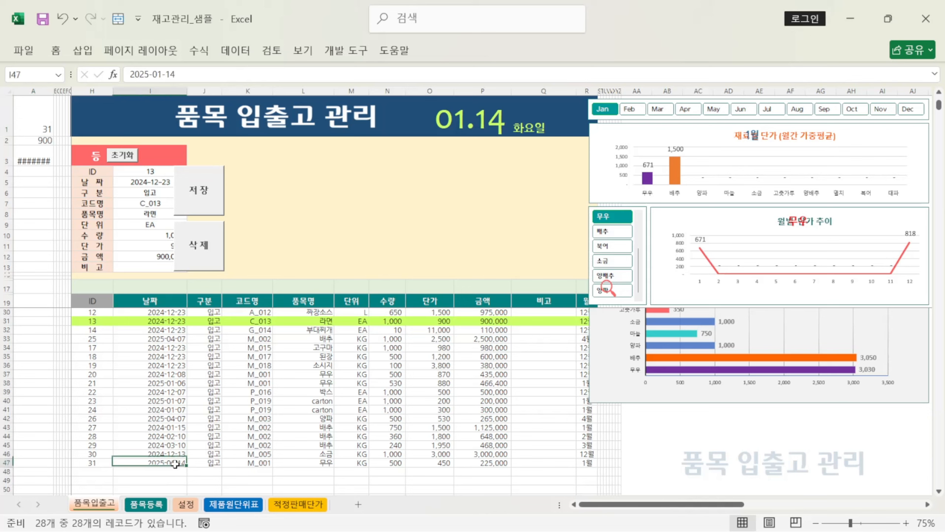
pyautogui.click(108, 323)
pyautogui.doubleClick(113, 325)
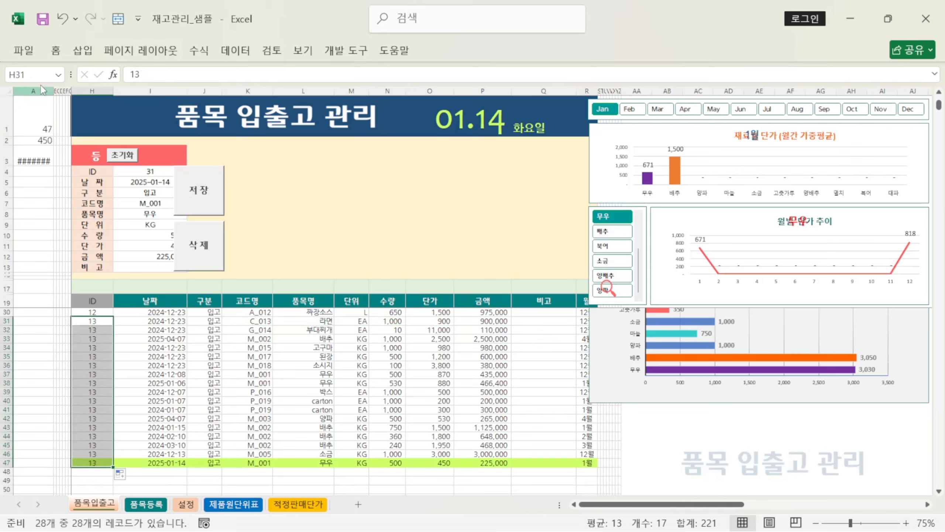
pyautogui.click(62, 19)
# Step: Load the record with ID 13 from row 31 into the registration form and check the 행값 cell A1
pyautogui.click(138, 321)
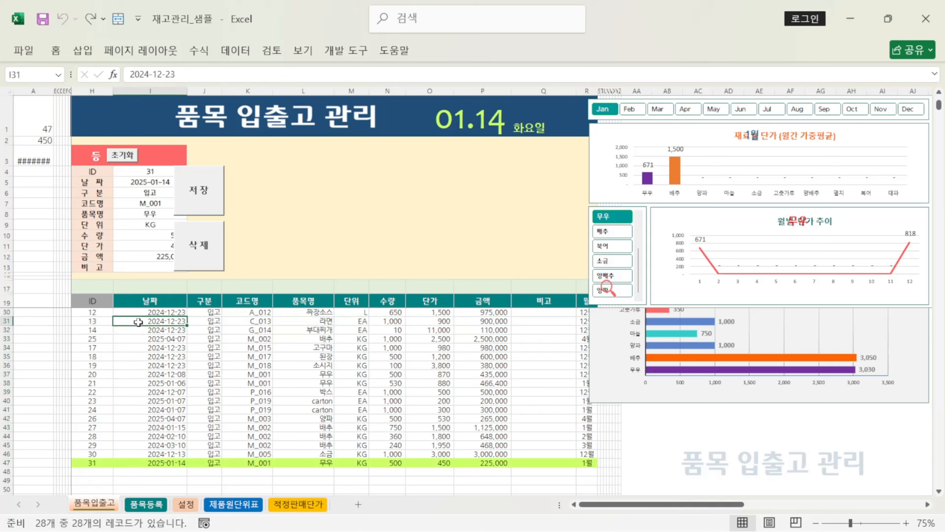
pyautogui.click(5, 321)
pyautogui.click(30, 130)
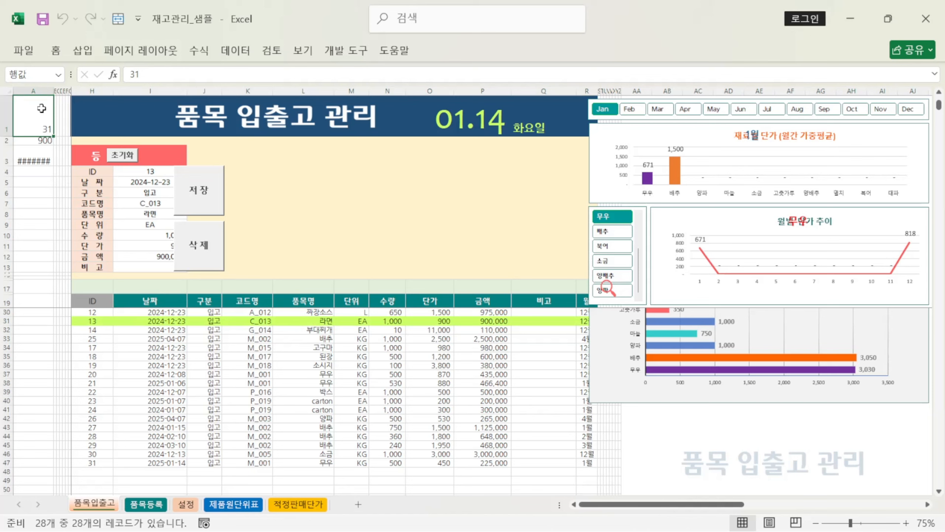
# Step: Set the width of column A on the 품목입출고 worksheet to 0.540
pyautogui.click(37, 90)
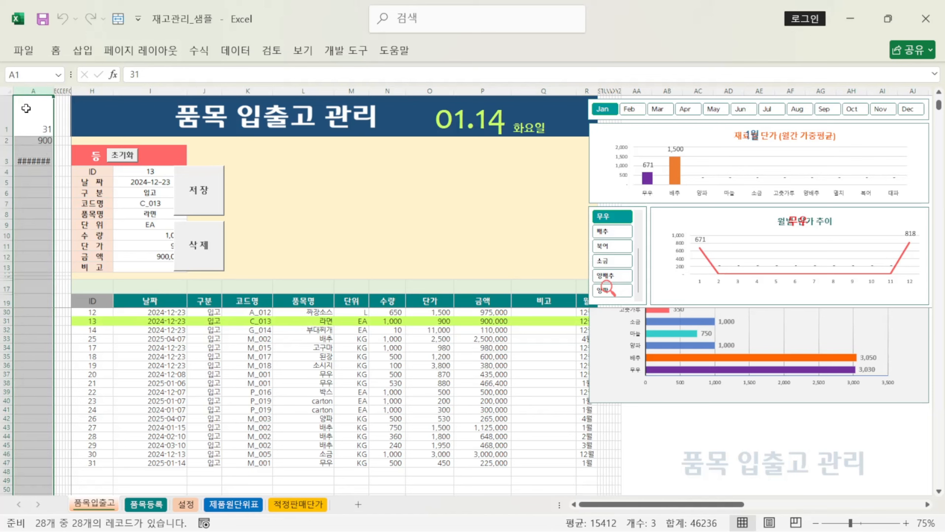
pyautogui.rightClick(27, 111)
pyautogui.click(112, 315)
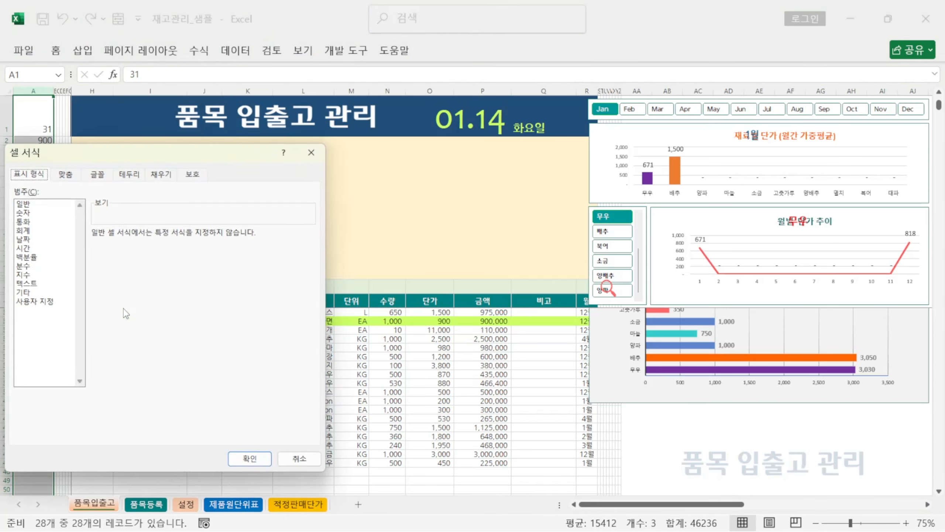
pyautogui.click(312, 153)
pyautogui.rightClick(30, 114)
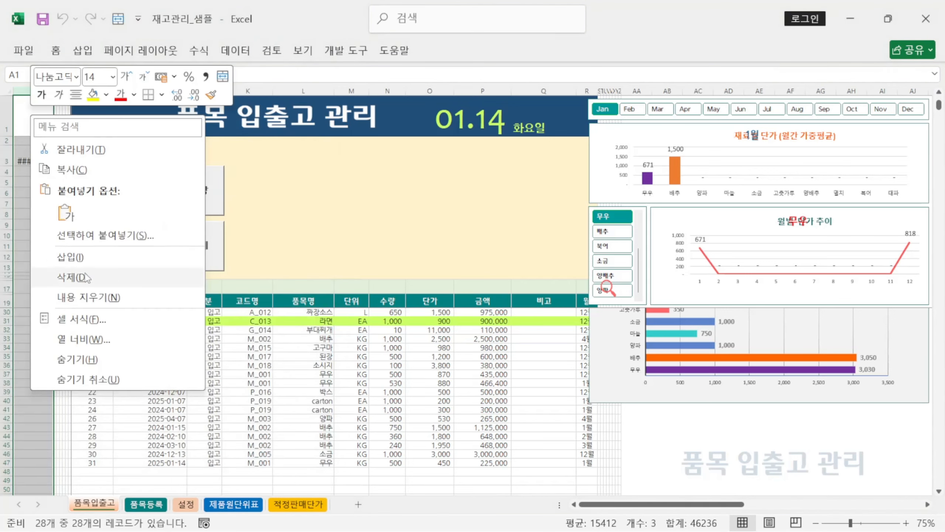
pyautogui.click(94, 340)
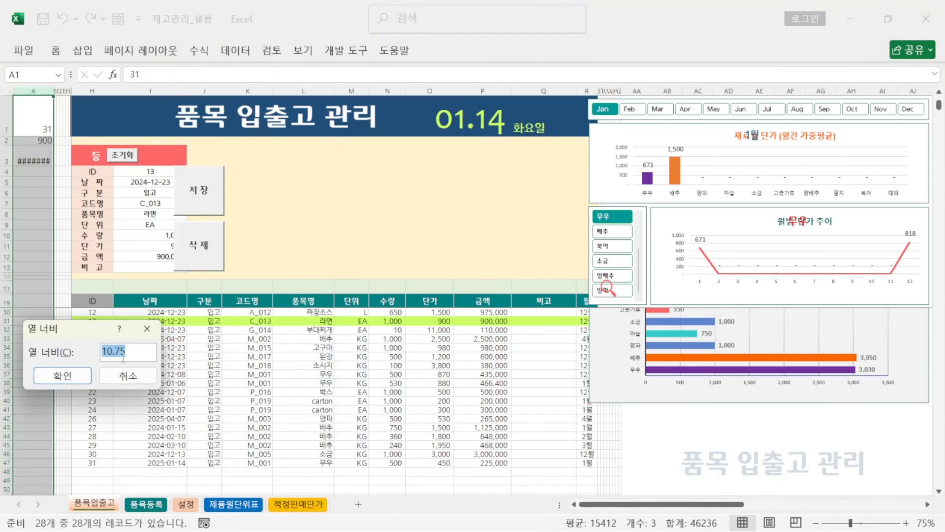
pyautogui.write('.540')
pyautogui.click(62, 374)
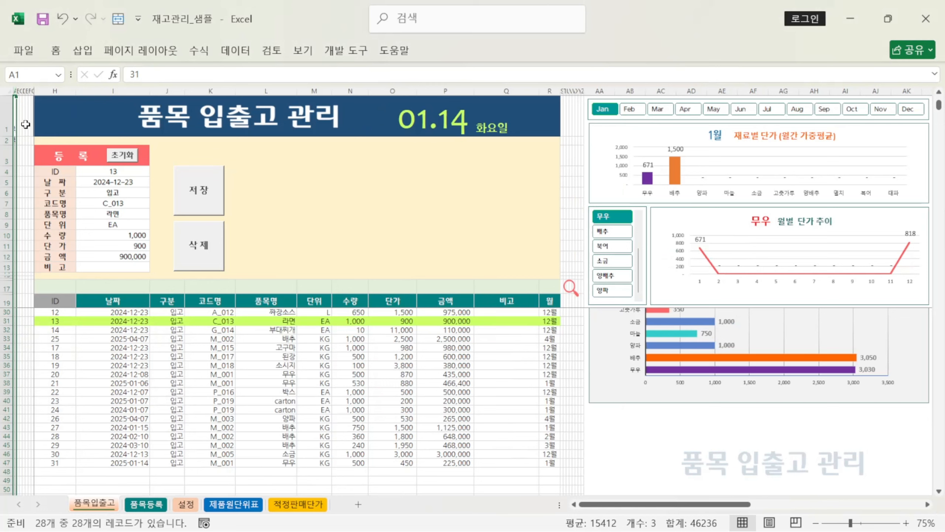
# Step: Load the record with ID 25 from row 33 into the form, and reset the form with 초기화
pyautogui.click(26, 124)
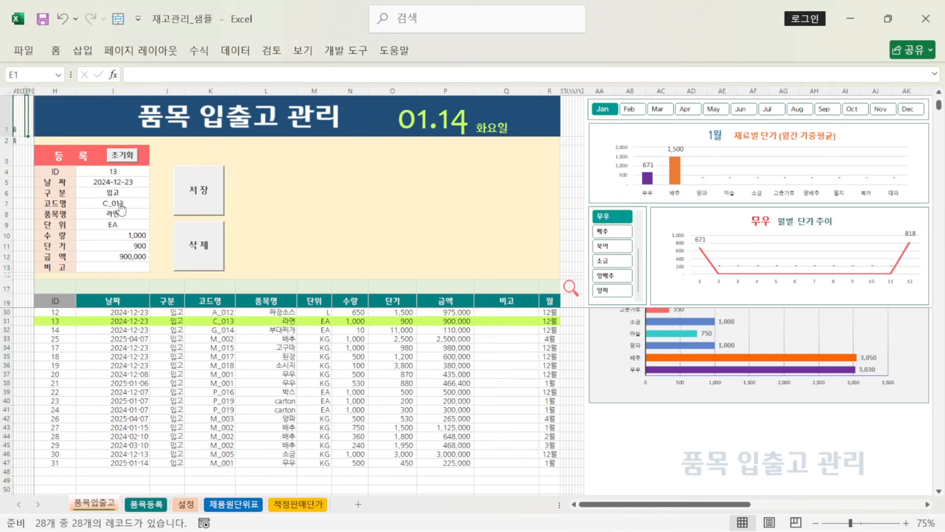
pyautogui.click(173, 339)
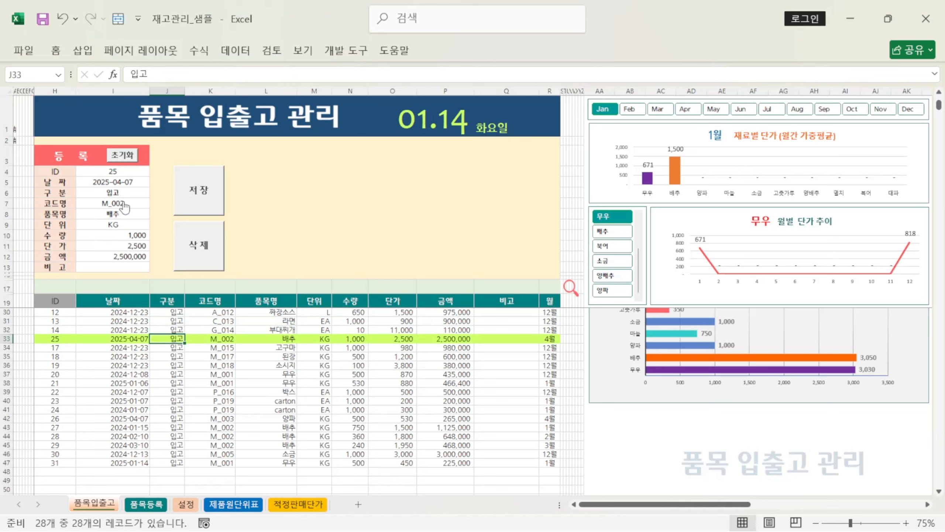
pyautogui.click(124, 160)
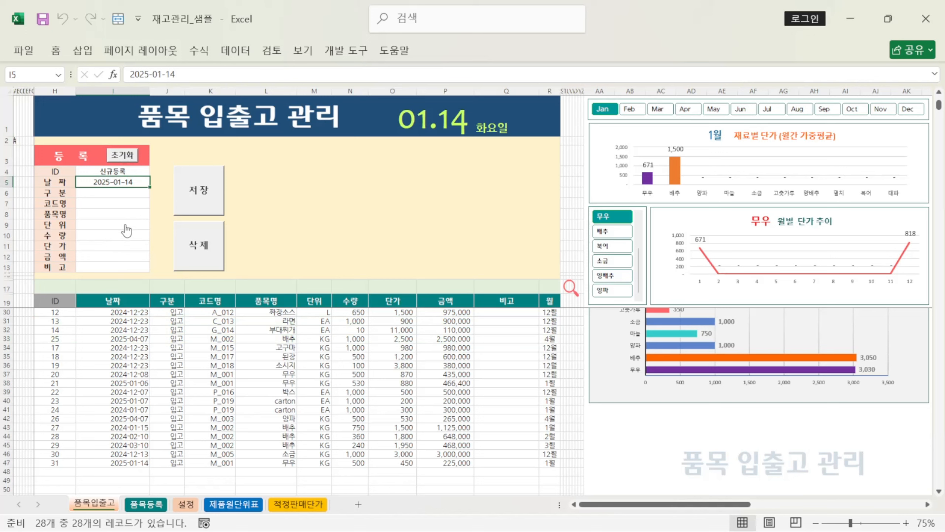
# Step: Insert a form control button in the empty area beside 저장, assign it the 신규등록 macro, and test it
pyautogui.rightClick(125, 160)
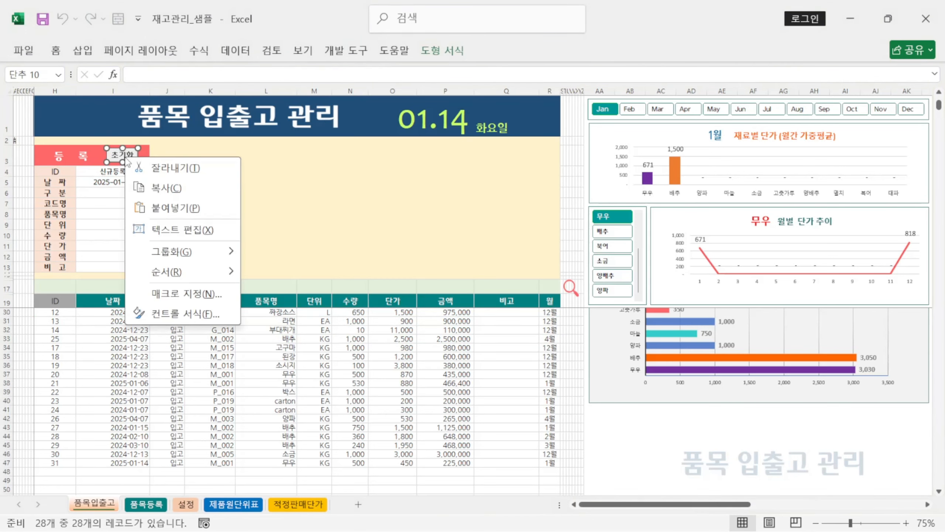
pyautogui.click(353, 52)
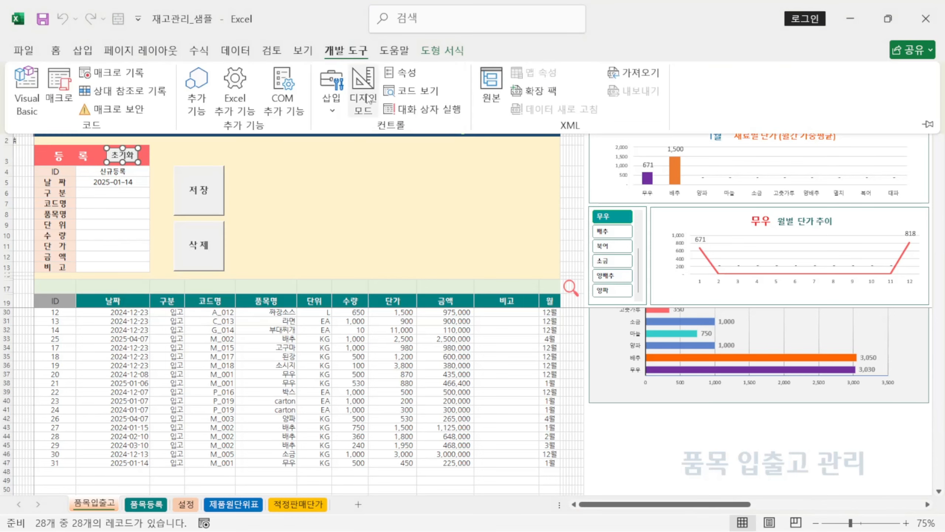
pyautogui.click(343, 88)
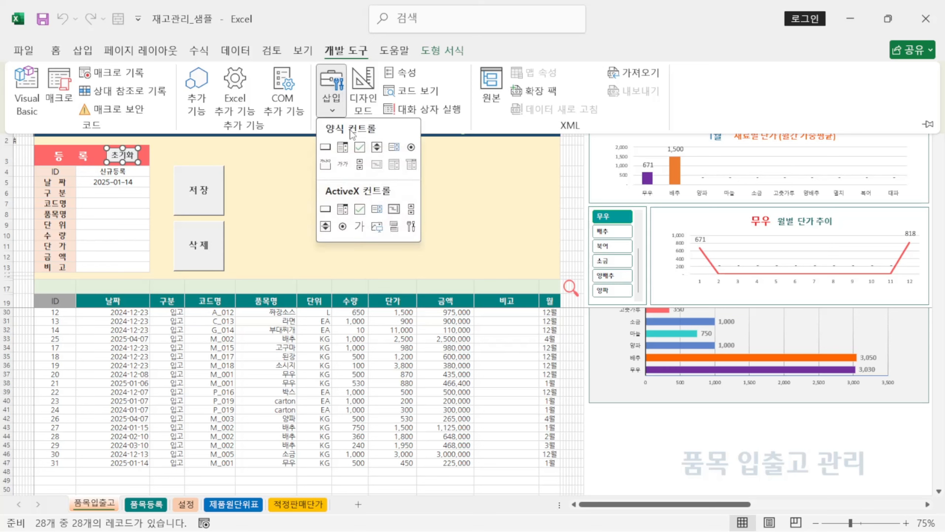
pyautogui.click(326, 149)
pyautogui.moveTo(300, 178); pyautogui.dragTo(372, 222)
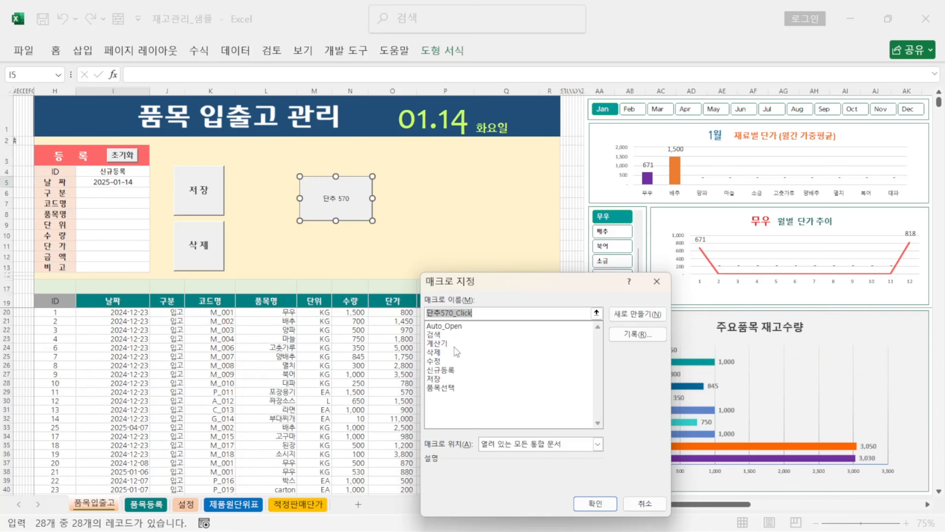
pyautogui.click(451, 370)
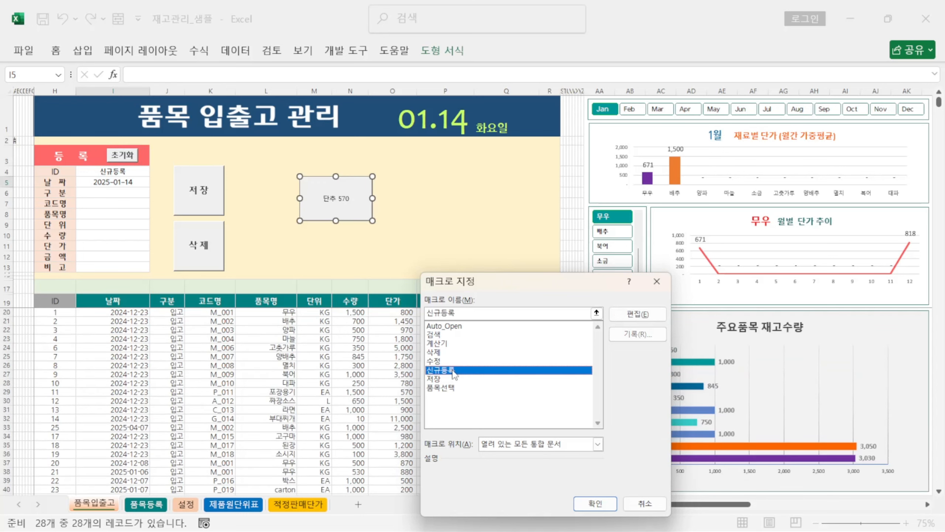
pyautogui.press('Return')
pyautogui.click(374, 238)
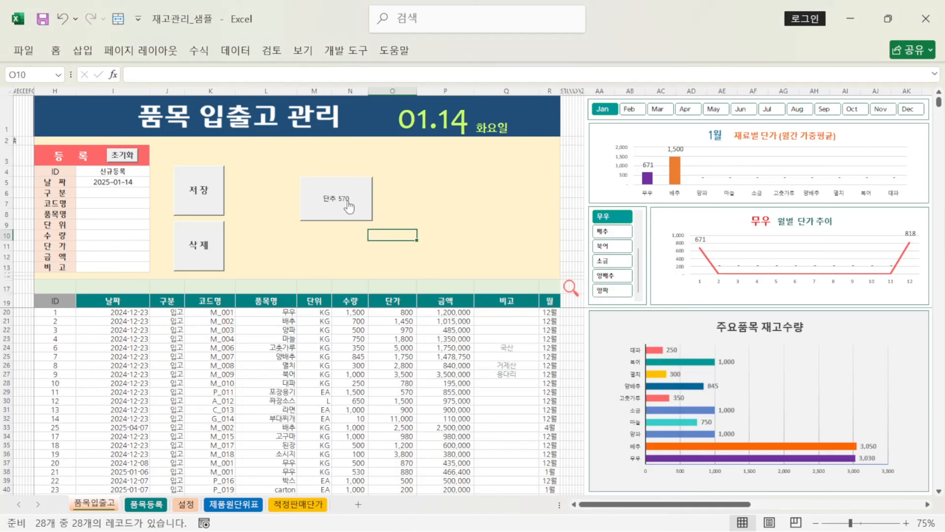
pyautogui.click(349, 207)
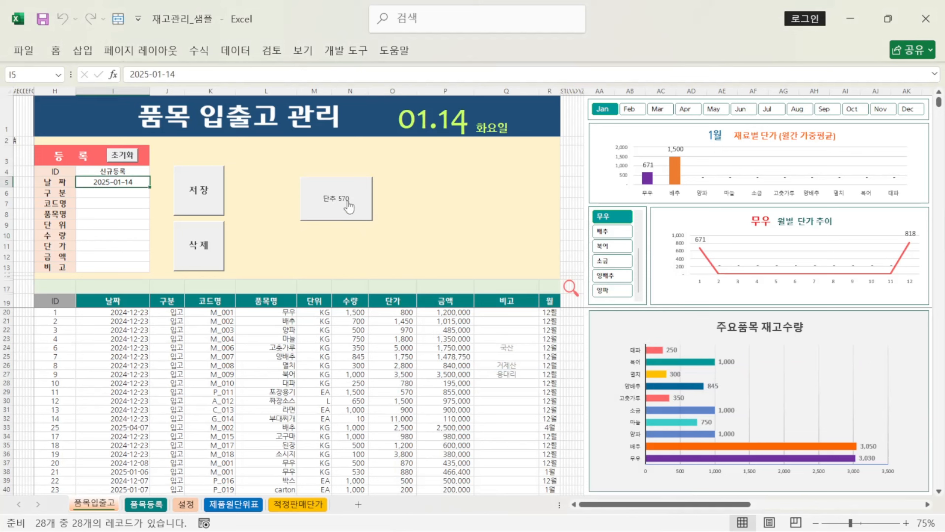
# Step: Check which macro is assigned to the 초기화 button
pyautogui.rightClick(122, 158)
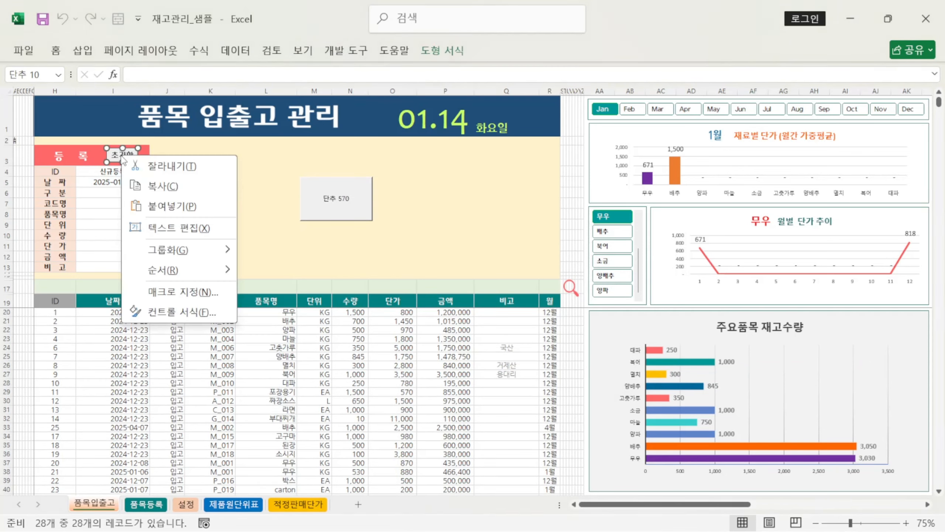
pyautogui.click(177, 294)
pyautogui.click(176, 203)
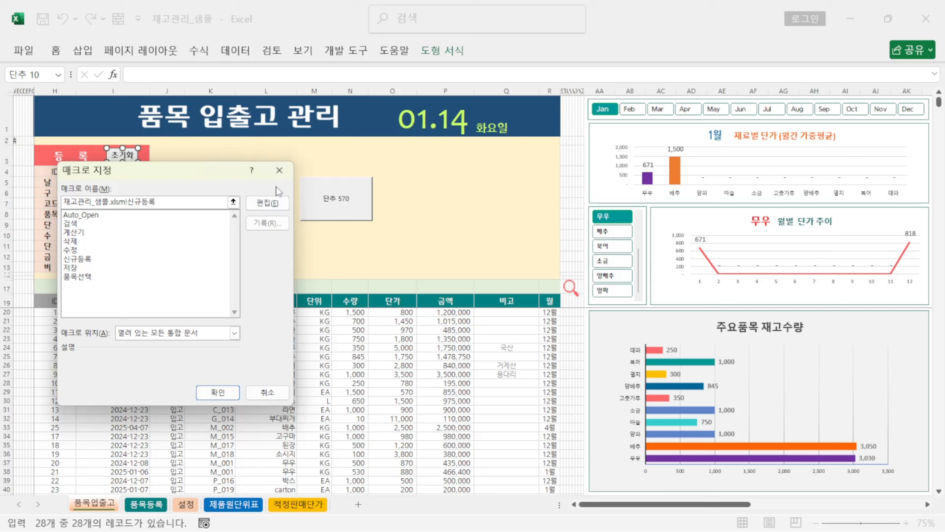
pyautogui.click(279, 170)
# Step: Delete the test button 단추 570 from the worksheet
pyautogui.rightClick(345, 209)
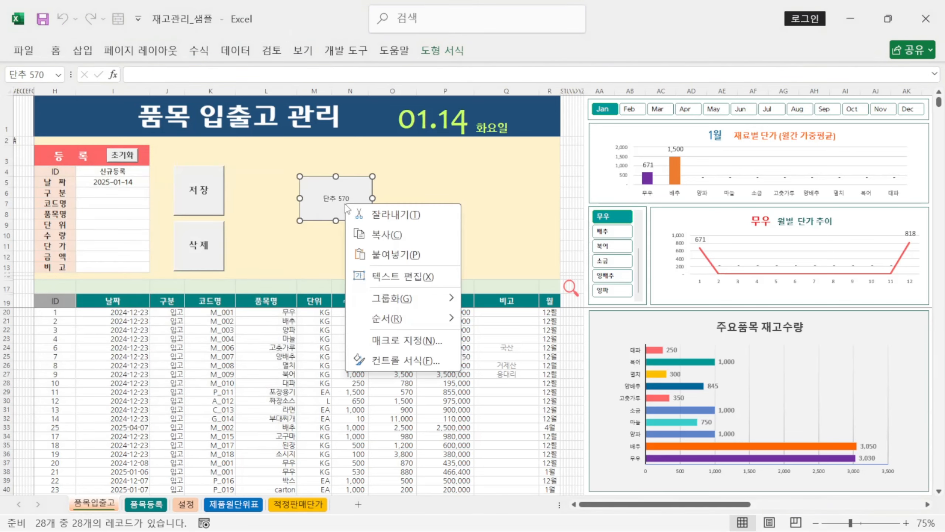
pyautogui.click(315, 214)
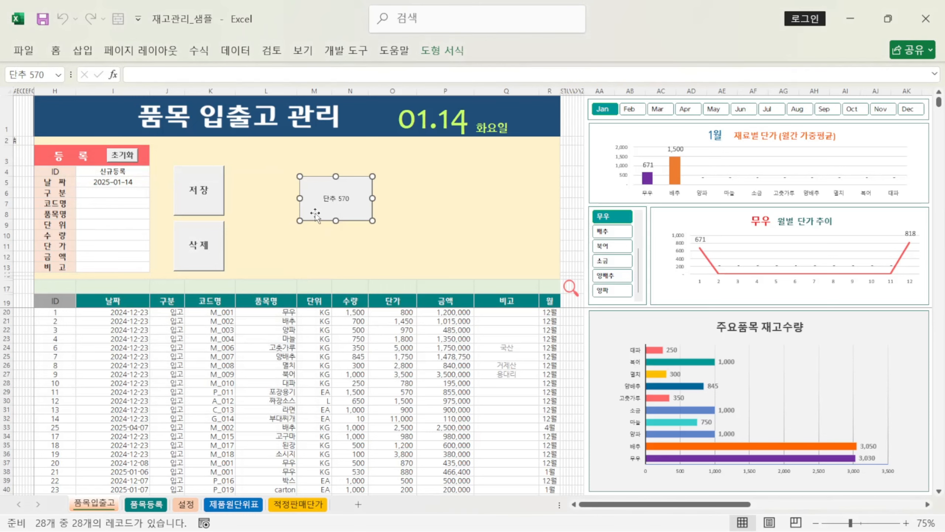
pyautogui.press('Delete')
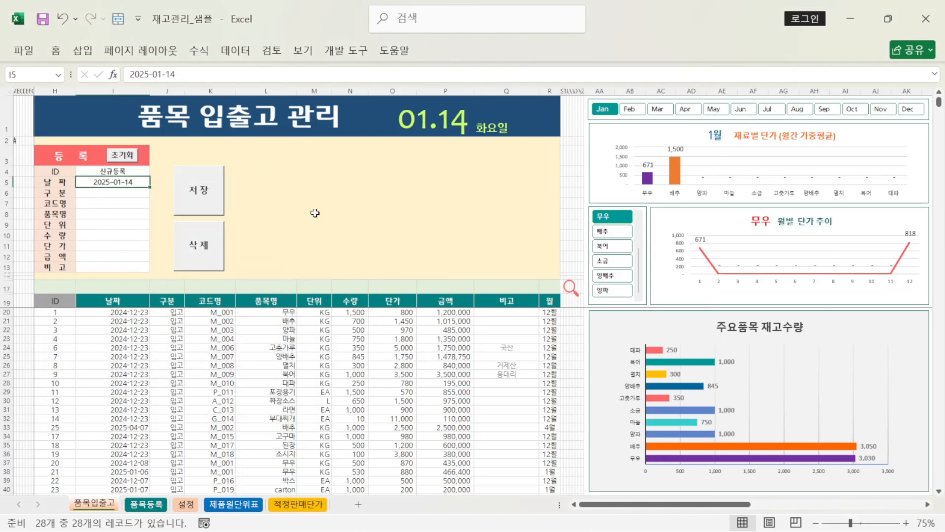
# Step: Open the code of the 신규등록 macro assigned to the 초기화 button
pyautogui.rightClick(136, 163)
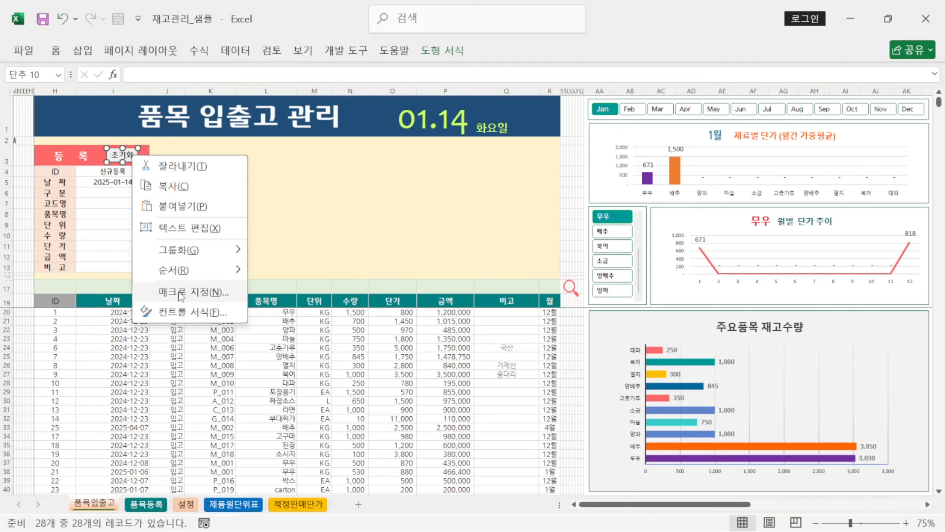
pyautogui.click(181, 292)
pyautogui.click(180, 201)
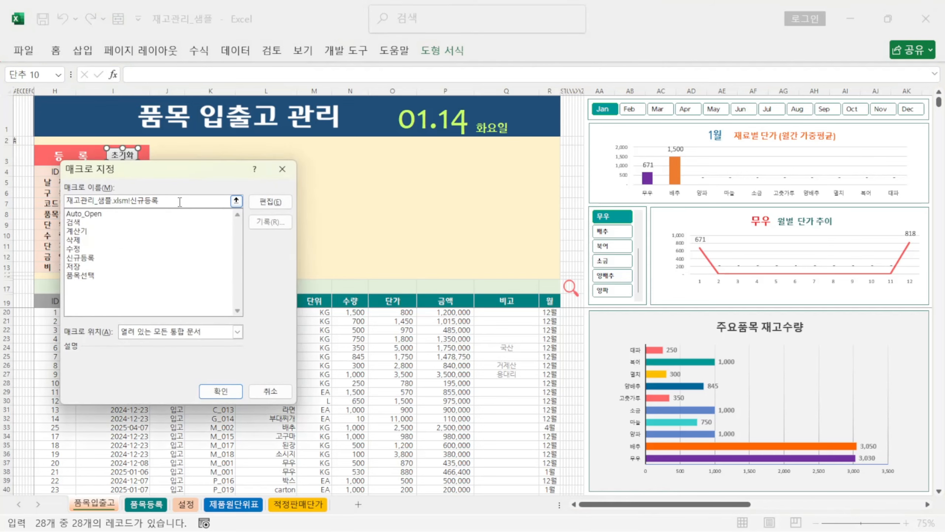
pyautogui.click(269, 205)
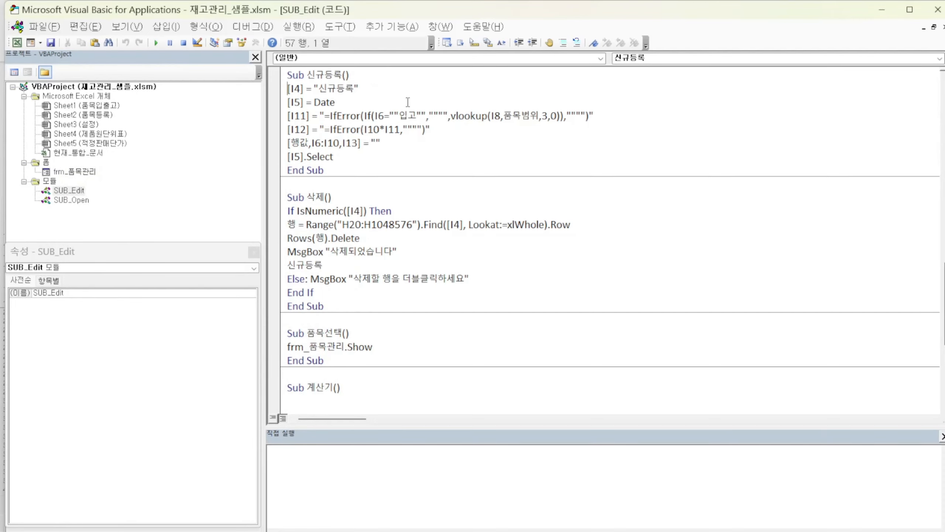
# Step: Examine the 신규등록 macro lines that set I4, I5 and I11, clear 행값, I6:I10 and I13, and select I5
pyautogui.moveTo(315, 88); pyautogui.dragTo(360, 91)
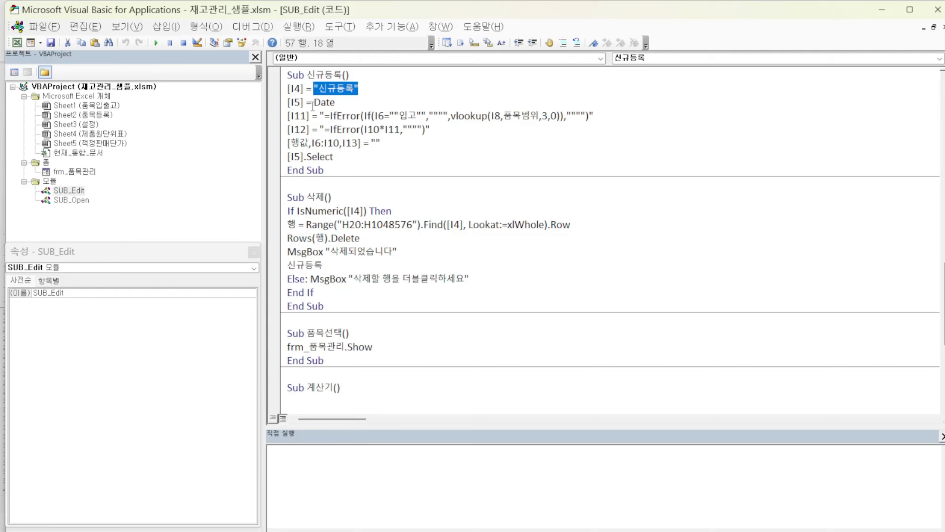
pyautogui.moveTo(314, 103); pyautogui.dragTo(337, 103)
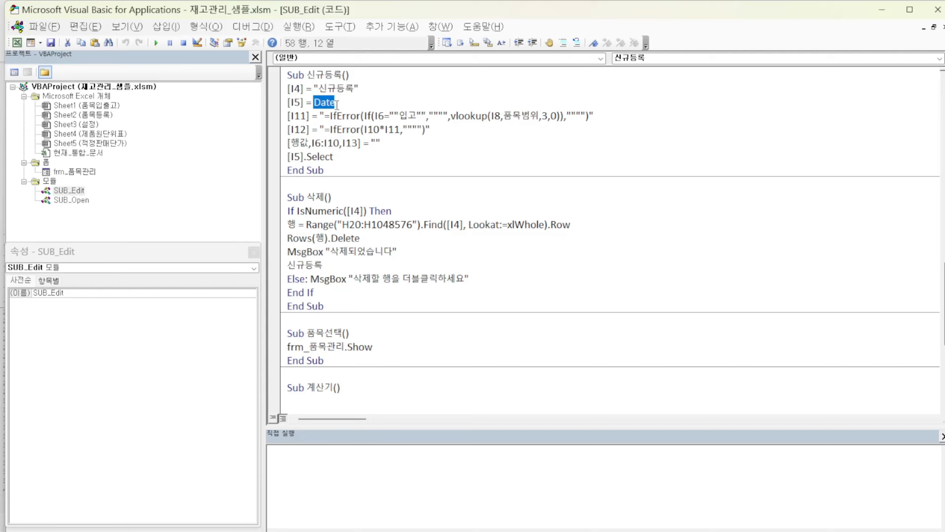
pyautogui.click(293, 116)
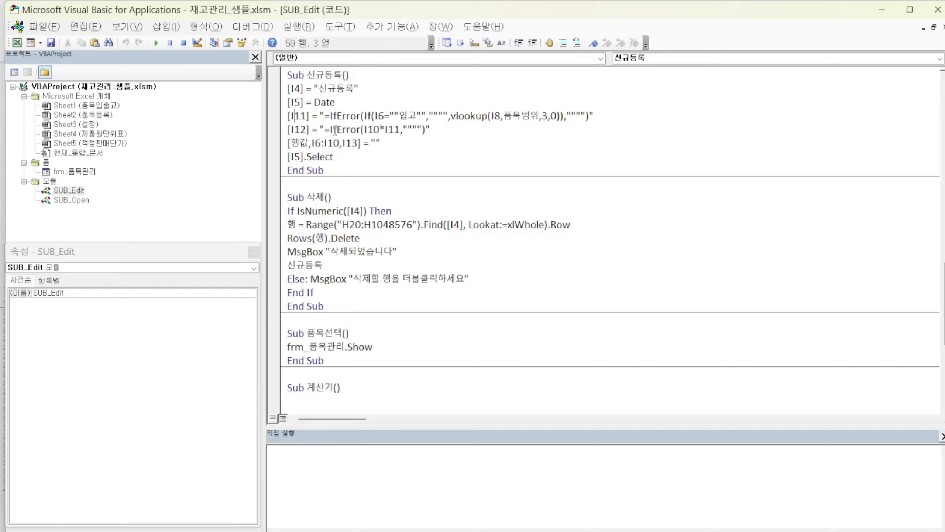
pyautogui.click(294, 142)
pyautogui.moveTo(316, 143); pyautogui.dragTo(356, 143)
pyautogui.click(378, 144)
pyautogui.click(295, 156)
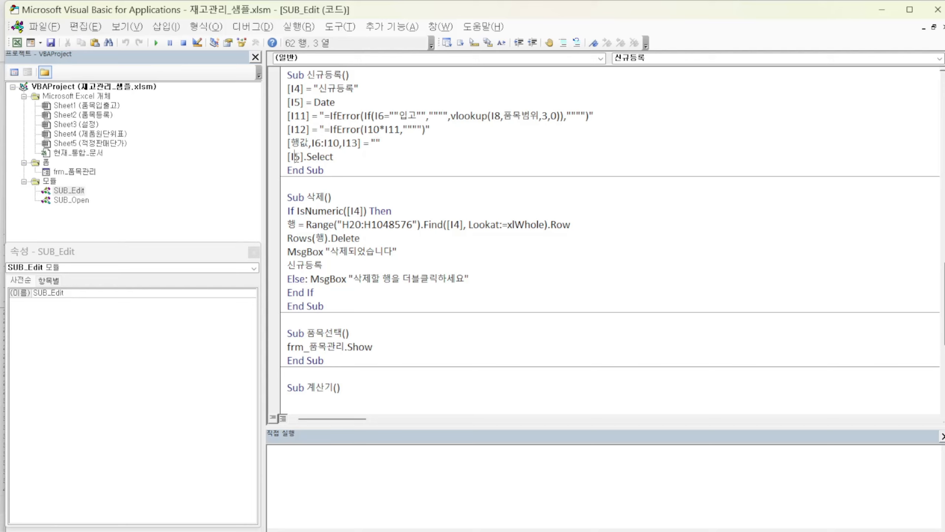
pyautogui.click(333, 158)
# Step: Return to the 품목입출고 worksheet and open the code of the macro assigned to the 저장 button
pyautogui.hotkey('alt', 'F11')
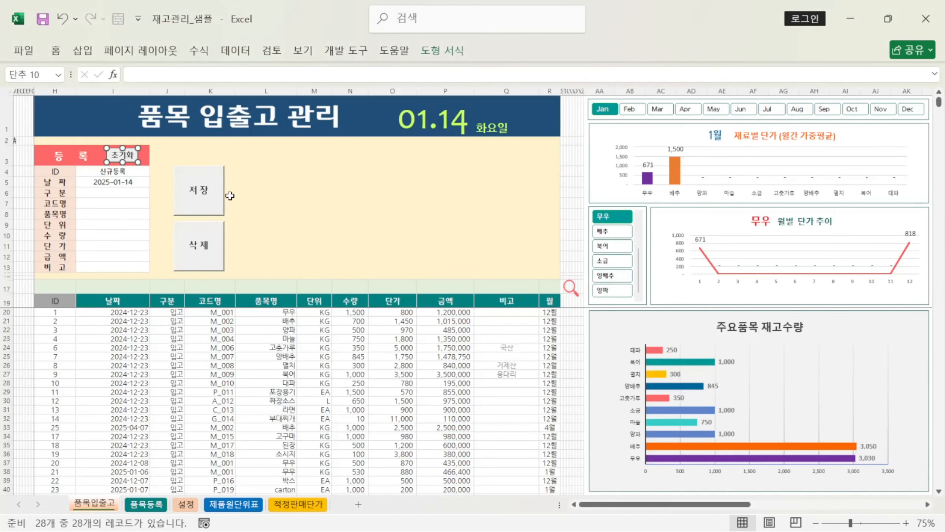
pyautogui.keyDown('ctrl'); pyautogui.click(208, 192); pyautogui.keyUp('ctrl')
pyautogui.rightClick(208, 192)
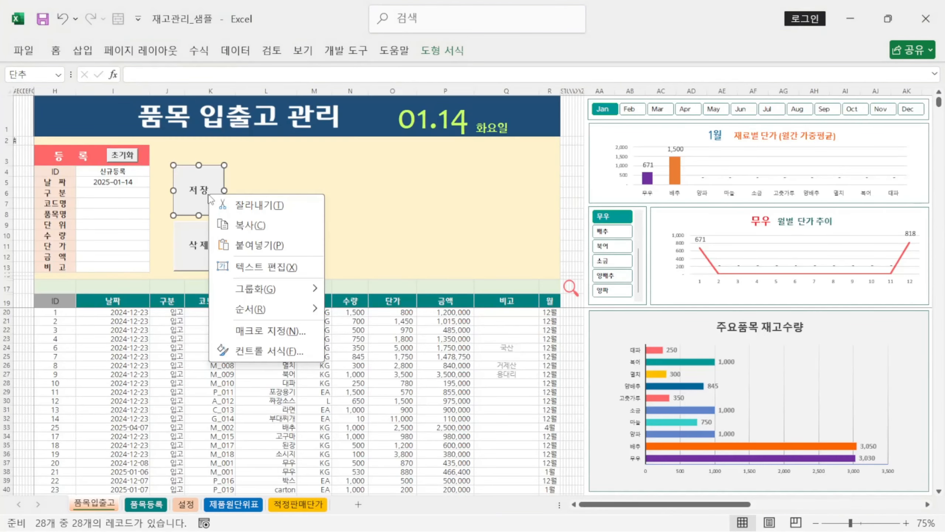
pyautogui.click(294, 331)
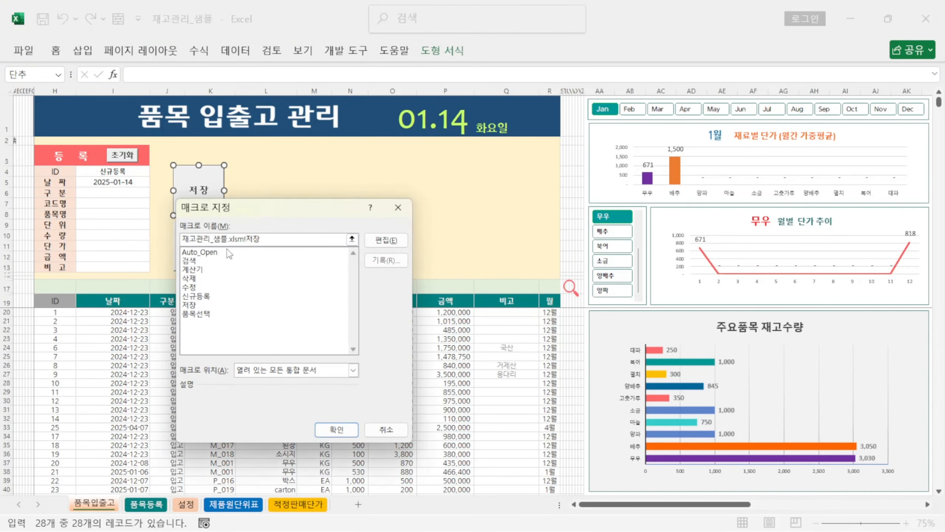
pyautogui.click(386, 241)
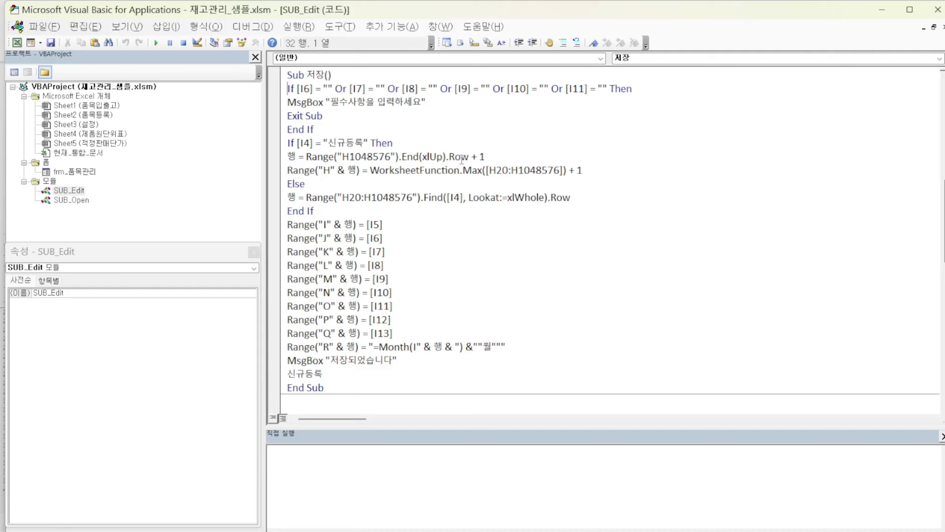
# Step: Examine the 저장 macro line that sets 행 to the row below the last entry in column H
pyautogui.moveTo(486, 157); pyautogui.dragTo(292, 161)
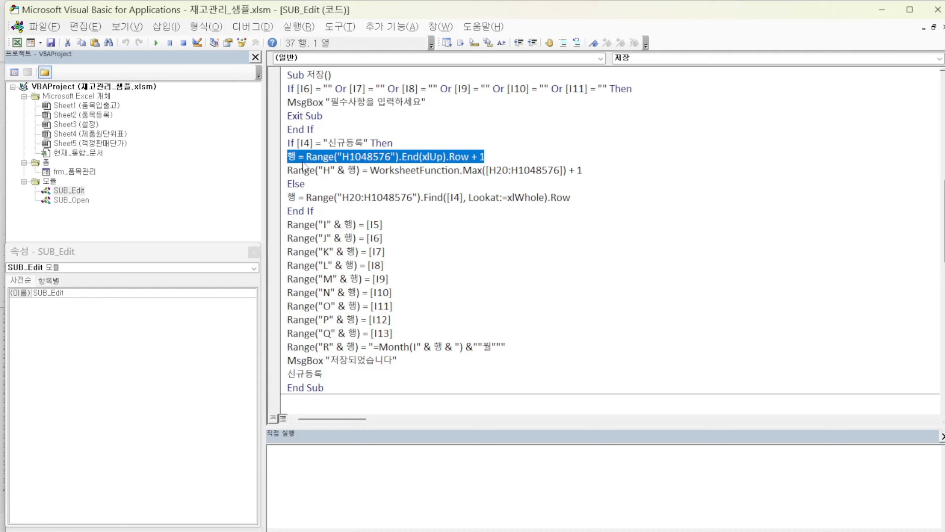
pyautogui.moveTo(441, 134); pyautogui.dragTo(445, 141)
pyautogui.click(317, 160)
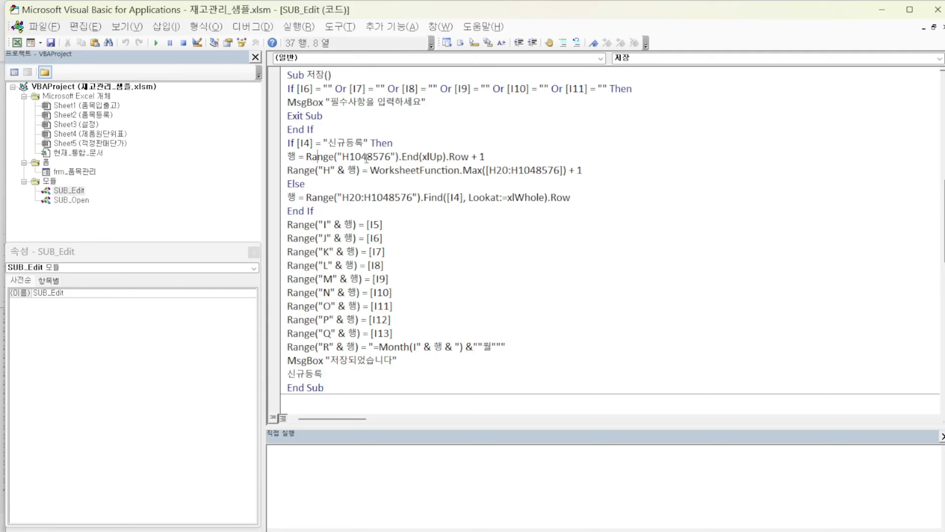
# Step: On the 품목입출고 worksheet, trace the ID column down to H1048576, back up to the last record, and to the empty cell below it
pyautogui.hotkey('alt', 'F11')
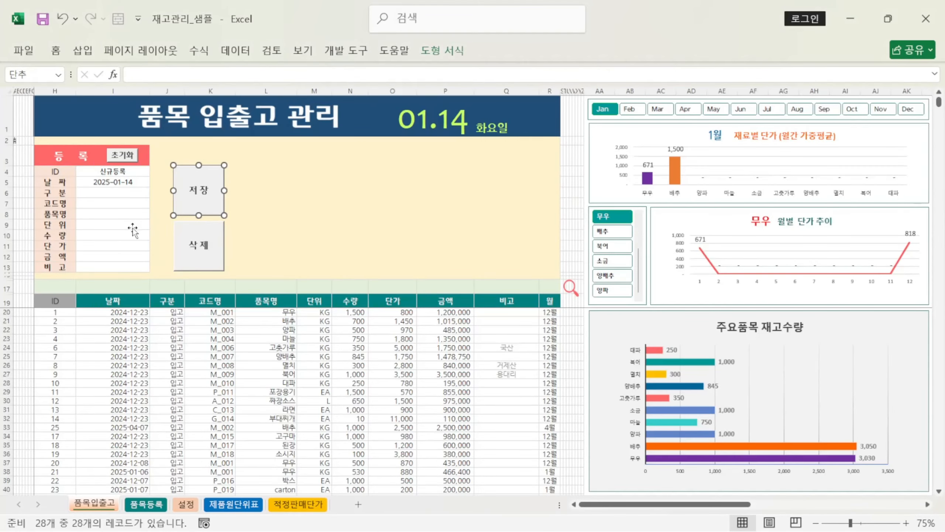
pyautogui.click(65, 434)
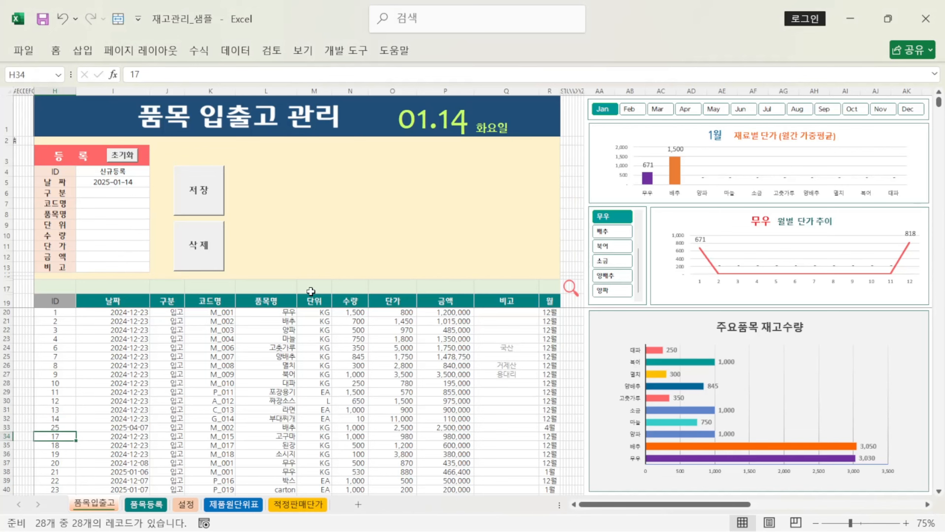
pyautogui.press('End')
pyautogui.press('Down')
pyautogui.press('End')
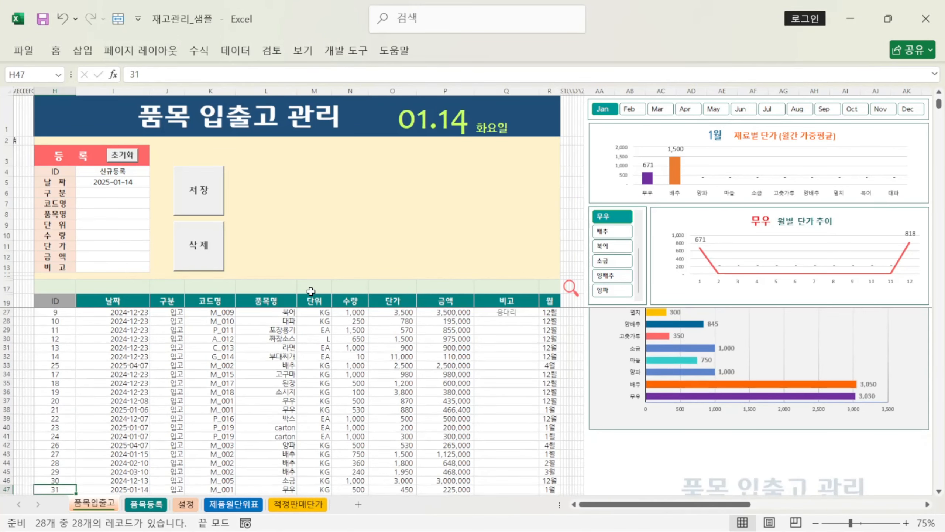
pyautogui.press('Down')
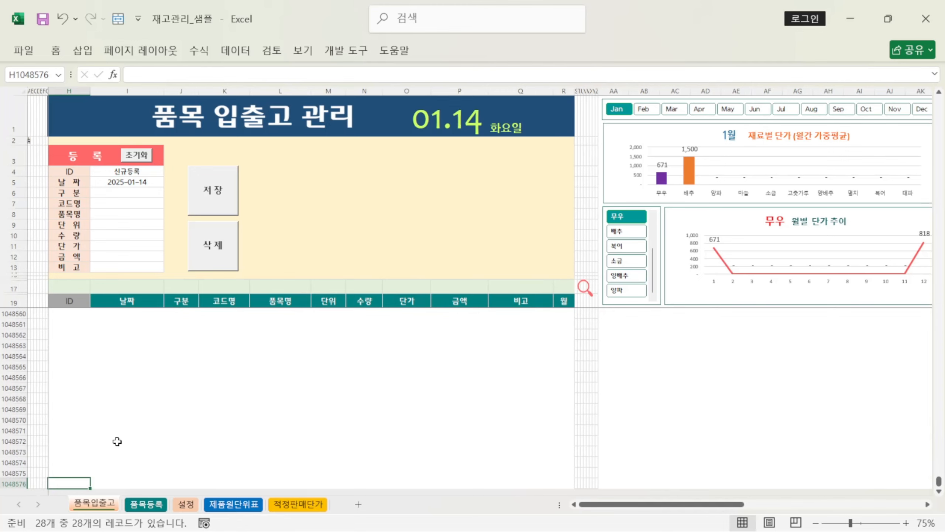
pyautogui.press('End')
pyautogui.press('Up')
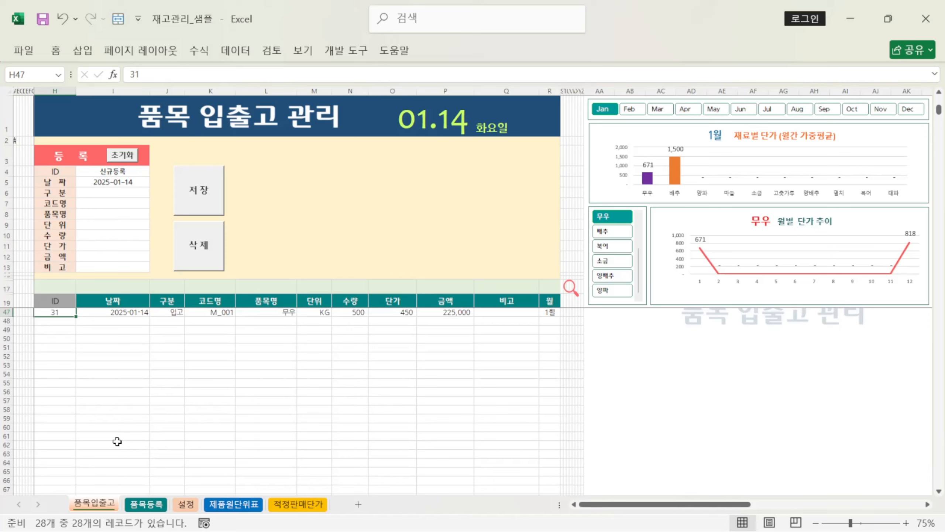
pyautogui.press('Down')
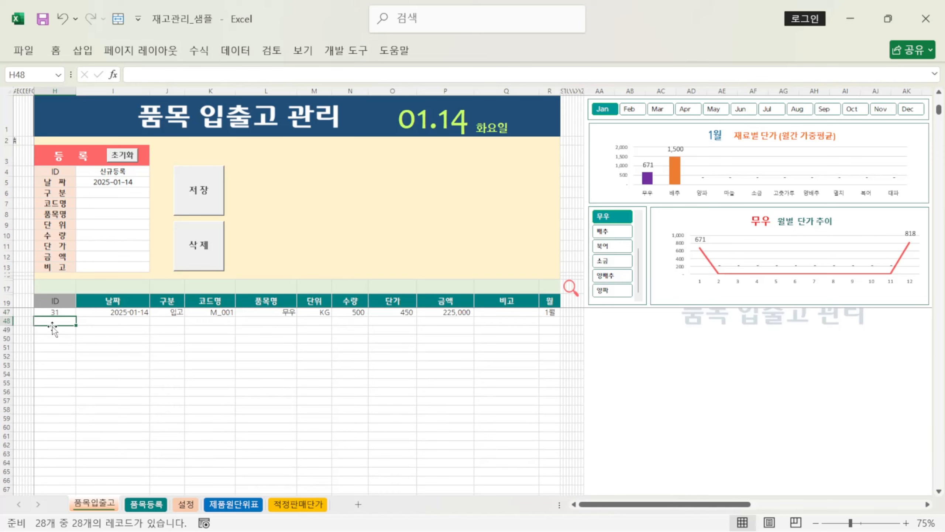
pyautogui.click(67, 313)
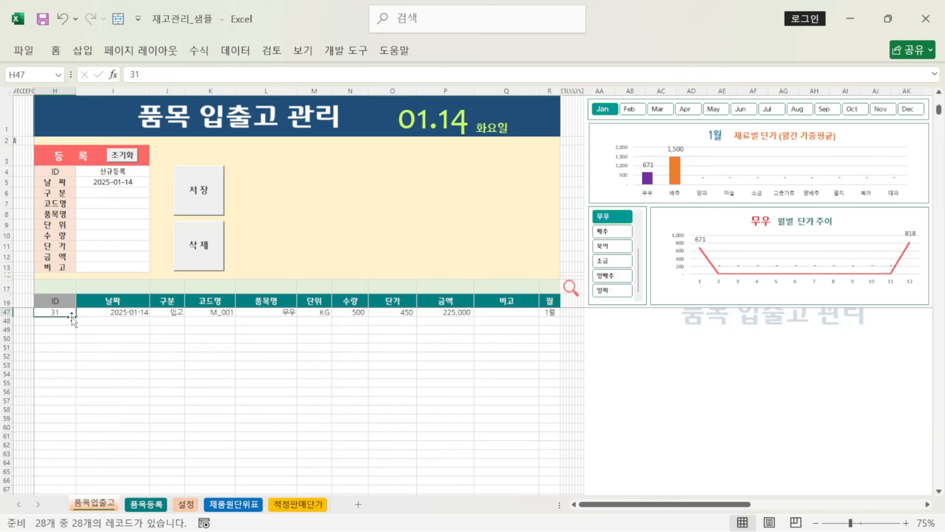
# Step: Select the ID column from H20 down to the sheet's last row, and jump from an empty cell below back to the last record
pyautogui.scroll(9, 69, 323)
pyautogui.click(66, 313)
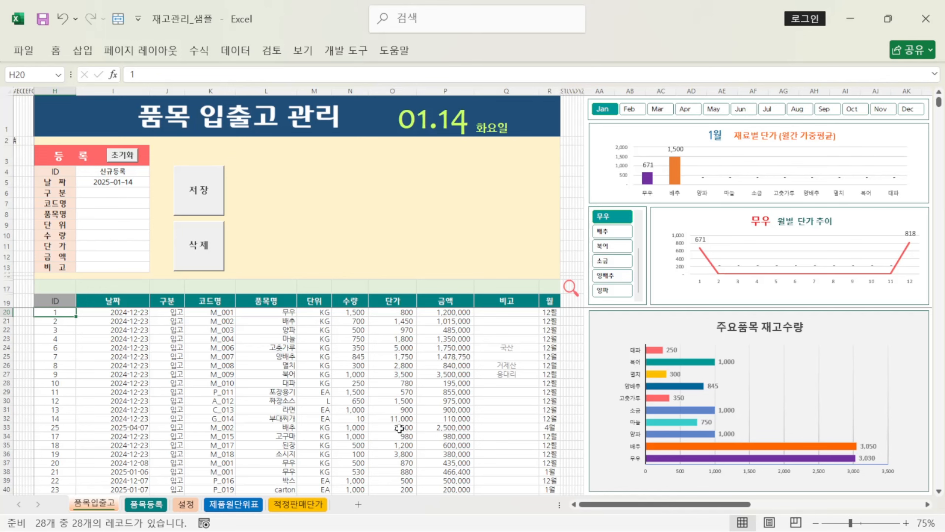
pyautogui.hotkey('ctrl', 'shift', 'Down')
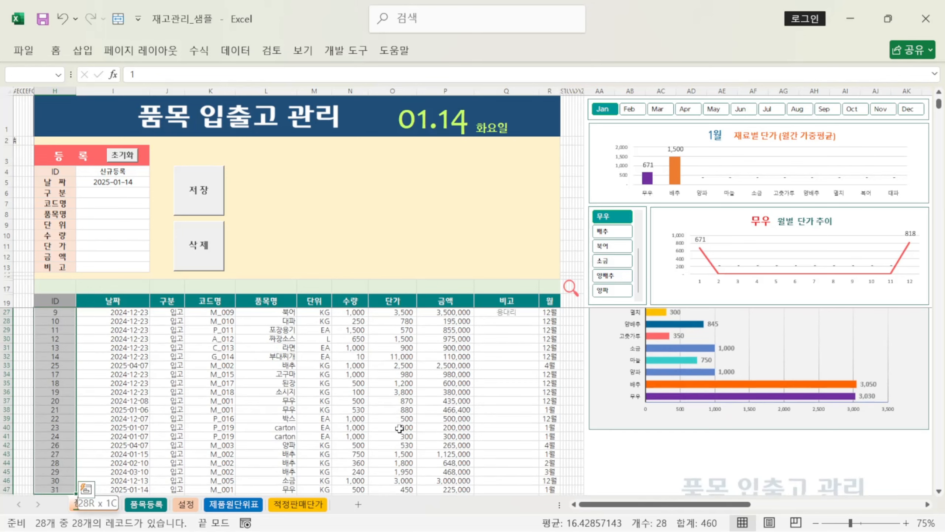
pyautogui.hotkey('ctrl', 'shift', 'Down')
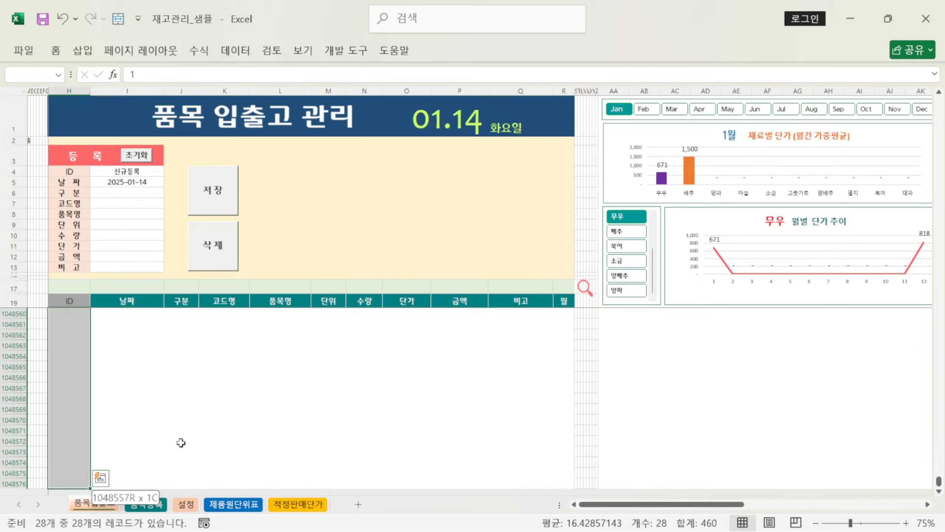
pyautogui.scroll(7, 78, 409)
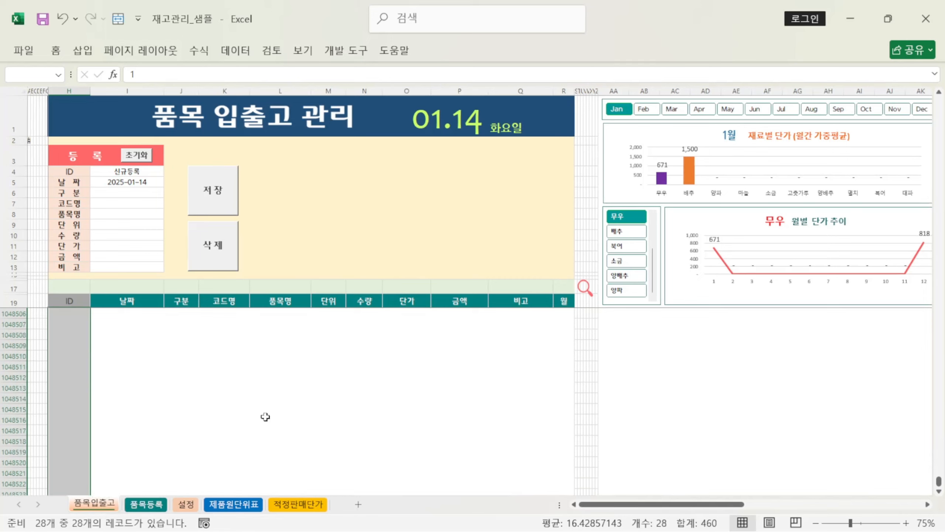
pyautogui.scroll(11, 79, 354)
pyautogui.click(78, 355)
pyautogui.click(79, 345)
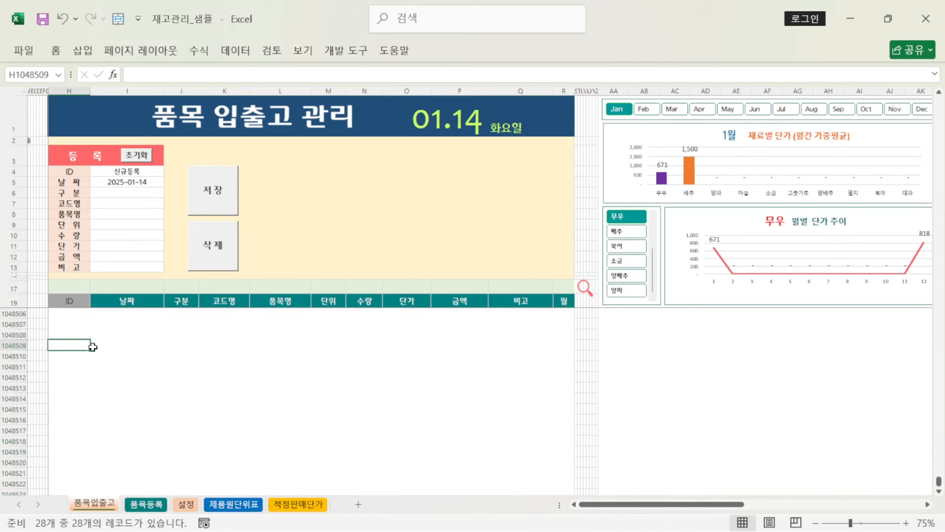
pyautogui.hotkey('ctrl', 'Up')
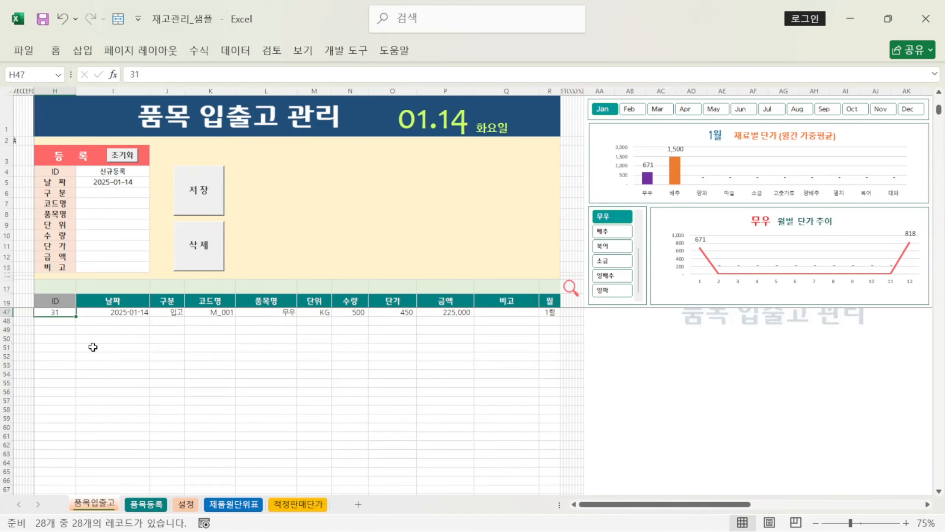
# Step: Go through the ID values of the most recent records, ending on the last record in H47
pyautogui.press('Up')
pyautogui.press('Up')
pyautogui.press('Up')
pyautogui.press('Up')
pyautogui.press('Up')
pyautogui.press('Up')
pyautogui.press('Up')
pyautogui.press('Up')
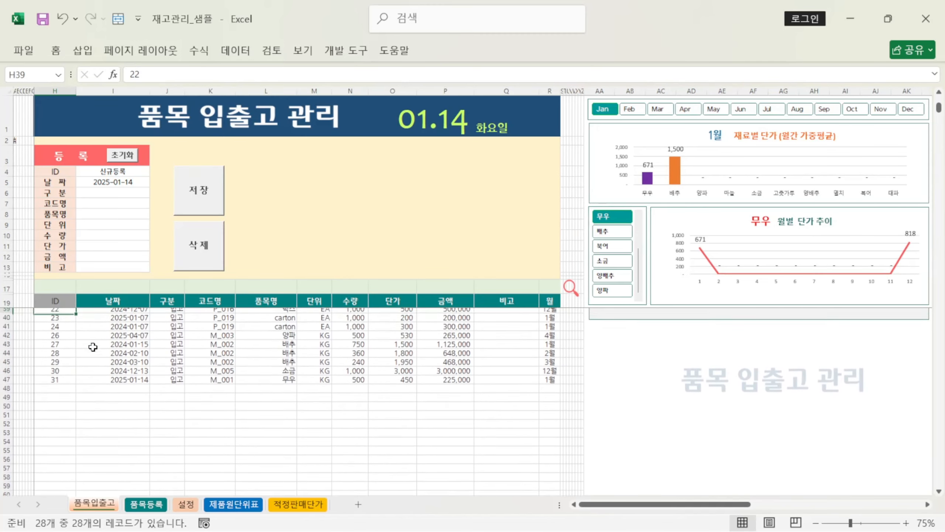
pyautogui.press('Up')
pyautogui.press('Up')
pyautogui.press('Up')
pyautogui.press('Down')
pyautogui.press('Down')
pyautogui.press('Down')
pyautogui.press('Down')
pyautogui.press('Down')
pyautogui.press('Down')
pyautogui.press('Down')
pyautogui.press('Down')
pyautogui.press('Down')
pyautogui.press('Down')
pyautogui.press('Down')
pyautogui.press('Down')
pyautogui.press('Down')
pyautogui.press('Down')
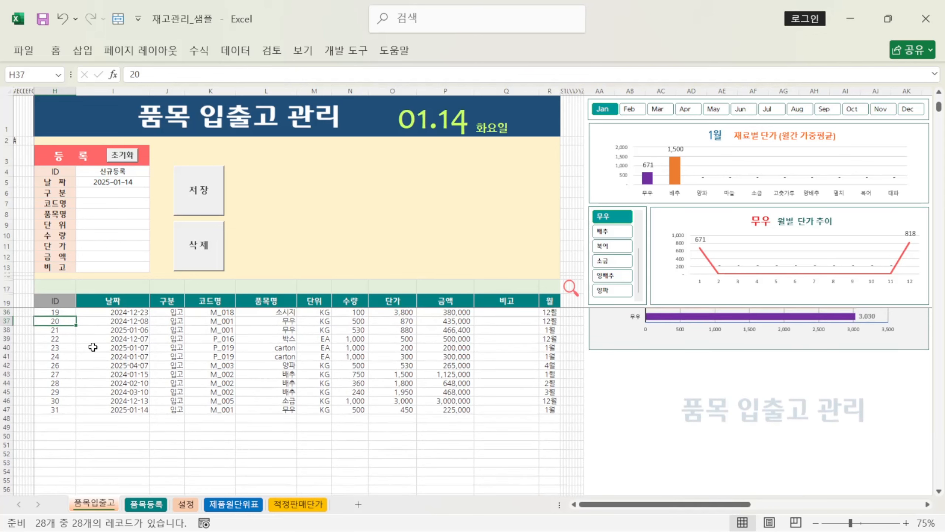
pyautogui.press('Up')
pyautogui.press('Up')
pyautogui.press('Up')
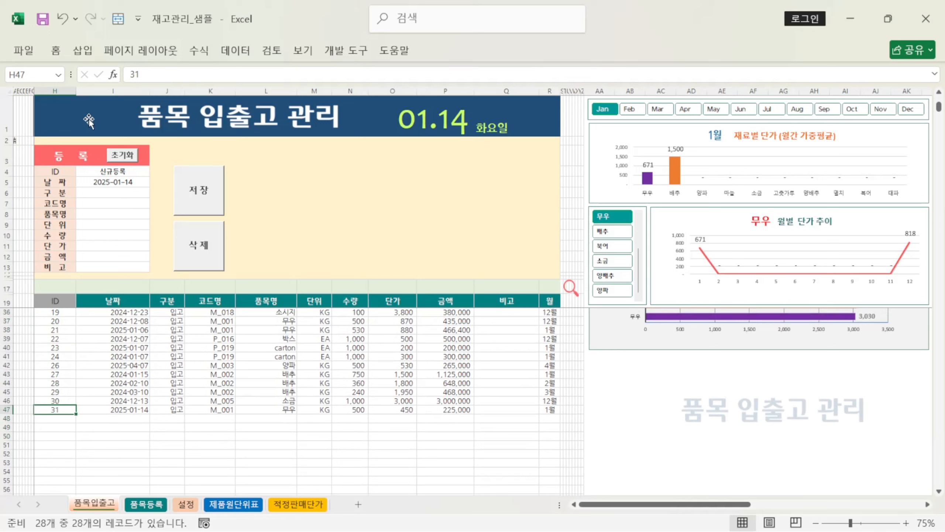
# Step: Set 구분 to 입고 for a new record and pick item M_004 마늘 from the 품목등록 list
pyautogui.click(132, 192)
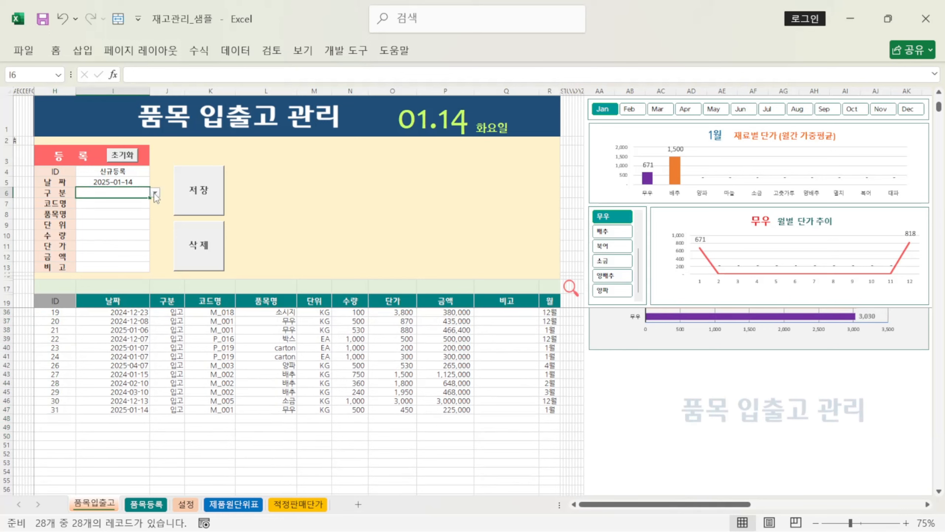
pyautogui.click(155, 193)
pyautogui.click(145, 203)
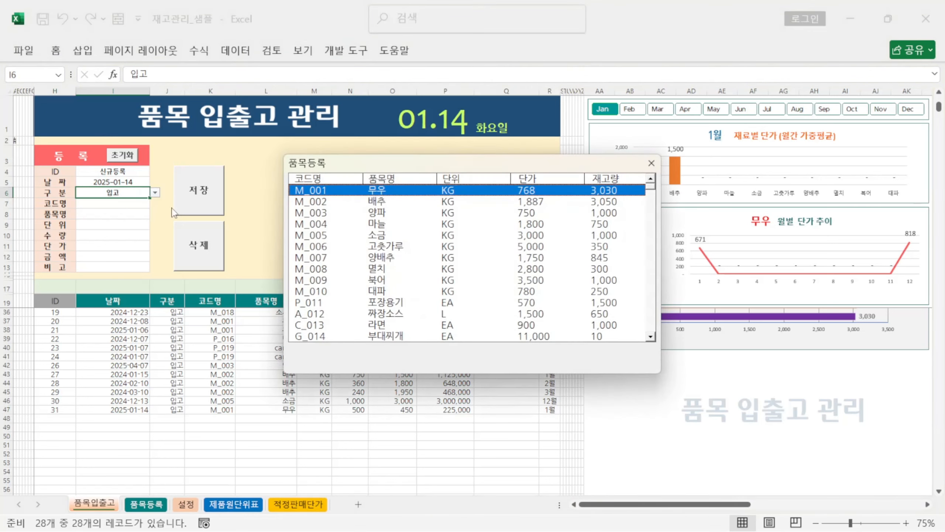
pyautogui.doubleClick(387, 225)
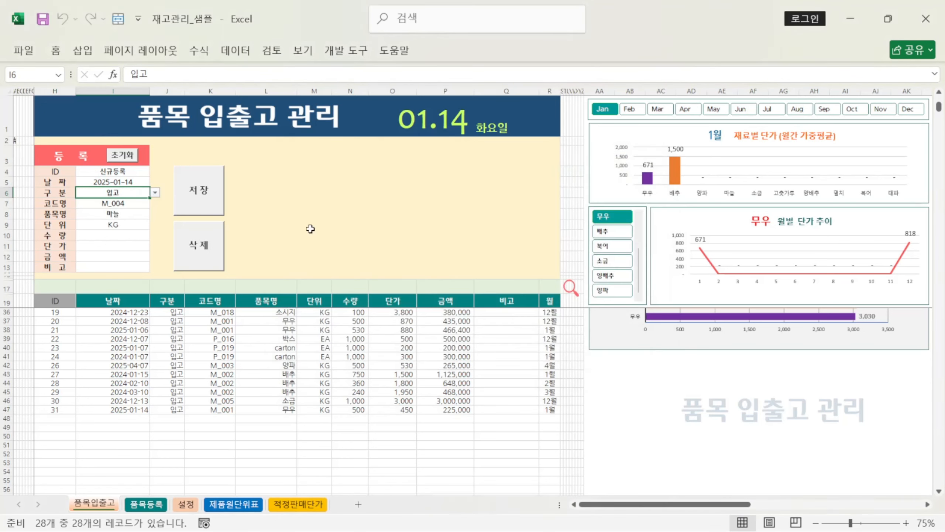
# Step: Enter 수량 100 and 단가 780 for the new 마늘 record and save it
pyautogui.click(133, 234)
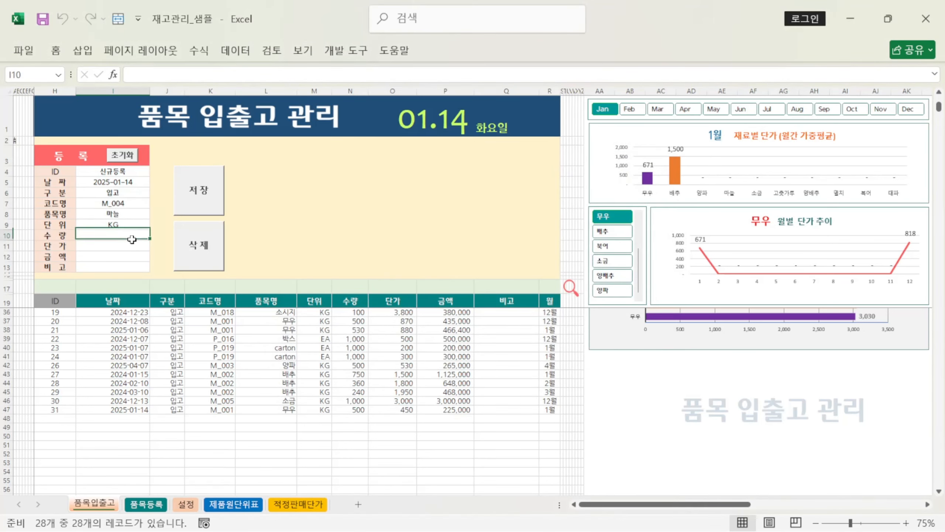
pyautogui.write('100')
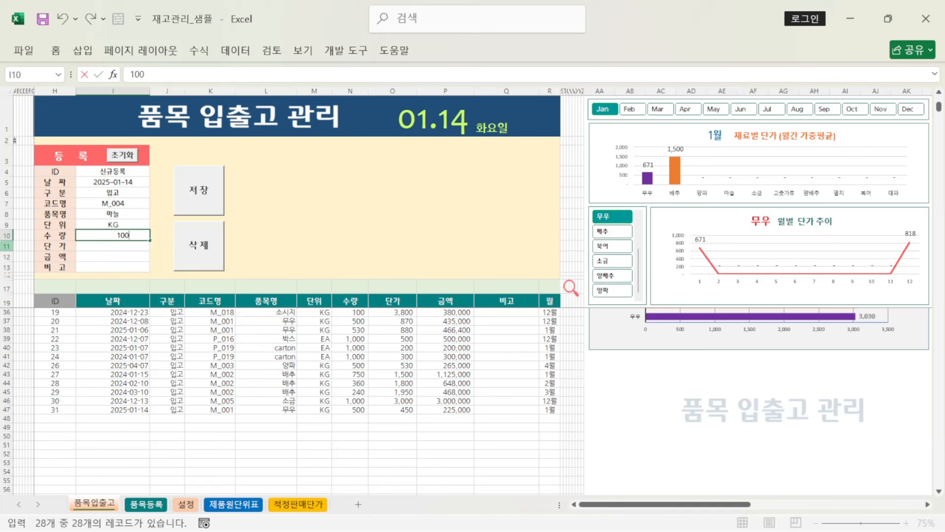
pyautogui.click(105, 245)
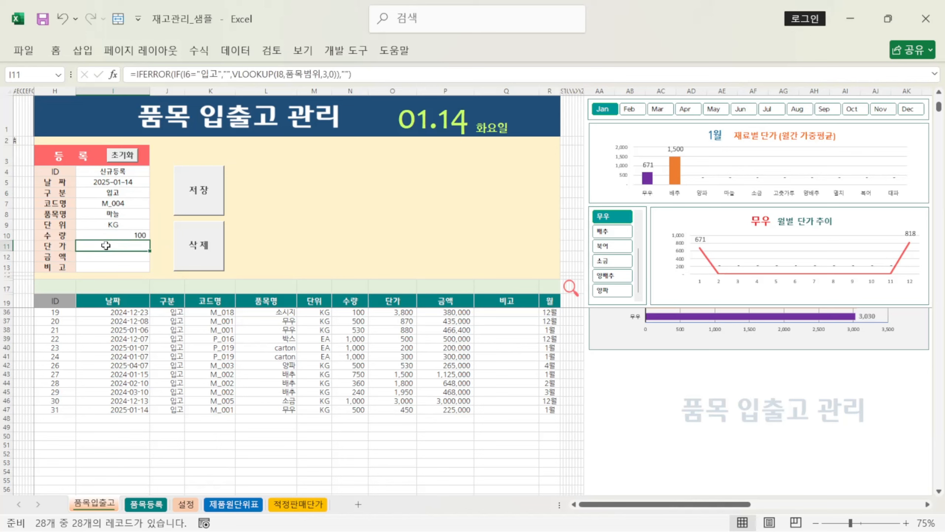
pyautogui.write('780')
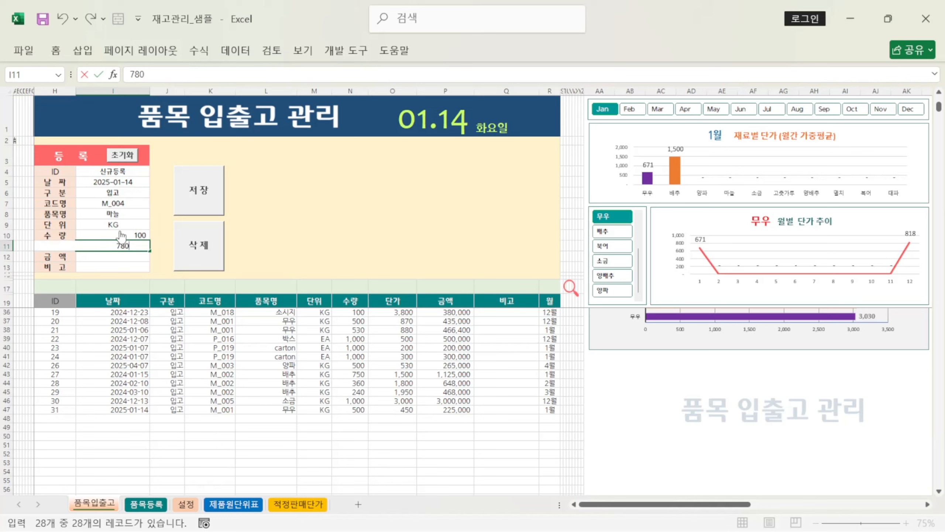
pyautogui.click(203, 190)
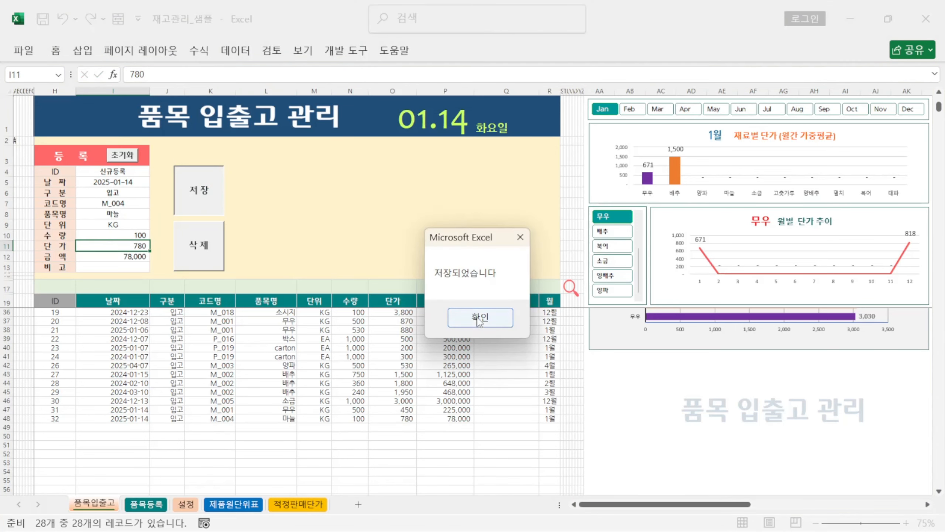
pyautogui.click(480, 319)
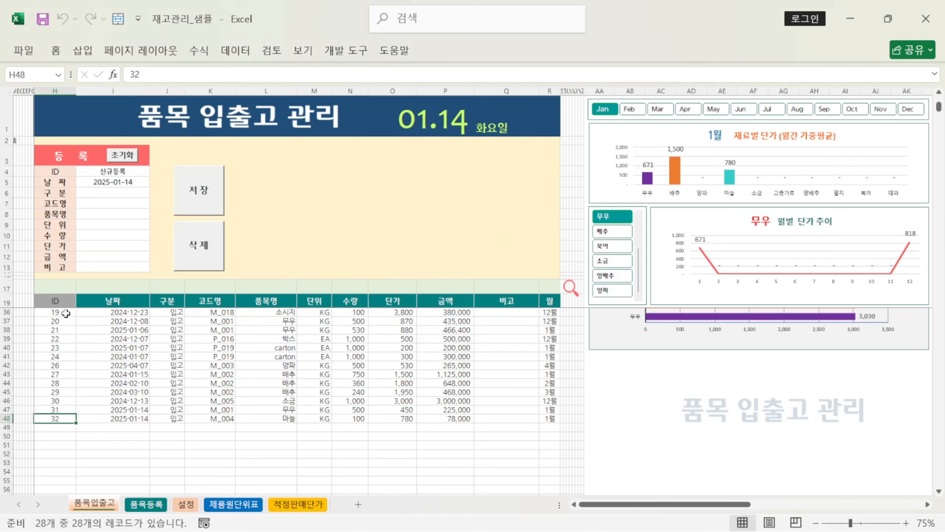
# Step: Open the SUB_Edit module code and review the 행 row assignment in the 저장 macro
pyautogui.hotkey('alt', 'F11')
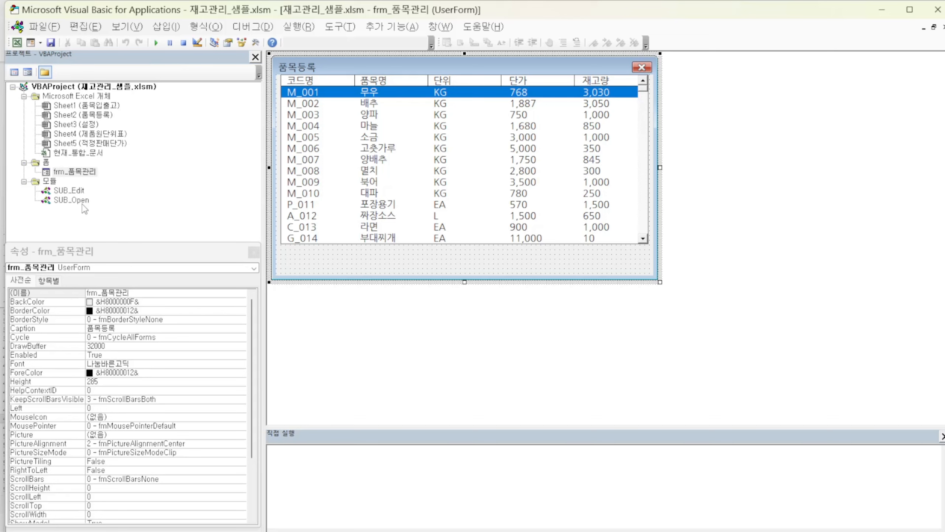
pyautogui.doubleClick(82, 193)
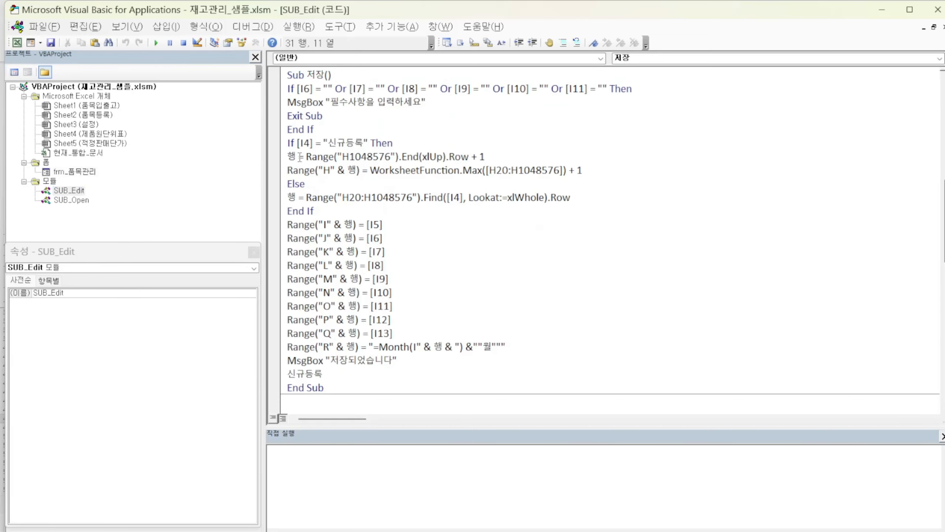
pyautogui.click(305, 156)
pyautogui.click(488, 159)
# Step: Compare the new record's date cell I48 with the 저장 macro lines that write I5 and I6 into the record row
pyautogui.hotkey('alt', 'F11')
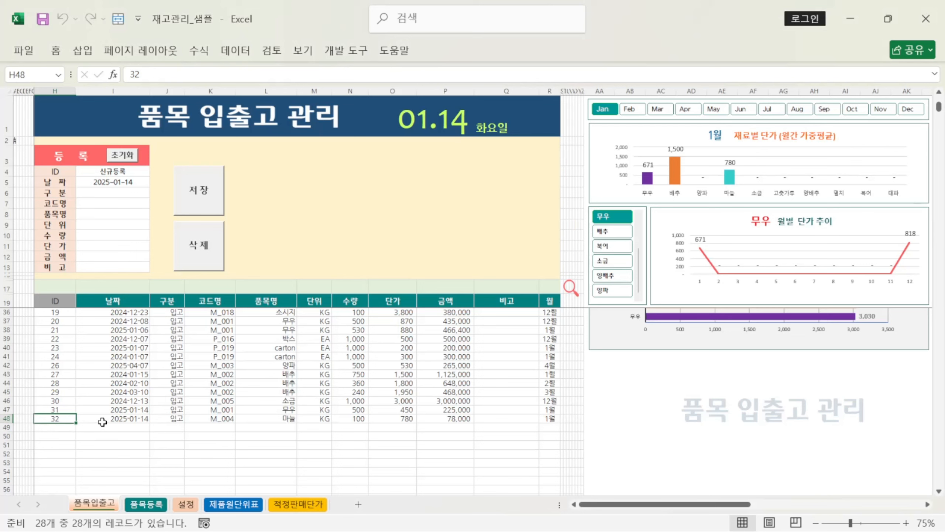
pyautogui.click(128, 419)
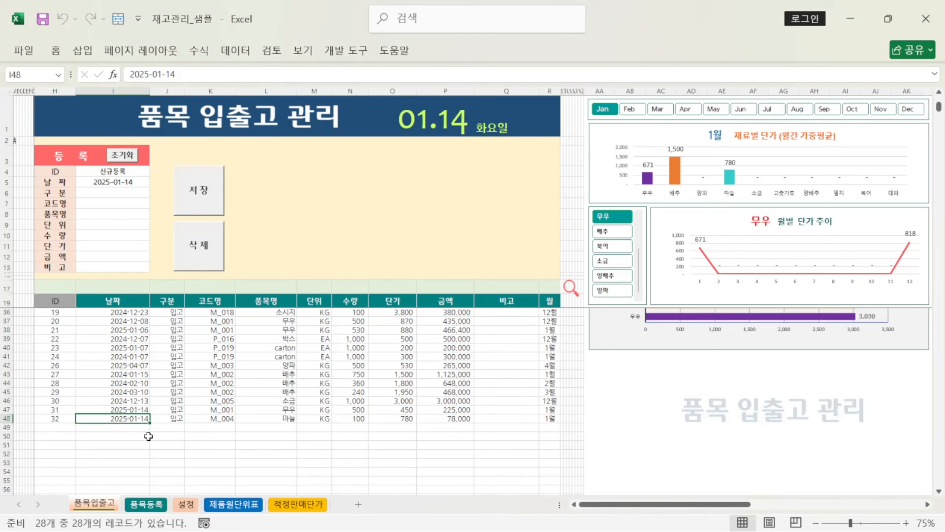
pyautogui.hotkey('alt', 'F11')
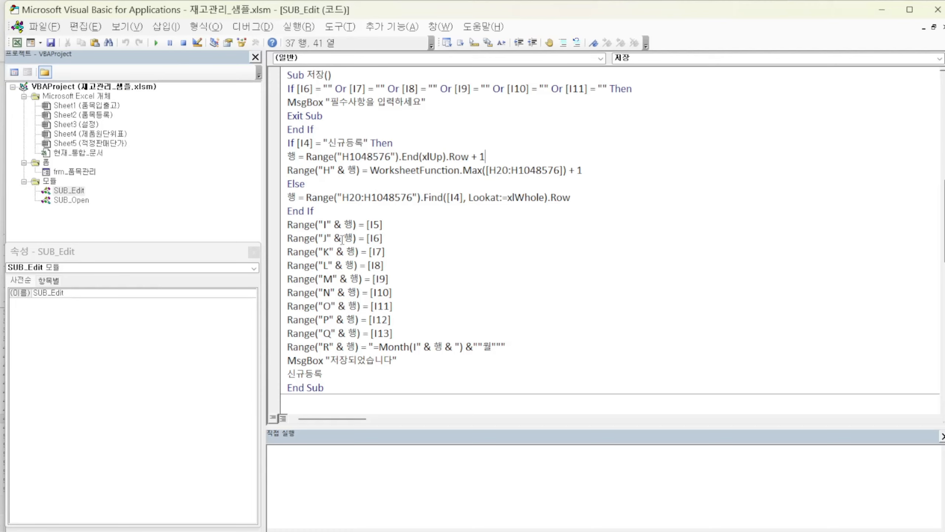
pyautogui.click(377, 238)
# Step: On the worksheet, check input cells I5 and I6 against the new record's cells I48:Q48 and inspect the month formula in R48
pyautogui.hotkey('alt', 'F11')
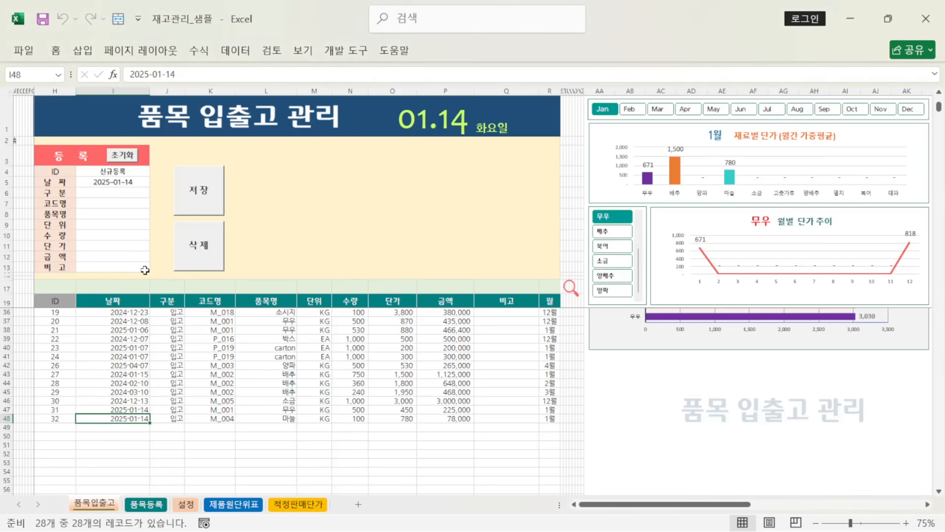
pyautogui.click(137, 181)
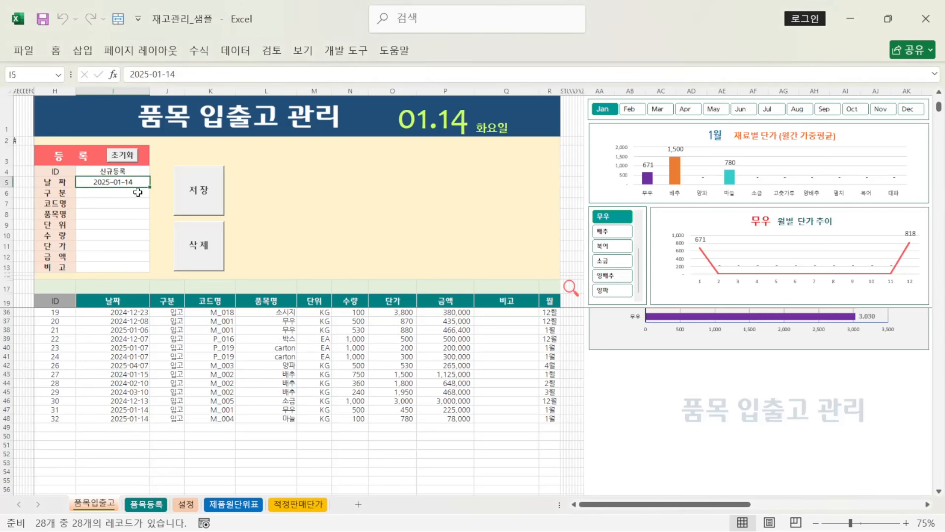
pyautogui.click(141, 191)
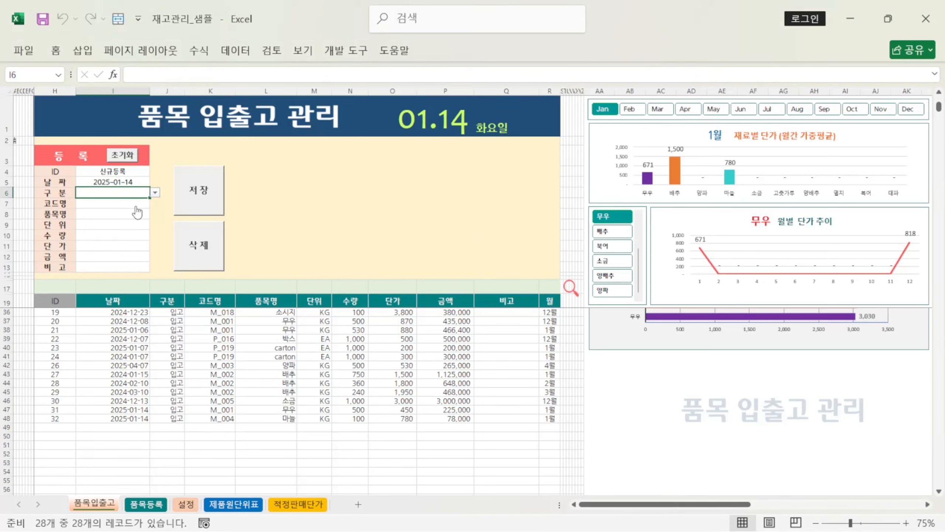
pyautogui.click(127, 424)
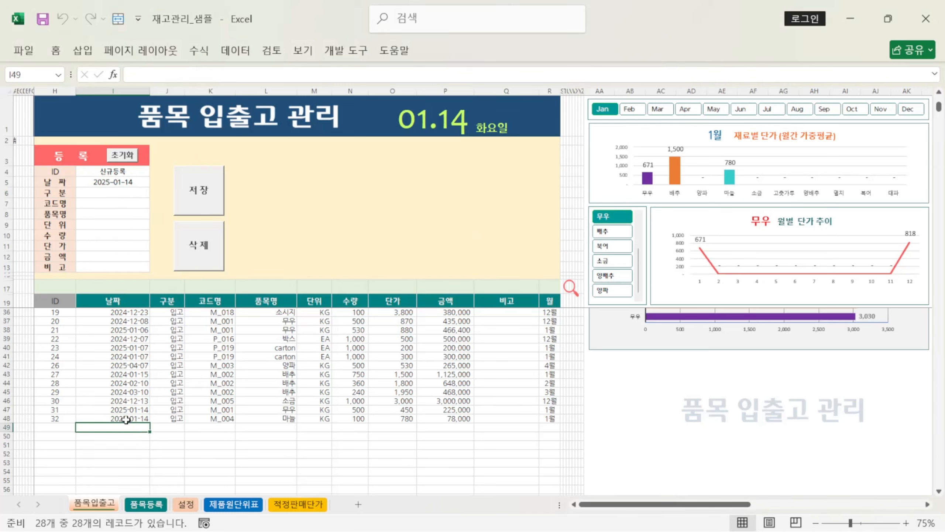
pyautogui.moveTo(127, 418); pyautogui.dragTo(547, 419)
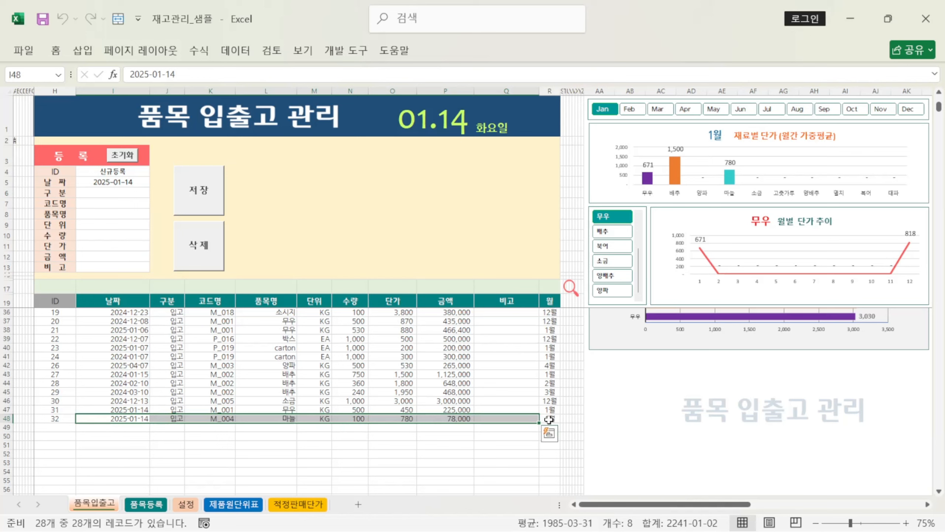
pyautogui.click(549, 419)
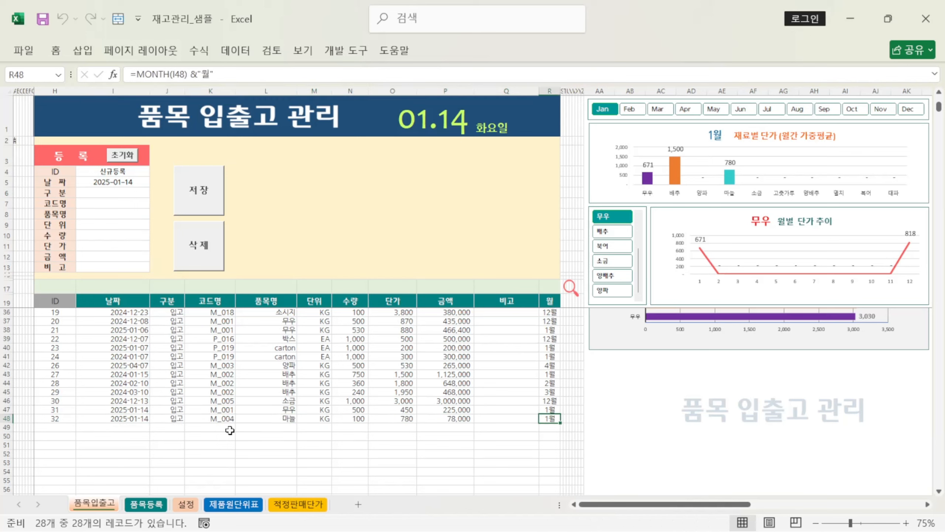
# Step: Examine the 저장 macro's line that writes the month formula into column R, and the date in cell I48
pyautogui.hotkey('alt', 'F11')
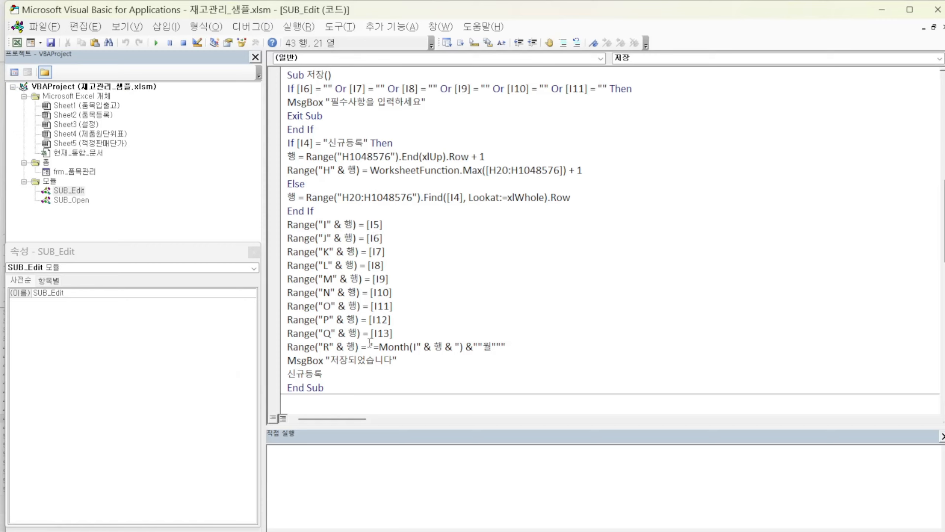
pyautogui.click(335, 347)
pyautogui.hotkey('alt', 'F11')
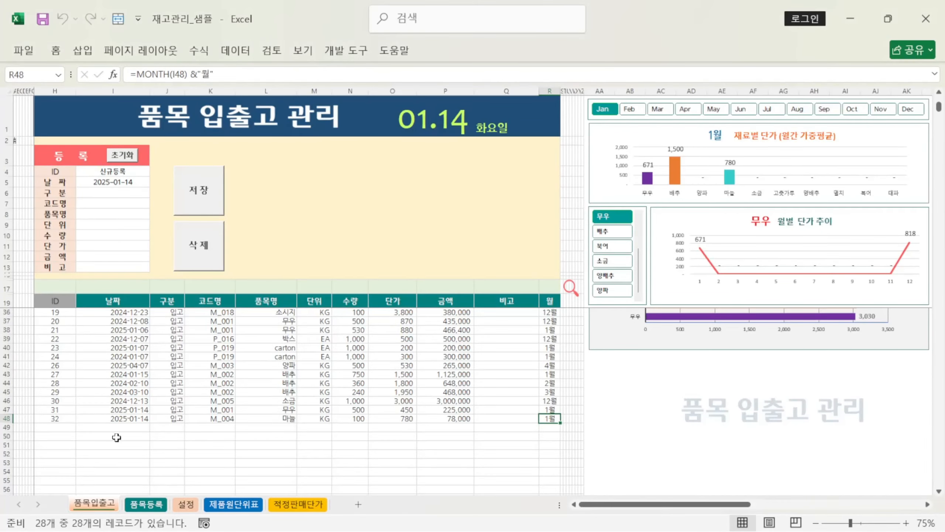
pyautogui.click(133, 419)
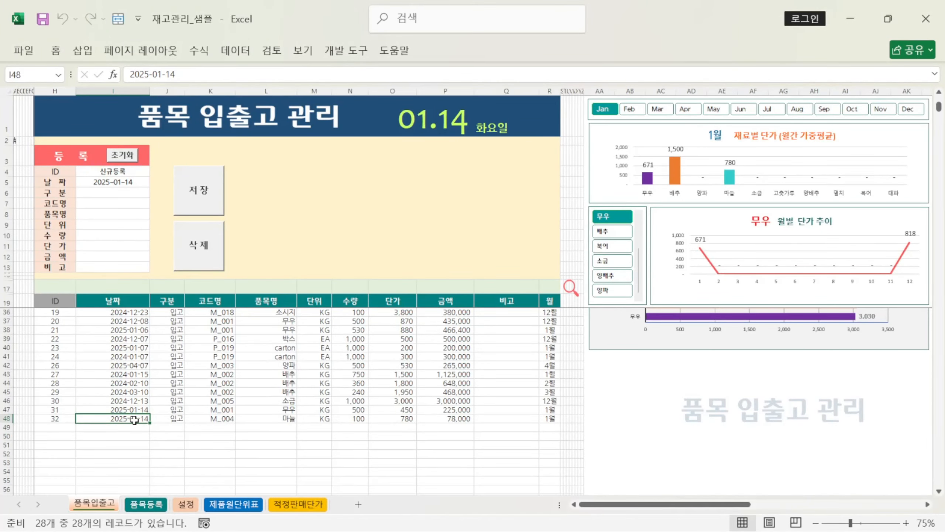
pyautogui.hotkey('alt', 'F11')
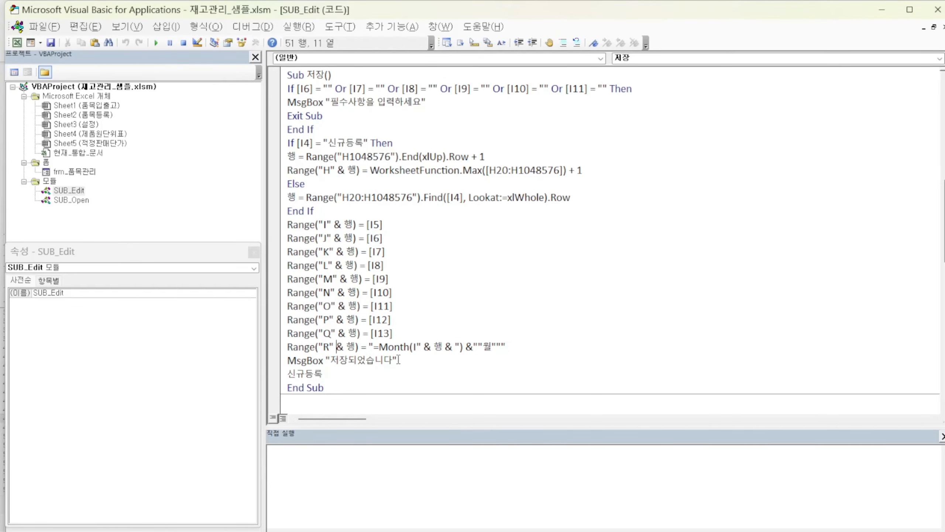
# Step: Open the 삭제 macro assigned to the delete button for editing in the code editor
pyautogui.scroll(10, 361, 305)
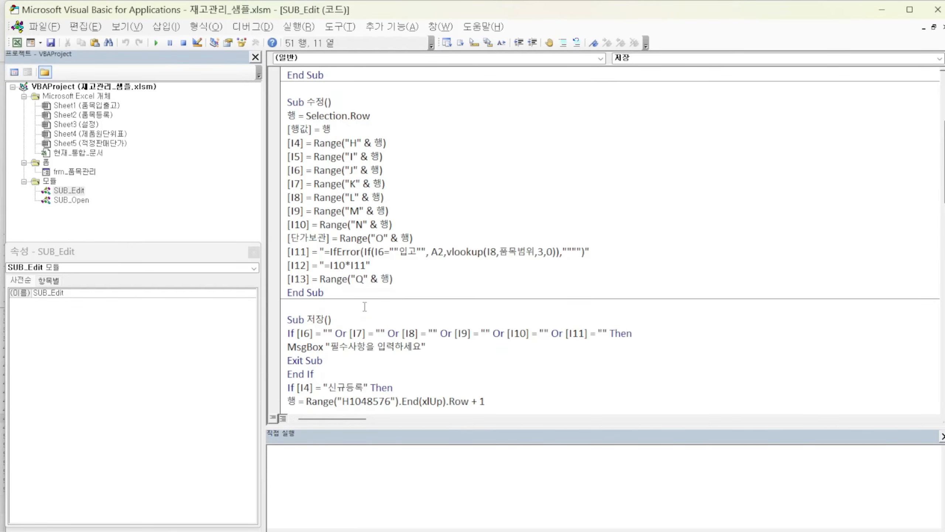
pyautogui.scroll(-12, 372, 283)
pyautogui.scroll(-7, 379, 276)
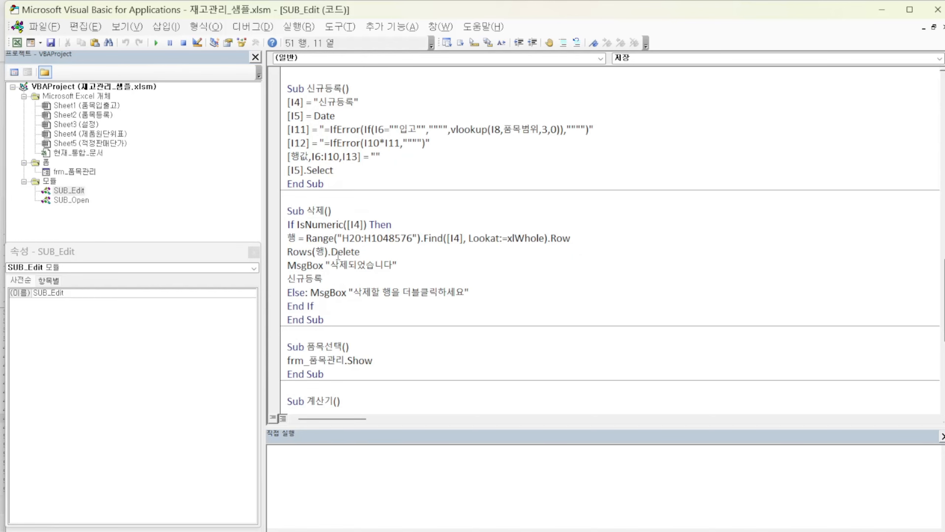
pyautogui.hotkey('alt', 'F11')
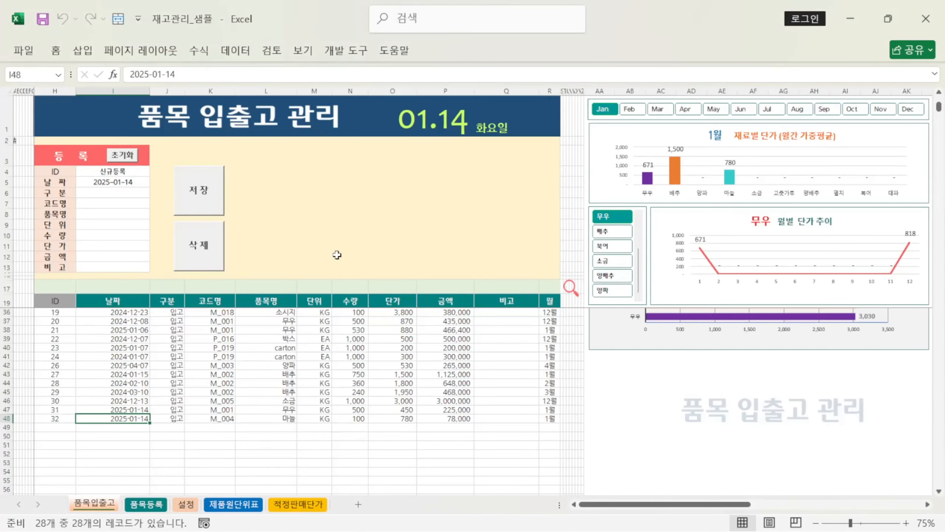
pyautogui.rightClick(211, 232)
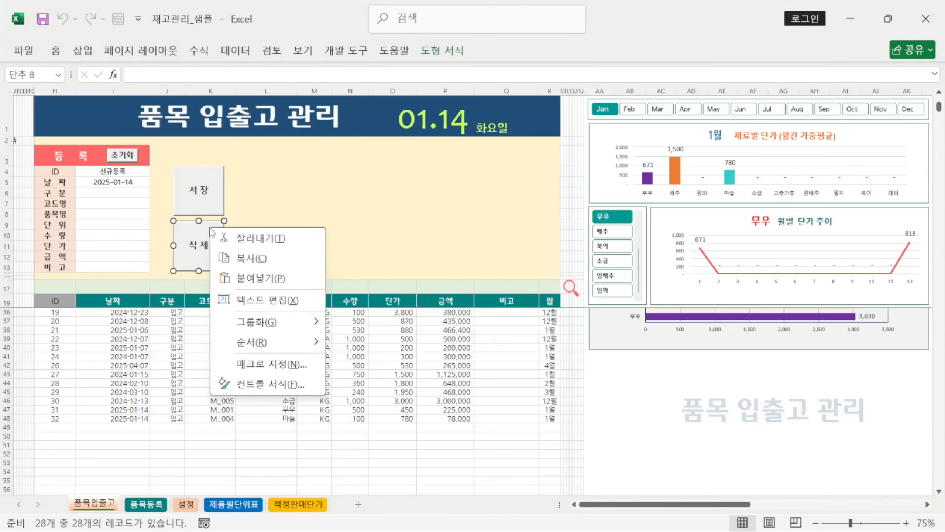
pyautogui.click(282, 364)
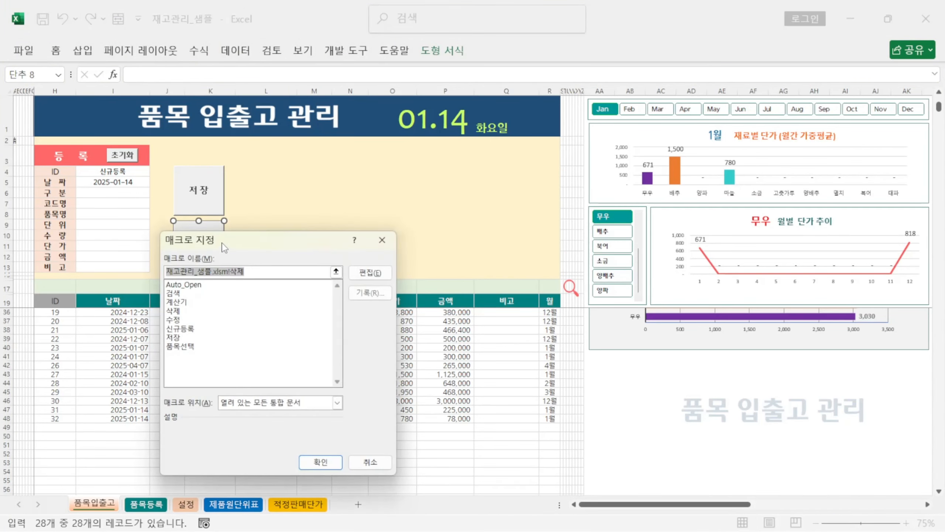
pyautogui.click(374, 274)
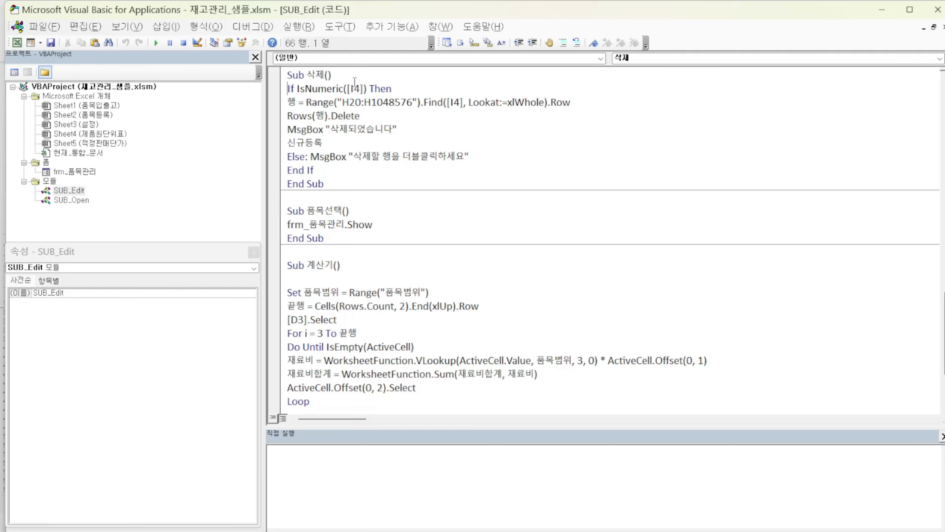
# Step: Load the 배추 record from row 45 into the registration form and select its ID in cell I4
pyautogui.hotkey('alt', 'F11')
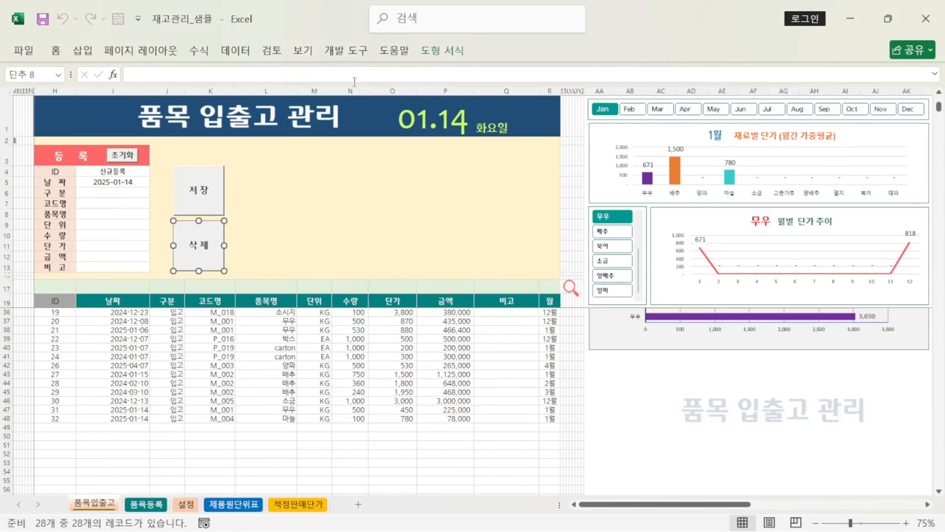
pyautogui.click(127, 175)
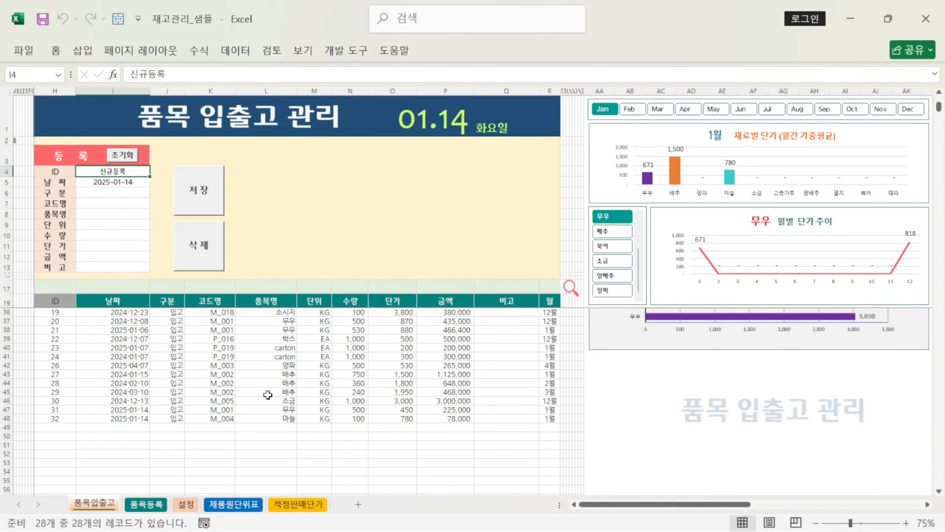
pyautogui.click(268, 418)
pyautogui.click(268, 392)
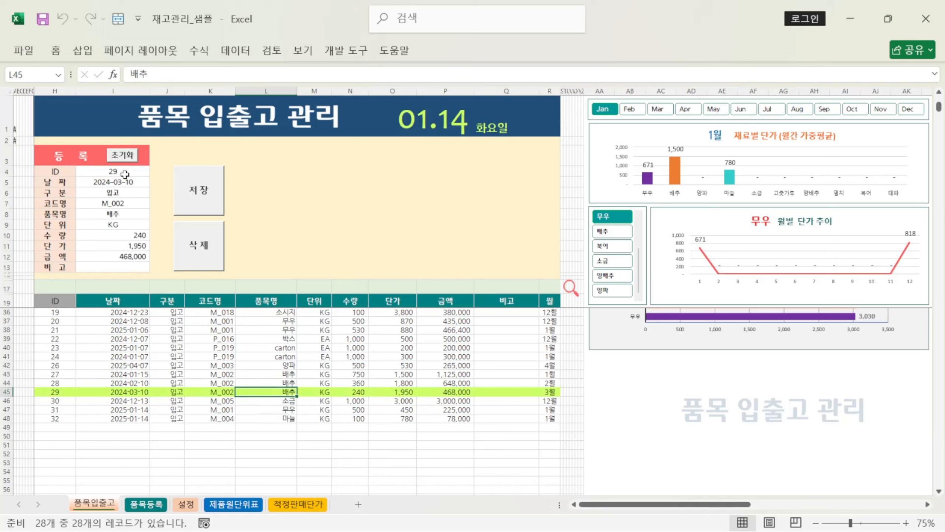
pyautogui.click(59, 392)
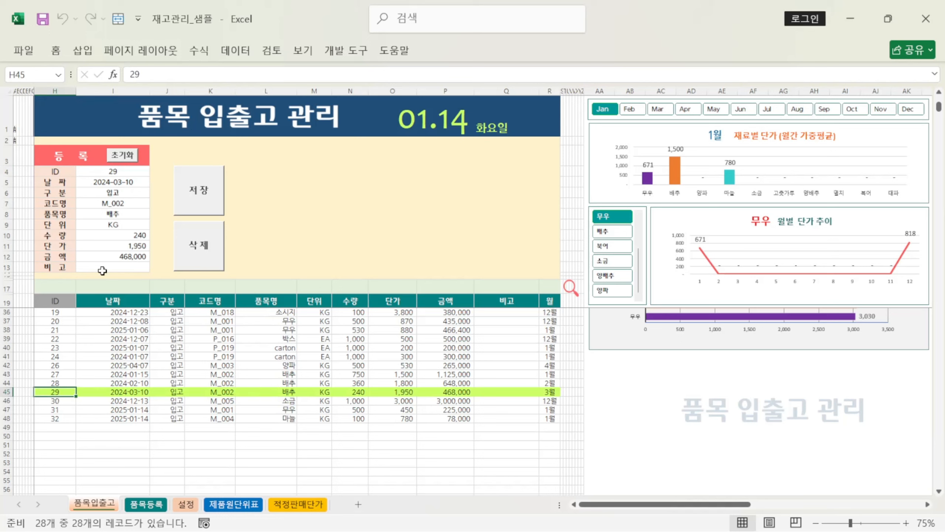
pyautogui.click(125, 171)
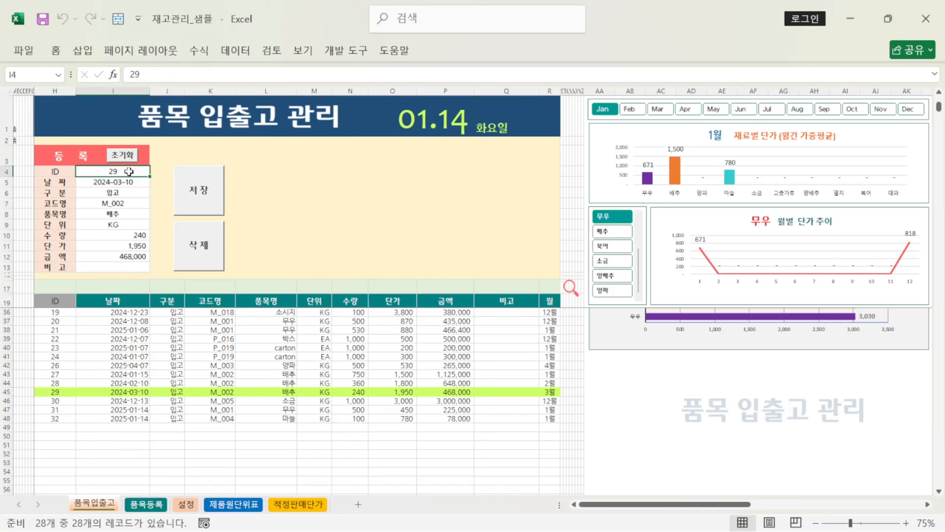
# Step: Examine the 삭제 macro's IsNumeric([I4]) condition and the row deletion code that depends on it
pyautogui.hotkey('alt', 'F11')
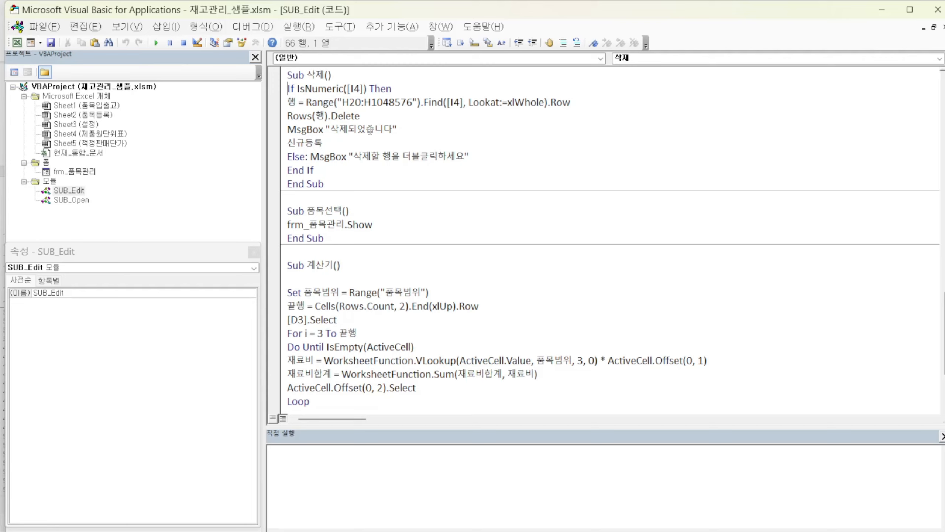
pyautogui.click(367, 129)
pyautogui.click(318, 90)
pyautogui.moveTo(540, 530)
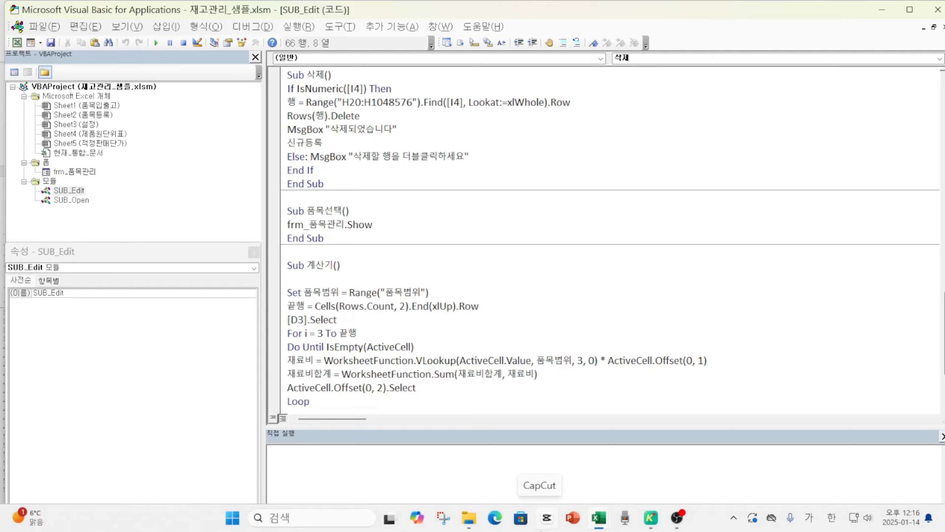
# Step: Reset the registration form for a new entry and select its ID cell I4
pyautogui.hotkey('alt', 'F11')
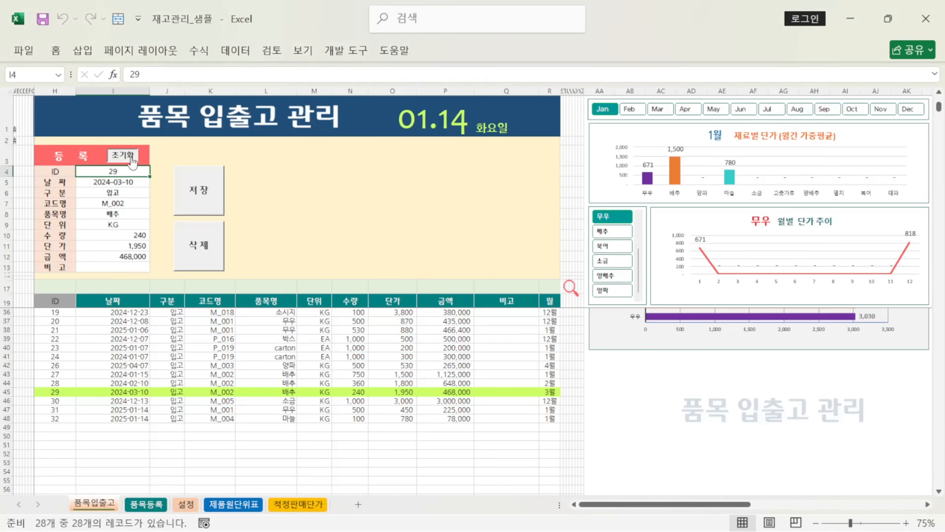
pyautogui.click(115, 154)
pyautogui.click(130, 172)
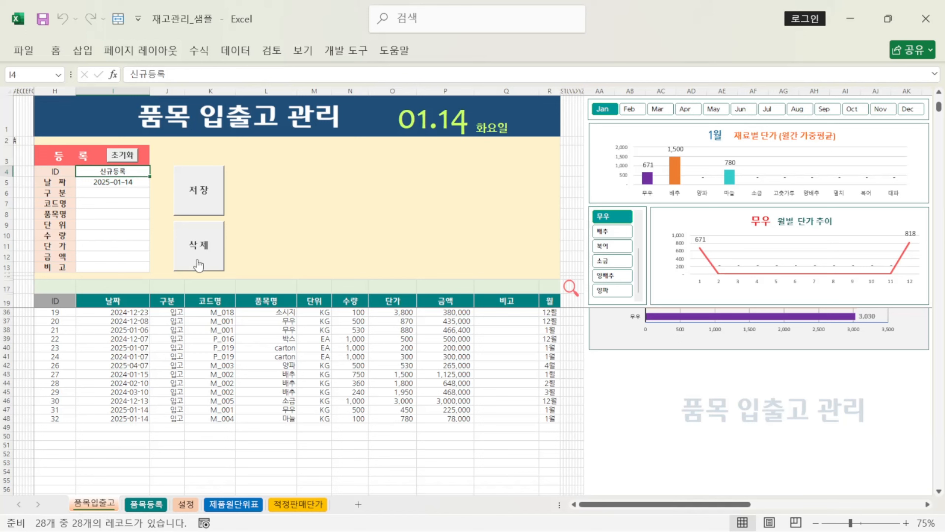
# Step: Review the 삭제 macro's Else branch for a non-numeric ID and return to the 품목입출고 sheet
pyautogui.hotkey('alt', 'F11')
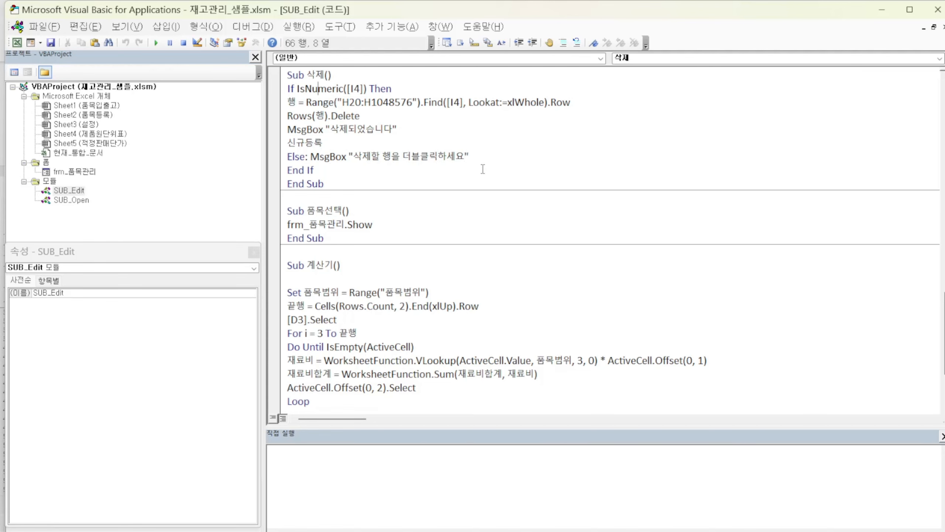
pyautogui.hotkey('alt', 'F11')
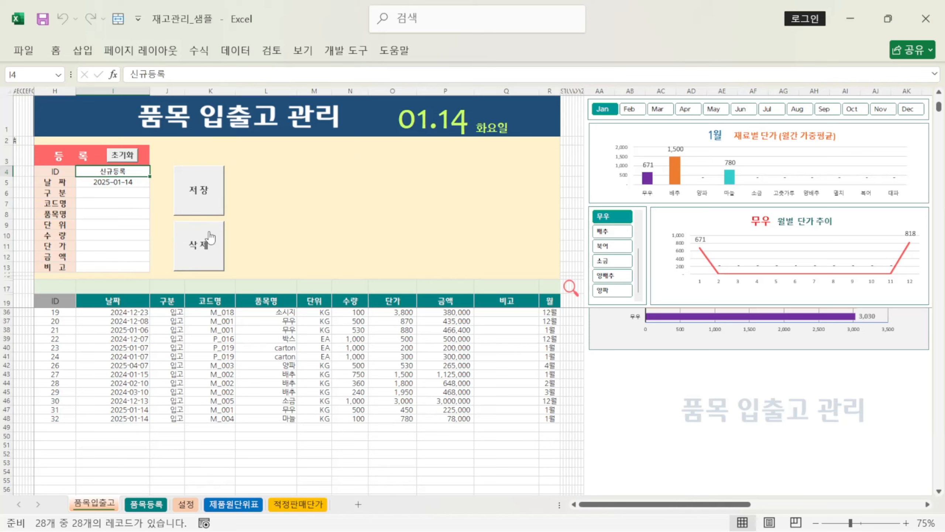
pyautogui.scroll(5, 234, 359)
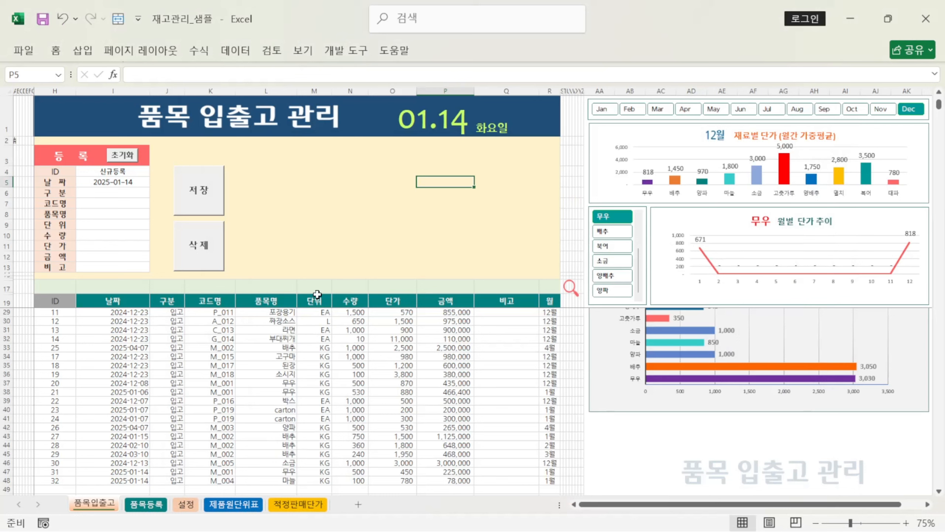
# Step: Check the category options offered in cell B22 on the 품목등록 sheet
pyautogui.click(146, 504)
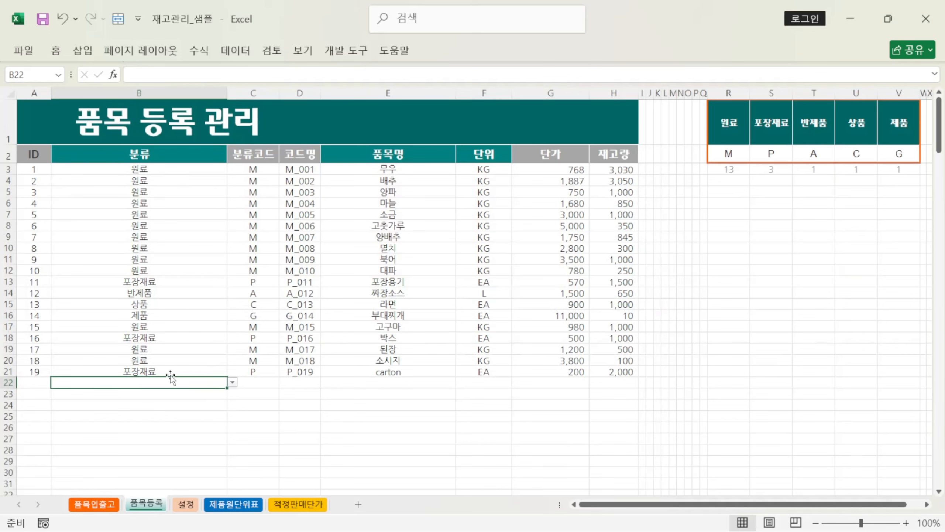
pyautogui.click(233, 383)
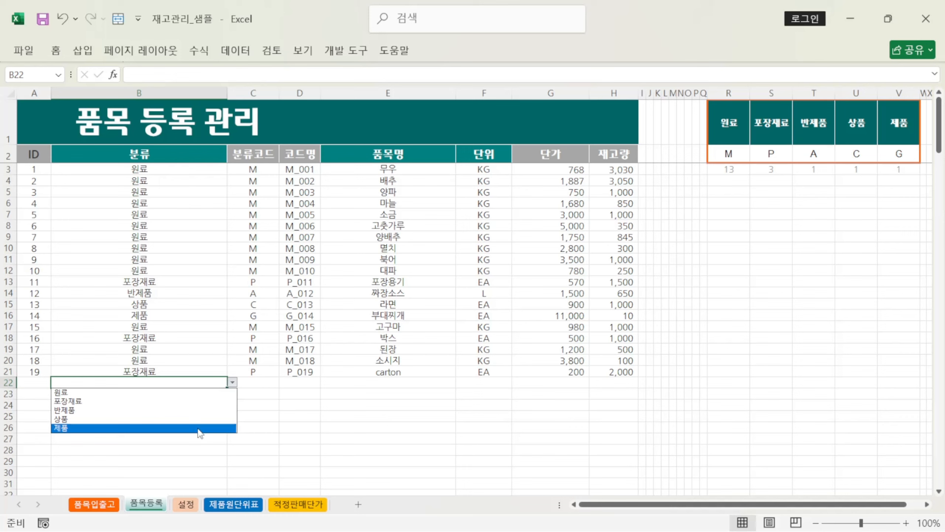
pyautogui.click(213, 379)
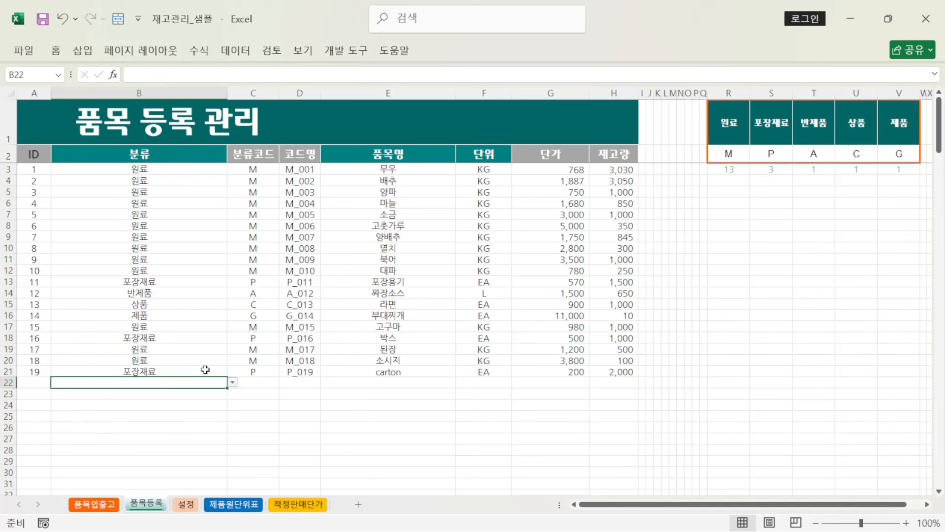
# Step: Open the data validation settings for cell B22 and set the allowed type to 목록 (List)
pyautogui.click(236, 55)
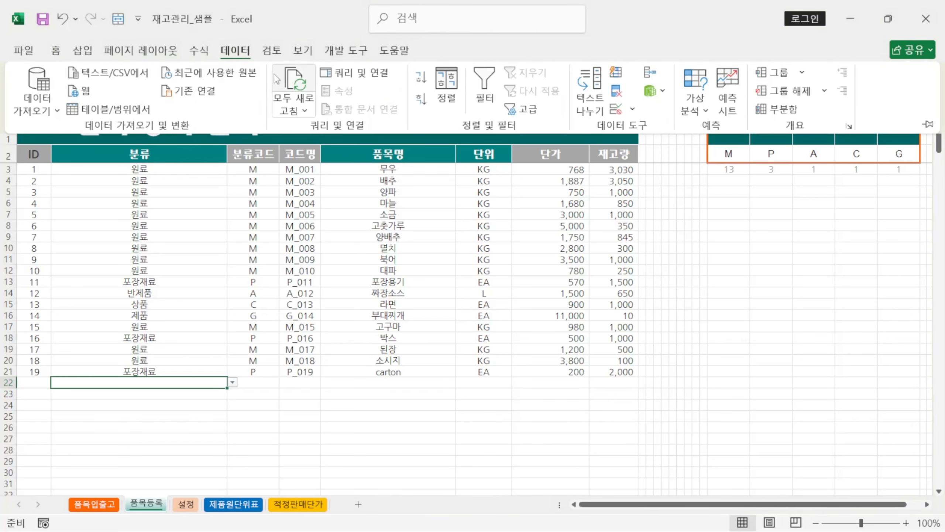
pyautogui.click(616, 108)
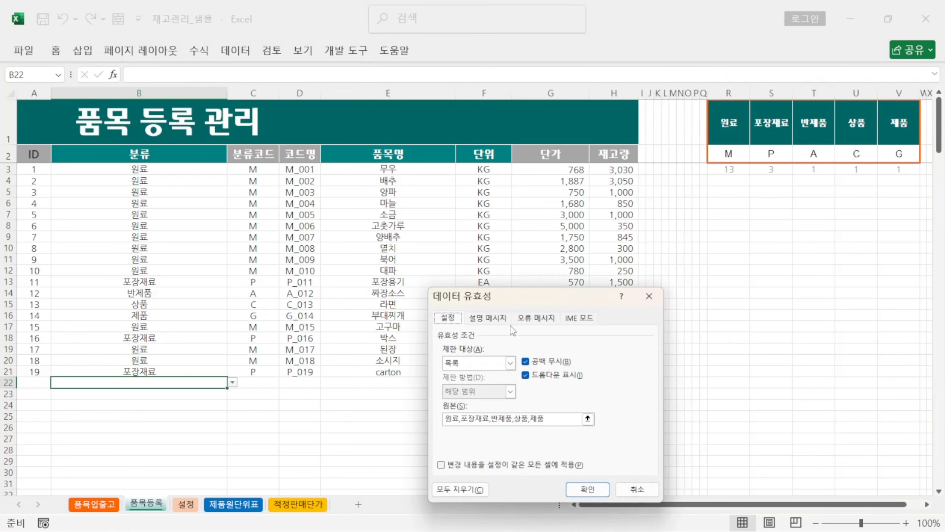
pyautogui.click(507, 365)
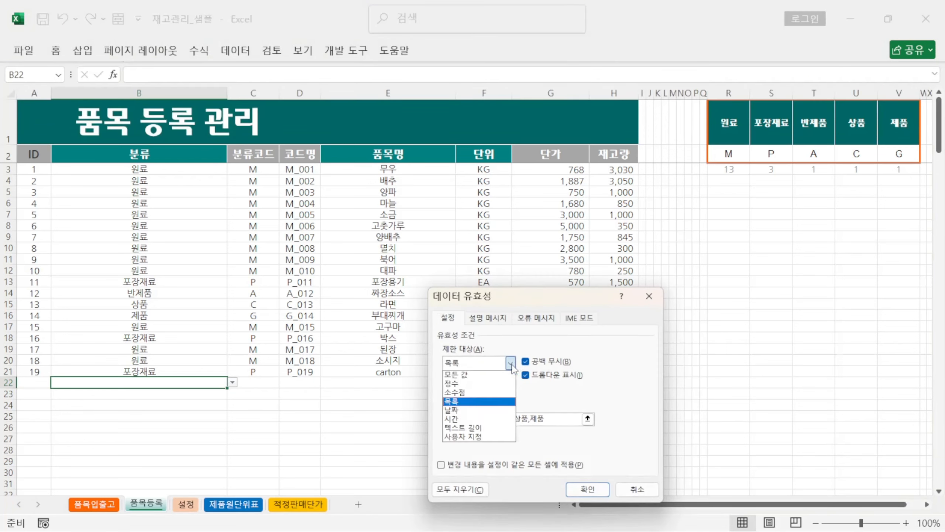
pyautogui.click(503, 369)
pyautogui.click(509, 363)
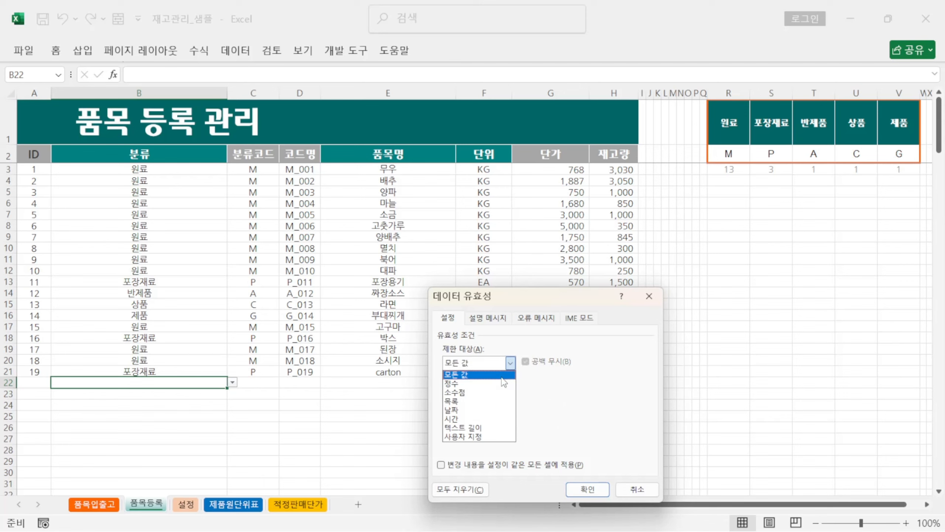
pyautogui.click(495, 401)
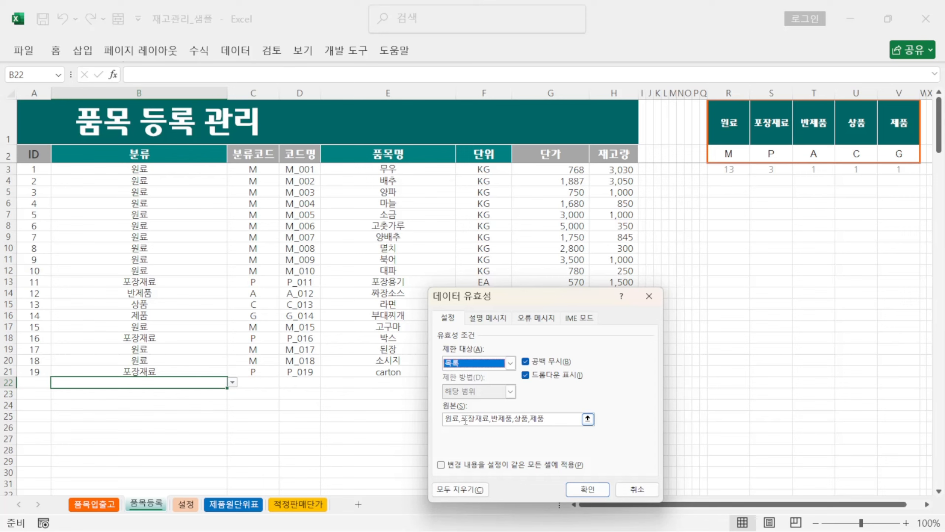
# Step: Set B22's list source to the header cells =$R$1:$V$1, apply it, and open the cell's category options
pyautogui.click(478, 420)
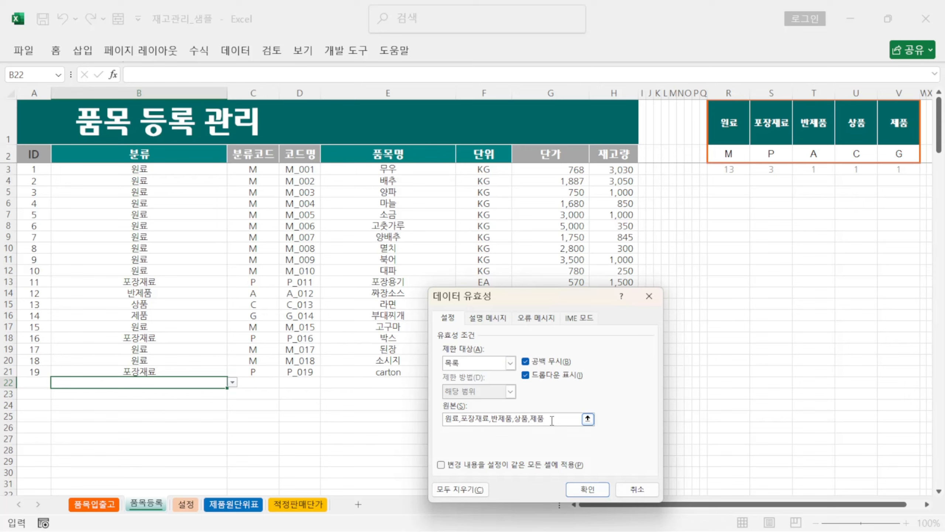
pyautogui.moveTo(552, 420); pyautogui.dragTo(448, 422)
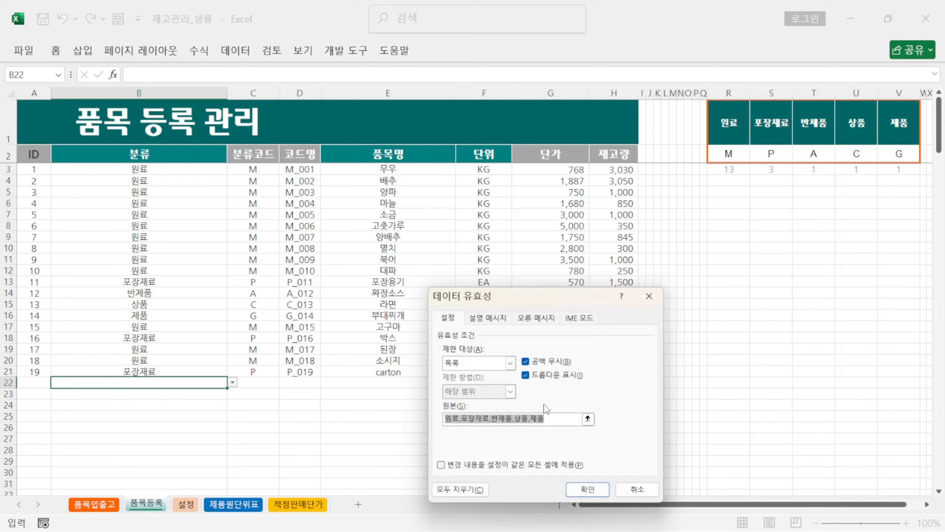
pyautogui.click(735, 120)
pyautogui.moveTo(751, 120); pyautogui.dragTo(901, 124)
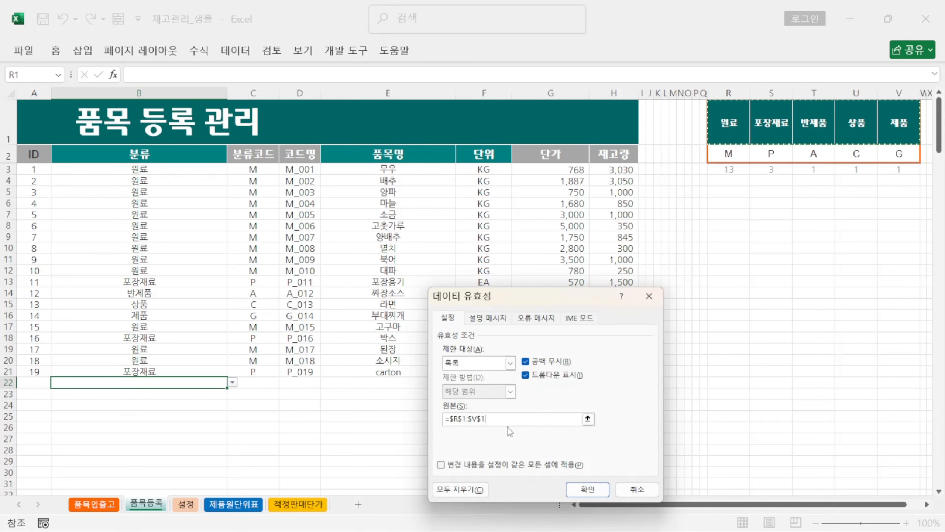
pyautogui.click(587, 489)
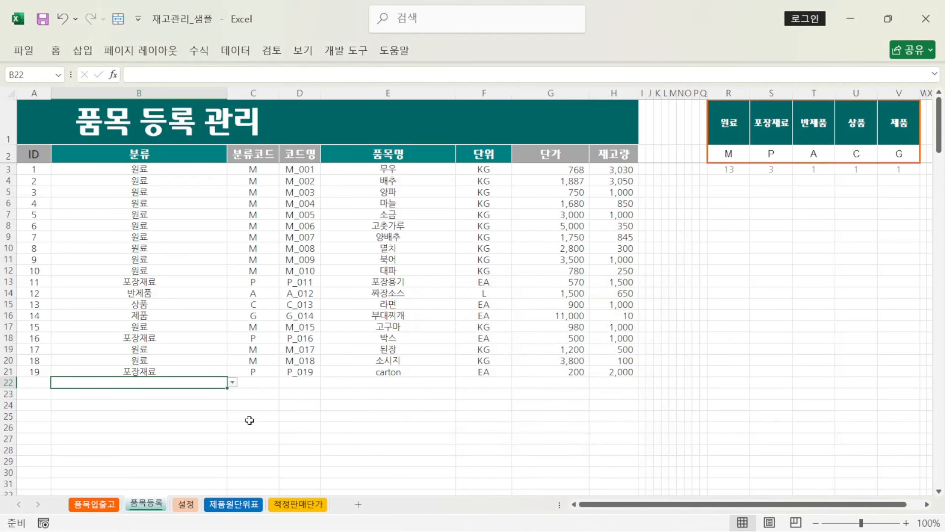
pyautogui.click(233, 383)
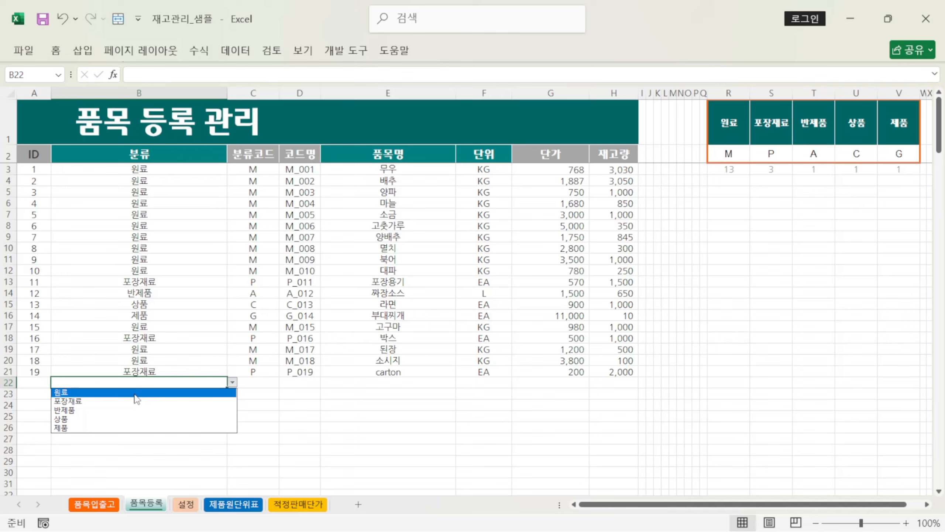
# Step: Register a new item in row 22 with category 제품, item name 김치찌개 and unit EA
pyautogui.click(142, 427)
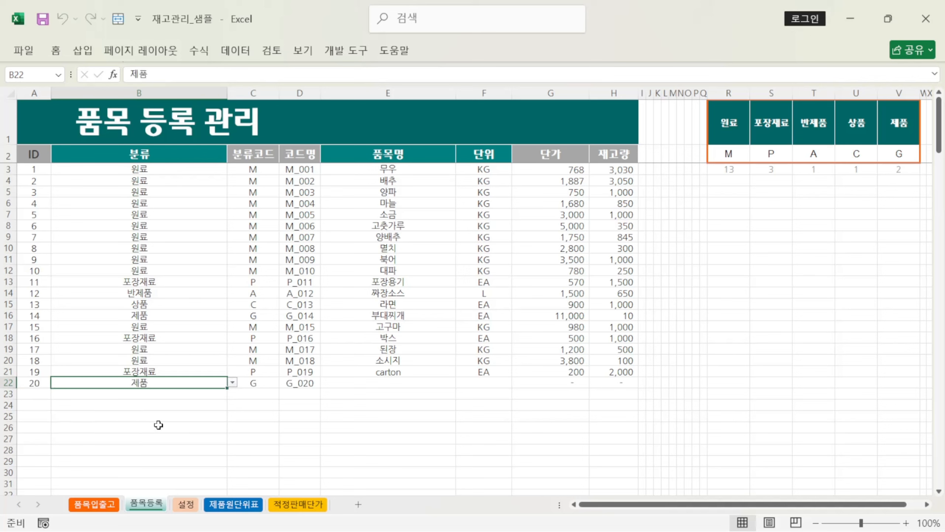
pyautogui.click(389, 384)
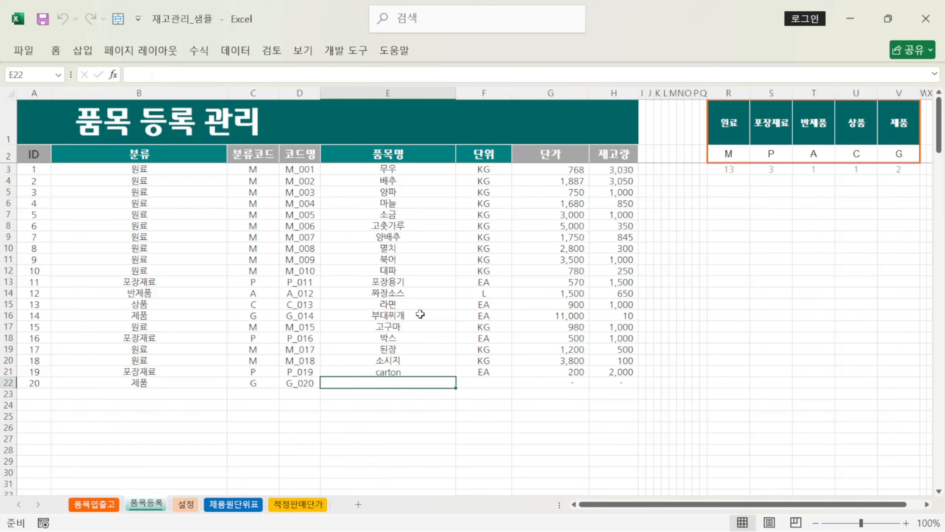
pyautogui.write('김치')
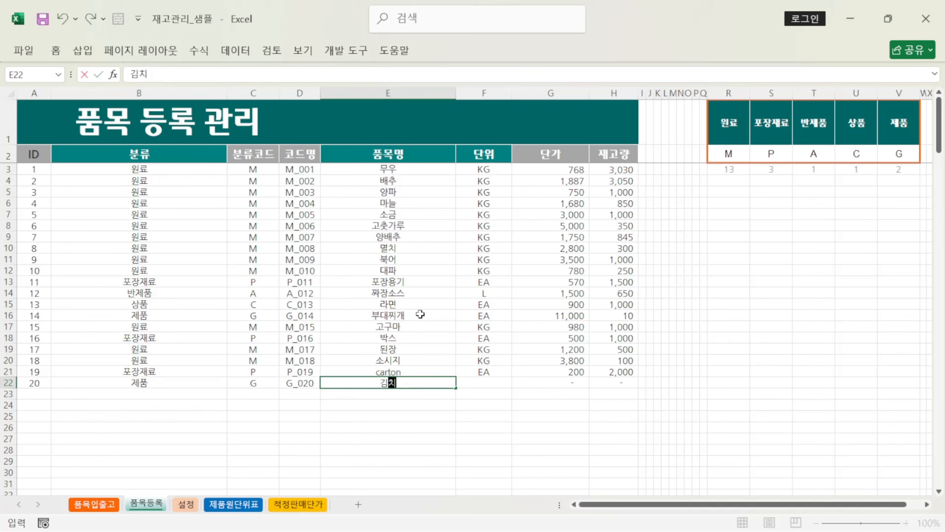
pyautogui.write('ㅉ찌개')
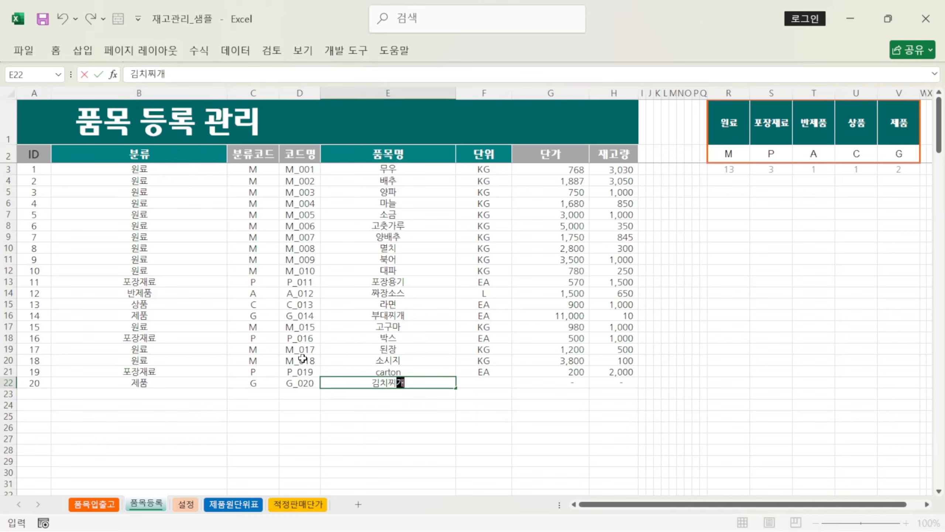
pyautogui.click(473, 380)
pyautogui.click(516, 382)
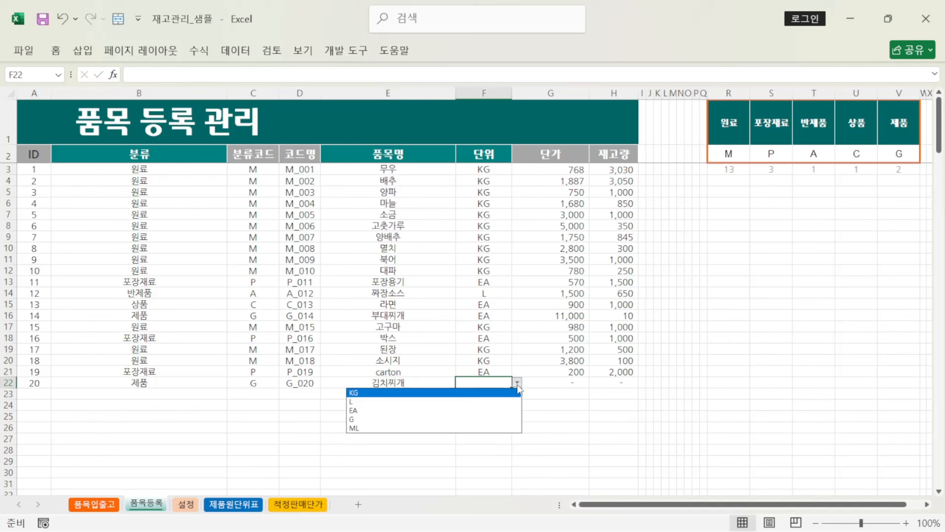
pyautogui.click(489, 410)
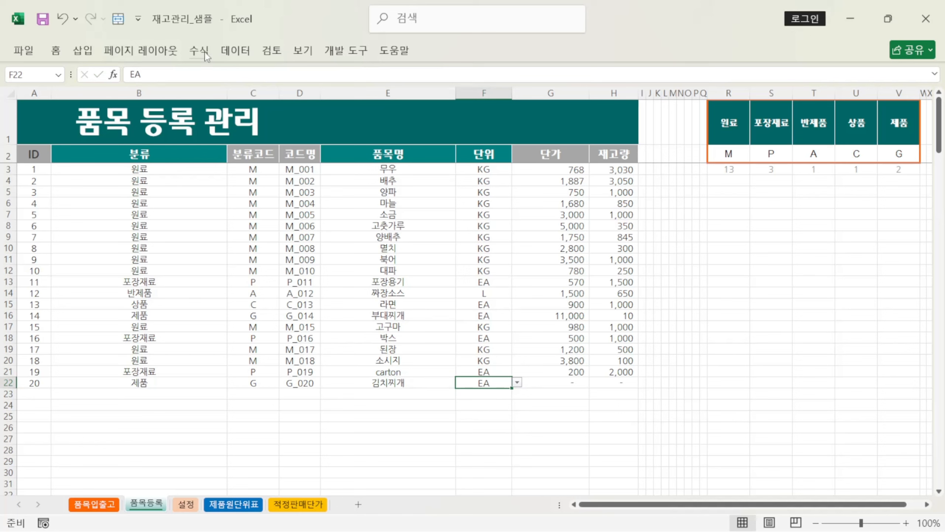
# Step: Check the list source in the data validation settings of unit cell F22 and close them
pyautogui.click(237, 52)
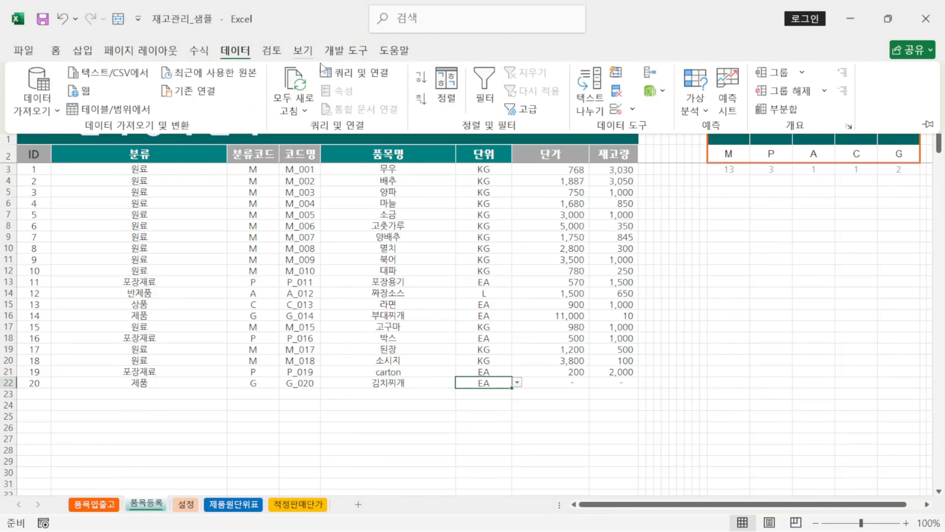
pyautogui.click(623, 112)
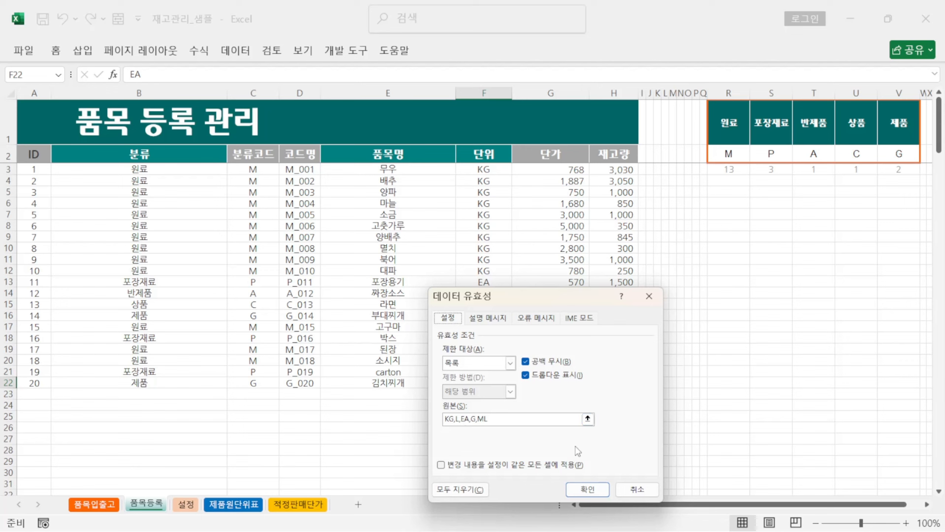
pyautogui.click(595, 491)
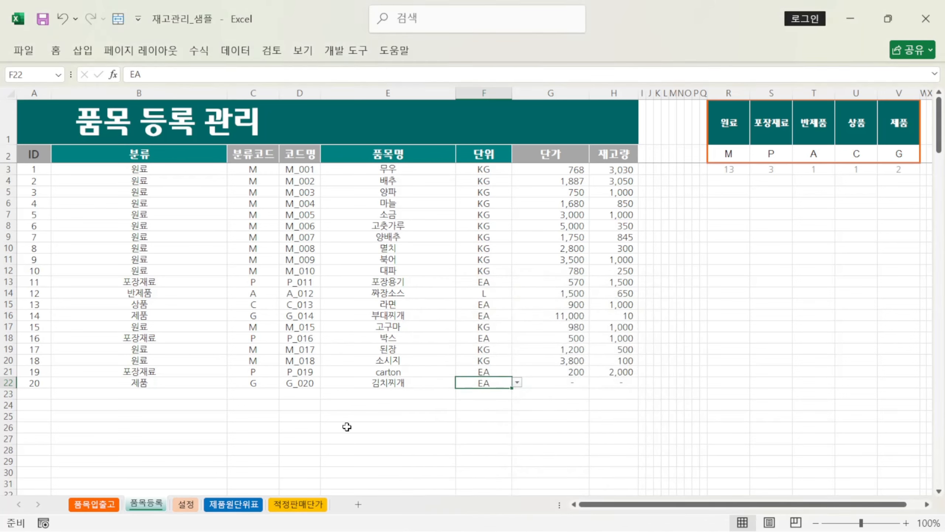
# Step: Point out the input cells of the new row: category B22, item name E22 and unit F22
pyautogui.click(163, 382)
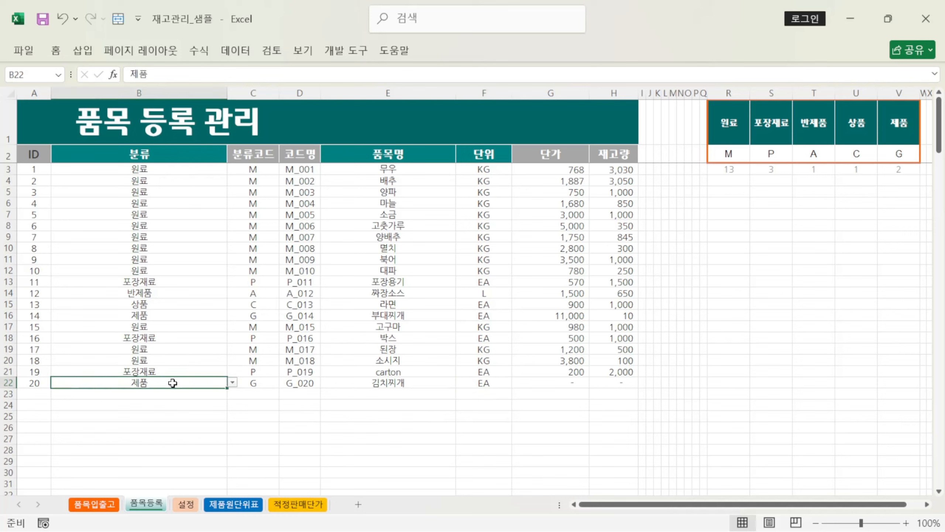
pyautogui.click(428, 381)
pyautogui.click(502, 382)
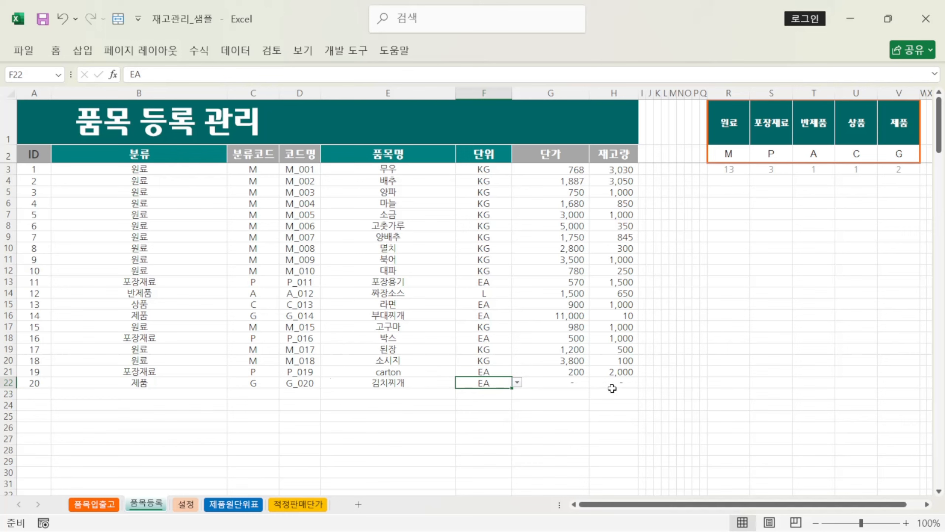
# Step: Examine the IFERROR/HLOOKUP formula in C22 that derives the category code, leaving it as it is
pyautogui.click(259, 384)
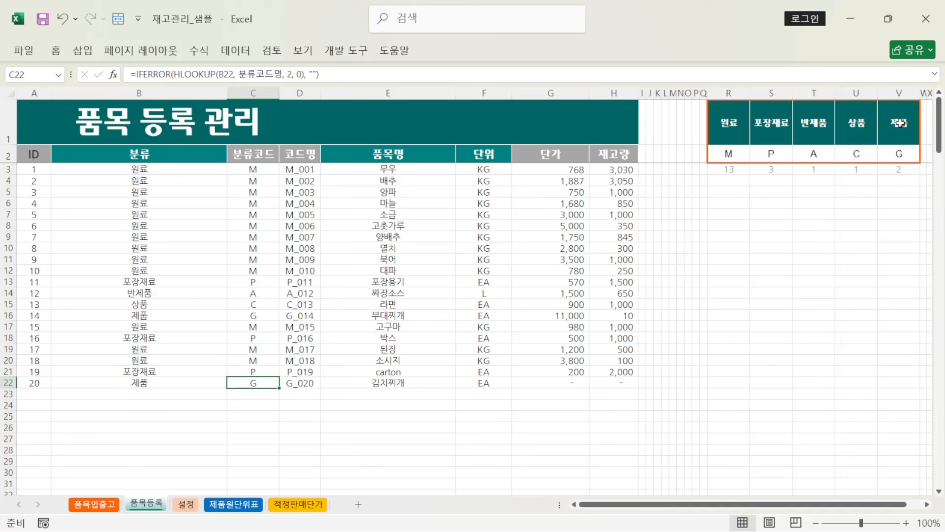
pyautogui.click(257, 73)
pyautogui.click(58, 74)
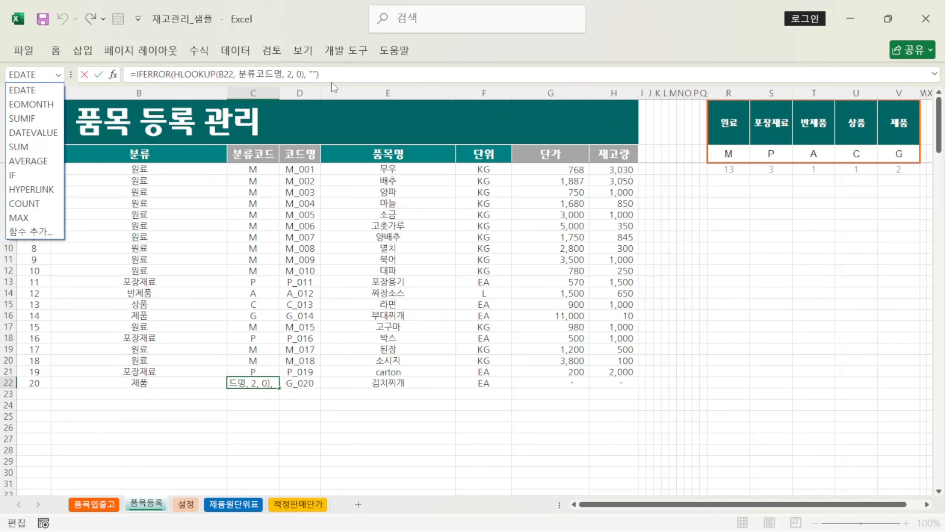
pyautogui.click(97, 77)
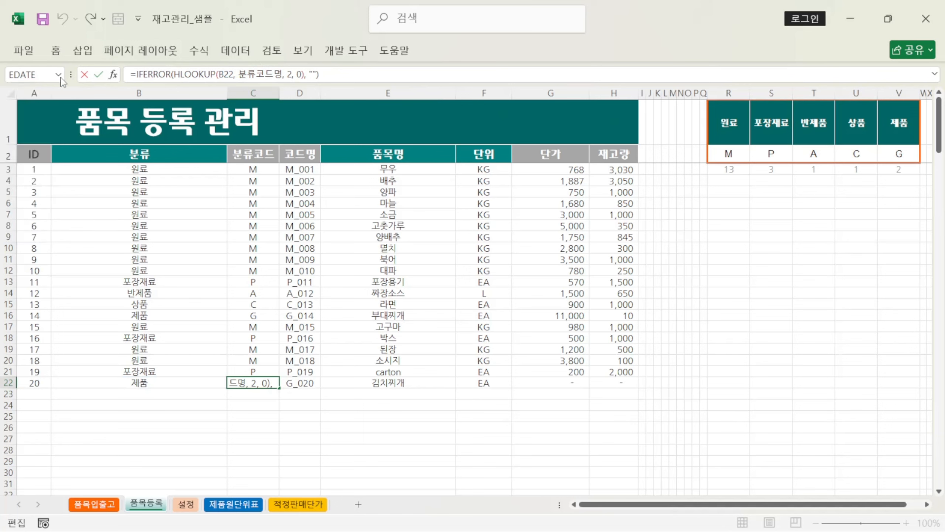
pyautogui.click(60, 77)
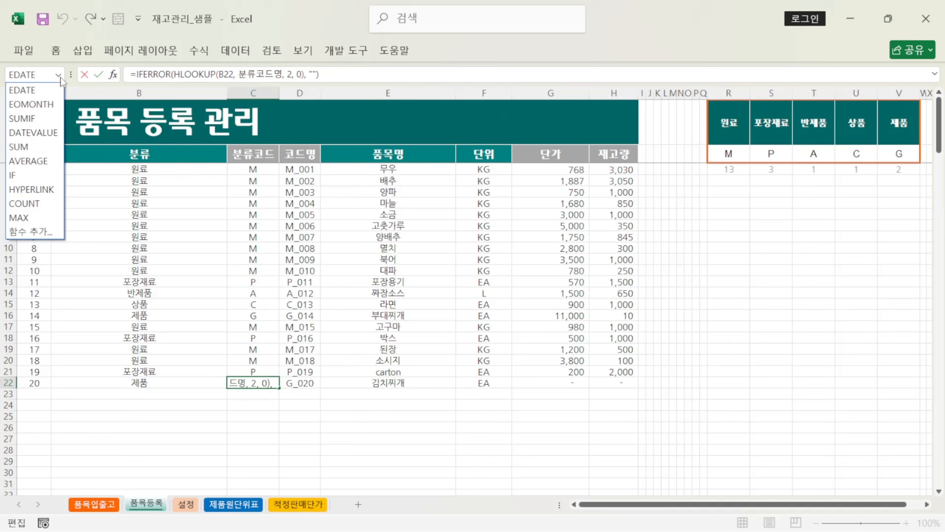
pyautogui.click(98, 77)
pyautogui.click(99, 77)
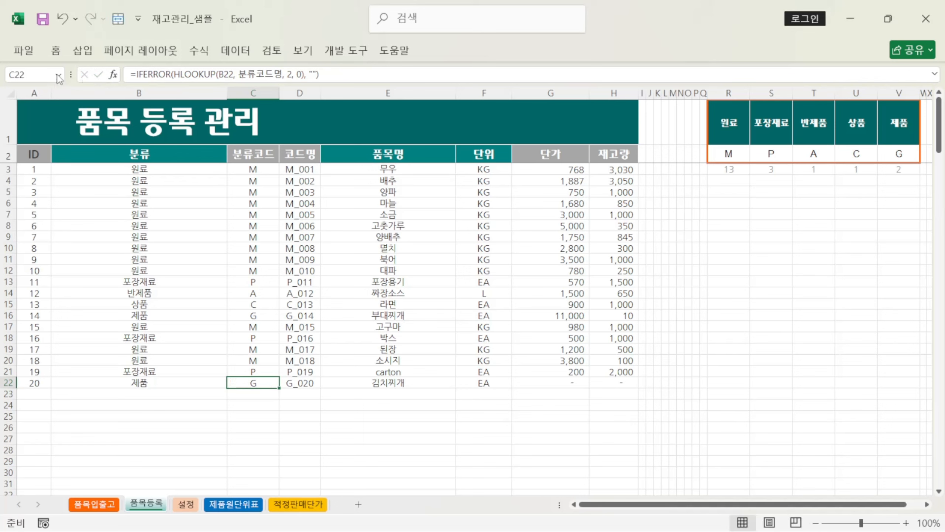
# Step: Go to the named range 분류코드명 and inspect its 제품 header cell V1 and code cell V2
pyautogui.click(58, 75)
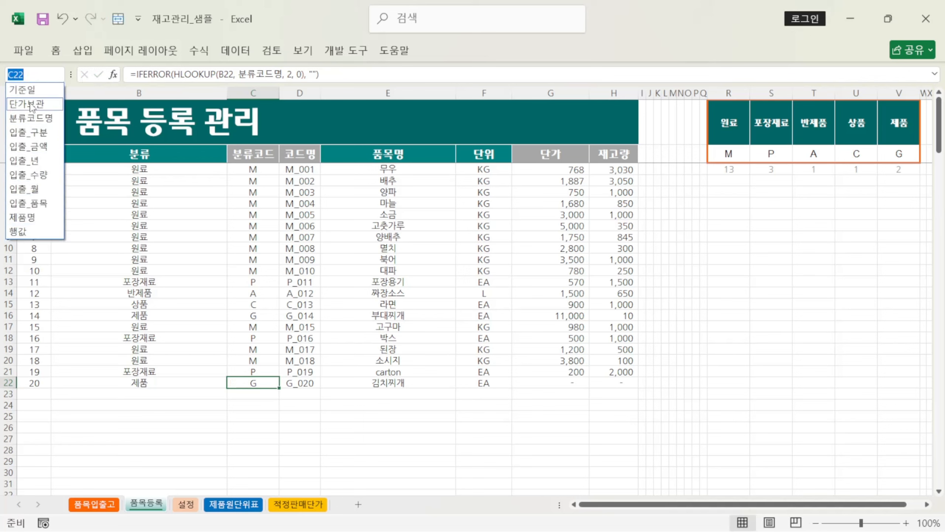
pyautogui.click(36, 118)
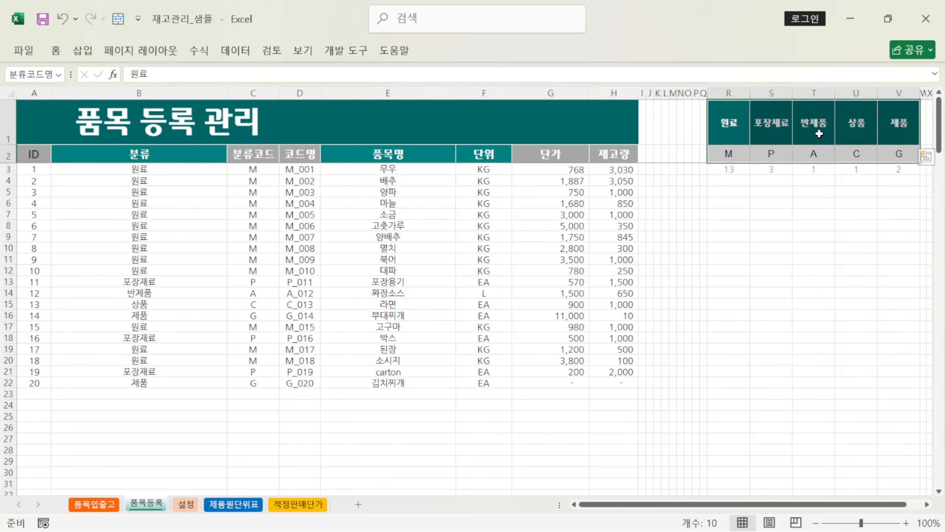
pyautogui.moveTo(899, 121)
pyautogui.mouseDown()
pyautogui.moveTo(907, 154)
pyautogui.moveTo(907, 121)
pyautogui.mouseUp()
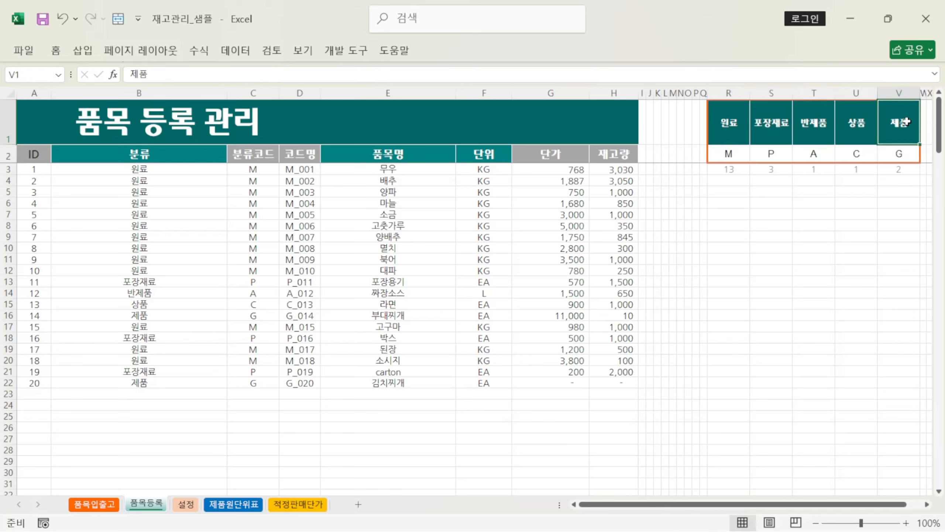
pyautogui.click(904, 153)
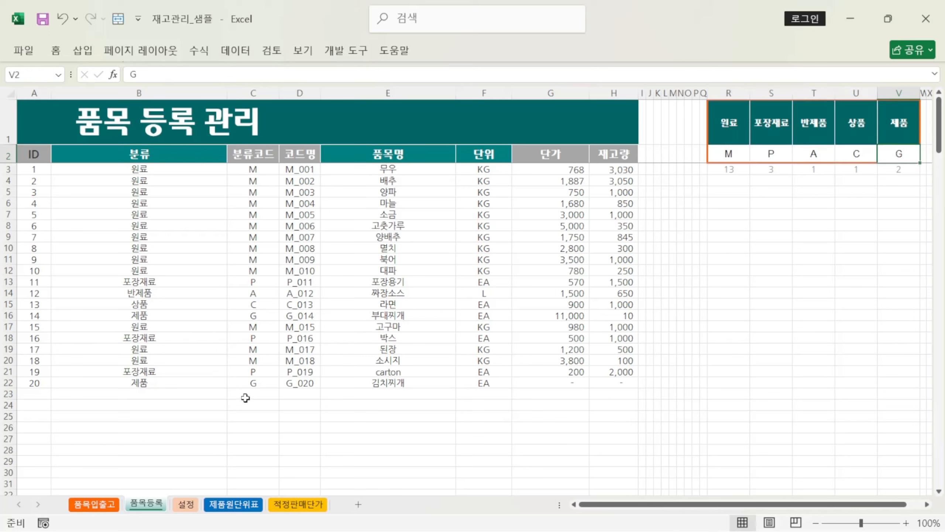
# Step: Examine how the formula in D22 joins the category code, underscore and three-digit ID, keeping it as it is
pyautogui.click(303, 384)
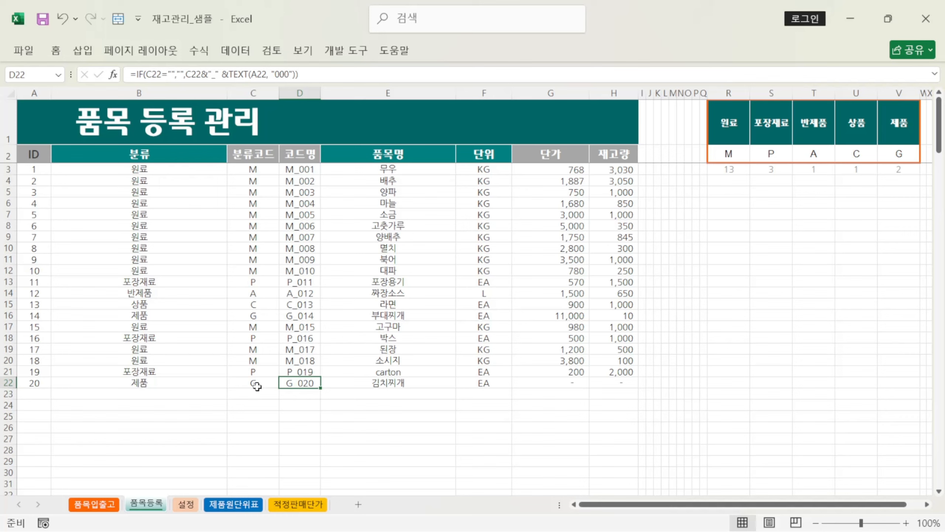
pyautogui.doubleClick(204, 75)
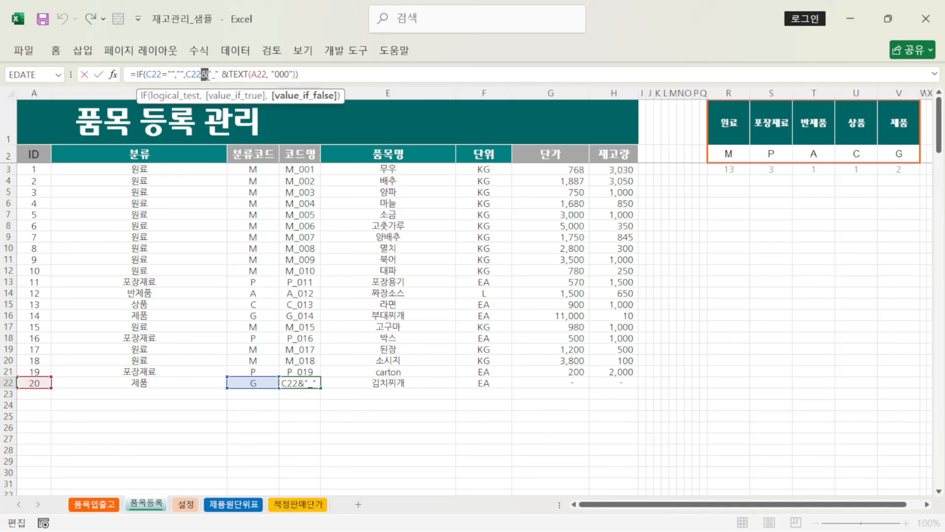
pyautogui.click(216, 76)
pyautogui.doubleClick(225, 74)
pyautogui.click(98, 74)
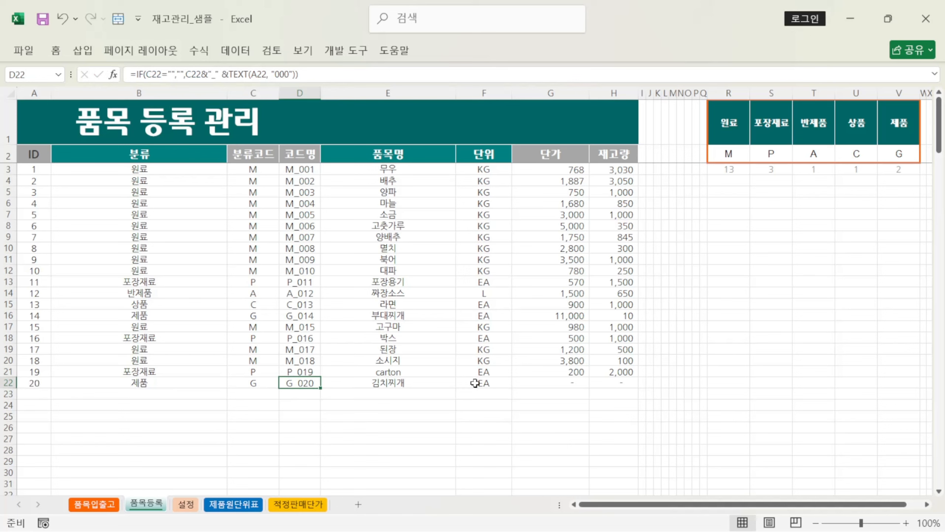
# Step: Examine the unit price formula in G22, including the 입출_금액 and 입출_수량 SUMIFS parts and their division, keeping it as it is
pyautogui.click(548, 382)
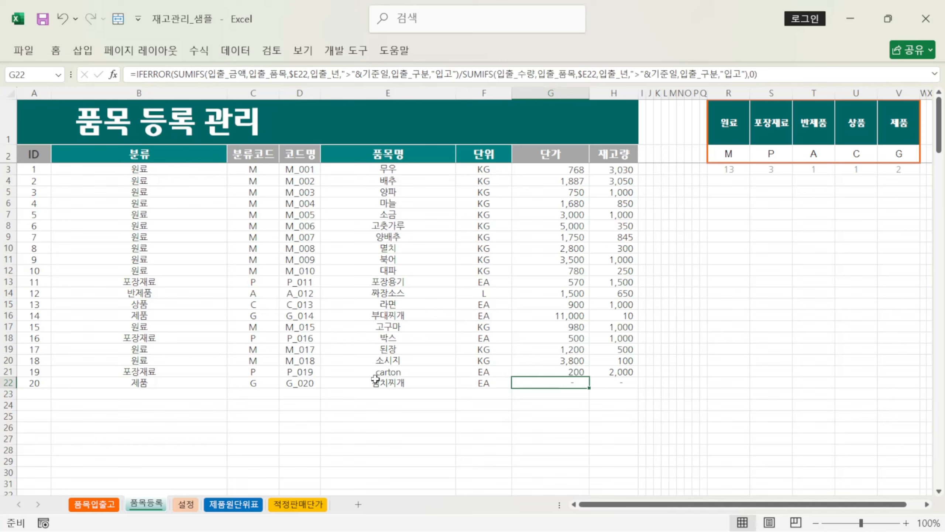
pyautogui.click(613, 383)
pyautogui.click(565, 385)
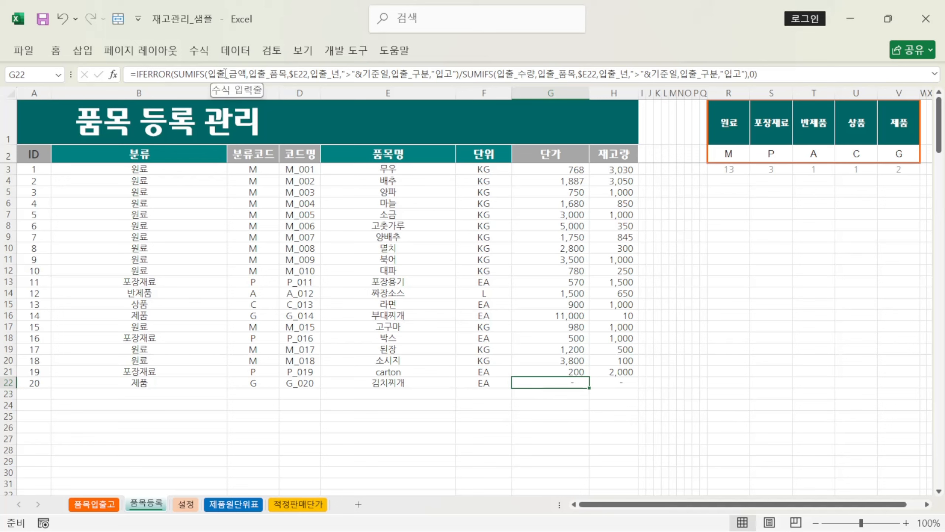
pyautogui.click(211, 74)
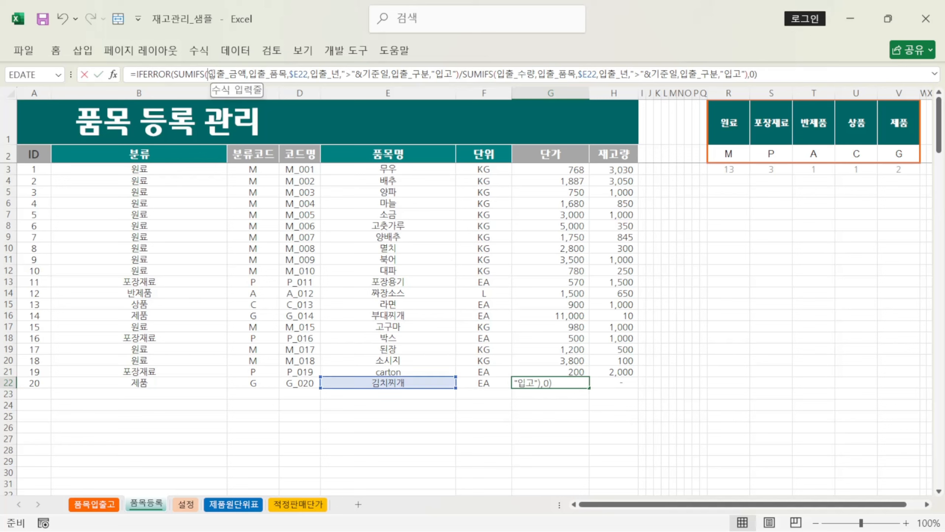
pyautogui.moveTo(207, 75); pyautogui.dragTo(256, 74)
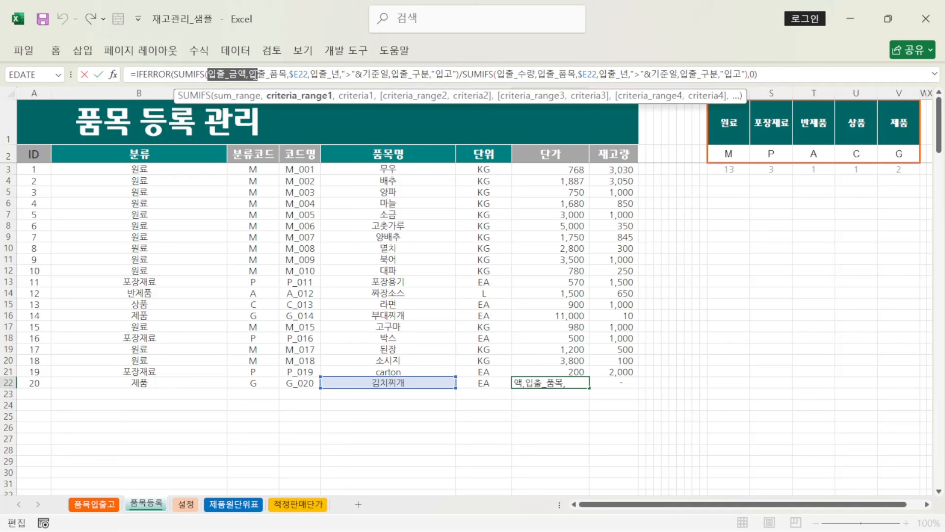
pyautogui.click(502, 72)
pyautogui.moveTo(511, 74); pyautogui.dragTo(535, 73)
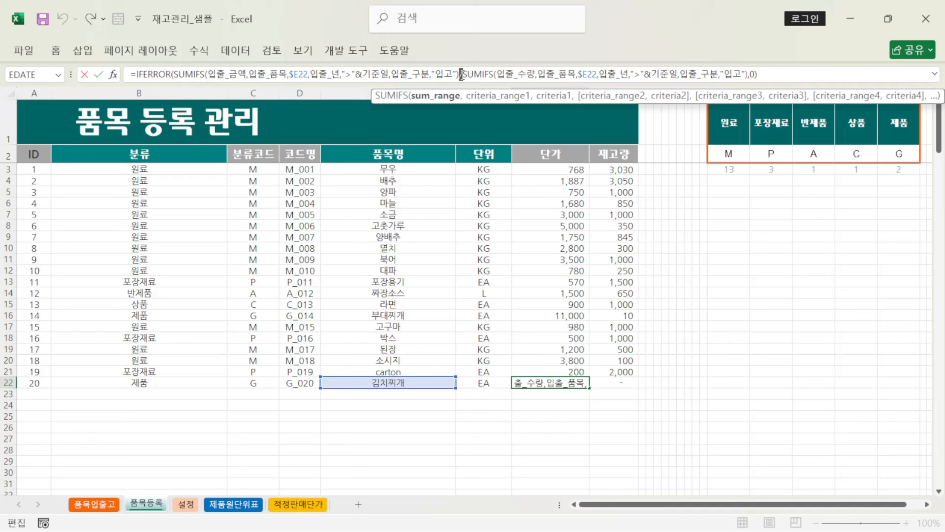
pyautogui.write('/')
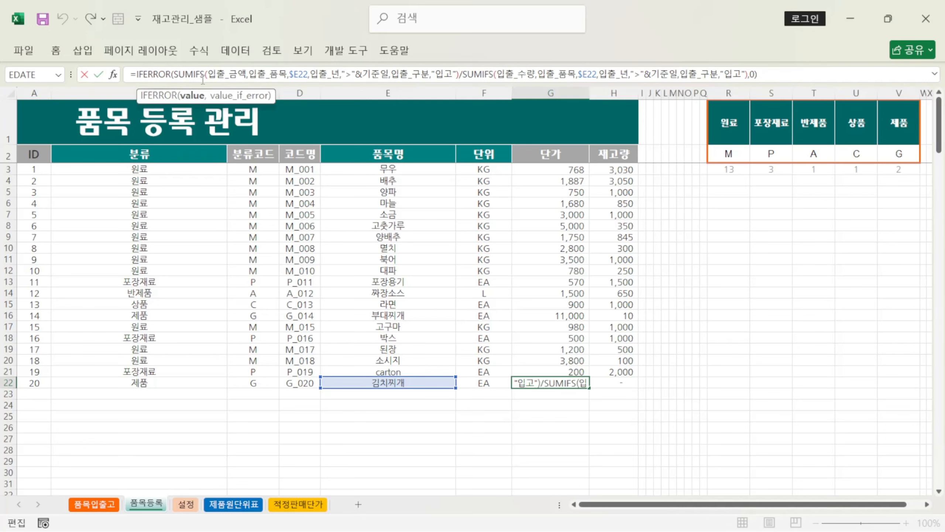
pyautogui.click(227, 75)
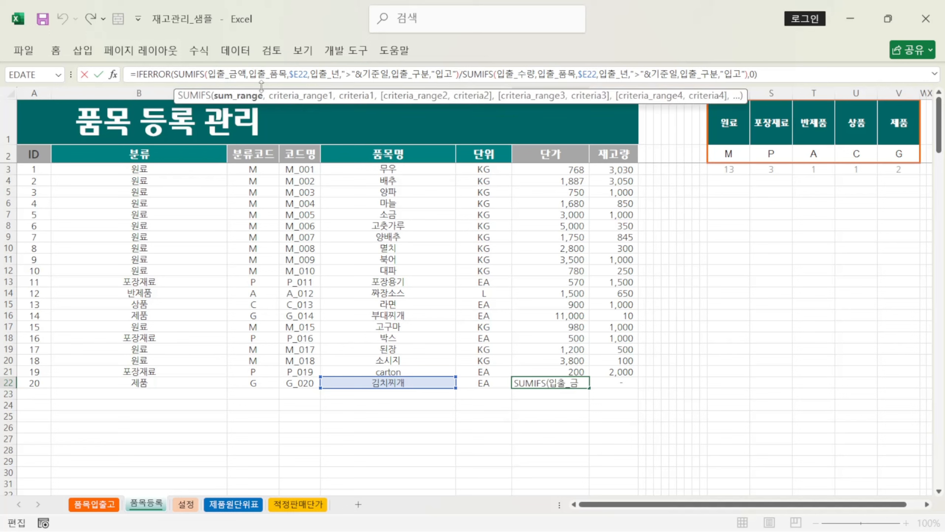
pyautogui.click(98, 76)
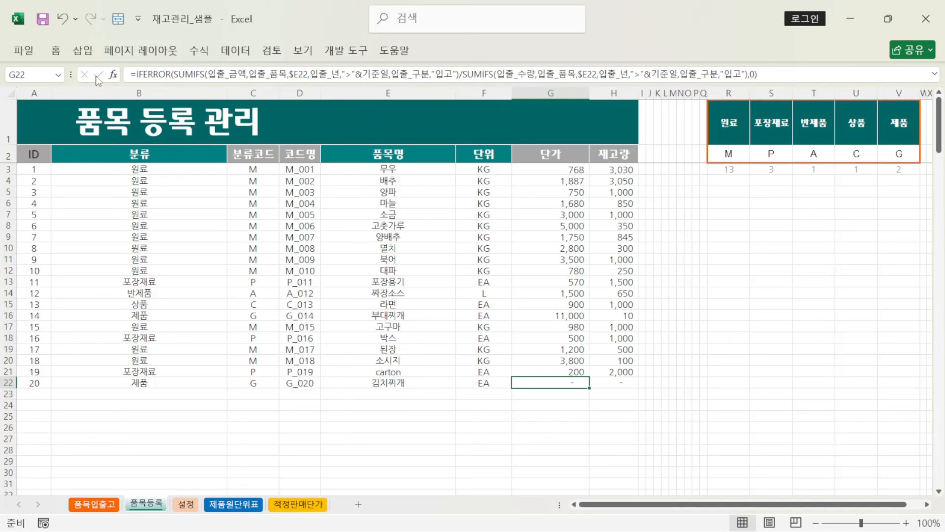
# Step: Go to the named range 입출_금액 and check which column it covers on the 품목입출고 sheet
pyautogui.click(58, 75)
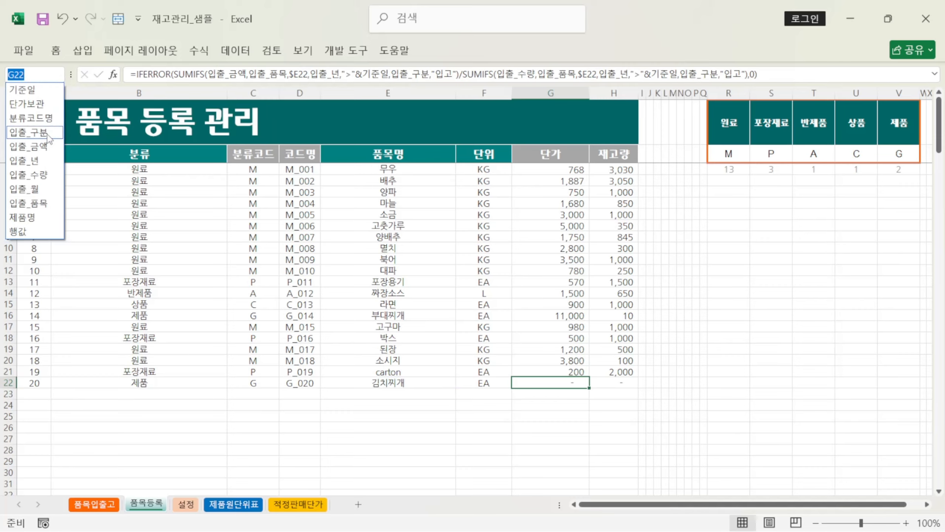
pyautogui.click(44, 146)
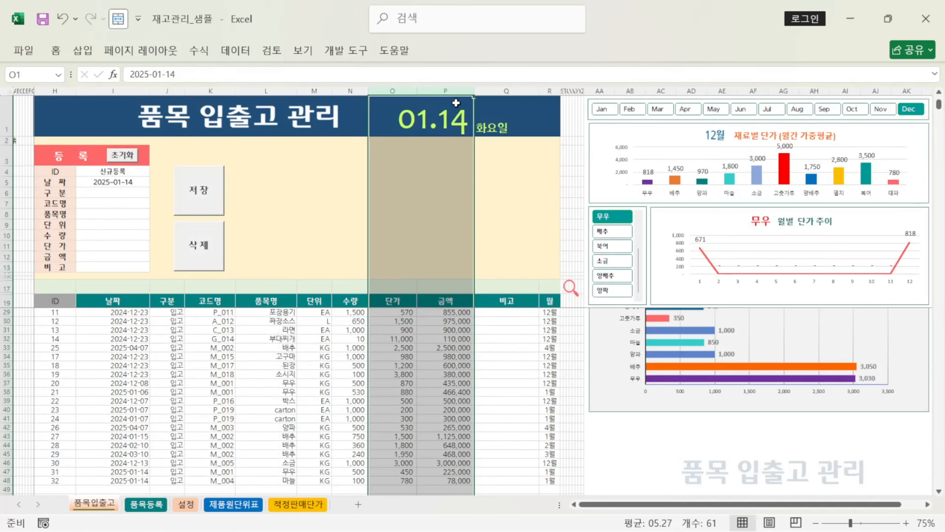
pyautogui.click(43, 74)
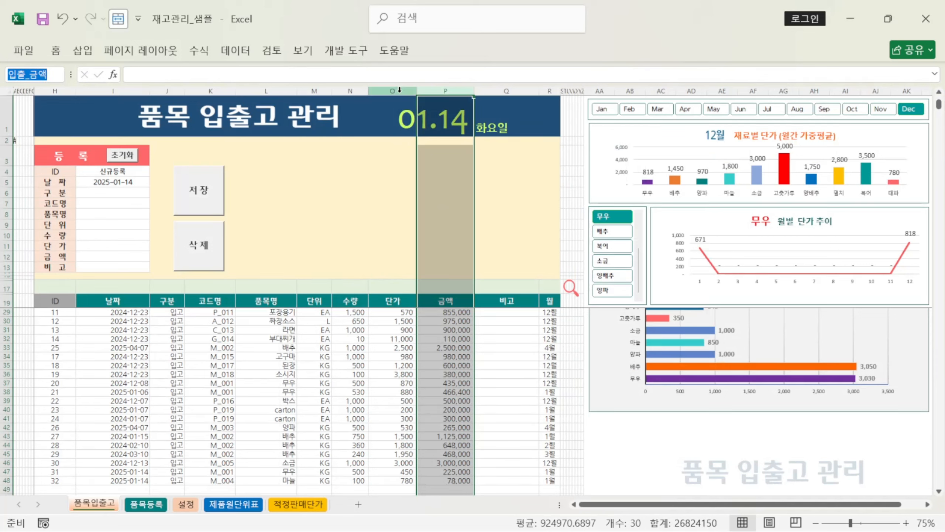
pyautogui.moveTo(399, 90); pyautogui.dragTo(436, 92)
pyautogui.click(412, 183)
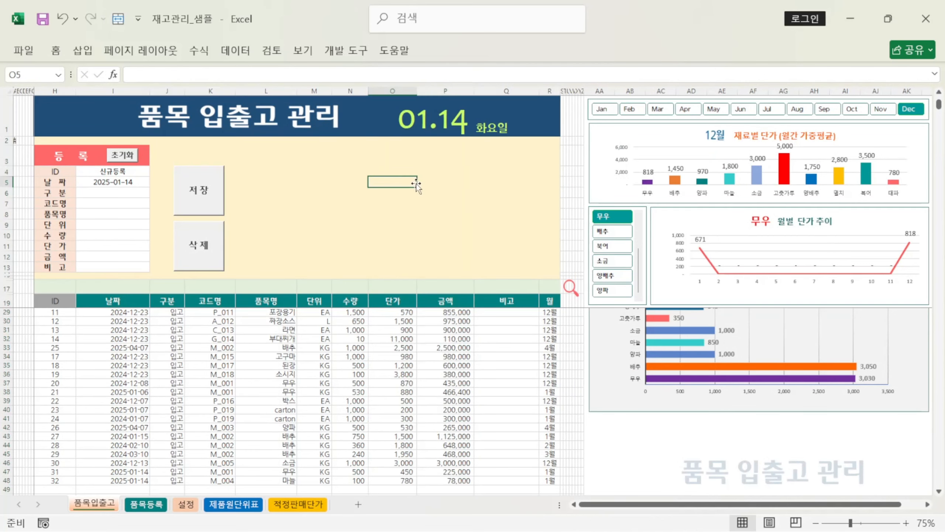
# Step: Inspect column P on the 품목입출고 sheet as the 입출_금액 range and return to the 품목등록 sheet
pyautogui.click(405, 118)
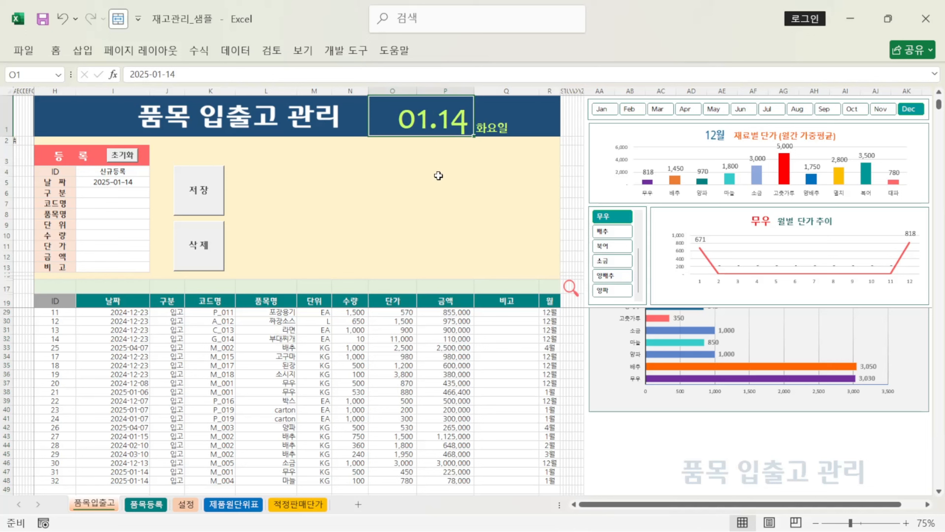
pyautogui.click(454, 90)
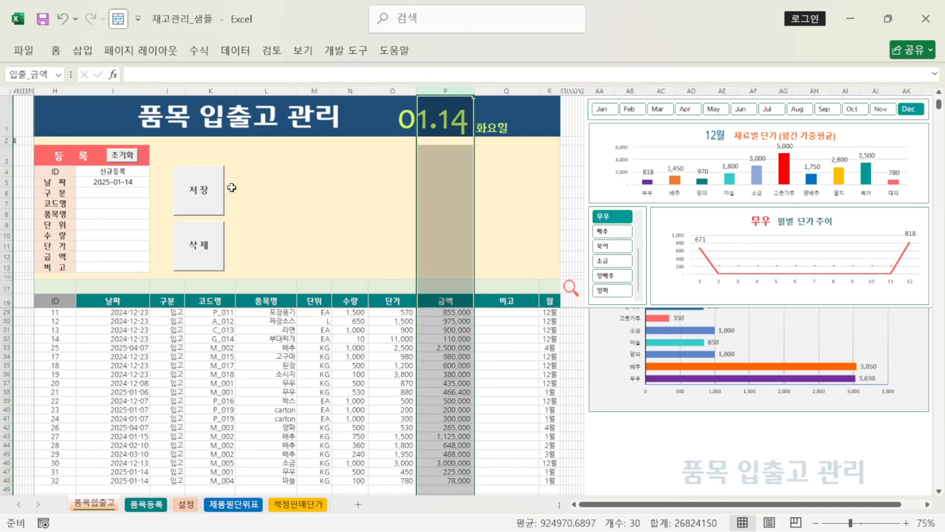
pyautogui.click(150, 503)
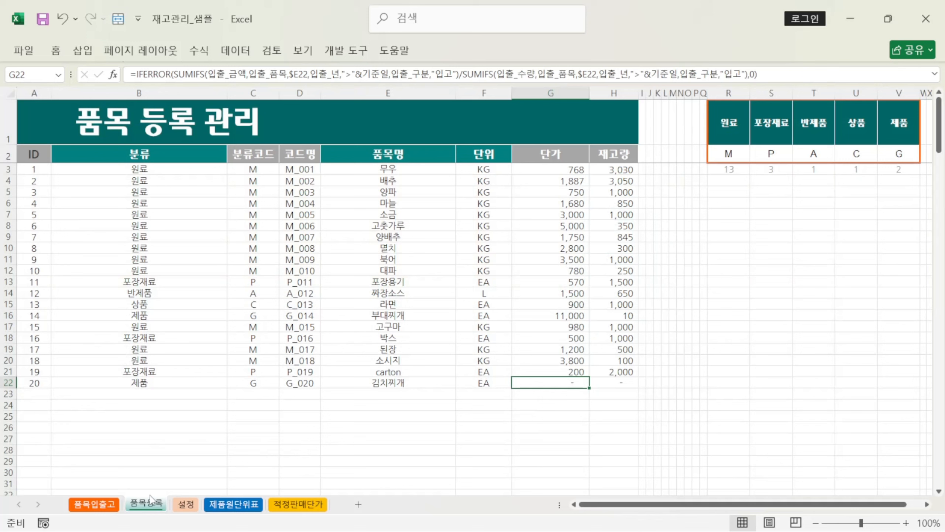
pyautogui.click(271, 76)
pyautogui.click(58, 76)
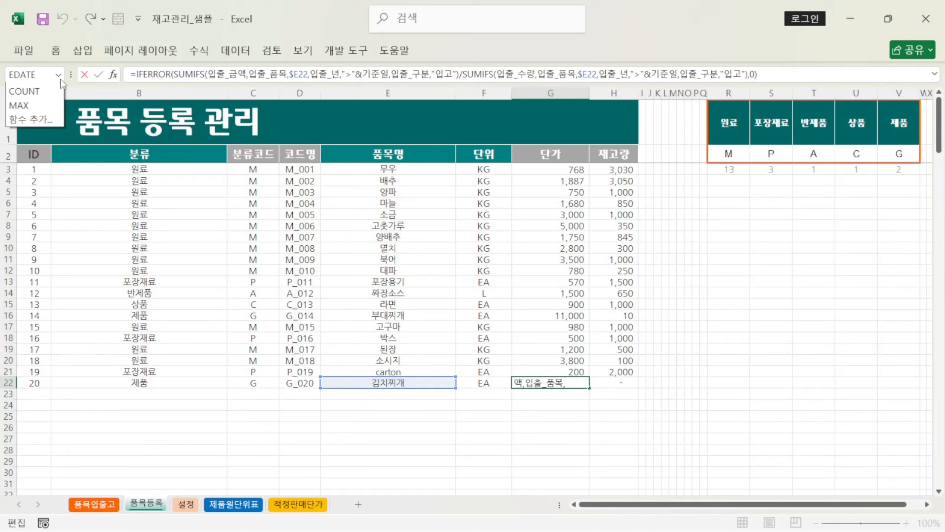
pyautogui.press('Escape')
pyautogui.press('Escape')
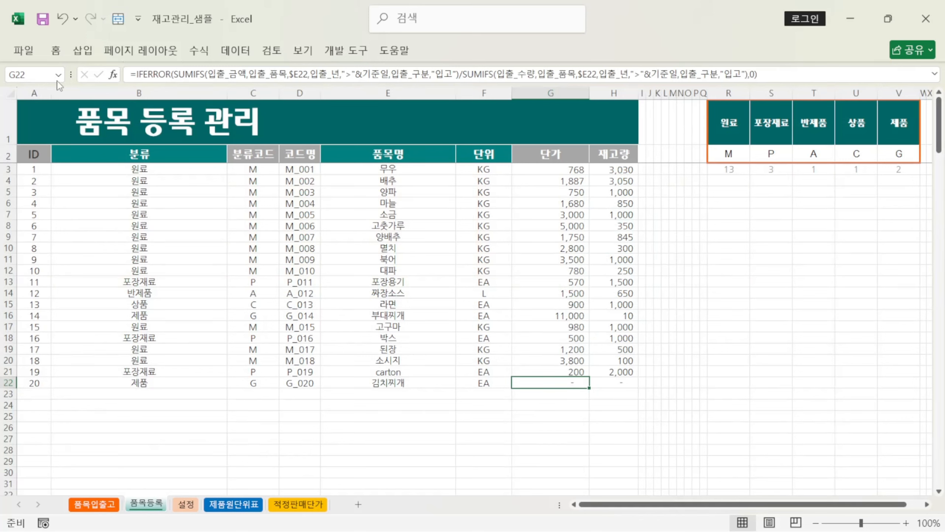
# Step: Go to the named ranges 입출_품목, 입출_구분 and 입출_년 in turn and check which columns they cover
pyautogui.click(58, 76)
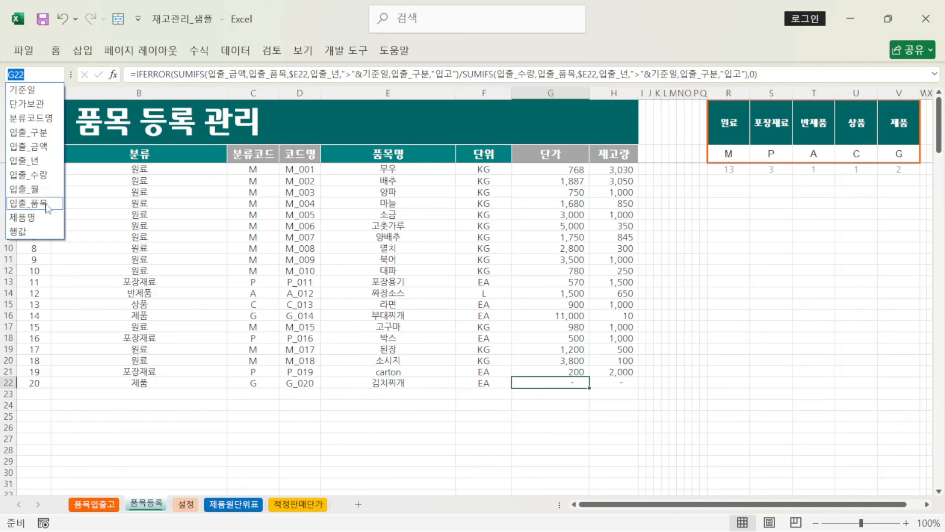
pyautogui.click(28, 208)
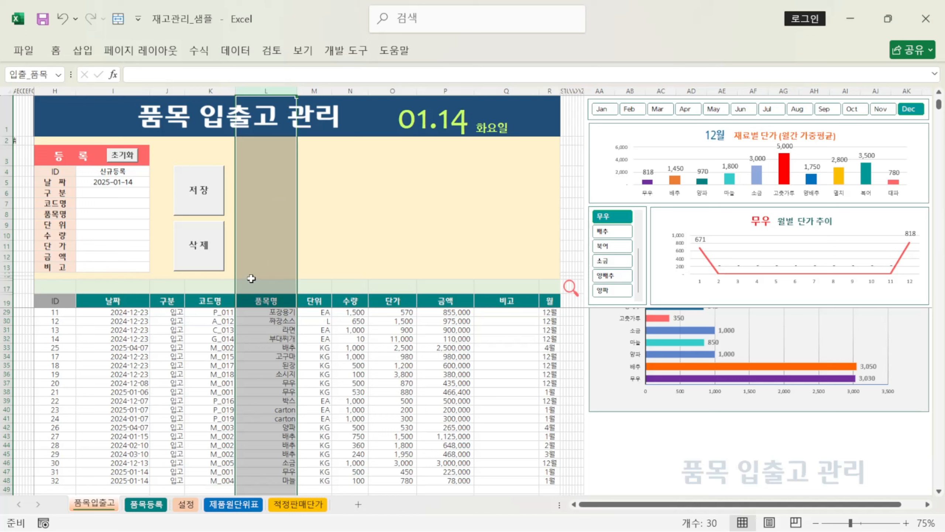
pyautogui.click(58, 75)
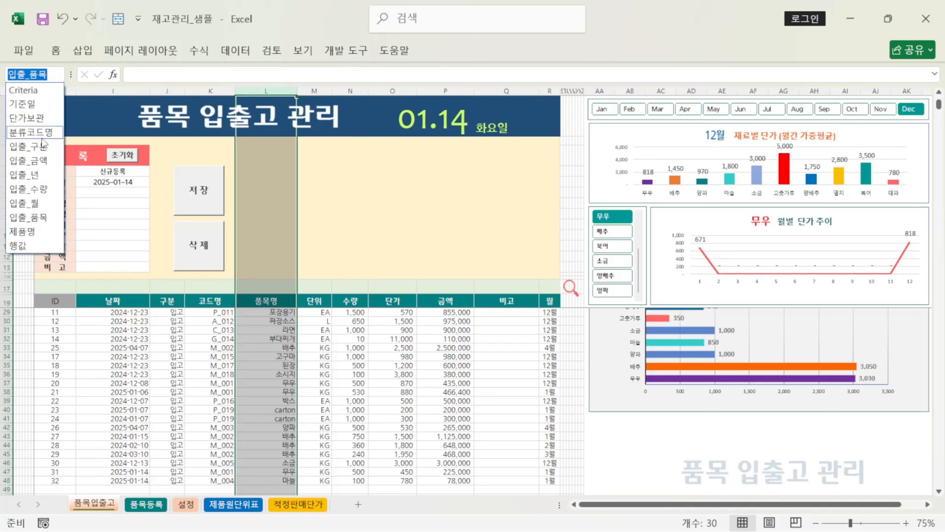
pyautogui.click(52, 149)
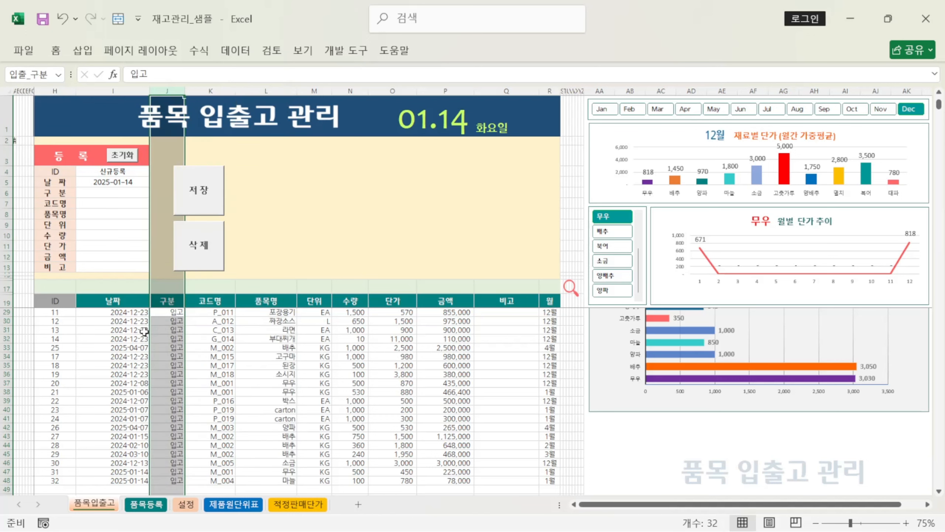
pyautogui.click(58, 75)
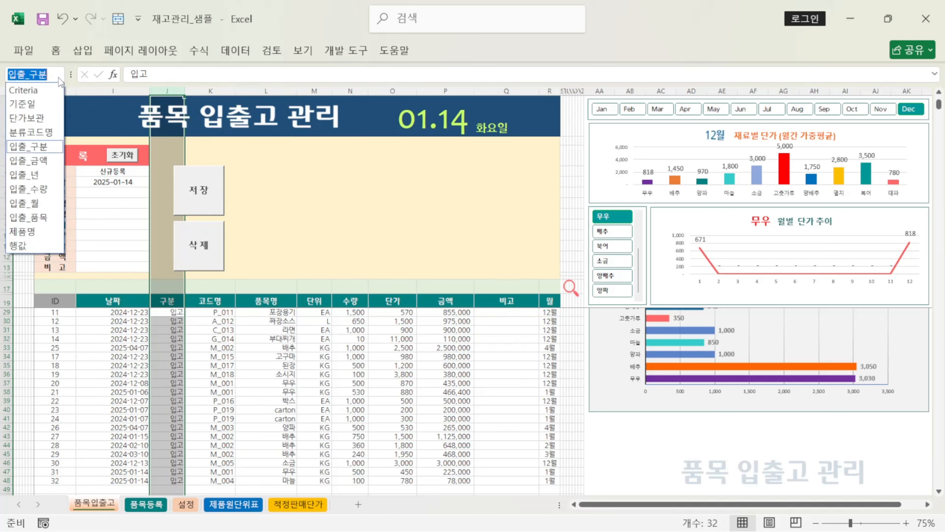
pyautogui.click(51, 180)
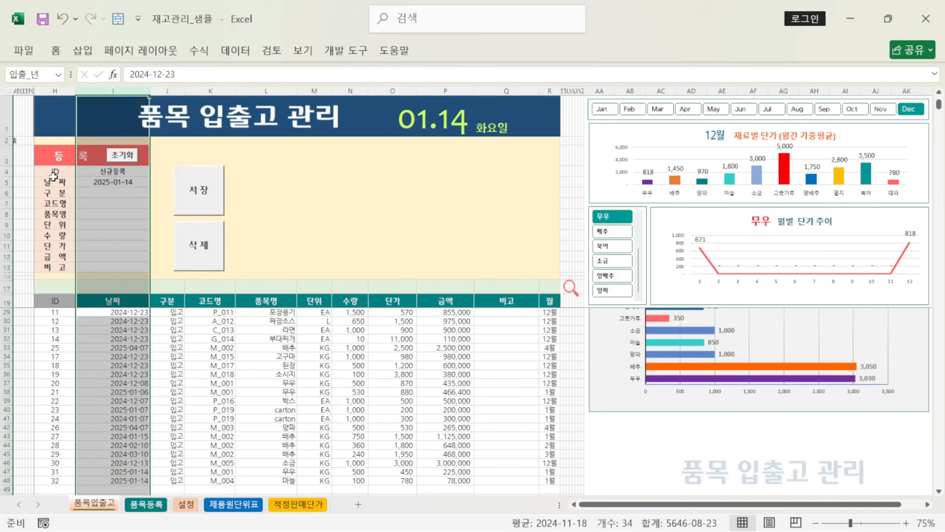
# Step: Check which columns the named ranges 입출_수량 and 입출_품목 cover and return to the 품목등록 sheet
pyautogui.click(58, 76)
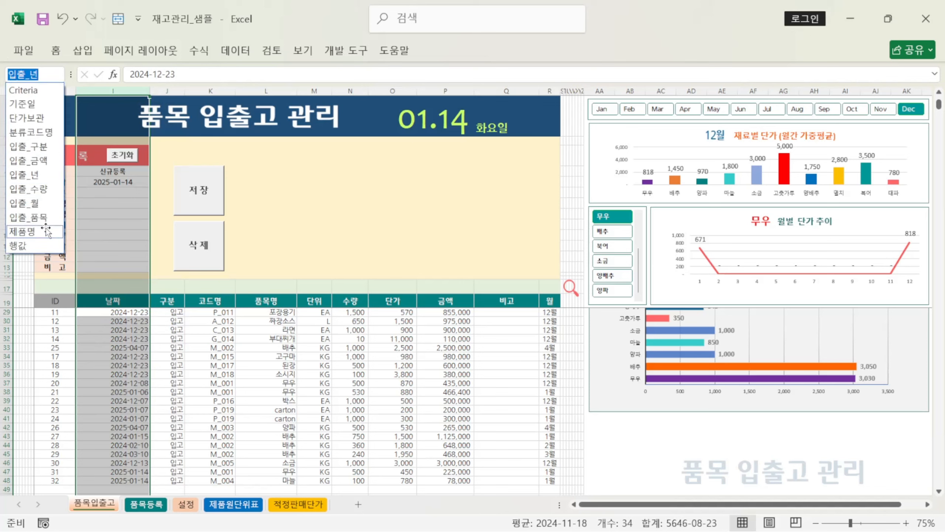
pyautogui.click(36, 189)
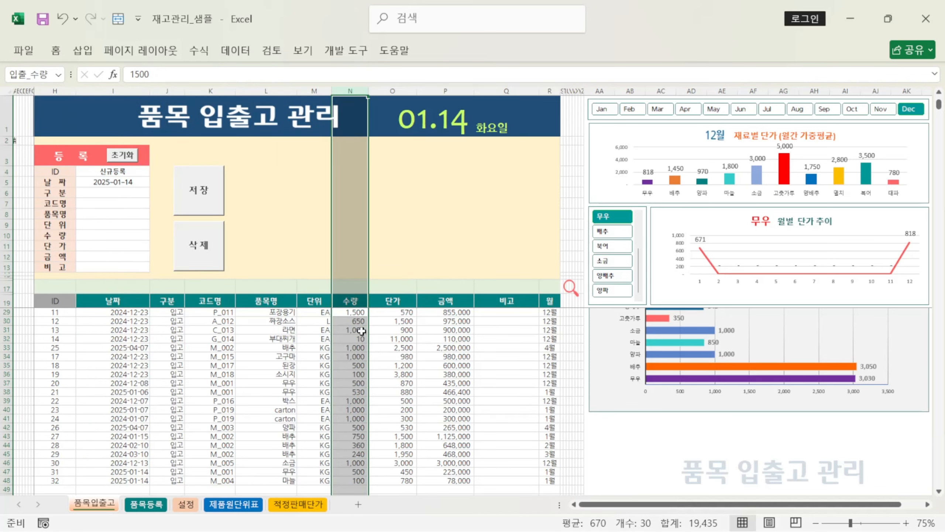
pyautogui.click(59, 76)
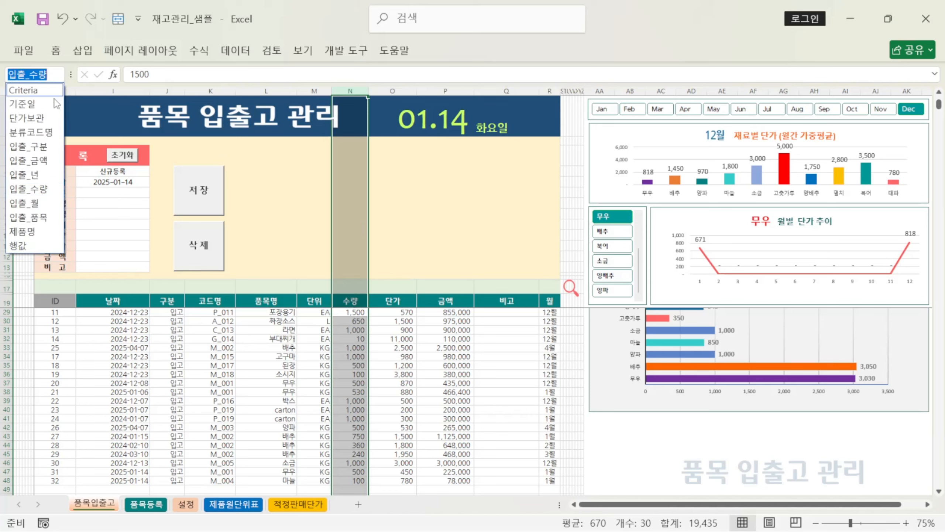
pyautogui.click(44, 217)
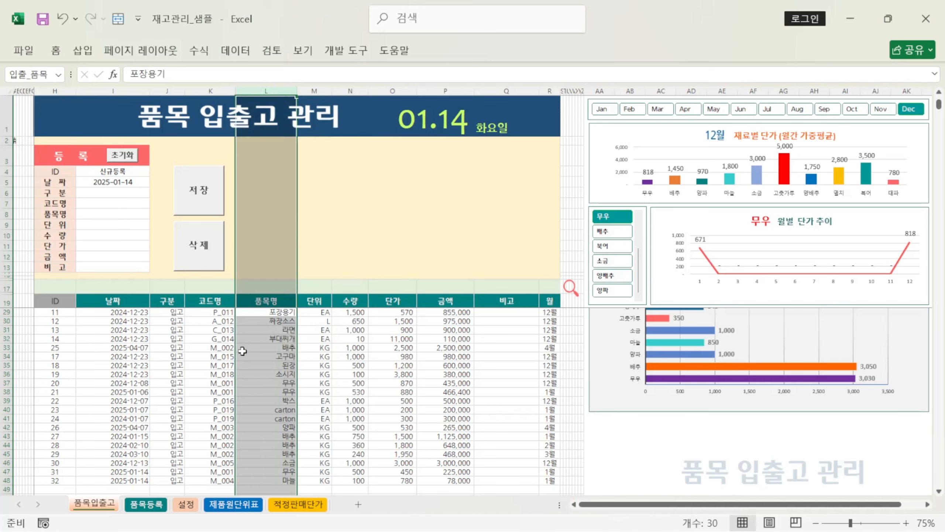
pyautogui.click(60, 75)
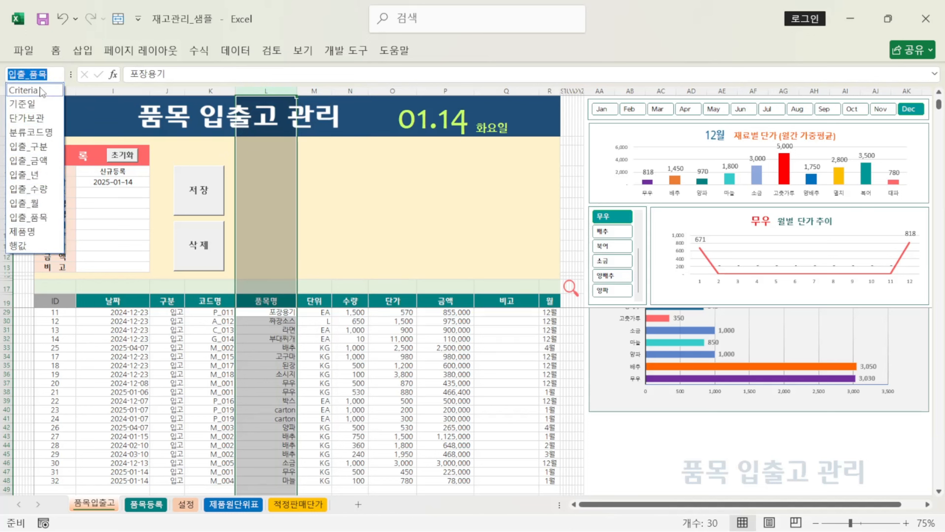
pyautogui.click(149, 500)
pyautogui.click(150, 503)
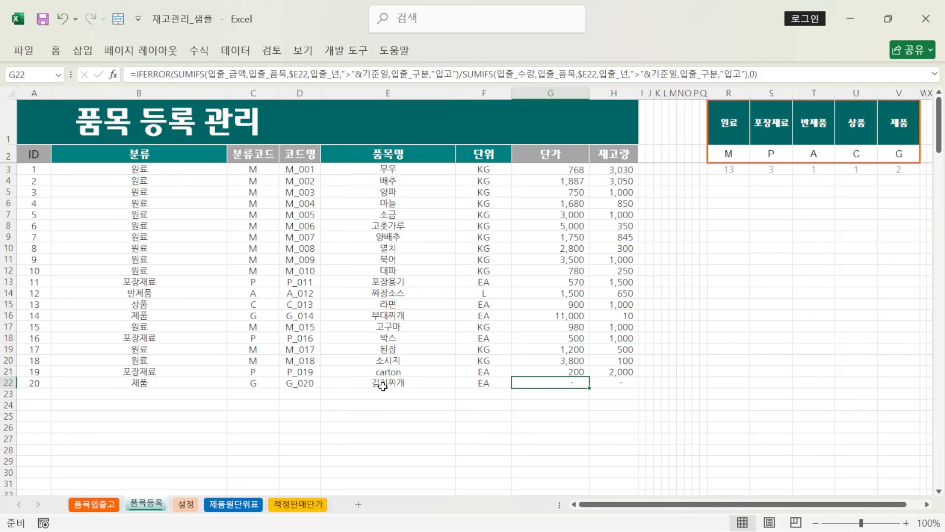
# Step: Examine the 김치찌개 item in row 22 and the ">"&기준일 criterion in G22's unit price formula, keeping the formula as it is
pyautogui.click(7, 383)
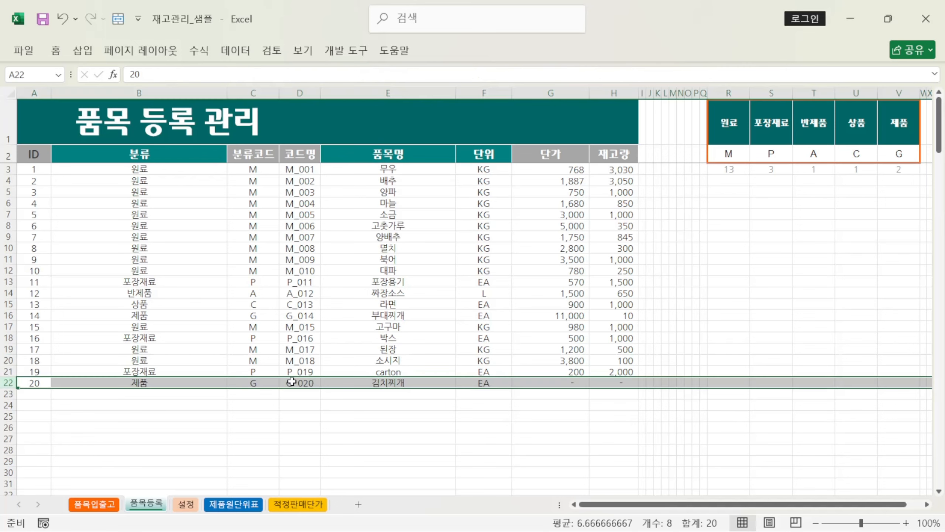
pyautogui.click(382, 384)
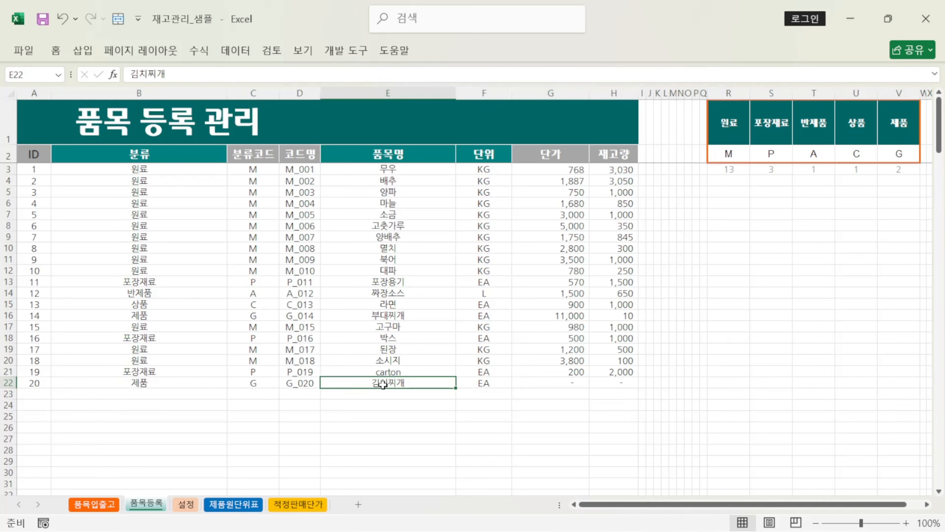
pyautogui.click(566, 385)
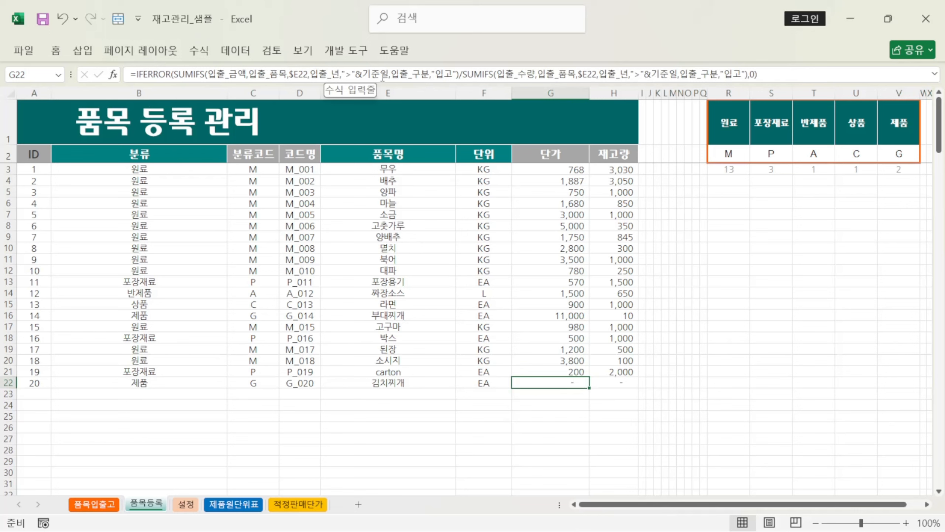
pyautogui.click(347, 74)
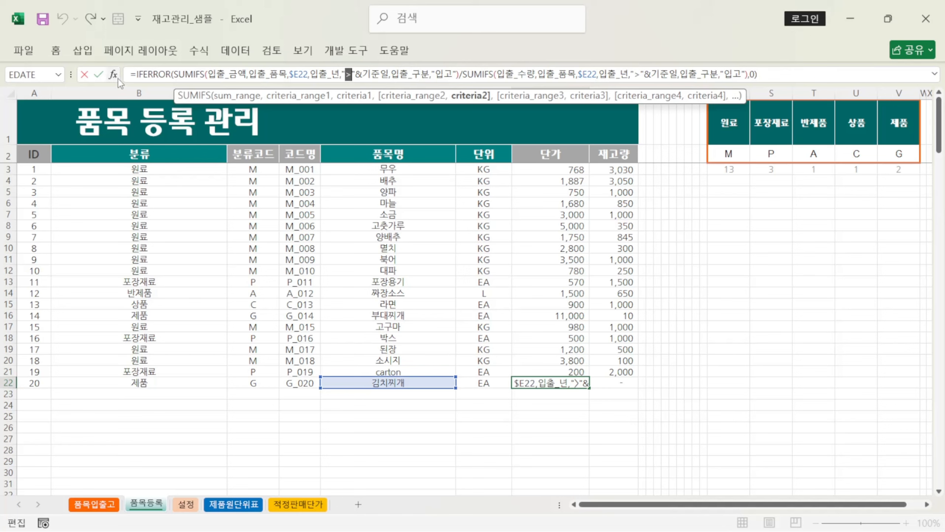
pyautogui.click(99, 74)
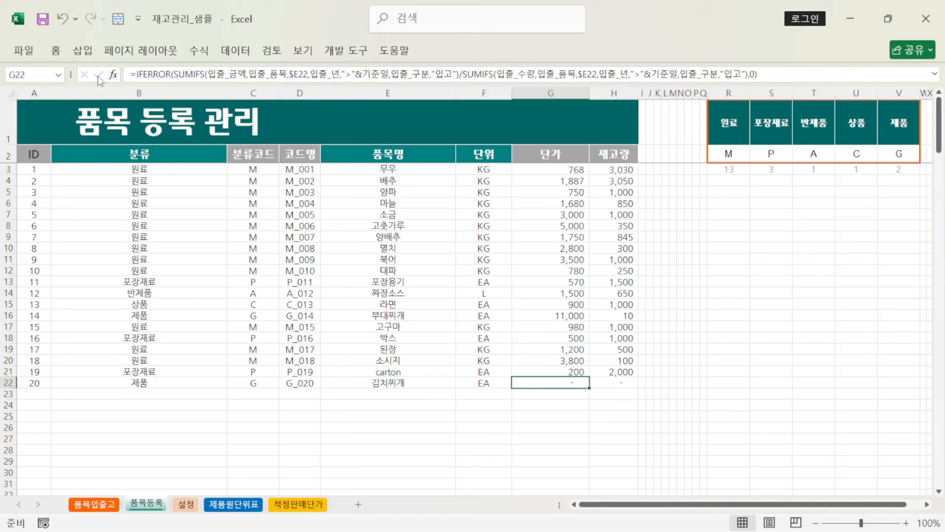
# Step: Go to the named range 기준일 on the 품목입출고 sheet and widen column A to inspect the date in A3
pyautogui.click(58, 75)
pyautogui.click(52, 91)
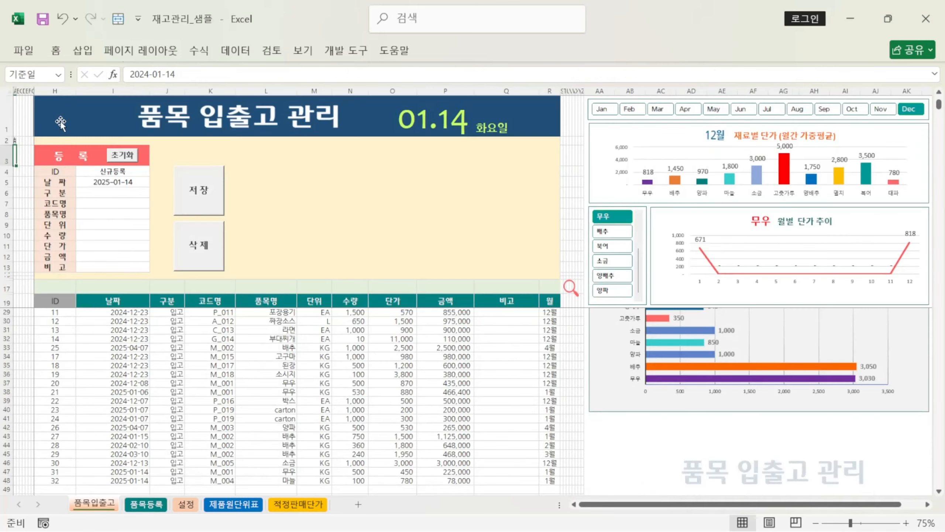
pyautogui.moveTo(15, 94); pyautogui.dragTo(48, 93)
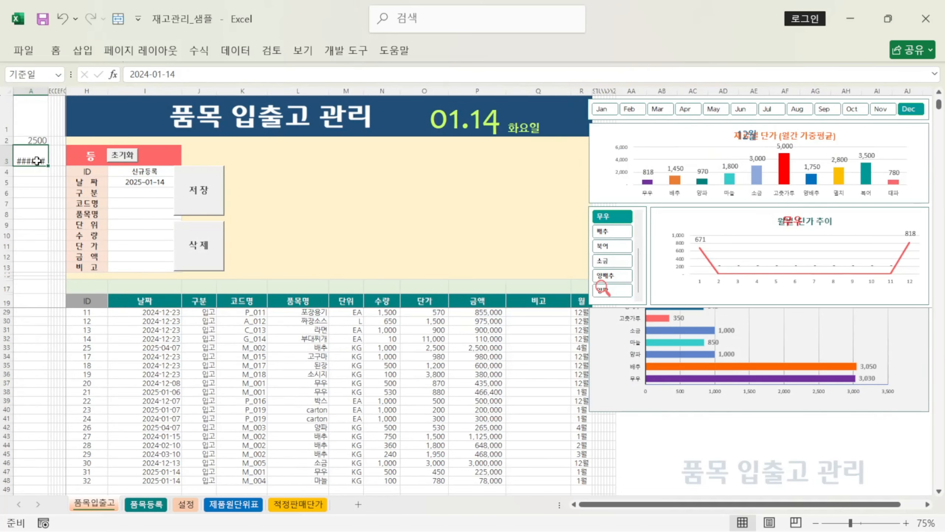
pyautogui.click(157, 75)
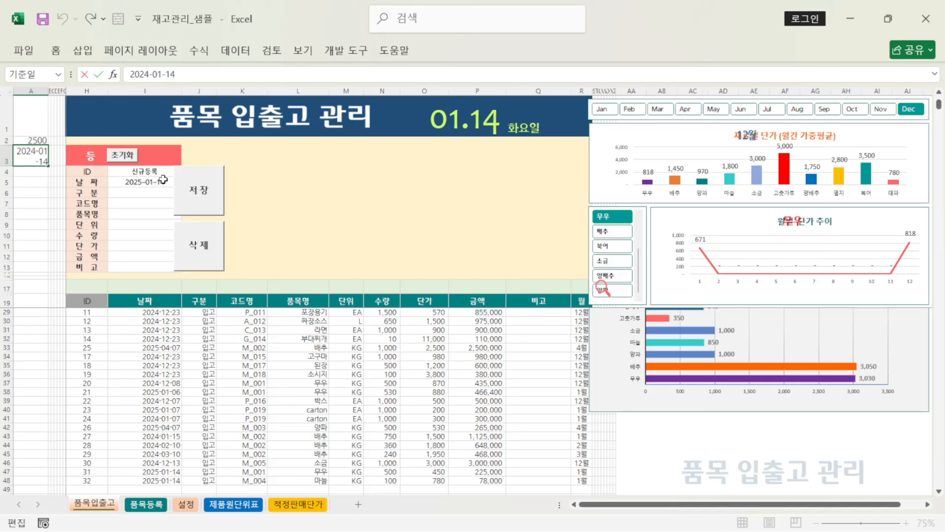
# Step: Compare the 날짜 column I with the reference date in A3 and inspect the 금액 column P
pyautogui.click(31, 91)
pyautogui.click(148, 91)
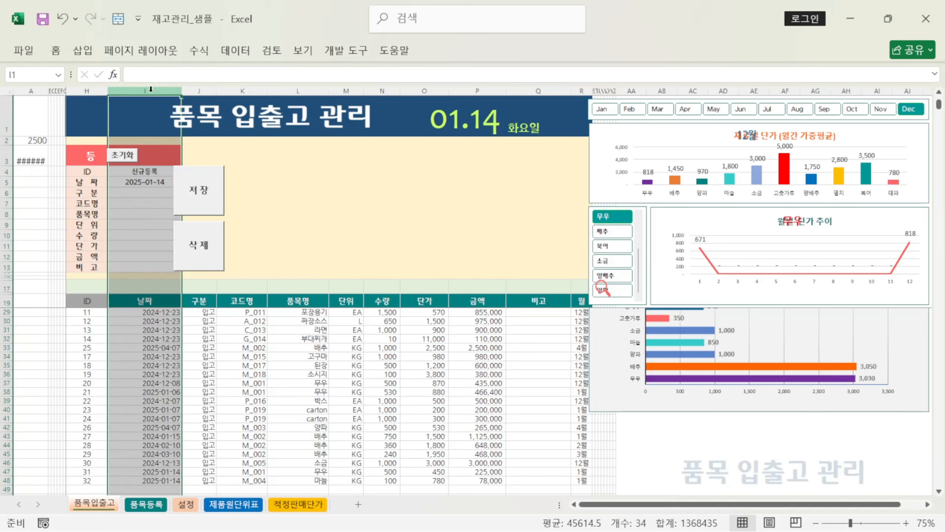
pyautogui.click(31, 164)
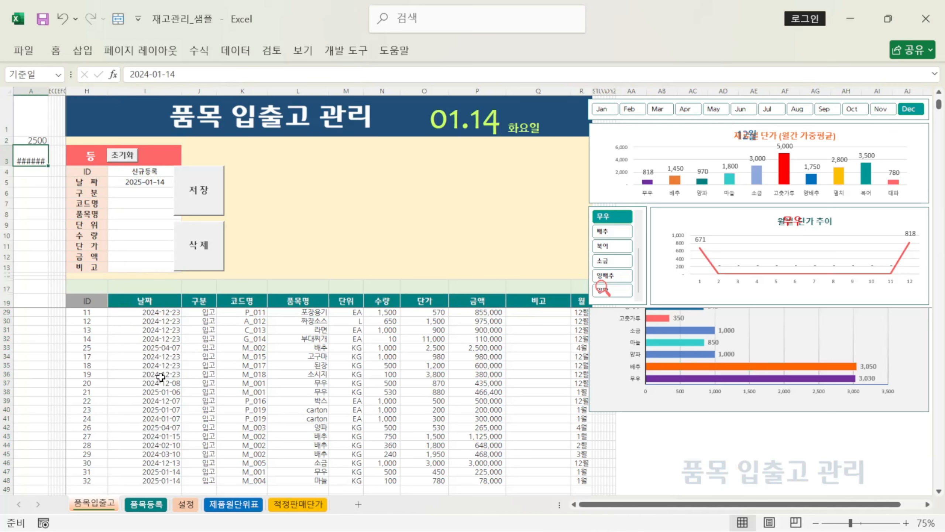
pyautogui.click(477, 91)
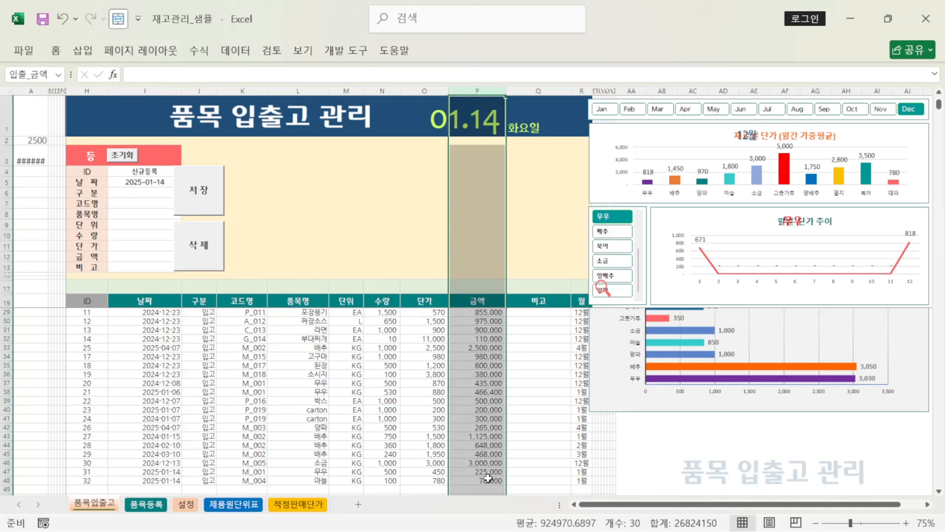
# Step: Undo the widening of column A on the 품목입출고 sheet
pyautogui.click(33, 91)
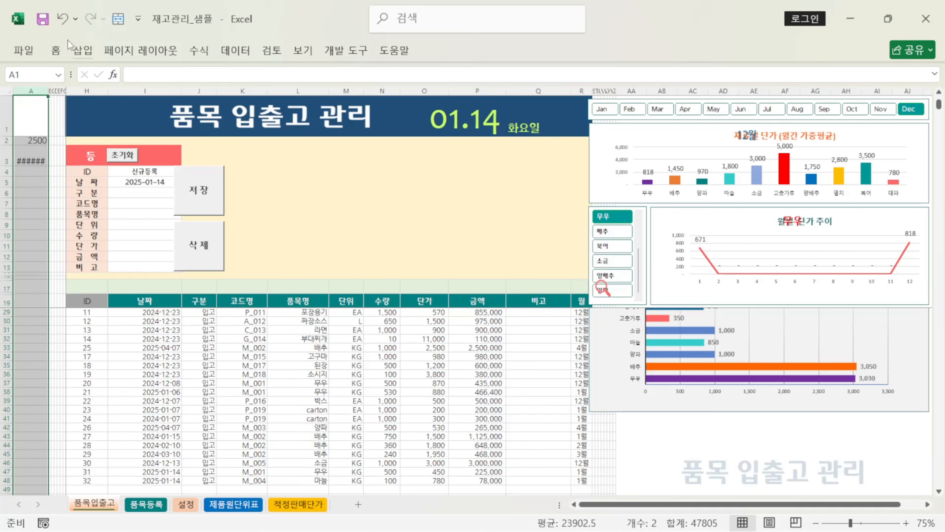
pyautogui.click(63, 19)
pyautogui.click(63, 19)
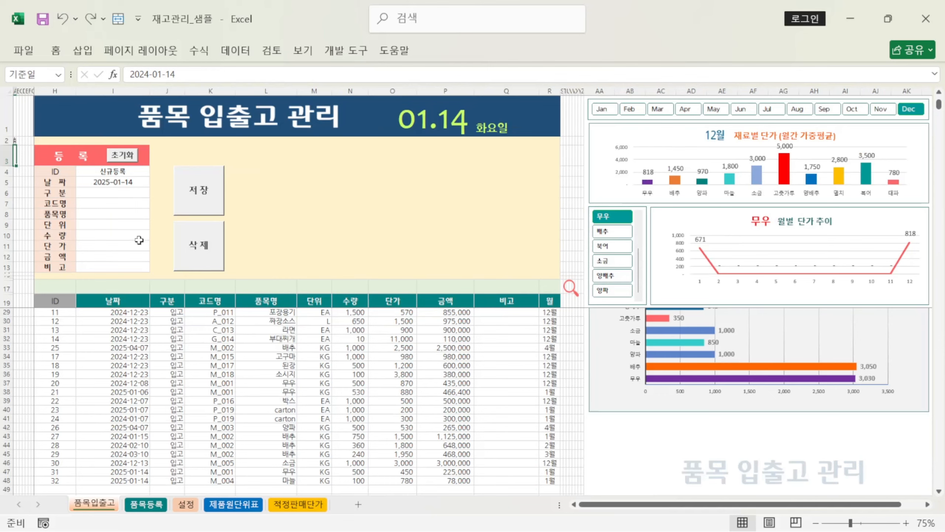
# Step: Examine the second SUMIFS of the unit price formula in G22 on the 품목등록 sheet, argument by argument from 입출_수량 to "입고"
pyautogui.click(144, 508)
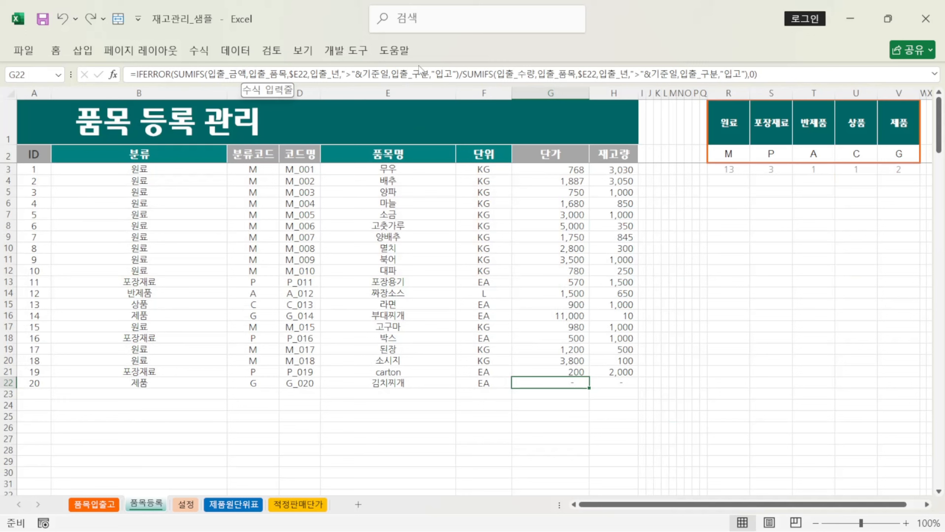
pyautogui.click(527, 74)
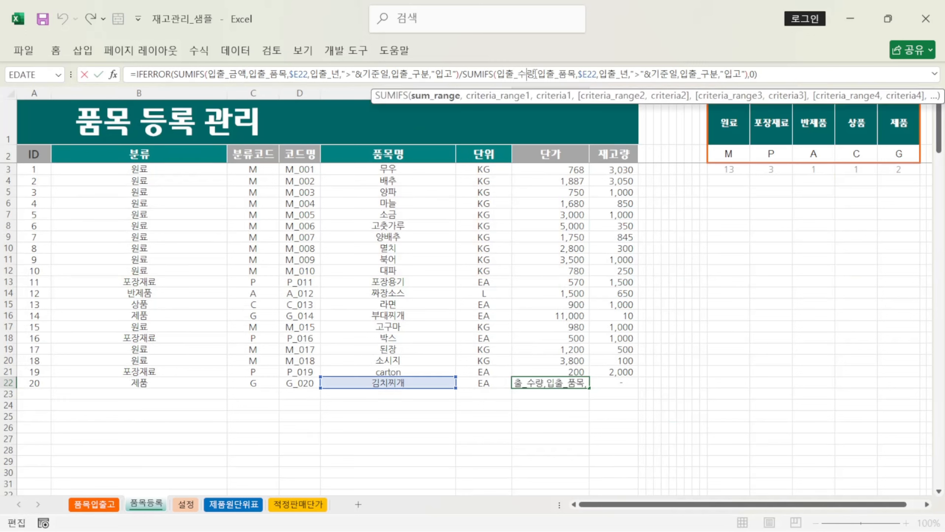
pyautogui.click(460, 74)
pyautogui.click(568, 74)
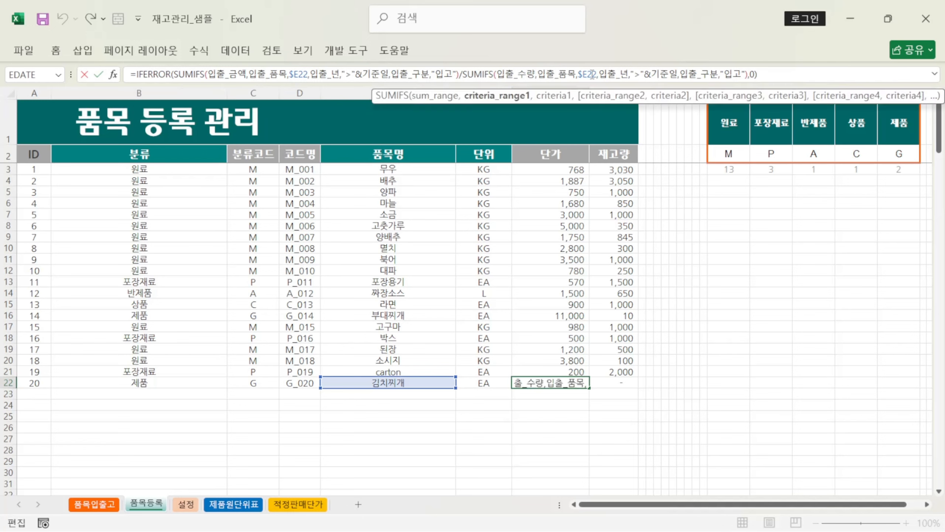
pyautogui.click(593, 74)
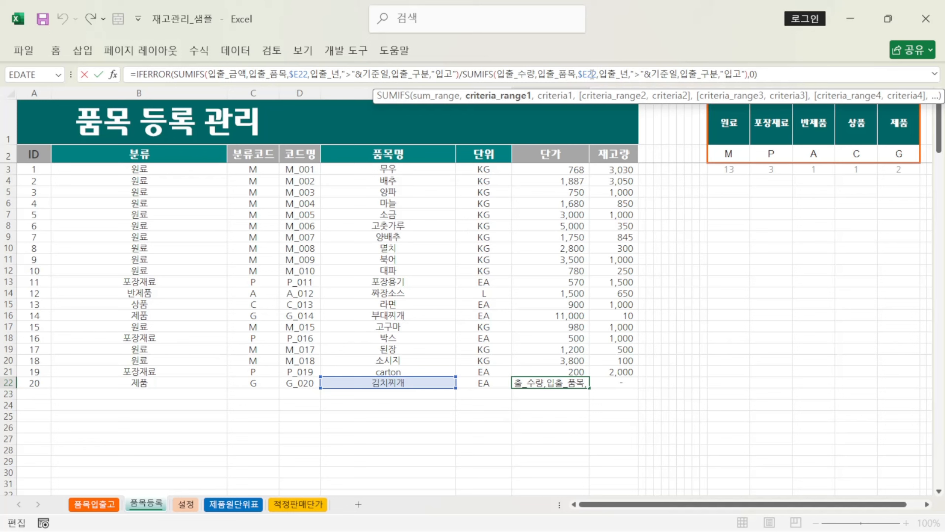
pyautogui.click(620, 75)
pyautogui.click(669, 74)
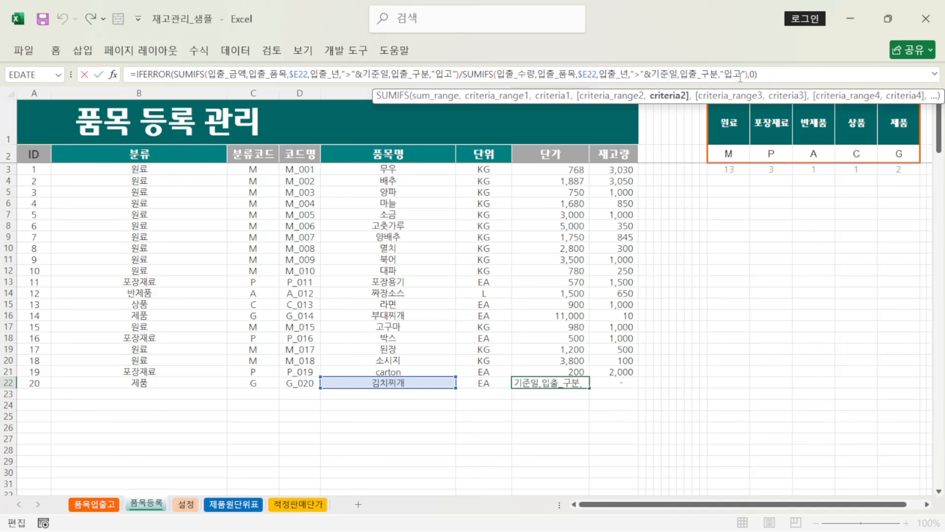
pyautogui.click(708, 75)
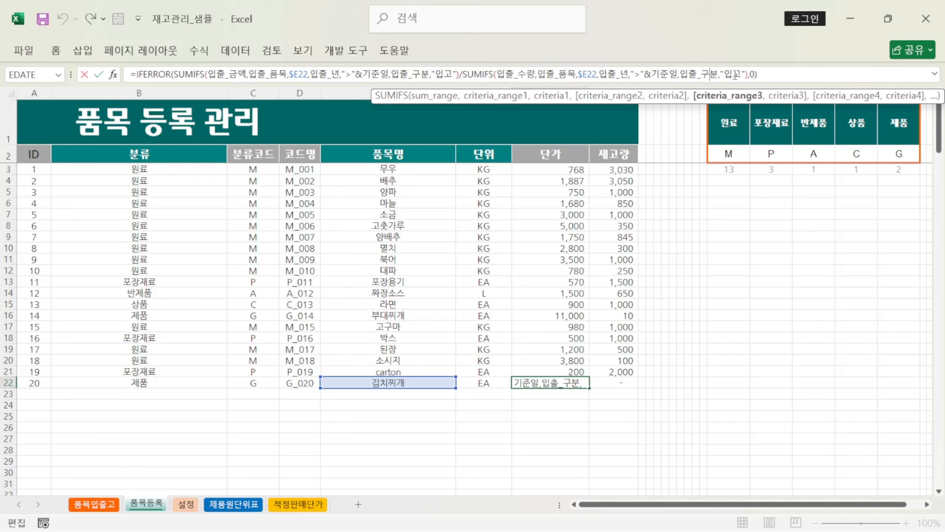
pyautogui.click(733, 75)
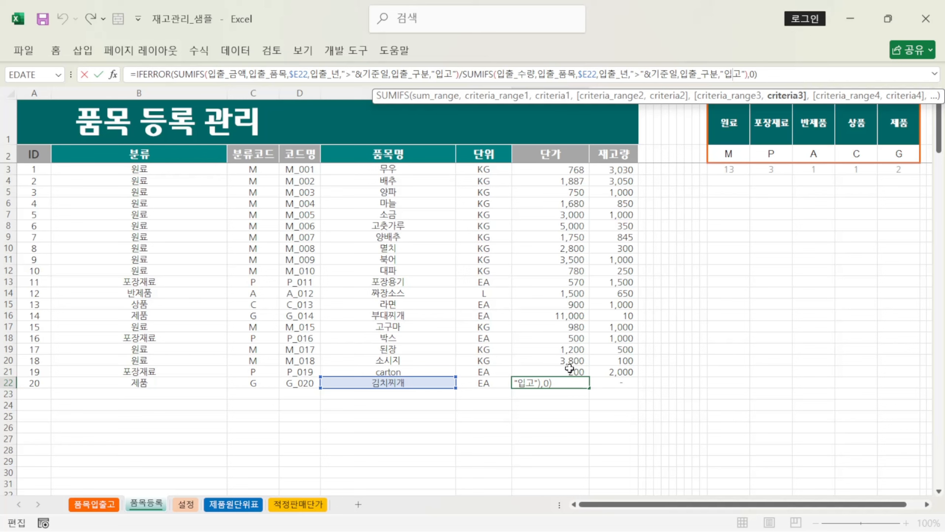
# Step: Inspect the 재고량 formula in H22, comparing the "입고" and "출고" criteria on either side of the subtraction
pyautogui.click(614, 383)
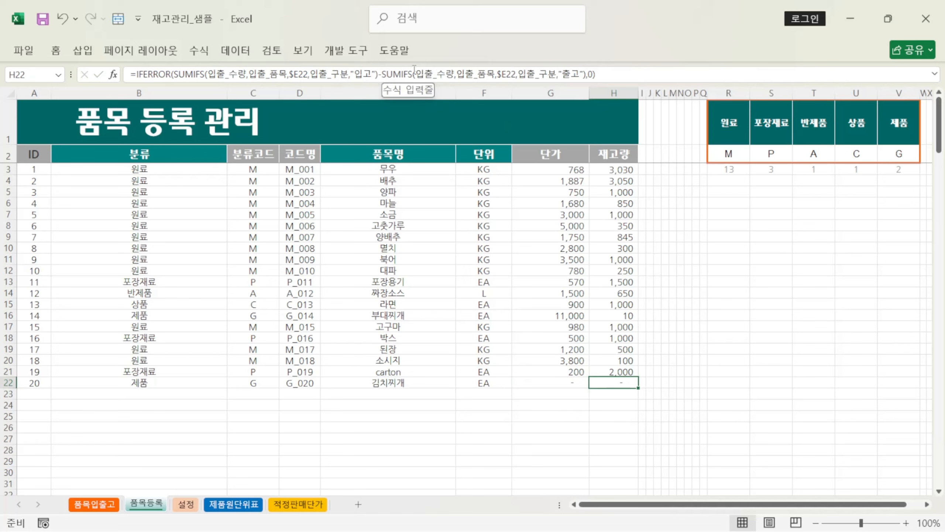
pyautogui.click(380, 74)
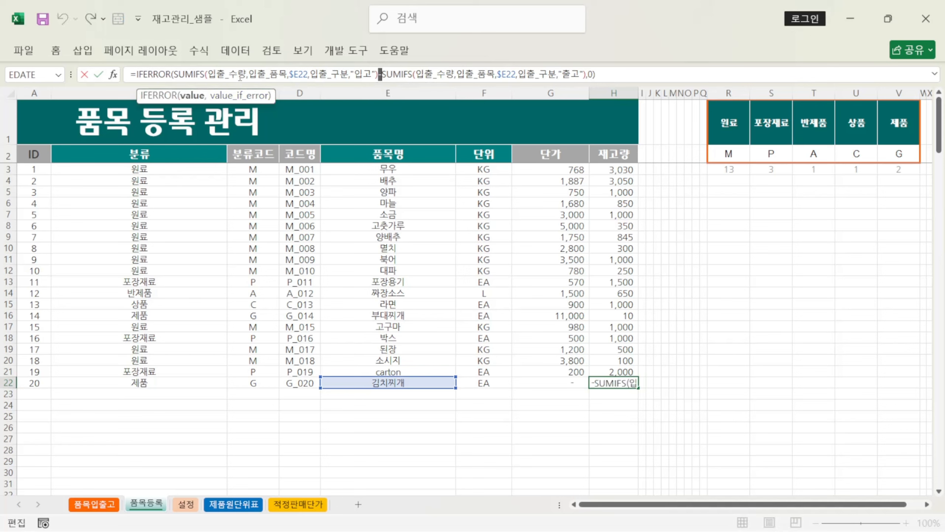
pyautogui.moveTo(354, 74); pyautogui.dragTo(372, 74)
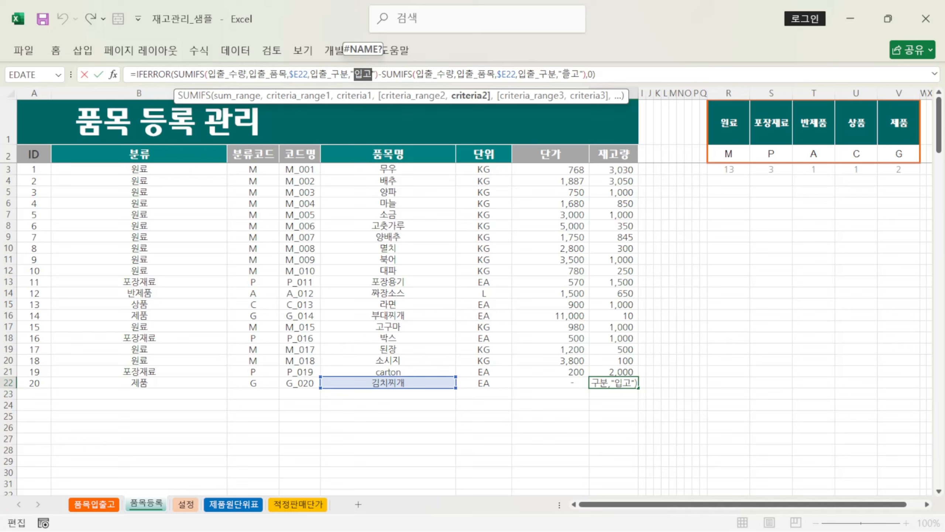
pyautogui.moveTo(562, 74); pyautogui.dragTo(579, 74)
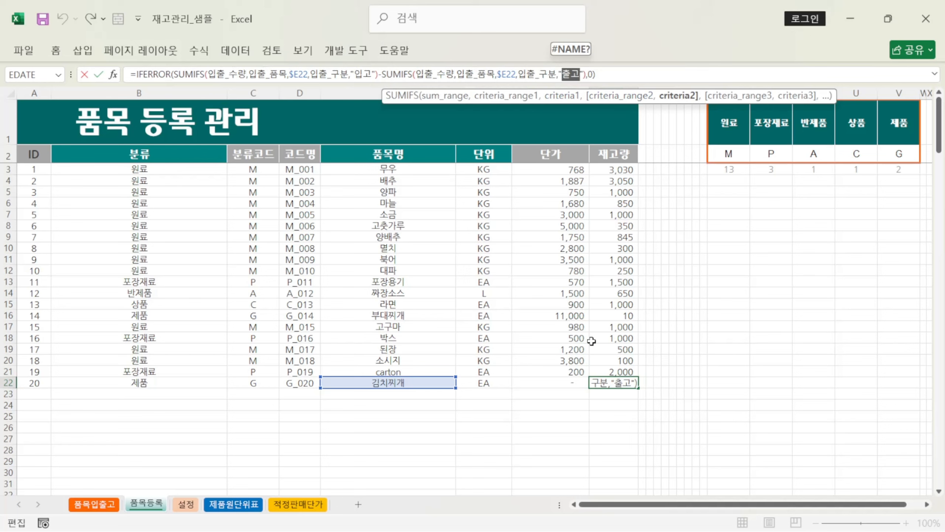
# Step: Examine the 입출_수량, 입출_품목, $E22 and 입출_구분 arguments in both SUMIFS of H22's formula
pyautogui.click(218, 74)
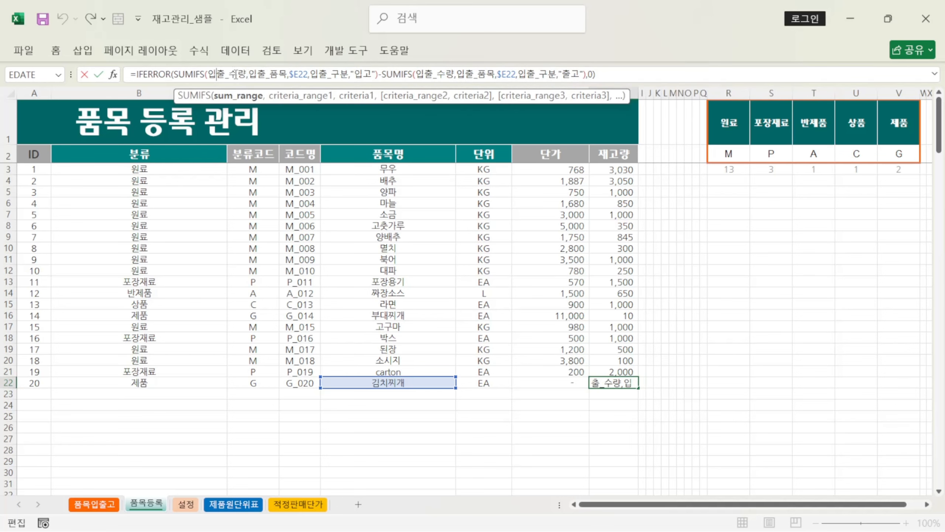
pyautogui.click(271, 76)
pyautogui.click(304, 76)
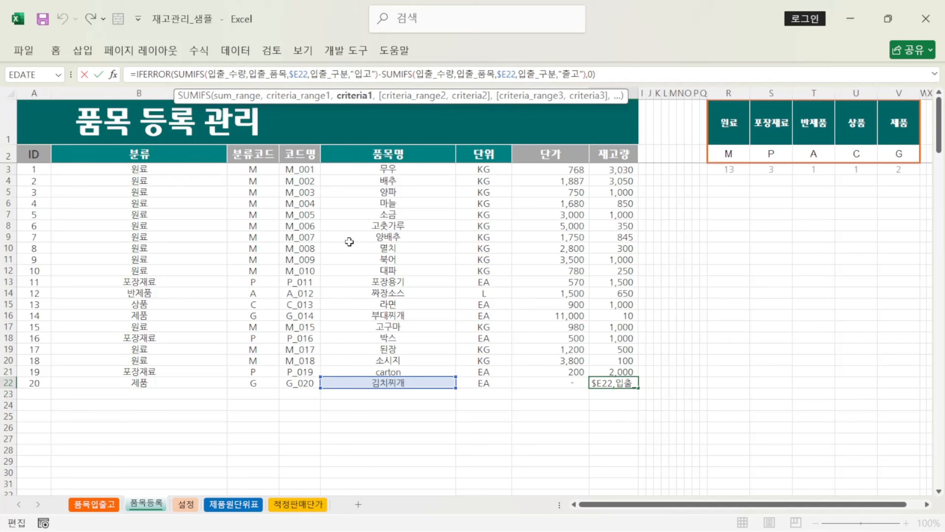
pyautogui.click(338, 73)
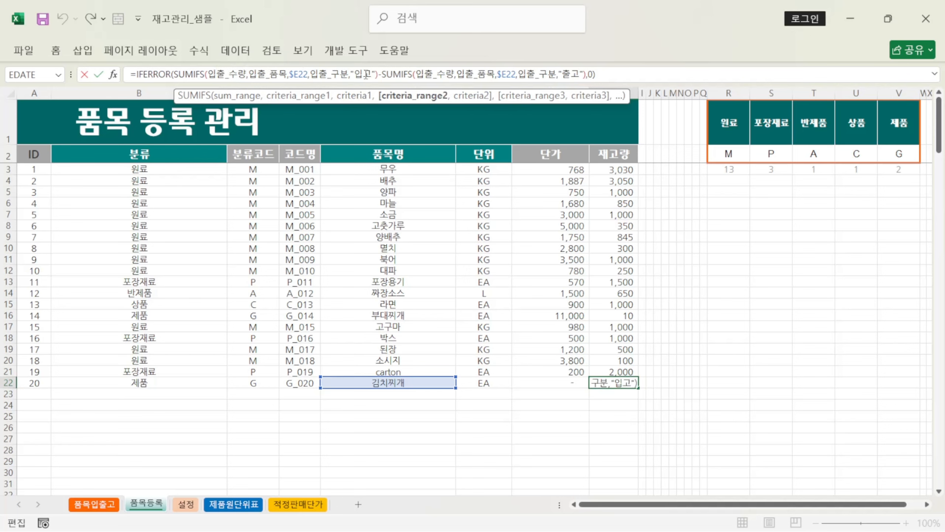
pyautogui.click(365, 74)
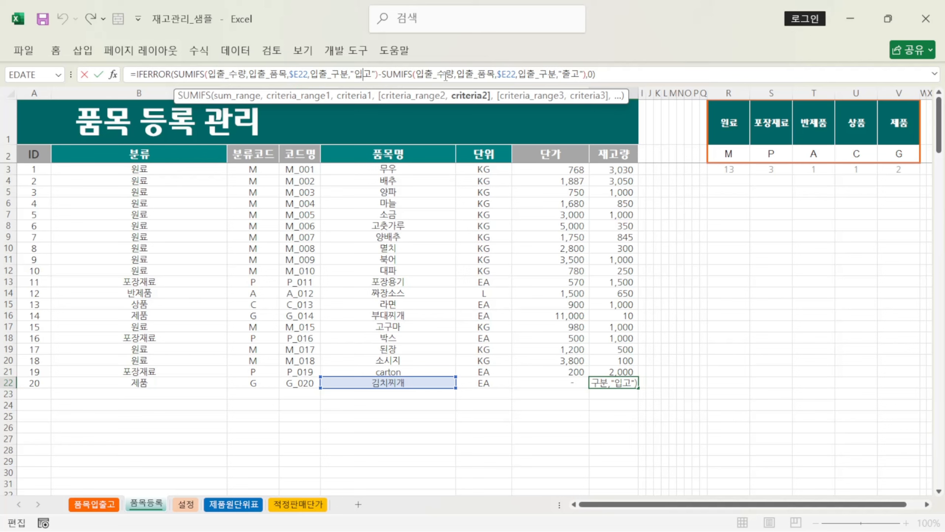
pyautogui.click(477, 76)
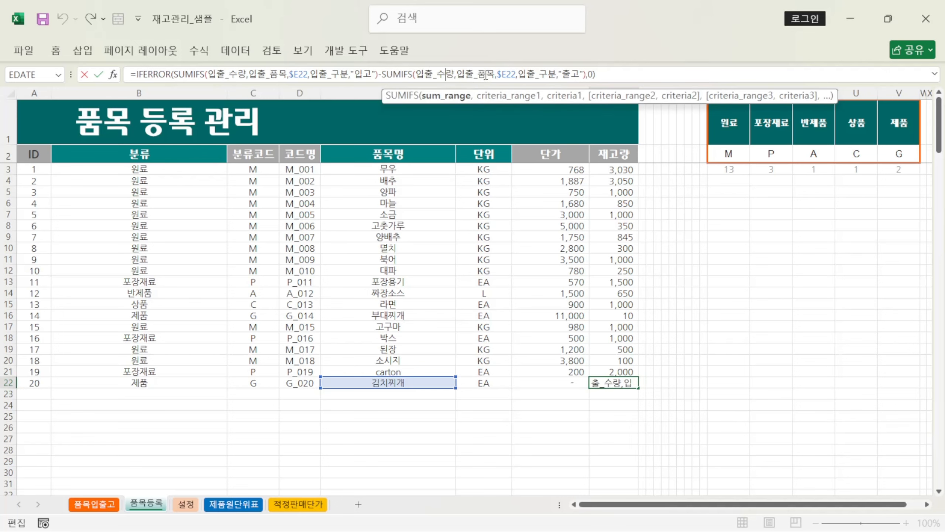
pyautogui.click(486, 76)
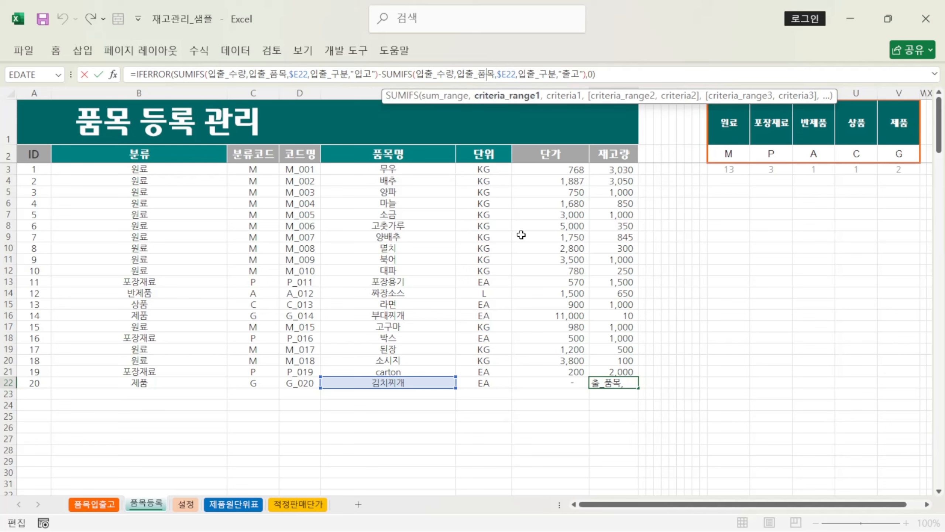
pyautogui.click(573, 77)
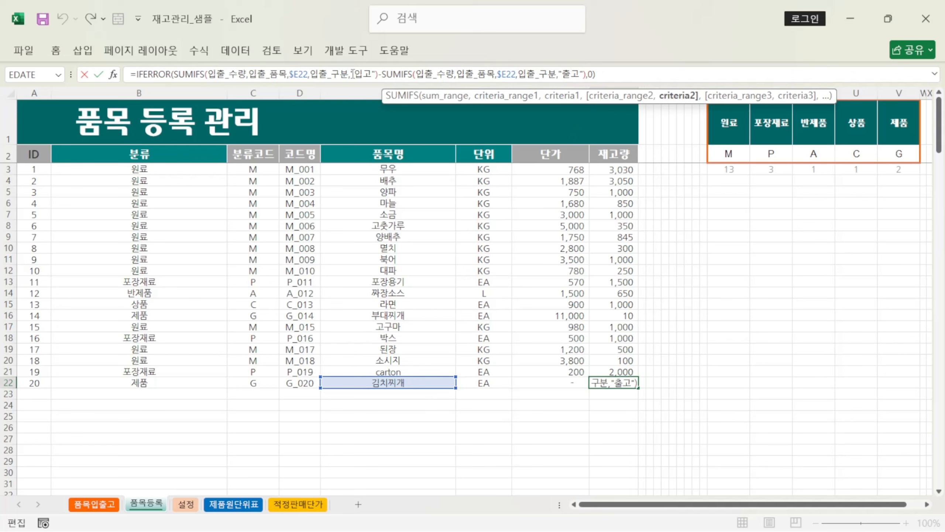
# Step: Leave H22's formula unchanged and check the 재고량 formulas in H21 and H3 and the item name in E3
pyautogui.click(632, 370)
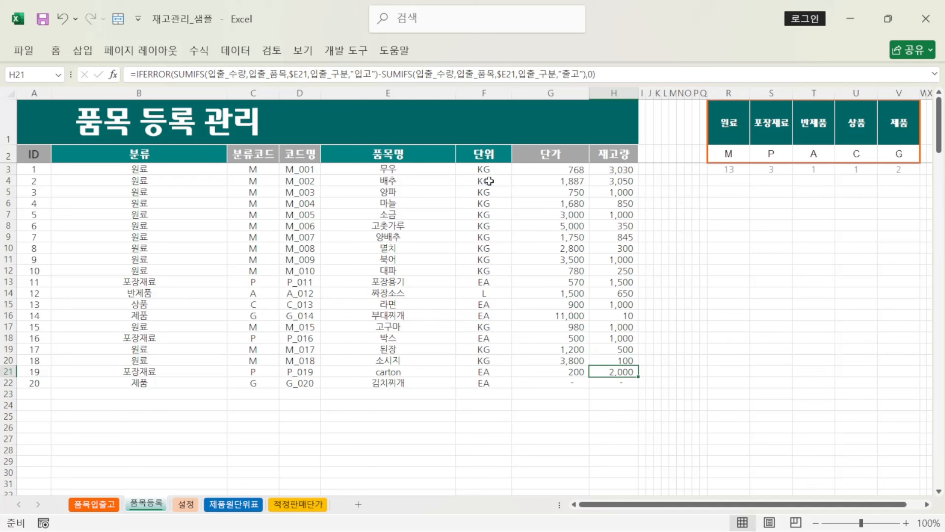
pyautogui.click(632, 171)
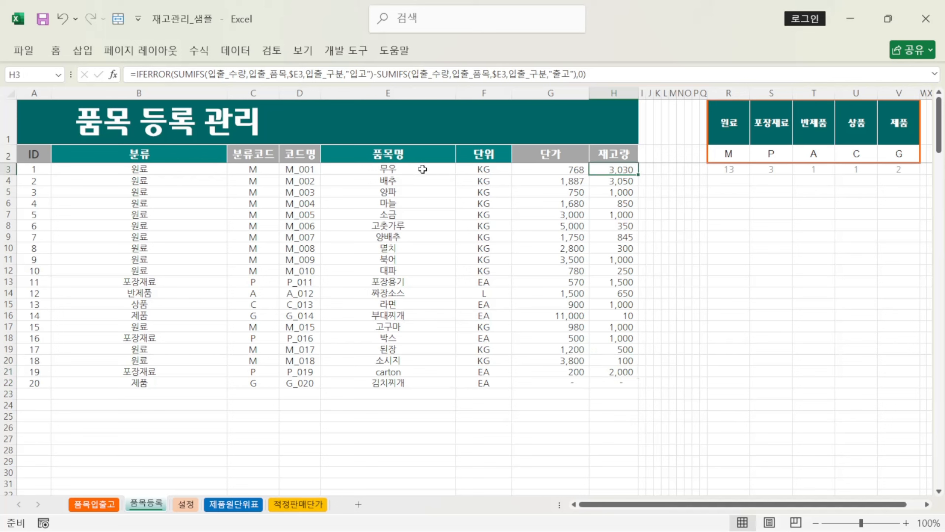
pyautogui.click(405, 174)
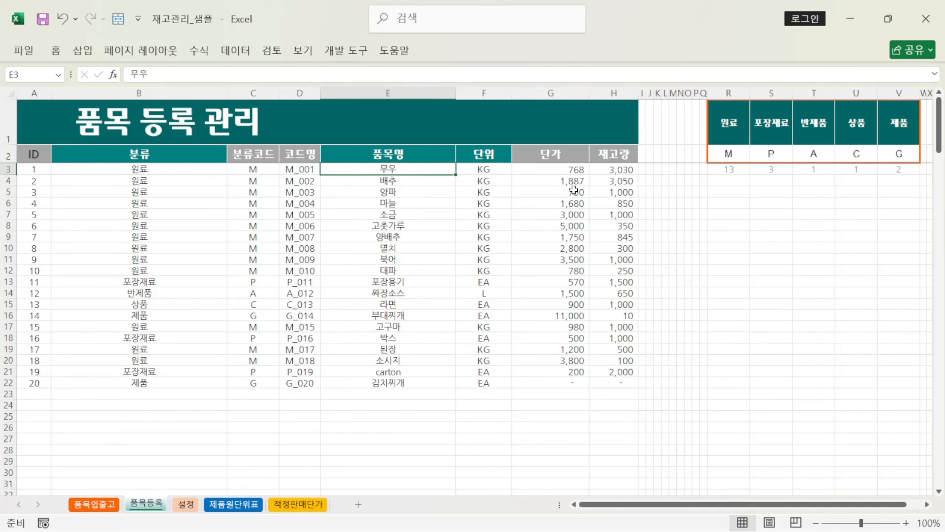
# Step: Filter the list on the 품목입출고 sheet by entering 무우 as the 품목명 search term in L17
pyautogui.click(104, 507)
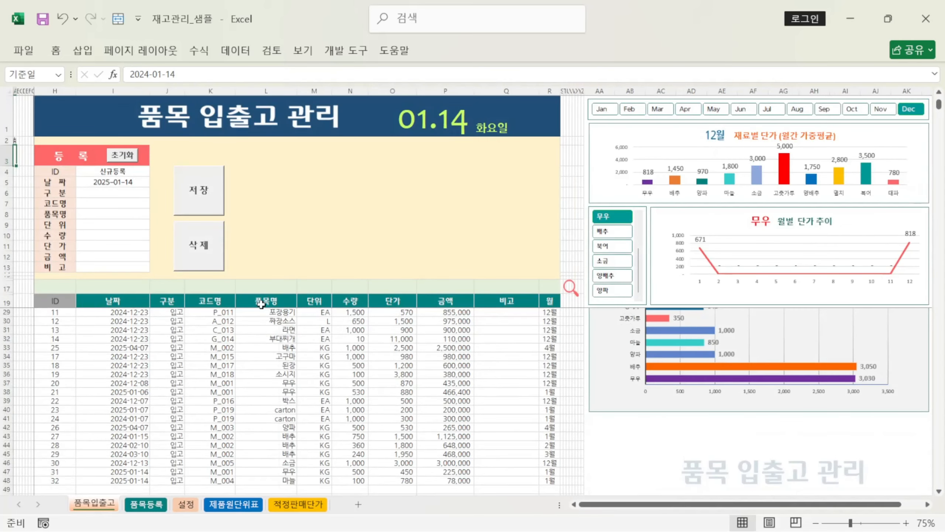
pyautogui.click(285, 290)
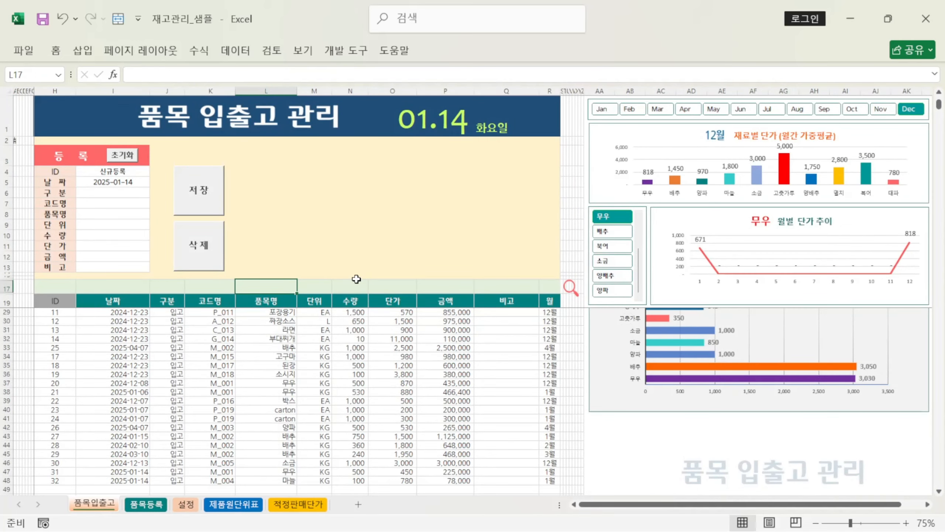
pyautogui.write('무우')
pyautogui.press('Return')
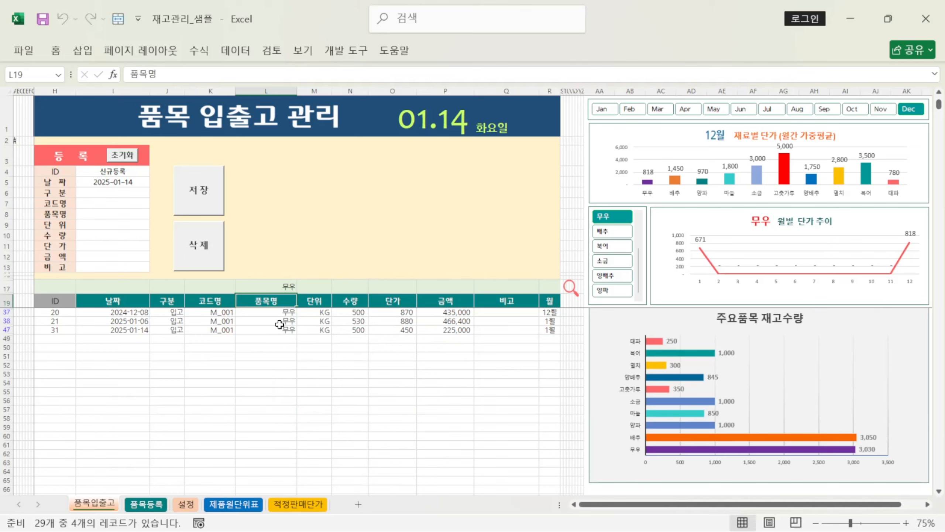
# Step: Check the 무우 entries and the sum of 수량 in rows 37 to 47, and compare it with H3 on the 품목등록 sheet
pyautogui.click(285, 313)
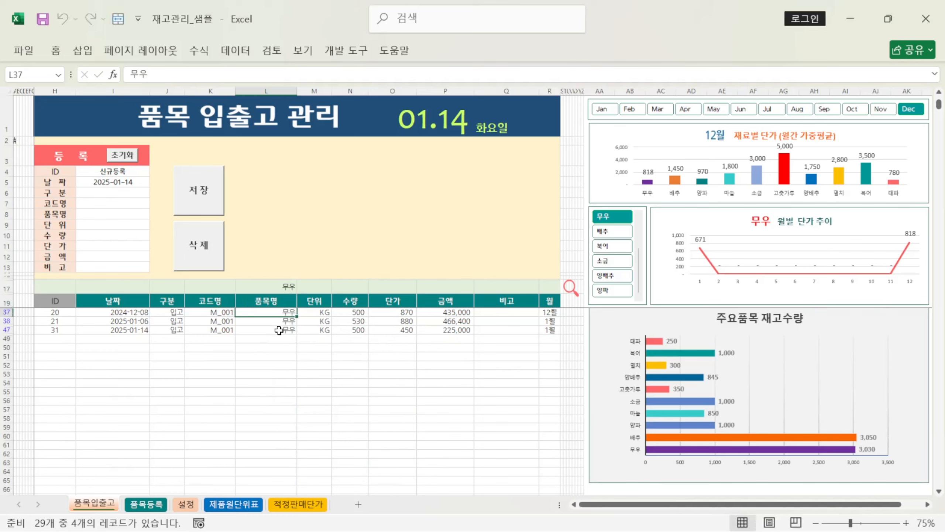
pyautogui.click(282, 320)
pyautogui.click(284, 330)
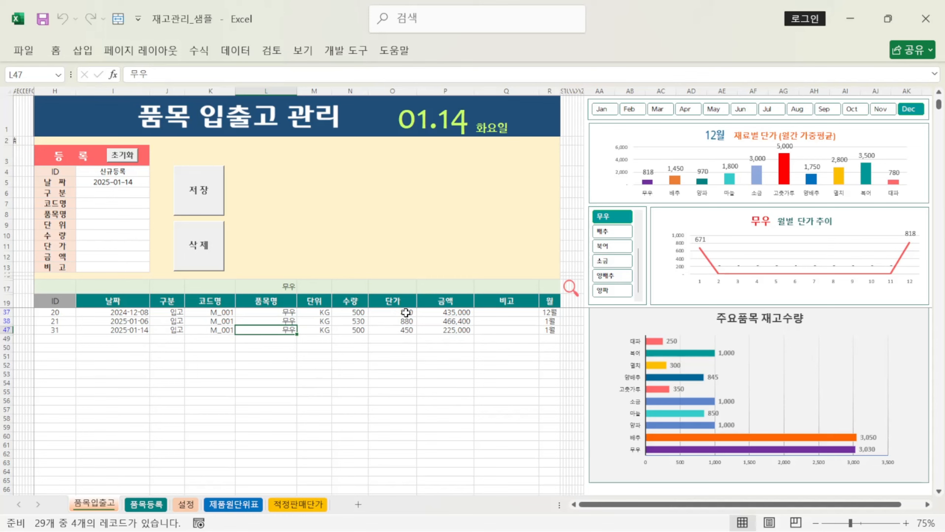
pyautogui.moveTo(359, 313); pyautogui.dragTo(359, 331)
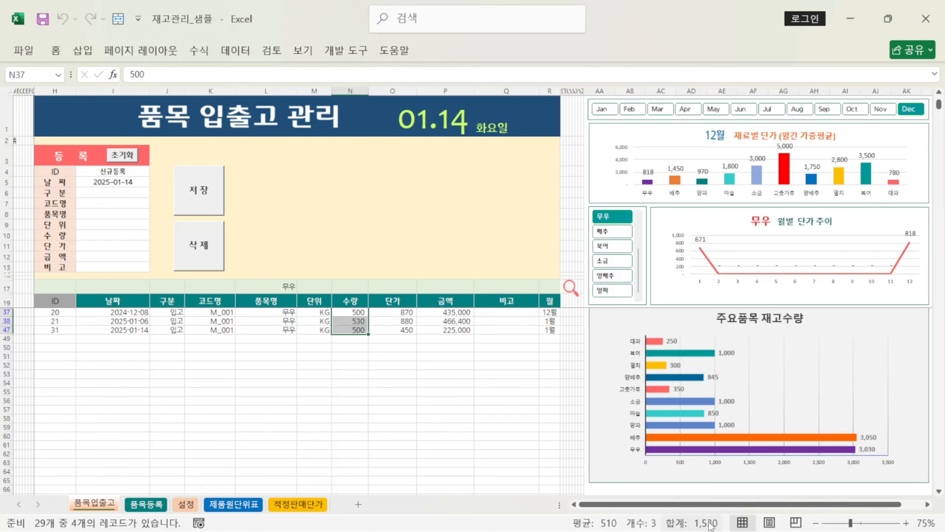
pyautogui.click(146, 503)
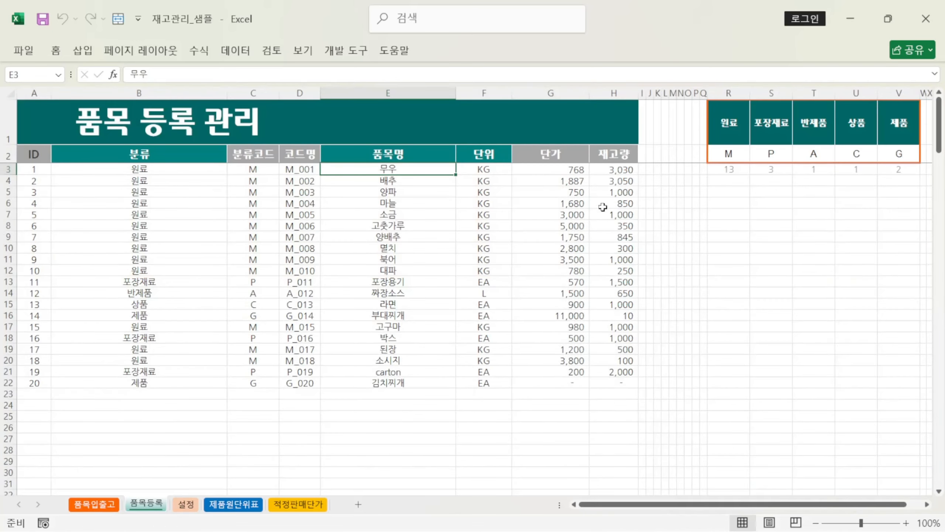
pyautogui.click(622, 170)
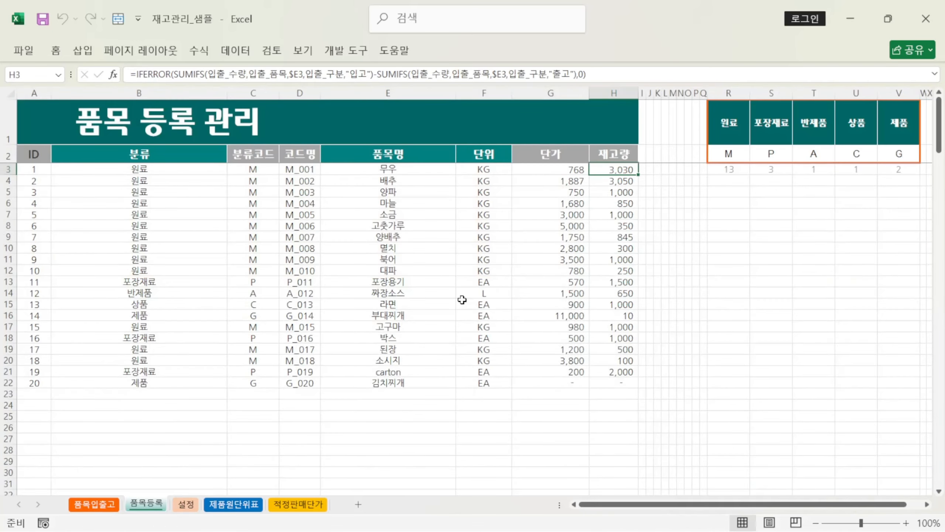
# Step: Check the 수량 and 금액 sums of the 무우 rows 20 to 47 on 품목입출고 against the unit price in G3 on 품목등록
pyautogui.click(96, 505)
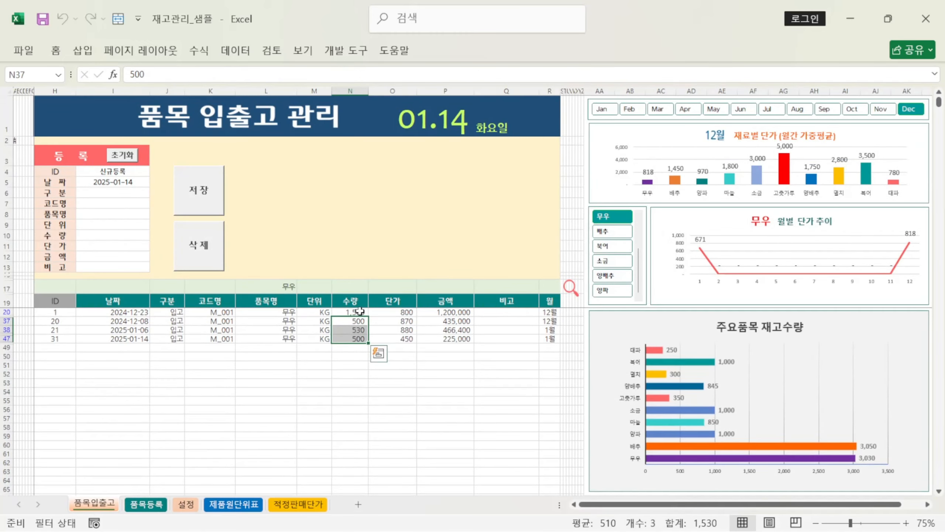
pyautogui.click(360, 313)
pyautogui.moveTo(359, 315); pyautogui.dragTo(358, 339)
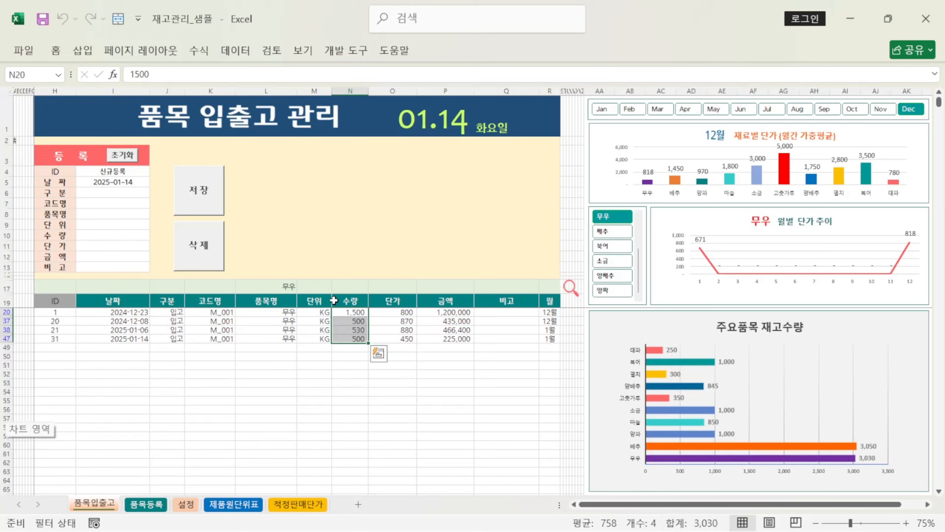
pyautogui.moveTo(455, 314); pyautogui.dragTo(459, 340)
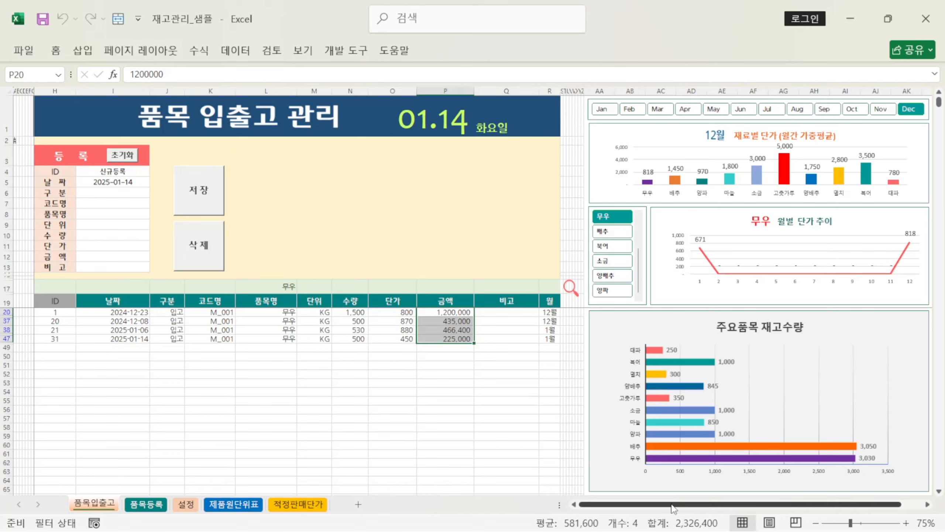
pyautogui.click(357, 313)
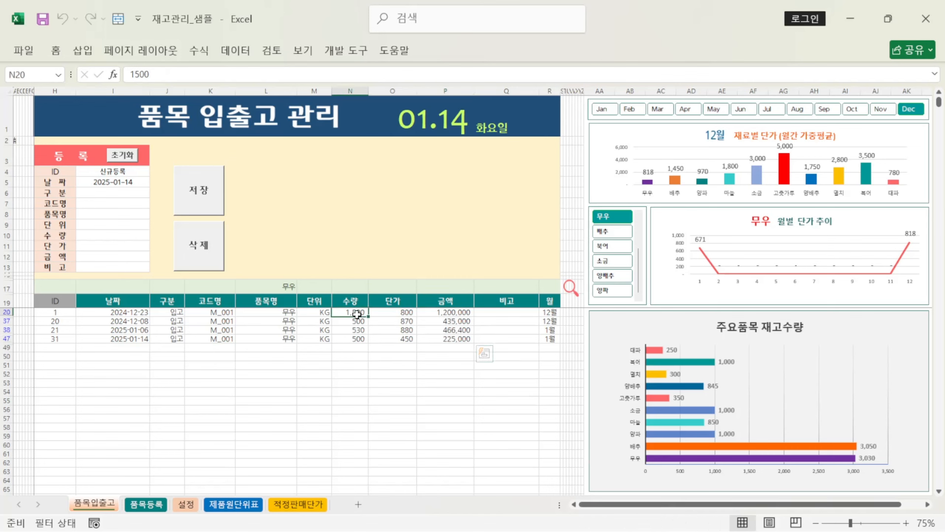
pyautogui.moveTo(357, 314); pyautogui.dragTo(360, 340)
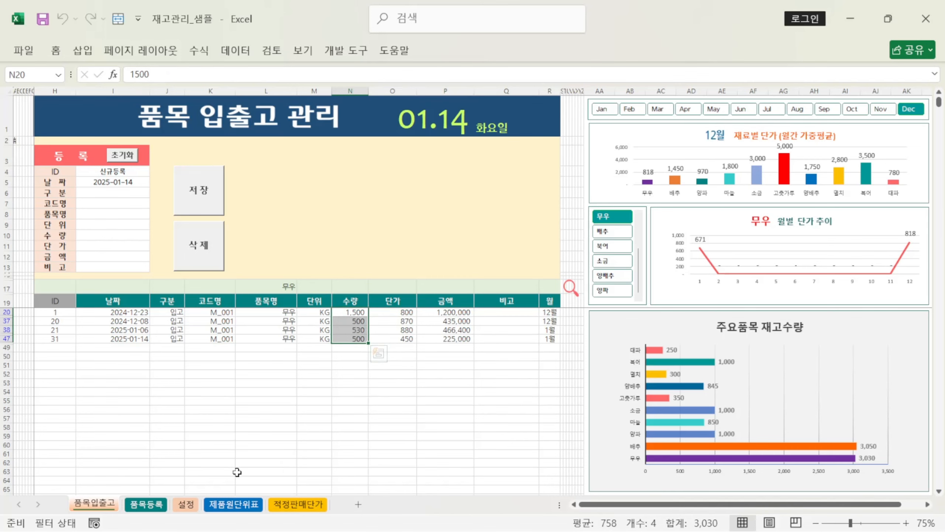
pyautogui.click(145, 503)
pyautogui.click(566, 170)
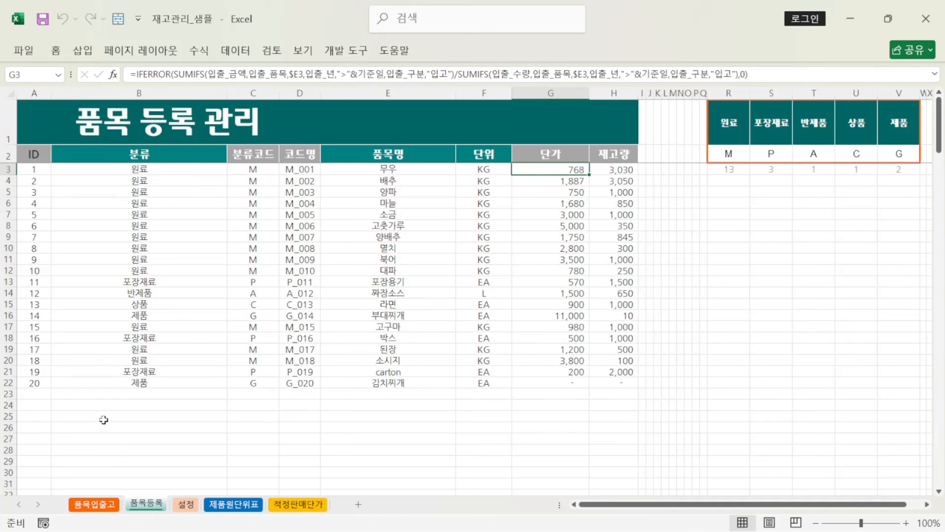
# Step: Check the 분류 dropdown in B23 against the category names and codes in R1:V2
pyautogui.click(164, 396)
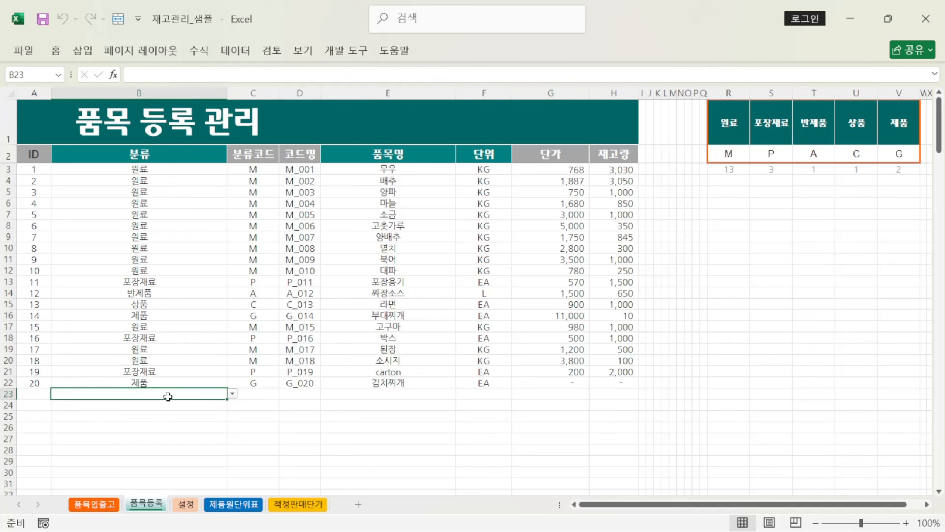
pyautogui.click(232, 393)
pyautogui.press('Escape')
pyautogui.moveTo(731, 120); pyautogui.dragTo(895, 155)
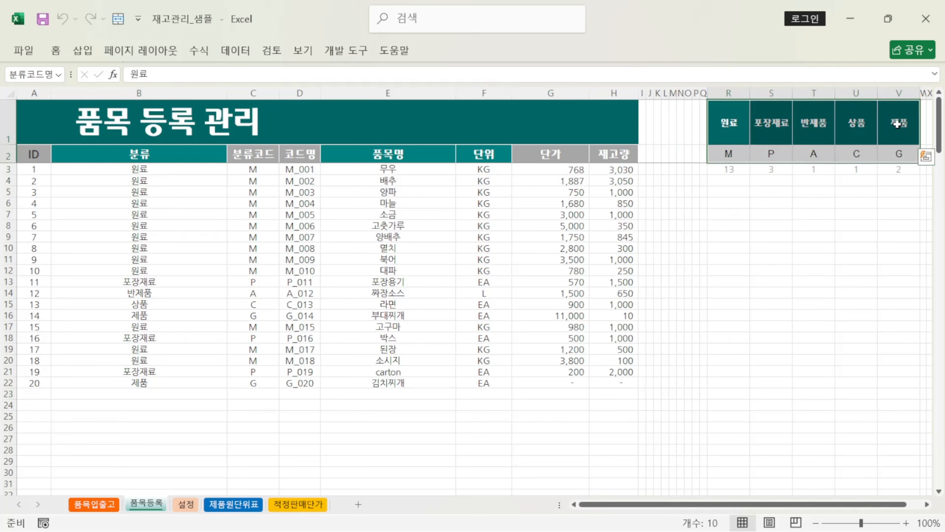
# Step: Check the COUNTIF formulas in R3:V3 that count each category against the 분류 entries in B3:B22
pyautogui.click(741, 170)
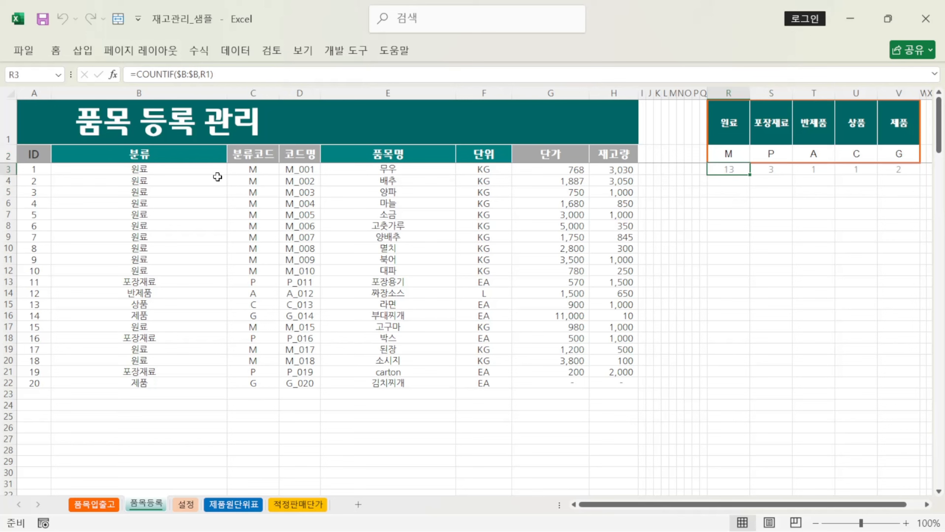
pyautogui.moveTo(205, 169); pyautogui.dragTo(190, 384)
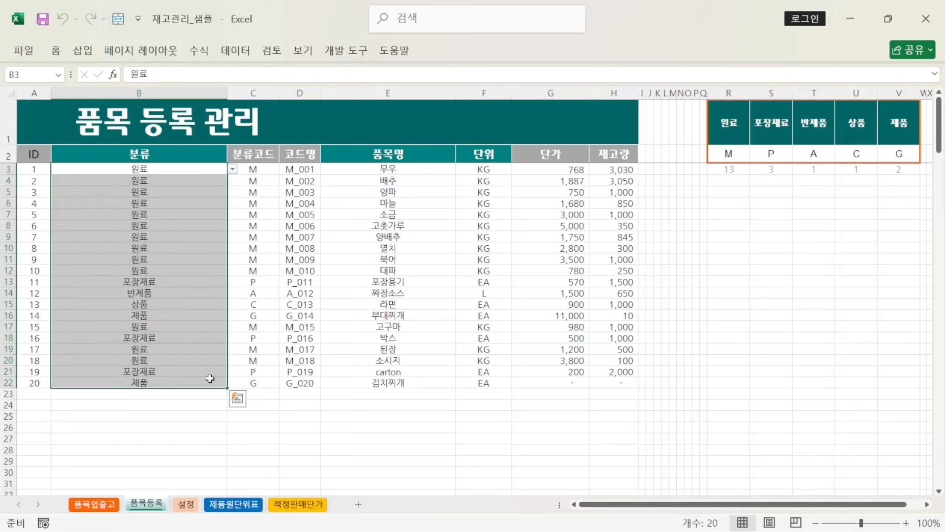
pyautogui.click(736, 171)
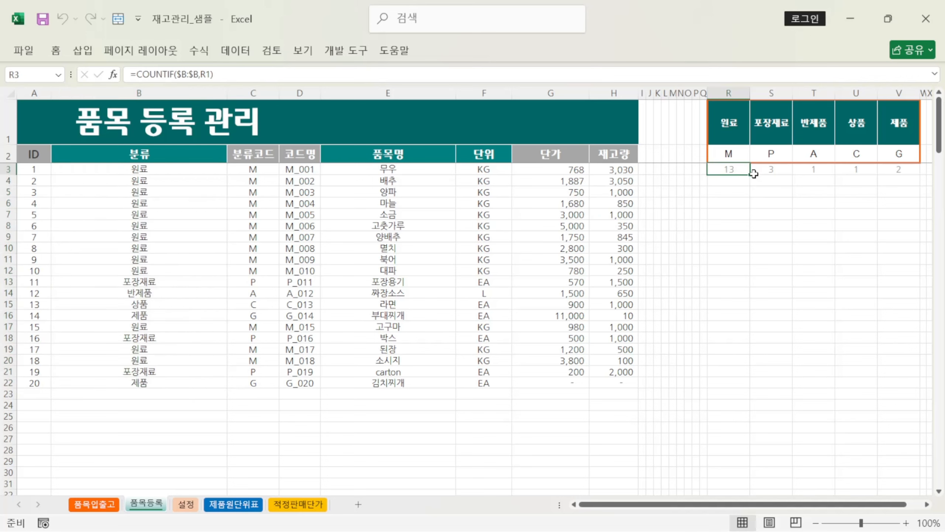
pyautogui.click(778, 169)
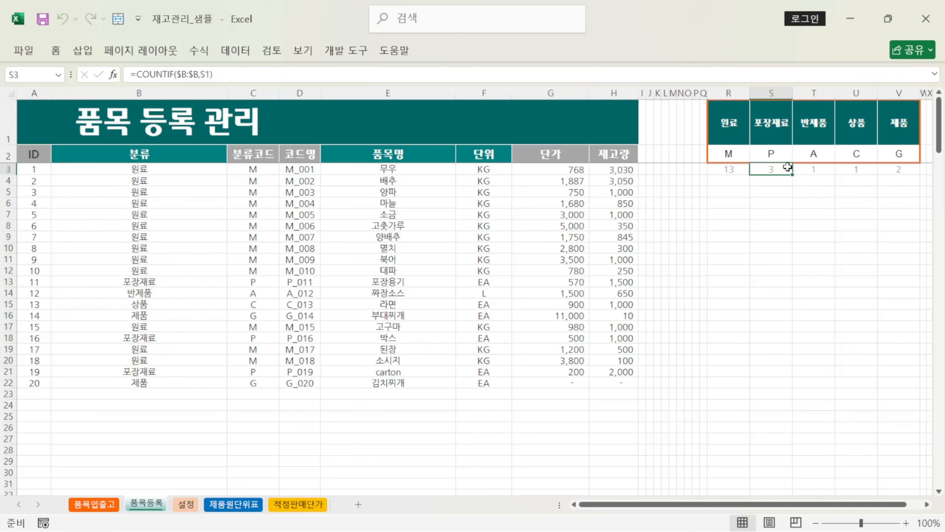
pyautogui.click(821, 170)
pyautogui.click(867, 172)
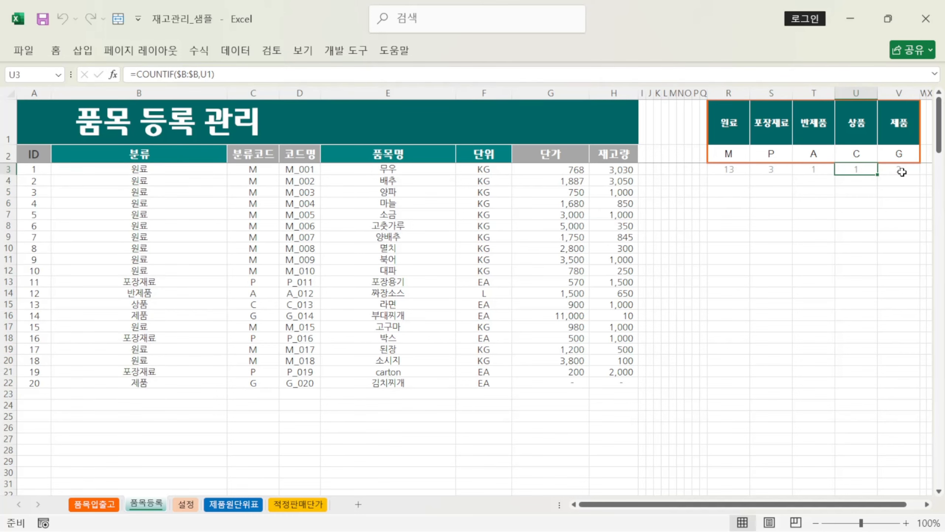
pyautogui.click(902, 171)
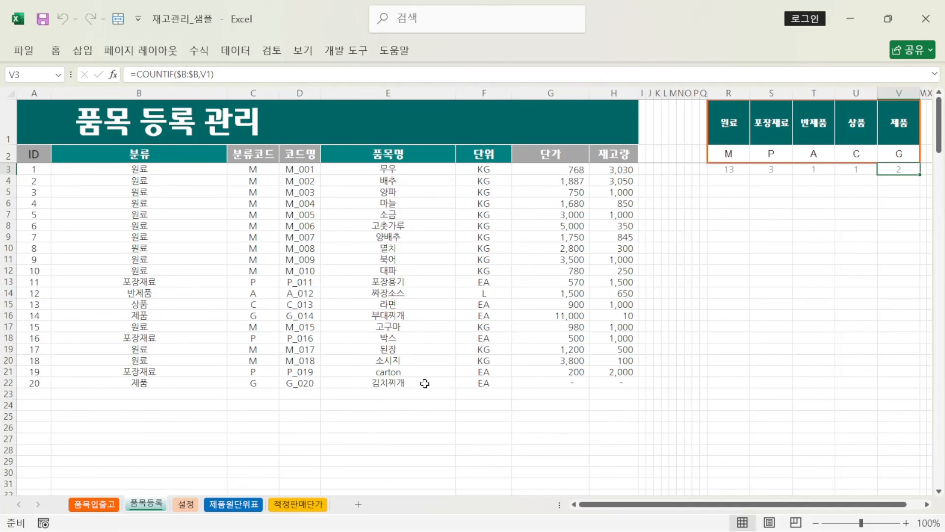
# Step: Clear the 무우 search term in L17 on the 품목입출고 sheet to show the full list again
pyautogui.click(96, 504)
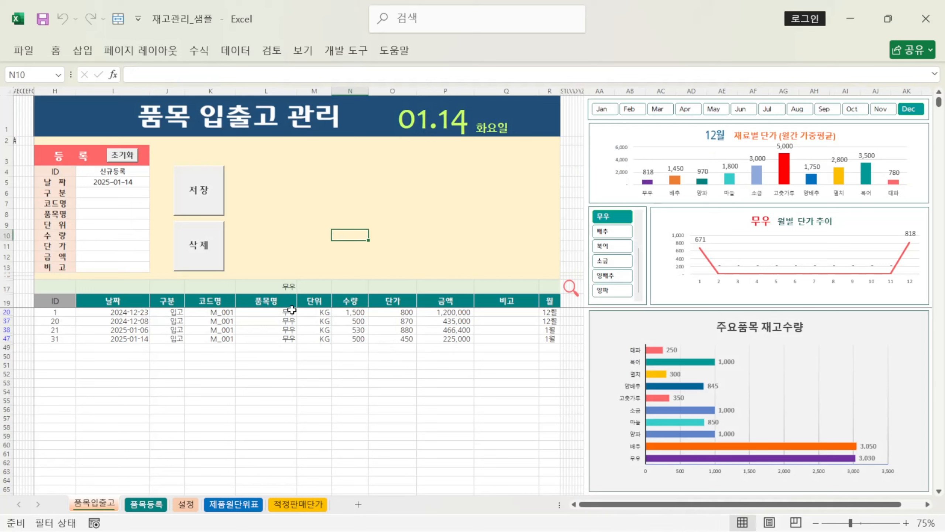
pyautogui.click(287, 284)
pyautogui.press('Delete')
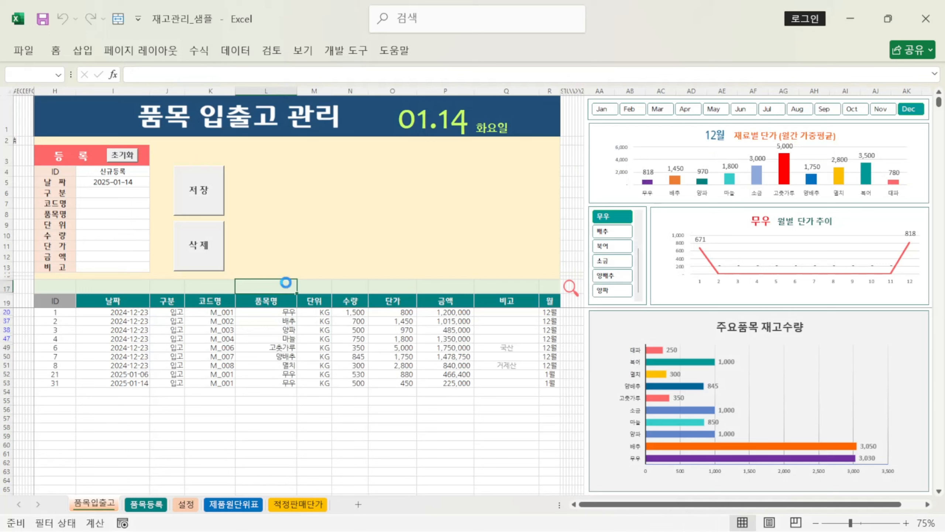
# Step: Set 구분 to 입고 in the registration form and choose item G_020 김치찌개 from the 품목등록 list
pyautogui.click(127, 192)
pyautogui.click(155, 192)
pyautogui.click(147, 203)
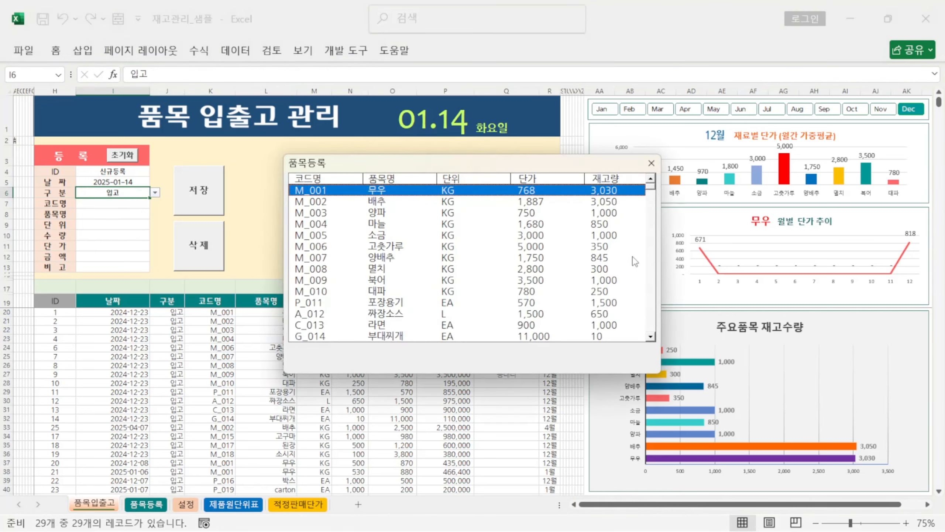
pyautogui.scroll(-4, 640, 329)
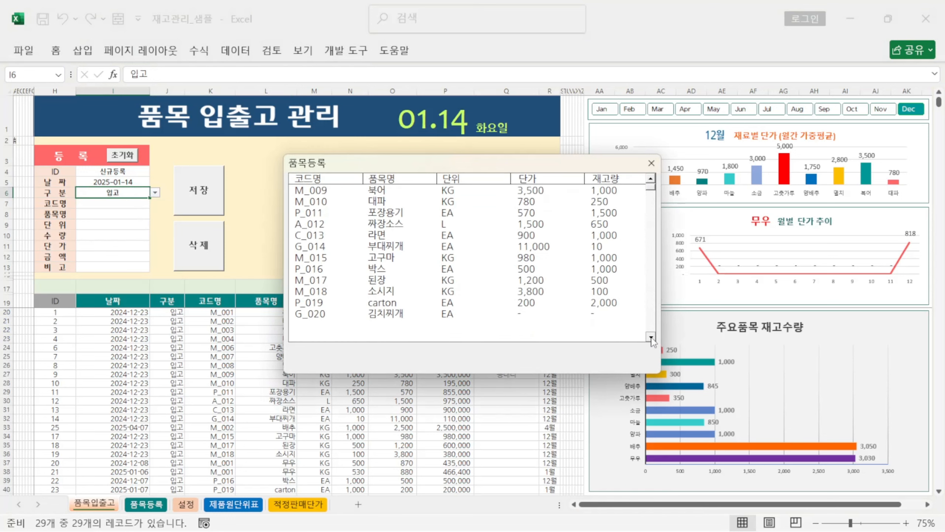
pyautogui.click(393, 270)
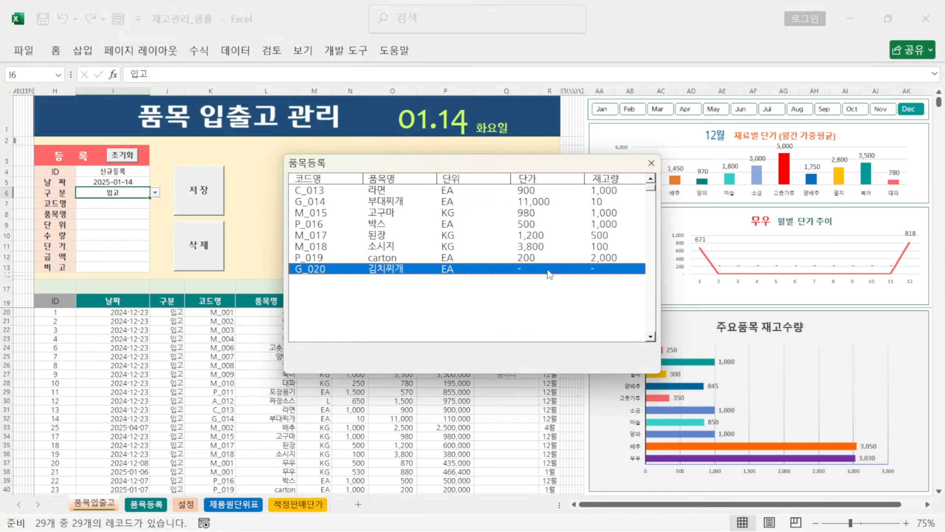
pyautogui.doubleClick(473, 272)
# Step: Enter 수량 10 and 단가 13000 for the 김치찌개 entry and save the record
pyautogui.click(113, 235)
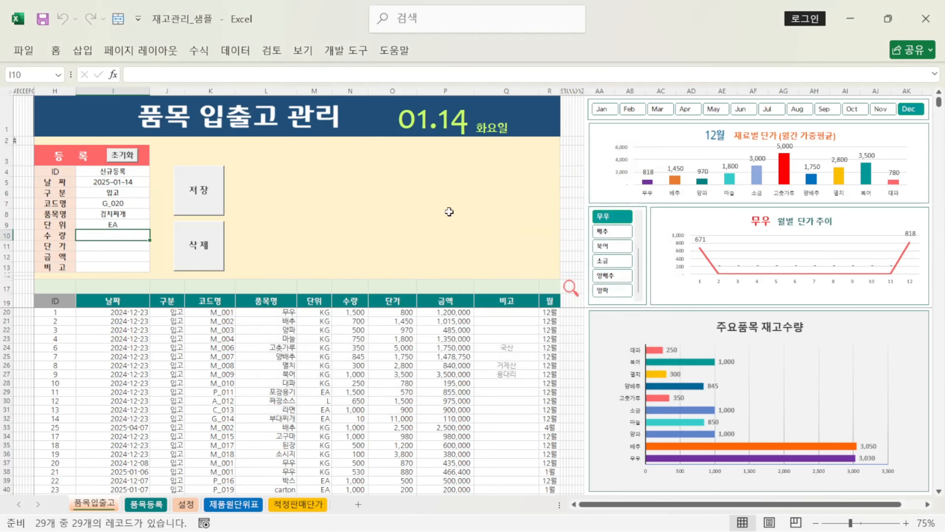
pyautogui.write('10')
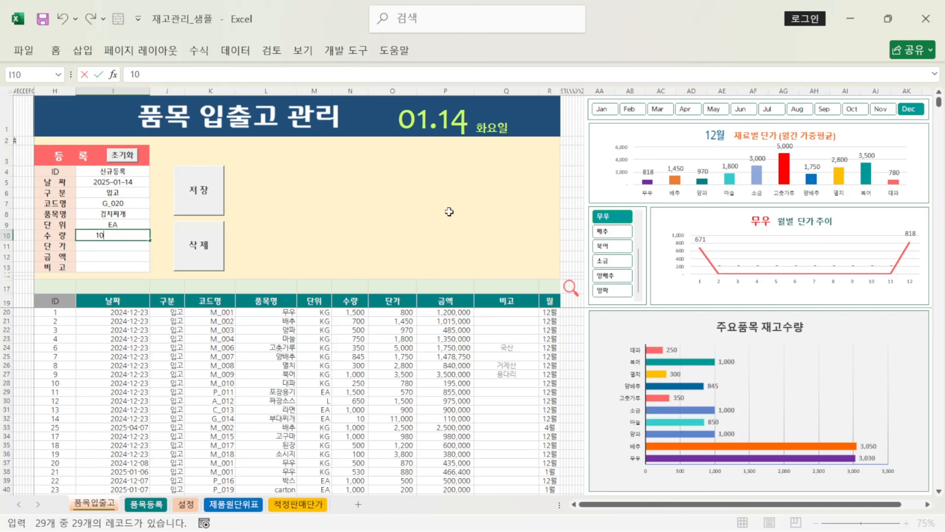
pyautogui.click(132, 246)
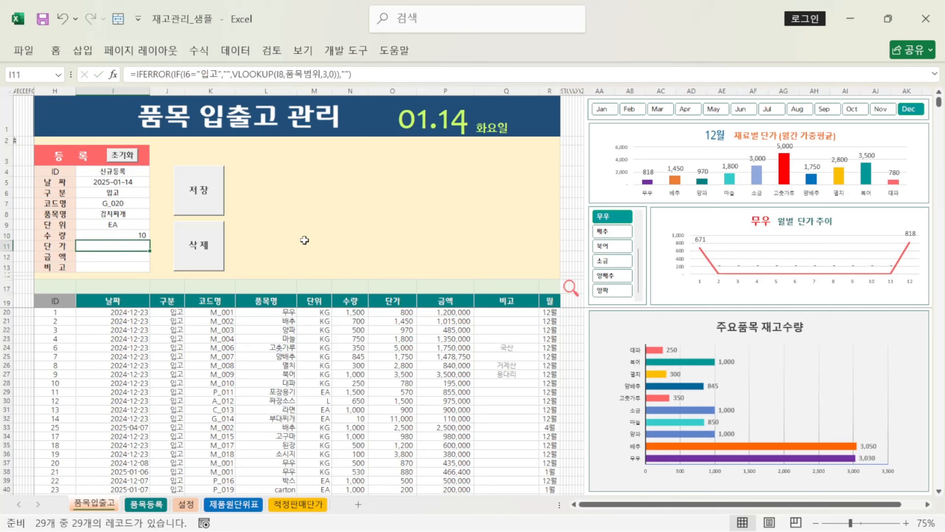
pyautogui.write('13000')
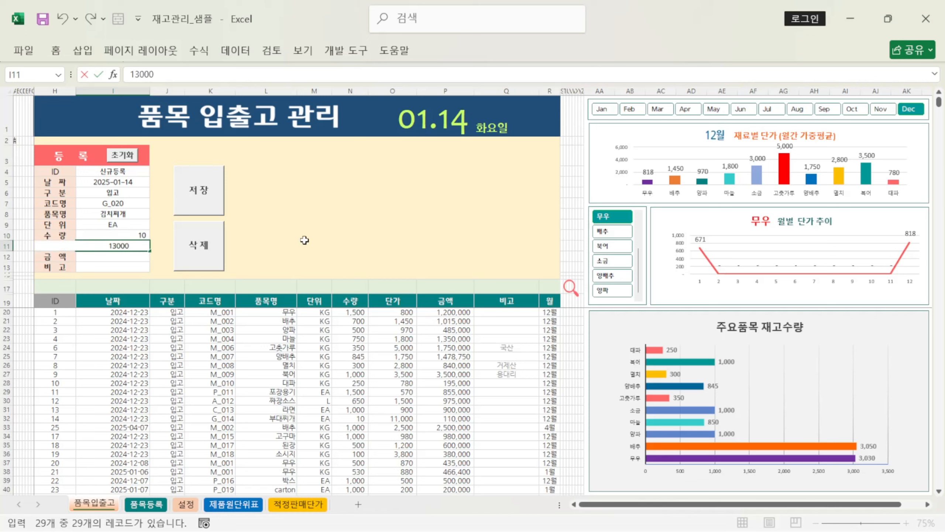
pyautogui.click(202, 188)
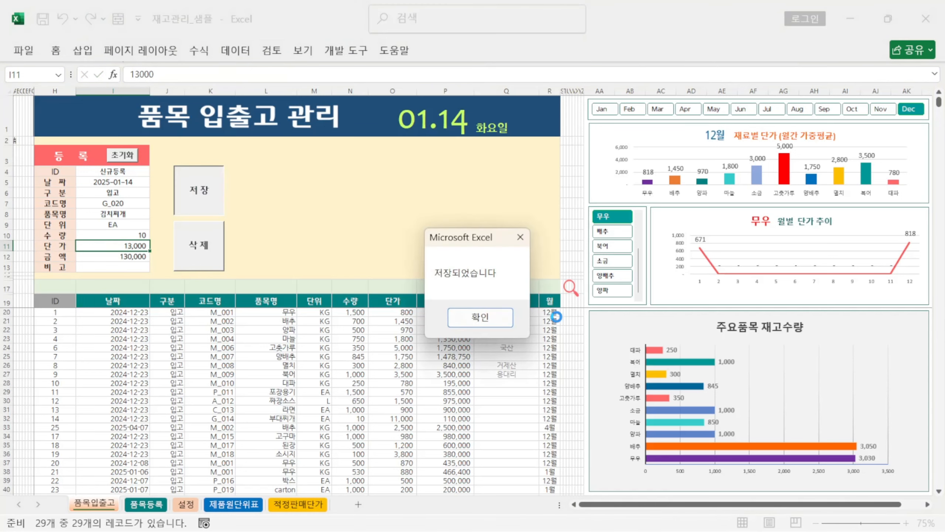
pyautogui.click(480, 318)
# Step: Check the saved 김치찌개 record at the end of the transaction list and its 단가 and 재고량 in the item selection form
pyautogui.scroll(-4, 230, 432)
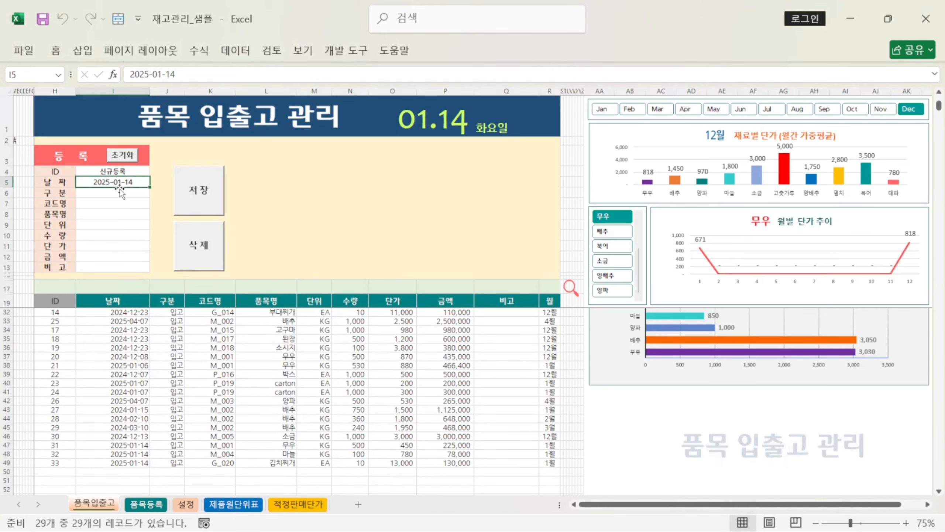
pyautogui.click(127, 206)
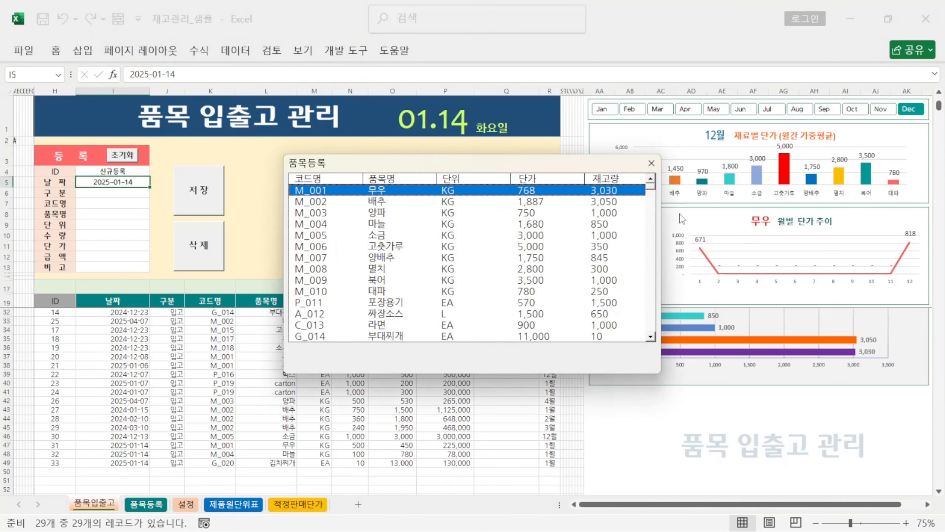
pyautogui.scroll(-5, 652, 348)
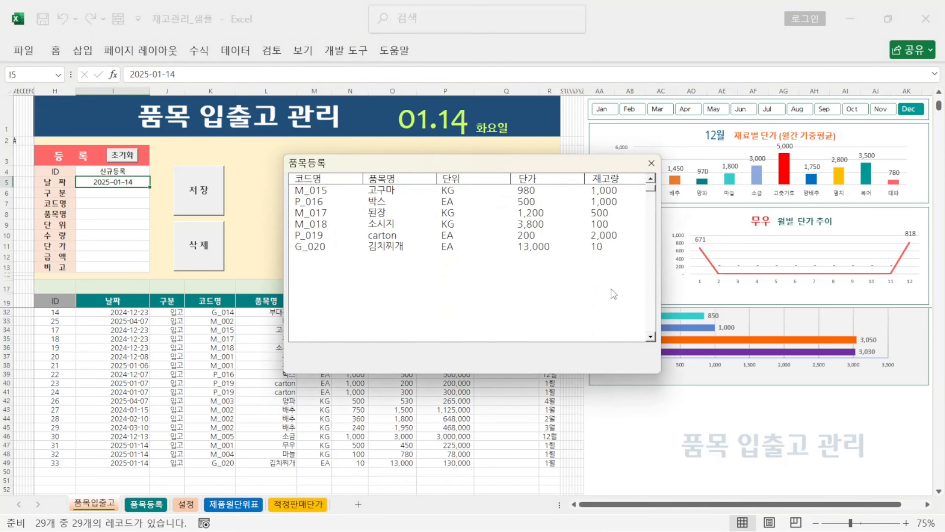
pyautogui.click(536, 249)
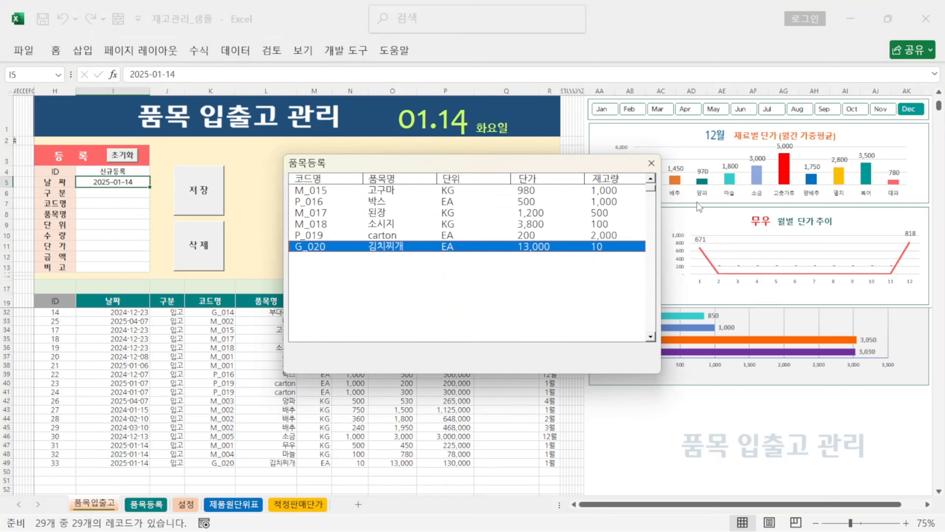
pyautogui.click(652, 163)
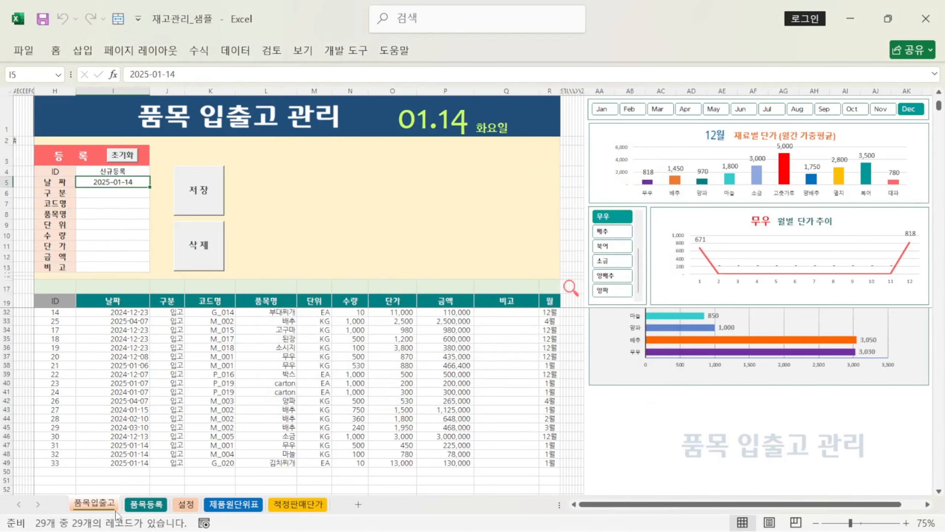
# Step: Compare 김치찌개's 단가 and 재고량 on the 품목등록 sheet, and reopen and close the item selection form on 품목입출고
pyautogui.click(148, 504)
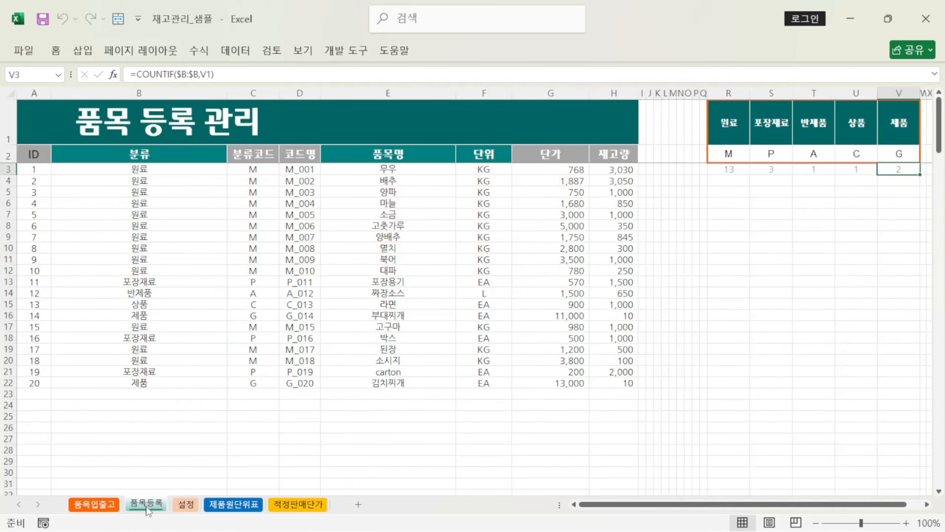
pyautogui.click(109, 505)
pyautogui.click(128, 207)
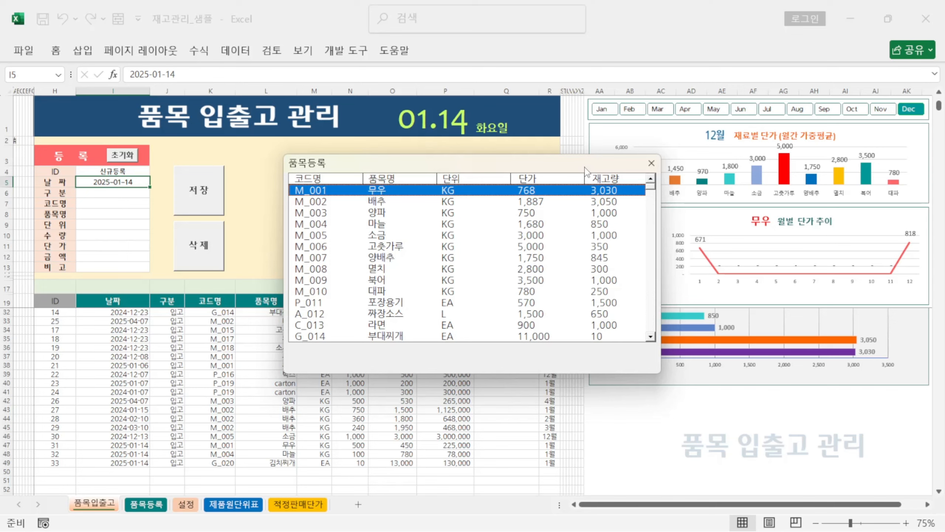
pyautogui.click(651, 164)
# Step: Switch to the VBA editor and examine the 품목선택 procedure in the SUB_Edit module that shows frm_품목관리
pyautogui.hotkey('alt', 'F11')
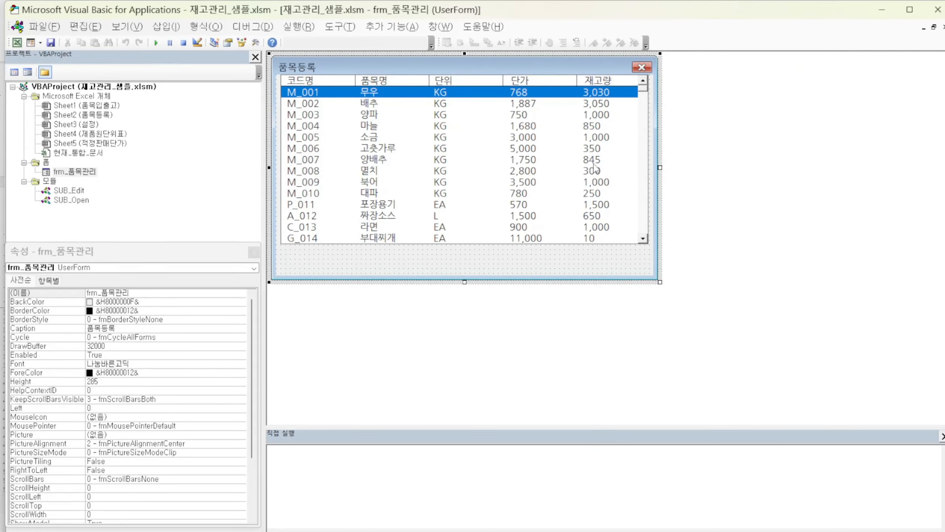
pyautogui.doubleClick(84, 174)
pyautogui.doubleClick(69, 190)
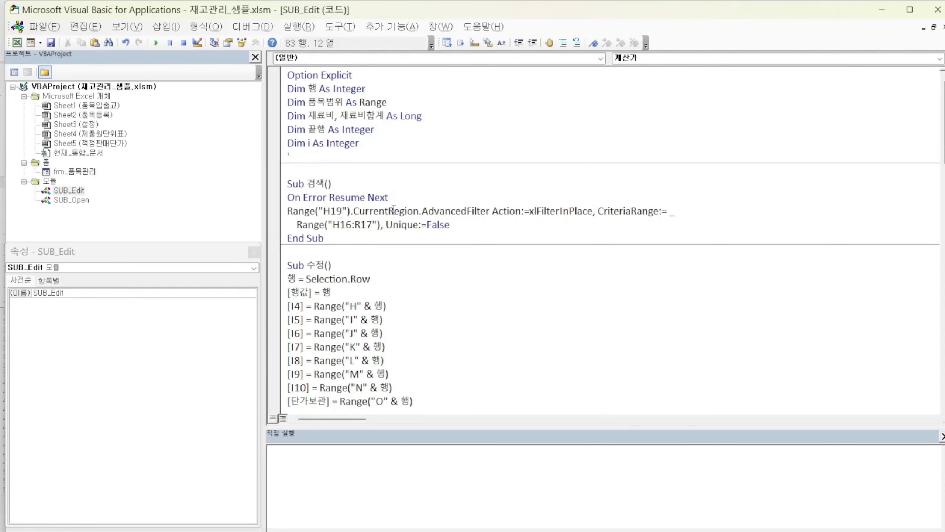
pyautogui.scroll(-5, 416, 209)
pyautogui.scroll(-12, 436, 222)
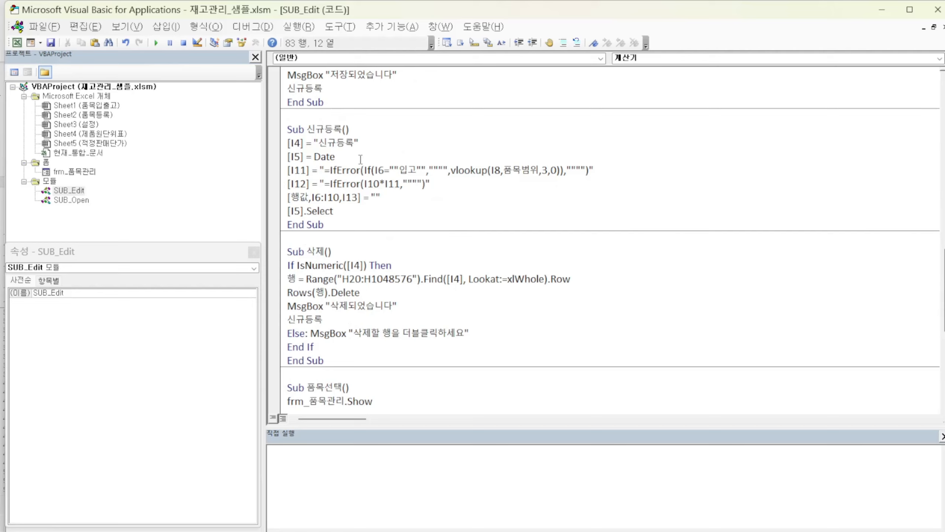
pyautogui.scroll(-1, 380, 192)
pyautogui.scroll(-3, 398, 300)
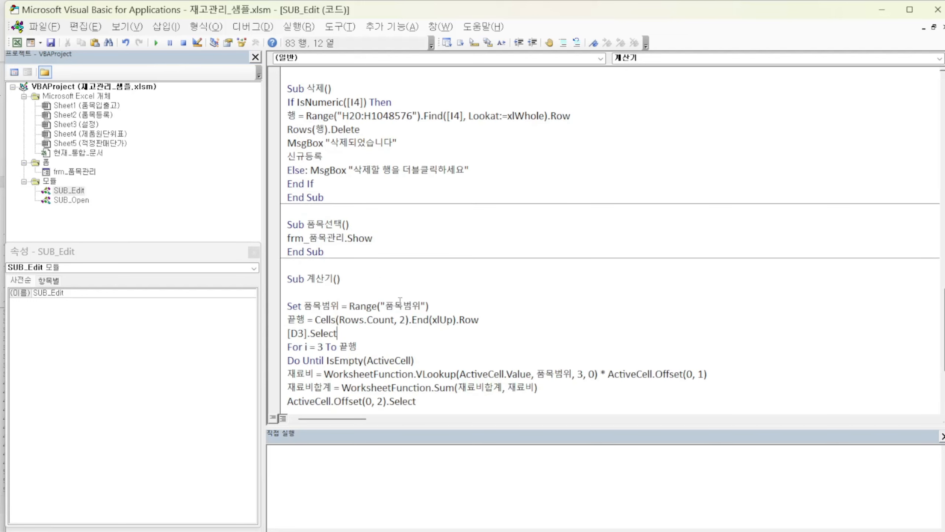
pyautogui.click(362, 225)
pyautogui.click(327, 238)
pyautogui.click(363, 239)
# Step: Examine the properties of the frm_품목관리 form and its ListBox1, including ColumnCount, ColumnHeads and RowSource
pyautogui.click(83, 174)
pyautogui.doubleClick(83, 174)
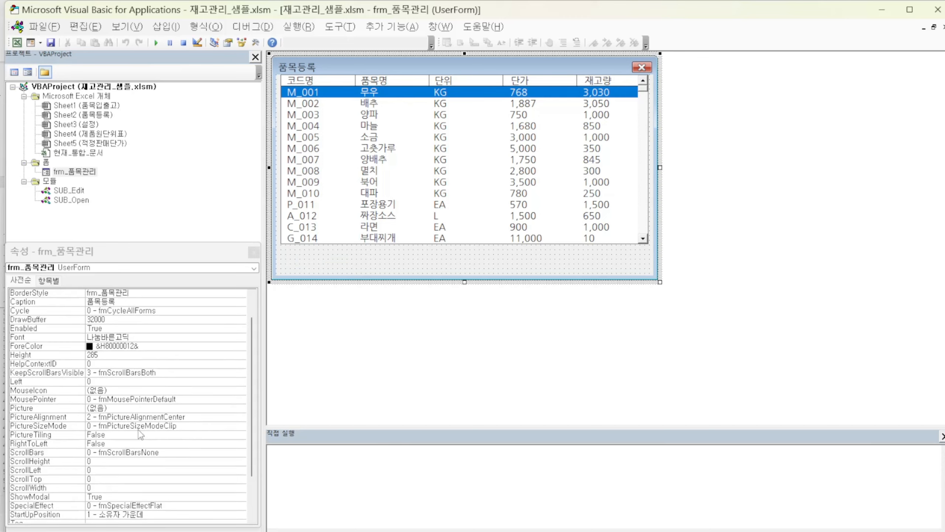
pyautogui.scroll(-2, 139, 436)
pyautogui.scroll(2, 139, 439)
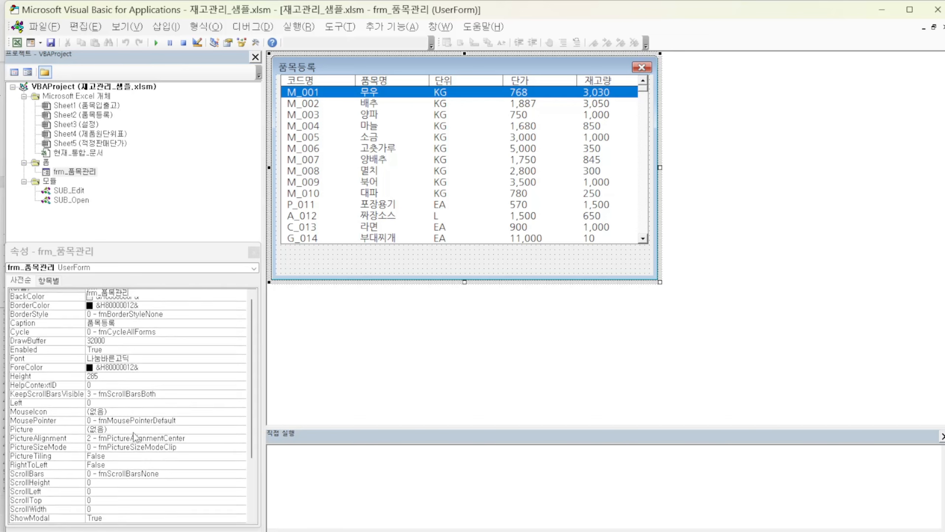
pyautogui.click(253, 267)
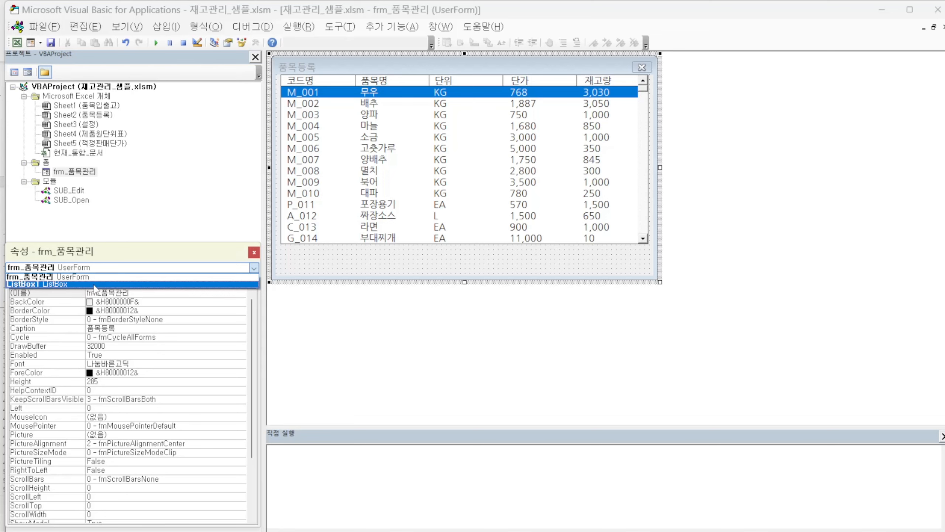
pyautogui.click(94, 284)
pyautogui.click(66, 339)
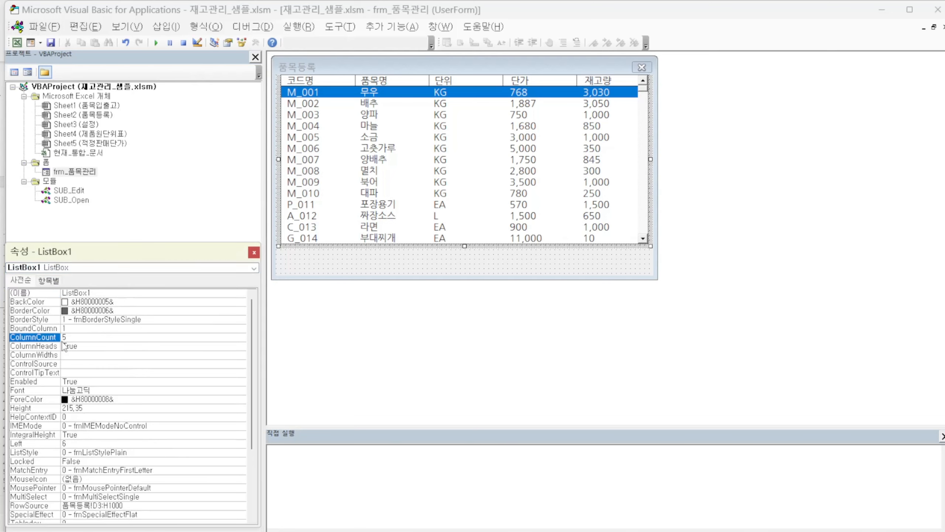
pyautogui.click(69, 337)
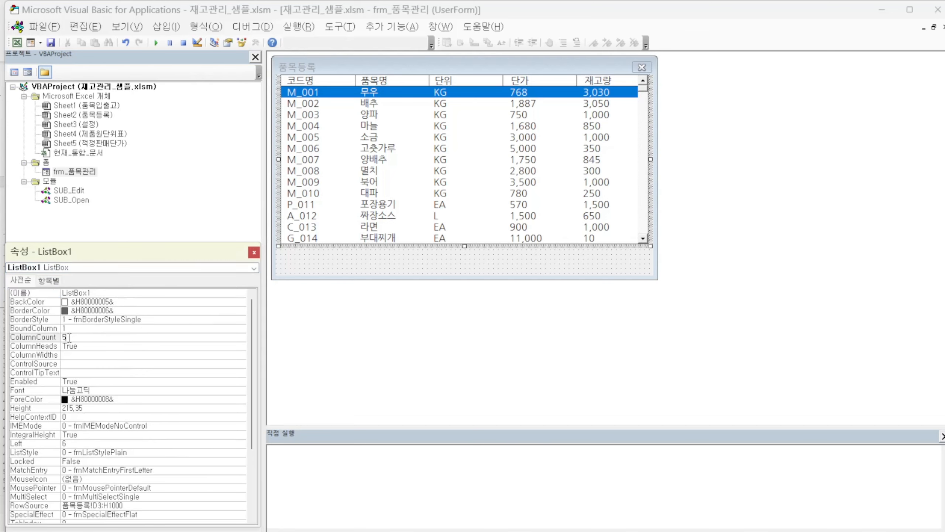
pyautogui.scroll(-3, 135, 383)
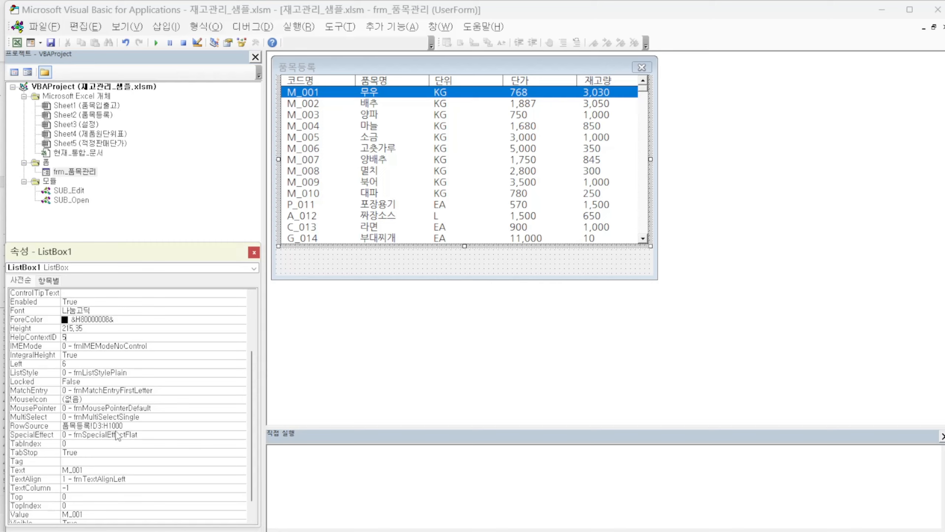
# Step: Examine ListBox1's RowSource value 품목등록!D3:H1000 and highlight the matching 코드명 to 재고량 columns from D3 on the 품목등록 sheet
pyautogui.click(137, 426)
pyautogui.click(134, 426)
pyautogui.moveTo(134, 426); pyautogui.dragTo(64, 428)
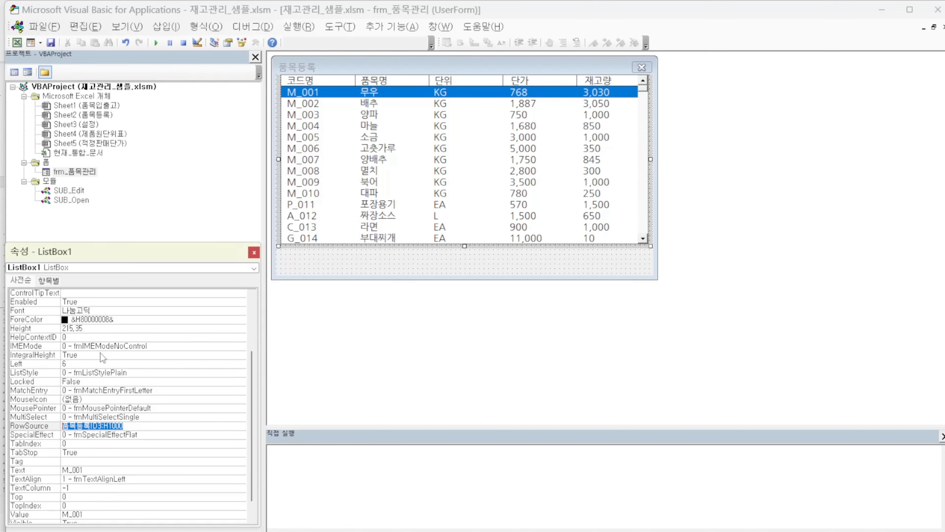
pyautogui.hotkey('alt', 'F11')
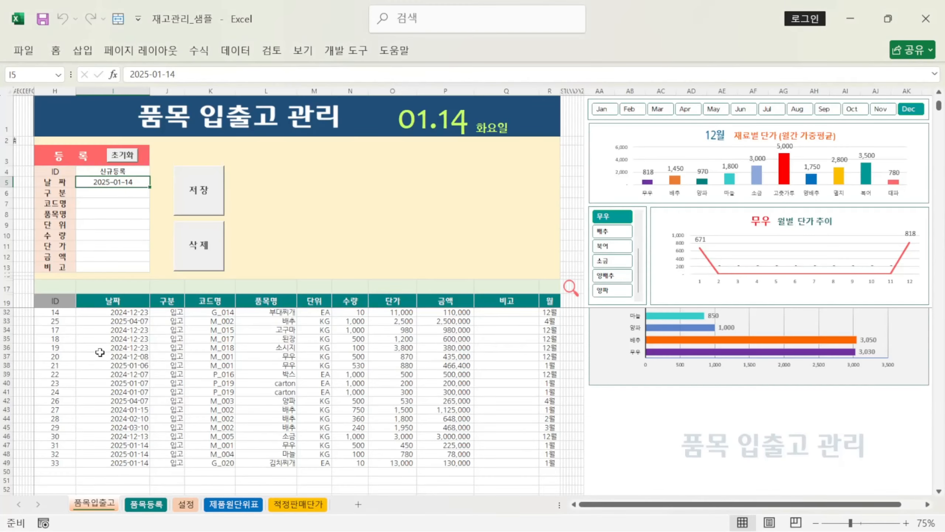
pyautogui.click(145, 504)
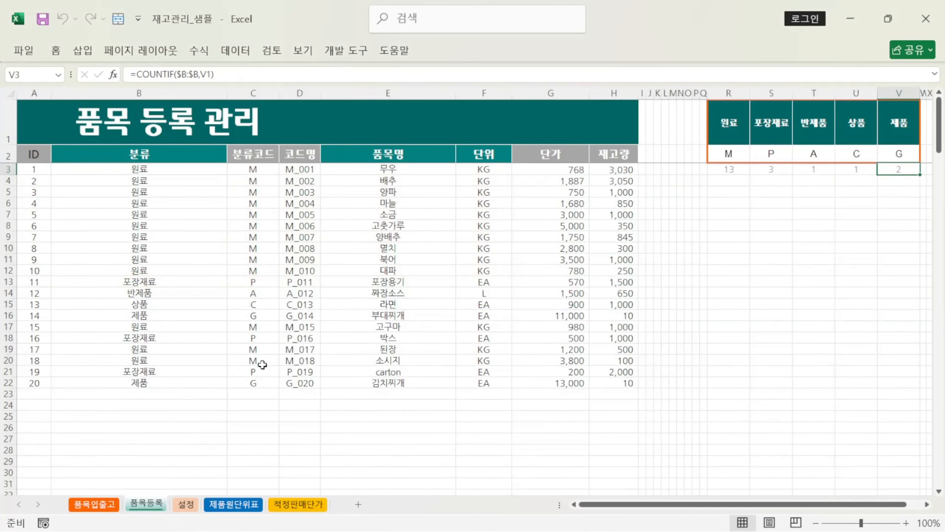
pyautogui.click(311, 172)
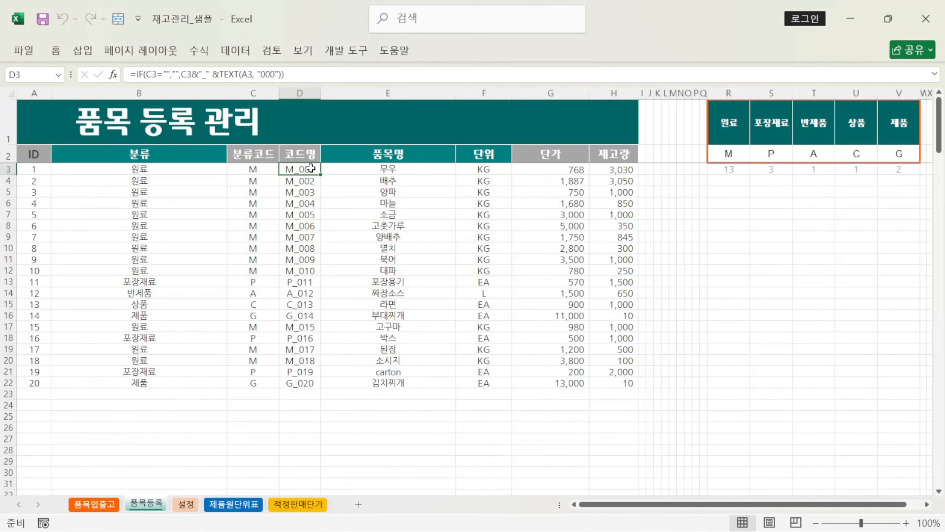
pyautogui.moveTo(310, 169); pyautogui.dragTo(634, 478)
pyautogui.scroll(10, 422, 266)
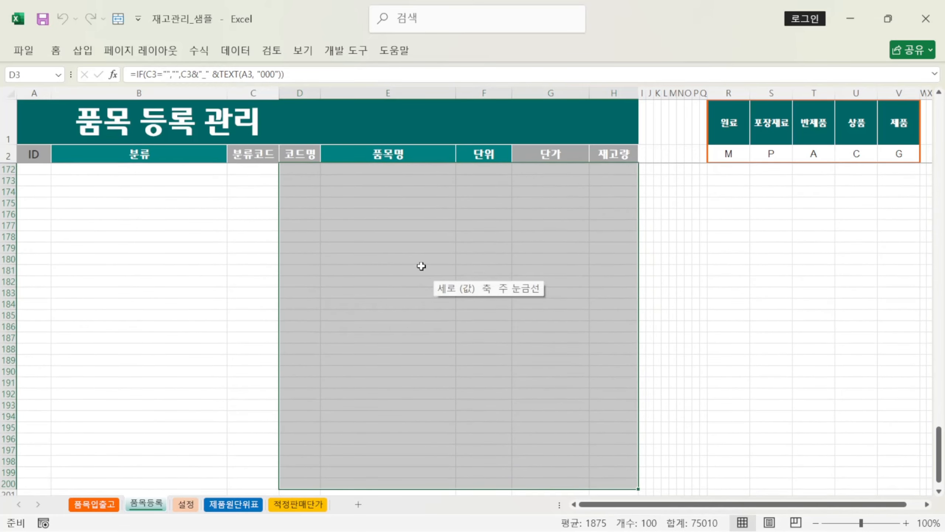
pyautogui.scroll(20, 399, 272)
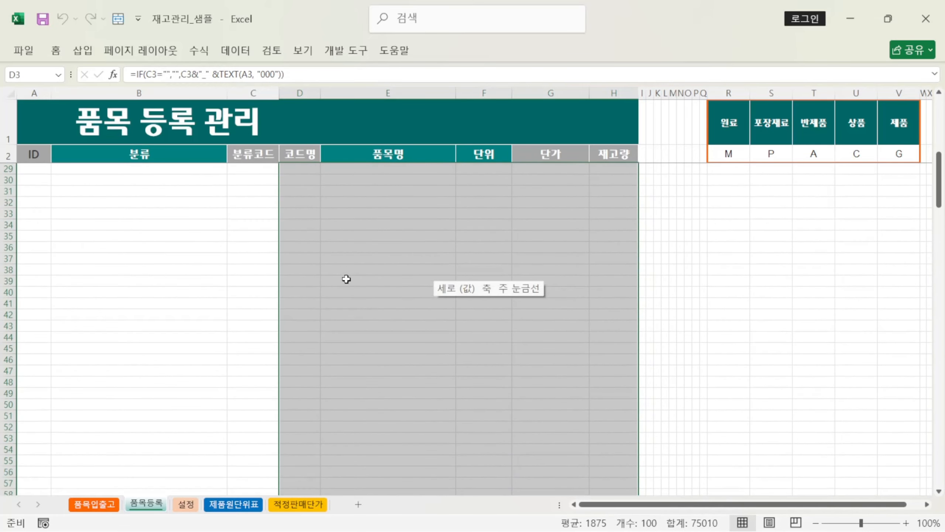
pyautogui.scroll(2, 346, 279)
pyautogui.click(305, 170)
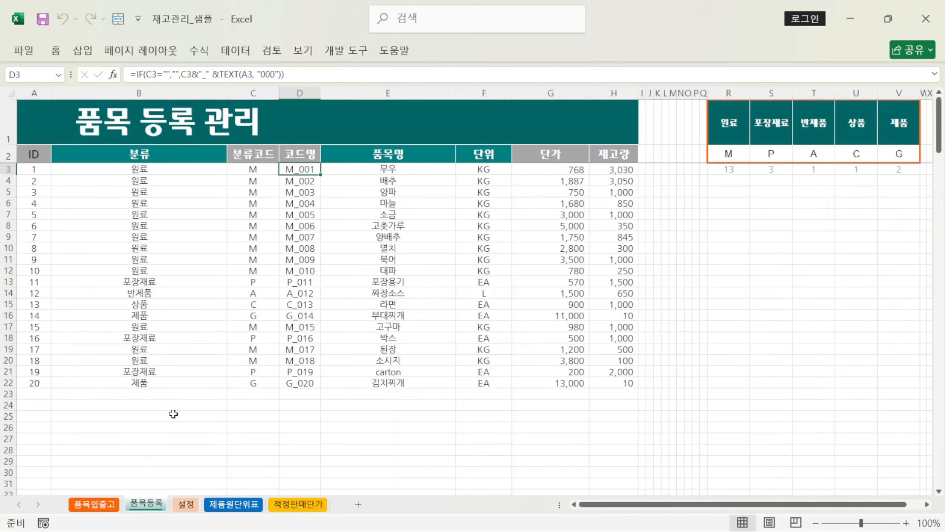
# Step: Return to the VBA editor and view the code behind the frm_품목관리 form, comparing it with the form's list box columns
pyautogui.hotkey('alt', 'F11')
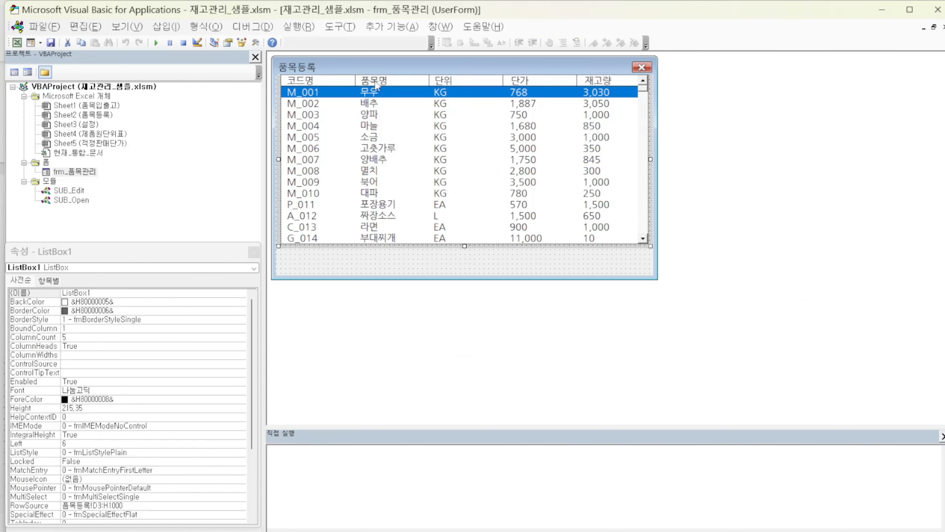
pyautogui.rightClick(93, 171)
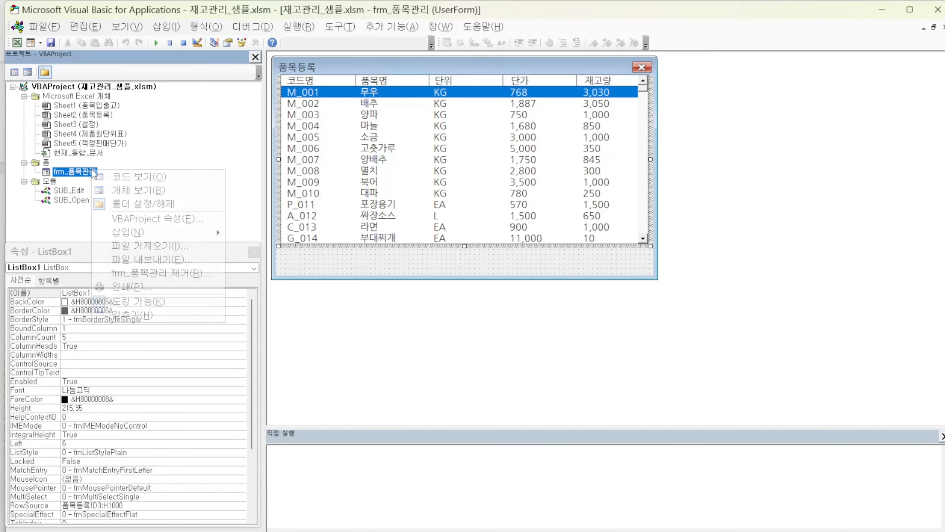
pyautogui.click(137, 177)
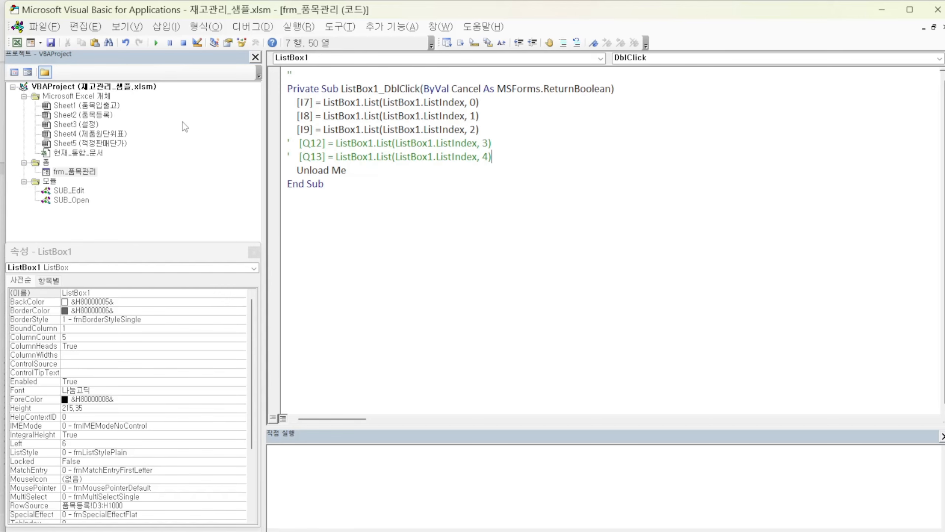
pyautogui.doubleClick(89, 174)
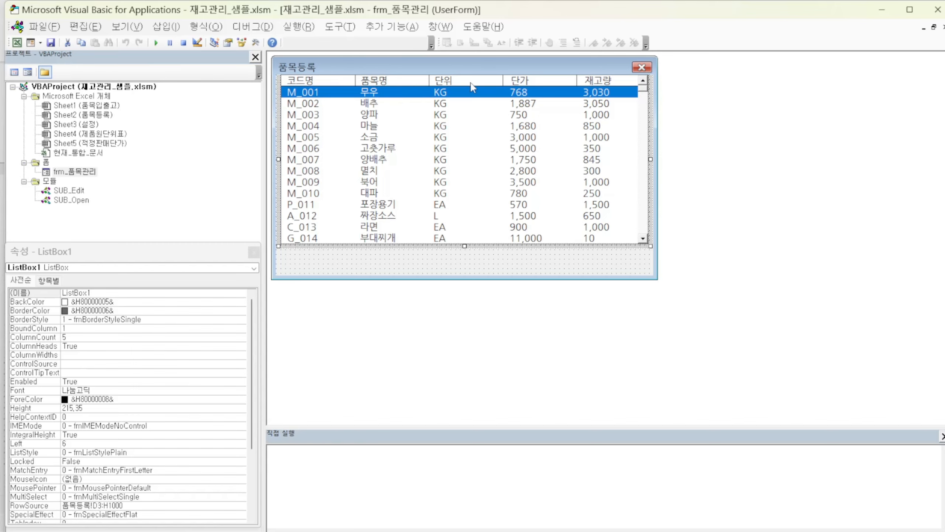
pyautogui.rightClick(88, 172)
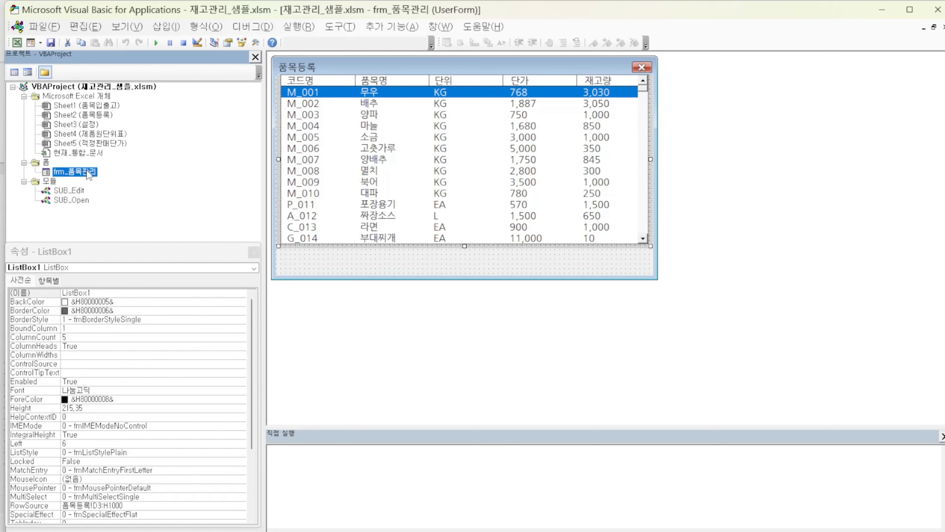
pyautogui.click(145, 179)
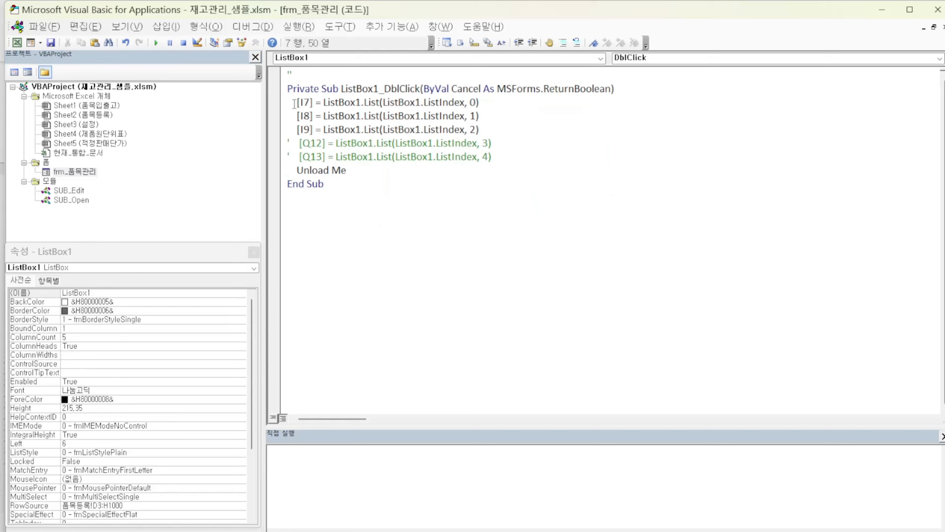
# Step: Examine the ListBox1_DblClick lines that fill I7, I8 and I9 from the list, and the Unload Me statement
pyautogui.moveTo(294, 102); pyautogui.dragTo(480, 109)
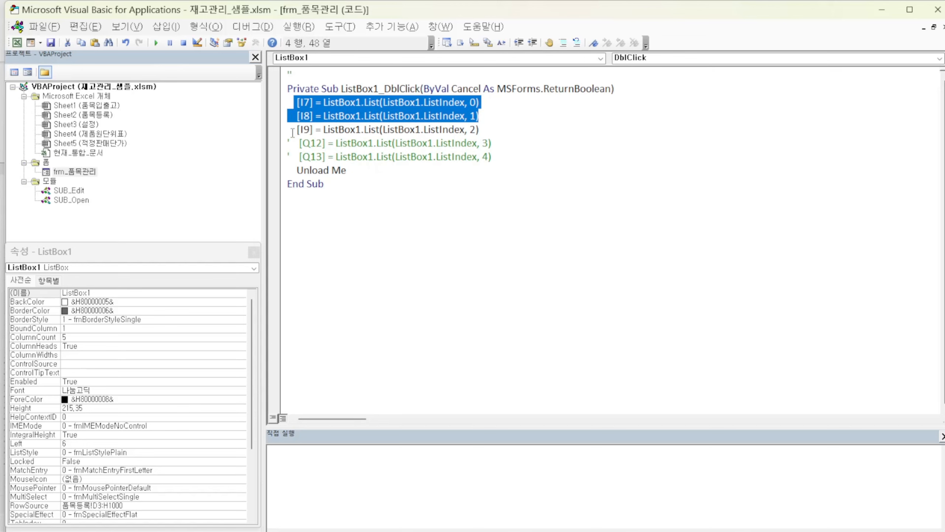
pyautogui.moveTo(295, 128); pyautogui.dragTo(488, 129)
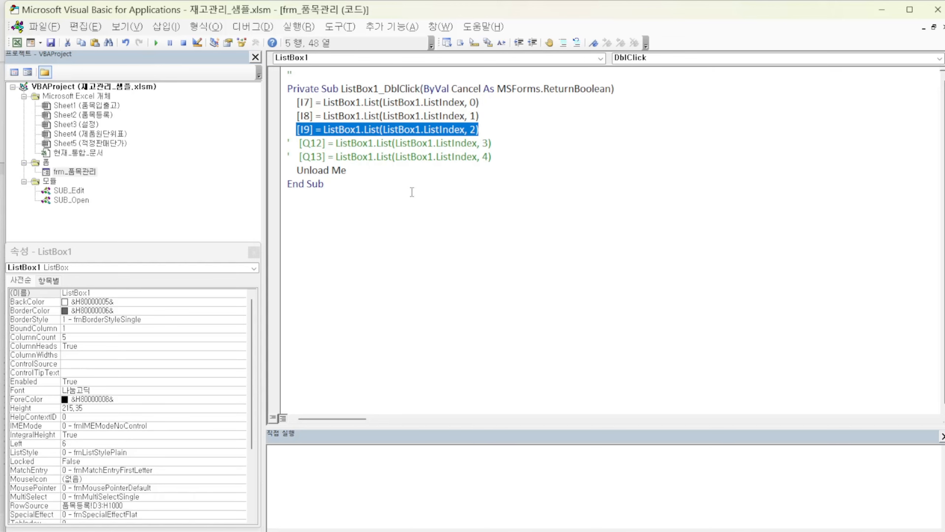
pyautogui.click(323, 169)
pyautogui.moveTo(300, 170); pyautogui.dragTo(347, 170)
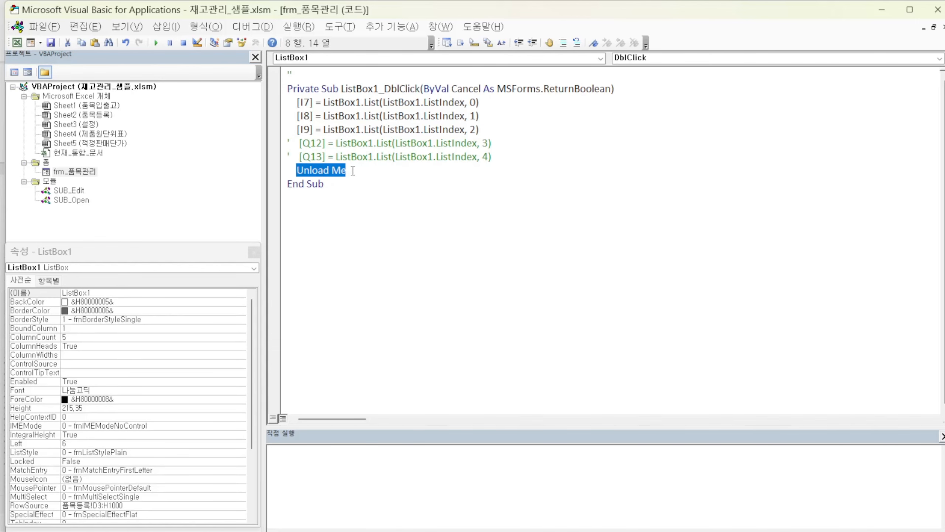
pyautogui.click(378, 168)
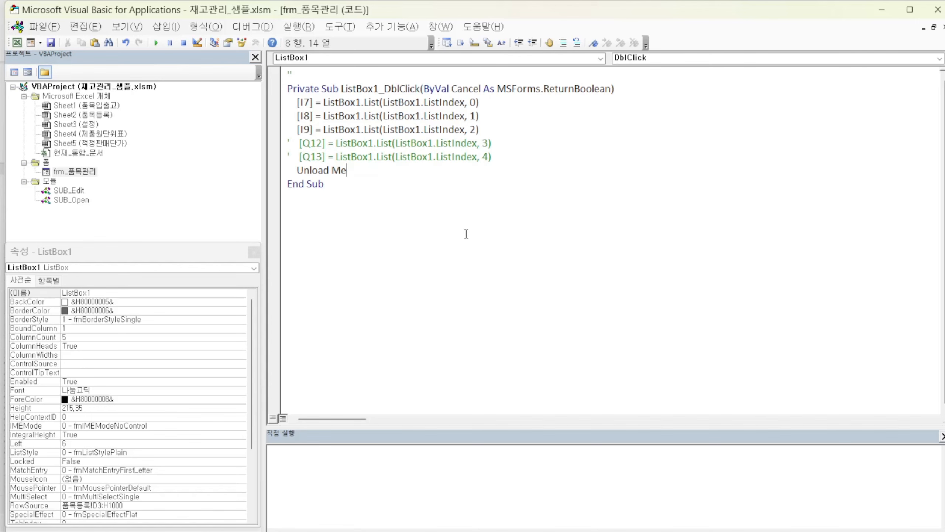
# Step: Insert a new user form into the project and enlarge it in both directions to a height of about 293
pyautogui.doubleClick(91, 172)
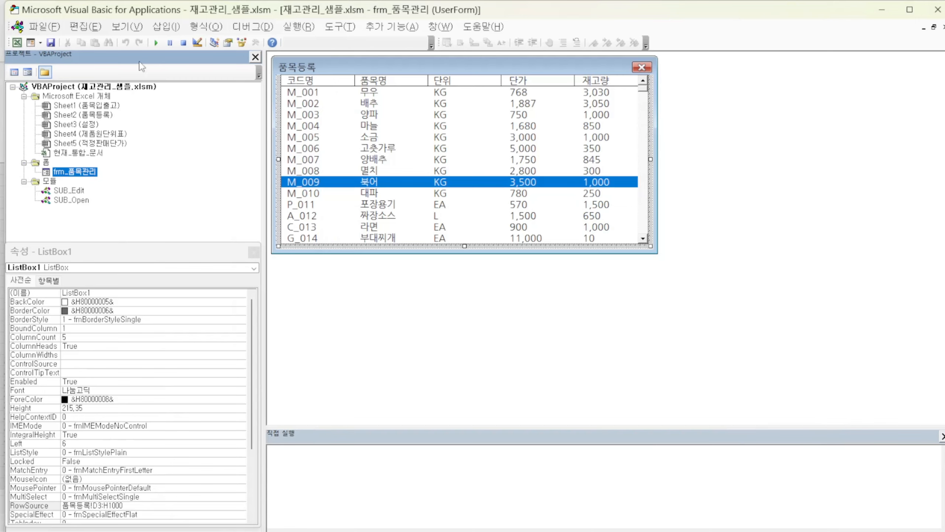
pyautogui.click(164, 29)
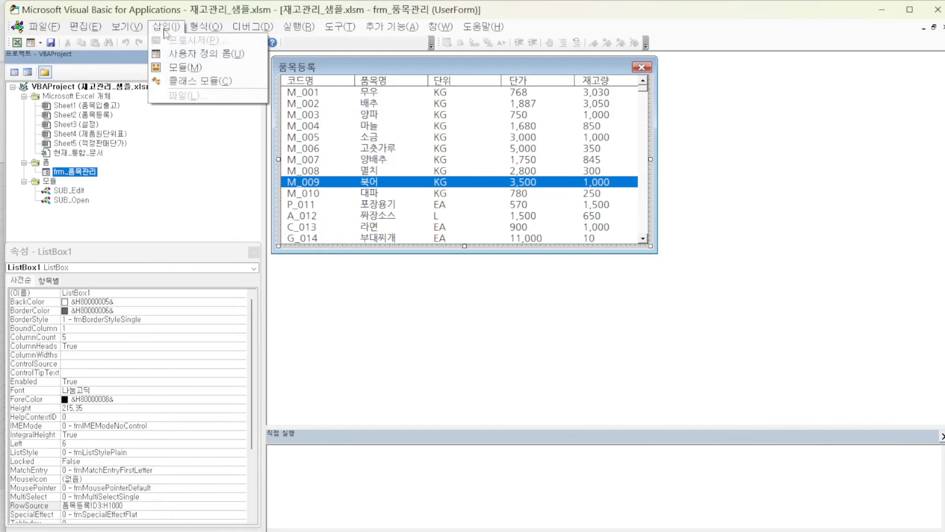
pyautogui.click(191, 56)
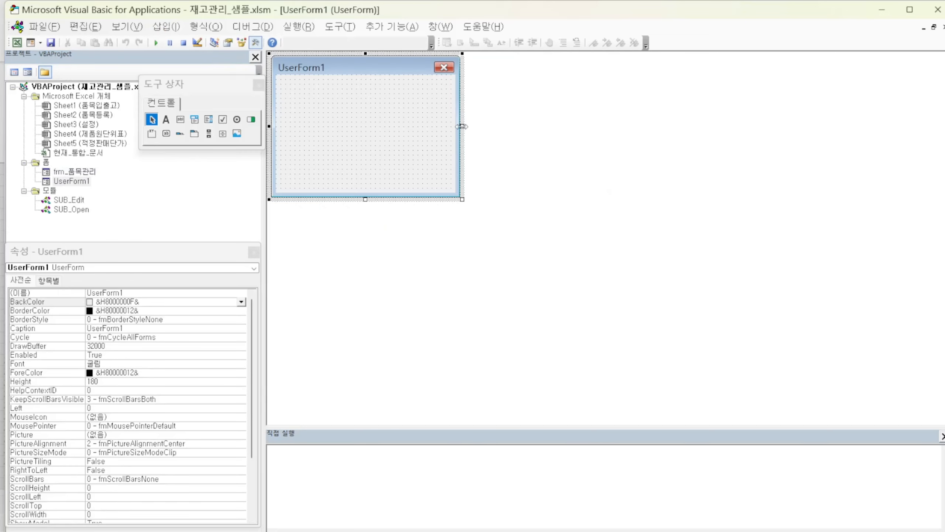
pyautogui.moveTo(461, 138); pyautogui.dragTo(610, 139)
pyautogui.moveTo(440, 200); pyautogui.dragTo(440, 288)
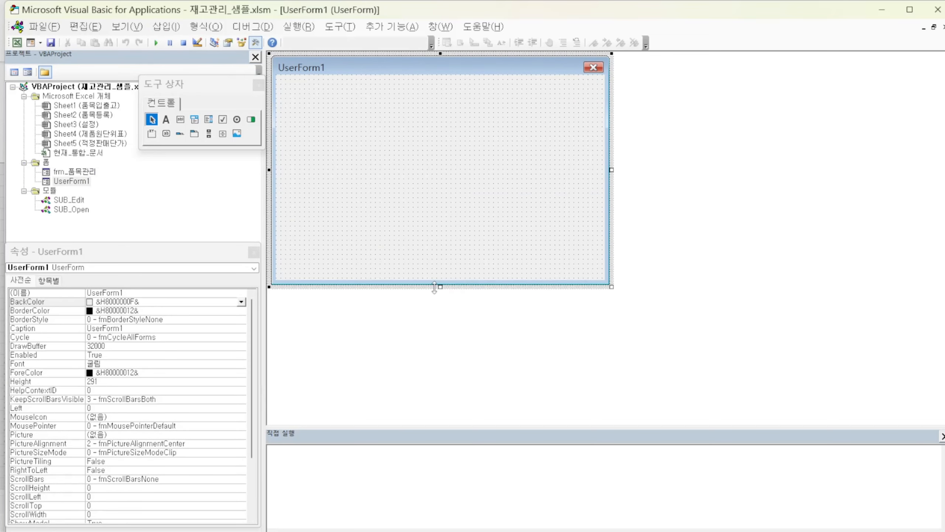
# Step: Draw a list box about 408 wide and 258 high across UserForm1 and set its ColumnCount to 5
pyautogui.click(208, 120)
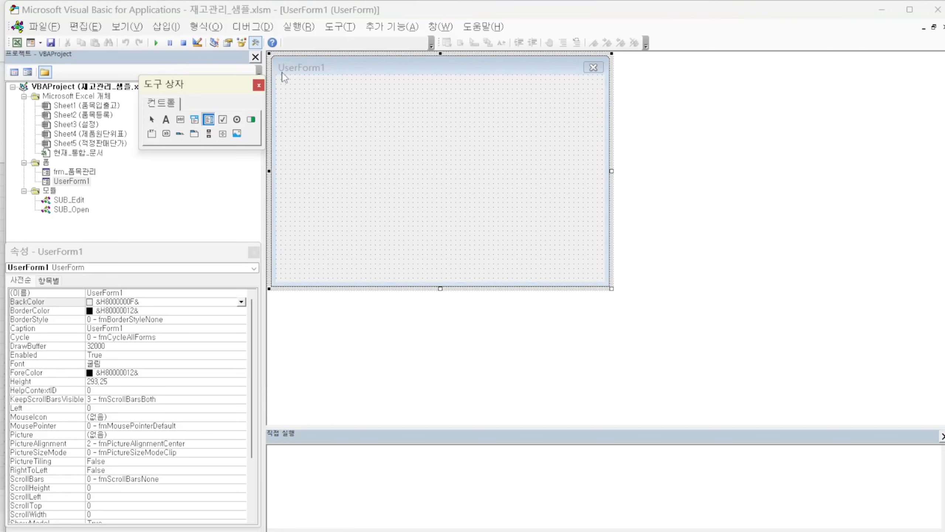
pyautogui.moveTo(281, 75); pyautogui.dragTo(600, 277)
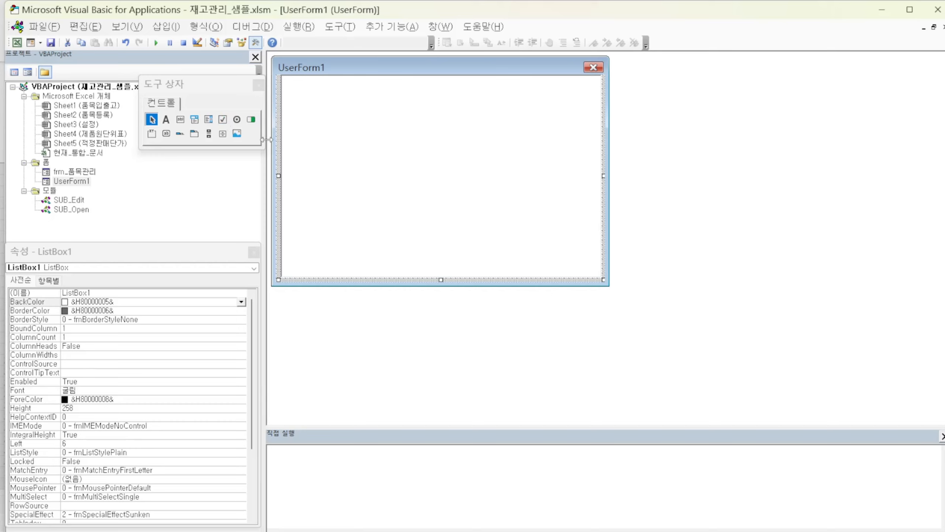
pyautogui.click(82, 183)
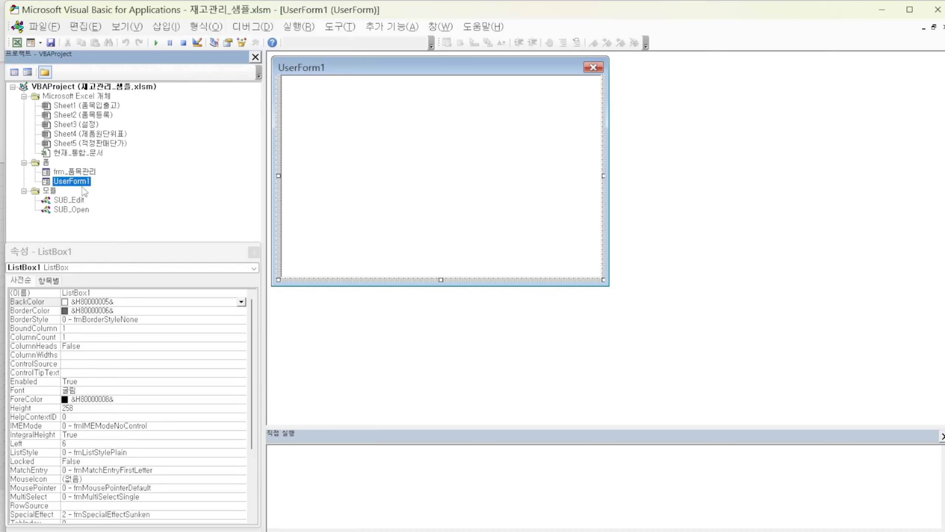
pyautogui.click(76, 337)
pyautogui.click(83, 338)
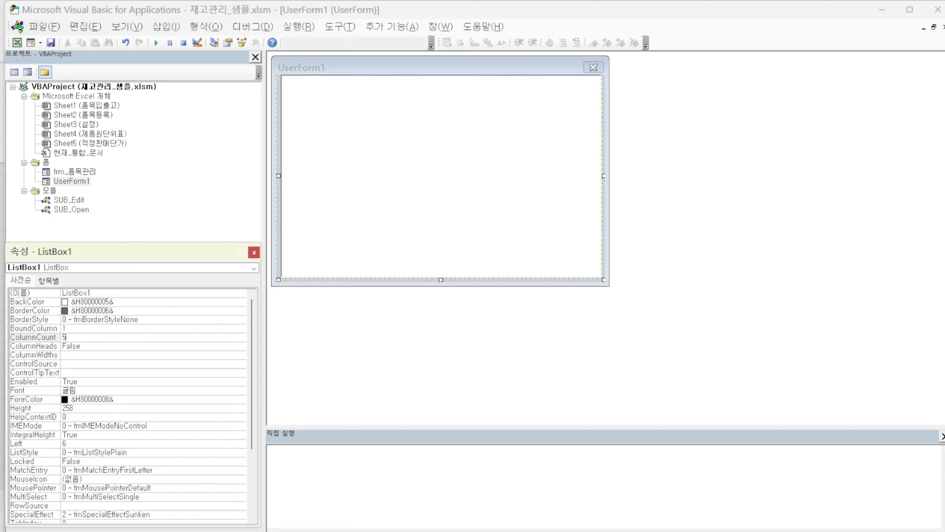
pyautogui.write('5')
# Step: Copy the RowSource 품목등록!D3:H1000 from frm_품목관리's list box into the RowSource of UserForm1's list box
pyautogui.scroll(-4, 105, 409)
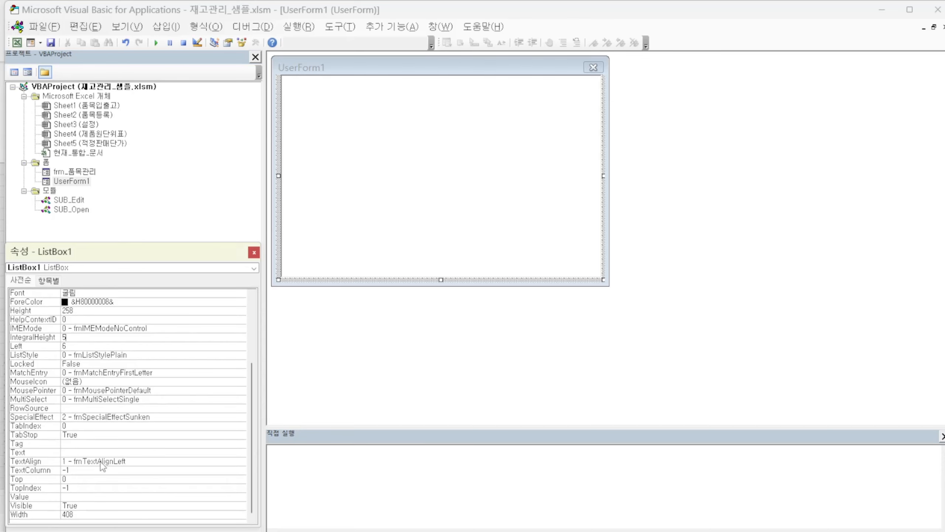
pyautogui.click(82, 408)
pyautogui.click(86, 409)
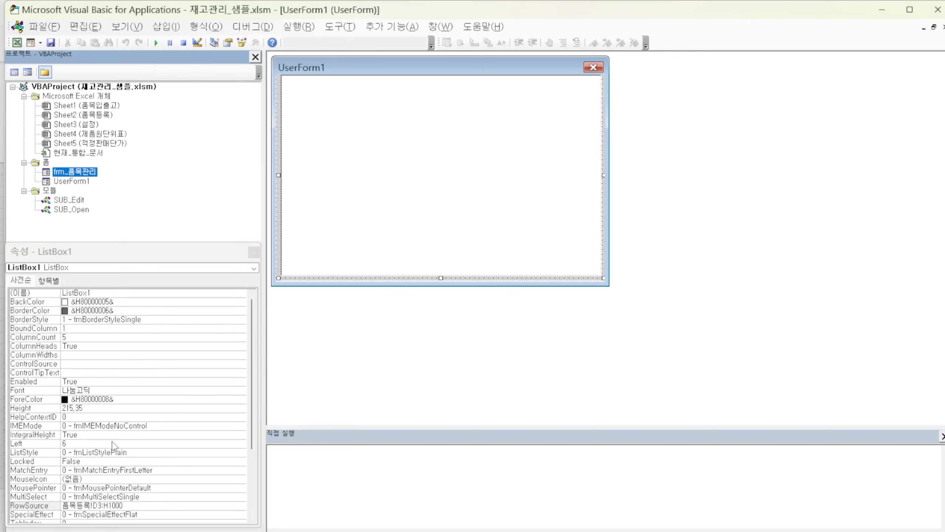
pyautogui.moveTo(124, 505); pyautogui.dragTo(61, 506)
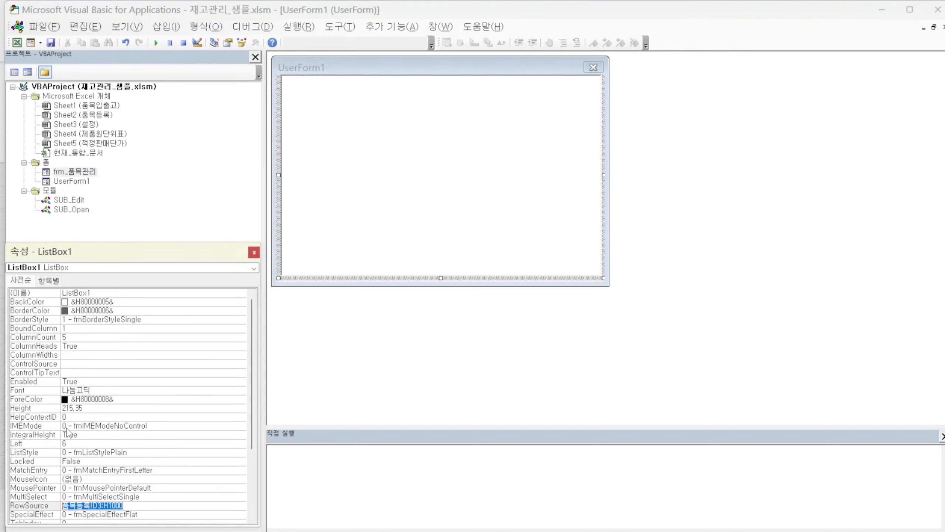
pyautogui.doubleClick(82, 182)
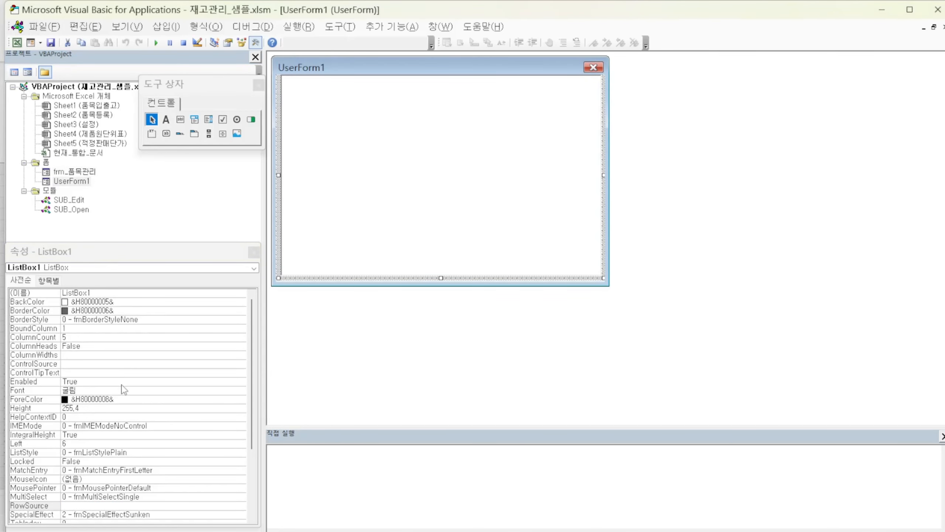
pyautogui.scroll(-2, 123, 418)
pyautogui.click(88, 452)
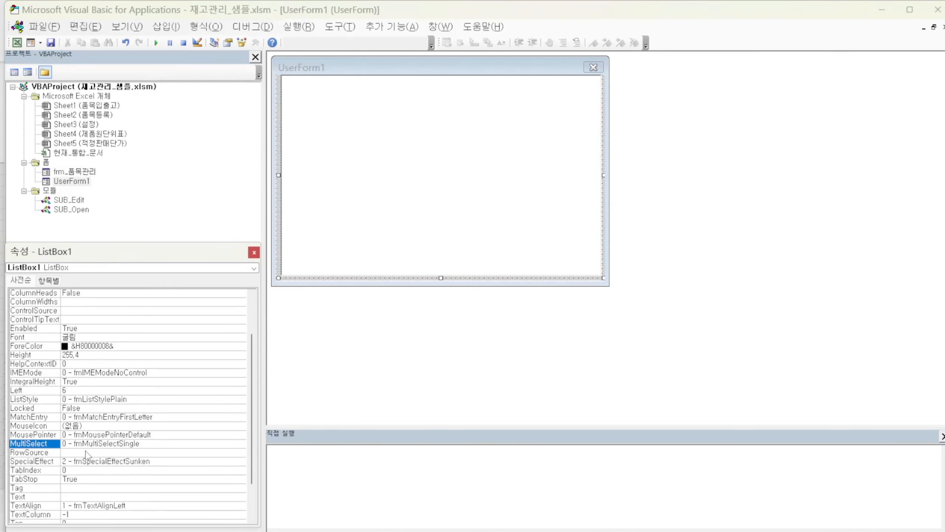
pyautogui.hotkey('ctrl', 'v')
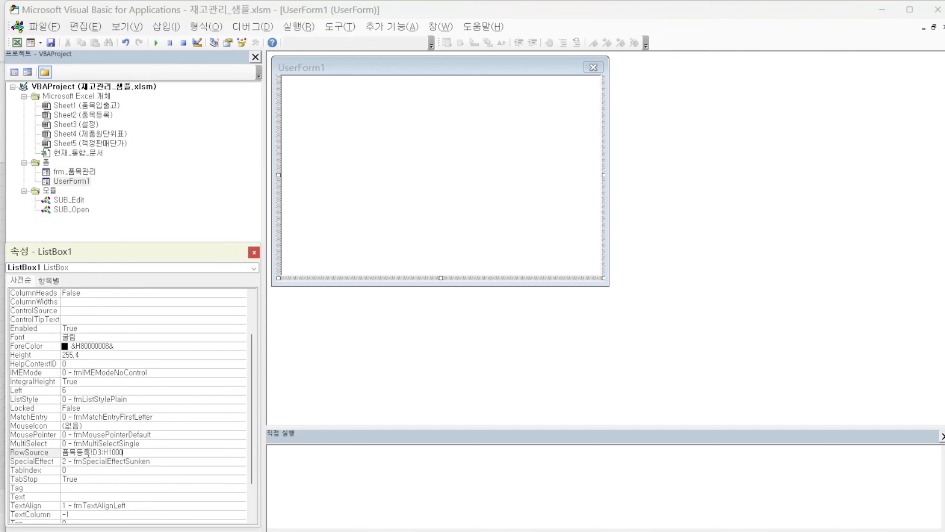
pyautogui.click(124, 409)
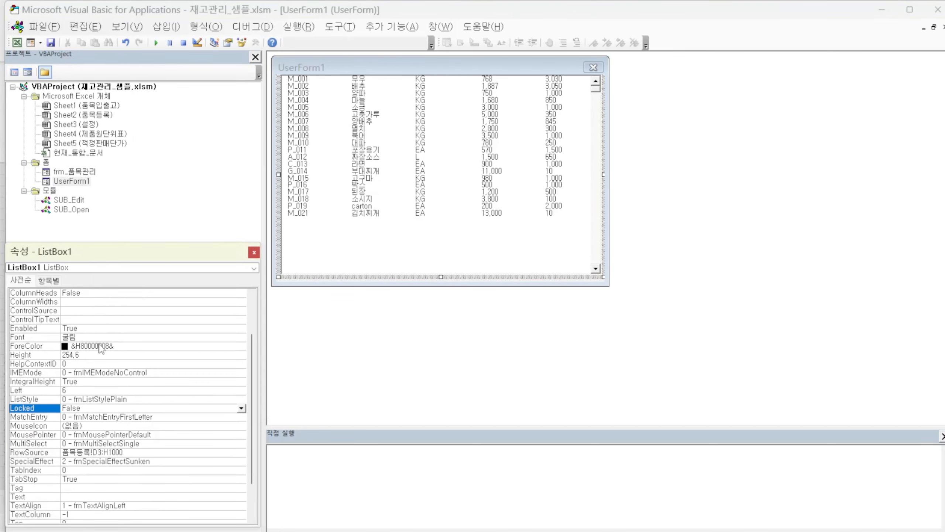
# Step: Turn on column headings for UserForm1's list box by setting ColumnHeads to True
pyautogui.scroll(2, 114, 363)
pyautogui.scroll(1, 114, 363)
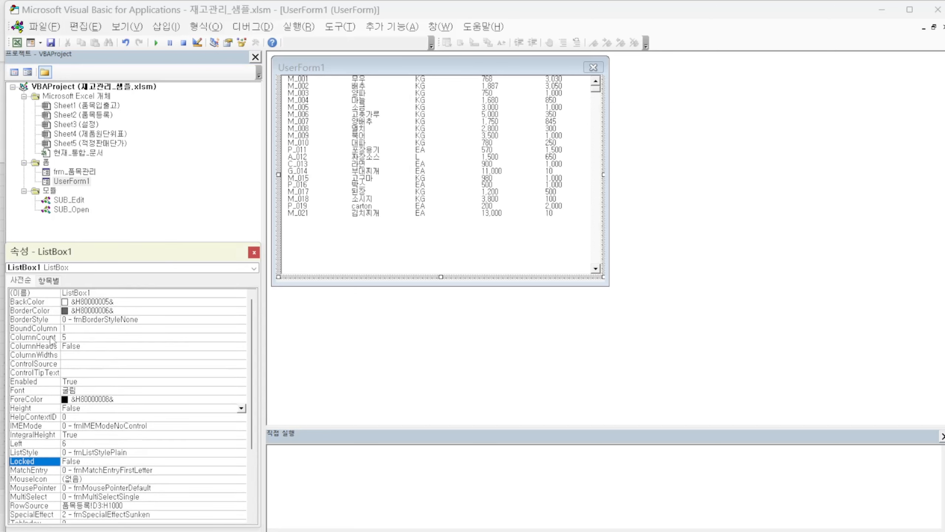
pyautogui.click(74, 328)
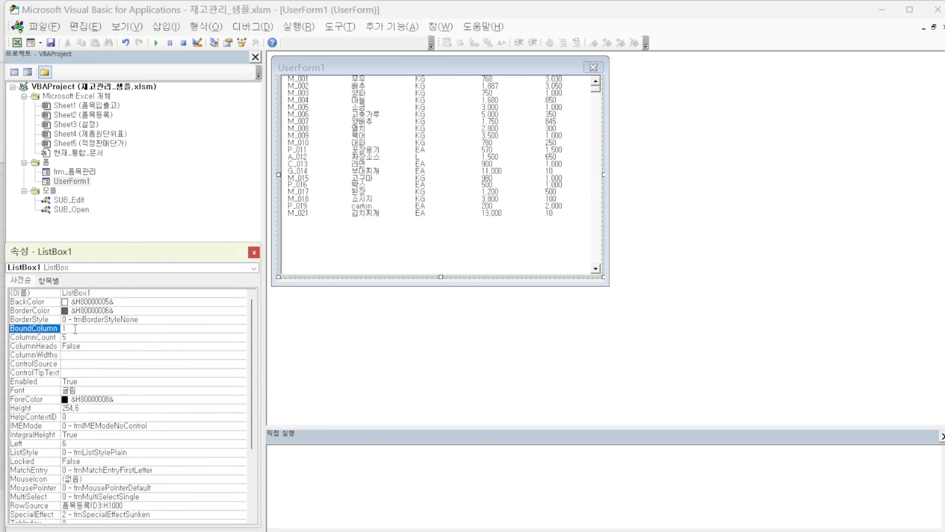
pyautogui.click(97, 345)
pyautogui.click(241, 346)
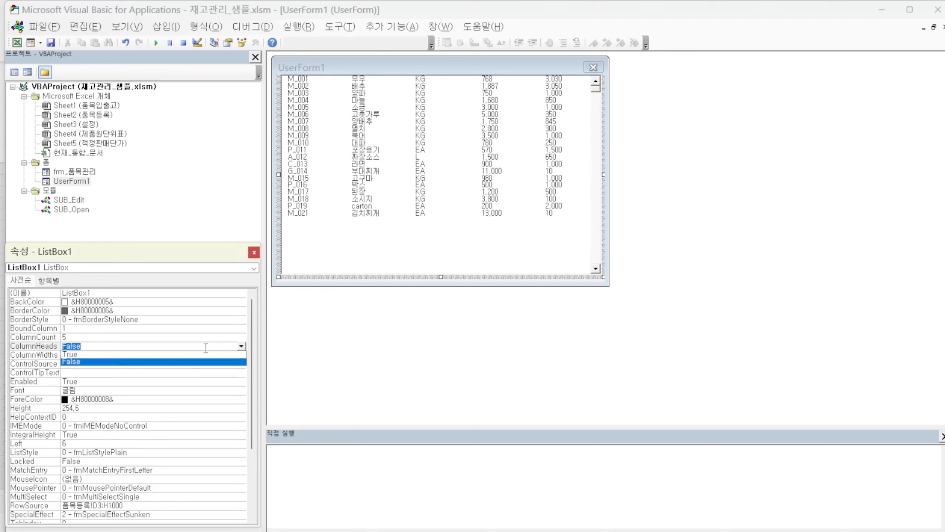
pyautogui.click(100, 354)
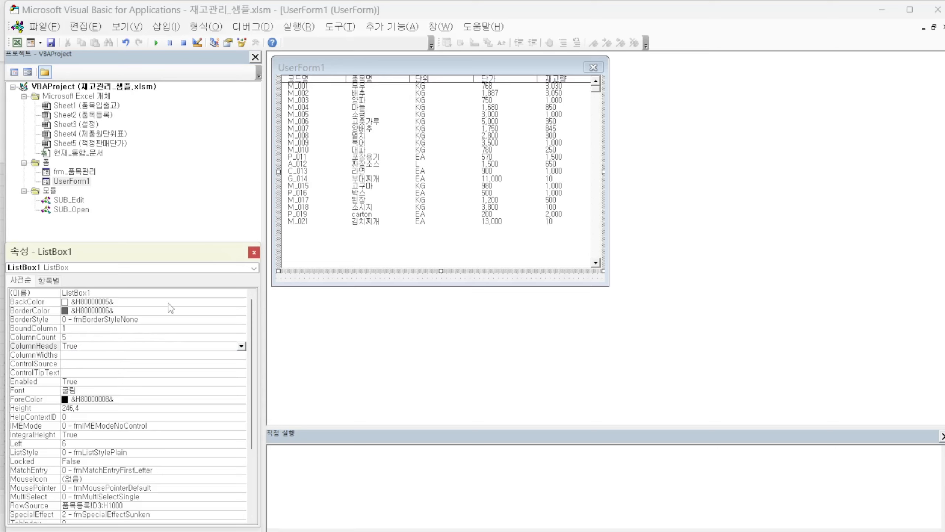
# Step: Set the font size of UserForm1's list box to 14, keeping the 굴림 font
pyautogui.click(88, 390)
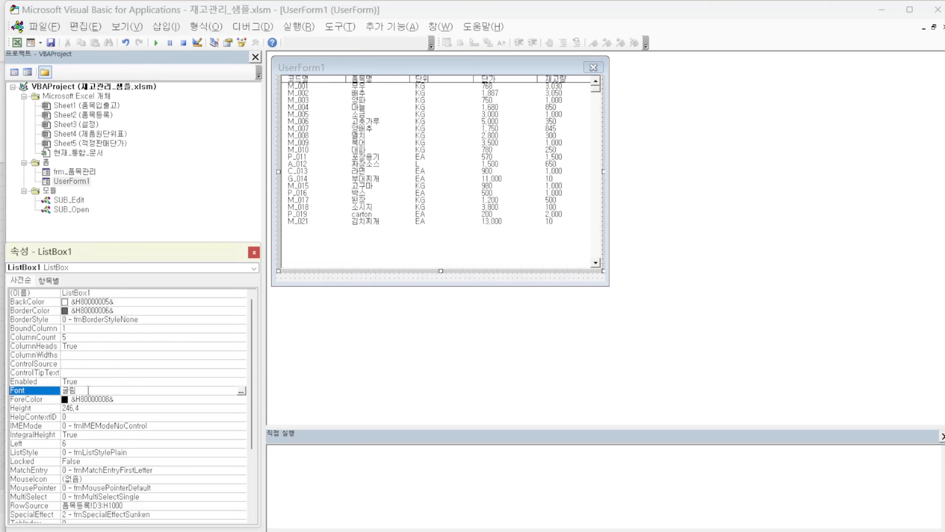
pyautogui.click(241, 392)
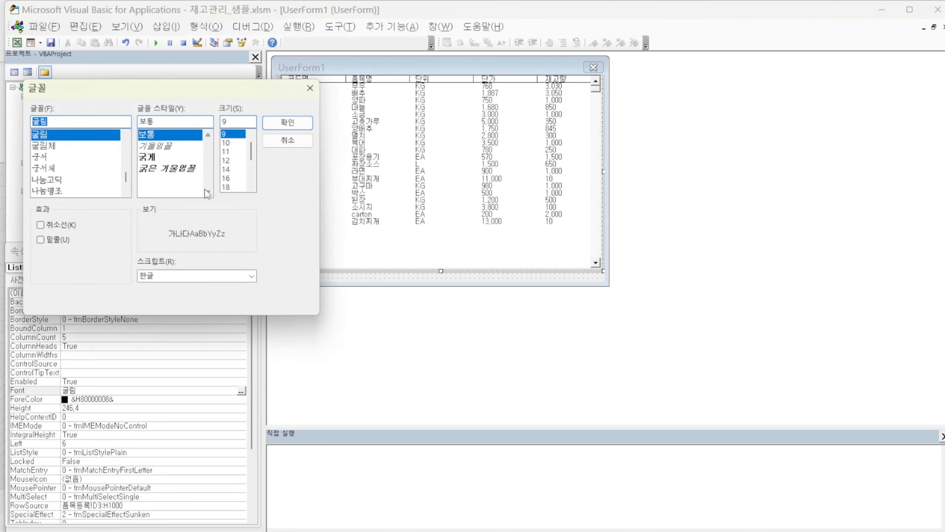
pyautogui.click(227, 170)
pyautogui.click(287, 122)
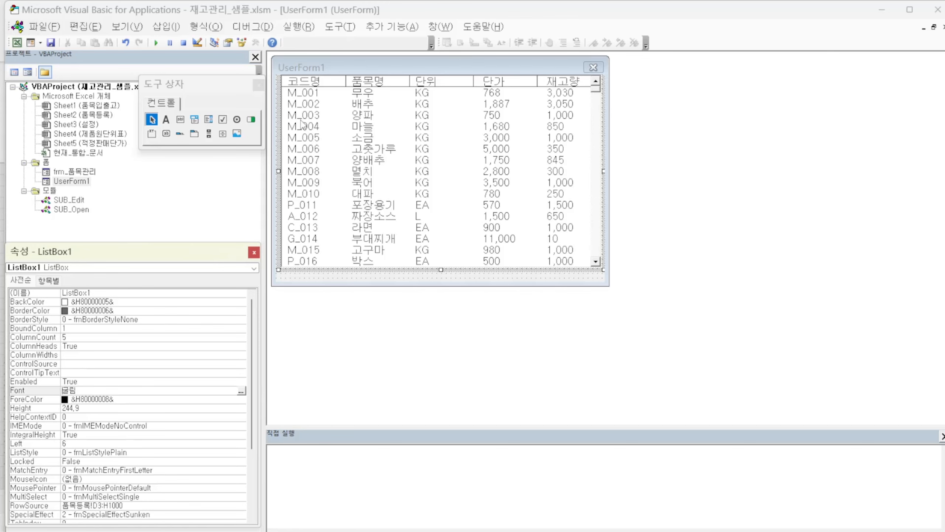
# Step: Copy the ListBox1_DblClick procedure from frm_품목관리's code into the empty code module of UserForm1
pyautogui.click(72, 182)
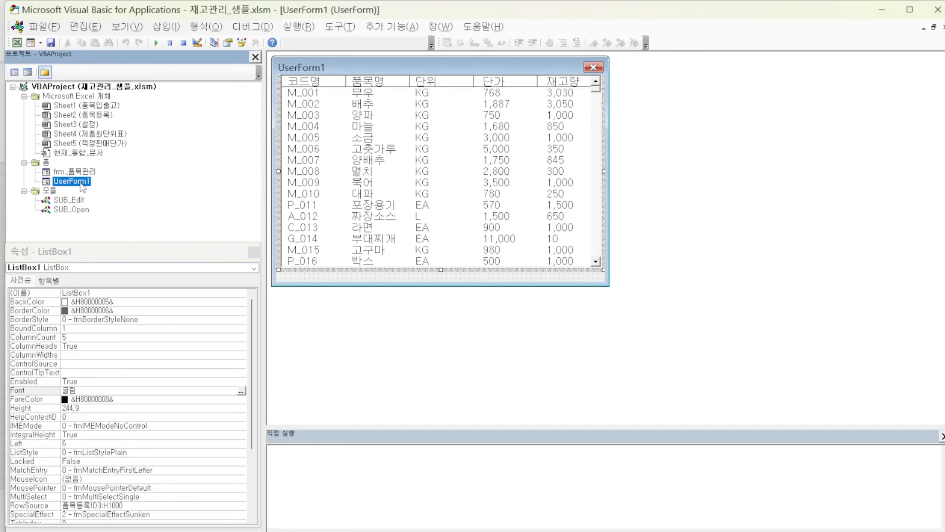
pyautogui.rightClick(82, 183)
pyautogui.click(175, 190)
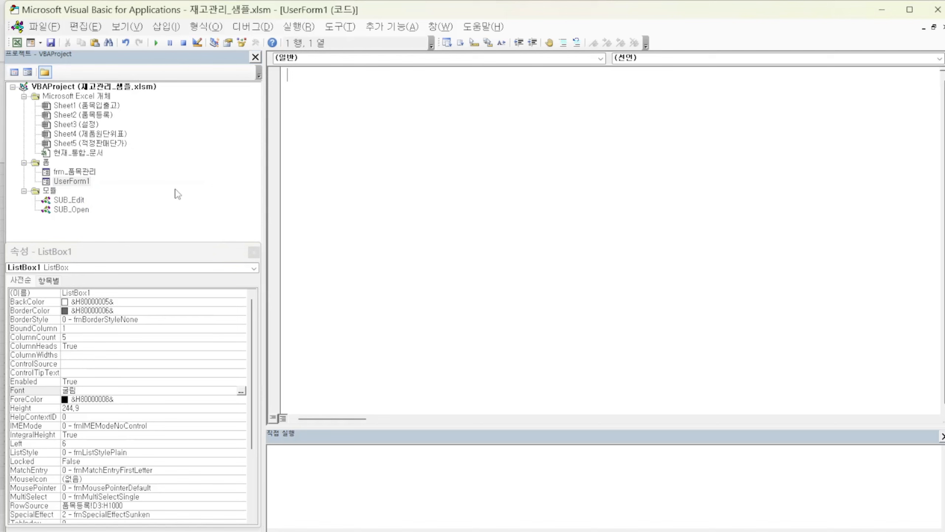
pyautogui.doubleClick(90, 172)
pyautogui.rightClick(95, 173)
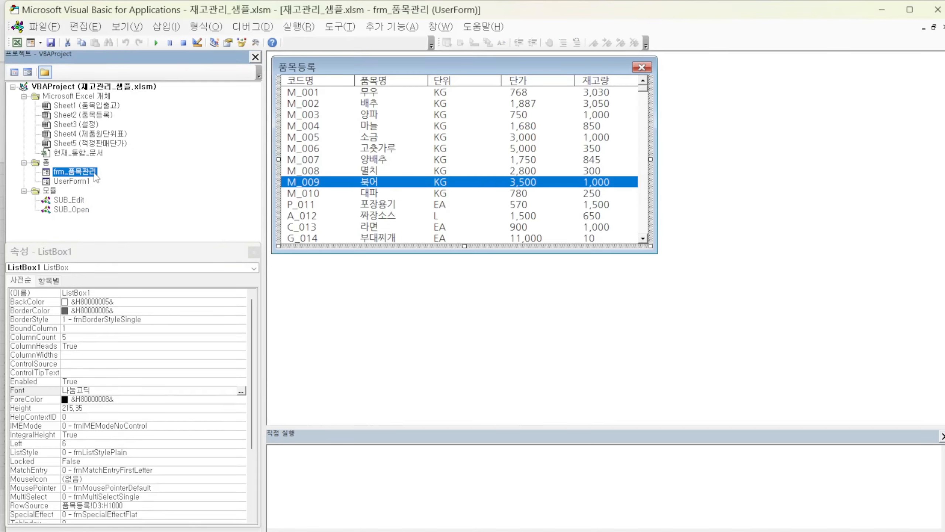
pyautogui.click(146, 181)
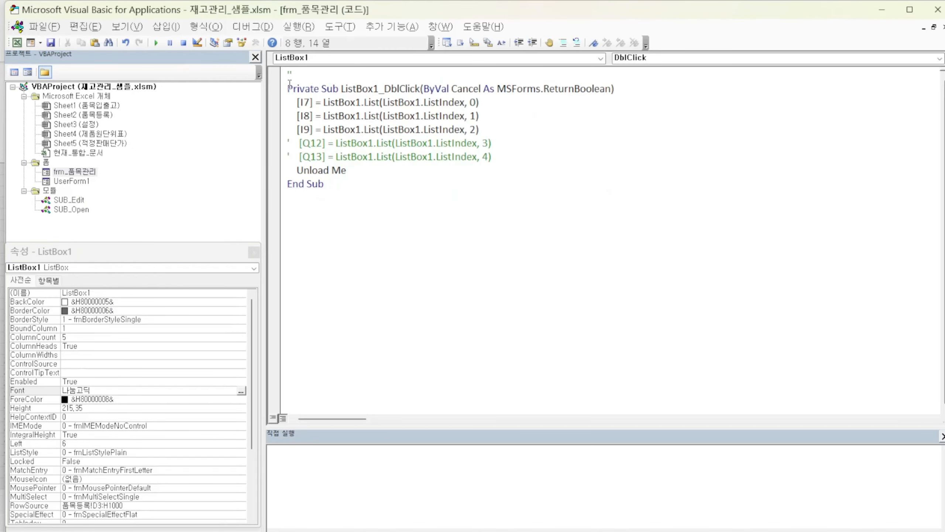
pyautogui.moveTo(287, 88); pyautogui.dragTo(487, 192)
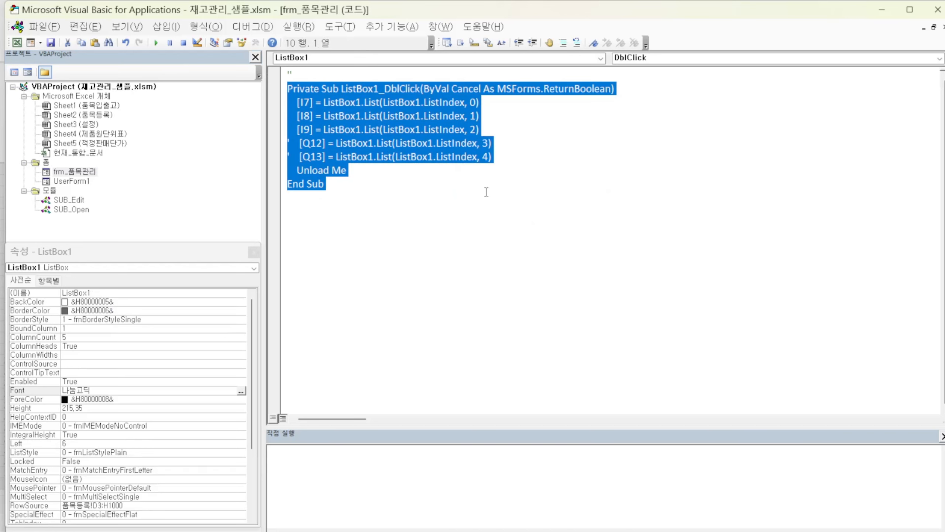
pyautogui.doubleClick(85, 181)
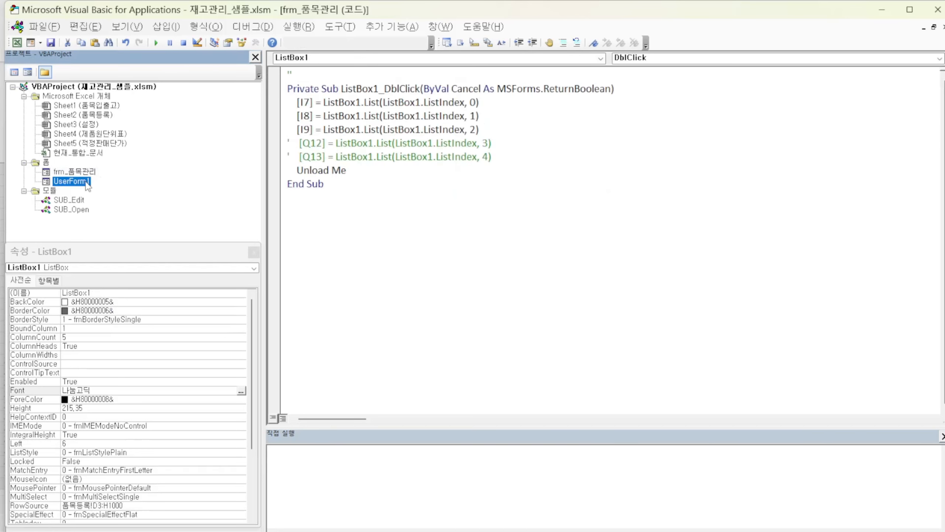
pyautogui.rightClick(80, 186)
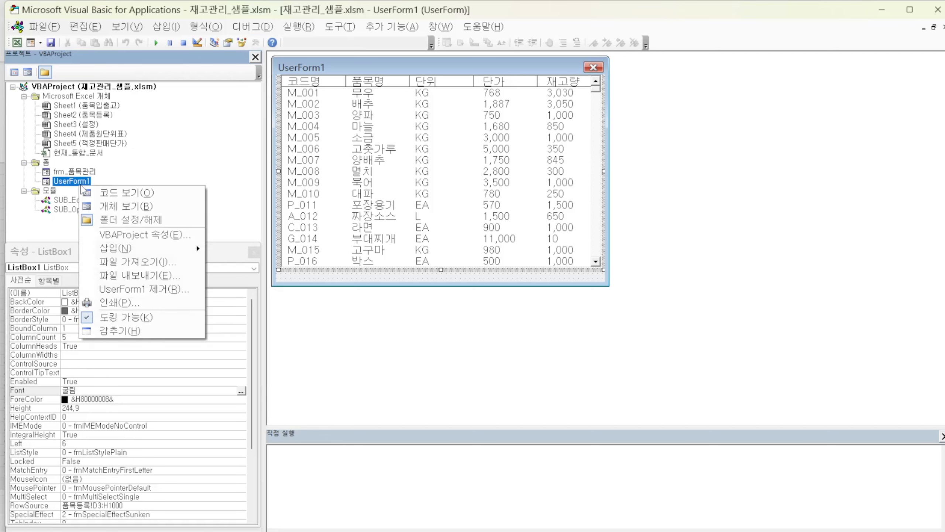
pyautogui.click(147, 193)
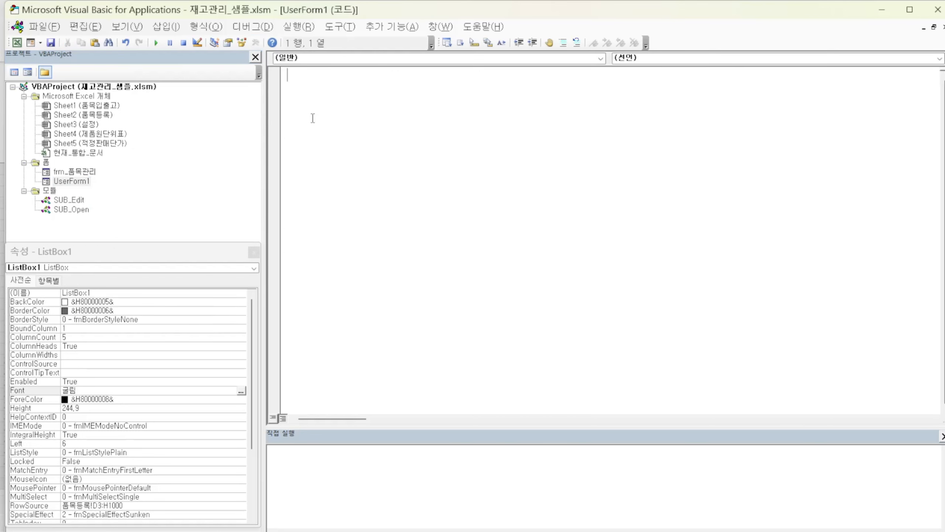
pyautogui.hotkey('ctrl', 'v')
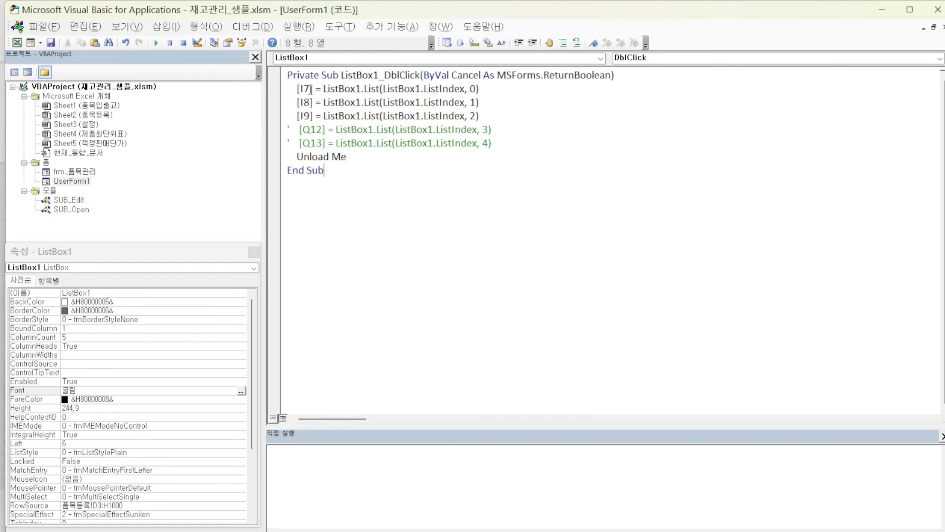
# Step: Open the code of Sheet2 (품목등록) and examine the Worksheet_Change header, its two Exit Sub conditions and the row variable
pyautogui.click(85, 183)
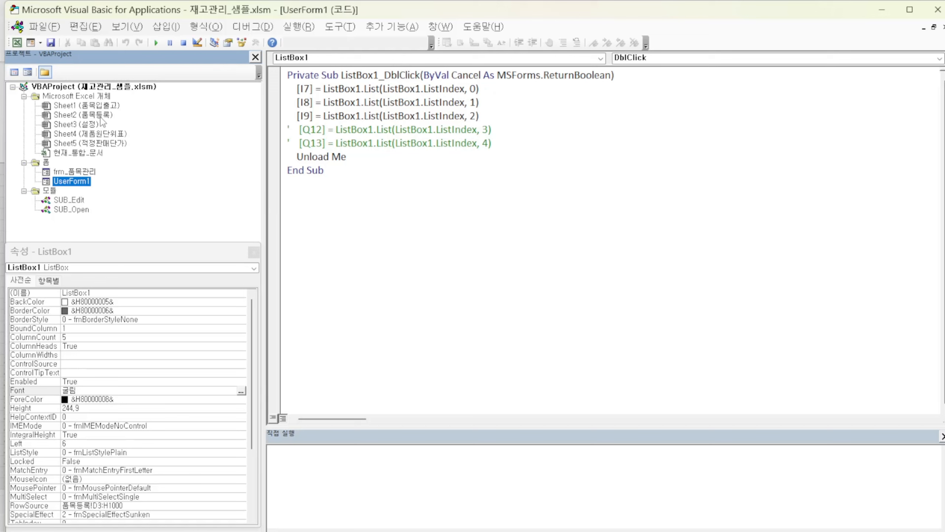
pyautogui.click(101, 118)
pyautogui.doubleClick(101, 117)
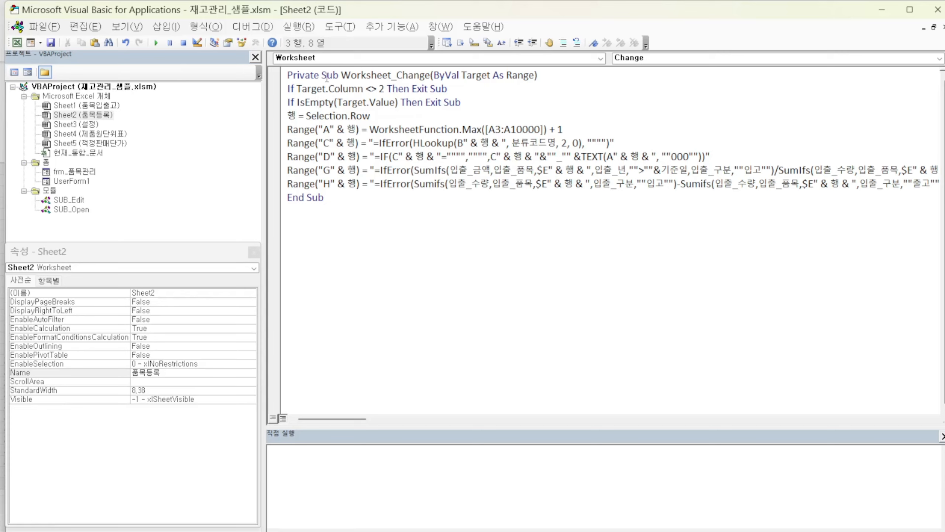
pyautogui.moveTo(289, 74); pyautogui.dragTo(336, 77)
pyautogui.click(351, 77)
pyautogui.click(428, 77)
pyautogui.click(379, 89)
pyautogui.click(389, 104)
pyautogui.click(321, 104)
pyautogui.click(292, 118)
pyautogui.click(365, 119)
# Step: Examine the Worksheet_Change lines that write the formulas into columns C, D, G and H
pyautogui.click(323, 143)
pyautogui.click(470, 143)
pyautogui.click(540, 143)
pyautogui.click(563, 143)
pyautogui.moveTo(376, 156); pyautogui.dragTo(877, 188)
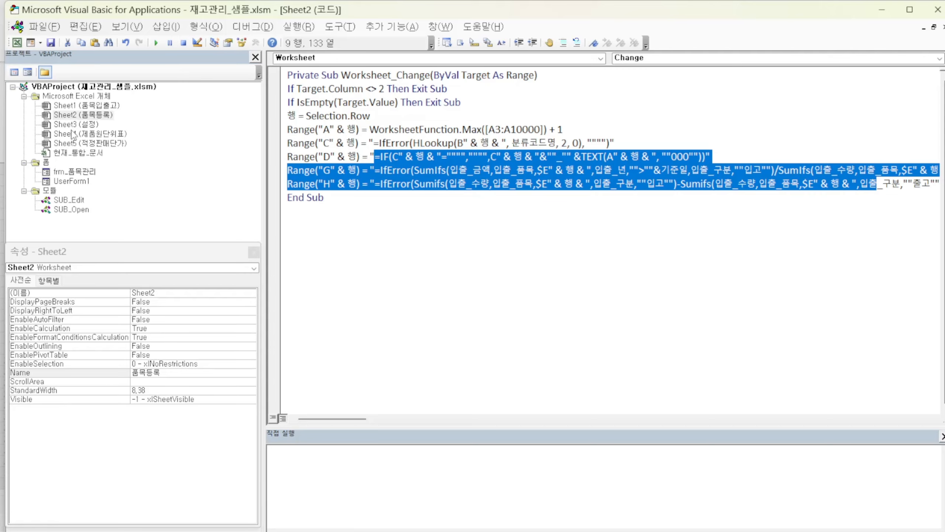
# Step: Switch to Excel and choose 포장재료 as the 분류 in cell B23 of the 품목등록 sheet
pyautogui.hotkey('alt', 'F11')
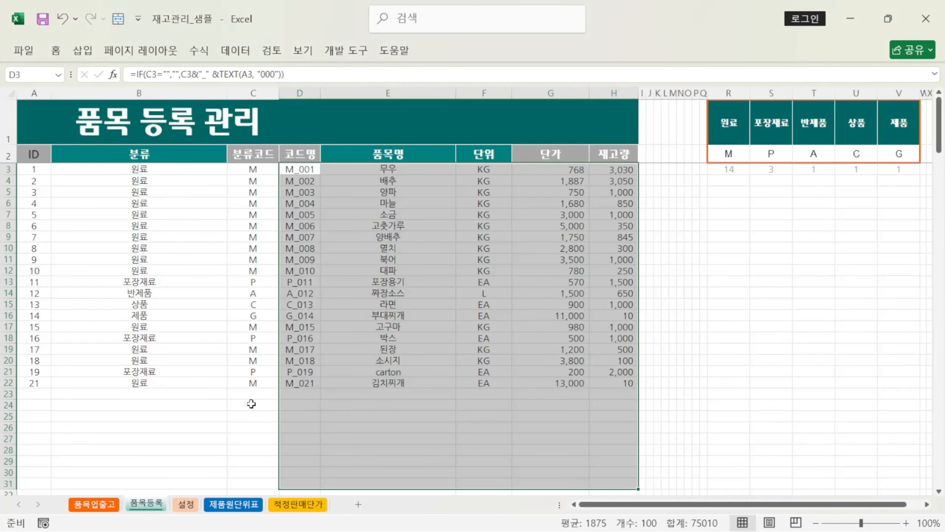
pyautogui.click(242, 385)
pyautogui.click(169, 386)
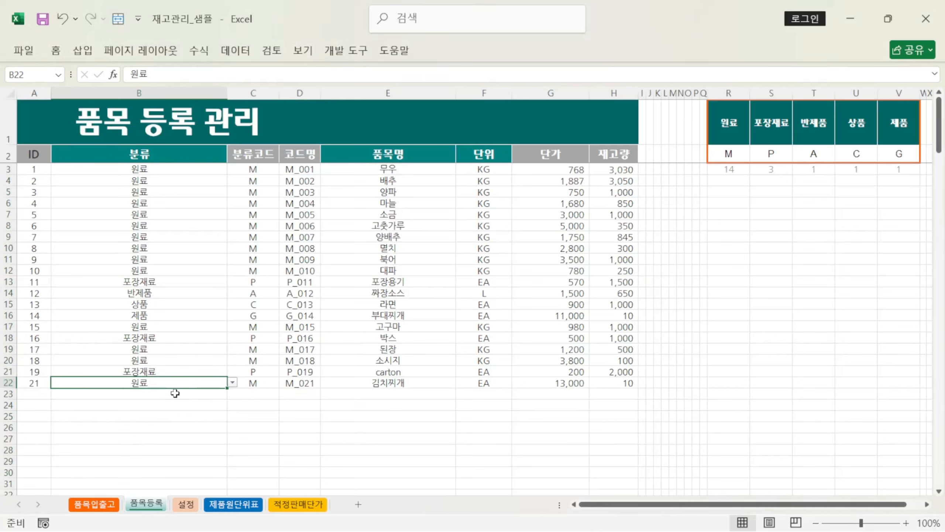
pyautogui.click(177, 394)
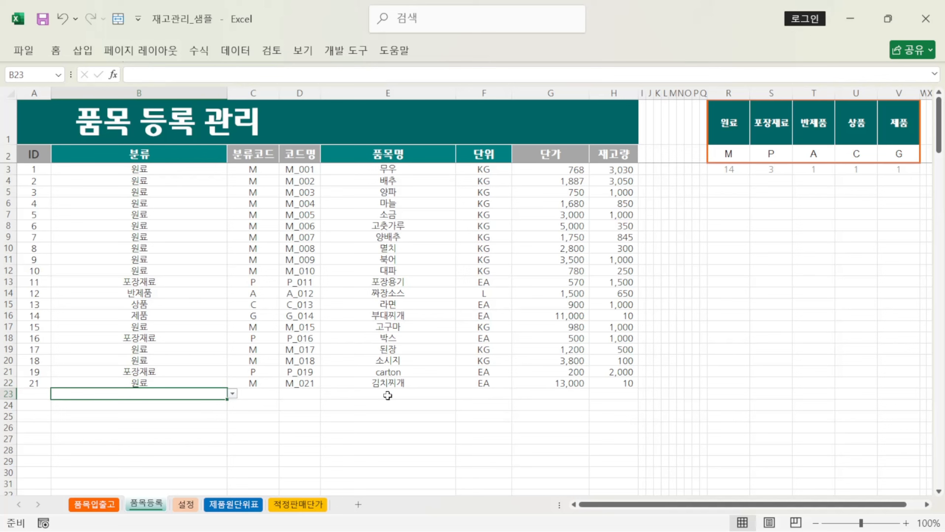
pyautogui.click(202, 383)
pyautogui.click(198, 394)
pyautogui.click(232, 394)
pyautogui.click(212, 411)
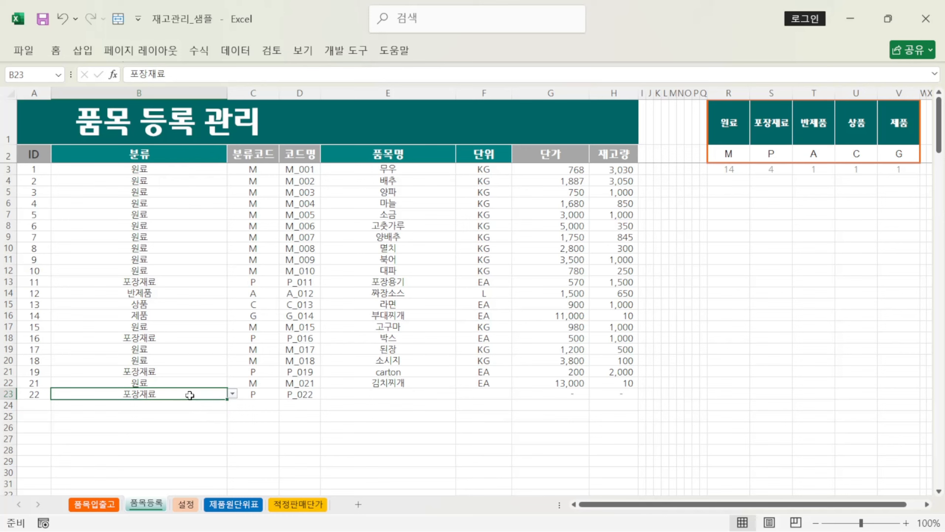
# Step: Inspect the generated ID in A23 and the formulas in C23, D23, G23 and H23 of the new item row
pyautogui.click(262, 397)
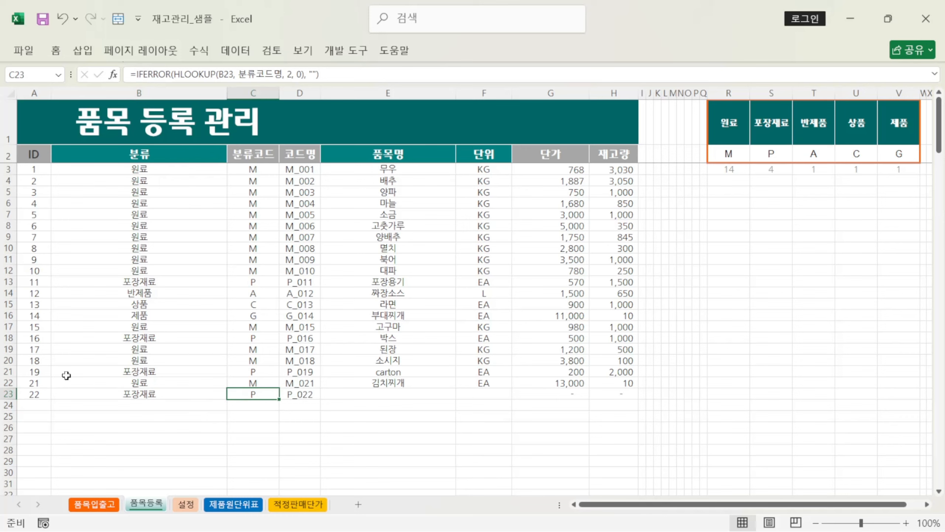
pyautogui.click(44, 392)
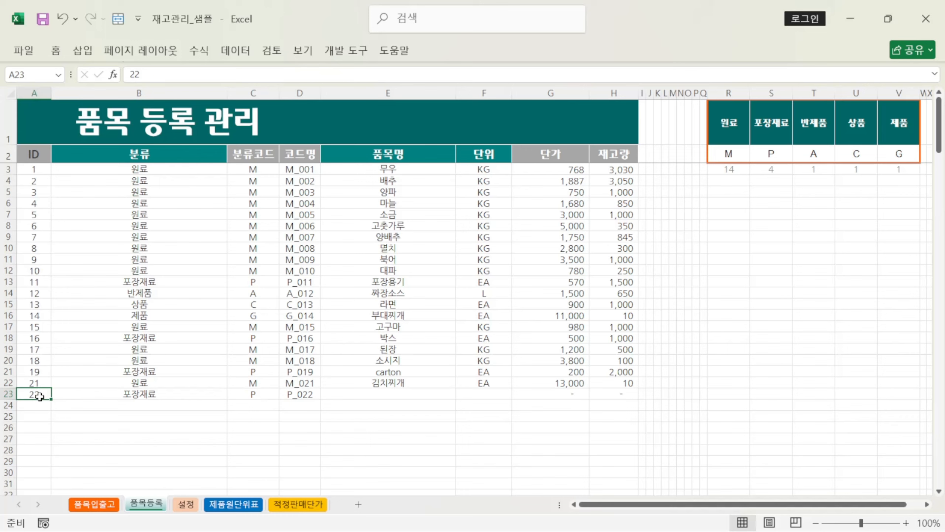
pyautogui.click(264, 393)
pyautogui.click(299, 395)
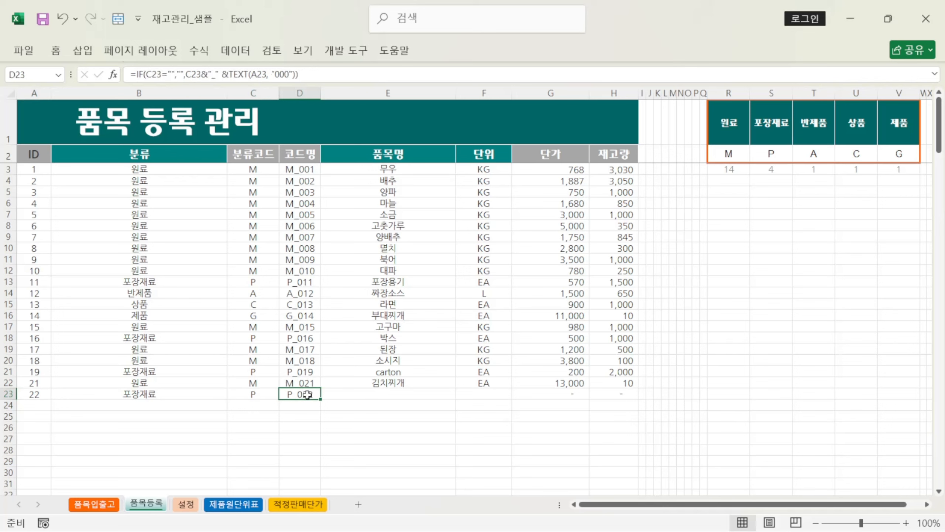
pyautogui.click(565, 391)
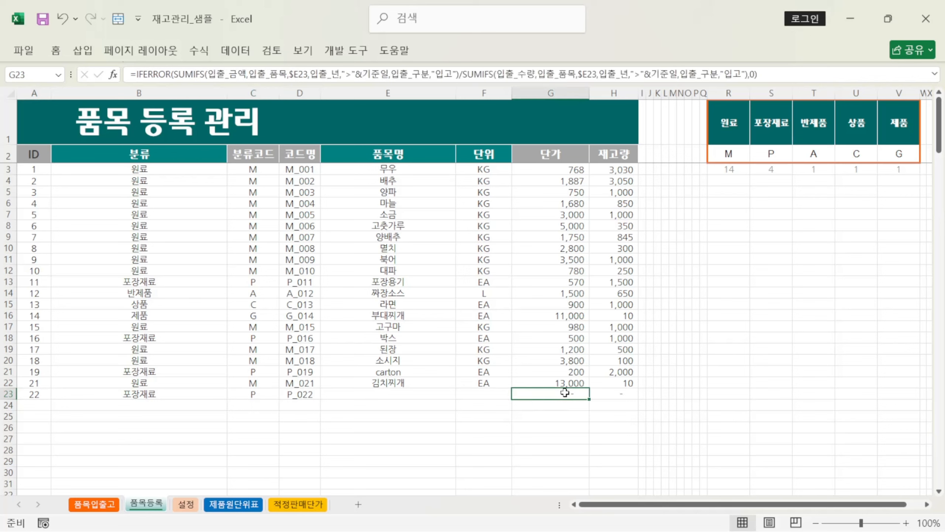
pyautogui.click(617, 395)
pyautogui.click(259, 395)
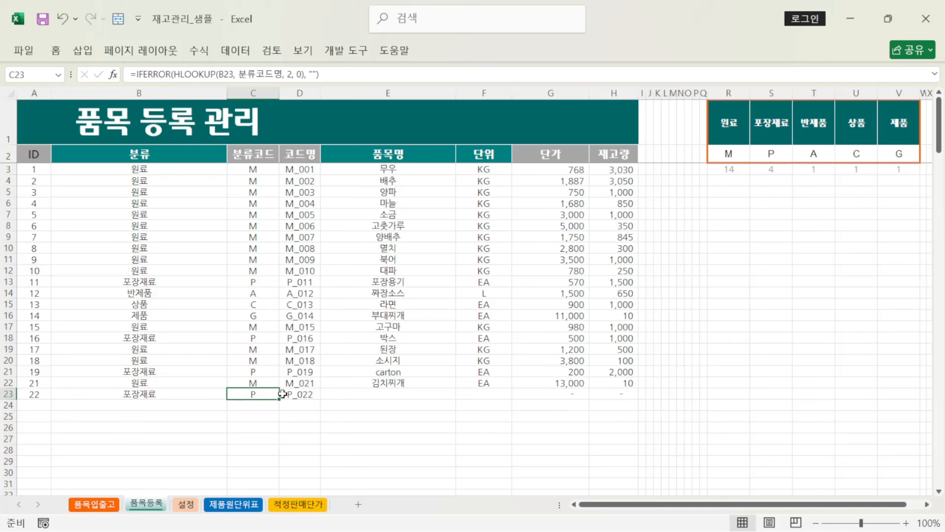
pyautogui.click(305, 394)
pyautogui.click(575, 393)
pyautogui.click(625, 395)
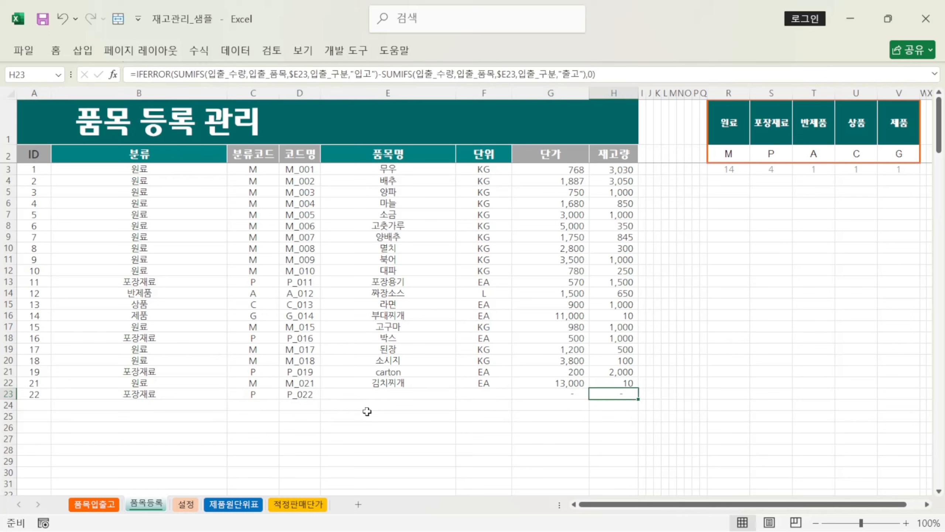
# Step: Review the Target.Column exit condition in the Worksheet_Change code in the Visual Basic editor, and return to Excel
pyautogui.press('alt')
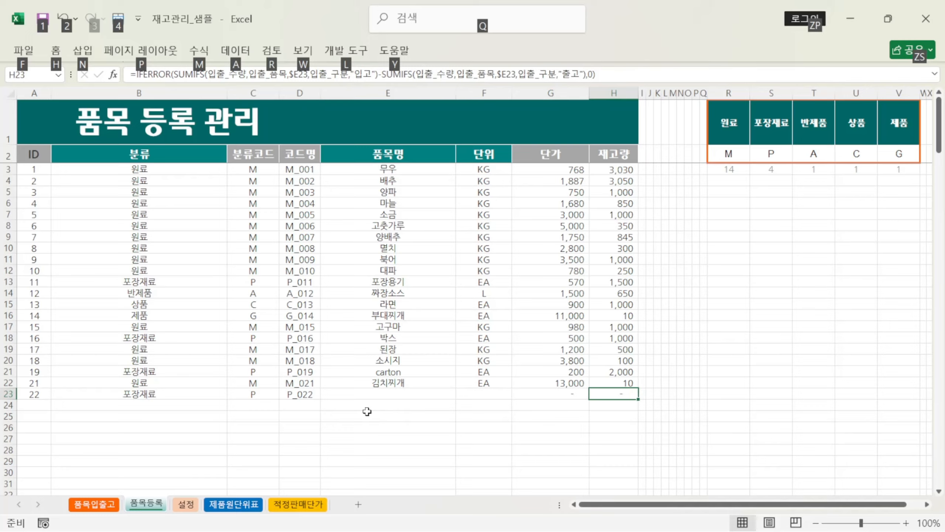
pyautogui.hotkey('alt', 'F11')
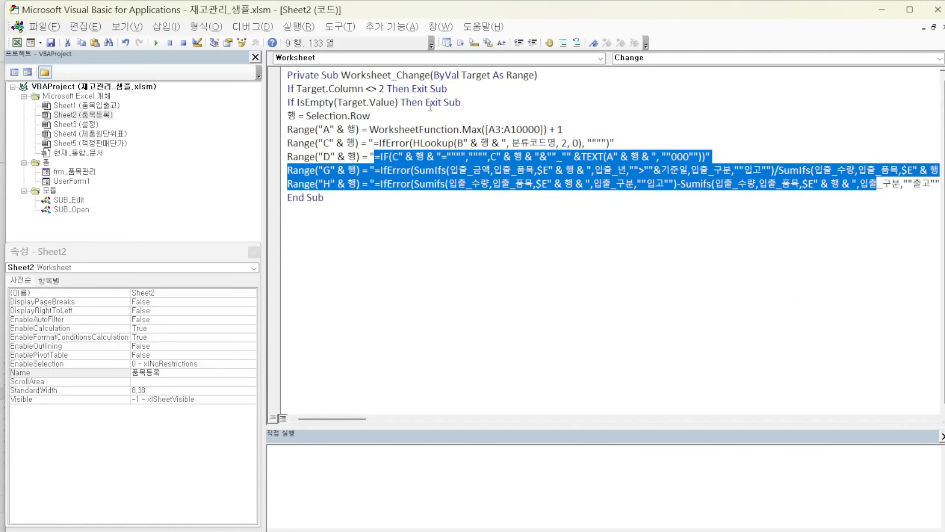
pyautogui.click(436, 90)
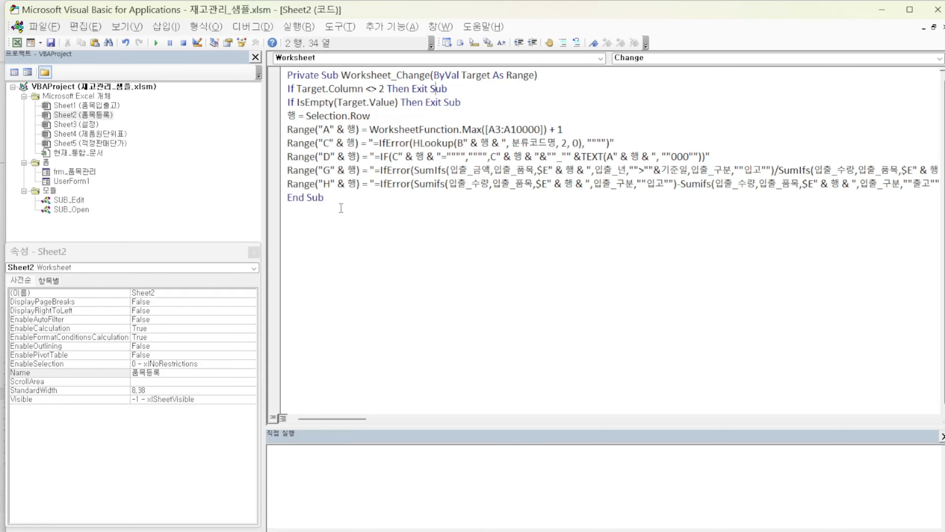
pyautogui.hotkey('alt', 'F11')
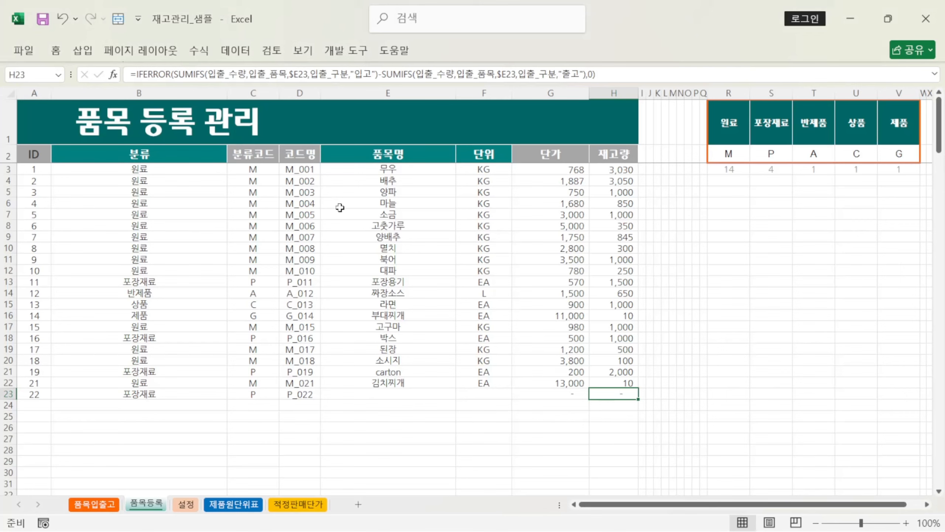
# Step: Look over the 설정 sheet's data tables and open the 품목입출고 sheet
pyautogui.click(188, 506)
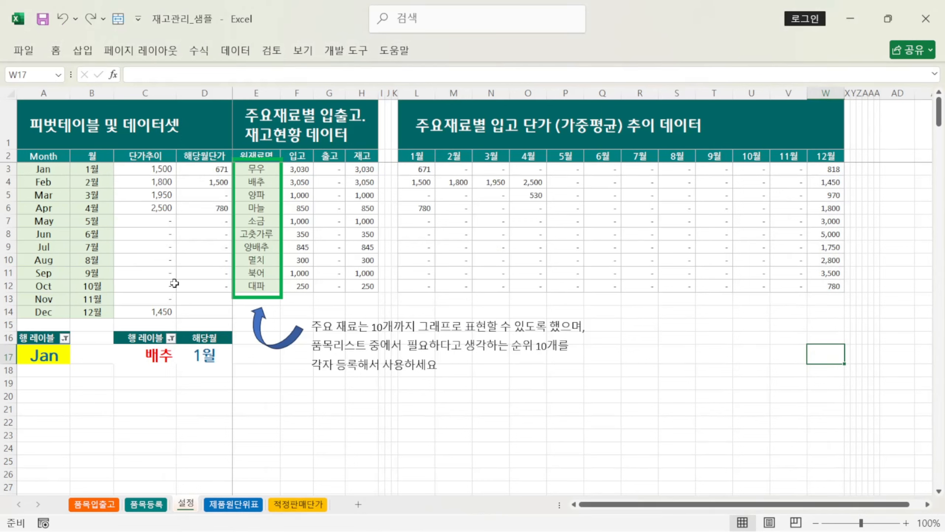
pyautogui.click(98, 505)
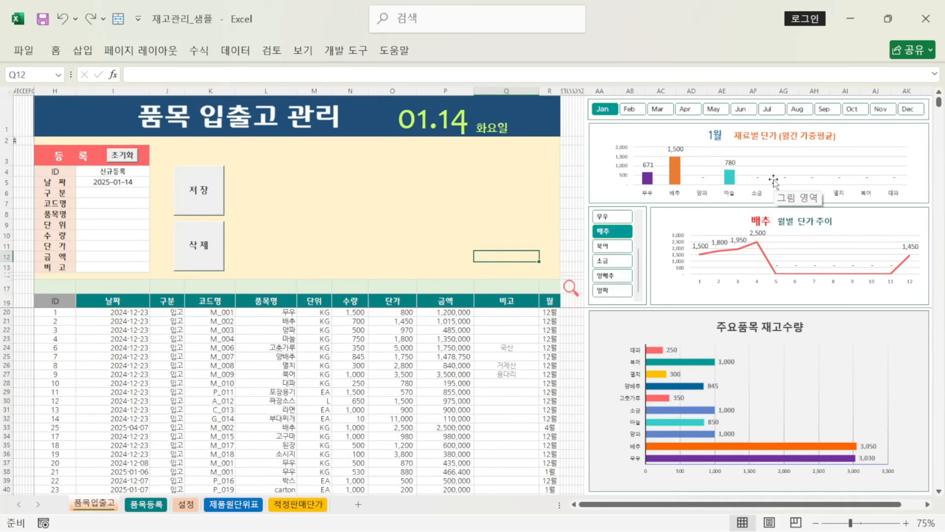
# Step: Compare the pivot labels on the 설정 sheet with the month slicer on the 품목입출고 sheet, and return to 설정
pyautogui.click(188, 507)
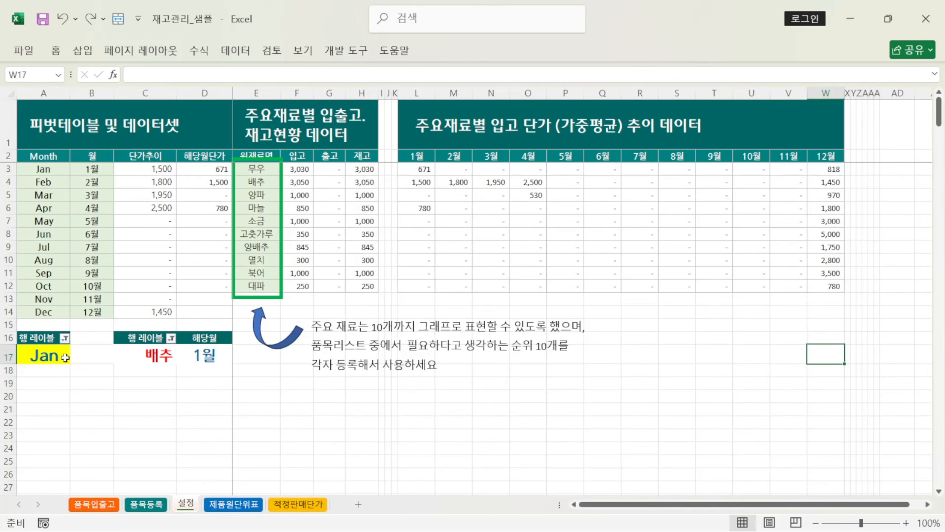
pyautogui.click(106, 506)
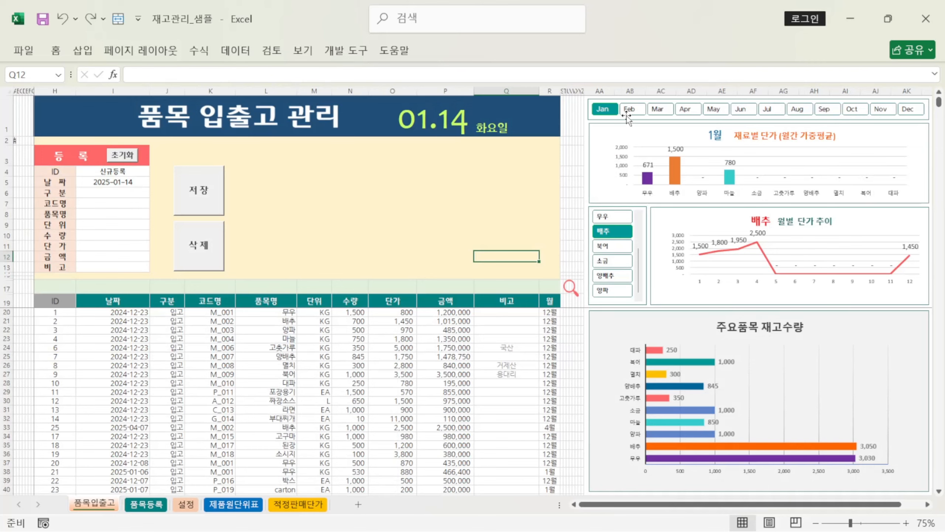
pyautogui.click(187, 504)
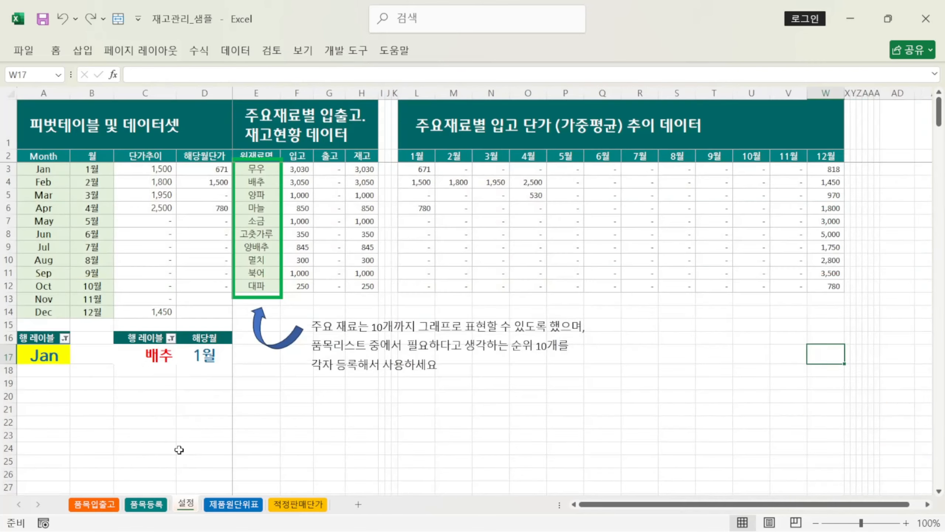
# Step: Examine the 해당월 INDEX/MATCH formula in D17 and the month lookup table in A3:B14 that it refers to
pyautogui.click(100, 172)
pyautogui.click(104, 187)
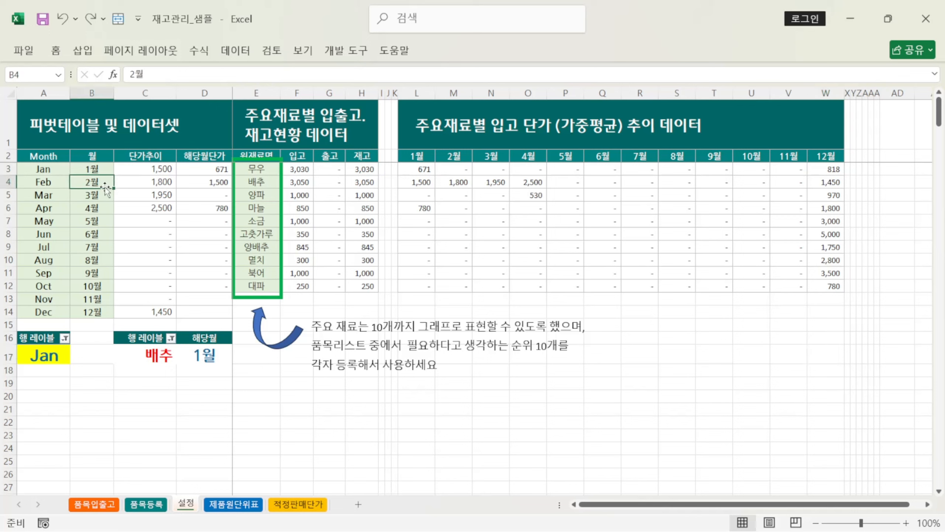
pyautogui.click(215, 354)
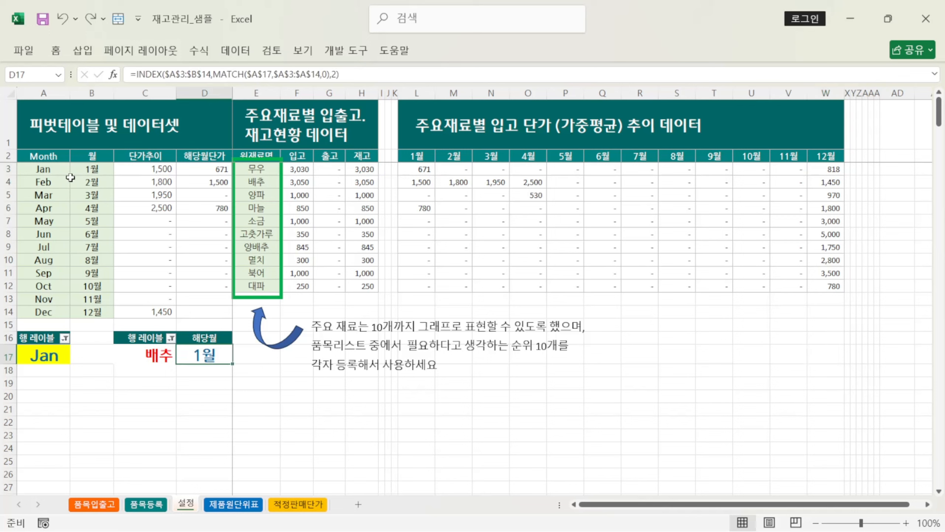
pyautogui.moveTo(46, 173); pyautogui.dragTo(93, 312)
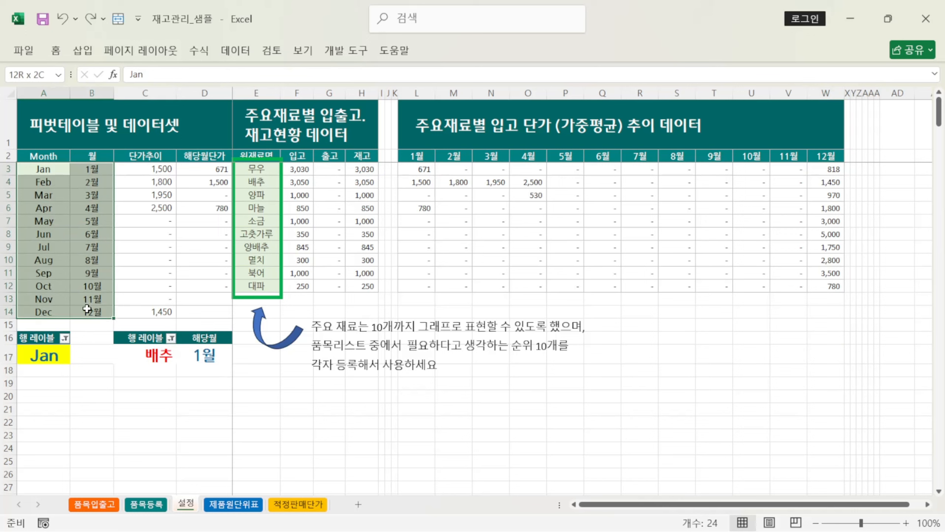
# Step: Filter the 원재료명 pivot label in C16 to show only 무우 instead of 배추
pyautogui.click(154, 169)
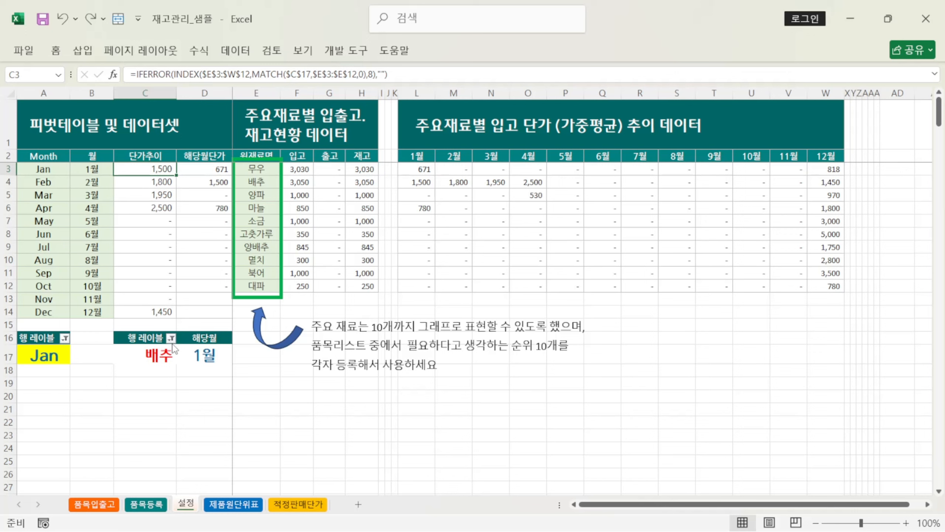
pyautogui.click(171, 338)
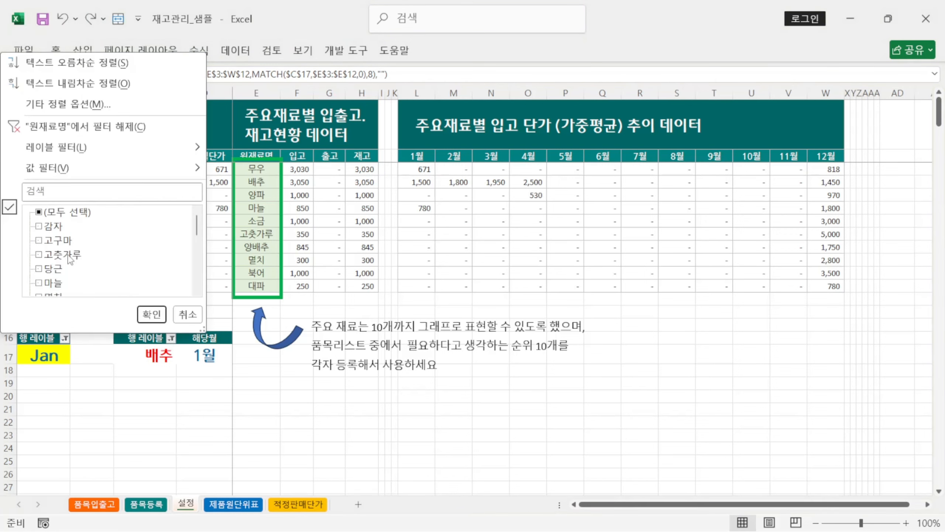
pyautogui.scroll(-2, 50, 266)
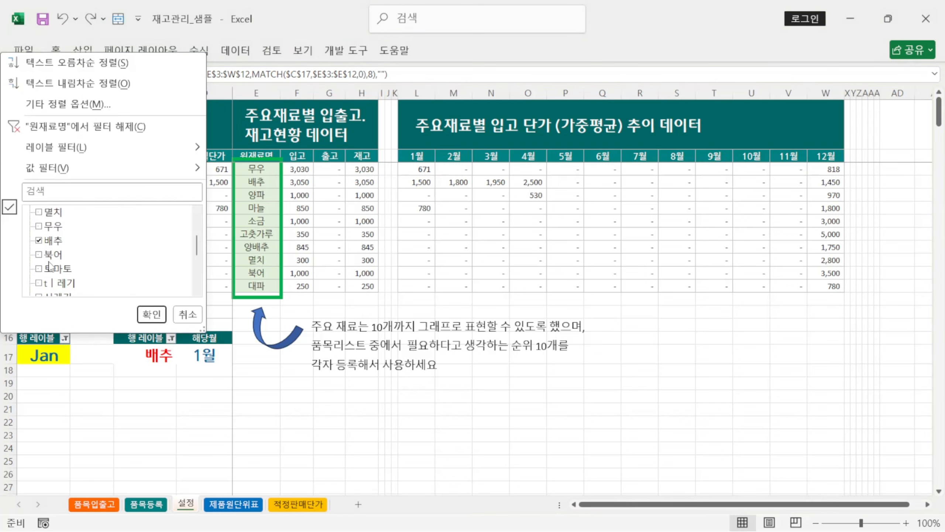
pyautogui.click(38, 226)
pyautogui.click(39, 240)
pyautogui.click(151, 314)
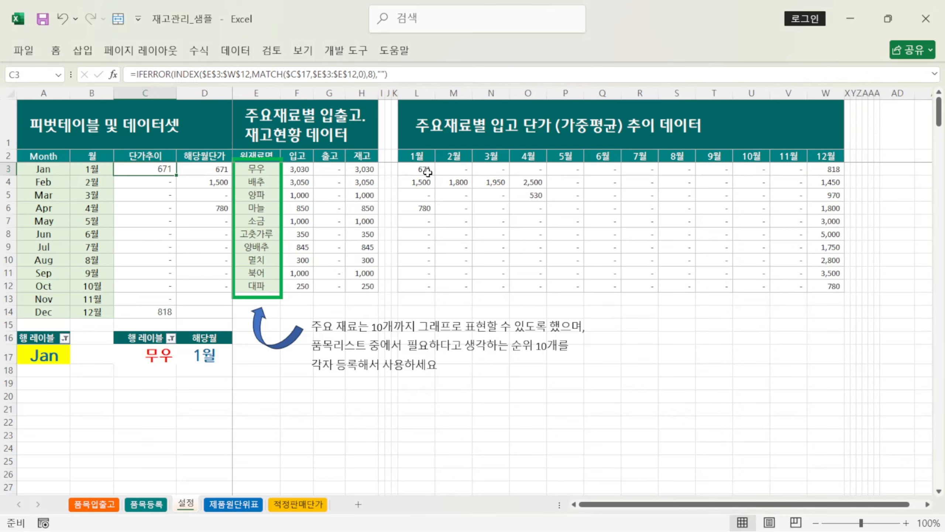
# Step: Compare 무우's monthly prices in L3:W3 with the 단가추이 column and examine the INDEX column number in C3
pyautogui.moveTo(428, 172); pyautogui.dragTo(827, 175)
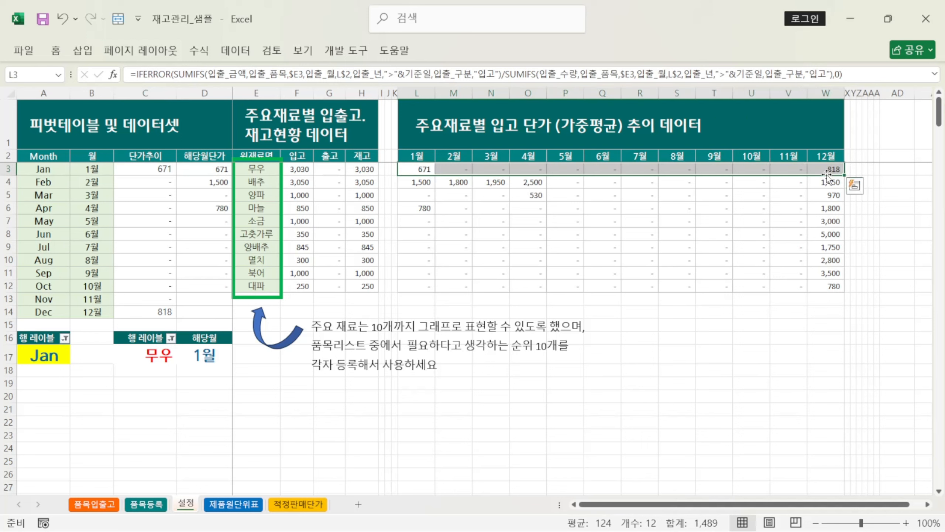
pyautogui.moveTo(153, 172); pyautogui.dragTo(156, 313)
pyautogui.click(155, 172)
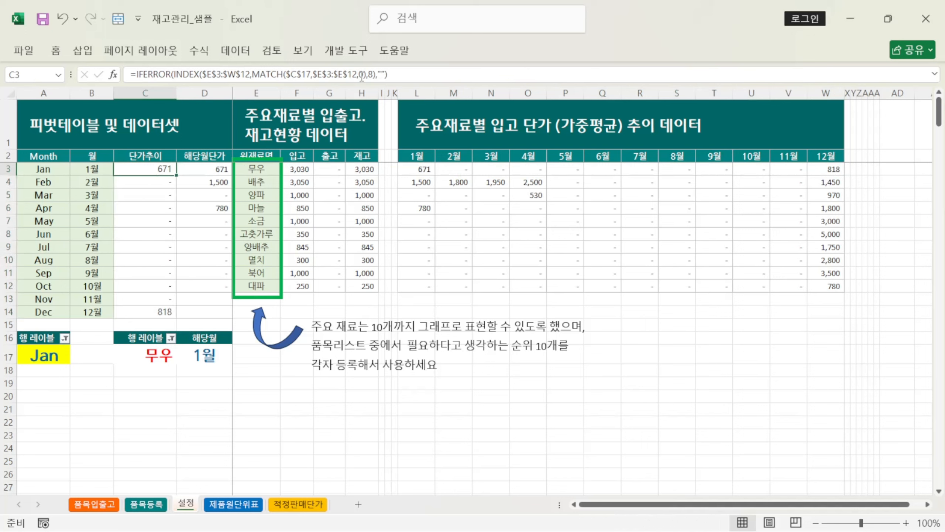
pyautogui.click(372, 74)
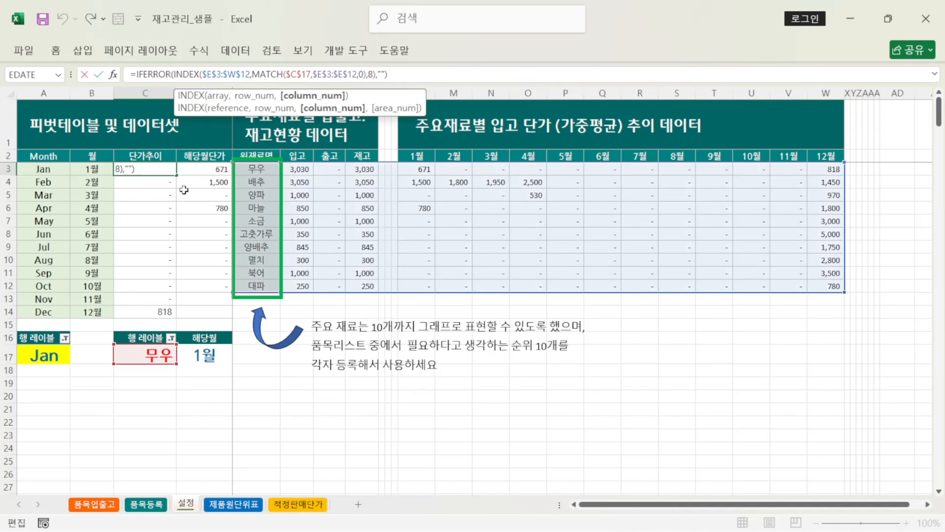
pyautogui.press('Return')
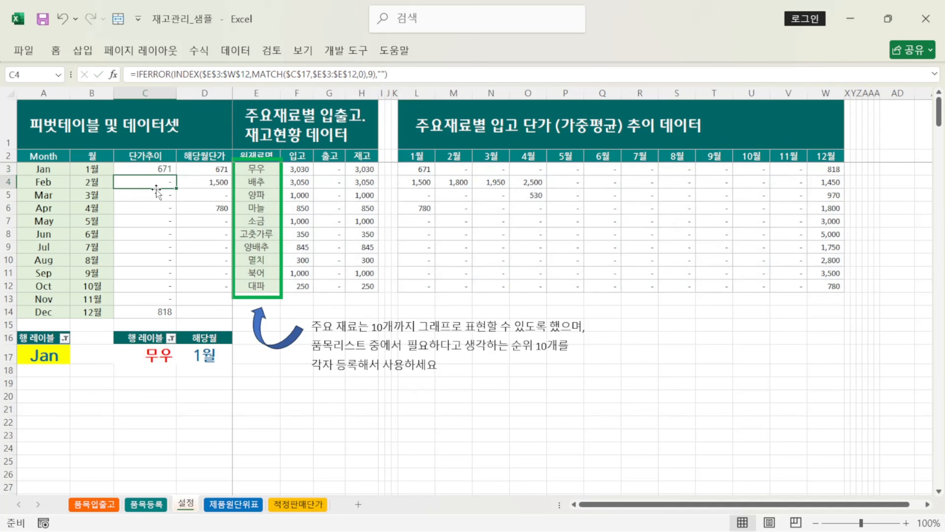
# Step: Inspect the 단가추이 formulas from C5 down to C14, following the column number in each INDEX function
pyautogui.click(155, 197)
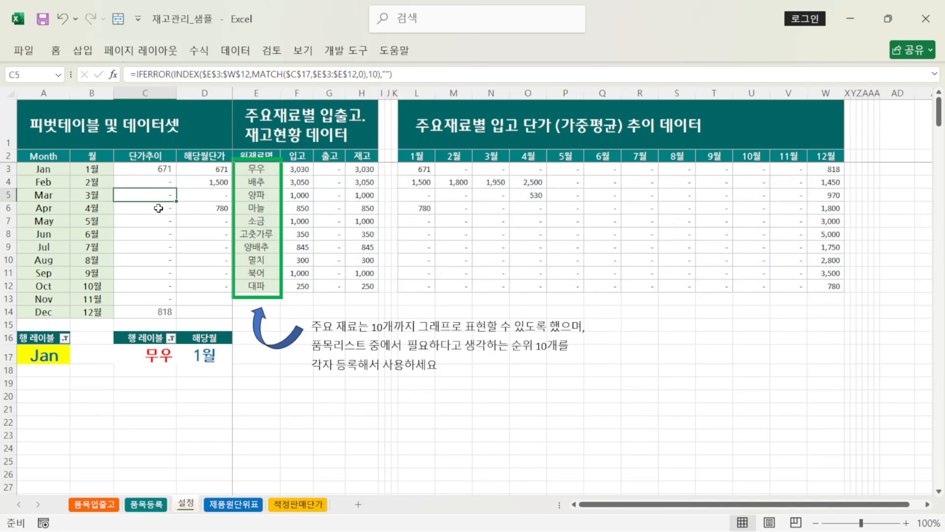
pyautogui.click(158, 210)
pyautogui.click(158, 223)
pyautogui.click(159, 235)
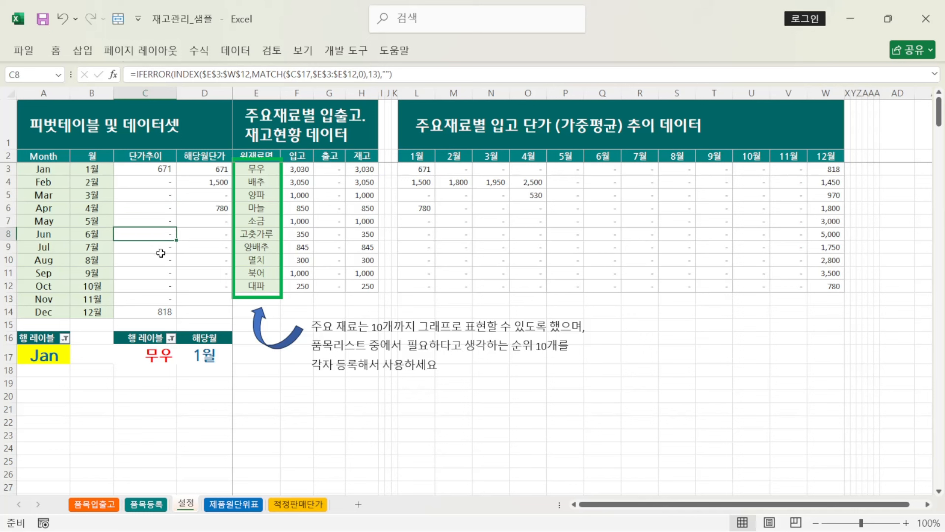
pyautogui.click(160, 249)
pyautogui.click(162, 262)
pyautogui.click(162, 272)
pyautogui.click(164, 286)
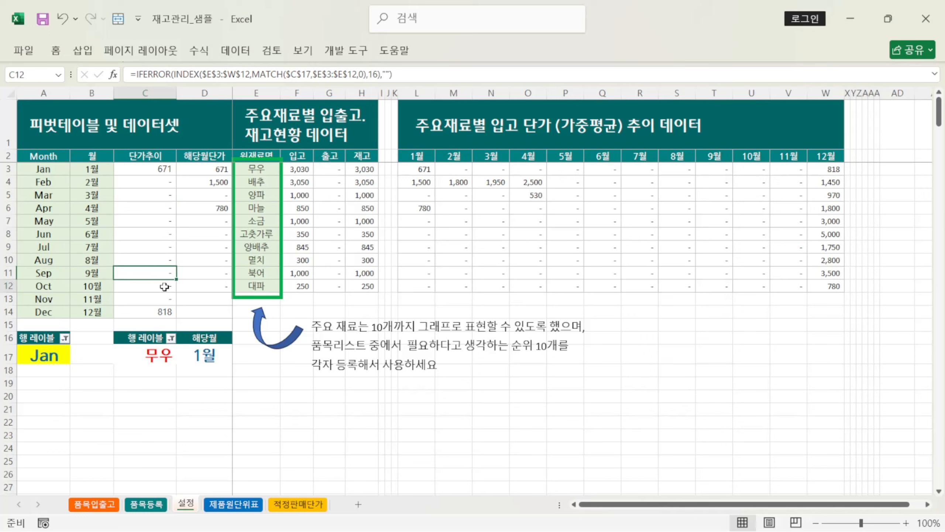
pyautogui.click(165, 299)
pyautogui.click(166, 312)
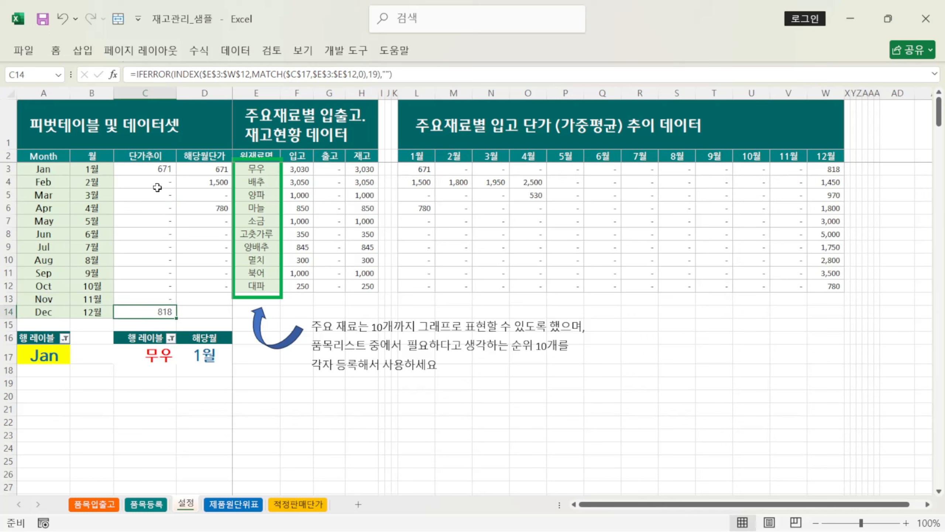
# Step: Review C3's INDEX range E3:W12 and count its columns from E3 across to the 1월 price in L3
pyautogui.click(163, 168)
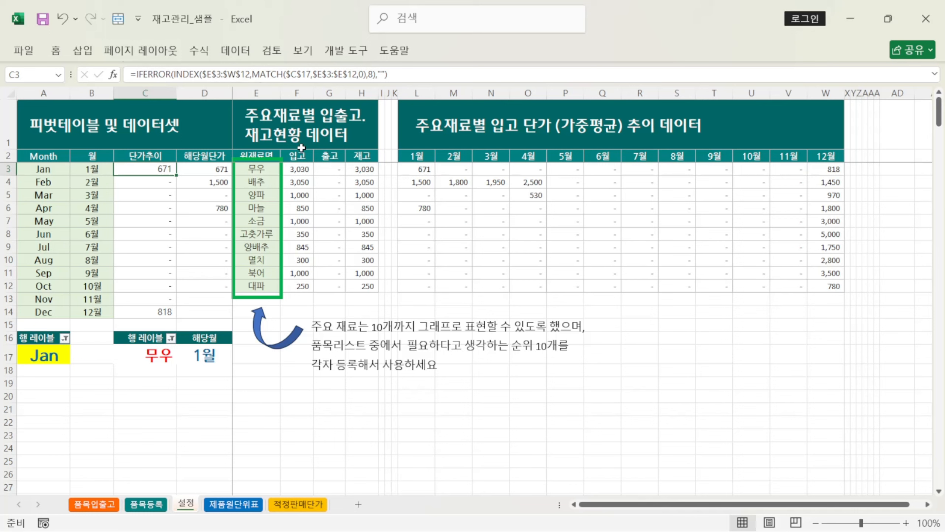
pyautogui.moveTo(267, 173); pyautogui.dragTo(819, 287)
pyautogui.click(153, 169)
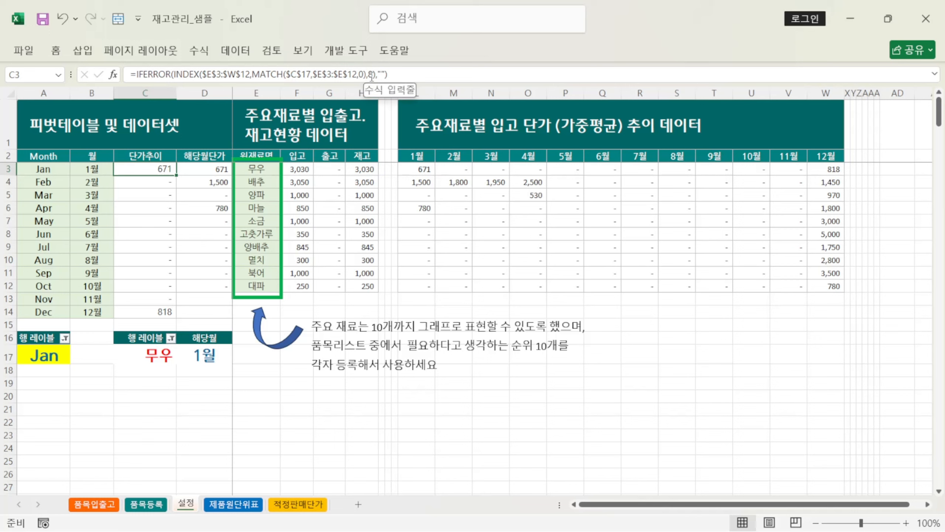
pyautogui.click(262, 168)
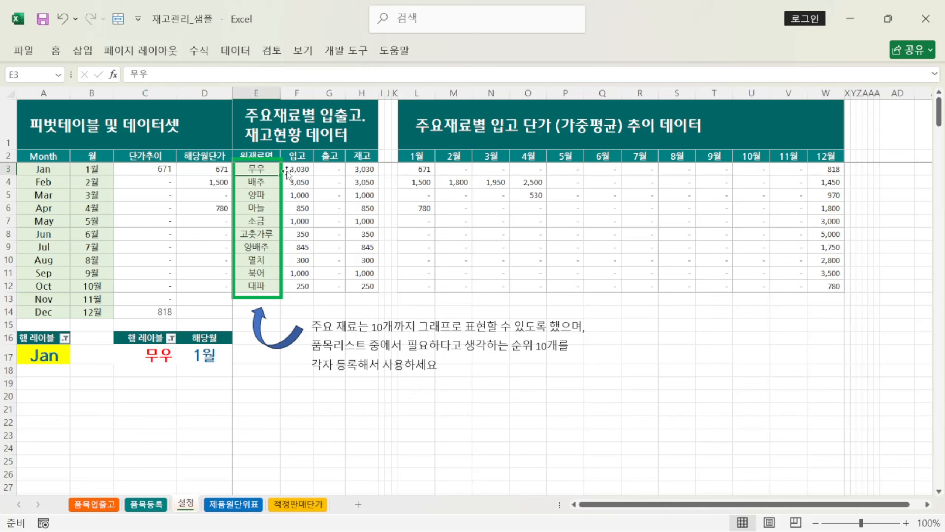
pyautogui.click(300, 171)
pyautogui.click(331, 170)
pyautogui.click(364, 170)
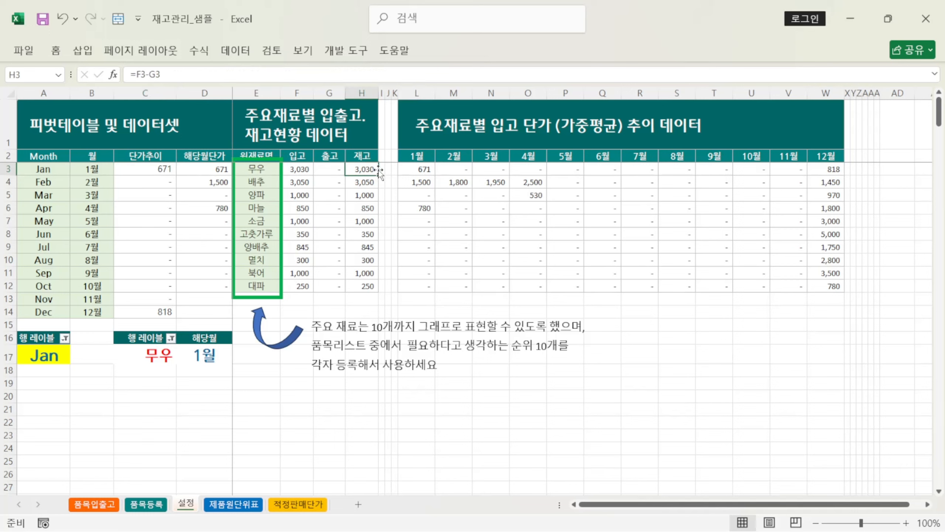
pyautogui.click(382, 170)
pyautogui.click(389, 171)
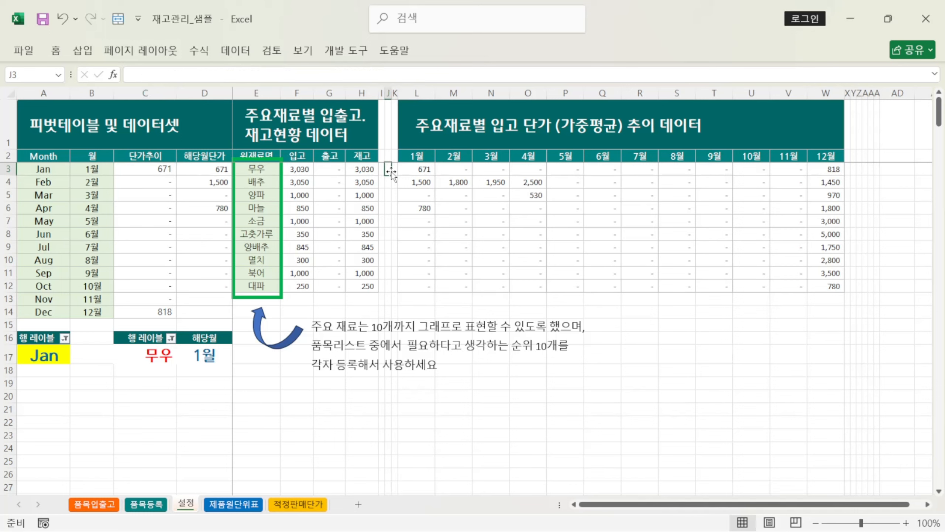
pyautogui.click(424, 170)
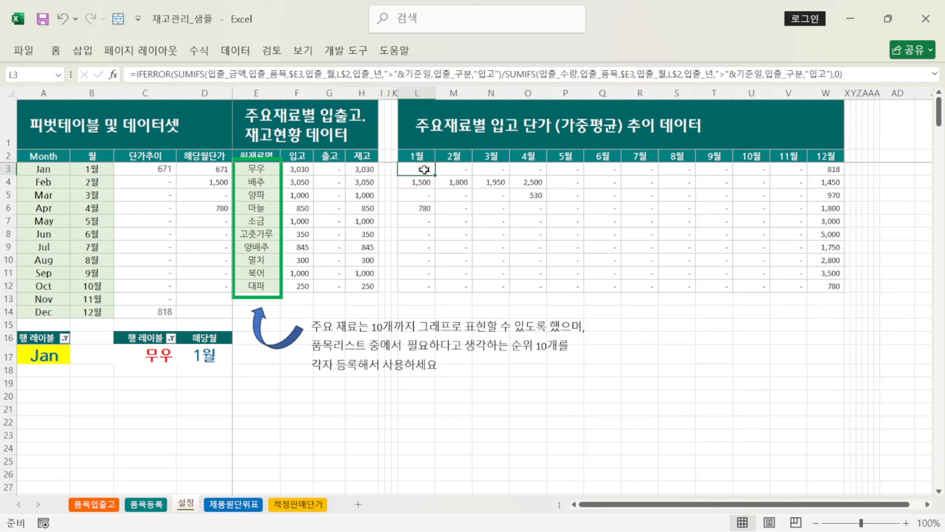
# Step: Check the 단가추이 formulas in C3 and C4 and count the columns across 무우's monthly prices from M3 to W3
pyautogui.click(170, 171)
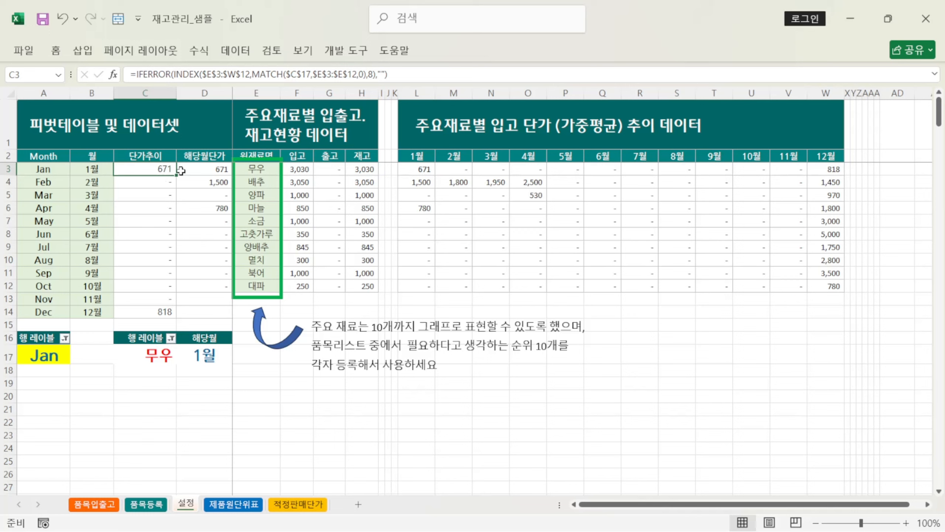
pyautogui.click(162, 184)
pyautogui.click(463, 172)
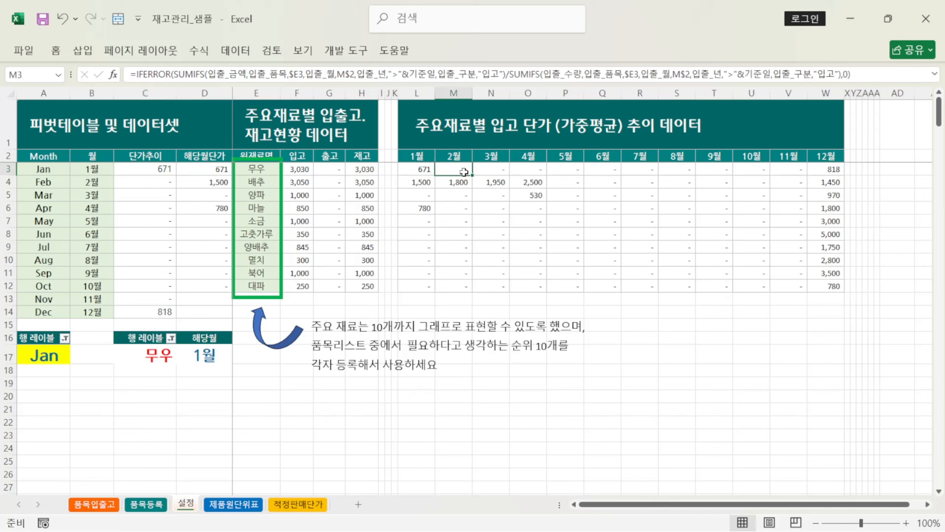
pyautogui.click(497, 172)
pyautogui.click(535, 172)
pyautogui.click(575, 172)
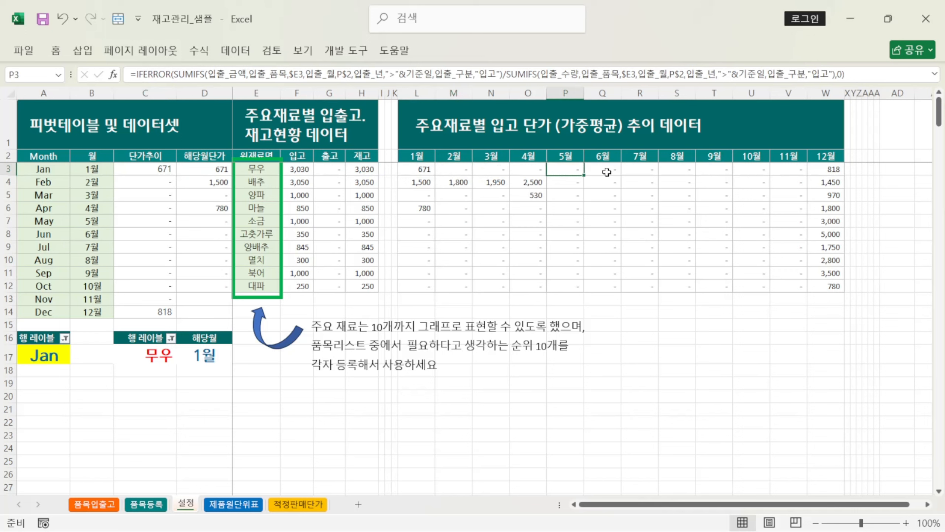
pyautogui.click(603, 173)
pyautogui.click(646, 169)
pyautogui.click(689, 172)
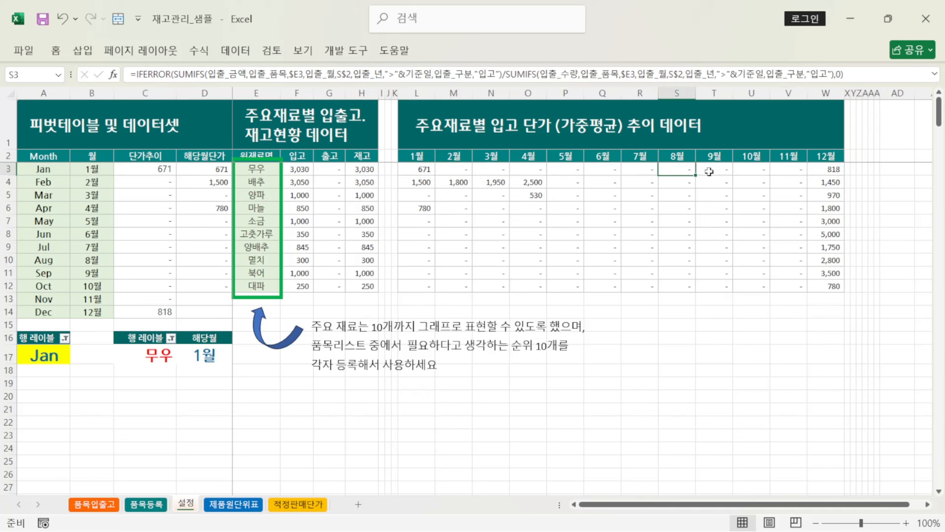
pyautogui.click(722, 173)
pyautogui.click(753, 172)
pyautogui.click(789, 172)
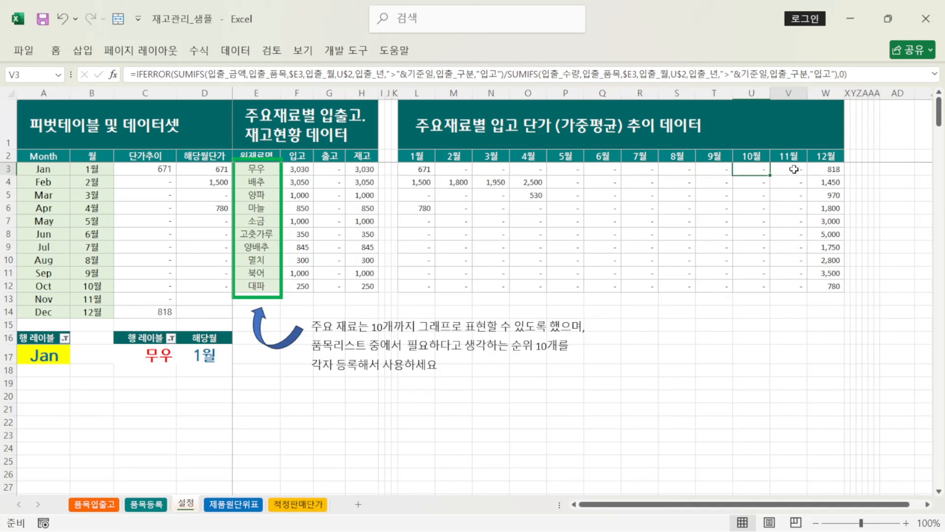
pyautogui.click(826, 170)
# Step: Examine the column number argument of the INDEX formula in C14 for December
pyautogui.click(156, 311)
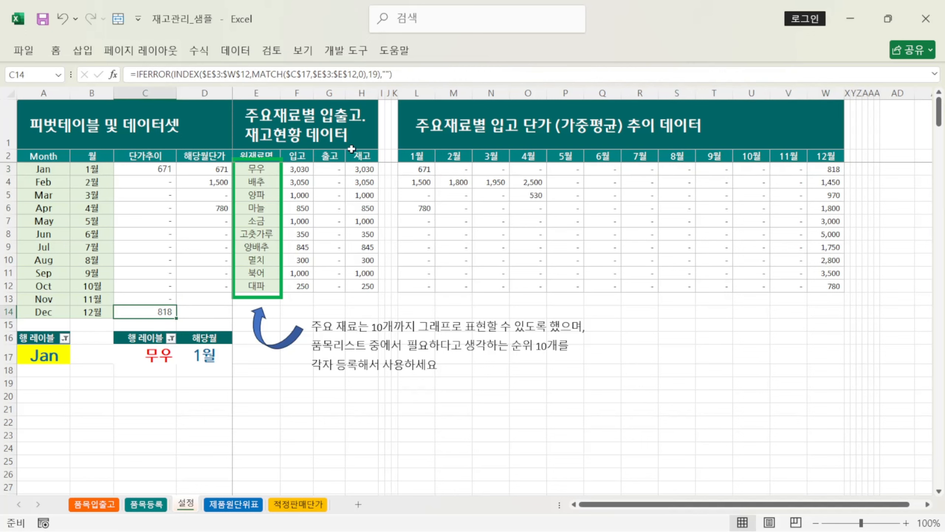
pyautogui.click(378, 76)
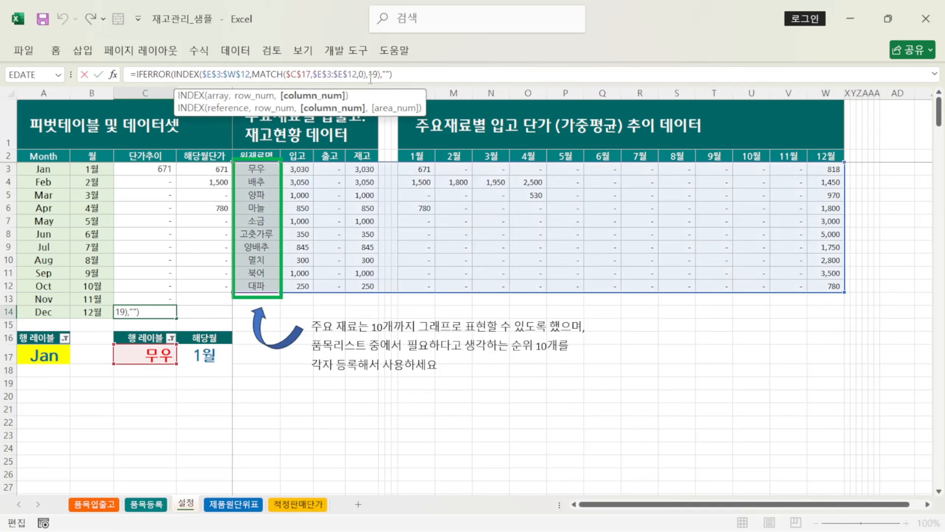
pyautogui.click(98, 75)
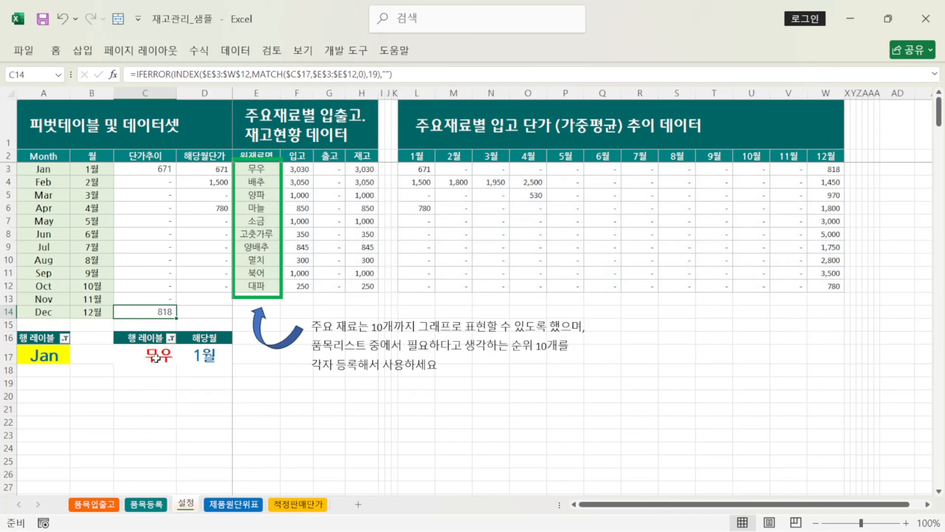
# Step: Filter the 원재료명 pivot label above C17 to show only 배추, with 무우 deselected
pyautogui.click(171, 338)
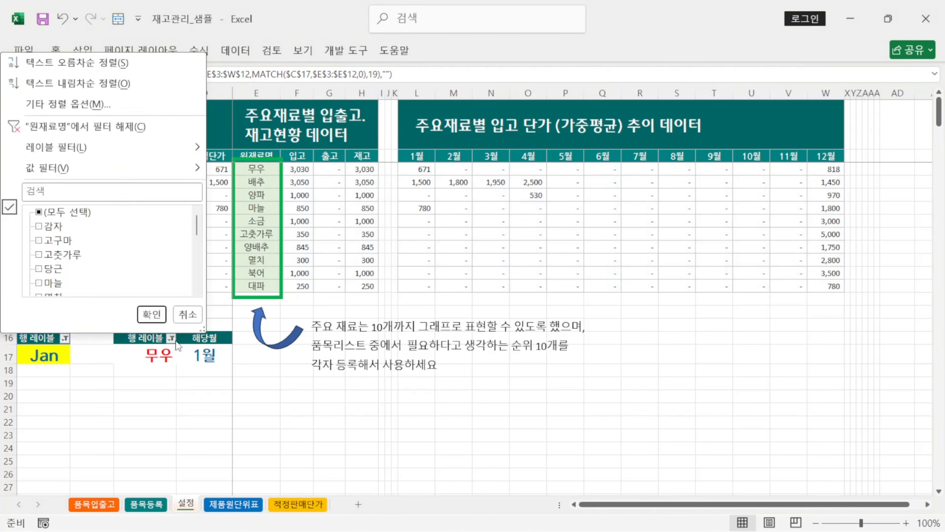
pyautogui.scroll(-3, 54, 239)
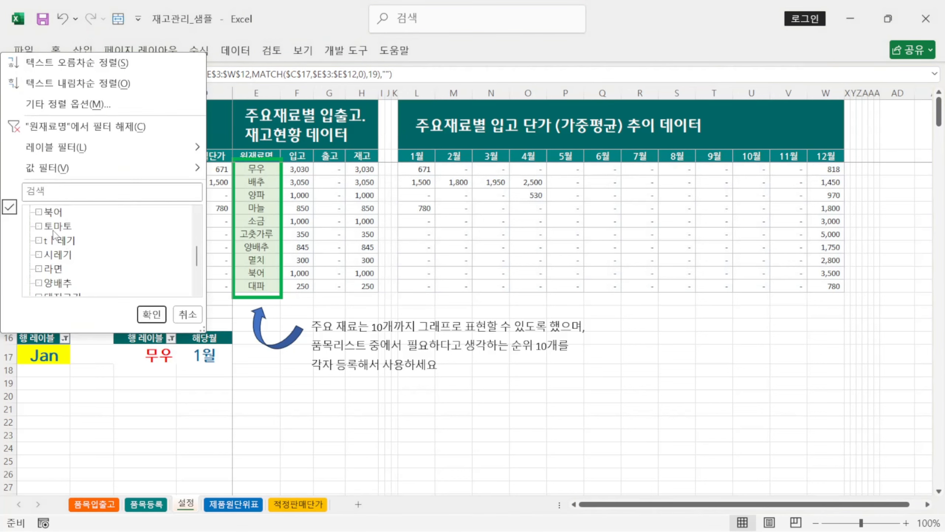
pyautogui.scroll(2, 54, 235)
pyautogui.click(39, 269)
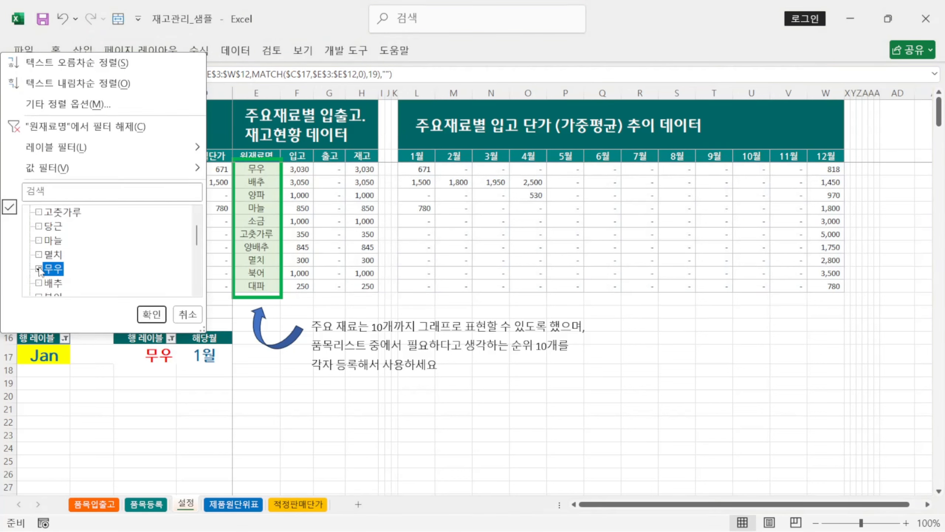
pyautogui.scroll(-1, 43, 261)
pyautogui.click(39, 241)
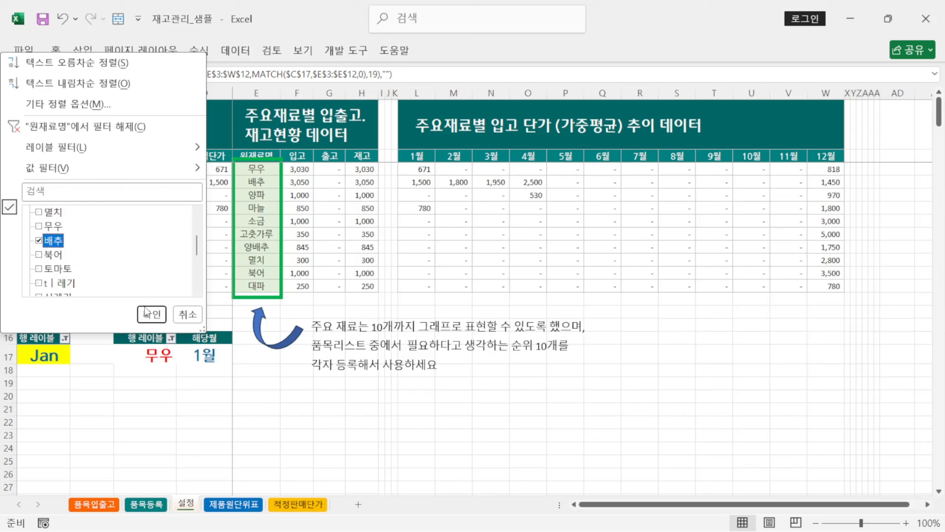
pyautogui.click(151, 314)
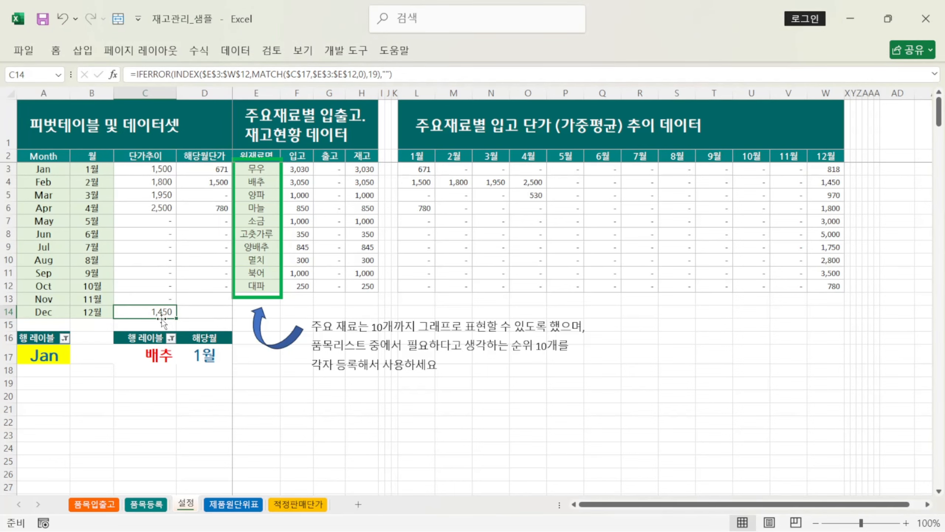
pyautogui.scroll(-1, 225, 259)
pyautogui.scroll(1, 222, 258)
# Step: Check the 해당월단가 formula in D3 against the month in D17, and go through the ingredient names from E3 down to E12
pyautogui.click(214, 170)
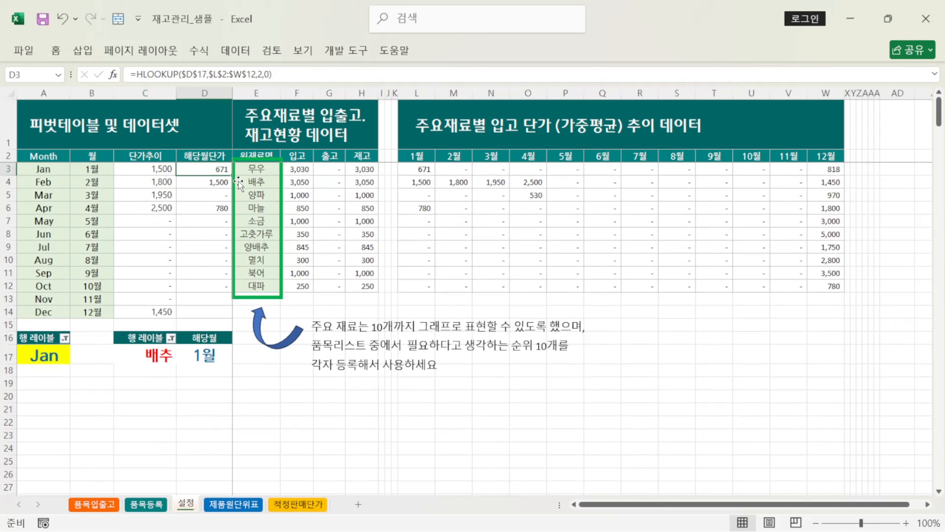
pyautogui.click(211, 358)
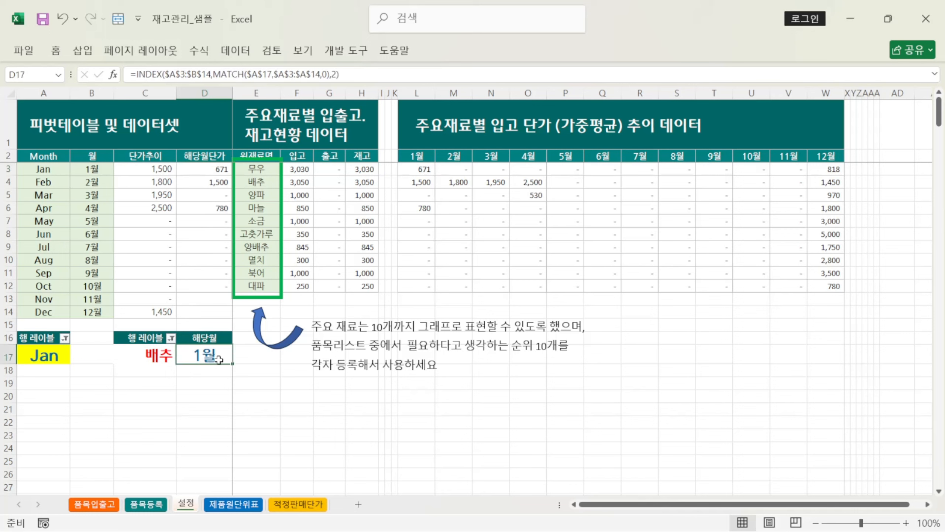
pyautogui.click(268, 169)
pyautogui.click(267, 184)
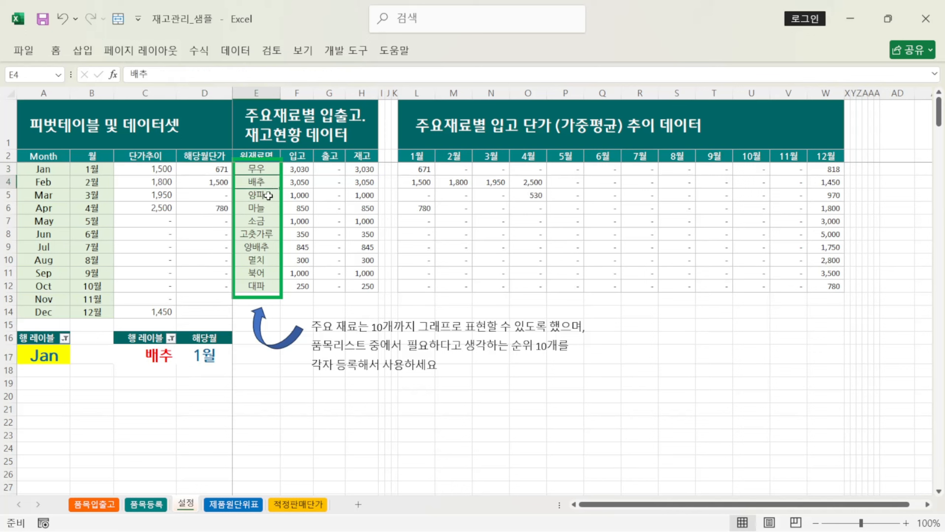
pyautogui.click(268, 195)
pyautogui.click(270, 210)
pyautogui.click(266, 222)
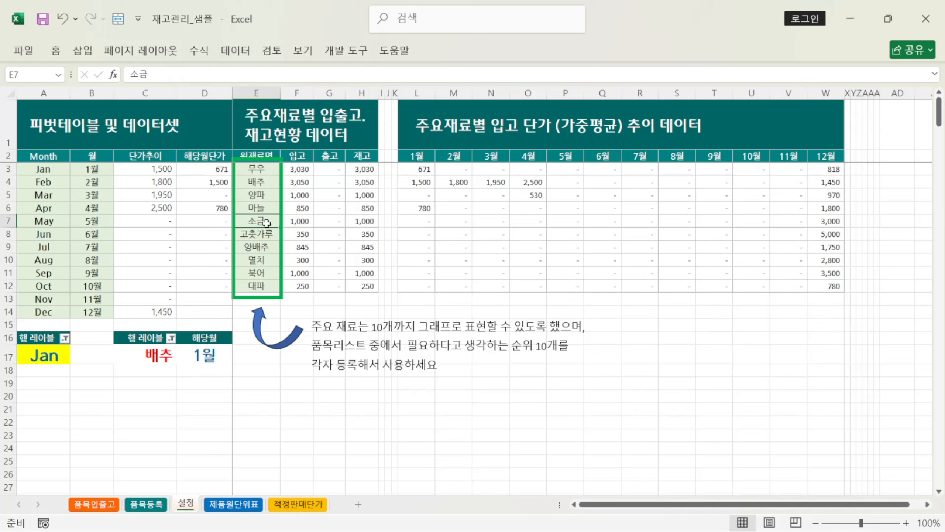
pyautogui.click(266, 287)
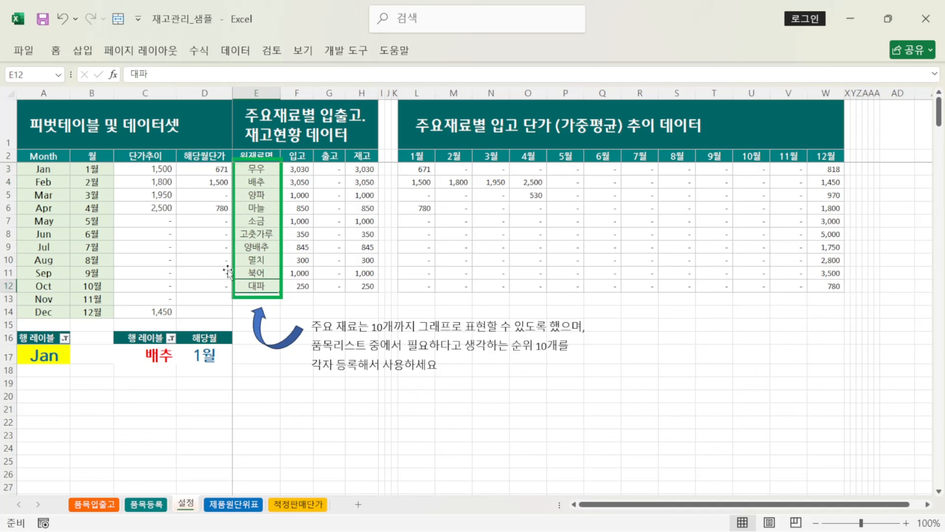
# Step: Compare the HLOOKUP formulas in the 해당월단가 column from D3 down to D5, following the row number argument
pyautogui.click(211, 170)
pyautogui.click(212, 183)
pyautogui.click(210, 197)
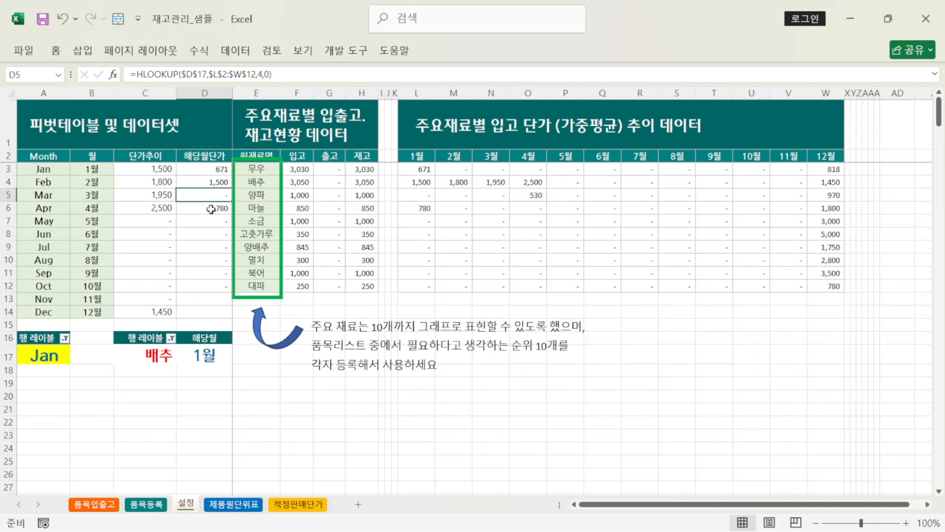
# Step: Examine the January unit price formulas in L3:L6 and the row index argument of the HLOOKUP in D3
pyautogui.click(210, 209)
pyautogui.click(426, 170)
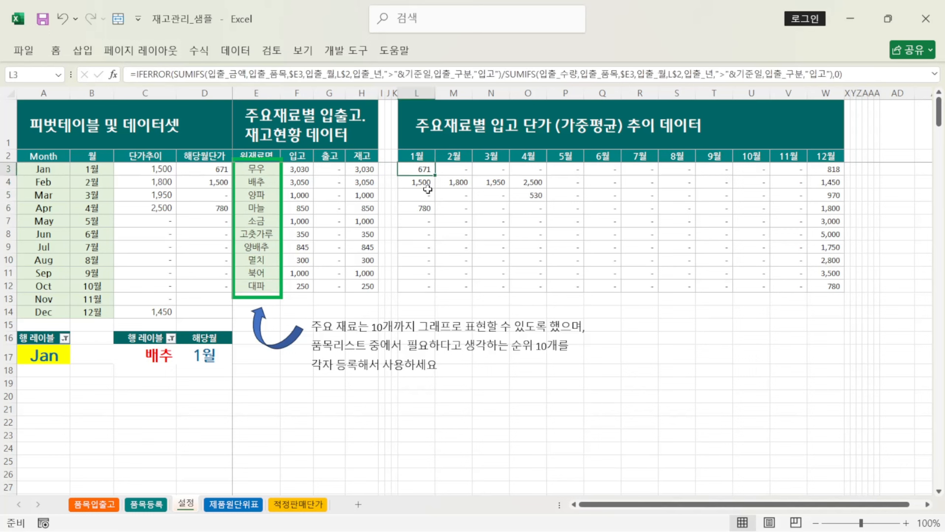
pyautogui.click(424, 183)
pyautogui.click(425, 195)
pyautogui.click(424, 211)
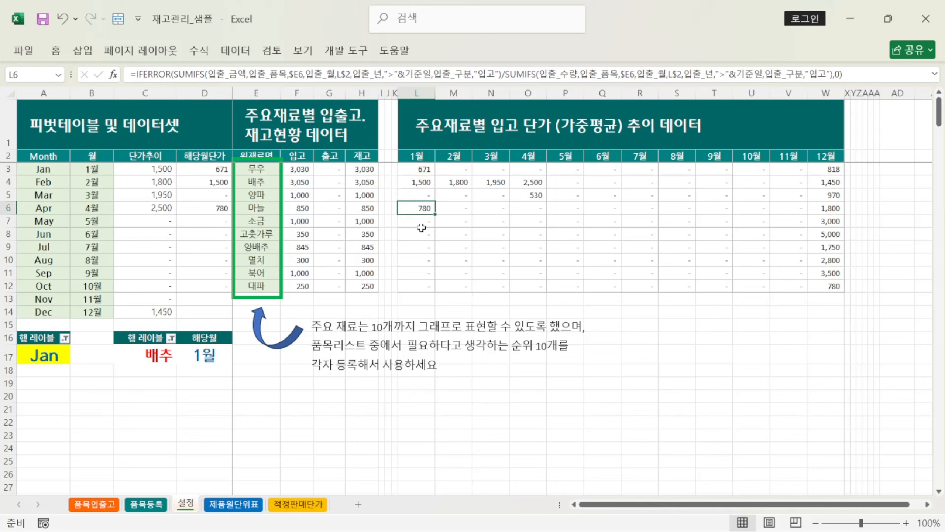
pyautogui.click(219, 171)
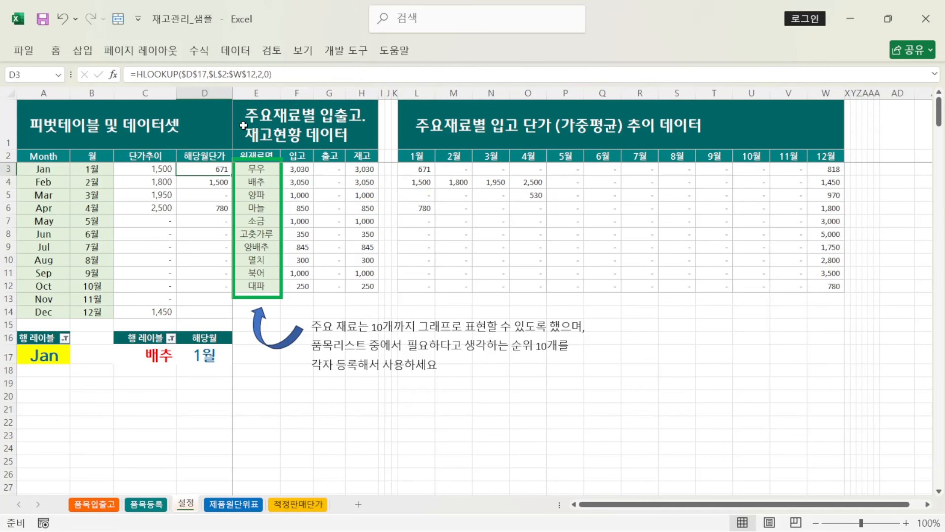
pyautogui.click(264, 74)
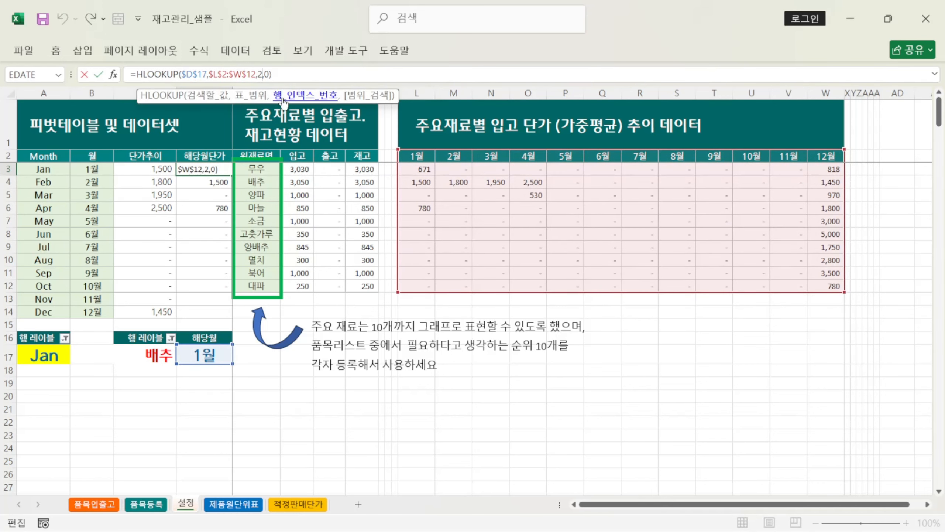
pyautogui.press('Return')
# Step: Review the HLOOKUP formulas in D5:D12 of the 해당월단가 column, checking the row index argument in D12
pyautogui.click(214, 197)
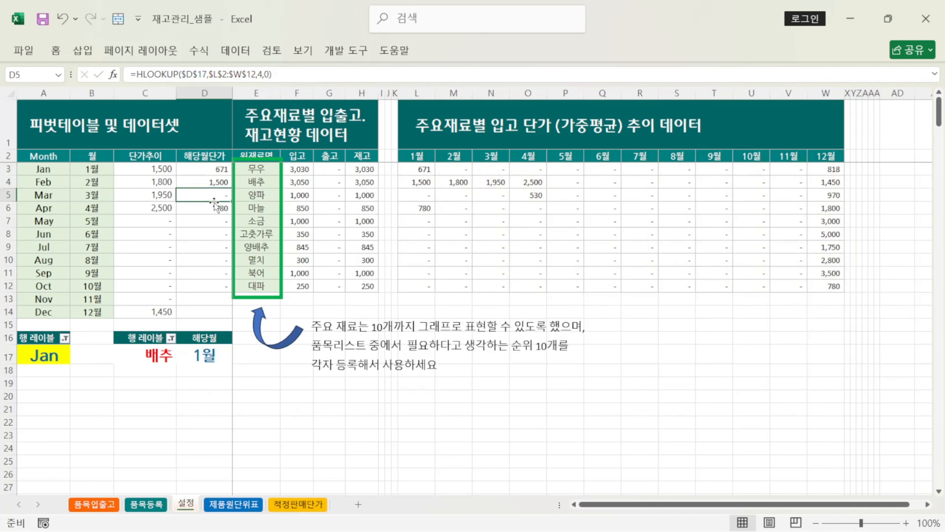
pyautogui.click(213, 208)
pyautogui.click(213, 222)
pyautogui.click(212, 233)
pyautogui.click(213, 246)
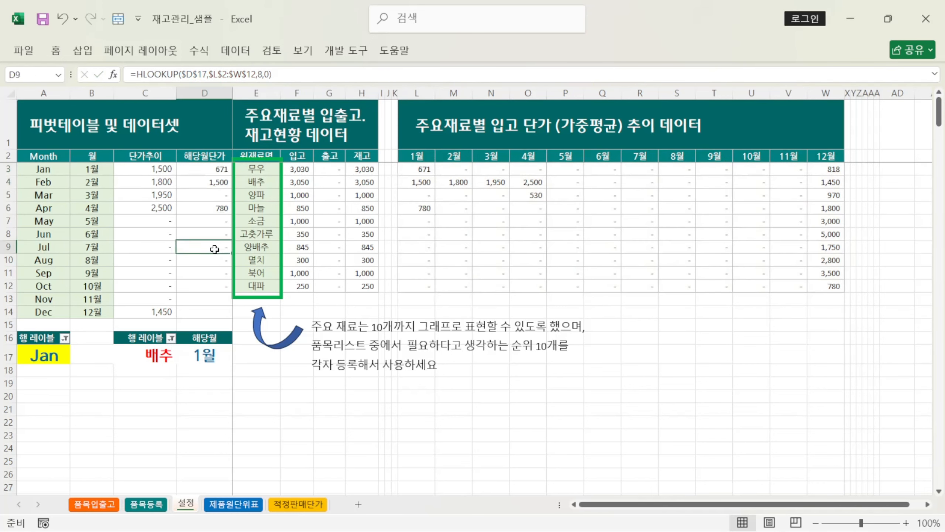
pyautogui.click(215, 260)
pyautogui.click(217, 273)
pyautogui.click(218, 283)
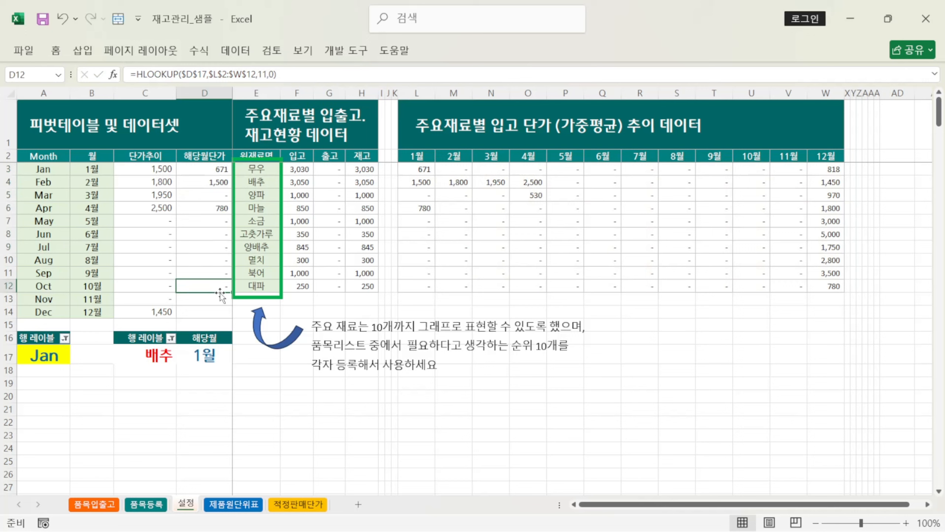
pyautogui.click(263, 74)
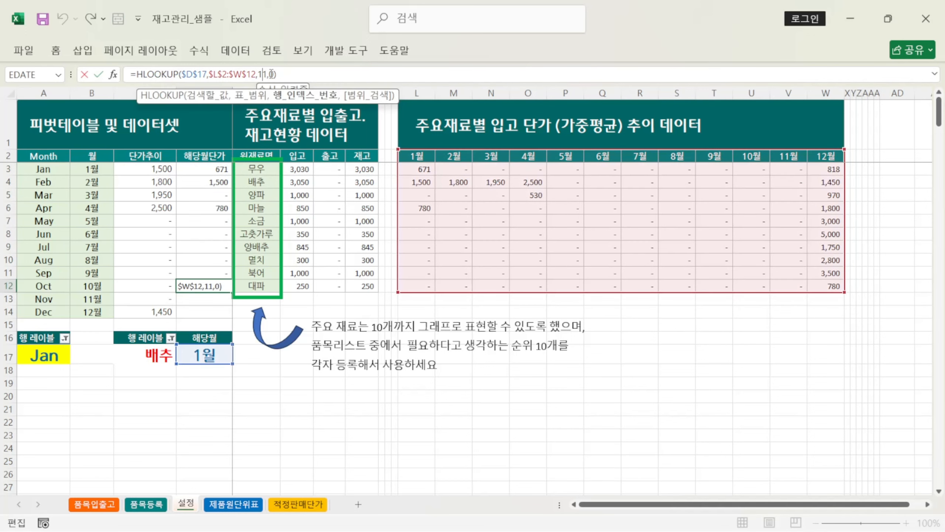
pyautogui.click(99, 74)
# Step: Compare the HLOOKUP formula in D3 with its lookup table L2:W12 and the 1월 column's first row
pyautogui.click(207, 172)
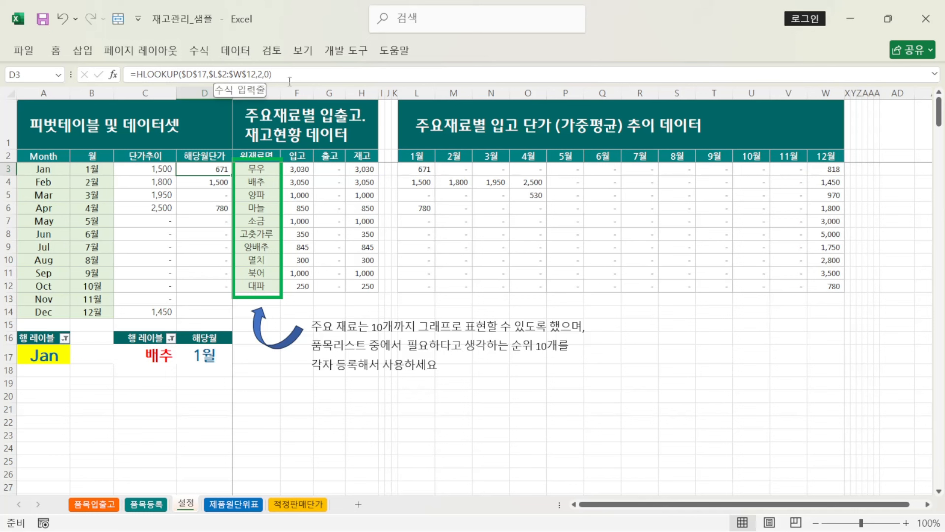
pyautogui.moveTo(422, 158); pyautogui.dragTo(823, 281)
pyautogui.click(218, 172)
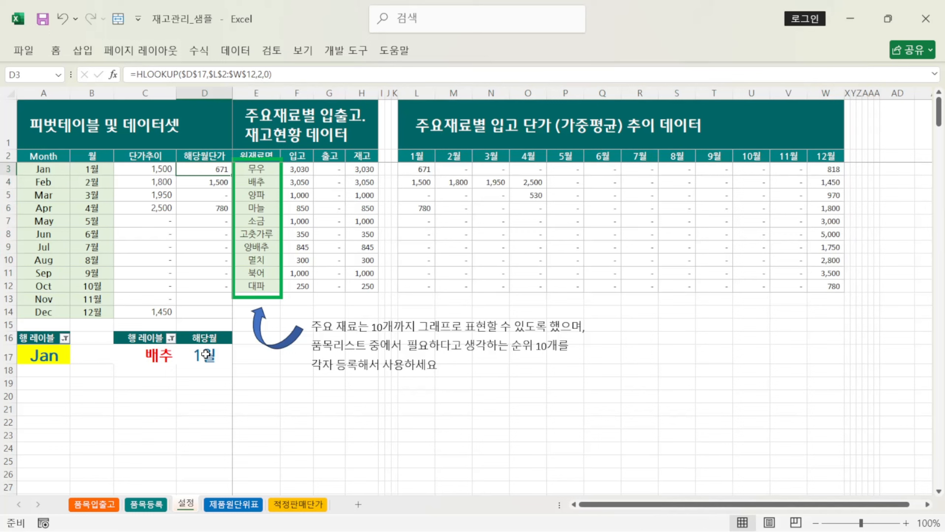
pyautogui.moveTo(410, 155); pyautogui.dragTo(833, 286)
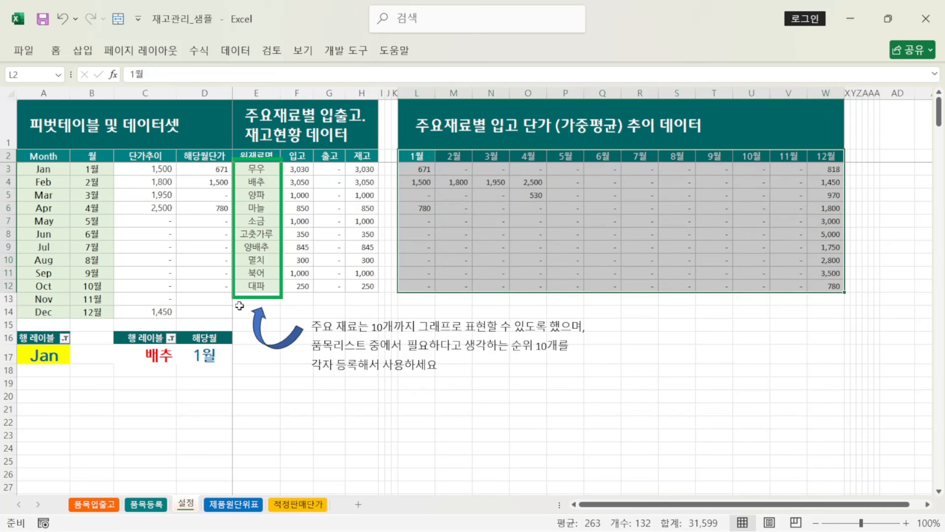
pyautogui.click(423, 157)
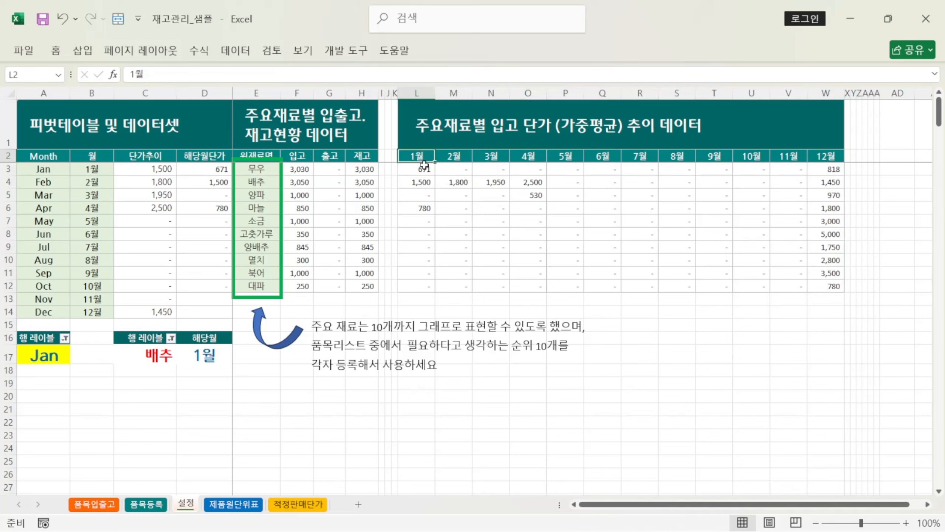
pyautogui.click(423, 172)
pyautogui.click(223, 170)
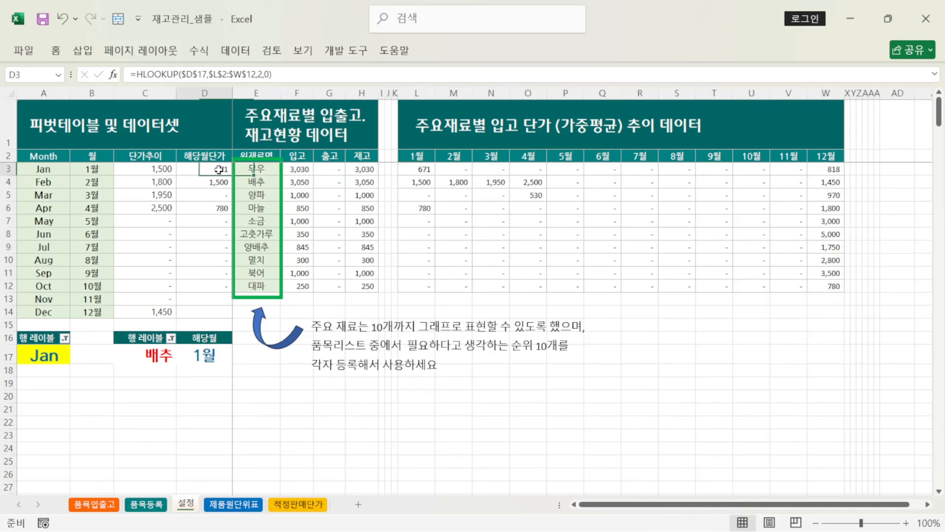
# Step: Trace the 1월 prices down L4:L12 and match the last row to the row index in D12's HLOOKUP
pyautogui.click(424, 186)
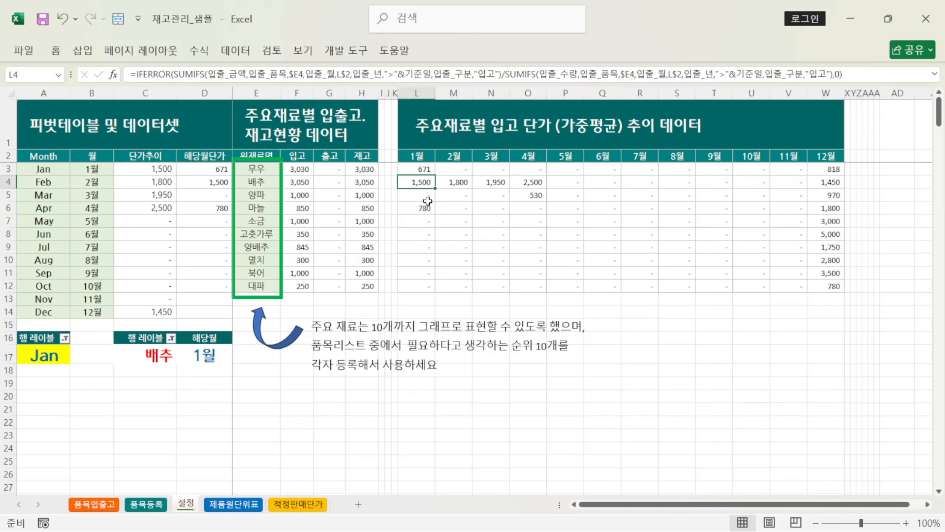
pyautogui.click(423, 195)
pyautogui.click(424, 207)
pyautogui.click(424, 221)
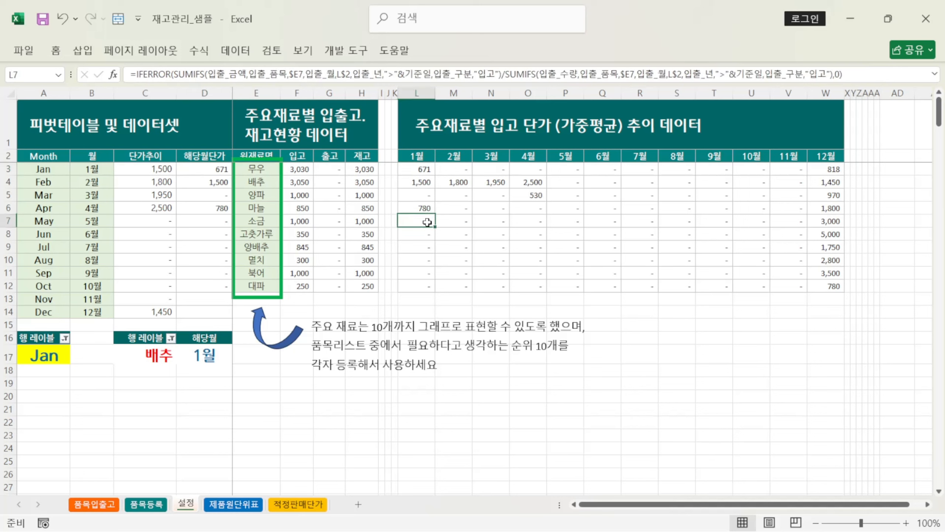
pyautogui.click(424, 233)
pyautogui.click(424, 247)
pyautogui.click(425, 259)
pyautogui.click(424, 273)
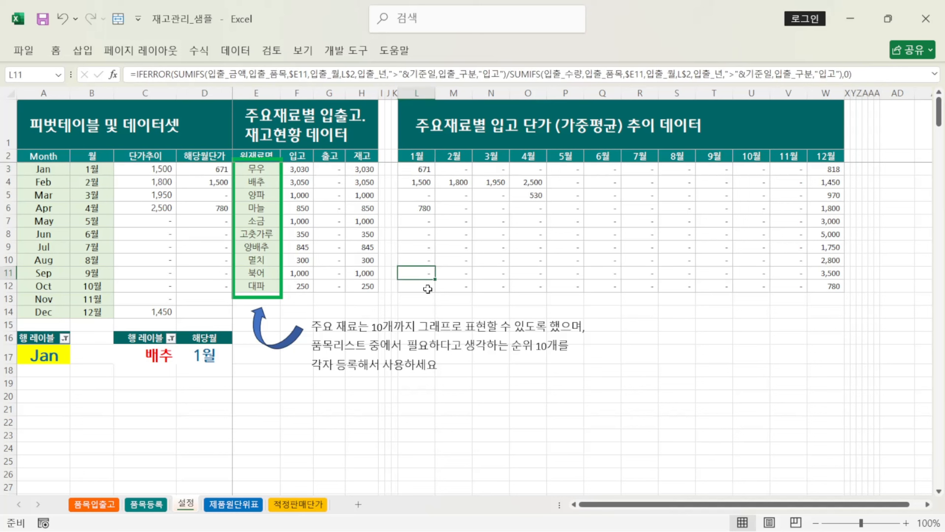
pyautogui.click(424, 285)
pyautogui.click(218, 287)
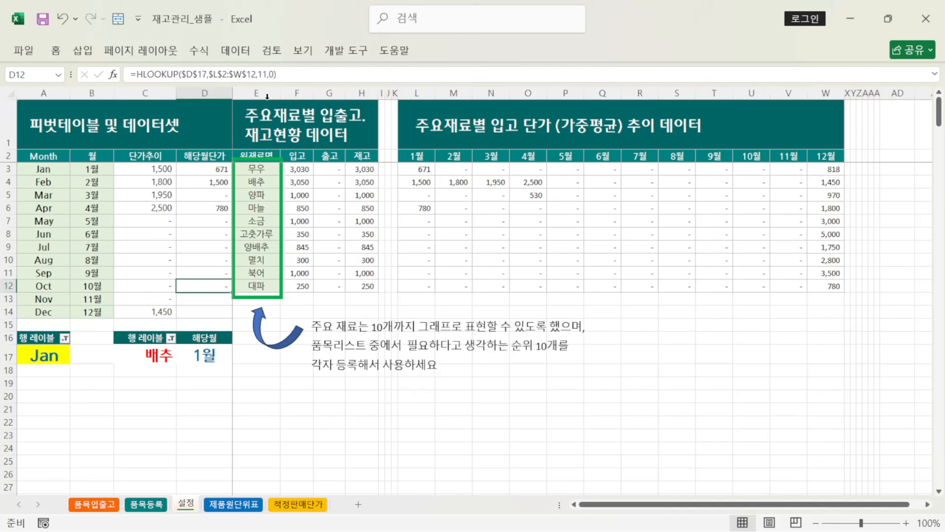
pyautogui.click(265, 81)
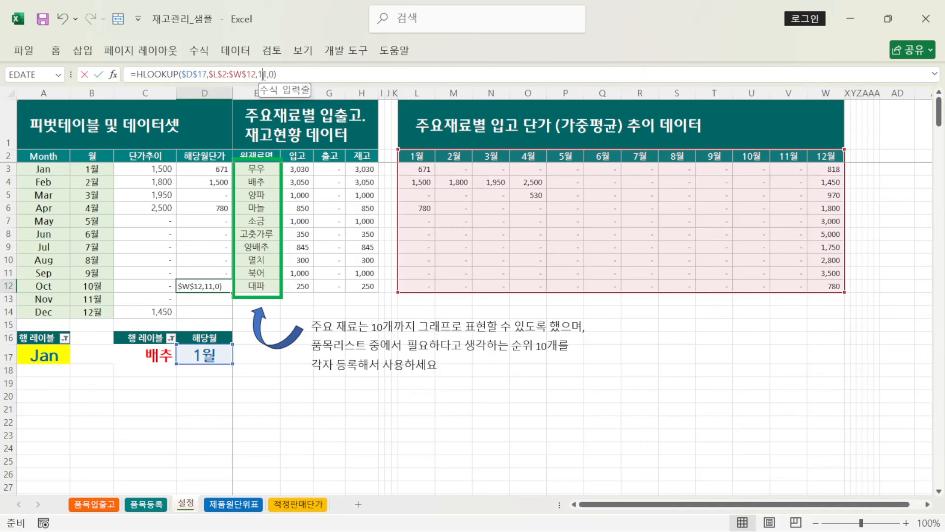
pyautogui.click(100, 76)
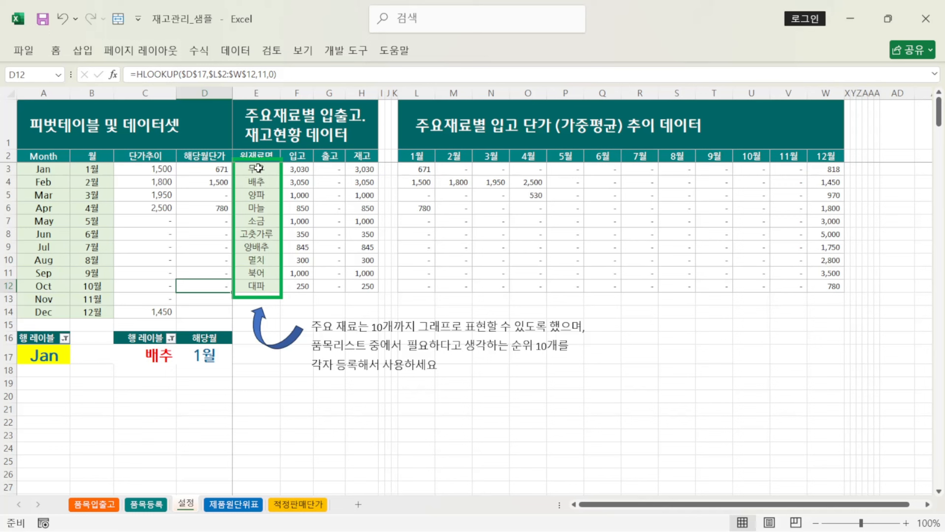
# Step: Inspect the SUMIFS formula in F3 and locate the named range 입출_품목, returning to the 설정 sheet
pyautogui.click(303, 171)
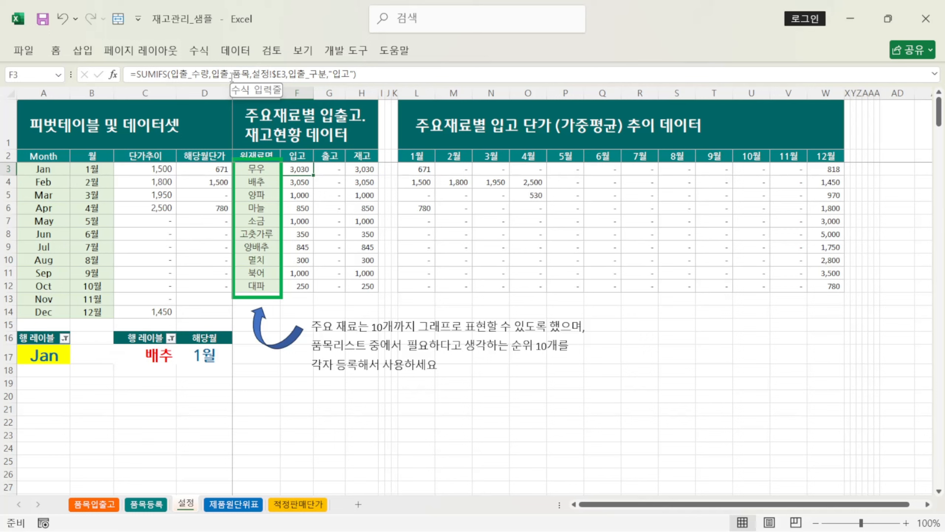
pyautogui.click(58, 76)
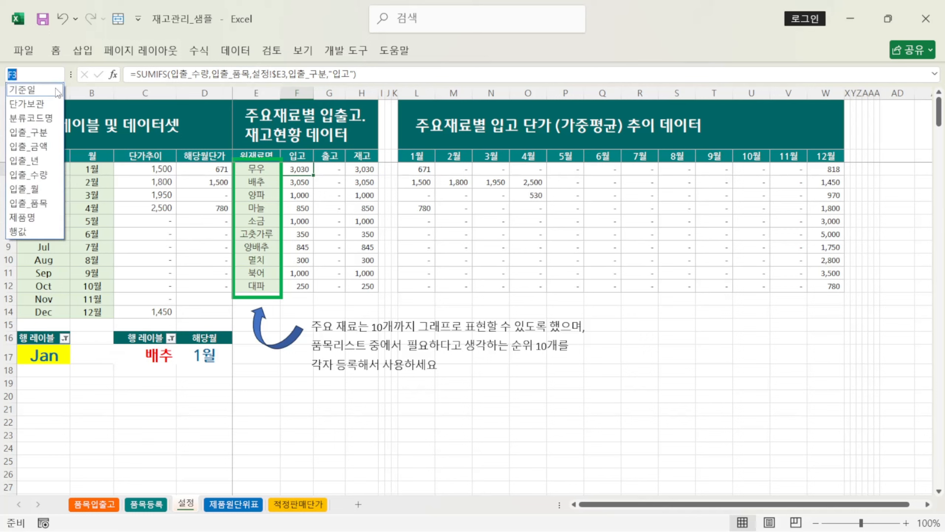
pyautogui.click(50, 204)
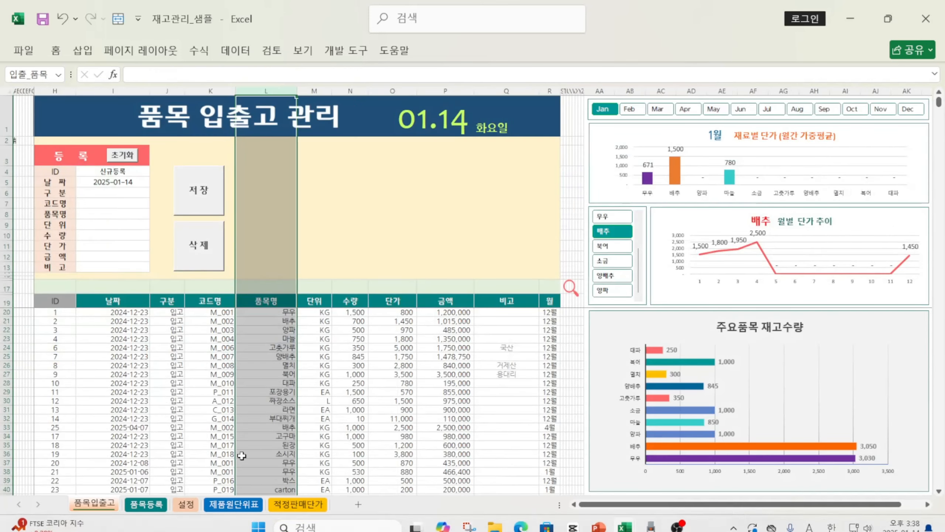
pyautogui.click(188, 505)
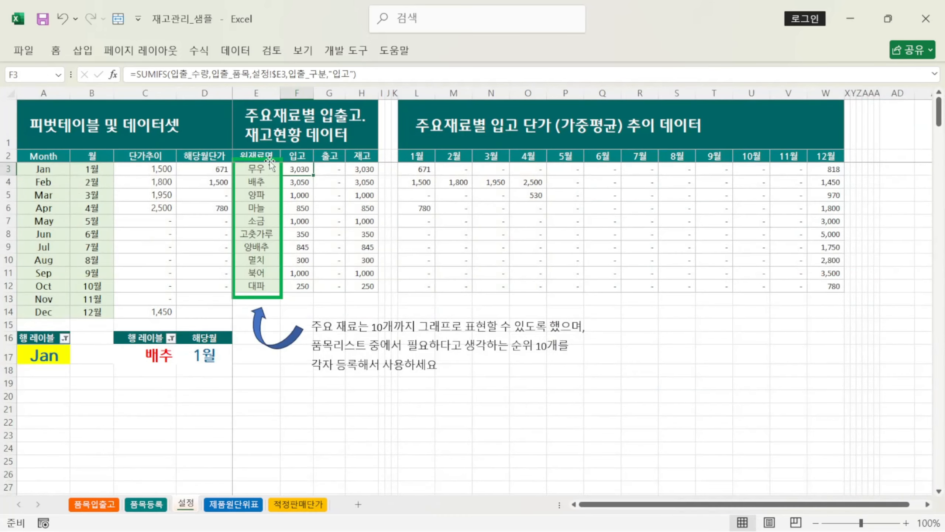
# Step: Check the second criteria range in F3's SUMIFS and locate the named range 입출_구분, returning to the 설정 sheet
pyautogui.click(319, 74)
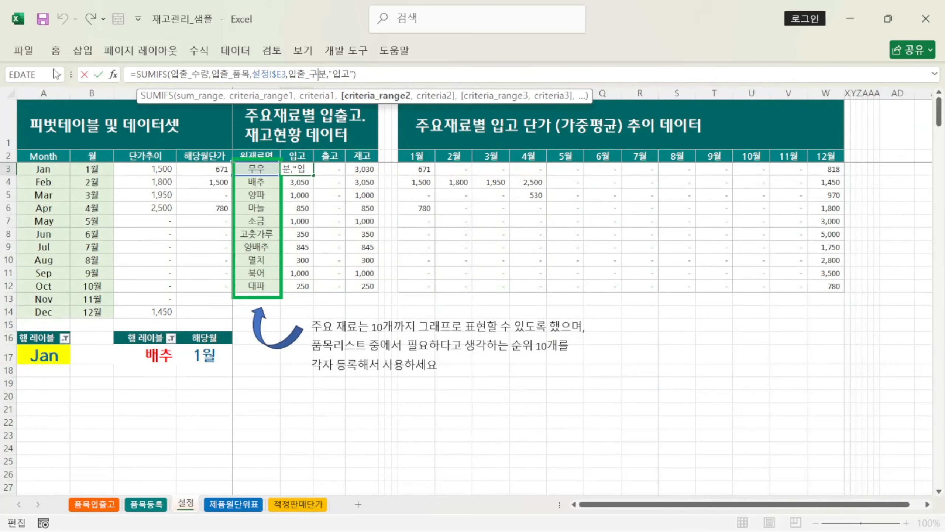
pyautogui.click(98, 74)
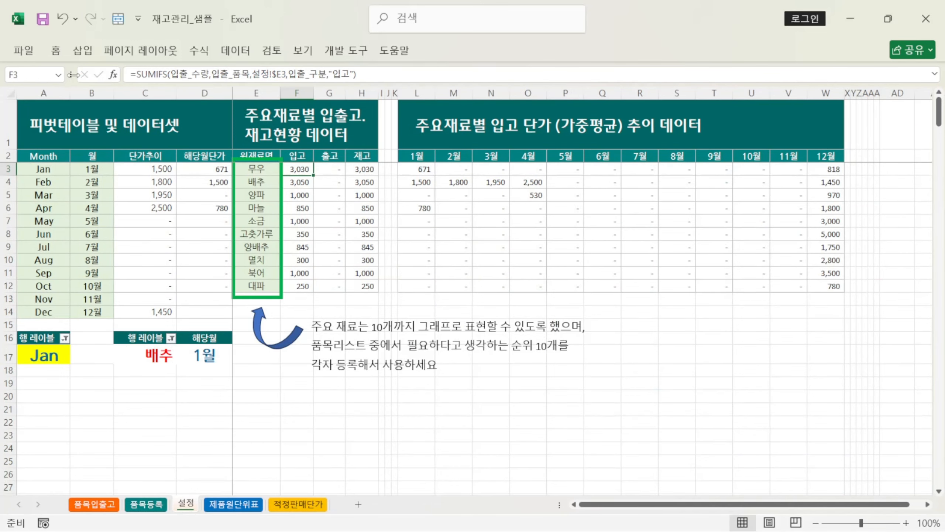
pyautogui.click(59, 76)
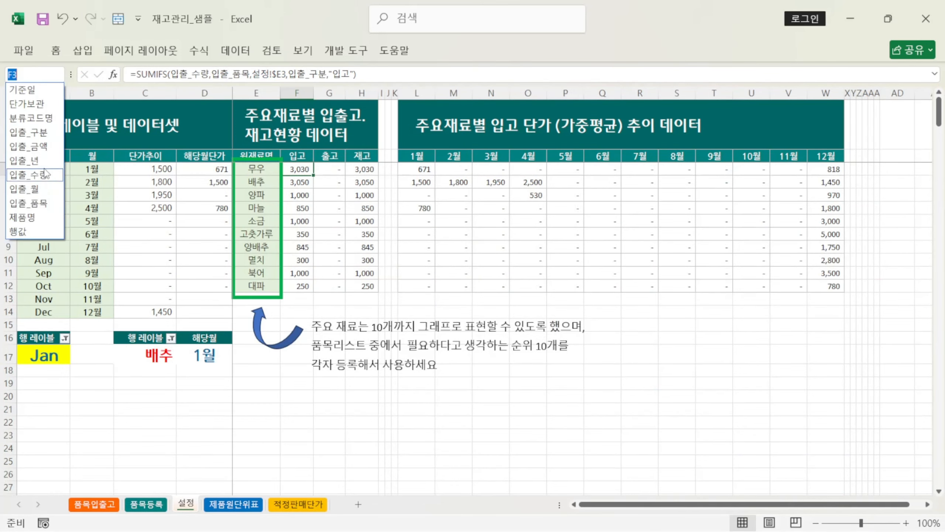
pyautogui.click(51, 137)
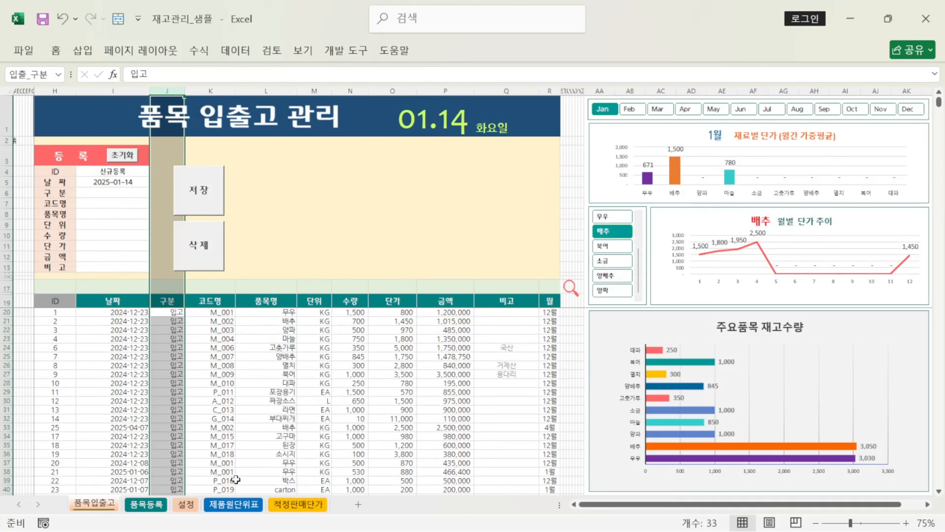
pyautogui.click(185, 506)
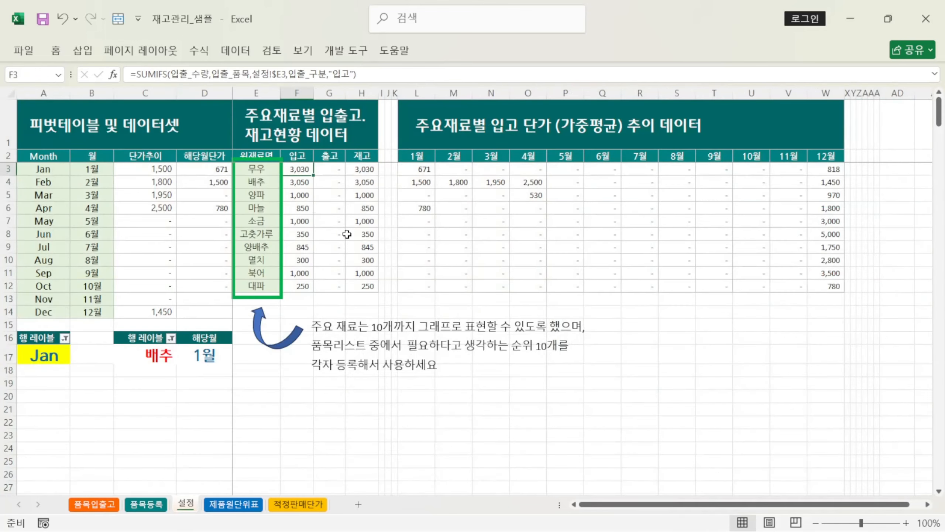
# Step: Inspect the "출고" criterion in the SUMIFS formula of G3 for outgoing quantities
pyautogui.click(336, 172)
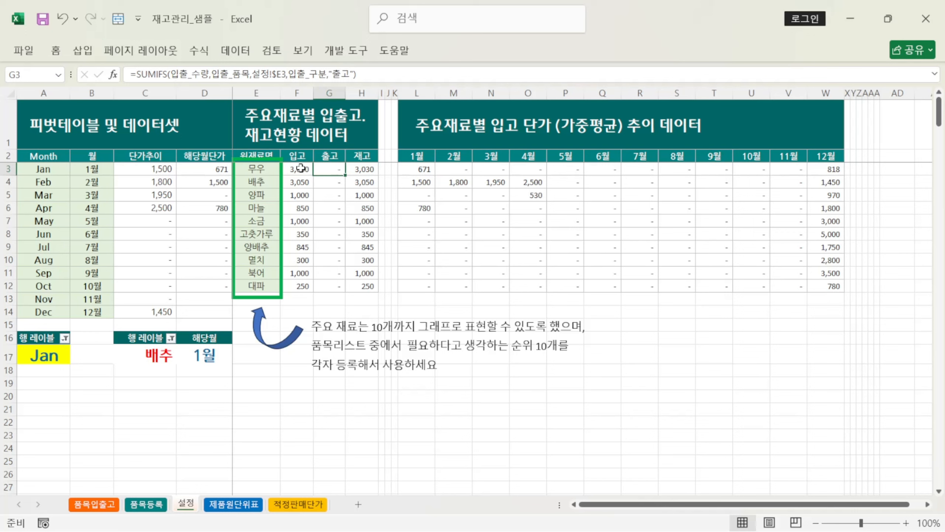
pyautogui.click(341, 75)
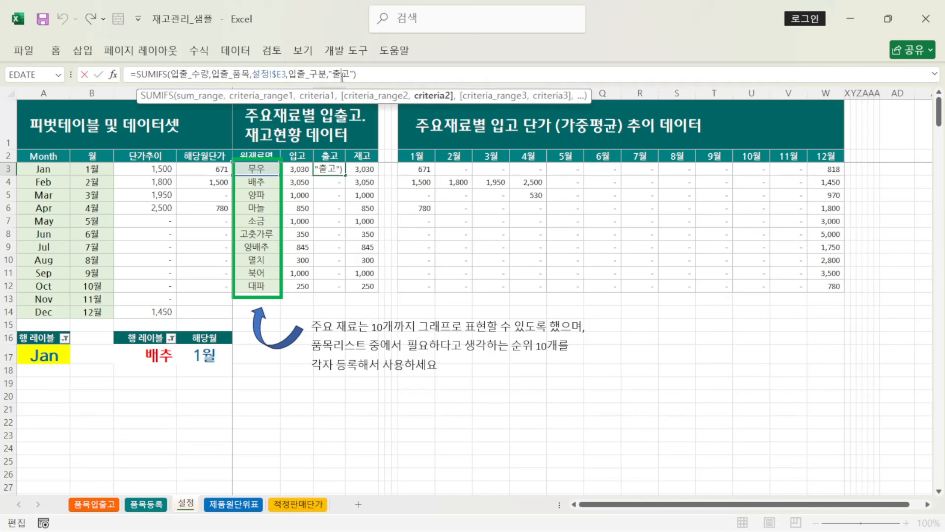
pyautogui.click(98, 74)
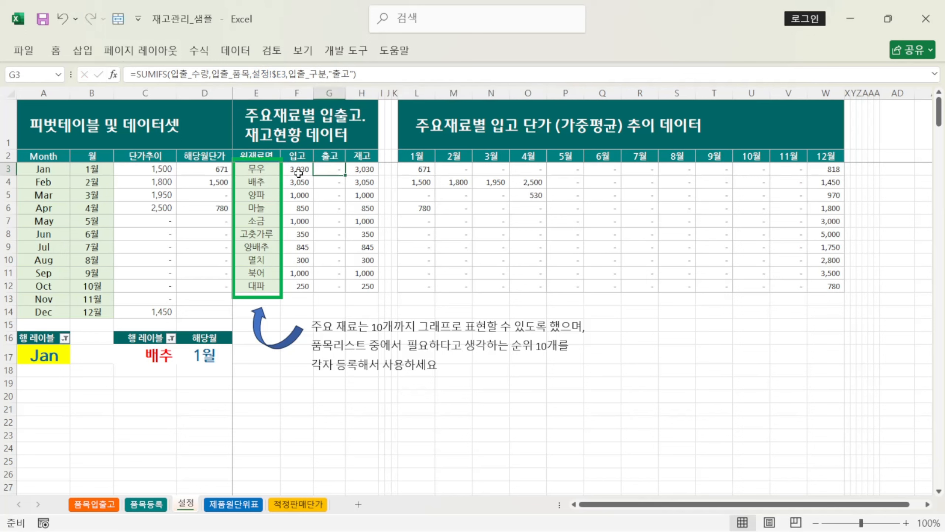
# Step: Review how the 재고 formulas in H3:H5 derive stock from the 입고 and 출고 columns
pyautogui.click(368, 168)
pyautogui.click(299, 171)
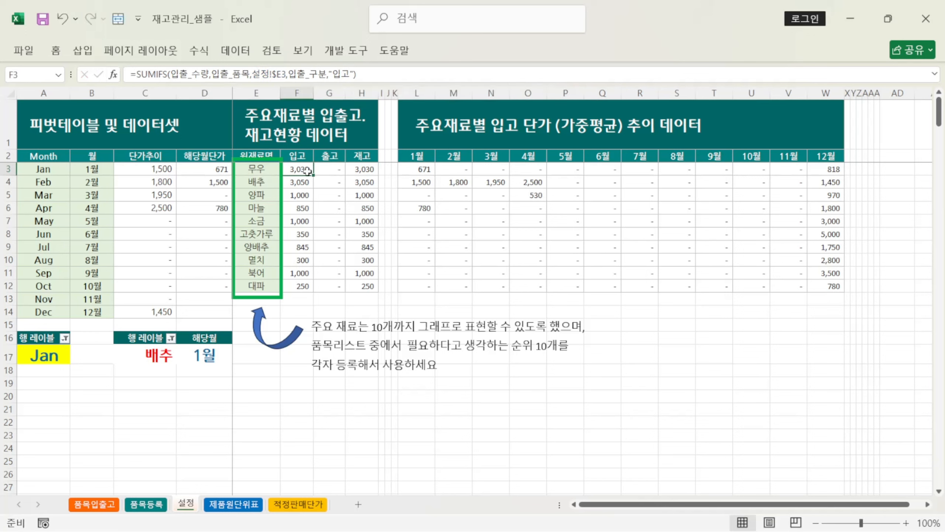
pyautogui.click(329, 170)
pyautogui.click(356, 168)
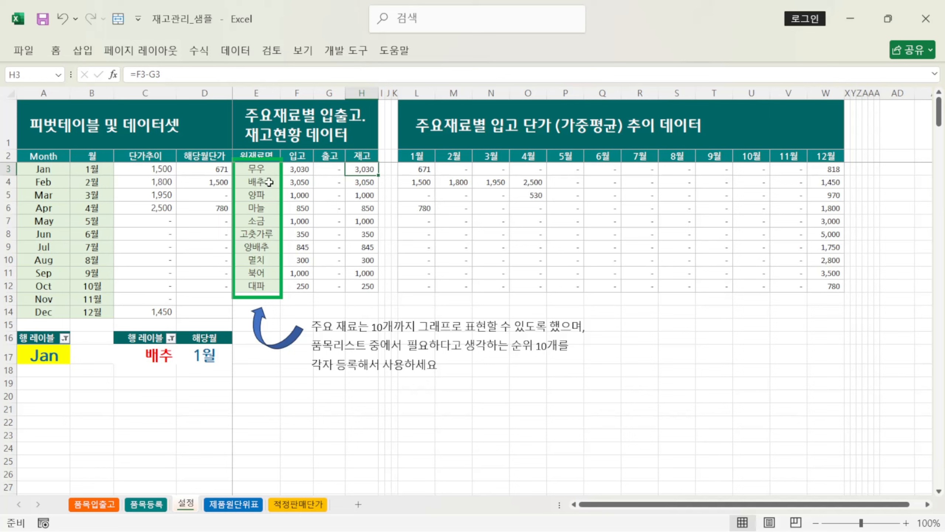
pyautogui.click(369, 182)
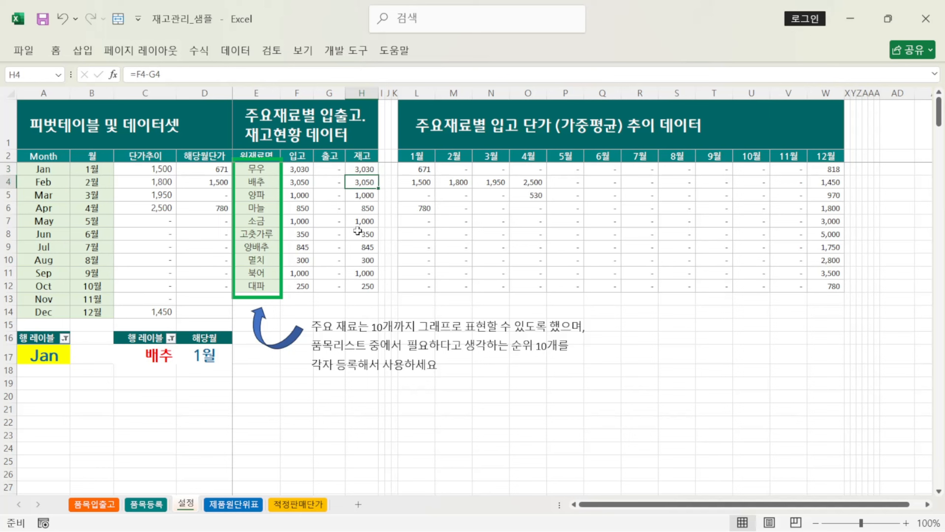
pyautogui.click(362, 197)
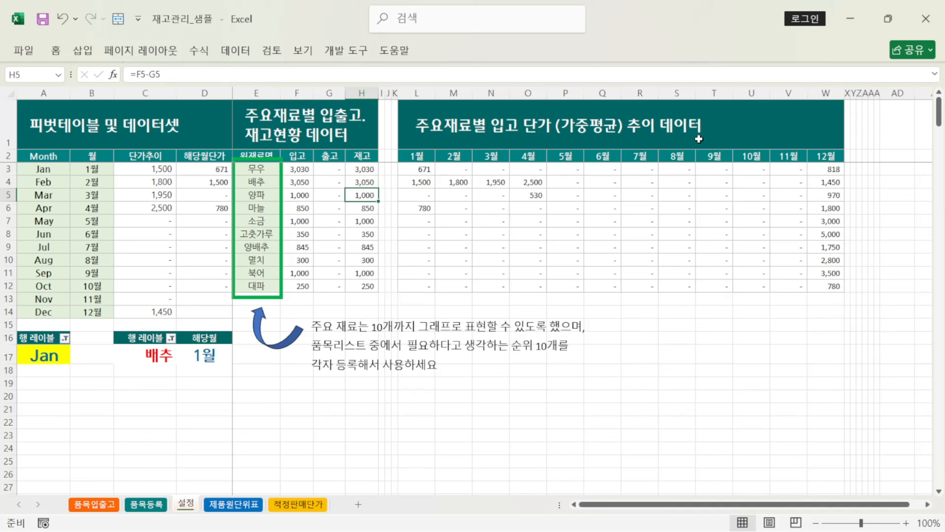
# Step: Inspect the IFERROR formula in L3 that divides the SUMIFS of 입출_금액 by the SUMIFS of 입출_수량
pyautogui.click(427, 169)
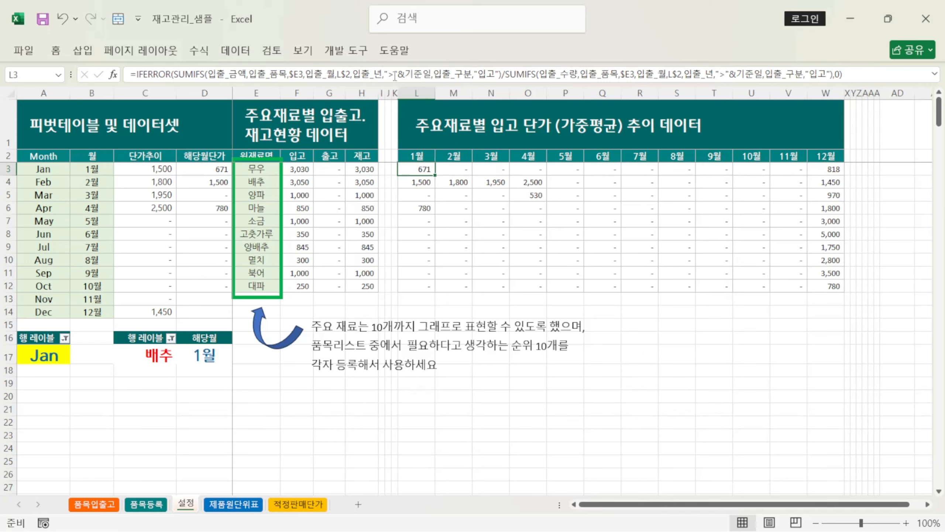
pyautogui.click(503, 75)
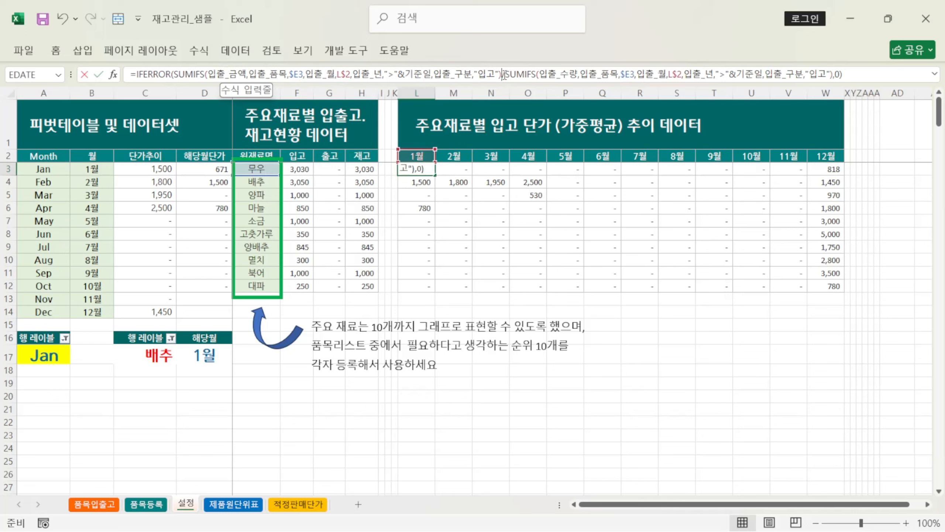
pyautogui.write('/')
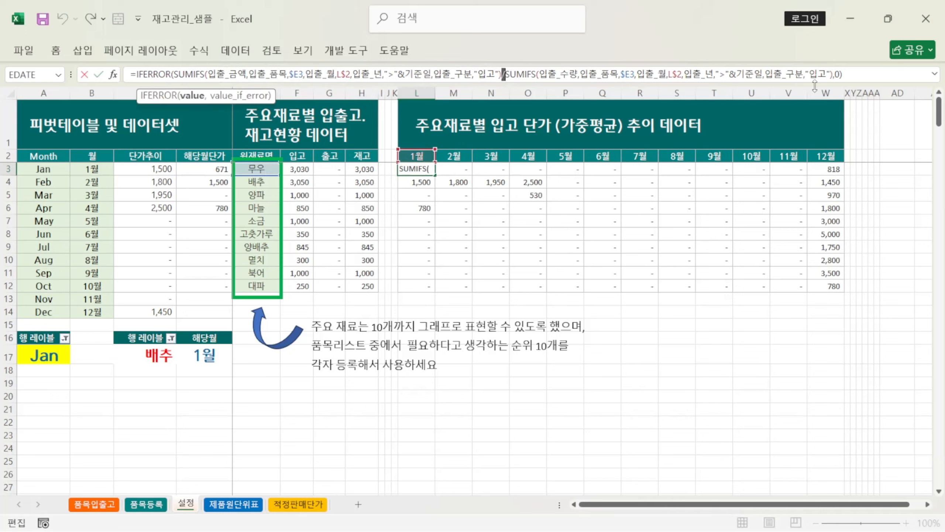
pyautogui.click(560, 75)
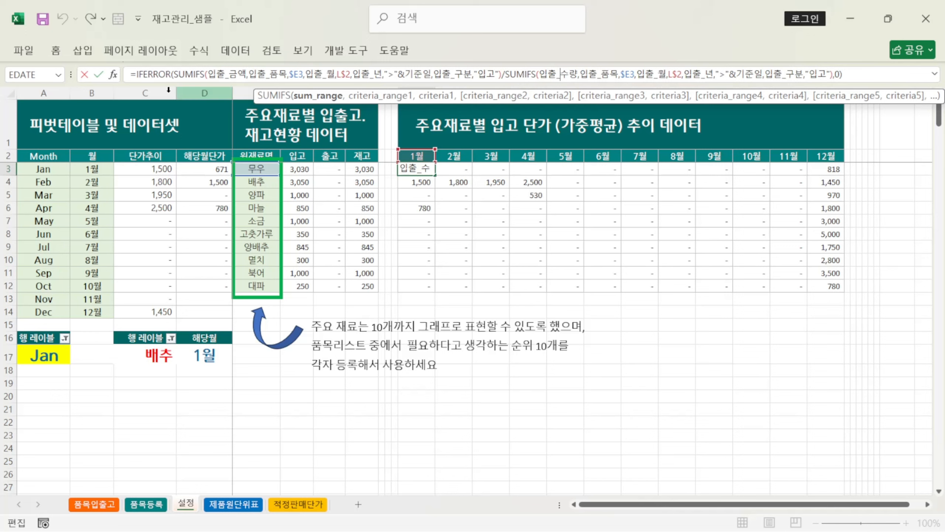
pyautogui.click(98, 74)
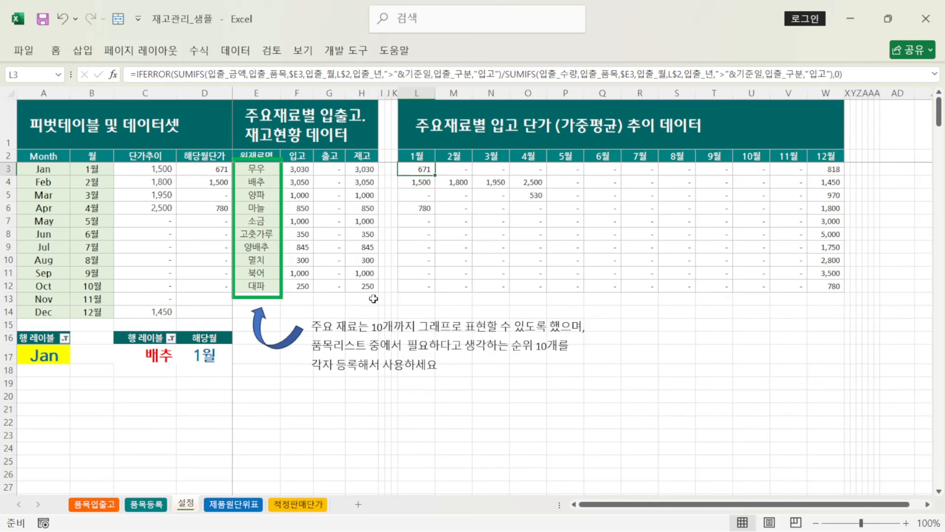
# Step: Locate the 기준일 cell A3 on the 품목입출고 sheet and copy its date
pyautogui.click(101, 504)
pyautogui.click(255, 251)
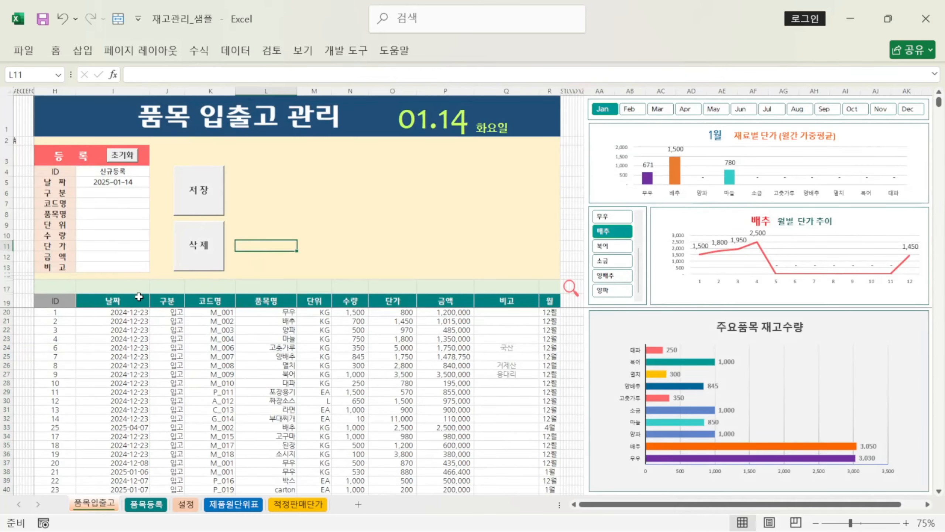
pyautogui.click(127, 283)
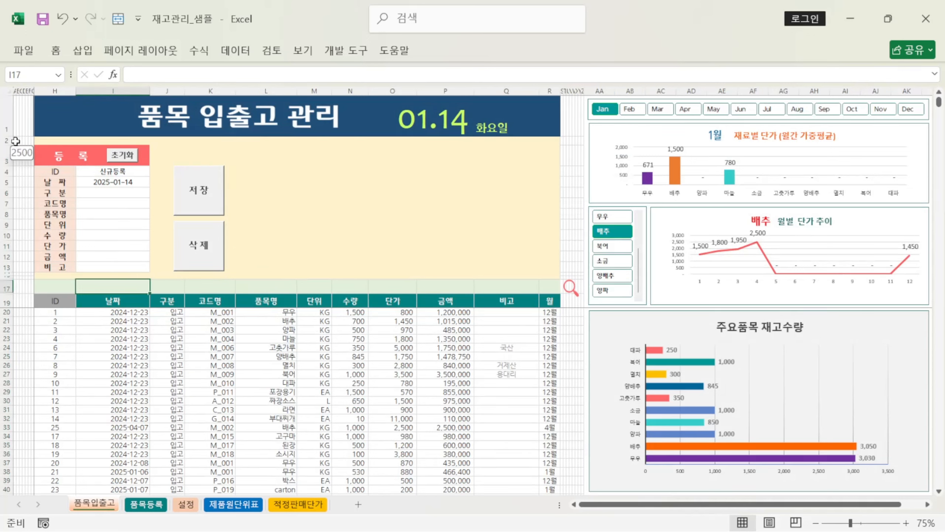
pyautogui.click(15, 141)
pyautogui.click(15, 154)
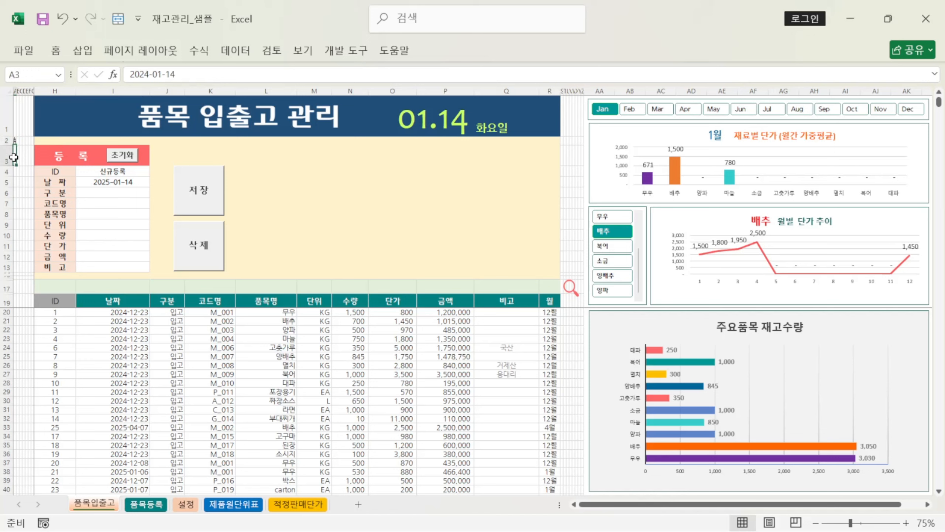
pyautogui.moveTo(198, 74); pyautogui.dragTo(12, 80)
pyautogui.hotkey('ctrl', 'c')
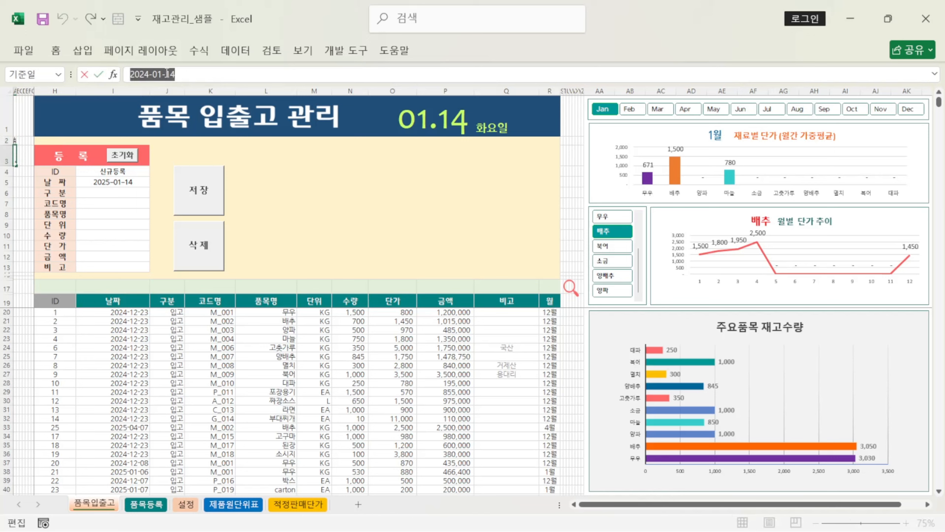
pyautogui.click(98, 74)
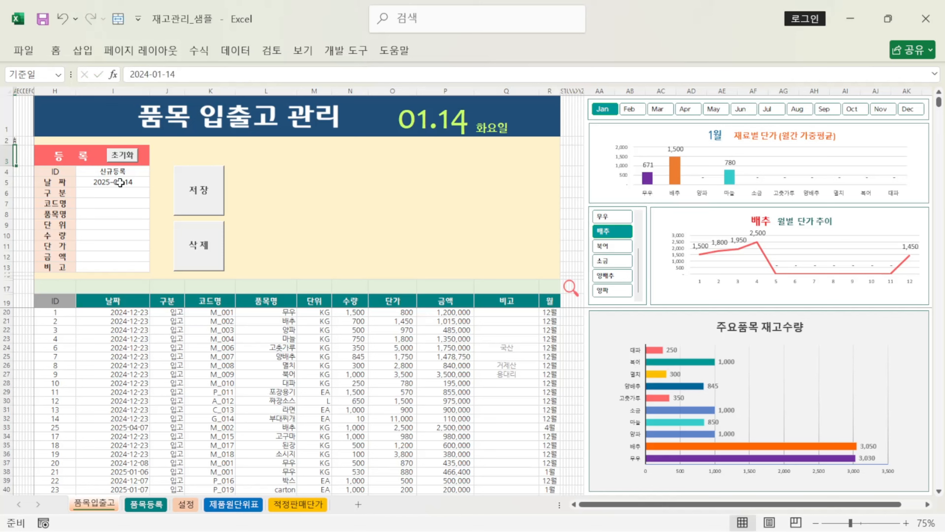
# Step: Filter the item records by 날짜 with the criterion >2024-01-14 in I17
pyautogui.click(119, 287)
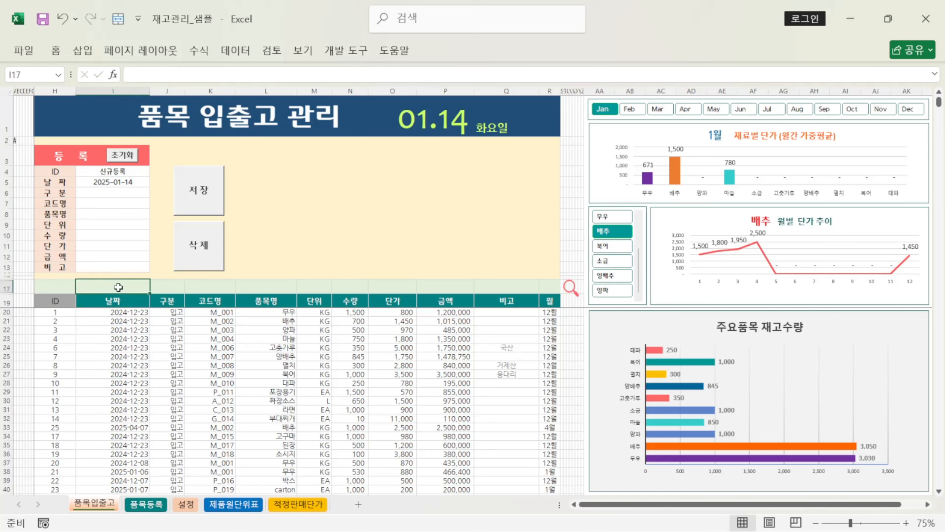
pyautogui.write('>')
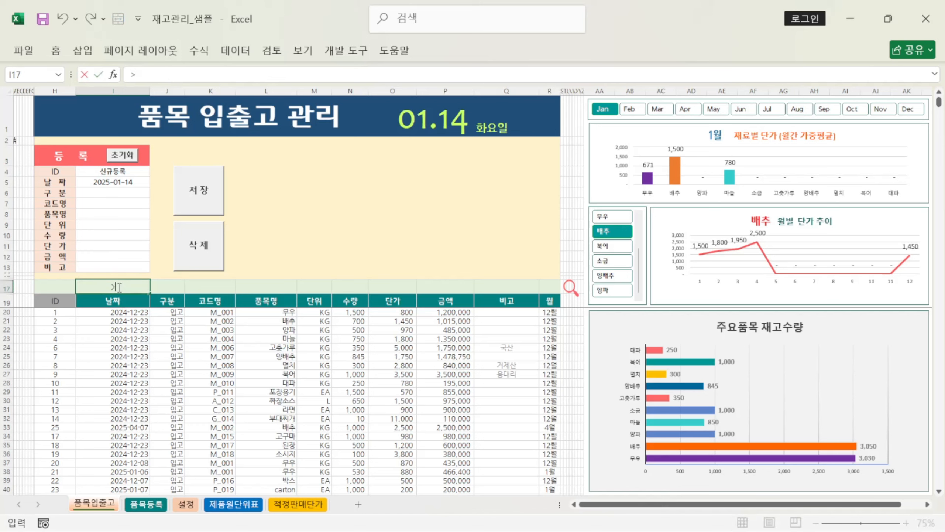
pyautogui.hotkey('ctrl', 'v')
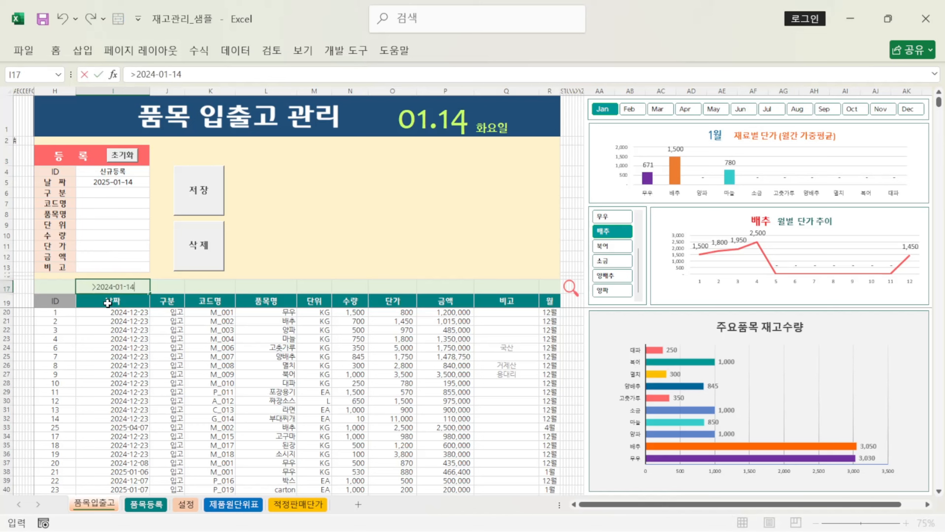
pyautogui.click(181, 286)
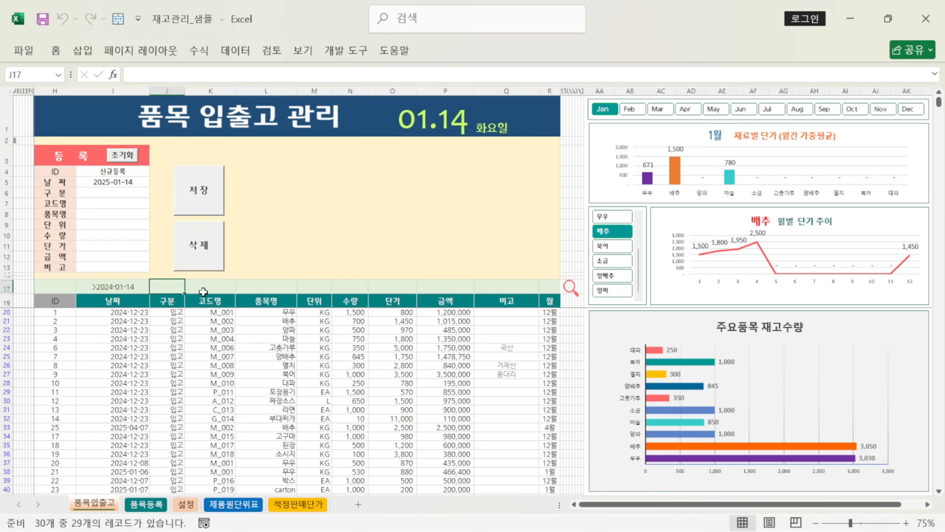
# Step: Narrow the filtered records to 구분 입고 and 품목명 무우 using the criteria row
pyautogui.write('dl')
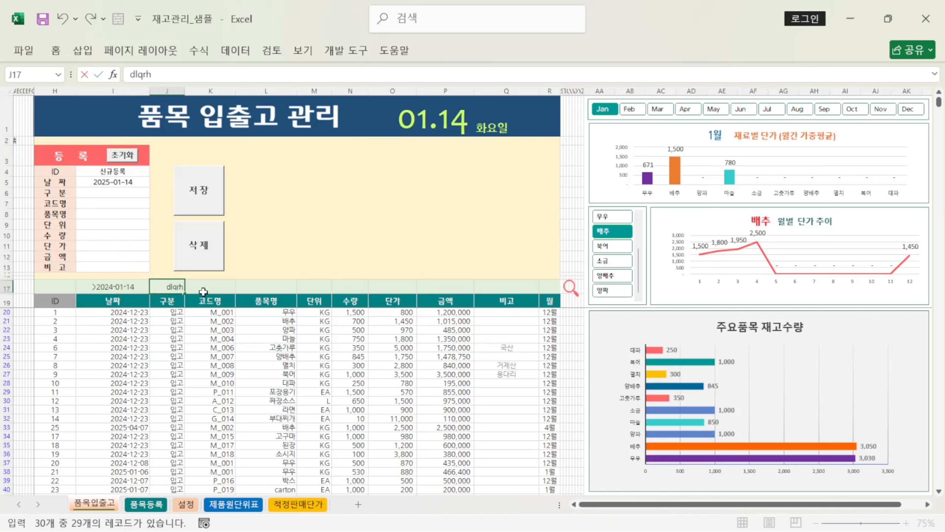
pyautogui.write('qrh')
pyautogui.press('BackSpace')
pyautogui.press('BackSpace')
pyautogui.write('dlqrh')
pyautogui.press('Tab')
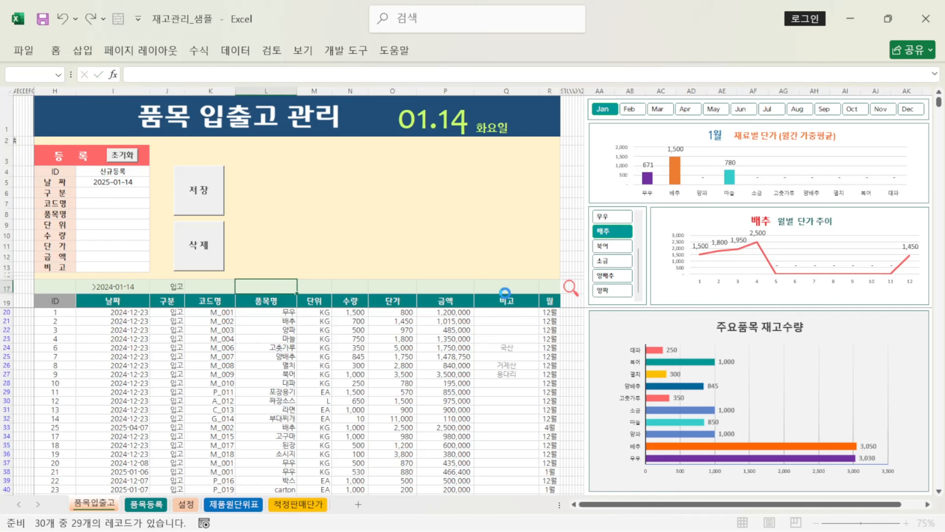
pyautogui.write('andn')
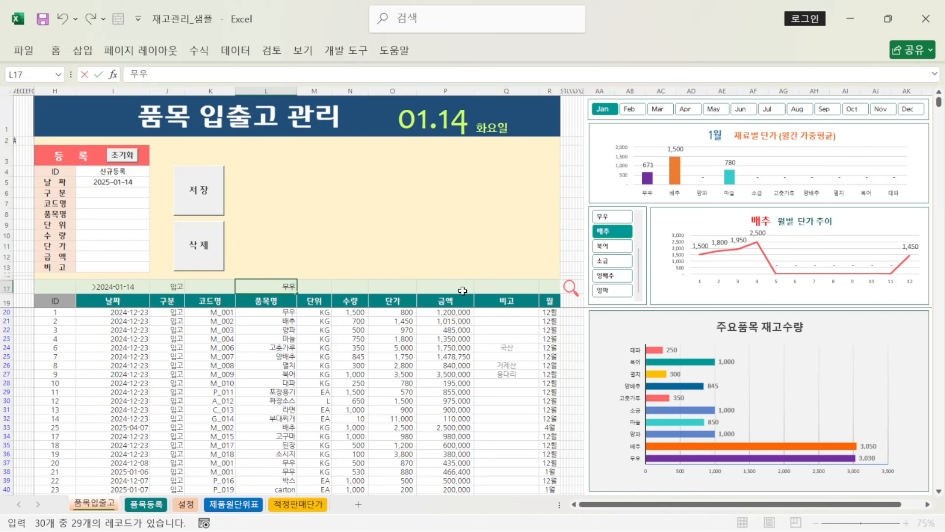
pyautogui.click(463, 291)
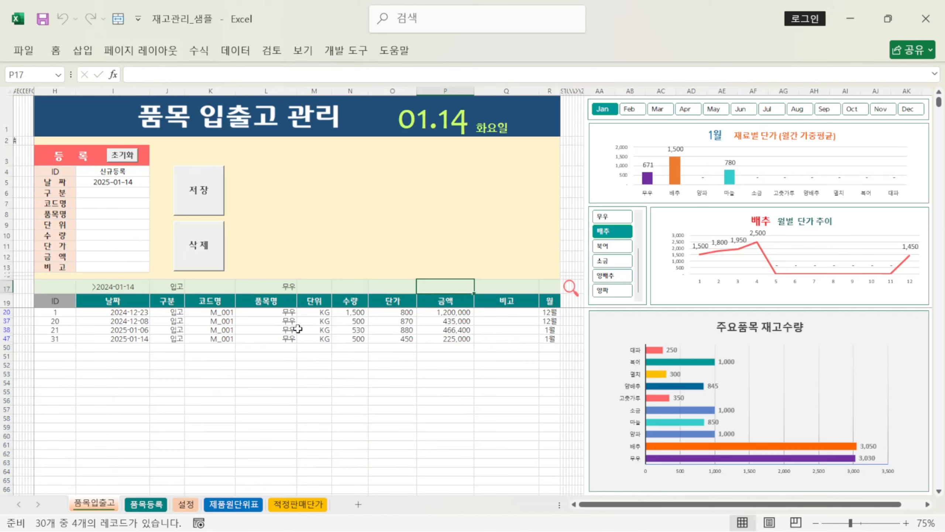
# Step: Restrict the filtered 무우 records to 1월 in the 월 criteria cell
pyautogui.click(555, 286)
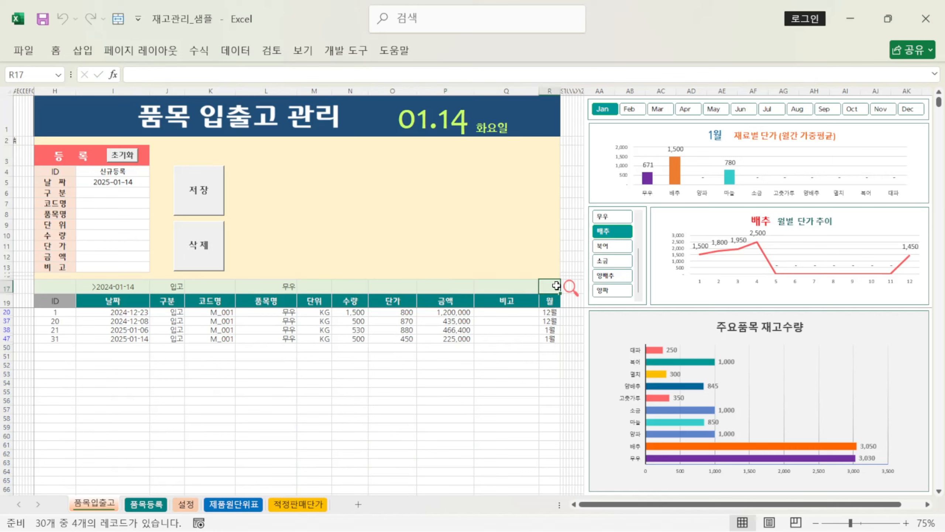
pyautogui.write('1월')
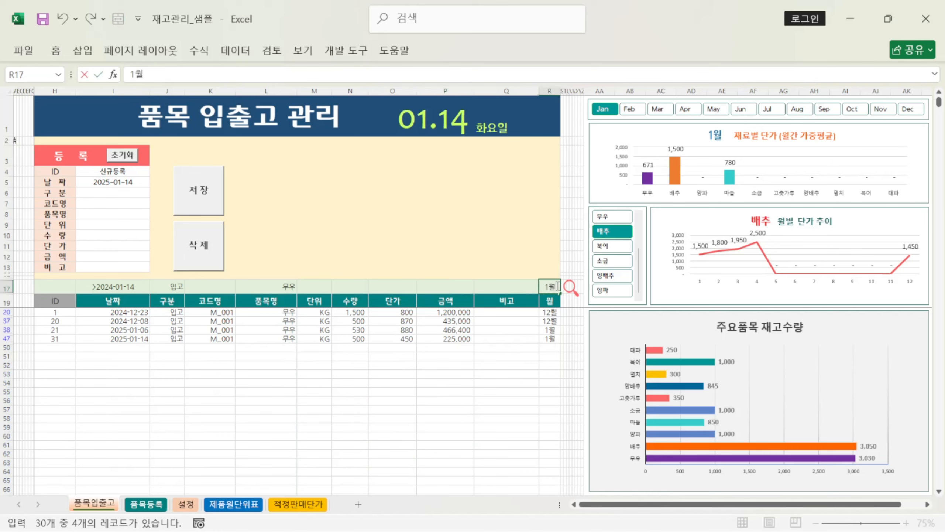
pyautogui.click(394, 355)
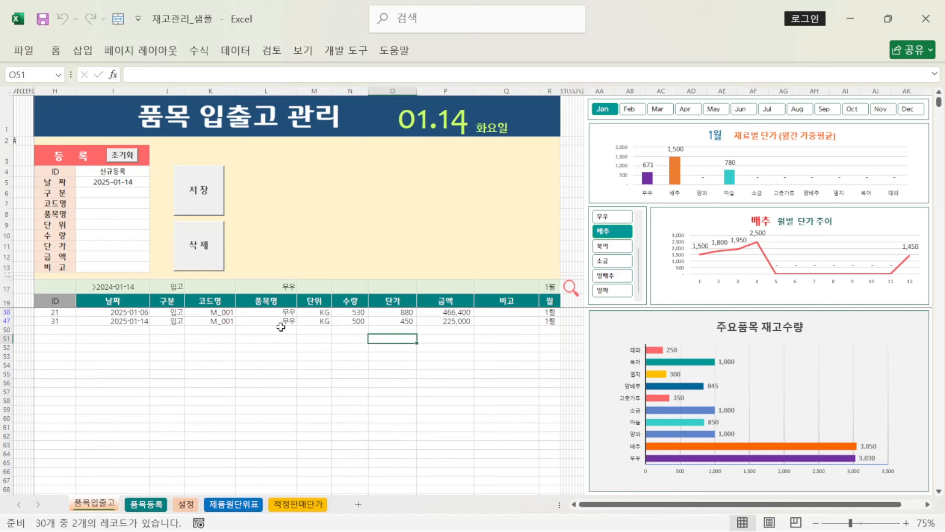
# Step: Sum the 금액 values of the two filtered 무우 records and calculate the weighted average price with =691400/1030 in Q9
pyautogui.moveTo(462, 312); pyautogui.dragTo(468, 320)
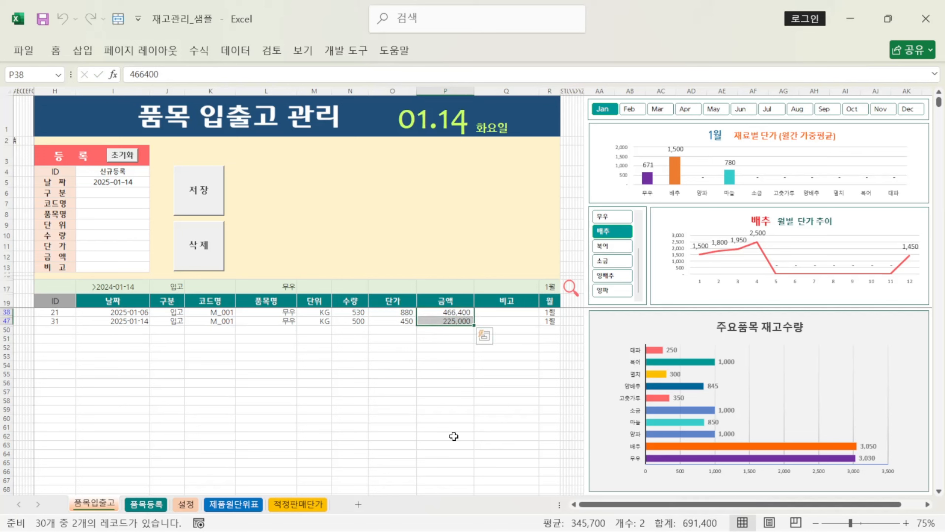
pyautogui.click(477, 227)
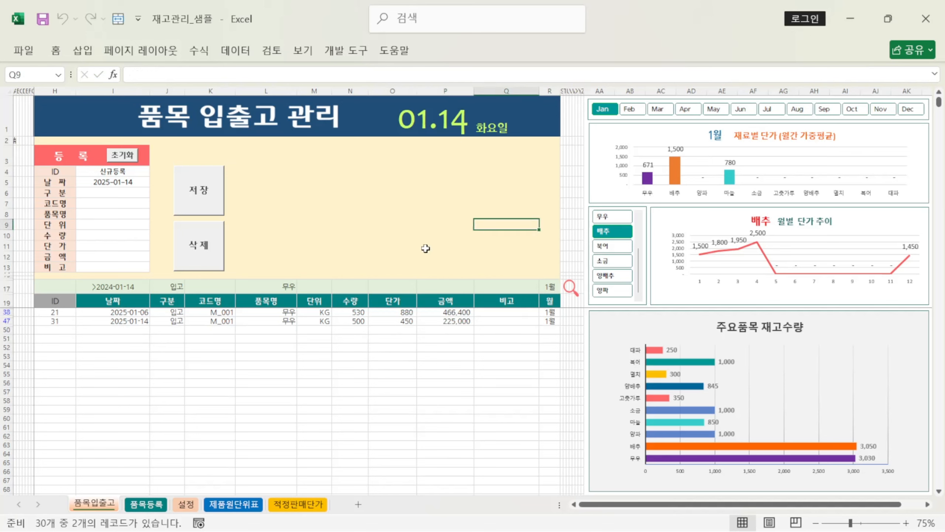
pyautogui.write('=')
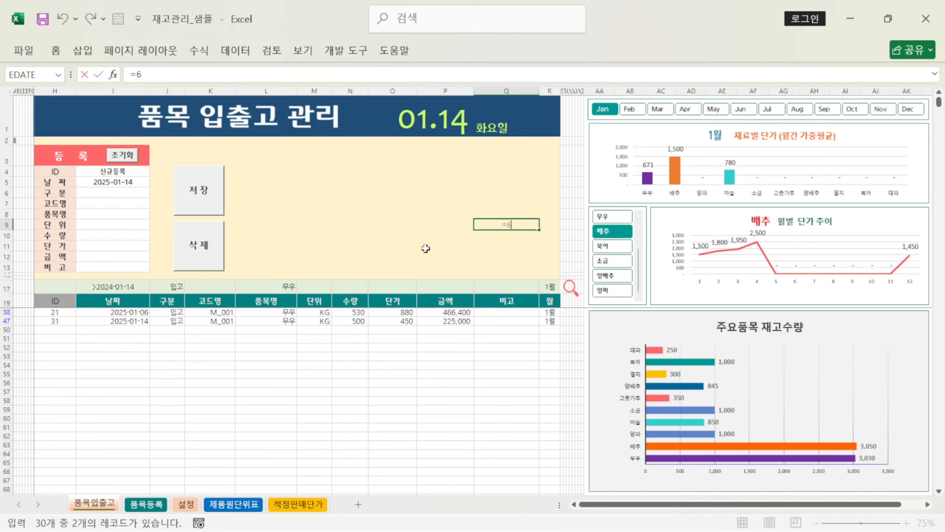
pyautogui.write('691400/')
pyautogui.write('1030')
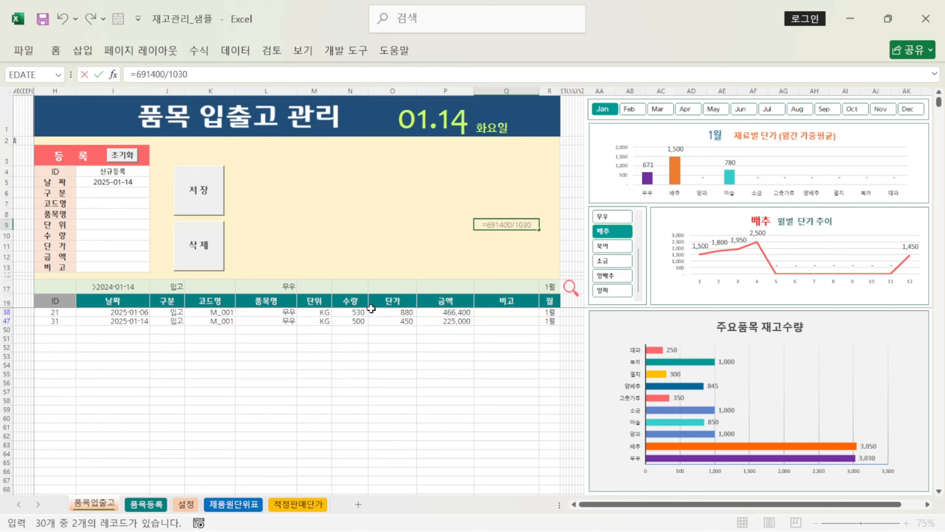
pyautogui.press('Return')
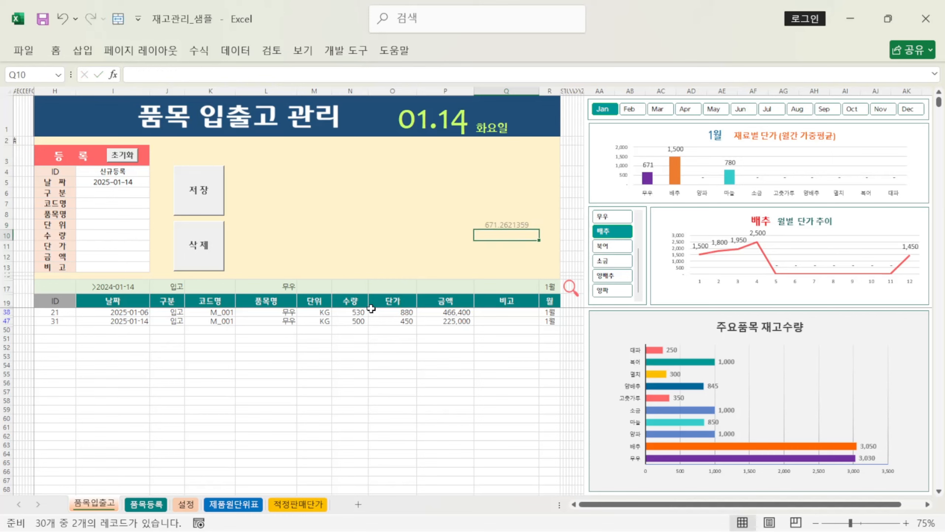
# Step: Compare the weighted average in Q9 with the 1월 price of 무우 in L3 on the 설정 sheet, returning to 품목입출고
pyautogui.click(520, 226)
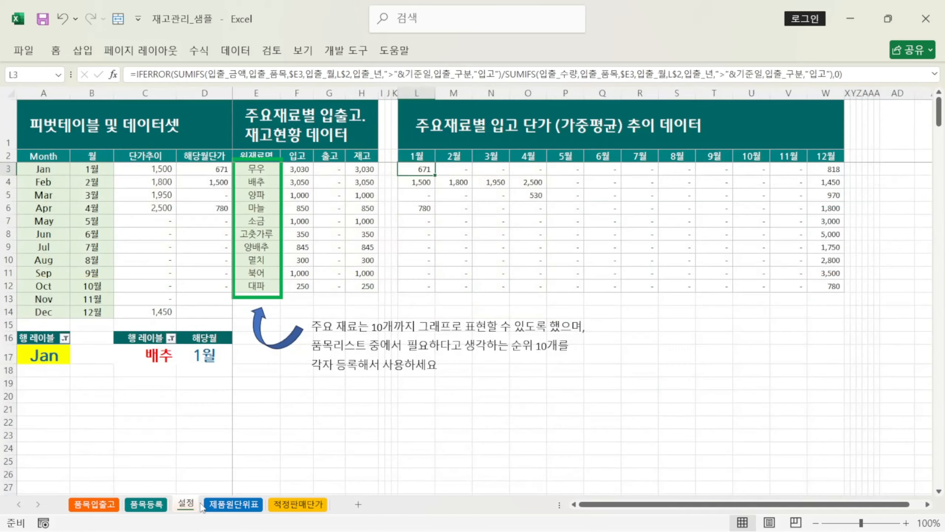
pyautogui.click(194, 504)
pyautogui.click(97, 505)
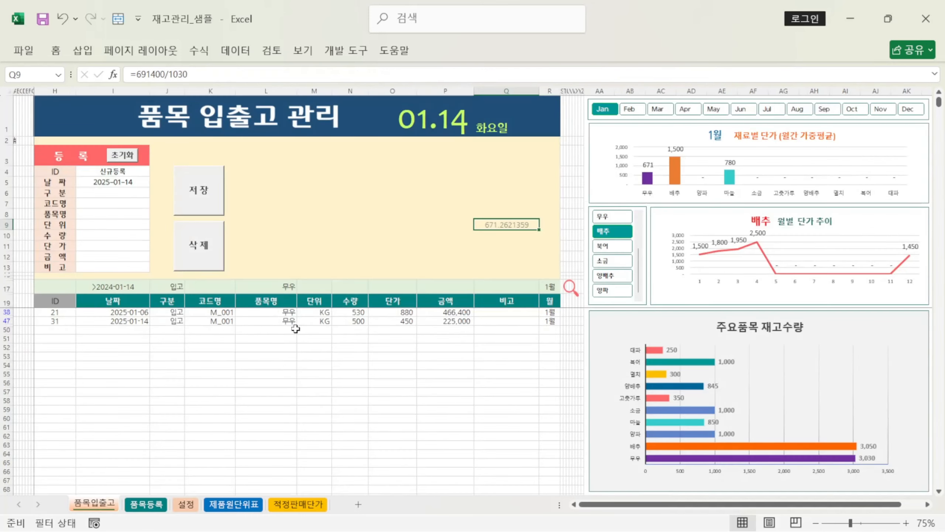
# Step: Clear all the filter criteria in row 17 and delete the test calculation in Q9
pyautogui.click(90, 286)
pyautogui.moveTo(90, 286); pyautogui.dragTo(549, 283)
pyautogui.press('Delete')
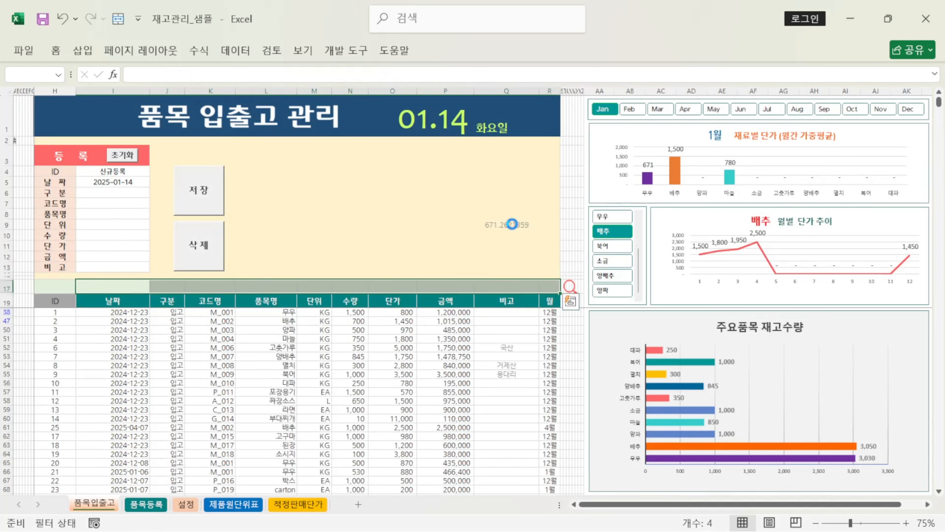
pyautogui.click(513, 224)
pyautogui.press('Delete')
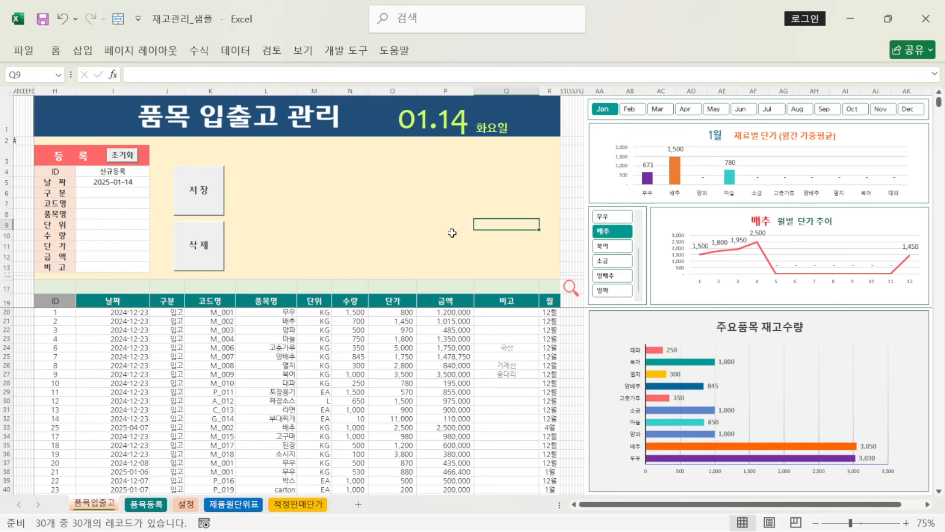
# Step: Review how the weighted-average price formula on the 설정 sheet references each month header in row 3, from 2월 to 5월
pyautogui.click(186, 505)
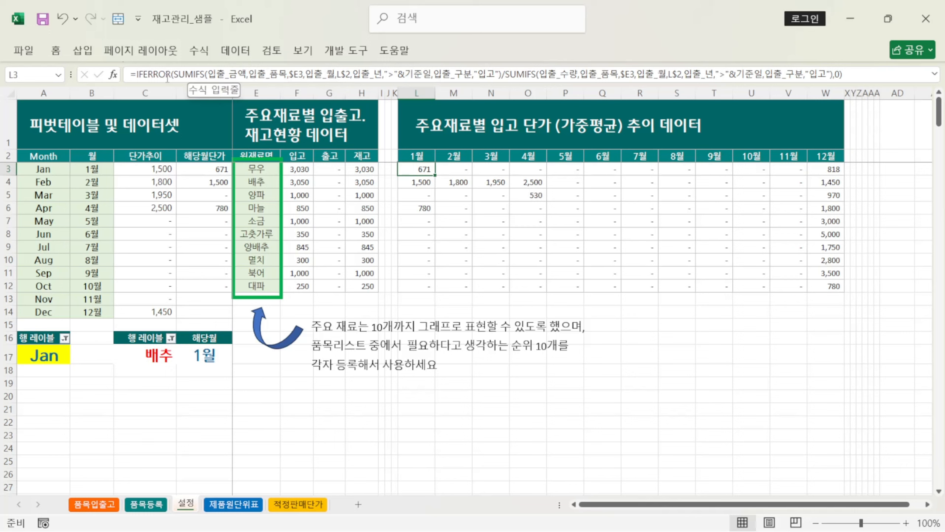
pyautogui.click(464, 171)
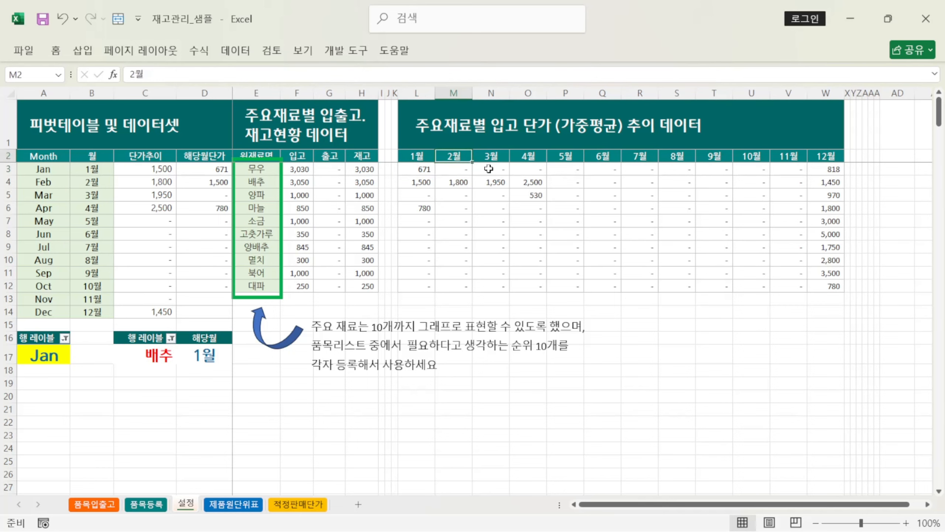
pyautogui.click(500, 171)
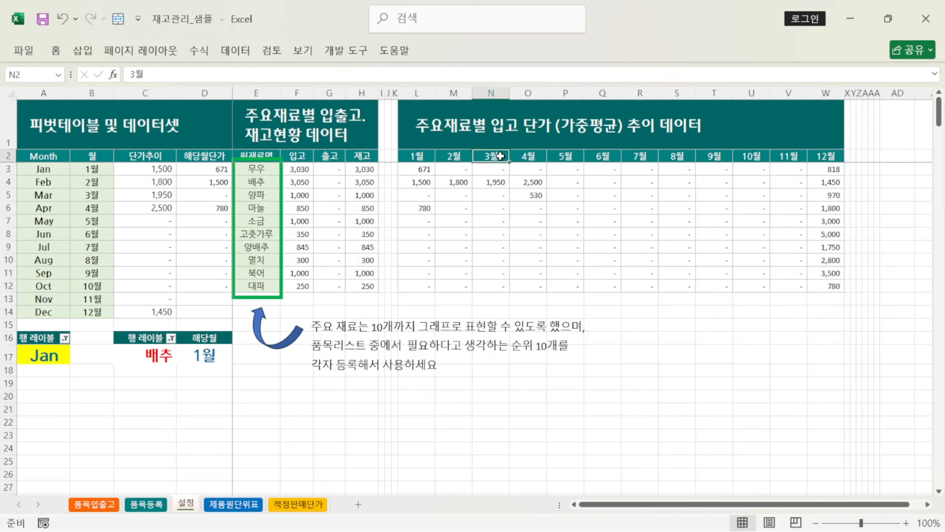
pyautogui.click(526, 168)
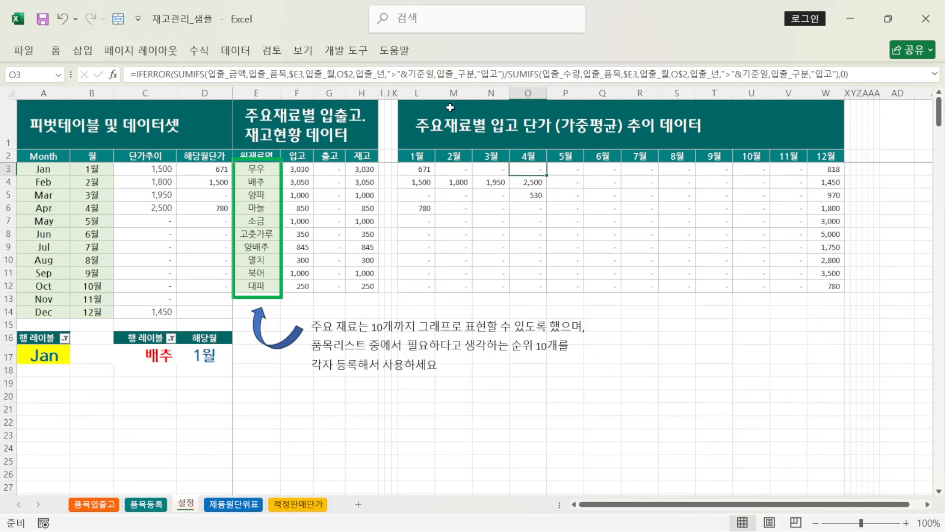
pyautogui.click(346, 74)
pyautogui.click(570, 170)
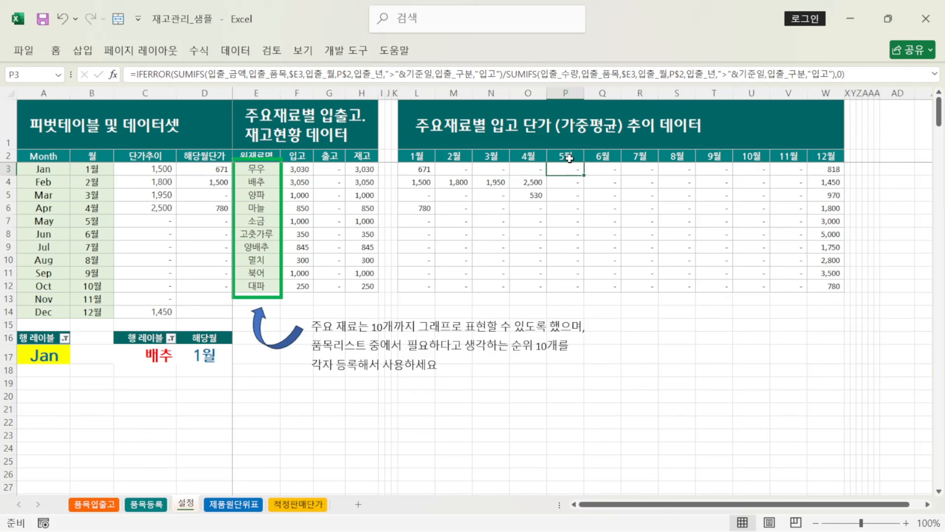
# Step: Examine the 6월 weighted-average price formula for 무우 in Q3, including its month header reference
pyautogui.click(612, 165)
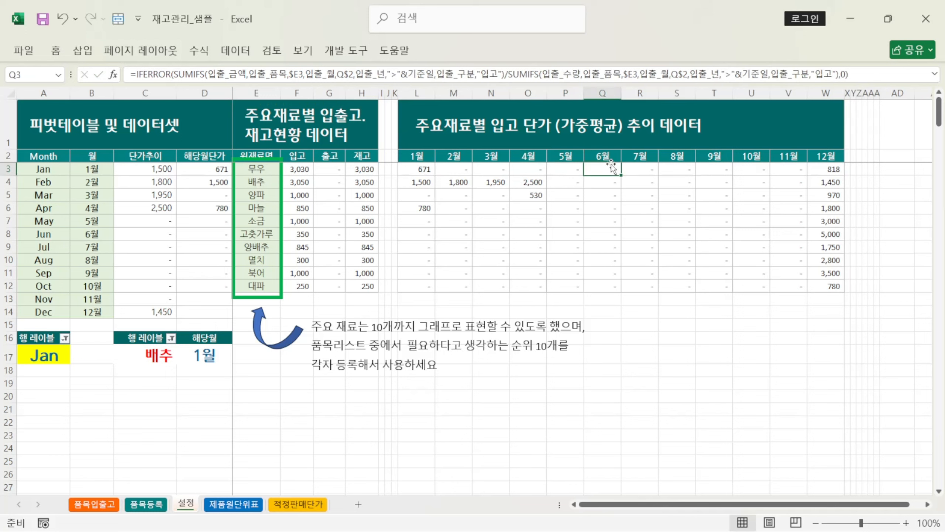
pyautogui.click(349, 74)
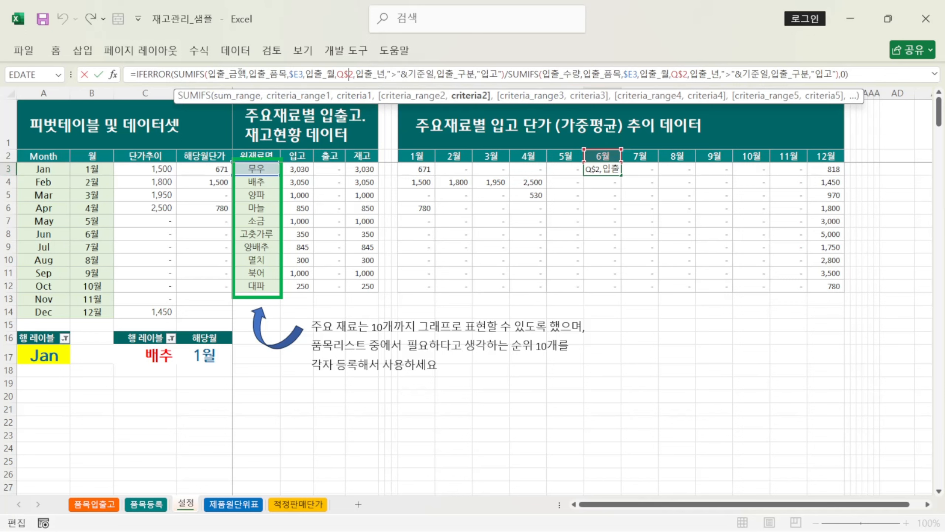
pyautogui.click(99, 75)
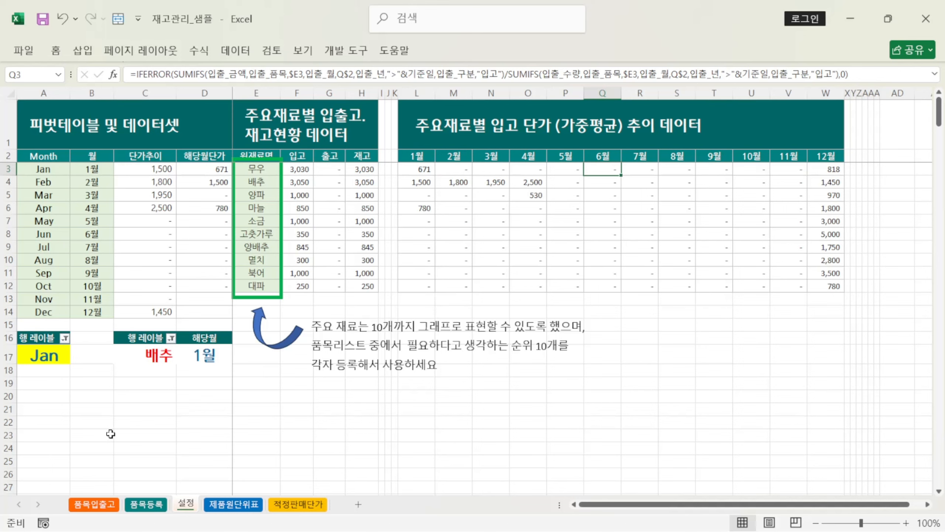
# Step: Inspect the source data range of the 월별 단가 추이 line chart on the 품목입출고 sheet, leaving it as is
pyautogui.click(101, 508)
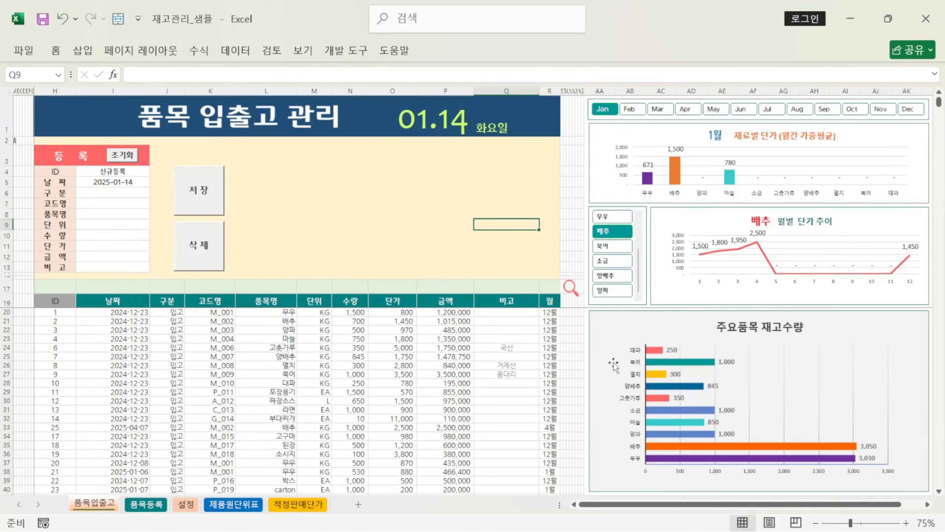
pyautogui.click(780, 159)
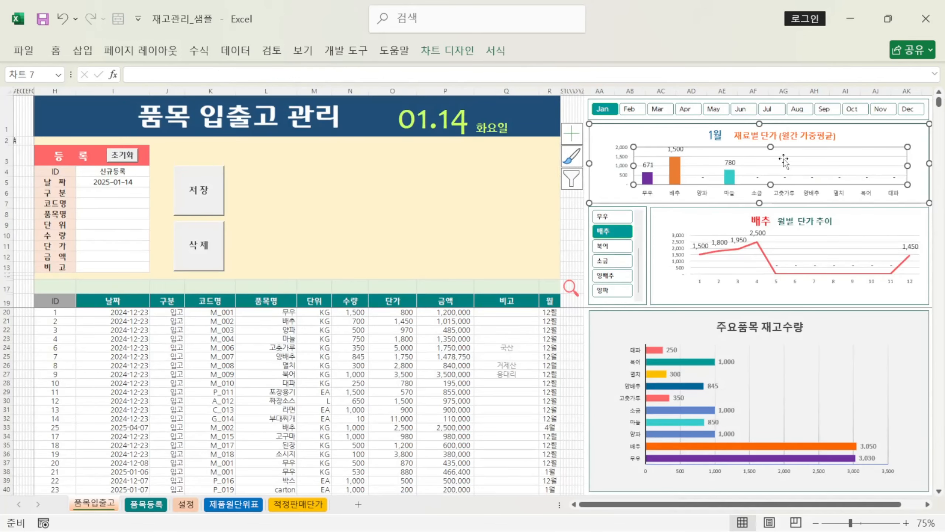
pyautogui.click(802, 256)
pyautogui.rightClick(793, 276)
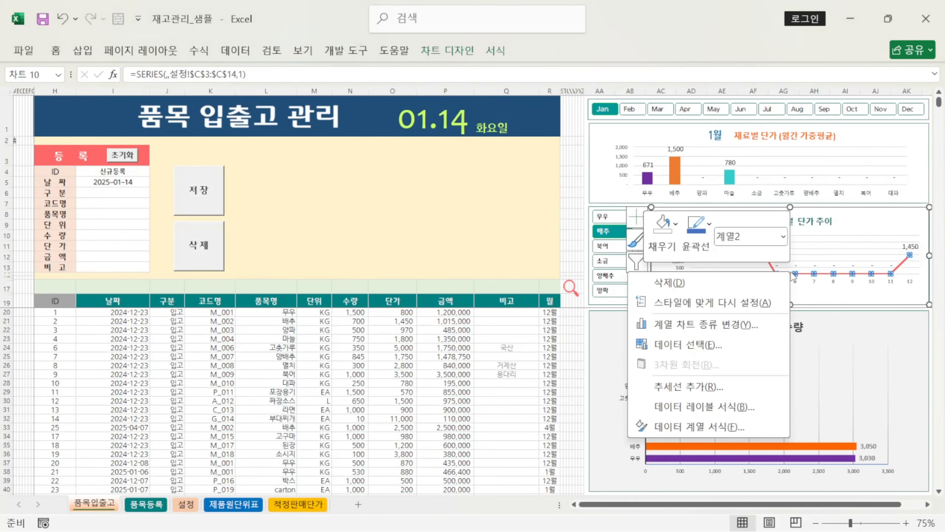
pyautogui.click(689, 344)
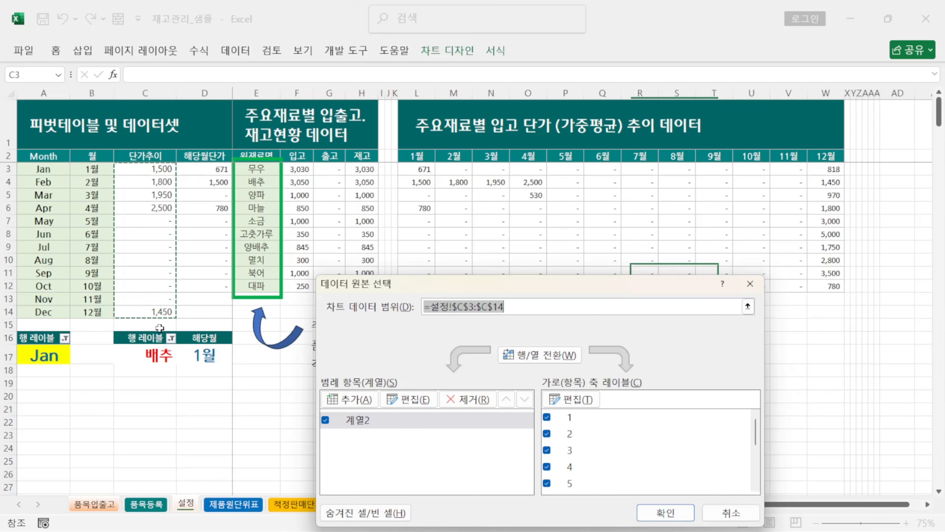
pyautogui.click(747, 306)
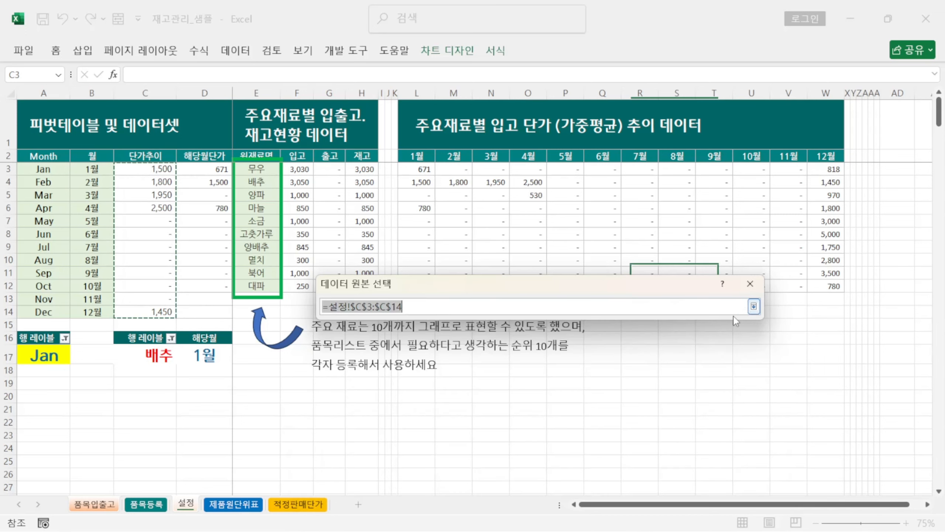
pyautogui.click(753, 306)
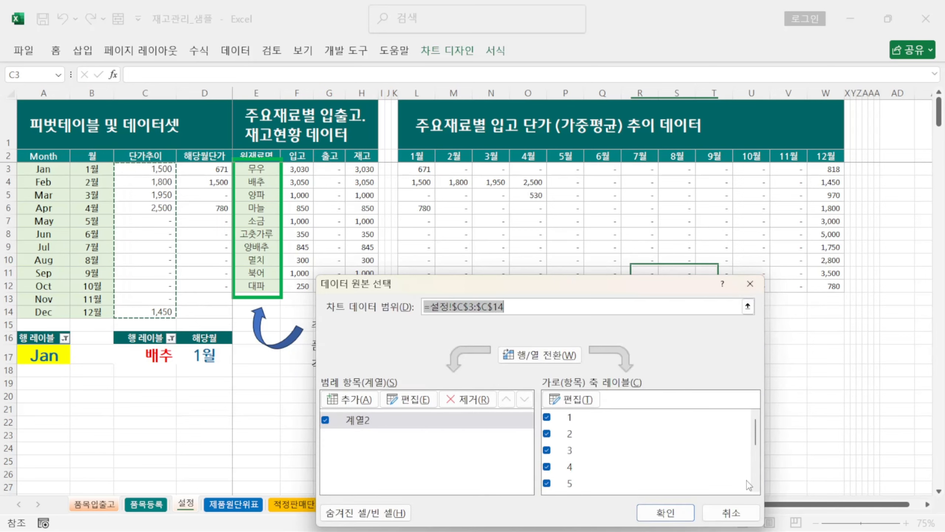
pyautogui.click(730, 512)
# Step: Inspect the source data ranges of the 주요품목 재고수량 bar chart and close its data source settings without changes
pyautogui.click(760, 369)
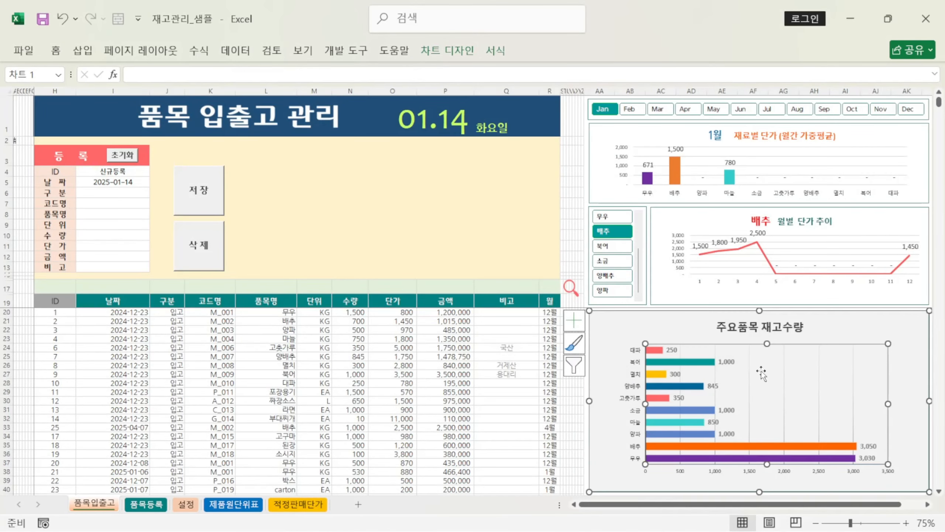
pyautogui.rightClick(761, 370)
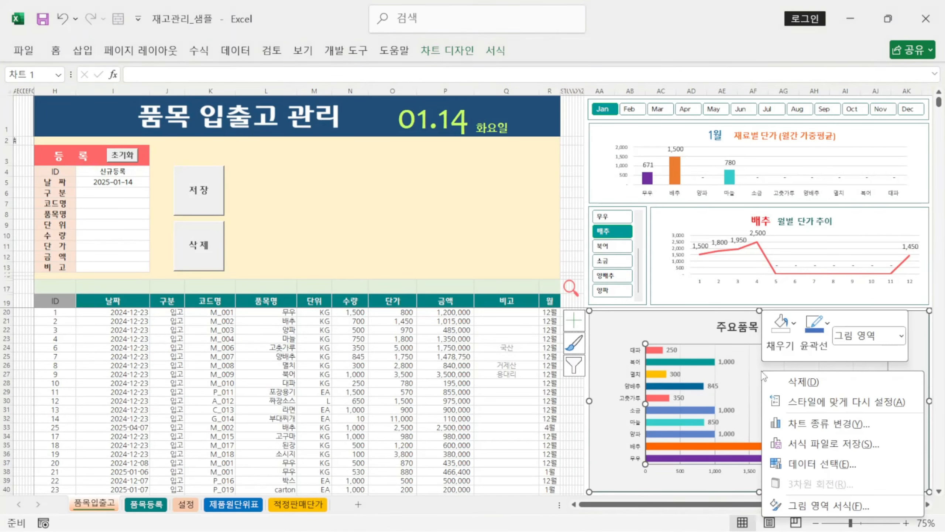
pyautogui.click(823, 464)
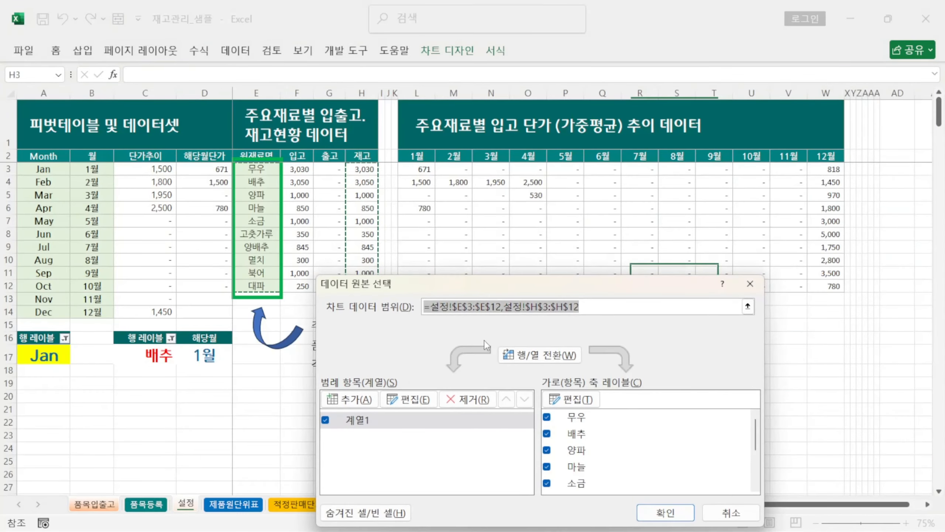
pyautogui.moveTo(453, 285); pyautogui.dragTo(469, 332)
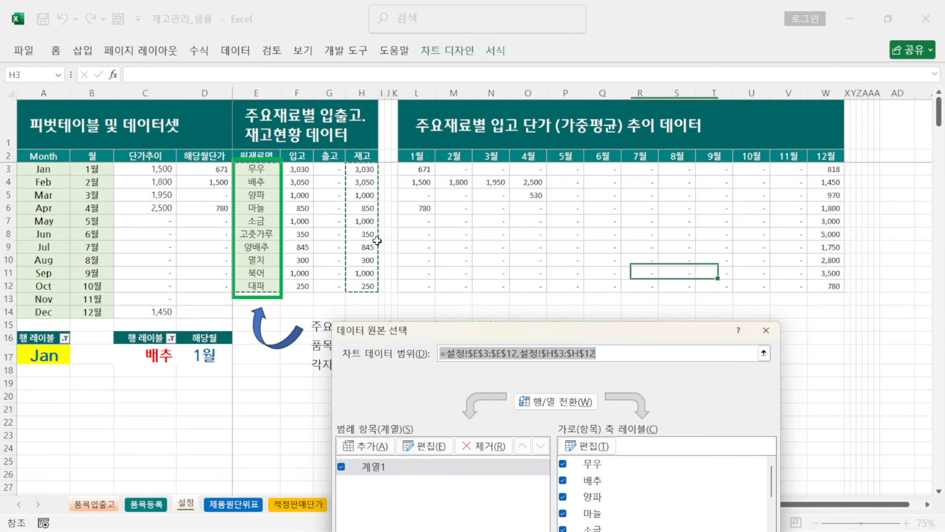
pyautogui.moveTo(532, 336); pyautogui.dragTo(564, 161)
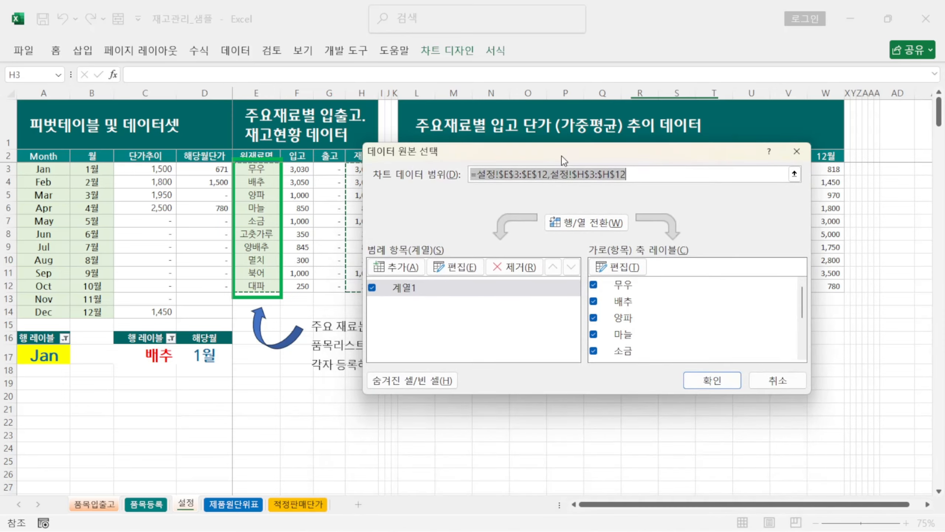
pyautogui.click(796, 152)
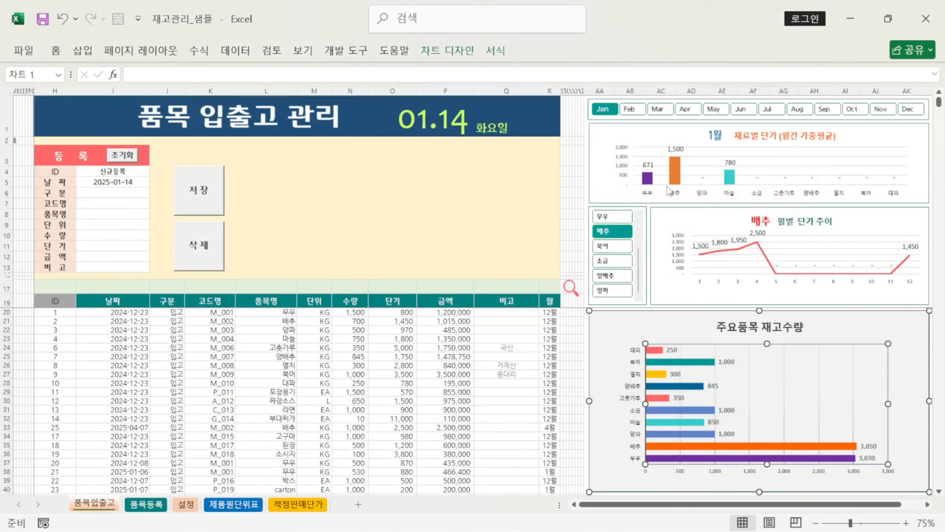
# Step: Check the name and source data range of the Month pivot table at A17 on the 설정 sheet
pyautogui.click(186, 503)
pyautogui.click(352, 420)
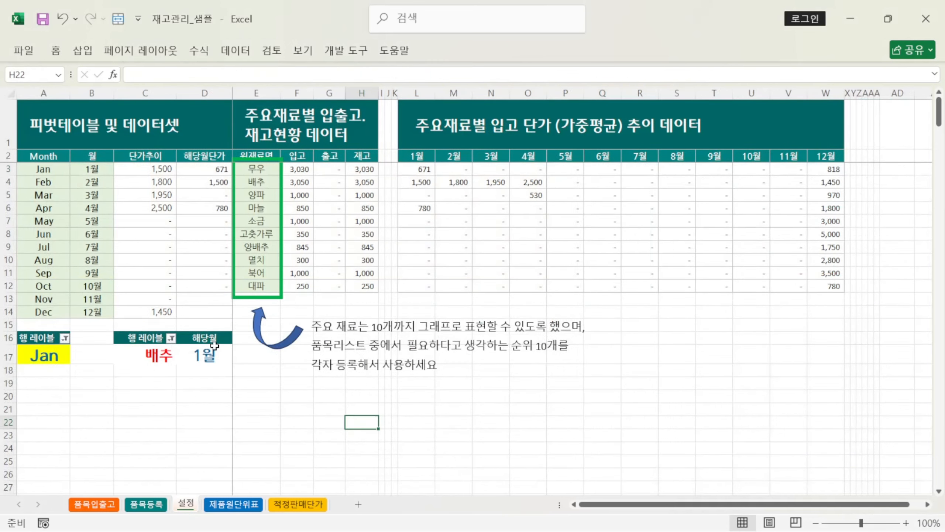
pyautogui.click(47, 356)
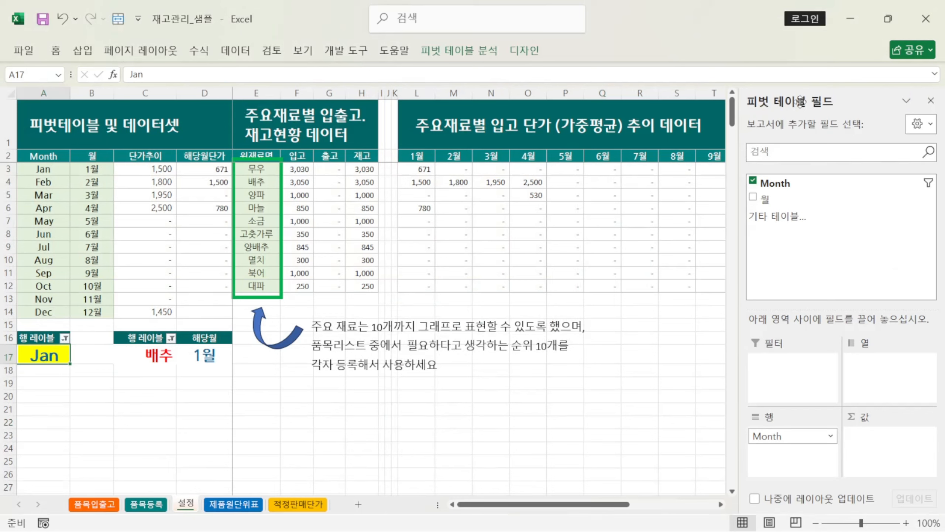
pyautogui.click(483, 53)
pyautogui.click(36, 109)
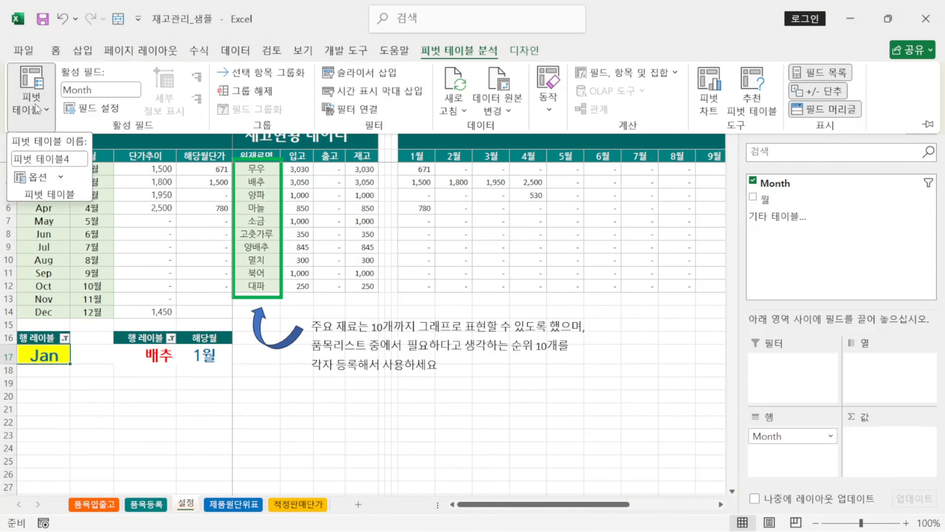
pyautogui.click(48, 159)
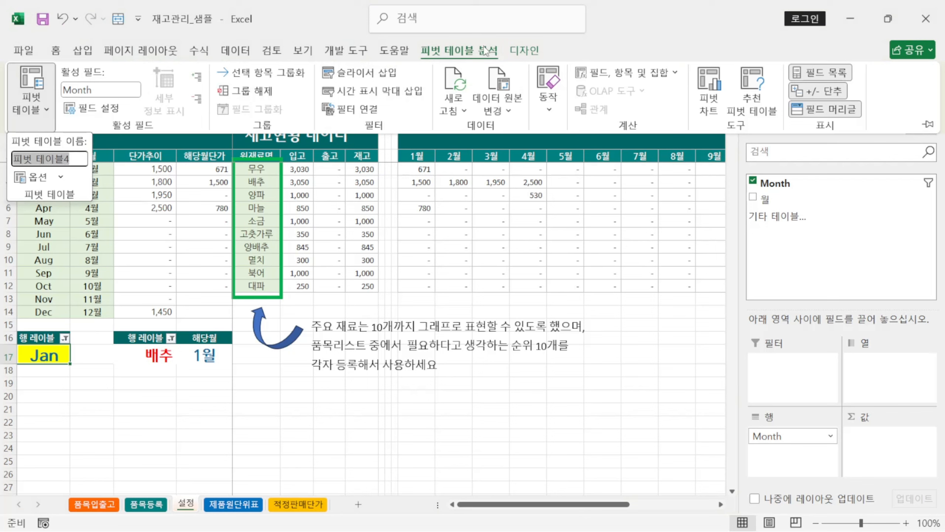
pyautogui.click(506, 94)
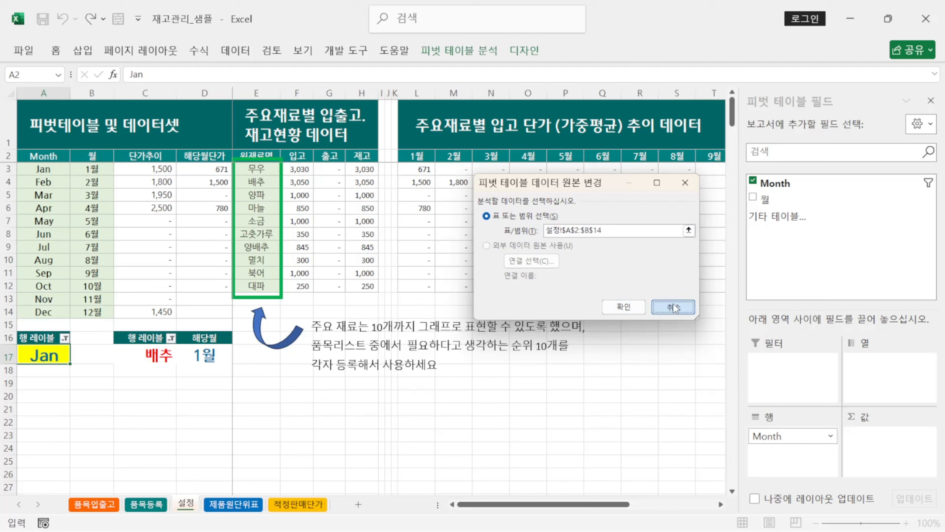
pyautogui.click(624, 306)
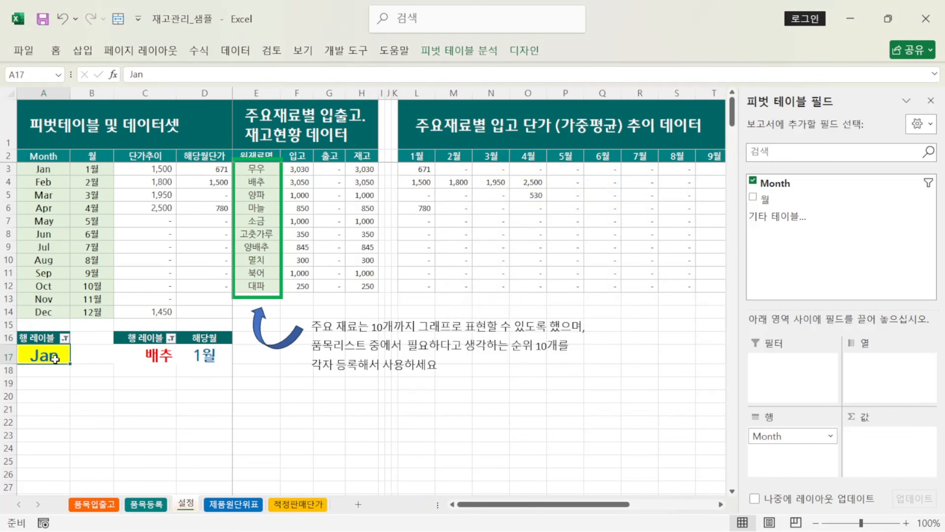
# Step: Review the INDEX/MATCH formula in D17 and its lookup range A3:B14 of month names
pyautogui.click(211, 355)
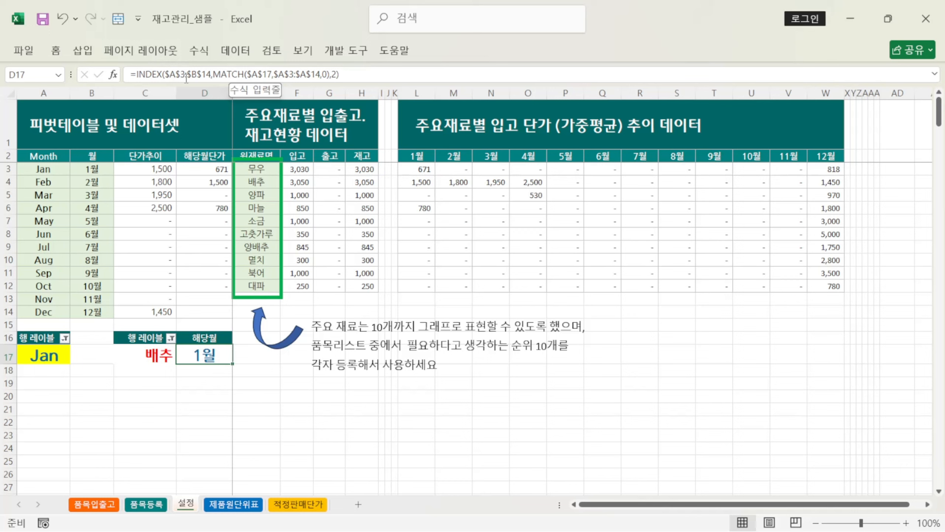
pyautogui.click(41, 170)
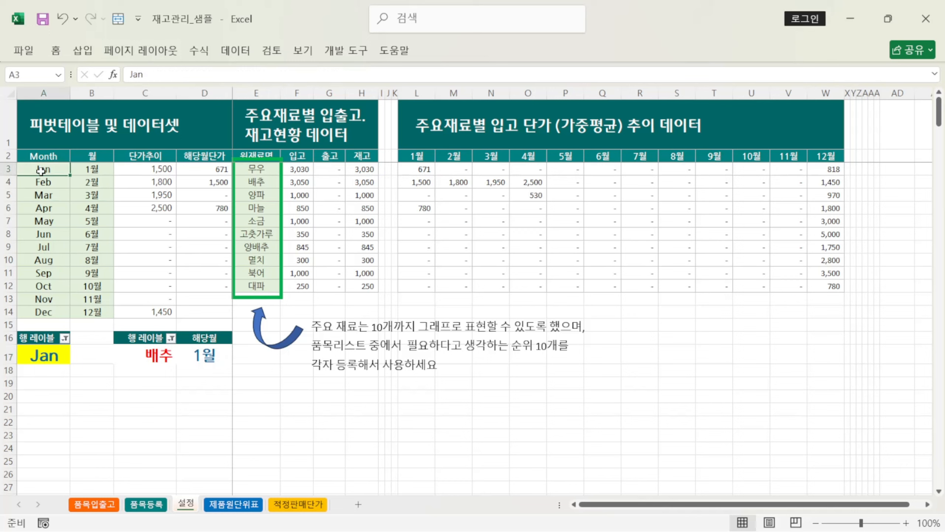
pyautogui.moveTo(41, 171); pyautogui.dragTo(80, 313)
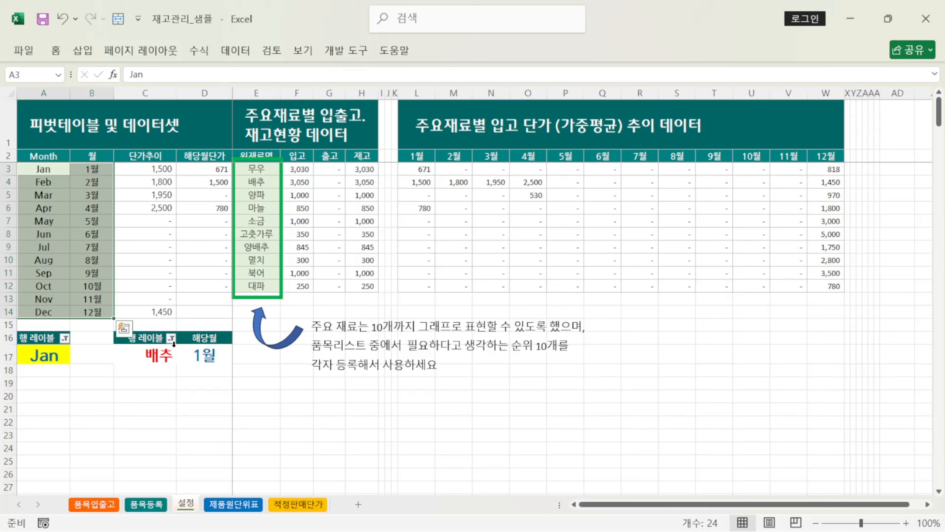
# Step: Examine the column-number argument of the INDEX formula in D17 against the Month and 월 columns, keeping the formula as is
pyautogui.click(209, 357)
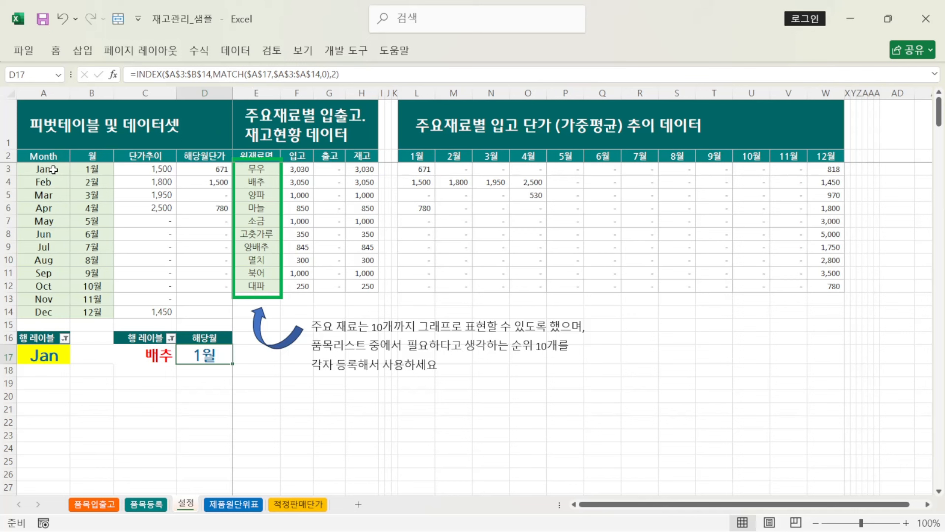
pyautogui.click(335, 76)
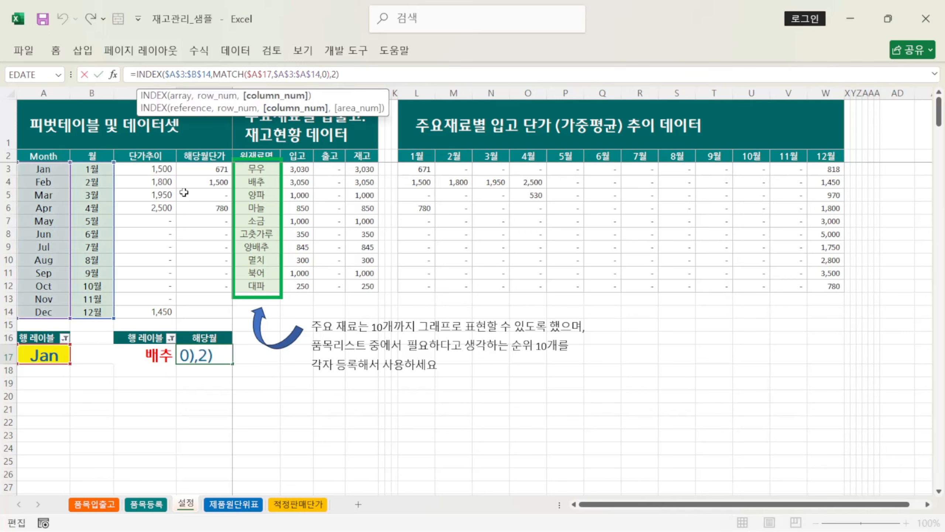
pyautogui.click(52, 172)
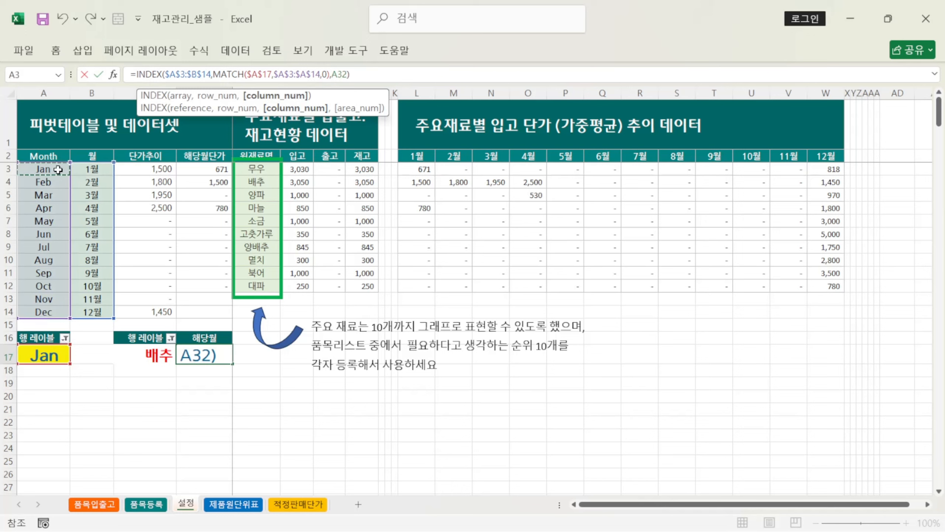
pyautogui.click(96, 170)
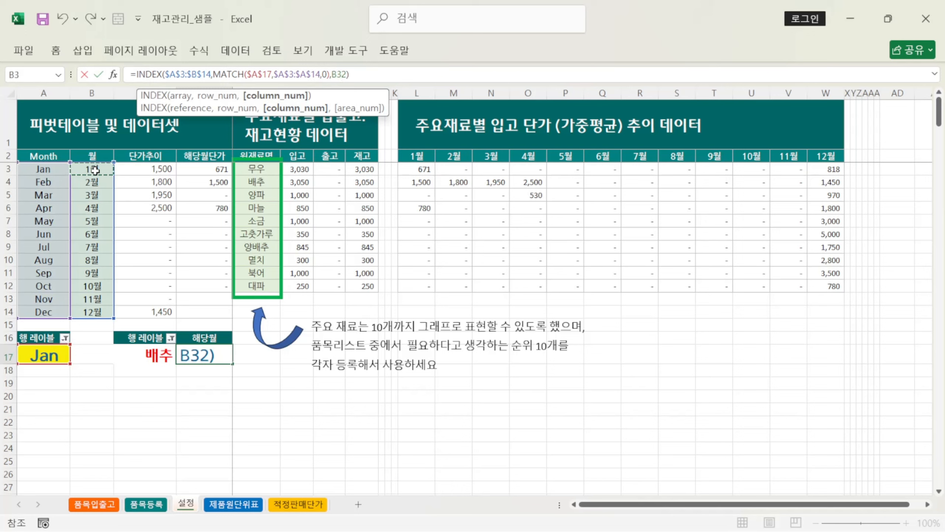
pyautogui.press('BackSpace')
pyautogui.press('BackSpace')
pyautogui.click(98, 75)
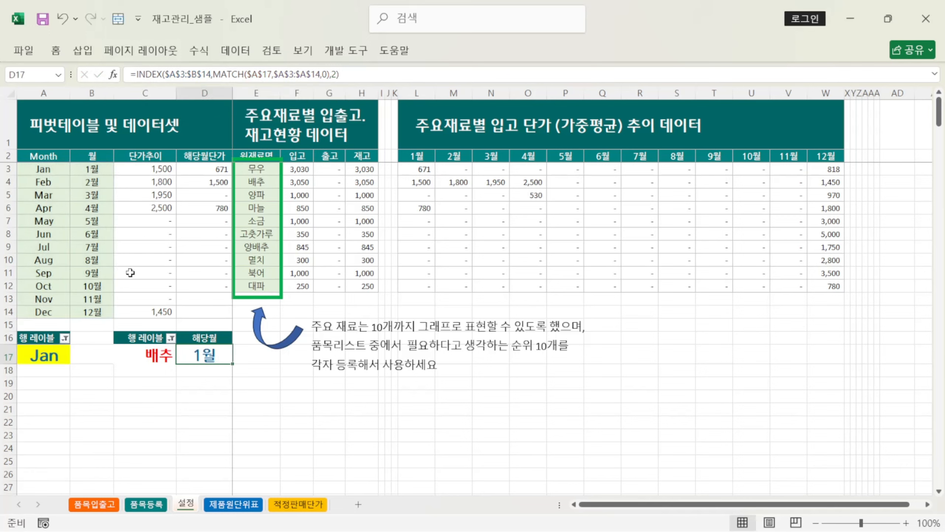
pyautogui.click(98, 168)
pyautogui.click(205, 357)
# Step: Check which pivot table the Month slicer on the 품목입출고 sheet is connected to, keeping the existing report connection
pyautogui.moveTo(482, 529)
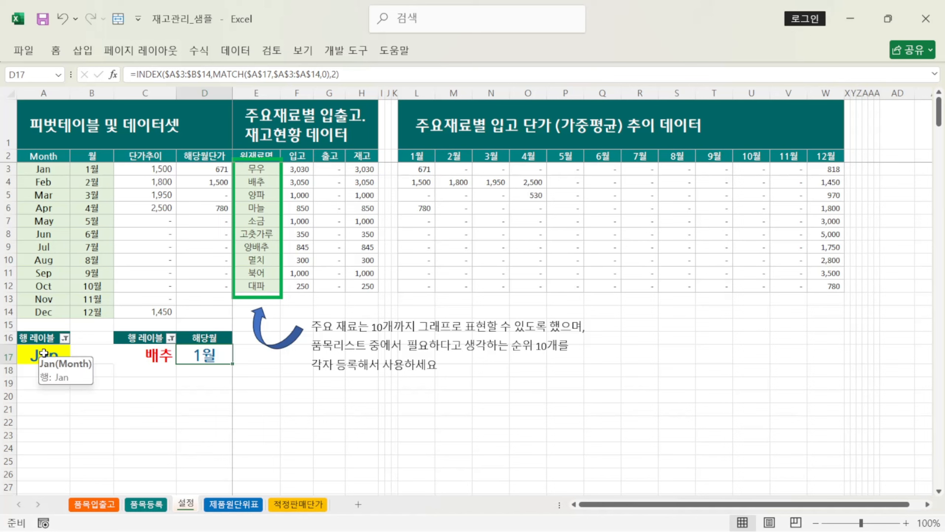
pyautogui.click(94, 504)
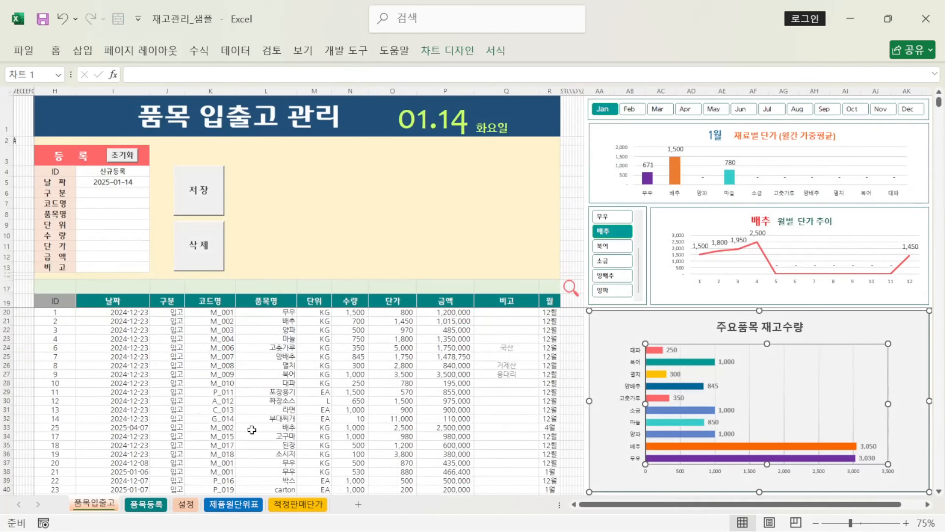
pyautogui.click(711, 100)
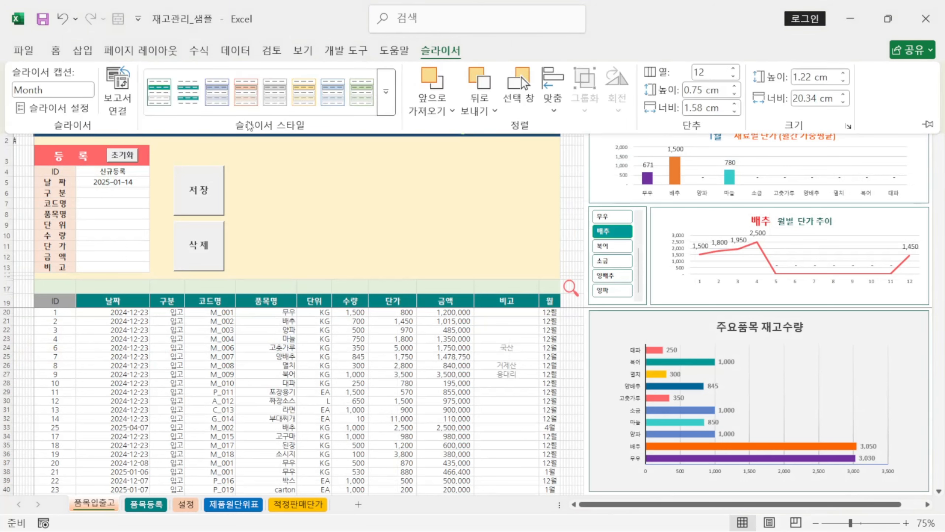
pyautogui.click(128, 96)
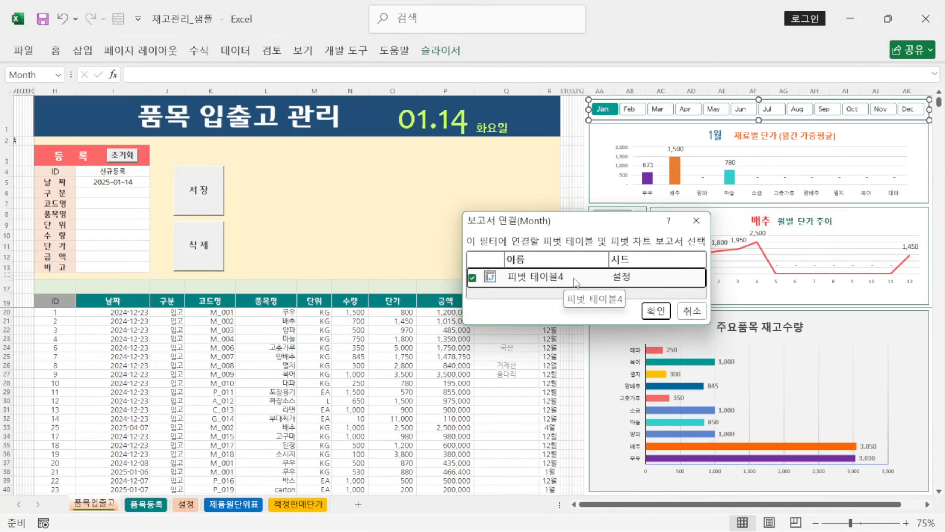
pyautogui.click(656, 311)
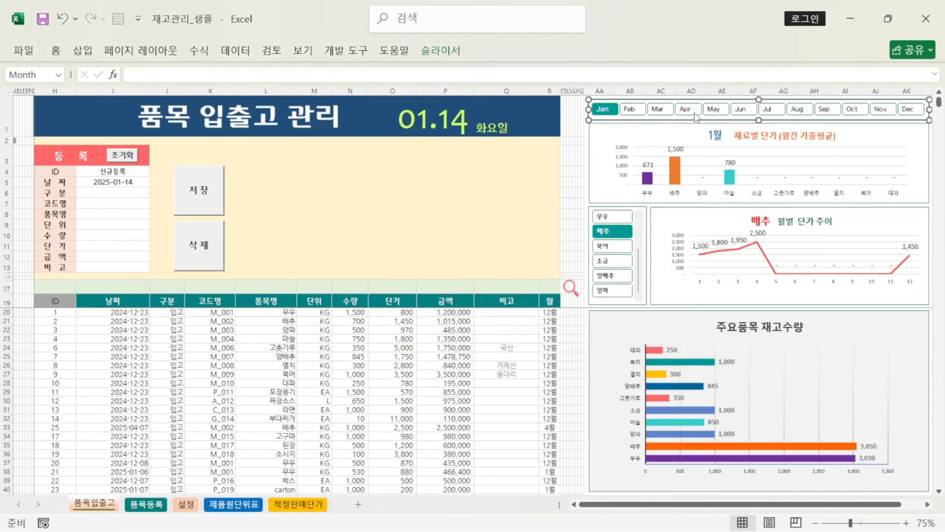
# Step: Check which pivot table the 원재료명 slicer is connected to, keeping its report connection, and filter the Month slicer to Dec
pyautogui.click(644, 240)
pyautogui.click(440, 50)
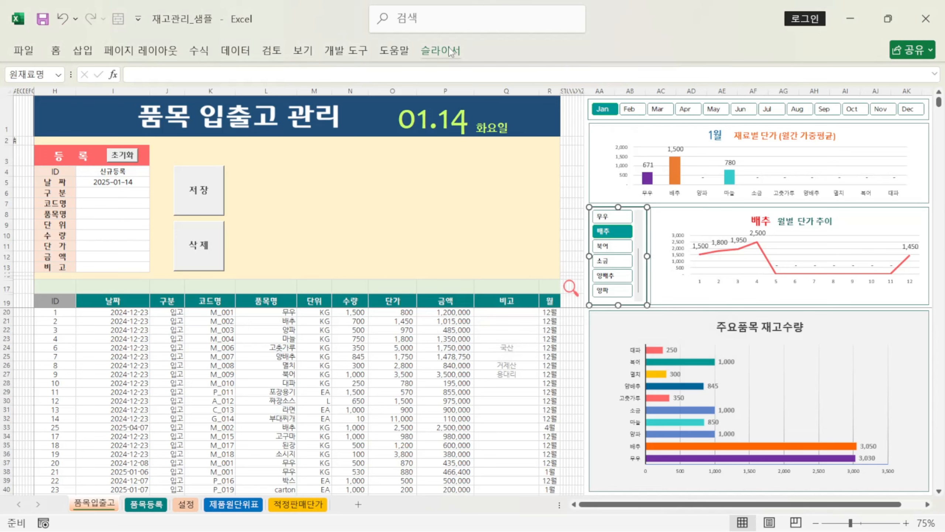
pyautogui.click(125, 110)
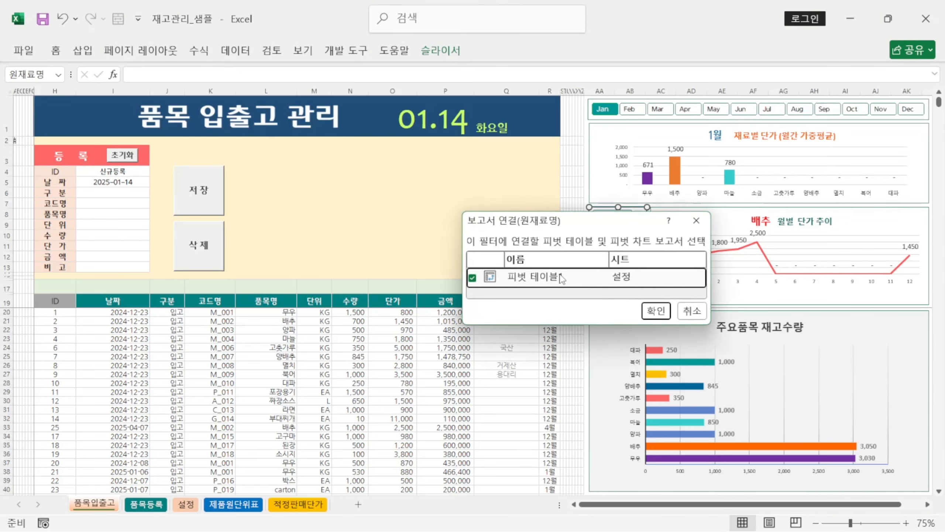
pyautogui.click(656, 311)
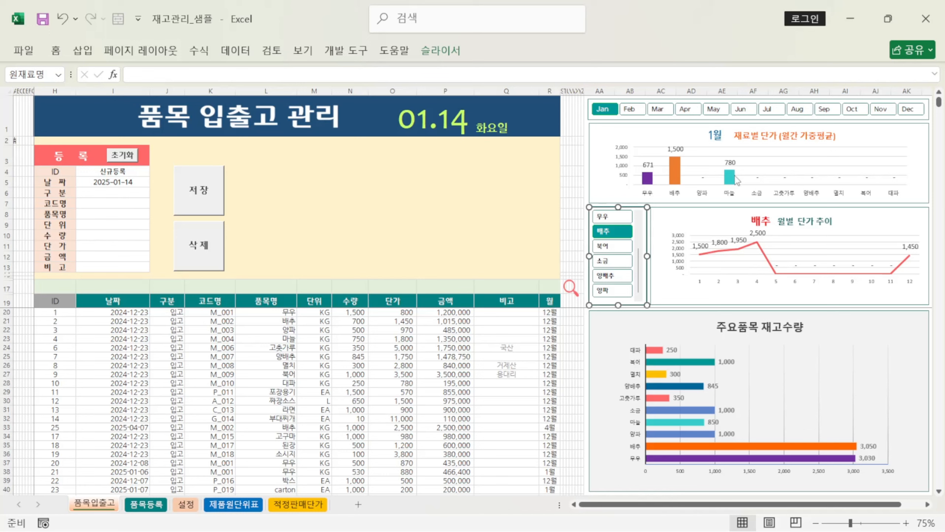
pyautogui.click(912, 109)
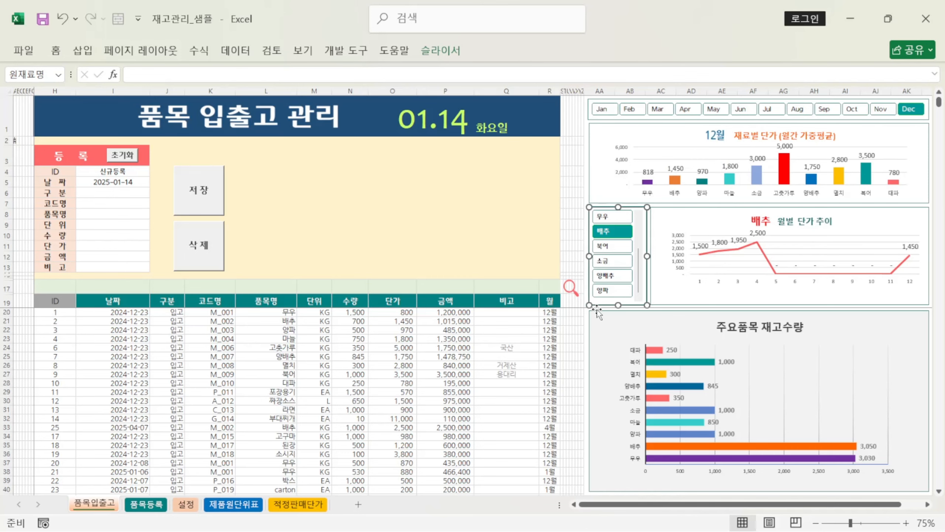
# Step: Enter 순두부 as a new product name in cell B6 of the 제품원단위표 sheet
pyautogui.click(239, 504)
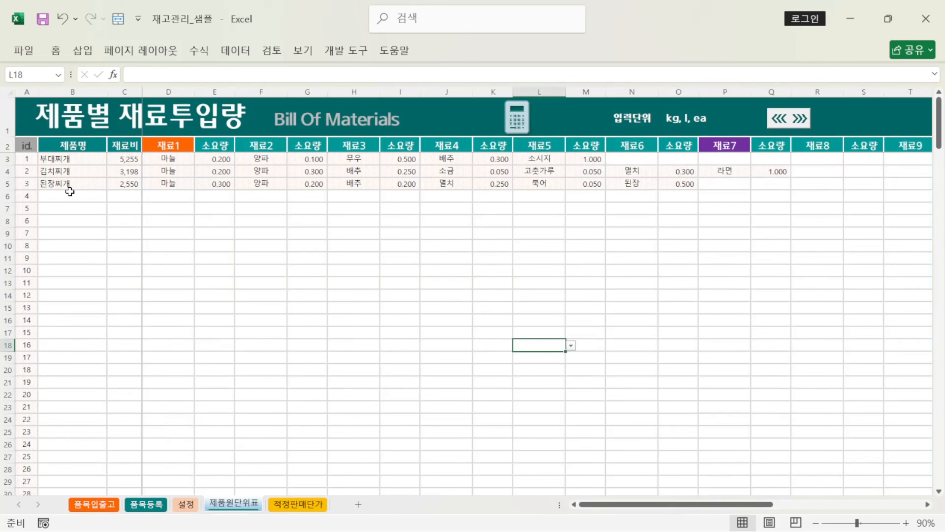
pyautogui.click(95, 198)
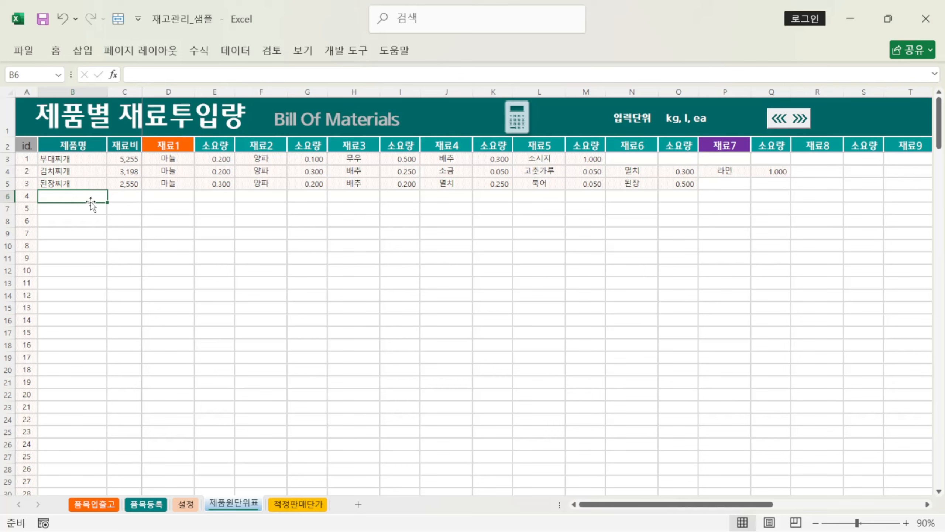
pyautogui.write('tㅜㄴ')
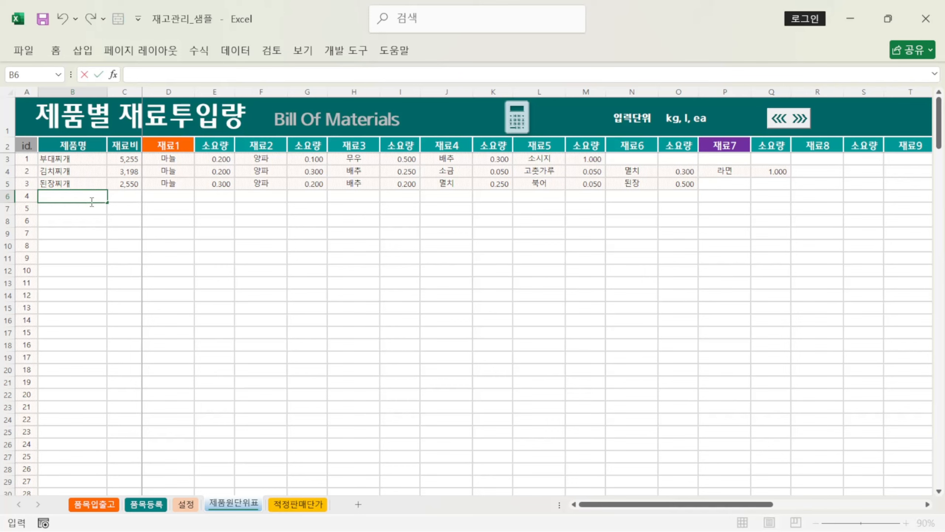
pyautogui.write('순주')
pyautogui.write('두부')
# Step: Choose 무우 as 재료1 for 순두부 and set its 소요량 to 0.5
pyautogui.click(191, 200)
pyautogui.click(200, 196)
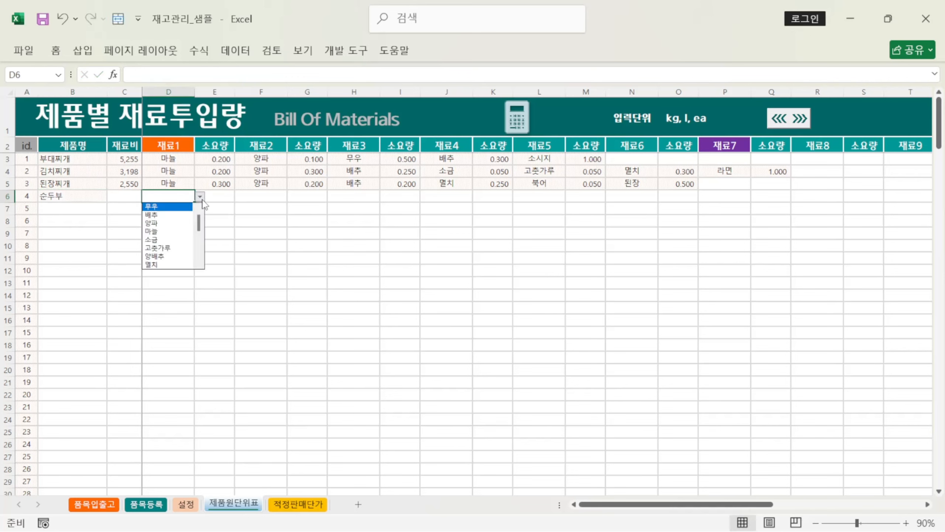
pyautogui.click(182, 207)
pyautogui.click(219, 198)
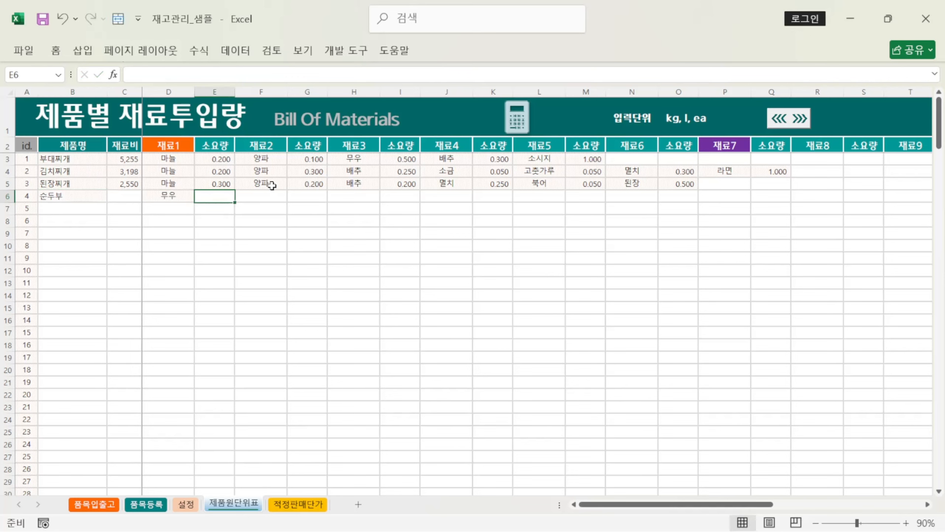
pyautogui.write('.5')
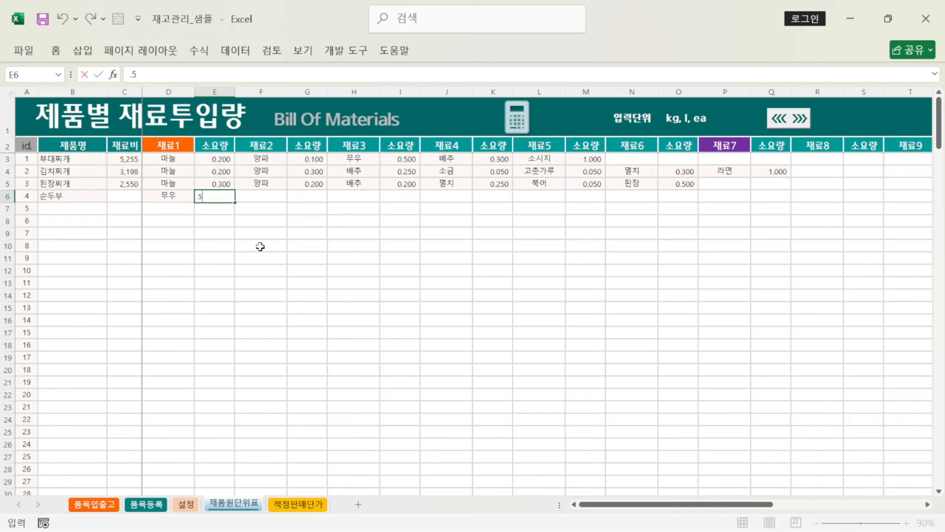
# Step: Choose 마늘 as 재료2 for 순두부 and set its 소요량 to 0.2
pyautogui.click(270, 200)
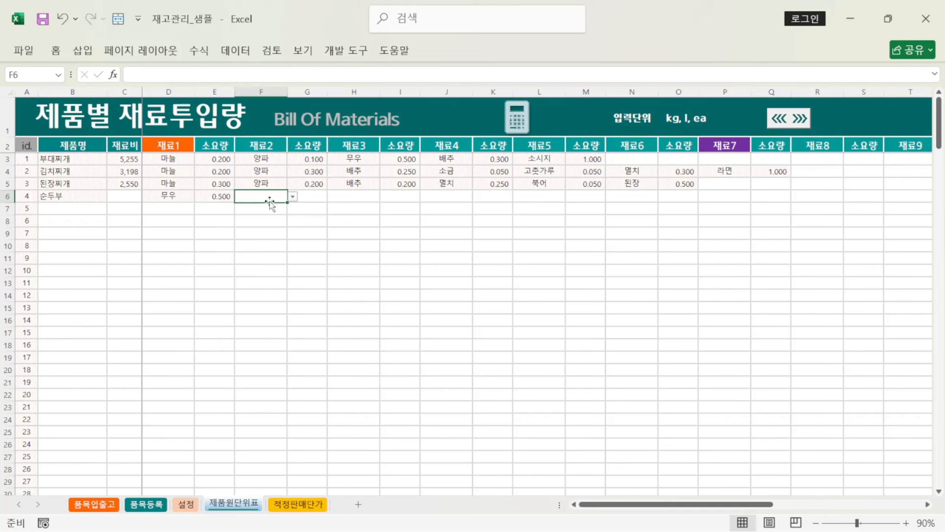
pyautogui.click(293, 196)
pyautogui.click(260, 233)
pyautogui.click(314, 198)
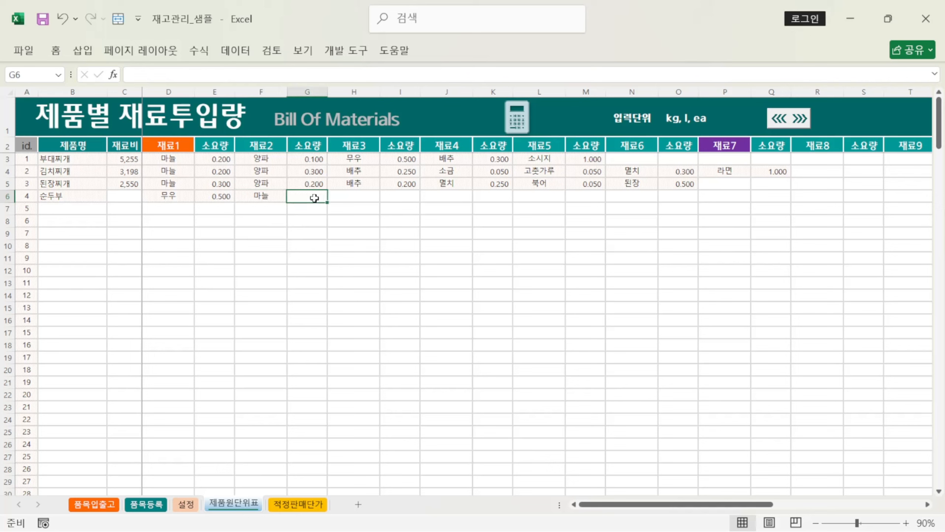
pyautogui.write('.2')
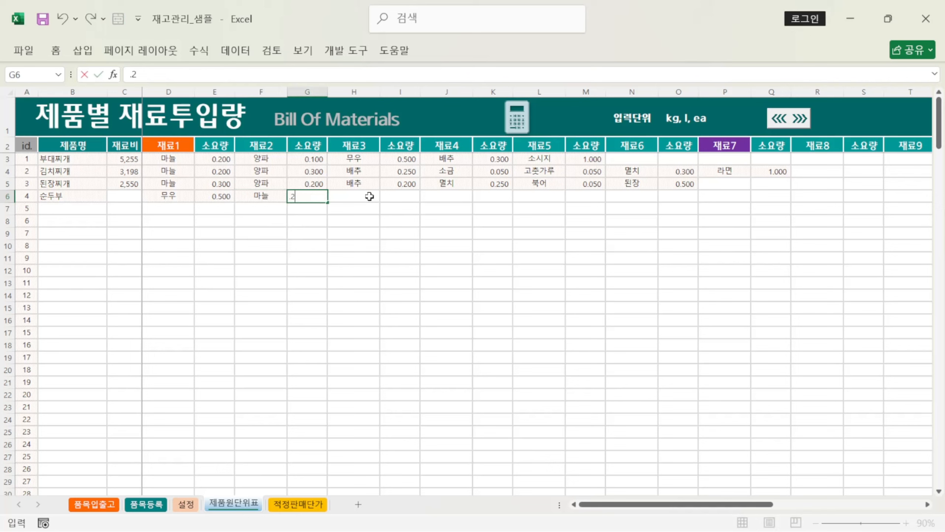
# Step: Choose 고춧가루 as 재료3 for 순두부 and set its 소요량 to 0.1
pyautogui.click(369, 196)
pyautogui.click(386, 207)
pyautogui.click(374, 198)
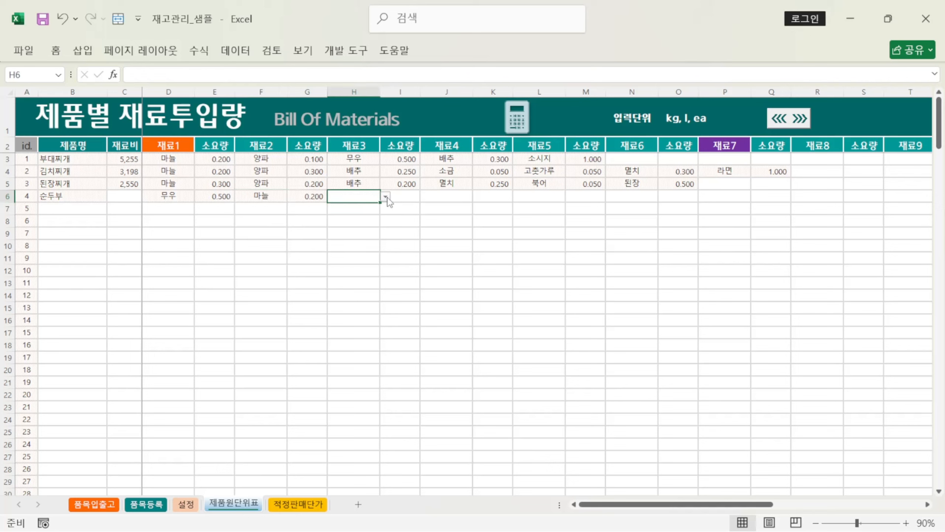
pyautogui.click(386, 197)
pyautogui.click(372, 248)
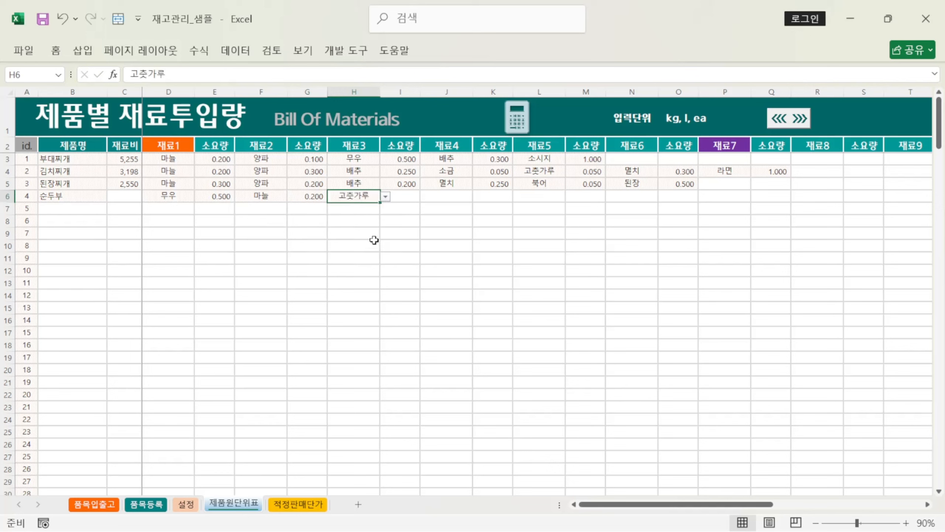
pyautogui.click(405, 195)
pyautogui.write('.1')
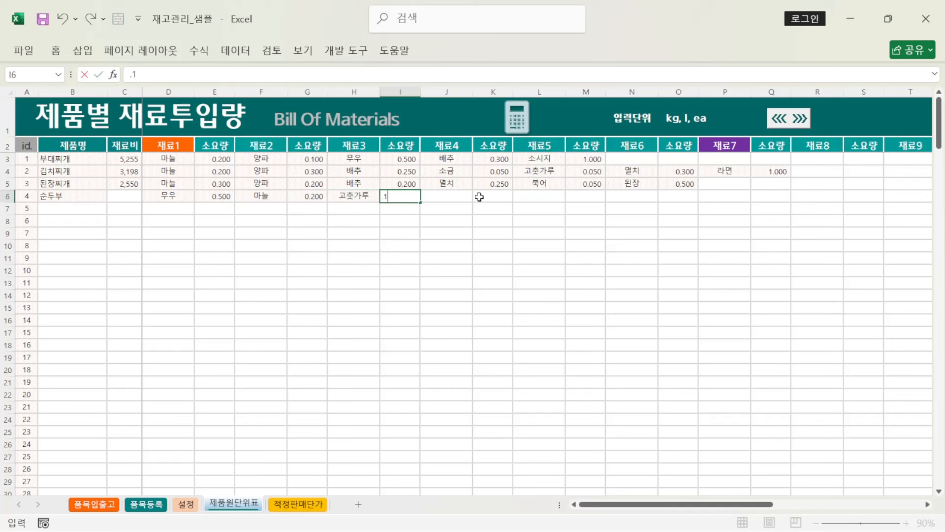
# Step: Choose 멸치 as 재료4 for 순두부 and set its 소요량 to 0.3
pyautogui.click(470, 196)
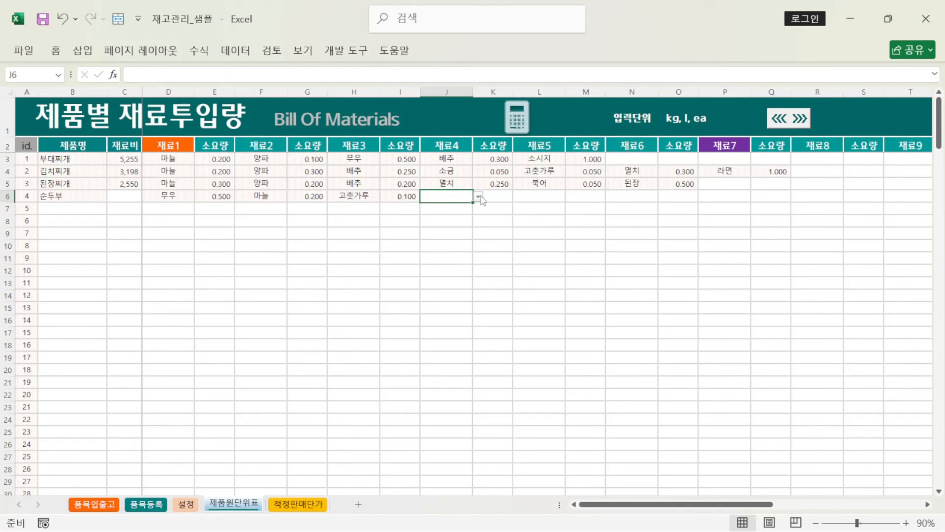
pyautogui.click(479, 197)
pyautogui.click(464, 252)
pyautogui.click(508, 197)
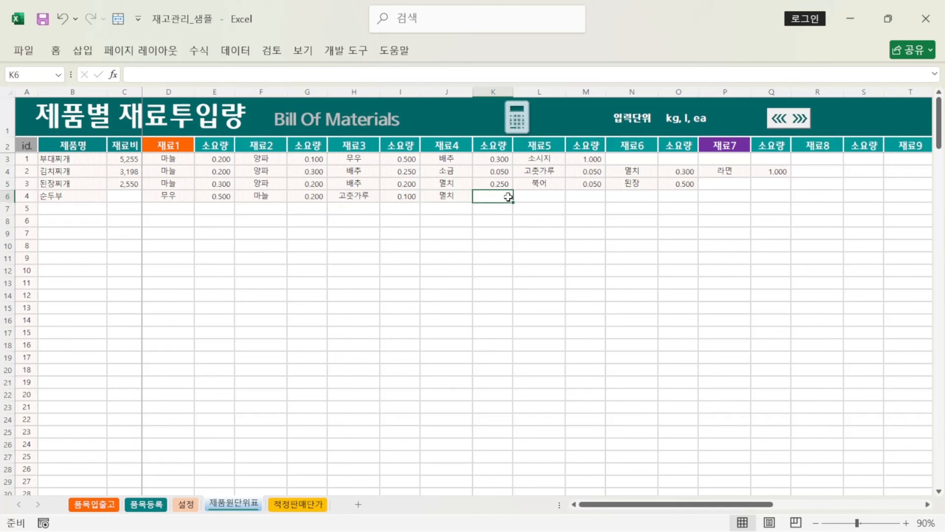
pyautogui.write('.')
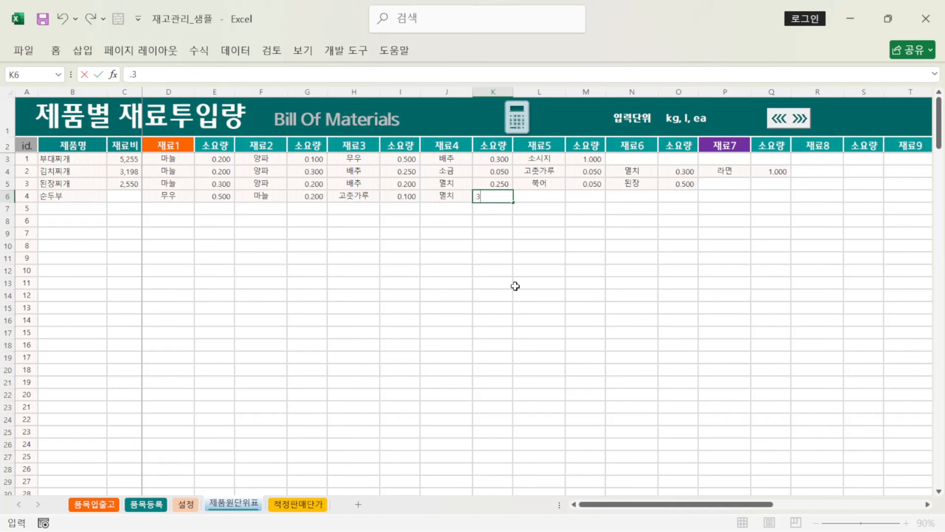
pyautogui.write('3')
# Step: Run the sheet's calculation macro to compute the 재료비 of all products and dismiss its completion message
pyautogui.click(203, 218)
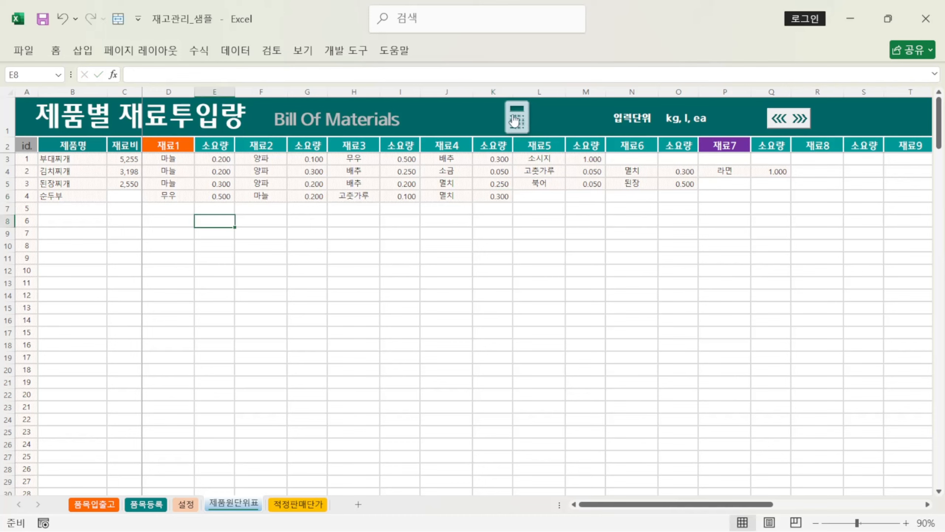
pyautogui.click(518, 121)
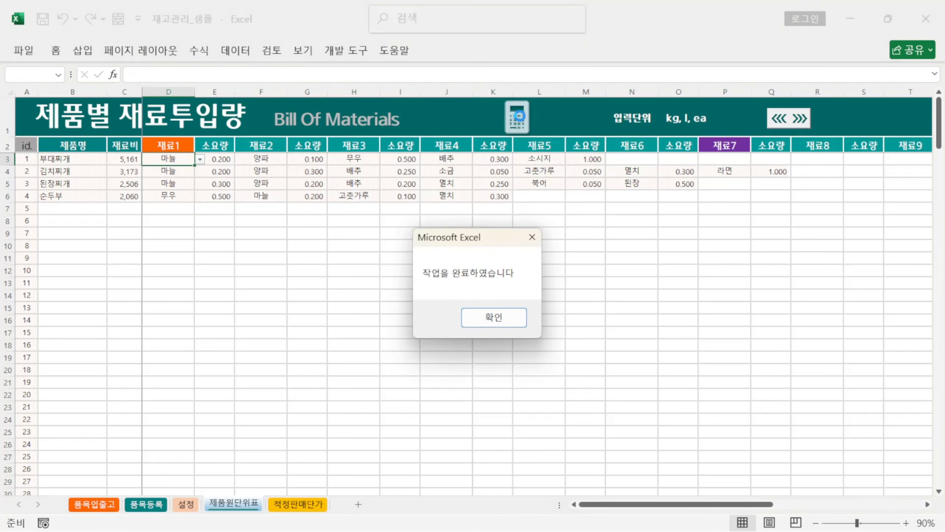
pyautogui.click(494, 318)
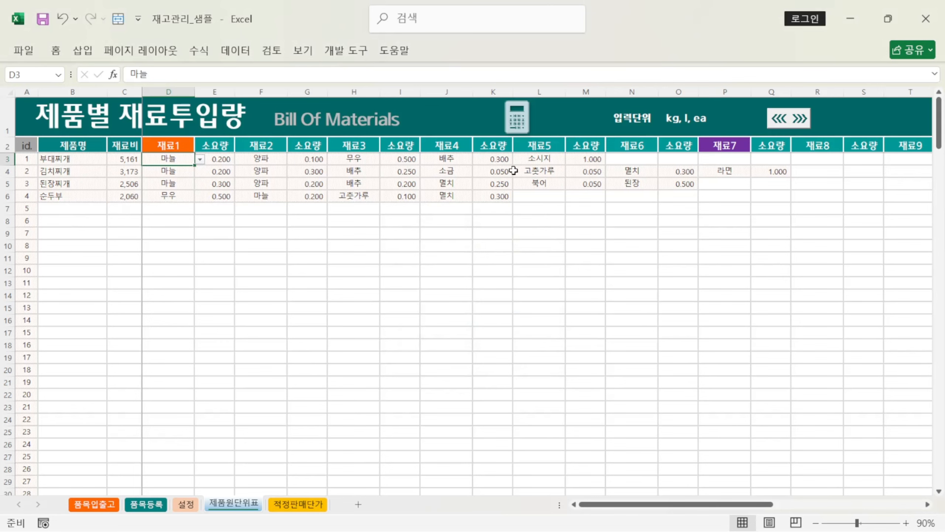
# Step: Look through the ingredient columns from 재료7 to 재료15 on the 제품원단위표 sheet and return to 재료1
pyautogui.click(790, 121)
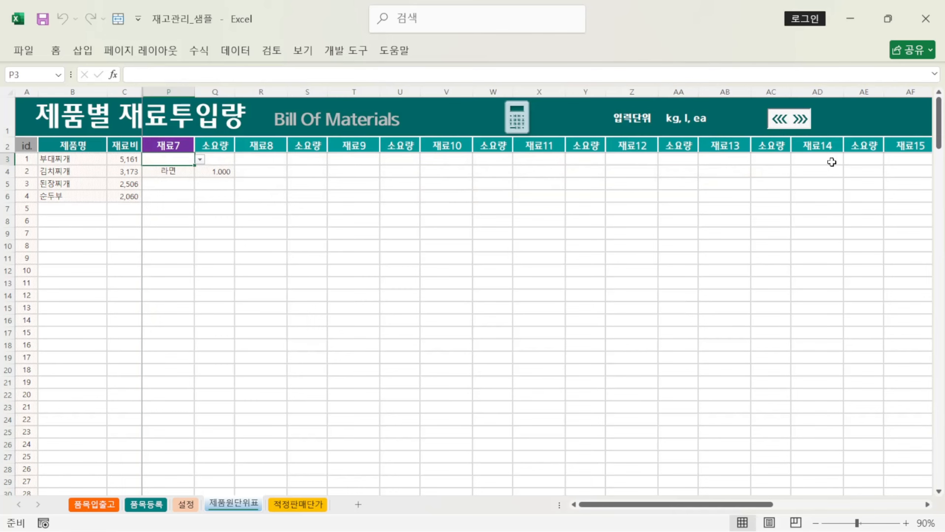
pyautogui.click(928, 504)
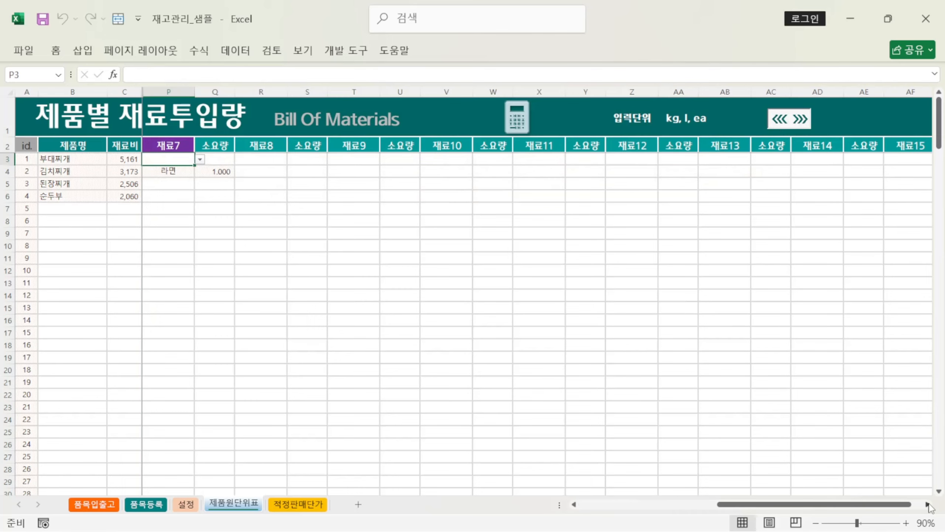
pyautogui.click(928, 504)
pyautogui.click(927, 504)
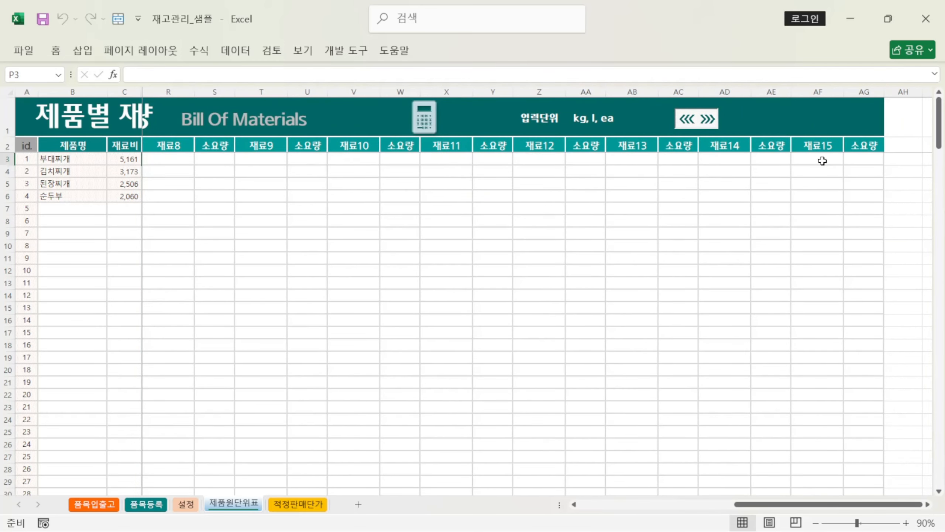
pyautogui.moveTo(822, 505); pyautogui.dragTo(599, 512)
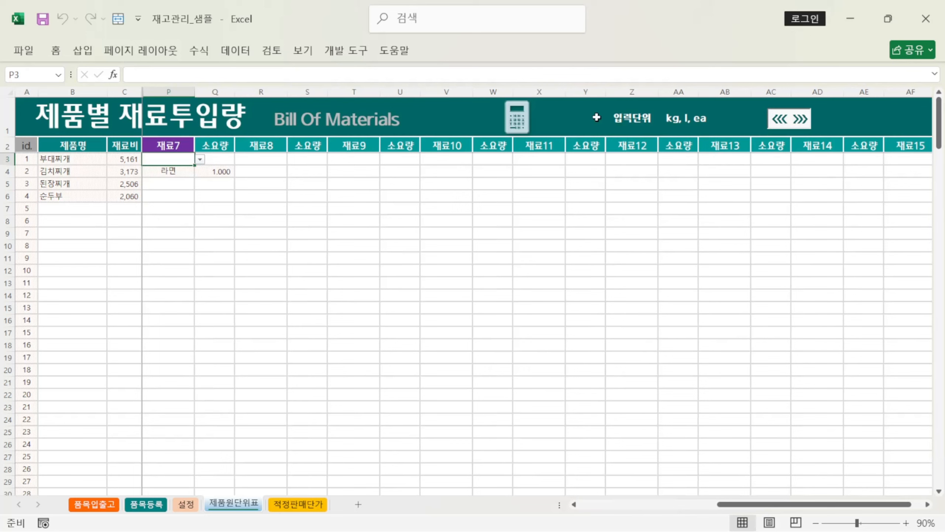
pyautogui.click(781, 121)
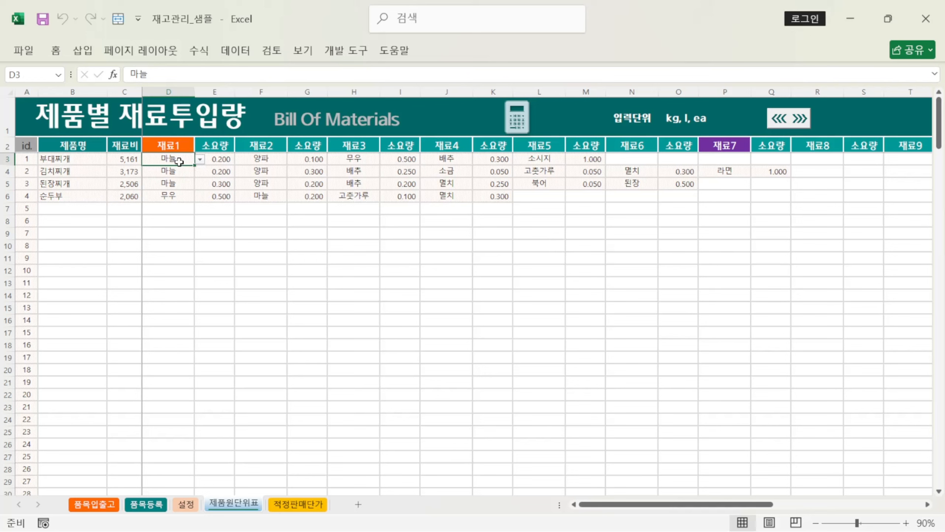
# Step: Examine the dropdown list in 재료1 cell D7 and its data validation source range on the 품목등록 sheet, keeping the existing rule
pyautogui.moveTo(180, 161); pyautogui.dragTo(183, 245)
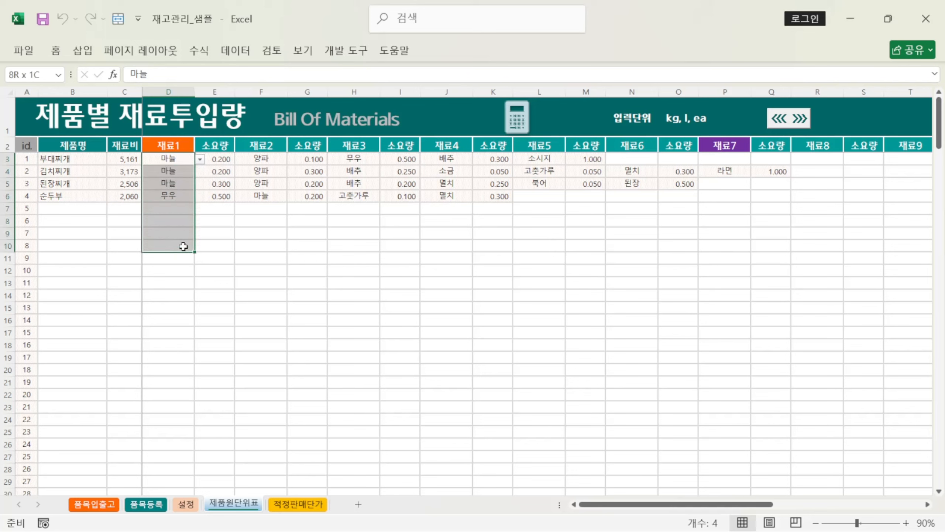
pyautogui.click(180, 209)
pyautogui.click(200, 209)
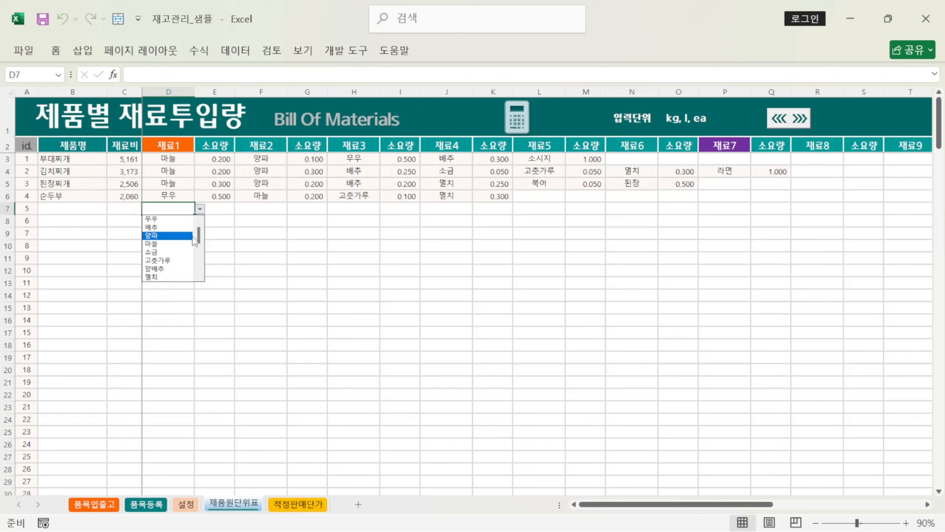
pyautogui.click(235, 51)
pyautogui.click(235, 50)
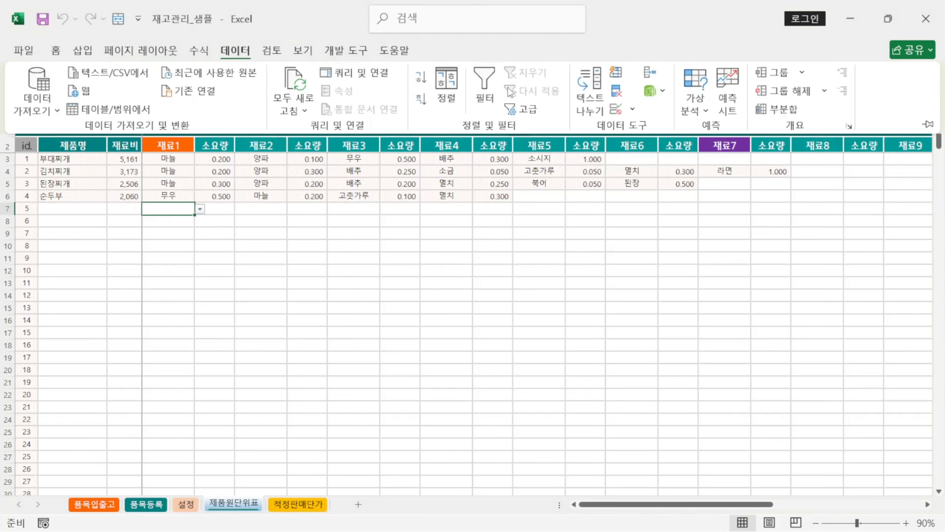
pyautogui.click(616, 109)
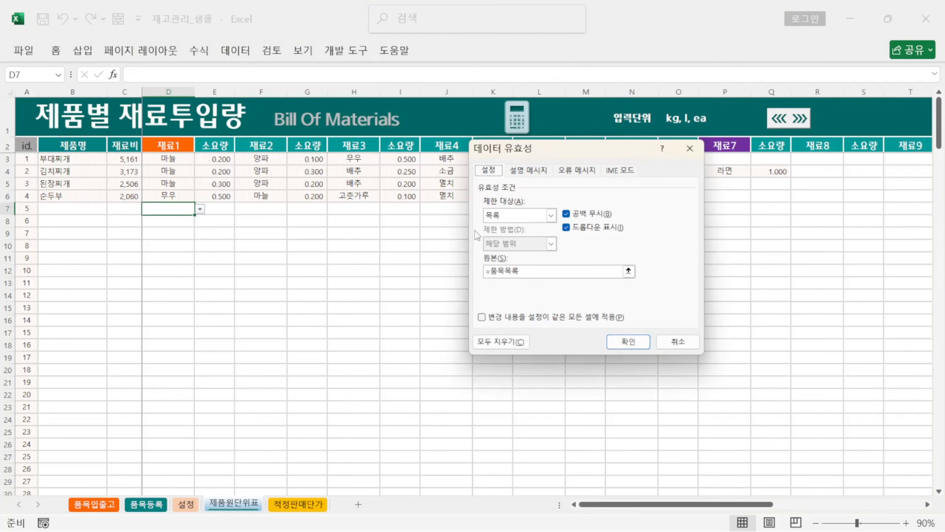
pyautogui.click(628, 271)
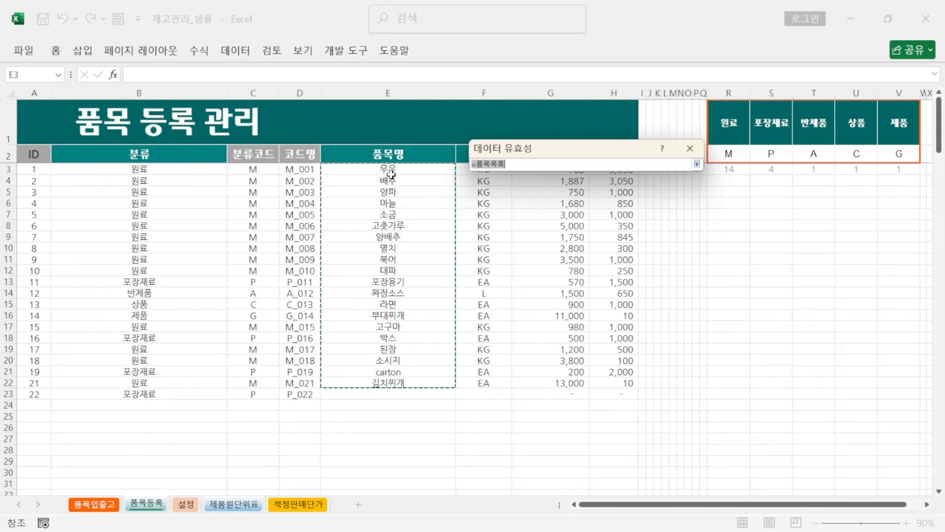
pyautogui.click(696, 164)
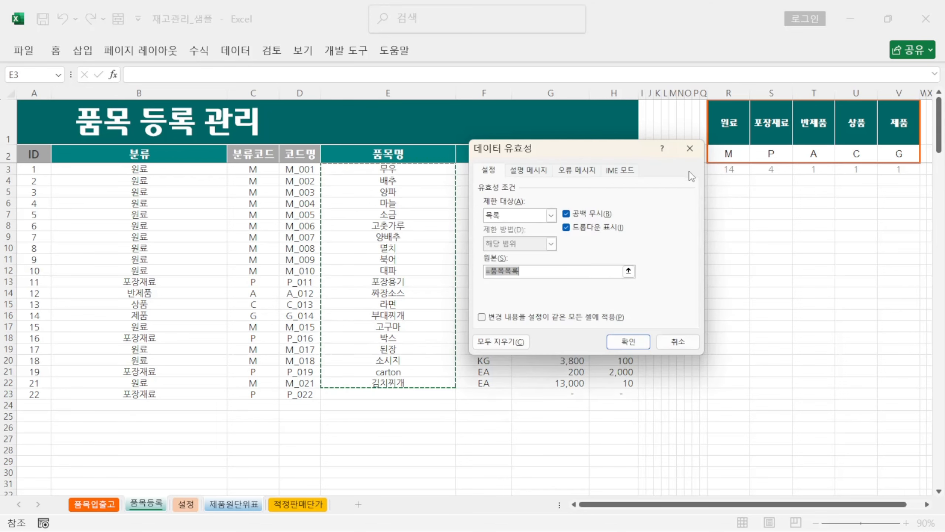
pyautogui.click(628, 341)
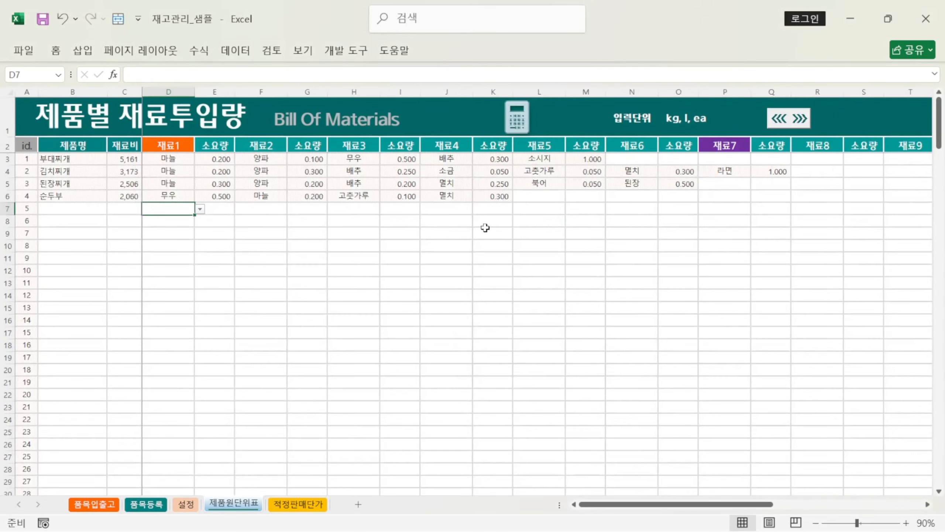
pyautogui.click(77, 209)
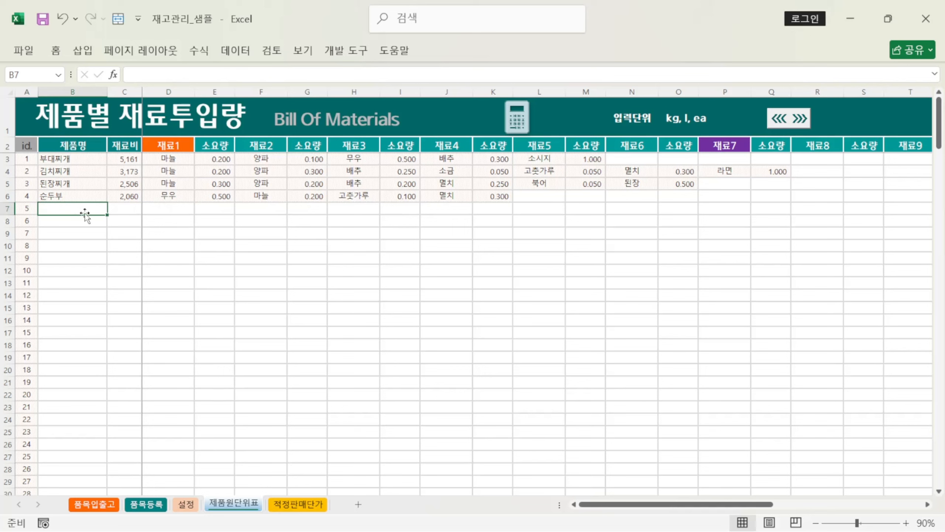
# Step: Enter 아메리카노 as the product name in B7 and check the ingredient choices offered for its 재료1 cell
pyautogui.write('dㅏ')
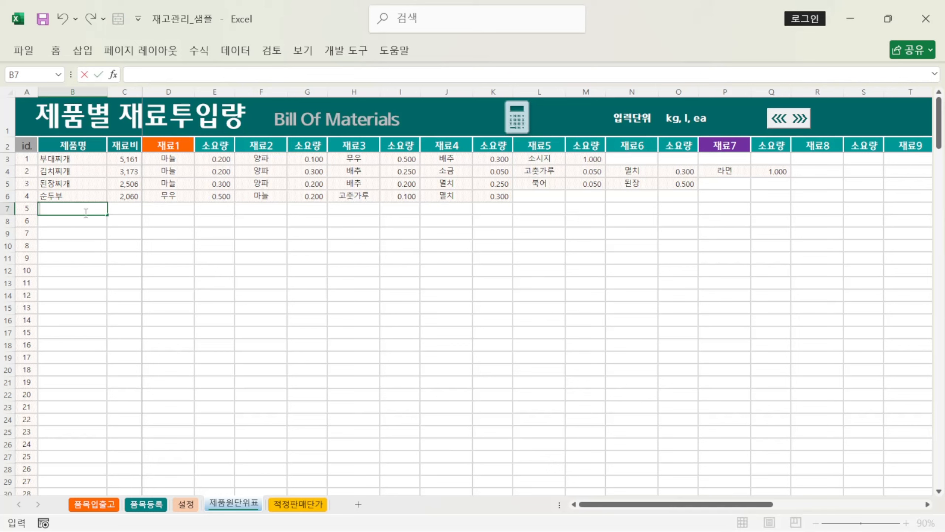
pyautogui.write('아메리카노')
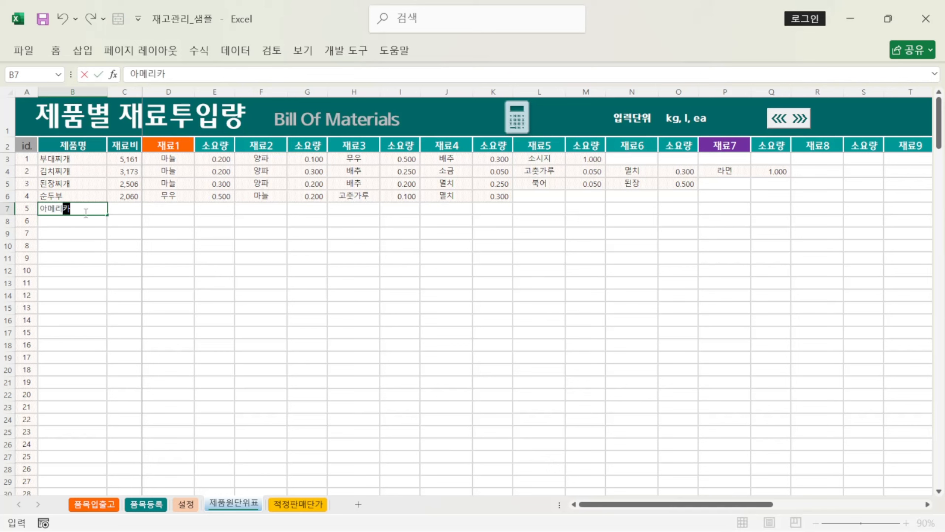
pyautogui.click(169, 211)
pyautogui.click(200, 210)
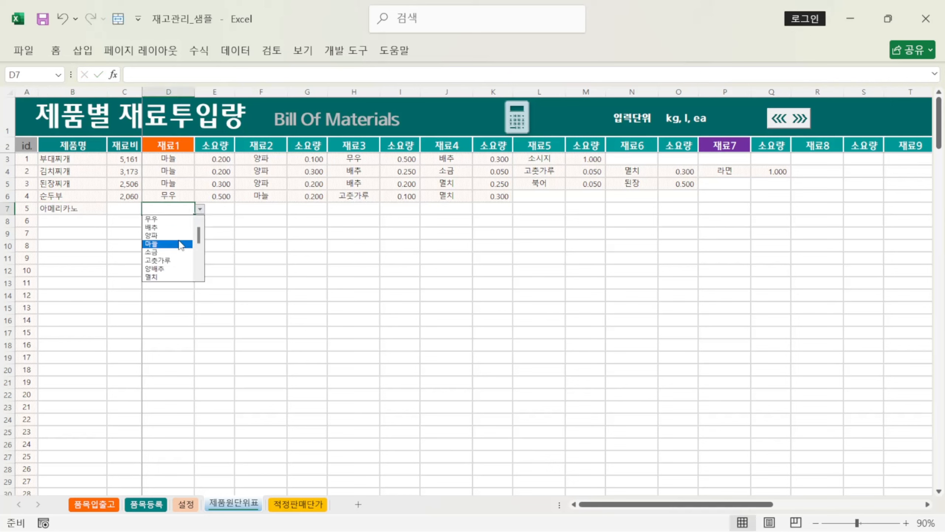
pyautogui.click(265, 210)
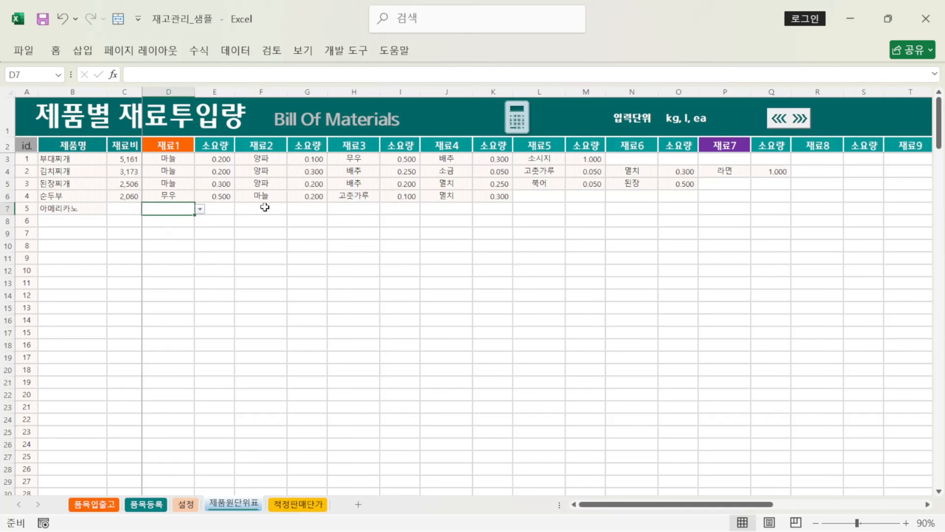
pyautogui.click(265, 210)
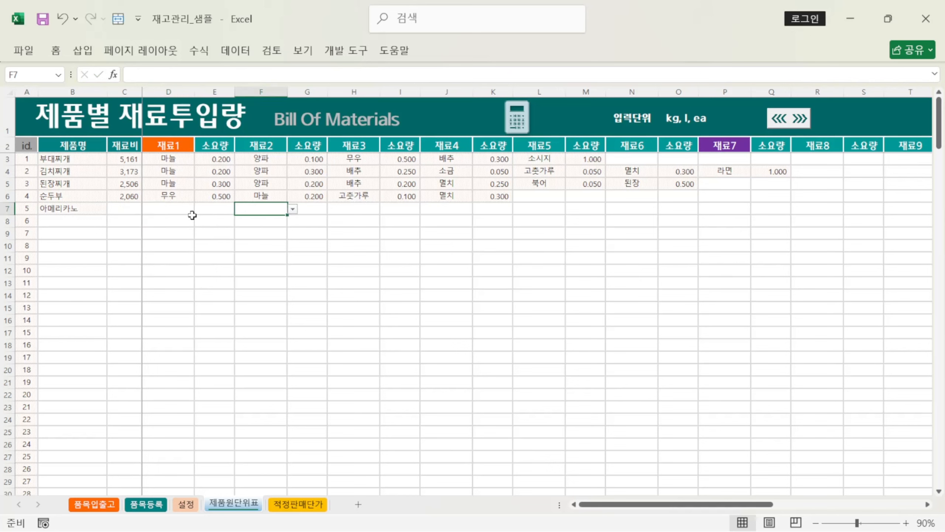
pyautogui.click(318, 210)
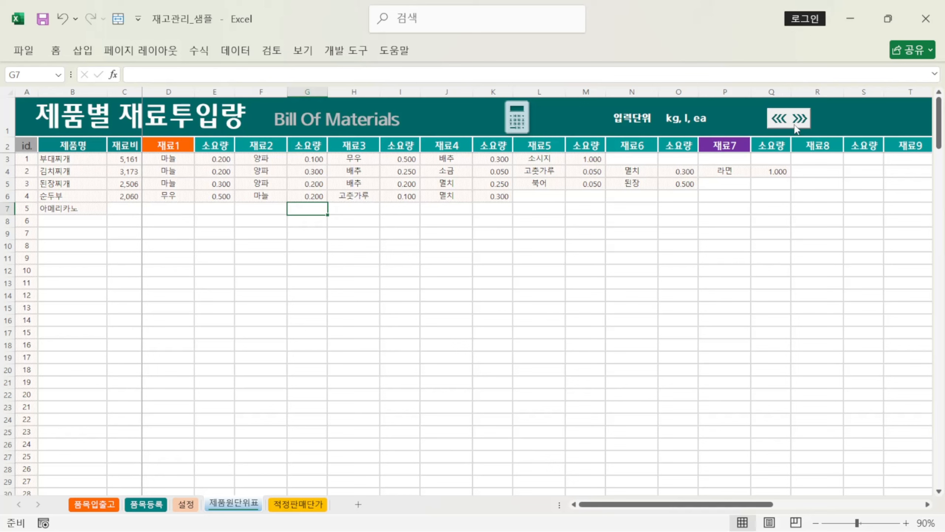
# Step: Open the code of the 계산기 macro assigned to the calculator graphic in the Visual Basic editor
pyautogui.rightClick(525, 125)
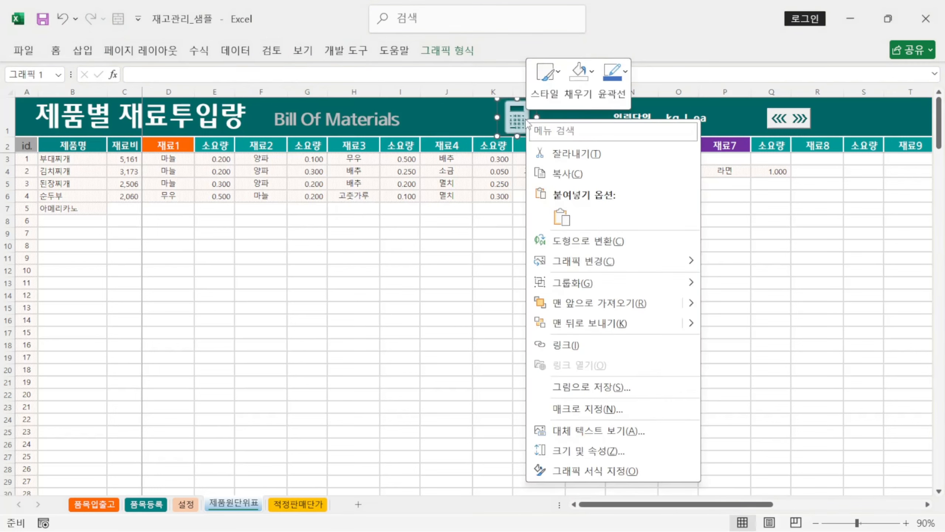
pyautogui.click(595, 413)
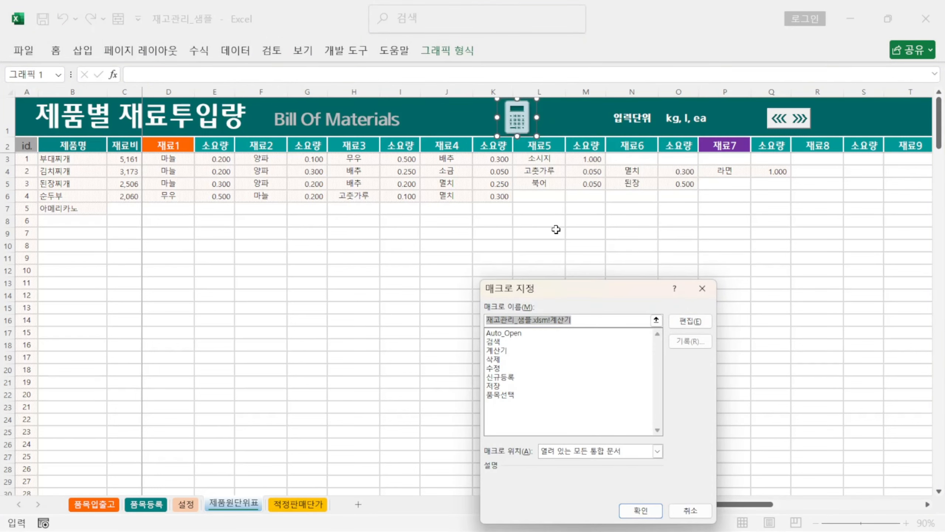
pyautogui.click(691, 322)
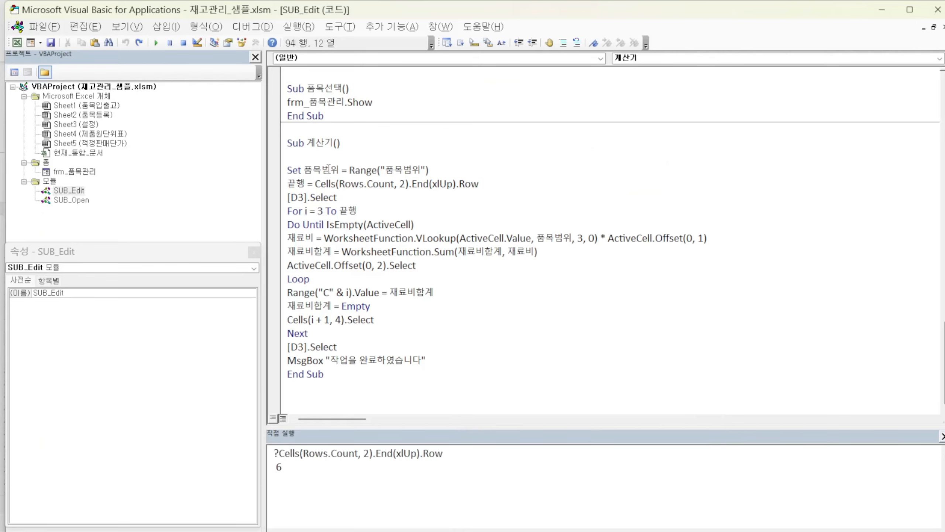
# Step: Examine the 품목범위 range assignment in Sub 계산기 and its variable declaration at the beginning of the SUB_Edit module
pyautogui.moveTo(303, 170); pyautogui.dragTo(342, 169)
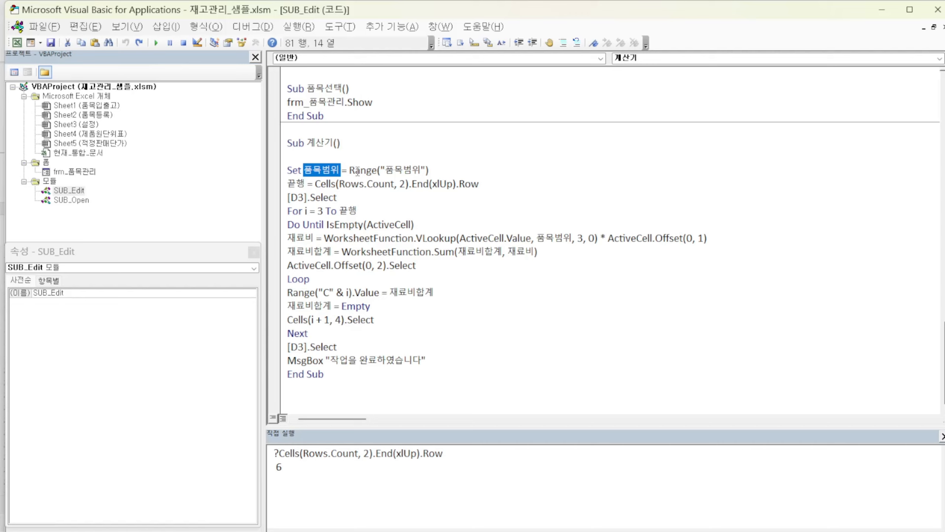
pyautogui.moveTo(350, 170); pyautogui.dragTo(430, 174)
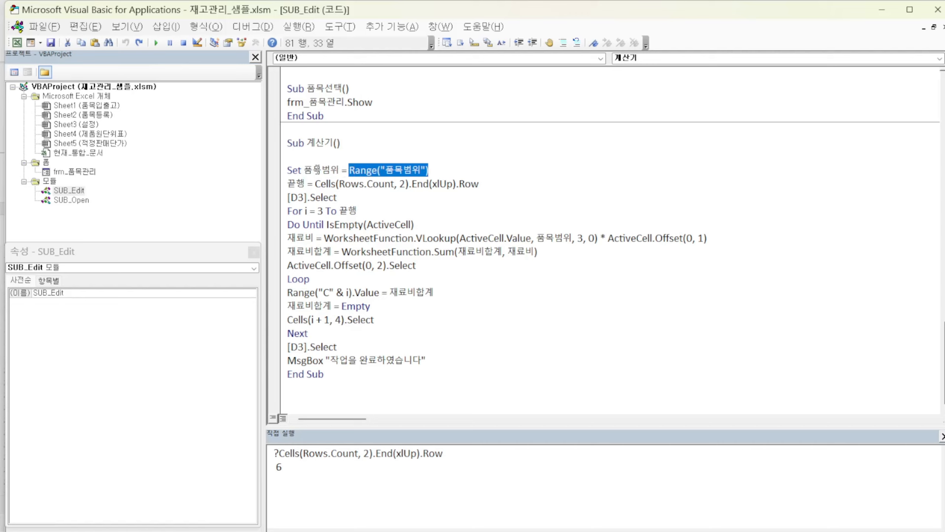
pyautogui.scroll(20, 317, 171)
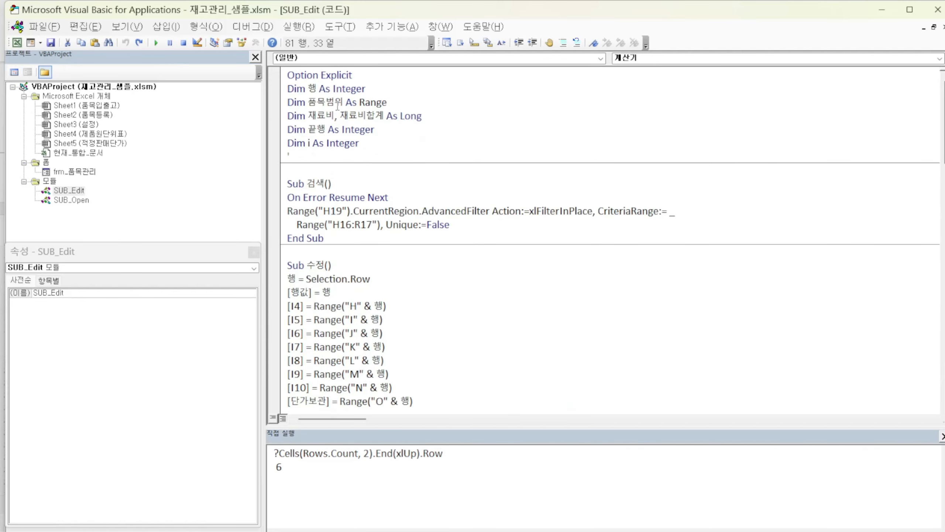
pyautogui.click(372, 102)
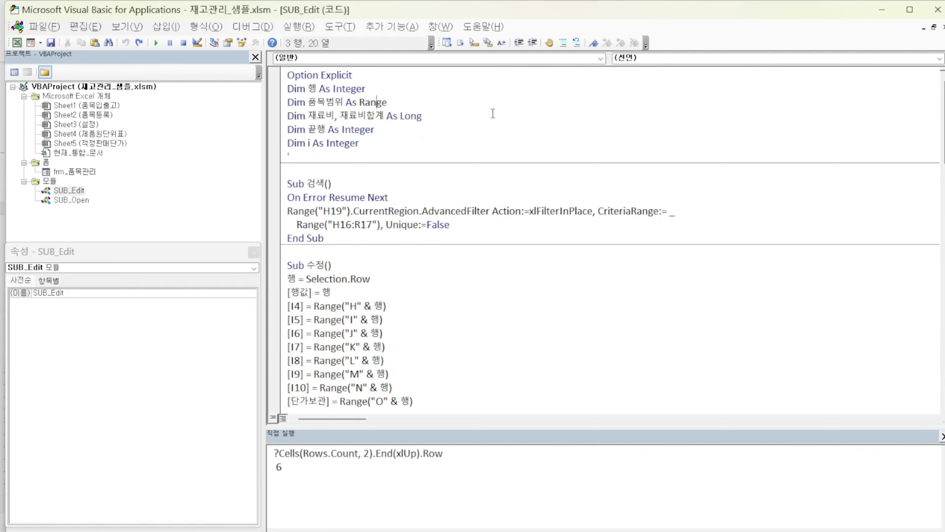
pyautogui.scroll(-9, 385, 227)
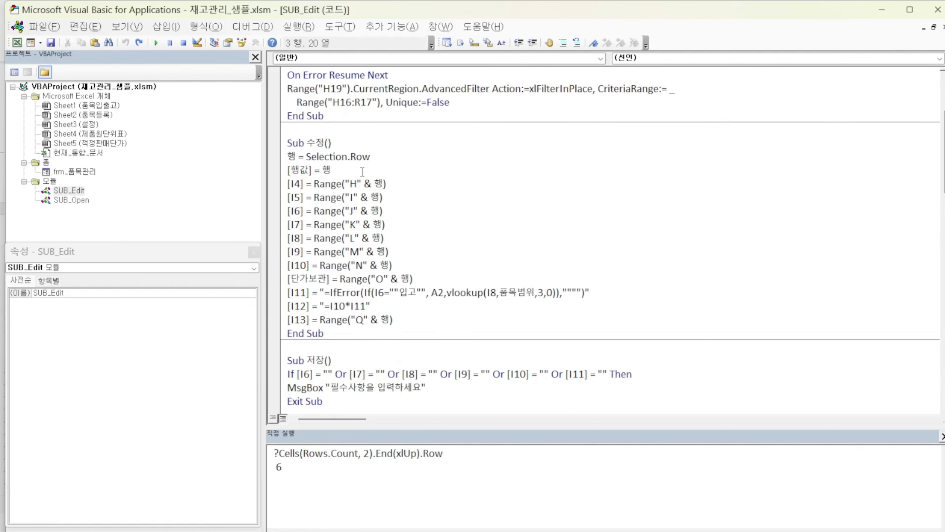
pyautogui.scroll(-6, 385, 225)
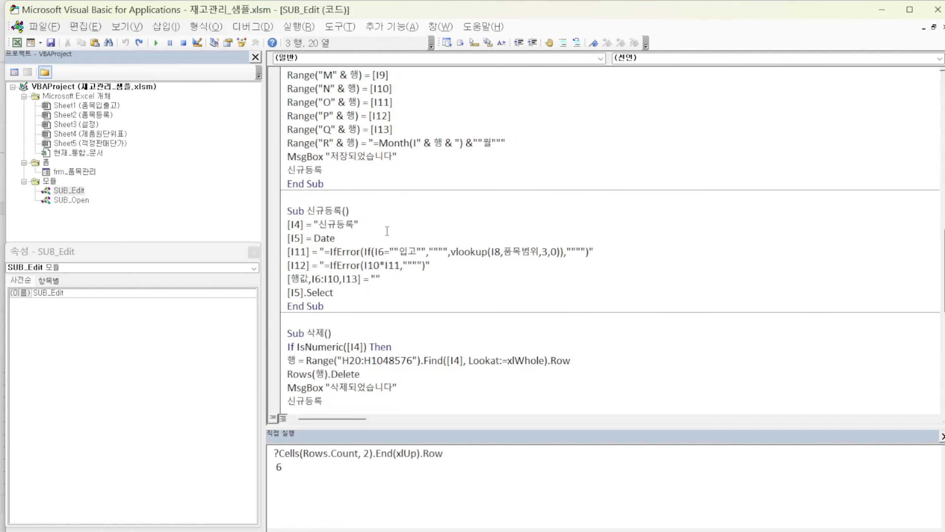
pyautogui.scroll(-3, 387, 231)
pyautogui.scroll(-6, 390, 237)
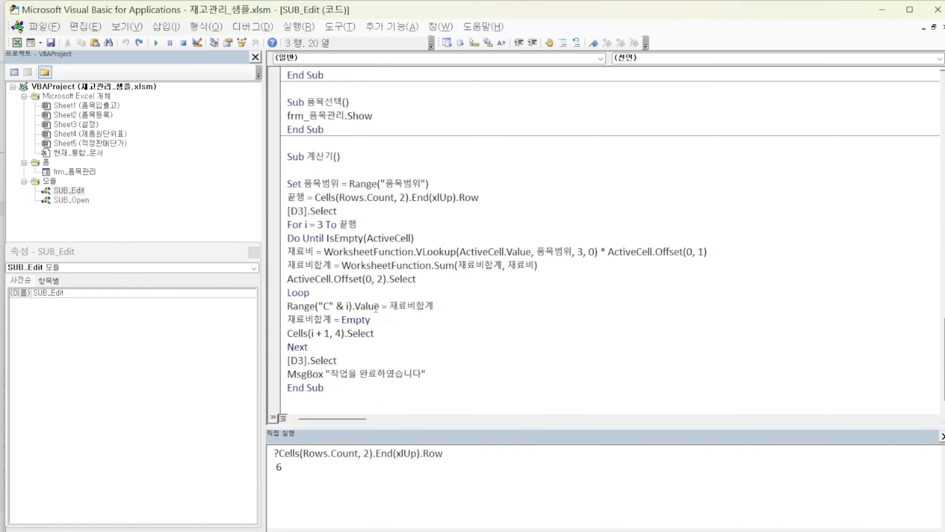
# Step: Return to the workbook and inspect which 품목등록 cells the defined name 품목범위 refers to in the Name Manager
pyautogui.hotkey('alt', 'F11')
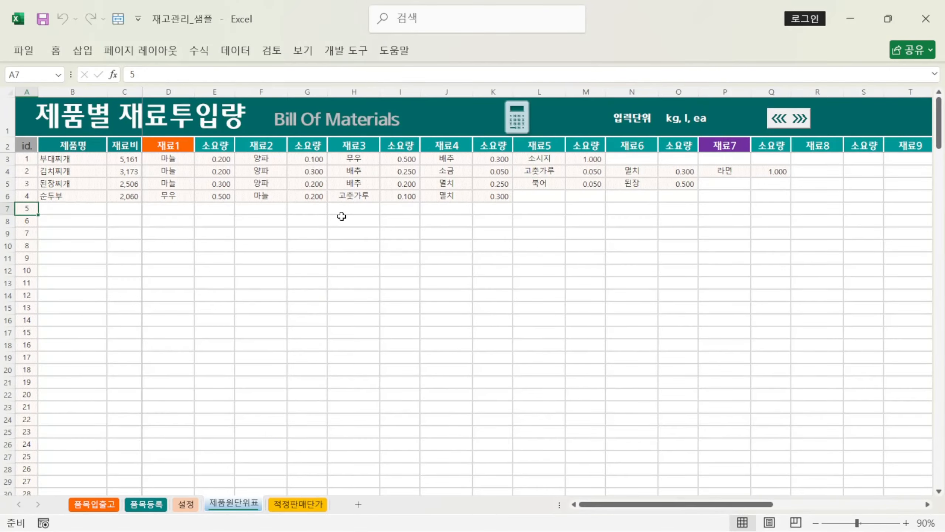
pyautogui.click(199, 51)
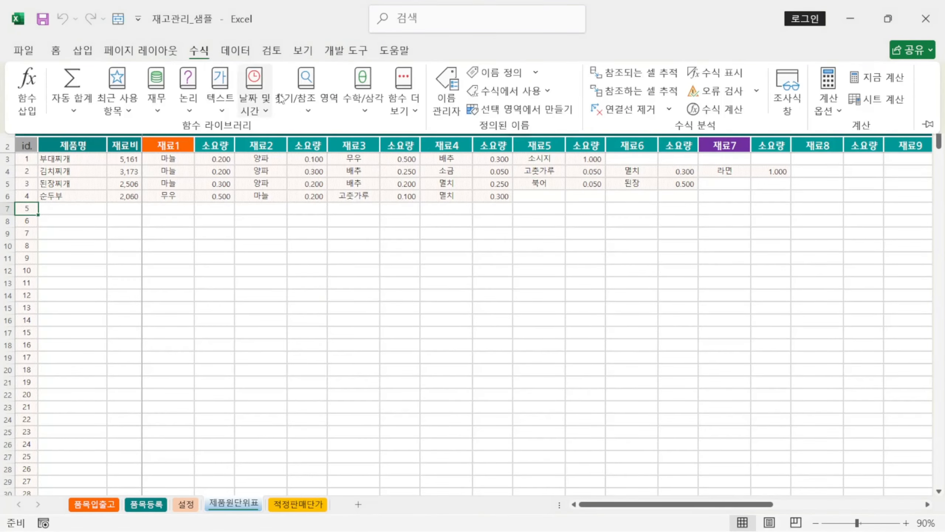
pyautogui.click(447, 89)
pyautogui.scroll(-6, 477, 268)
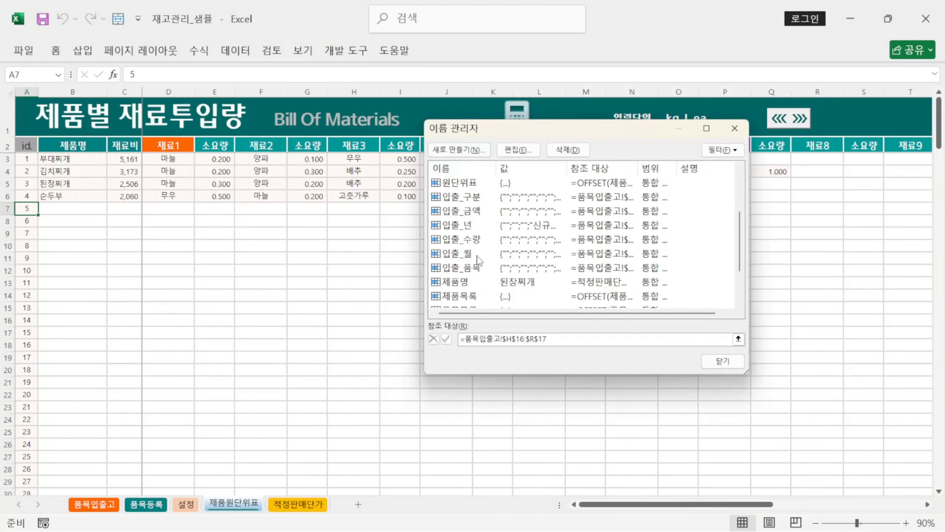
pyautogui.click(478, 270)
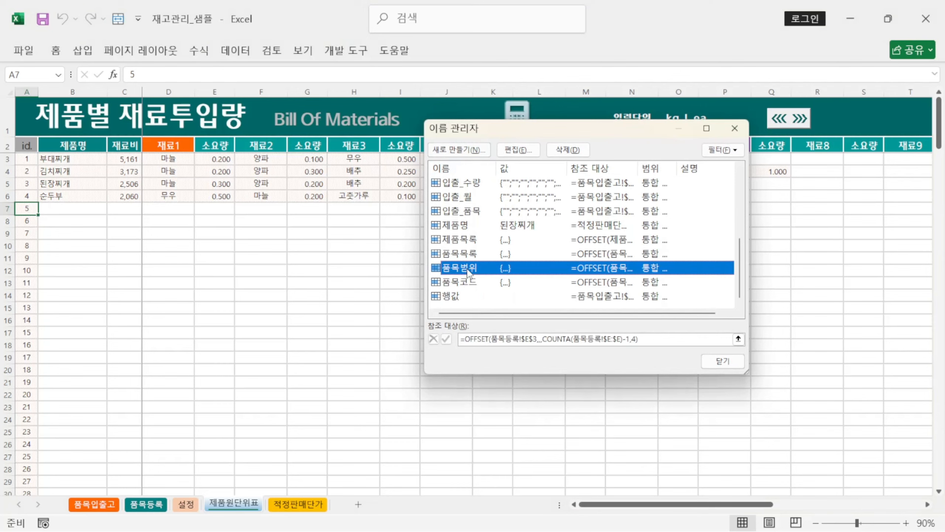
pyautogui.click(738, 339)
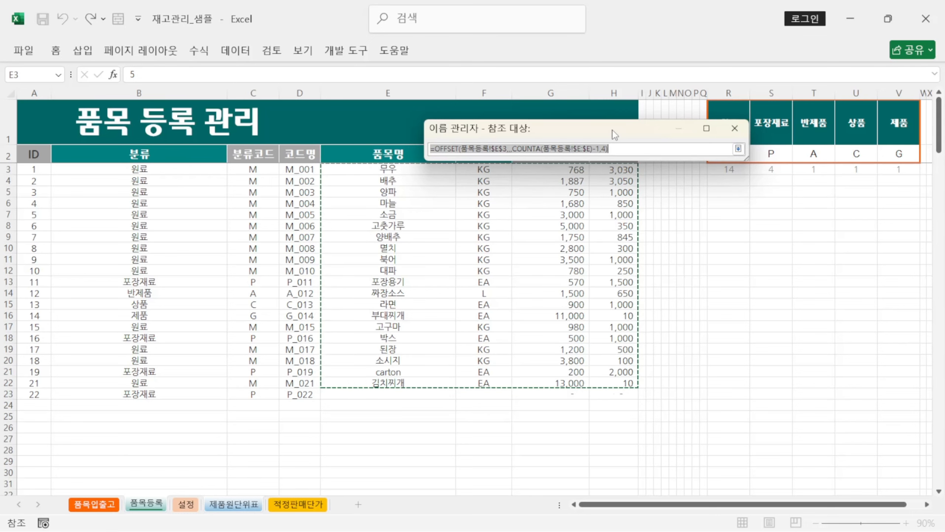
pyautogui.moveTo(616, 141); pyautogui.dragTo(656, 436)
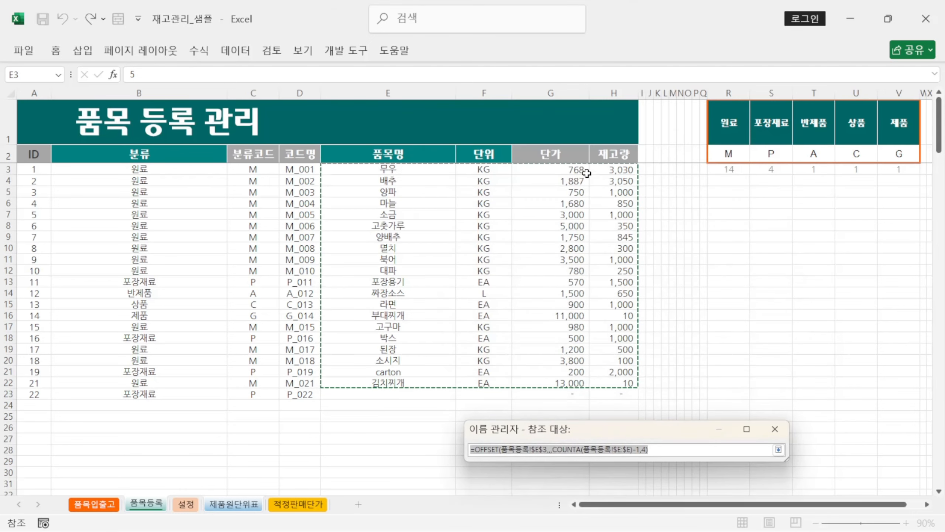
# Step: Pick E3 through G3 one by one as the 품목범위 reference to trace its columns, discarding the change on closing the Name Manager
pyautogui.click(402, 172)
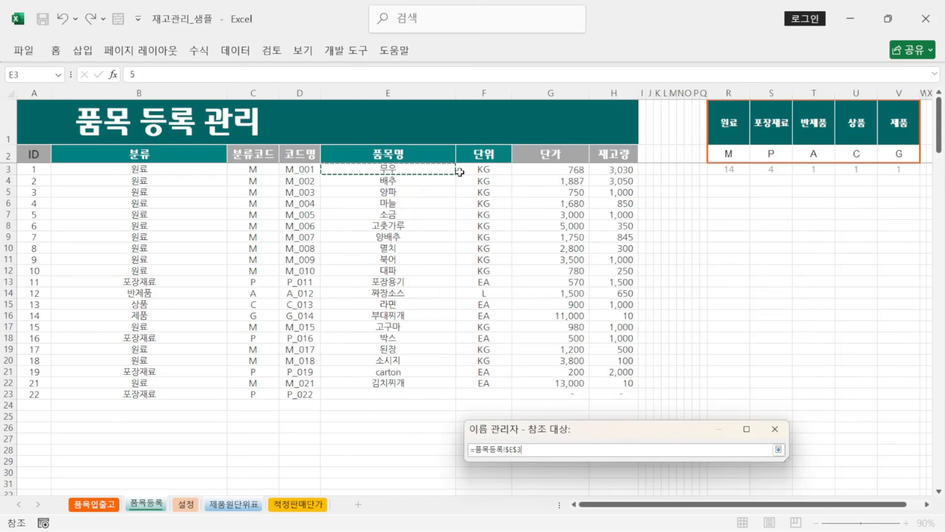
pyautogui.click(507, 167)
pyautogui.click(551, 169)
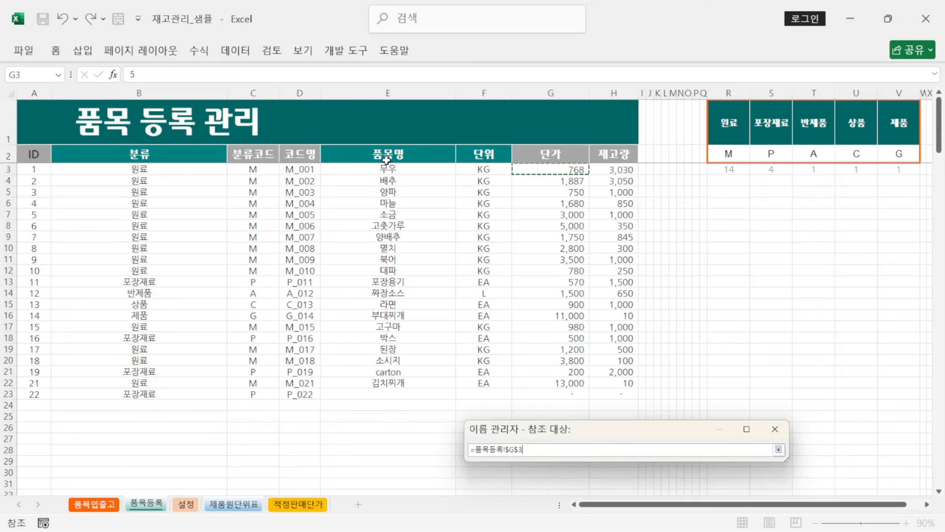
pyautogui.click(778, 450)
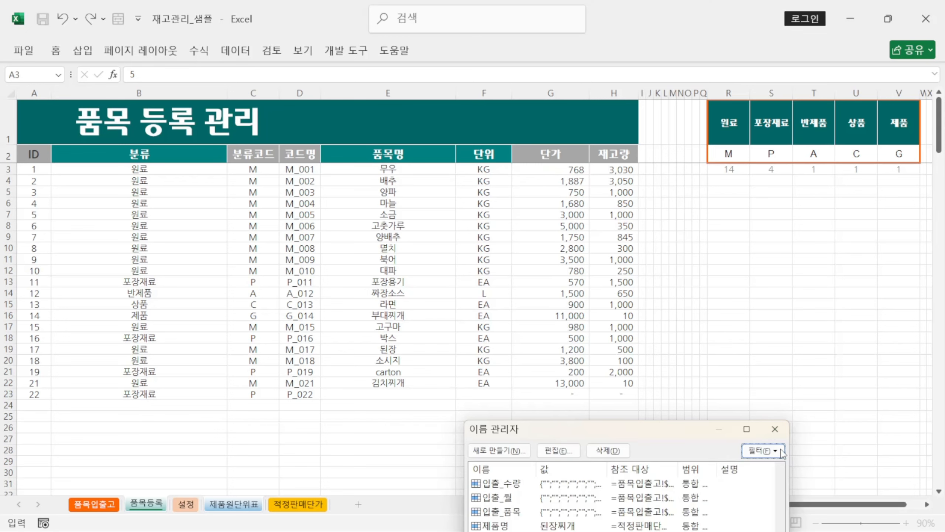
pyautogui.moveTo(688, 429); pyautogui.dragTo(677, 135)
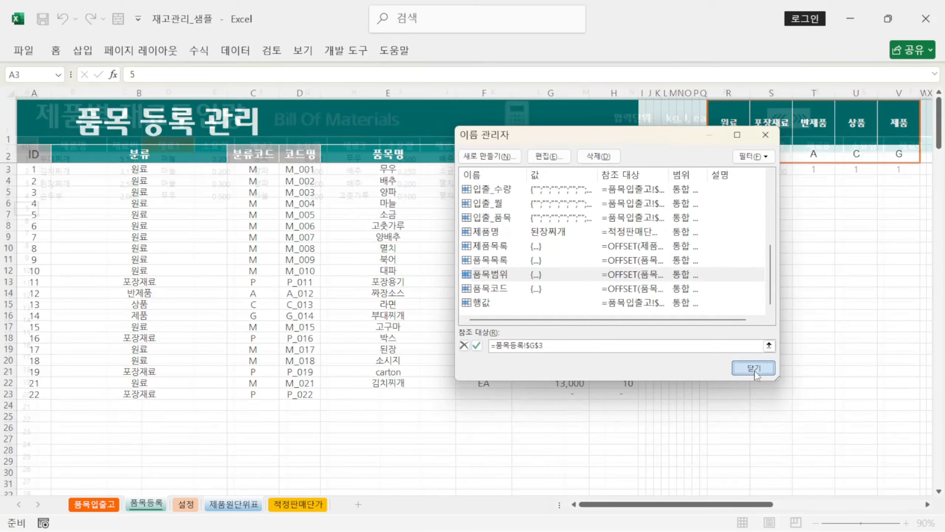
pyautogui.click(754, 368)
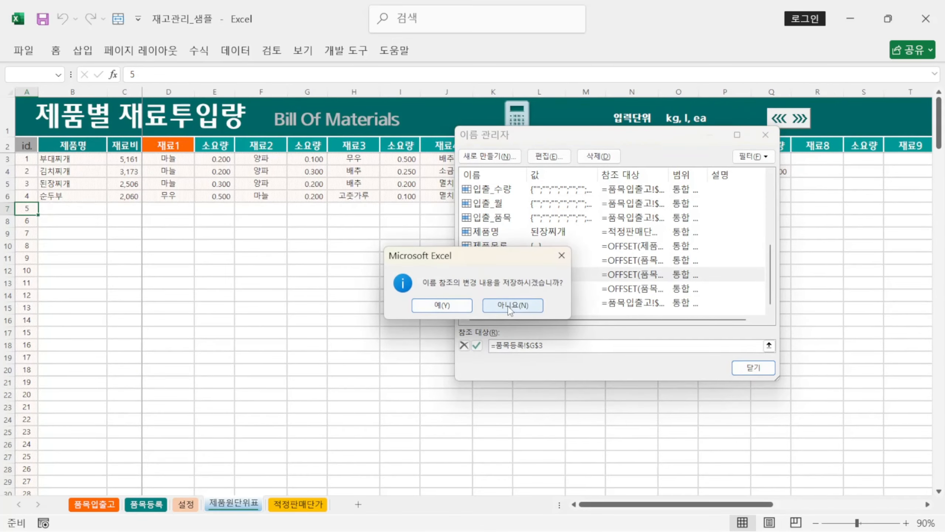
pyautogui.click(510, 305)
# Step: Examine how the 끝행 line in Sub 계산기 finds the last row with Cells(Rows.Count, 2).End(xlUp).Row
pyautogui.moveTo(327, 518)
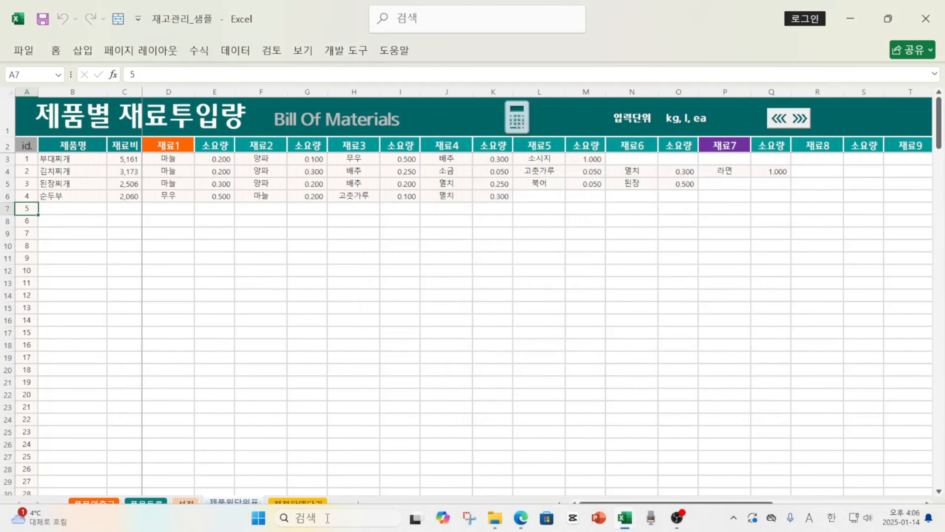
pyautogui.hotkey('alt', 'F11')
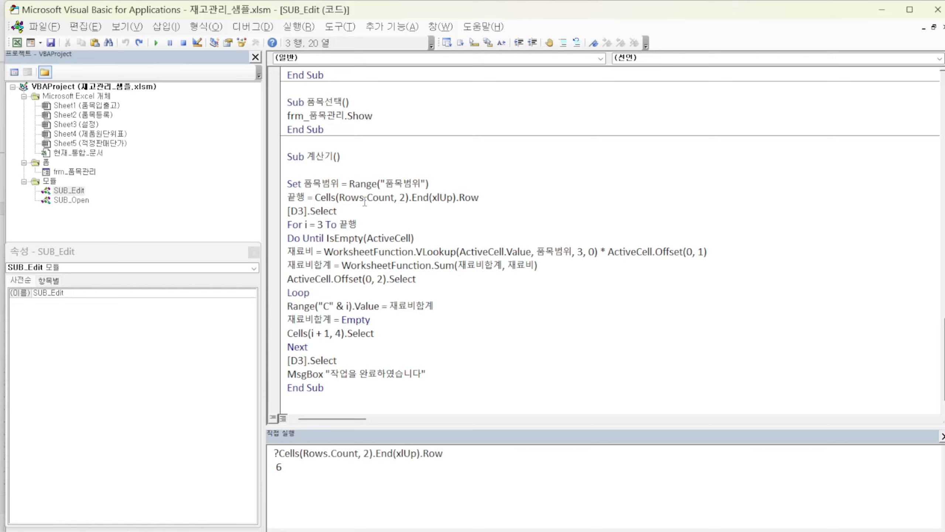
pyautogui.click(401, 197)
pyautogui.click(426, 197)
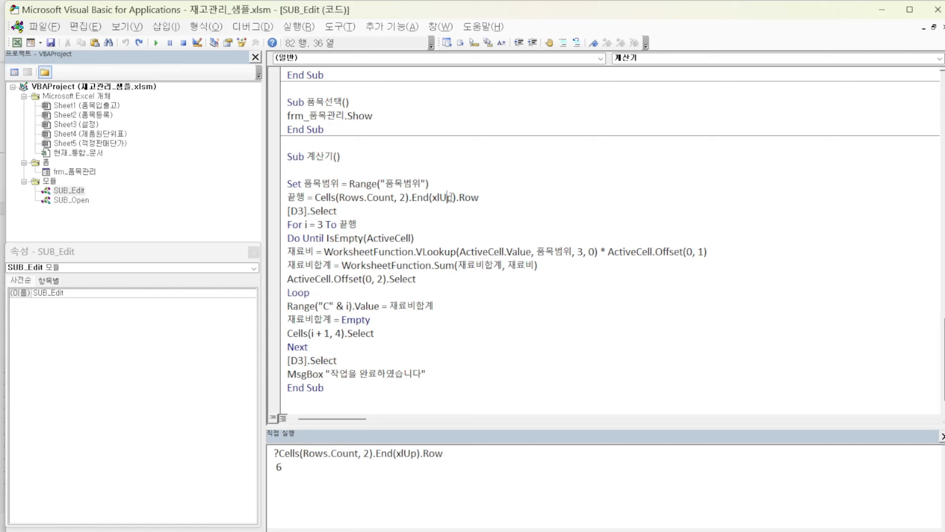
pyautogui.click(473, 198)
# Step: Return to the 제품원단위표 sheet and jump down the id column past its last entry to the worksheet's final row, A1048576
pyautogui.hotkey('alt', 'F11')
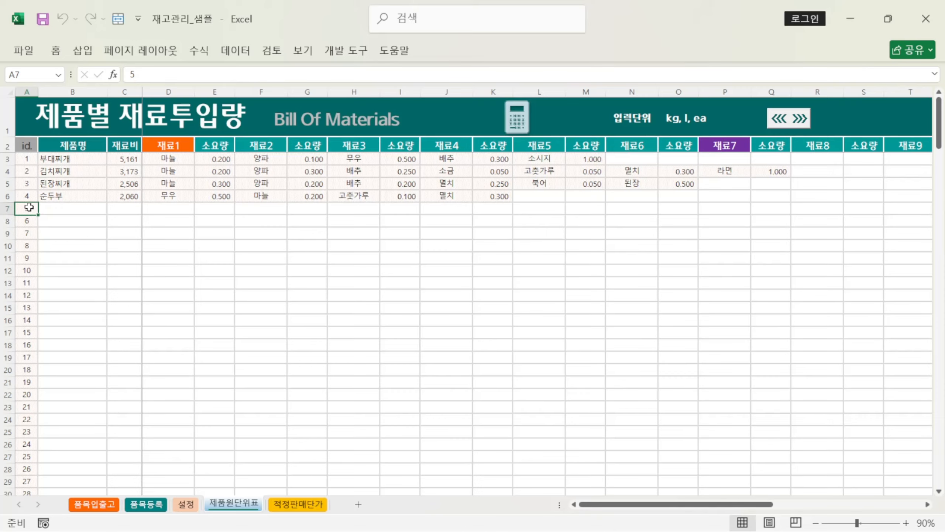
pyautogui.press('End')
pyautogui.press('Down')
pyautogui.press('End')
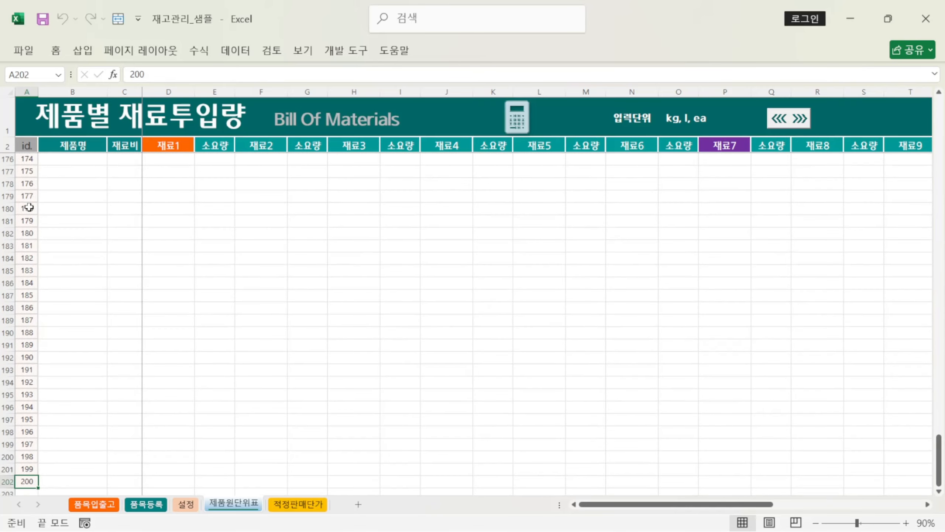
pyautogui.press('Down')
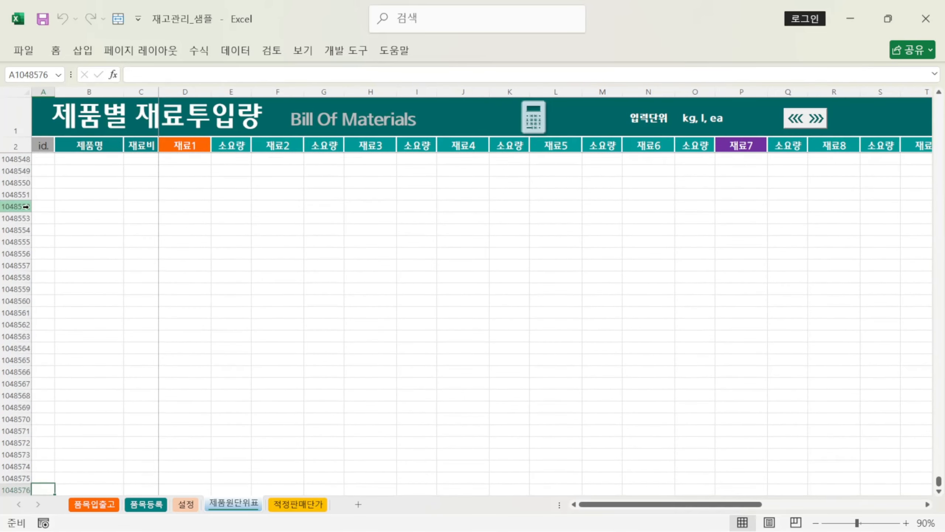
pyautogui.press('Right')
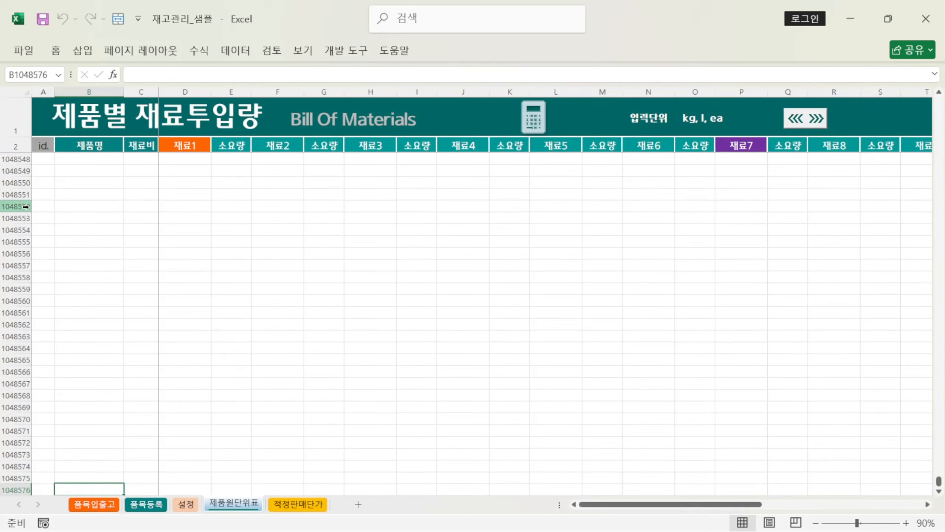
pyautogui.press('Left')
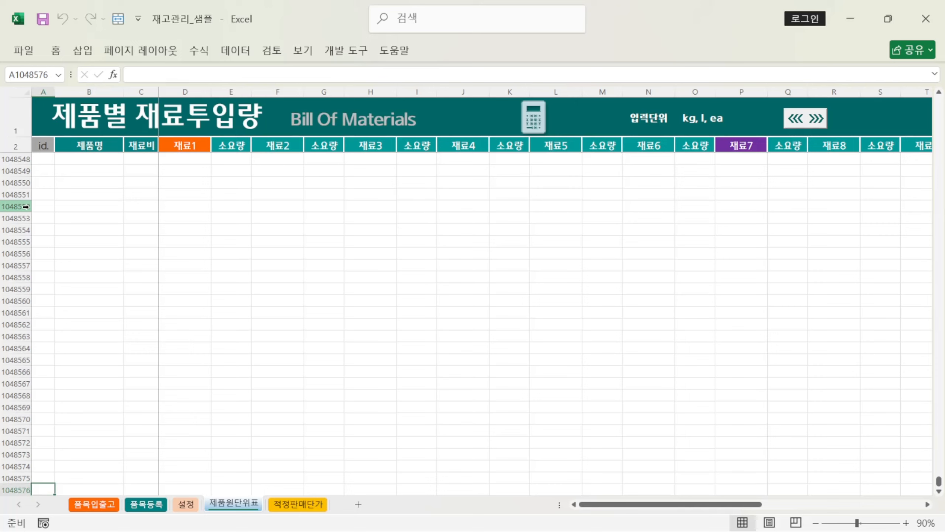
# Step: Jump up column B from the worksheet's final row to the last 제품명 entry and select row 6
pyautogui.press('Right')
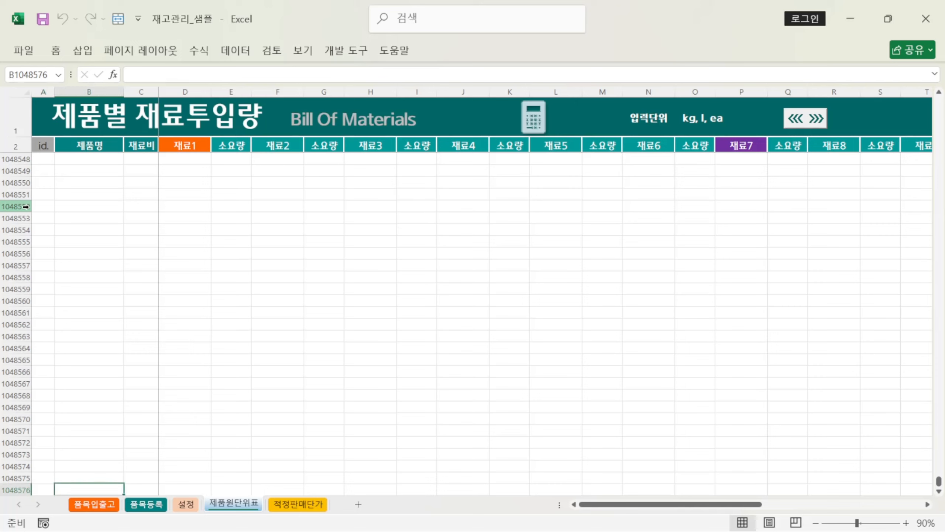
pyautogui.press('End')
pyautogui.press('Up')
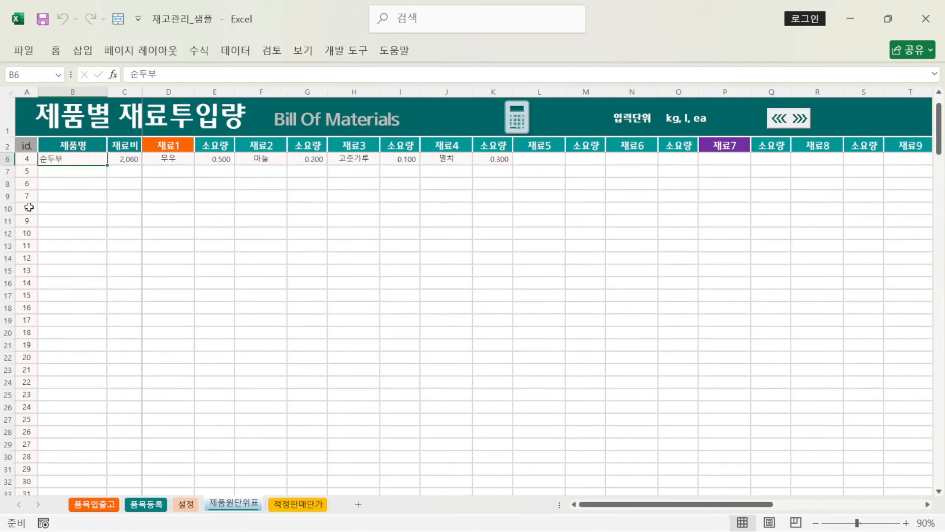
pyautogui.click(5, 159)
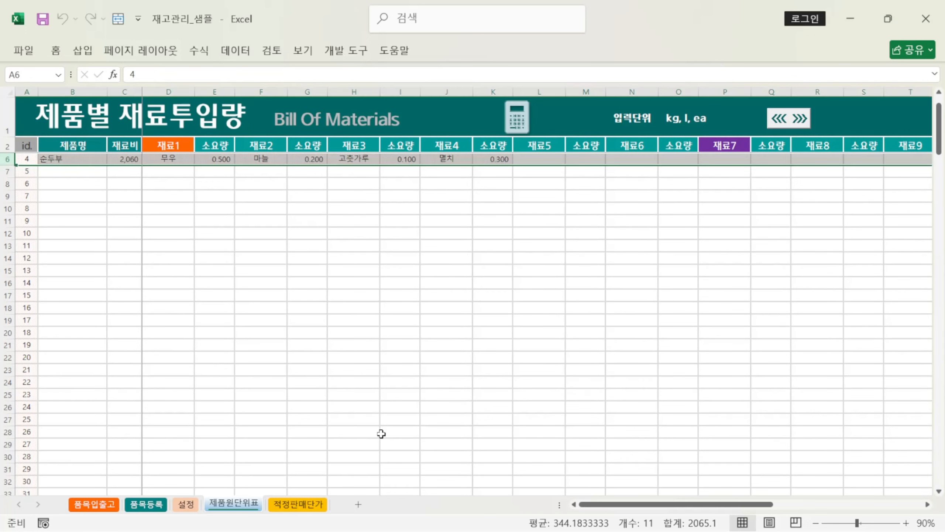
pyautogui.scroll(1, 206, 345)
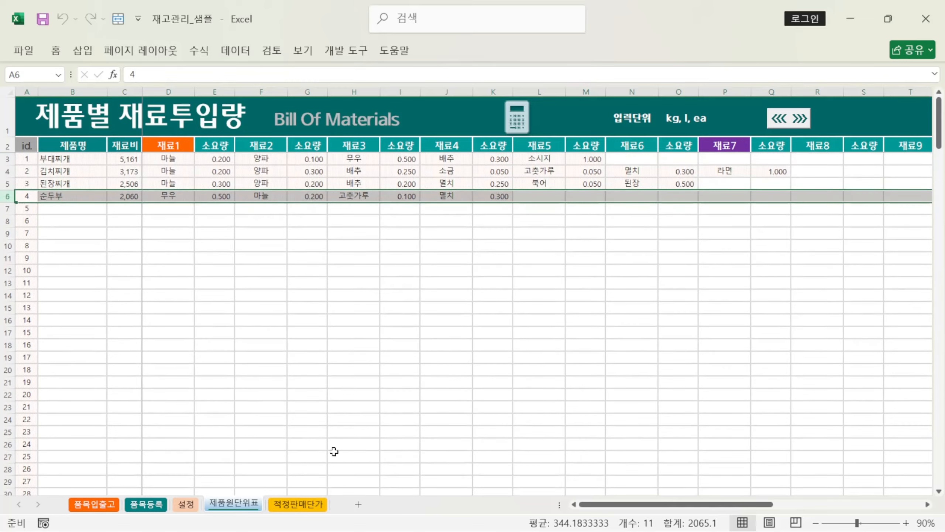
# Step: Clear the VBA editor's Immediate window and evaluate ?Cells(Rows.Count, 2).End(xlUp).Row copied from the 끝행 line of Sub 계산기
pyautogui.hotkey('alt', 'F11')
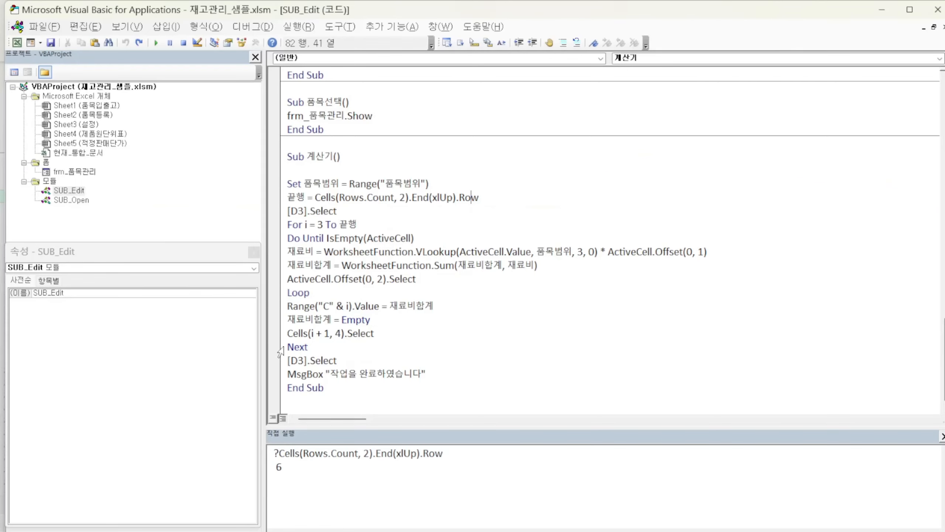
pyautogui.moveTo(443, 453); pyautogui.dragTo(395, 517)
pyautogui.press('End')
pyautogui.press('Delete')
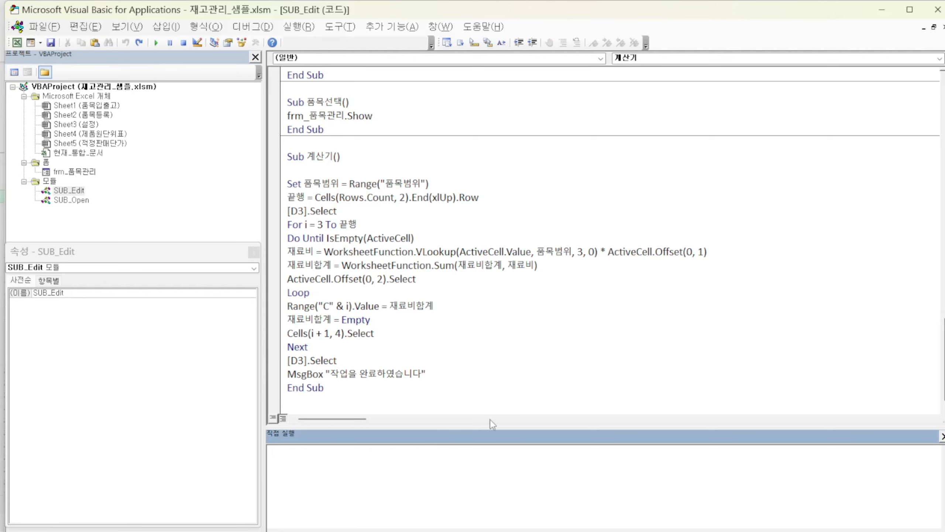
pyautogui.moveTo(315, 197); pyautogui.dragTo(483, 198)
pyautogui.hotkey('ctrl', 'c')
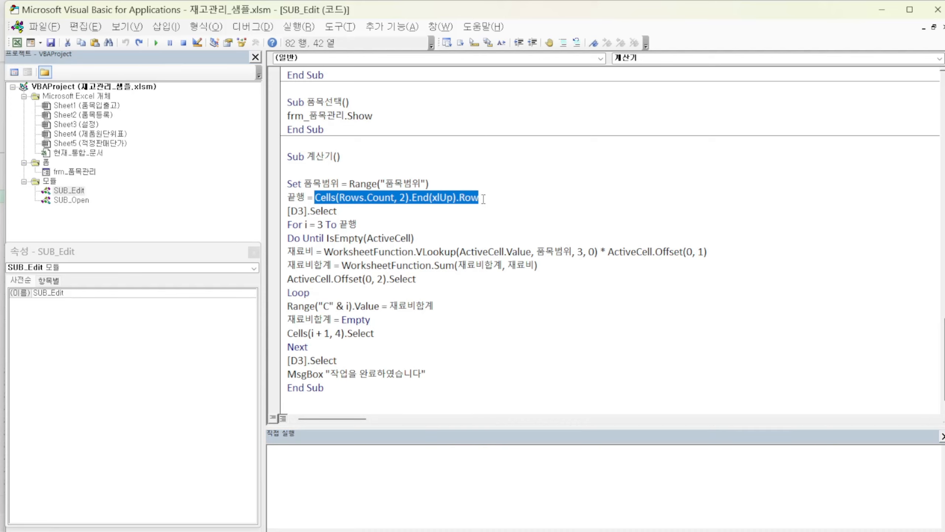
pyautogui.click(294, 451)
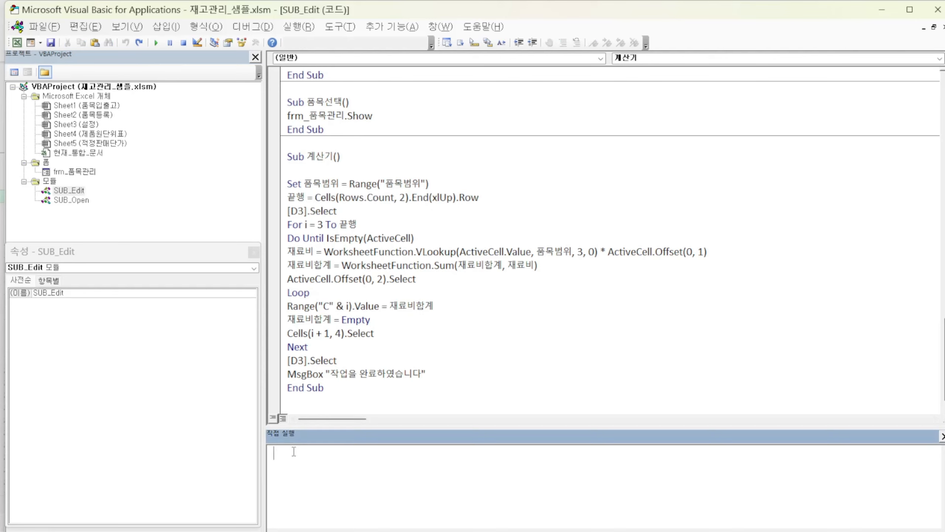
pyautogui.write('?')
pyautogui.hotkey('ctrl', 'v')
pyautogui.press('Return')
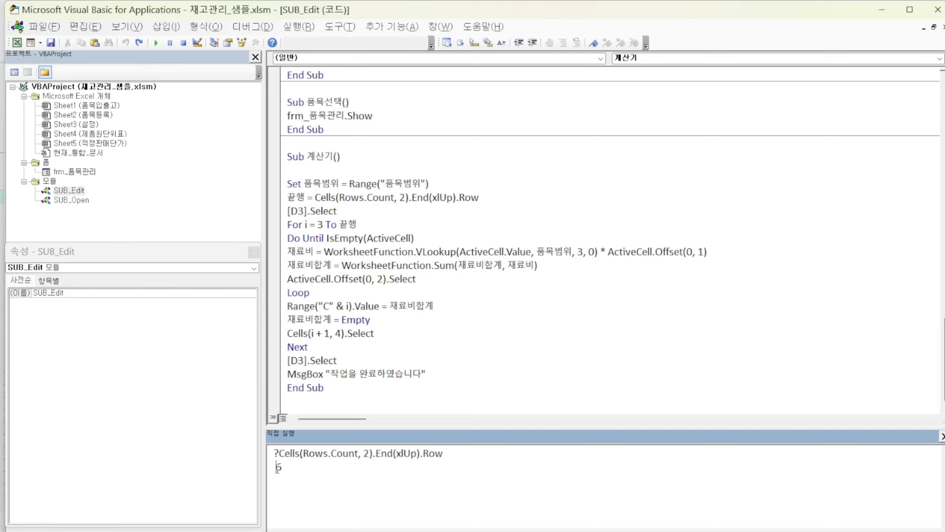
pyautogui.doubleClick(279, 467)
# Step: Examine the Do Until IsEmpty(ActiveCell) line and the VLookup arguments and Offset multiplier of the 재료비 line
pyautogui.click(346, 240)
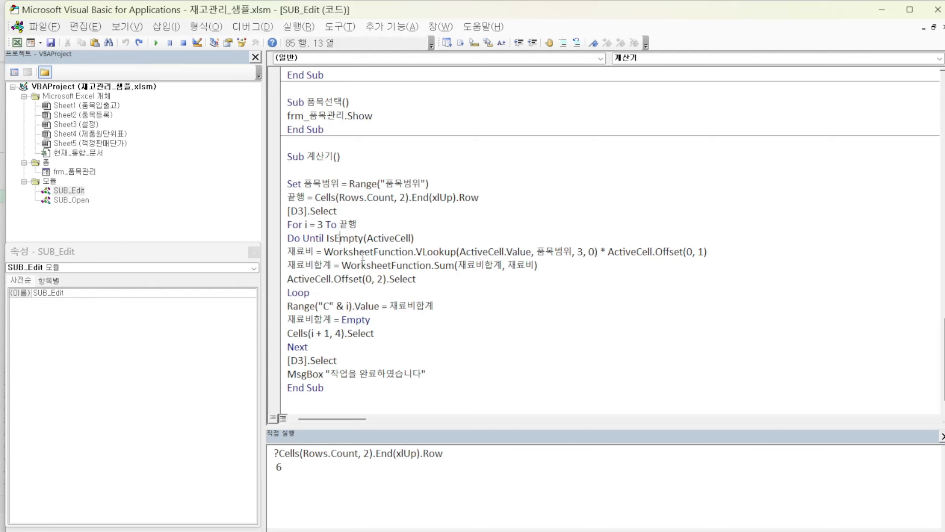
pyautogui.click(439, 252)
pyautogui.click(483, 253)
pyautogui.click(516, 249)
pyautogui.click(631, 253)
# Step: Return to the workbook, pick 고춧가루 in H6, and trace its 단가 in row 8 of the 품목등록 sheet
pyautogui.hotkey('alt', 'F11')
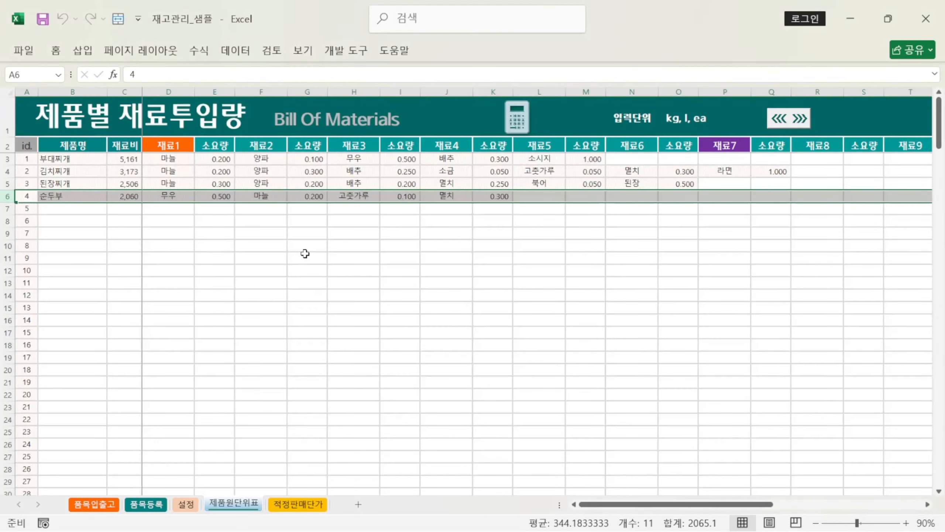
pyautogui.click(334, 220)
pyautogui.click(348, 195)
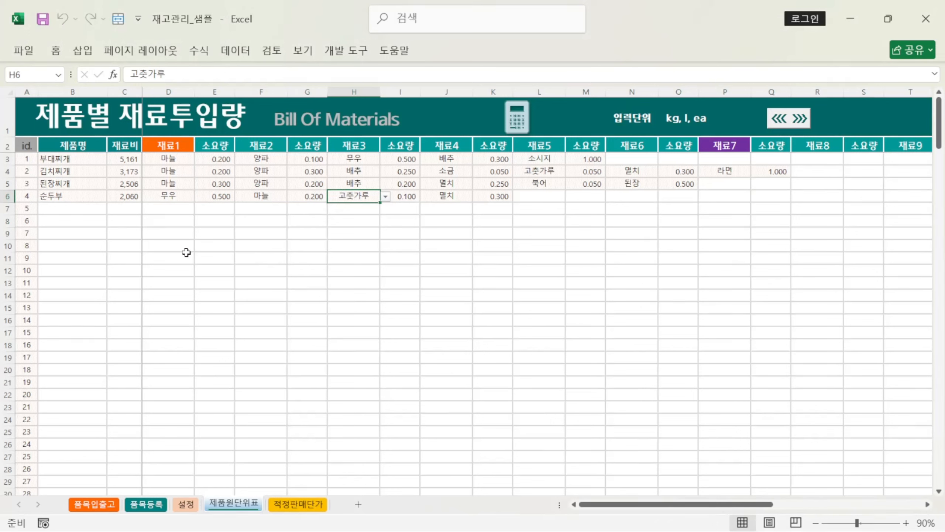
pyautogui.click(151, 505)
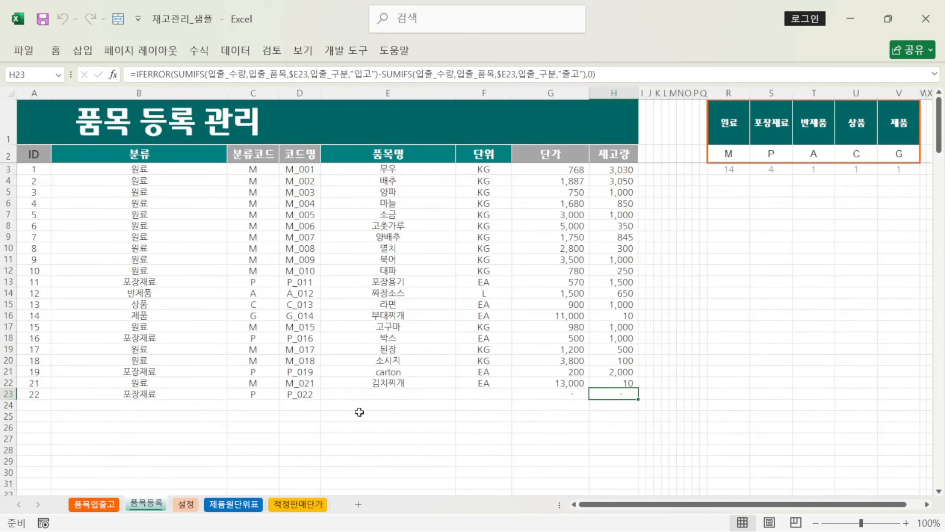
pyautogui.click(424, 227)
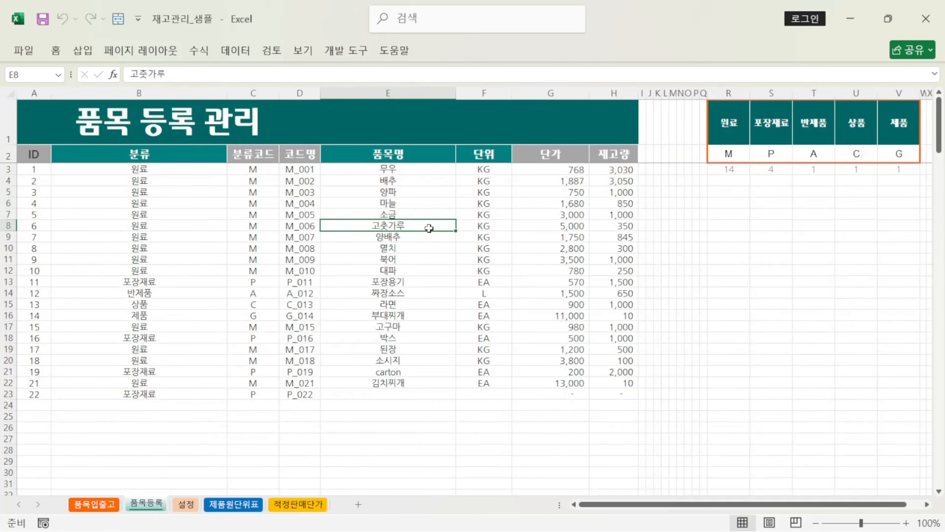
pyautogui.click(478, 225)
pyautogui.click(575, 228)
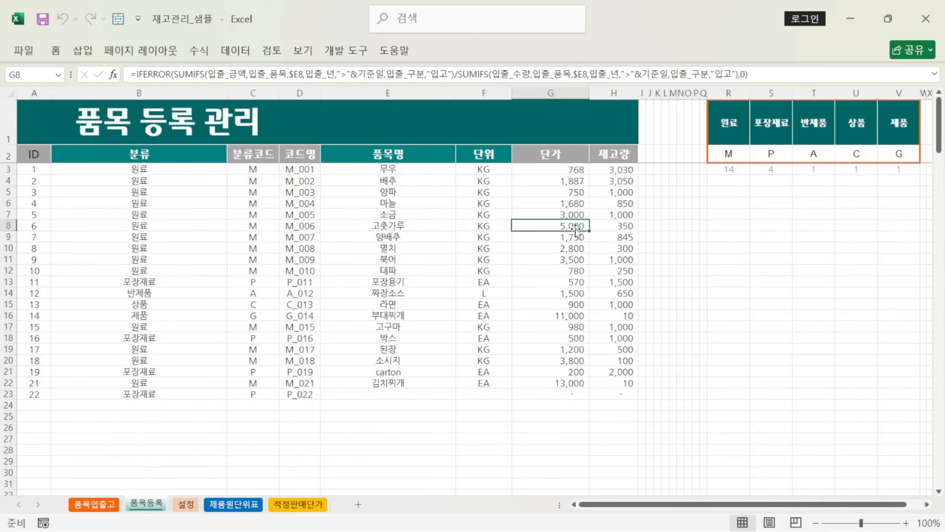
# Step: Go back to the 제품원단위표 sheet and select 고춧가루 together with its 소요량 in H6:I6
pyautogui.click(233, 504)
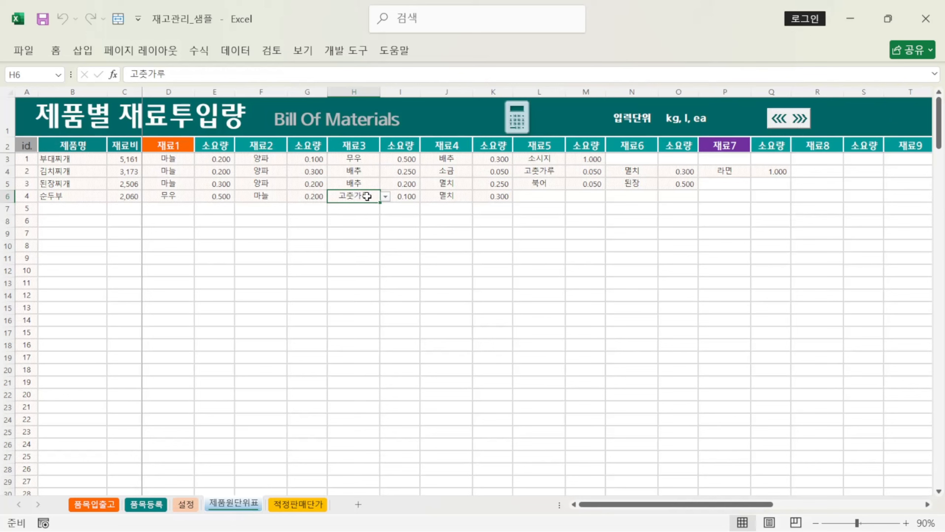
pyautogui.click(408, 198)
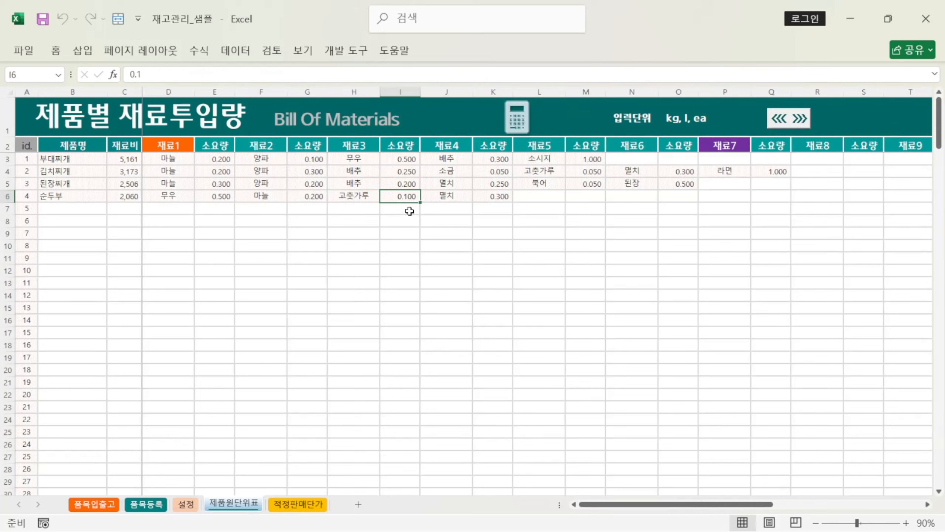
pyautogui.click(362, 196)
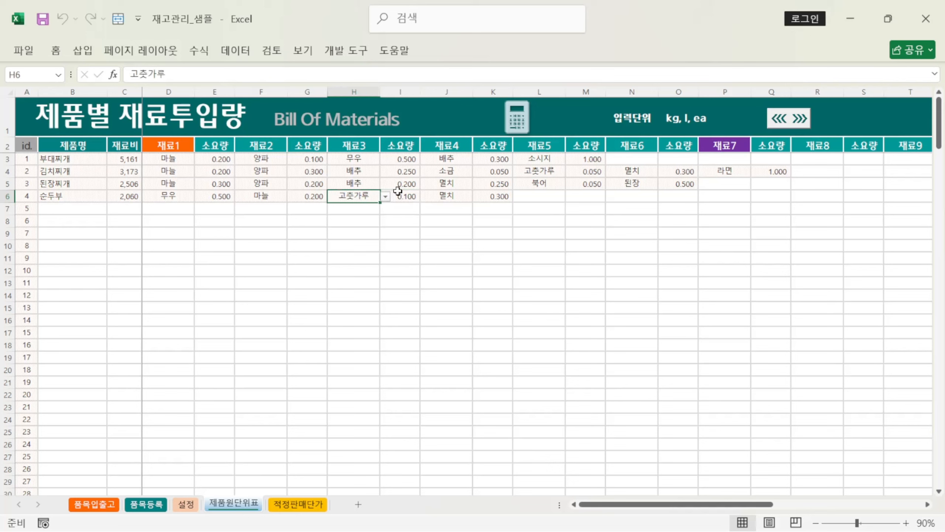
pyautogui.click(412, 195)
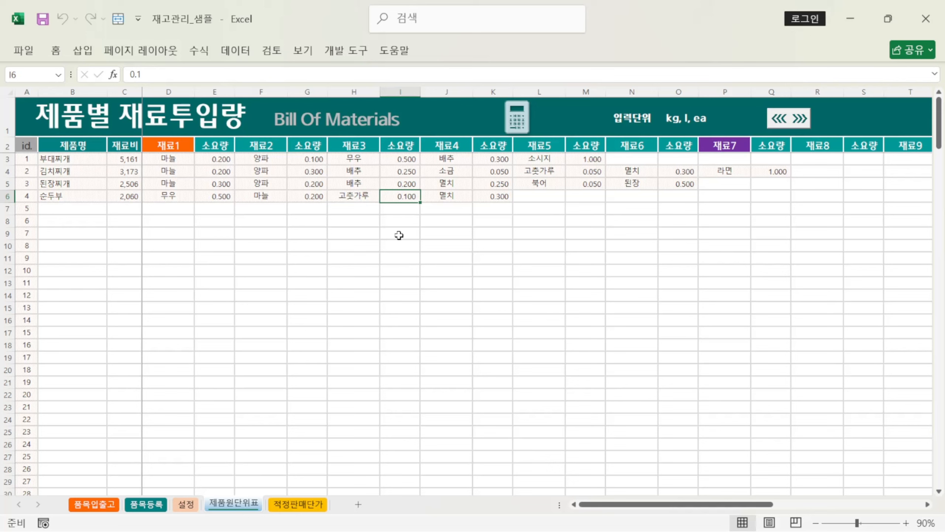
pyautogui.moveTo(360, 196); pyautogui.dragTo(394, 196)
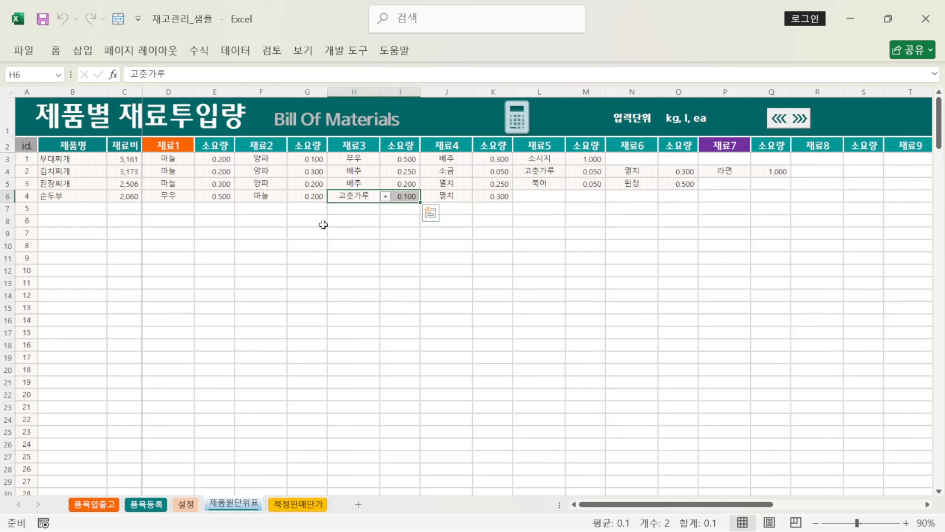
# Step: Switch to the VBA editor and highlight the 재료비 line with the VLookup and ActiveCell.Offset(0, 1) multiplication in Sub 계산기
pyautogui.hotkey('alt', 'F11')
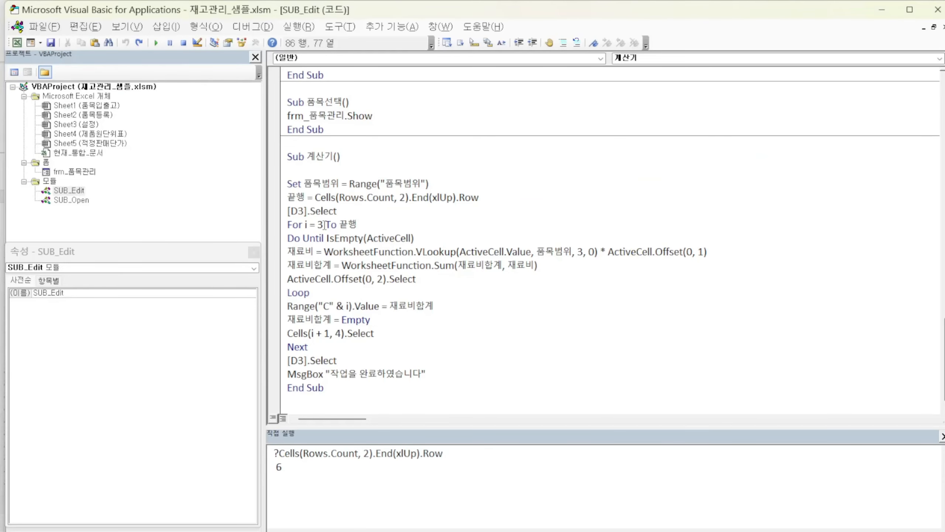
pyautogui.click(293, 251)
pyautogui.hotkey('shift', 'Right')
pyautogui.hotkey('shift', 'Right')
pyautogui.hotkey('shift', 'Right')
pyautogui.hotkey('shift', 'Right')
pyautogui.hotkey('shift', 'Right')
pyautogui.hotkey('shift', 'Right')
pyautogui.hotkey('shift', 'Right')
pyautogui.hotkey('shift', 'Right')
pyautogui.hotkey('shift', 'Right')
pyautogui.hotkey('shift', 'Right')
pyautogui.hotkey('shift', 'Right')
pyautogui.hotkey('shift', 'Right')
pyautogui.hotkey('shift', 'Right')
pyautogui.hotkey('shift', 'Right')
pyautogui.hotkey('shift', 'Right')
pyautogui.hotkey('shift', 'Right')
pyautogui.hotkey('shift', 'Right')
pyautogui.hotkey('shift', 'Right')
pyautogui.hotkey('shift', 'Right')
pyautogui.hotkey('shift', 'Right')
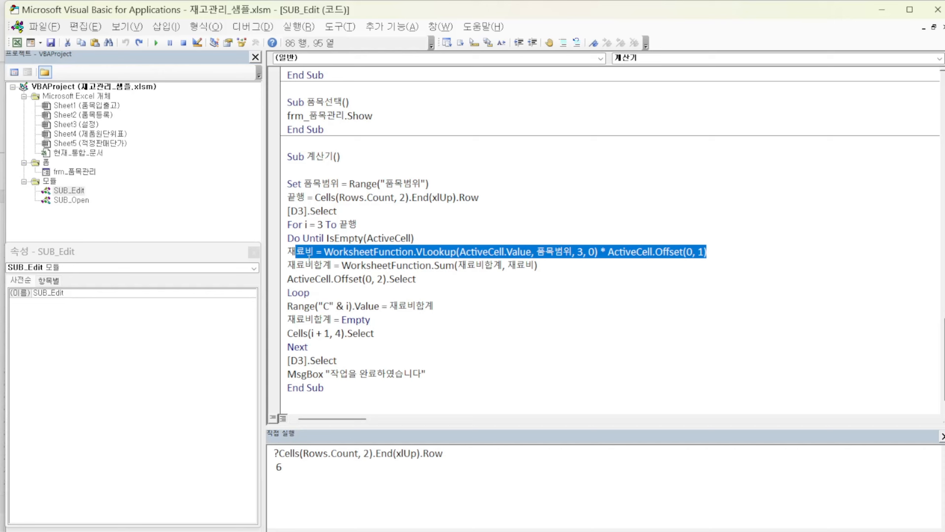
# Step: Examine how the 재료비합계 line accumulates the cost with WorksheetFunction.Sum(재료비합계, 재료비)
pyautogui.click(315, 266)
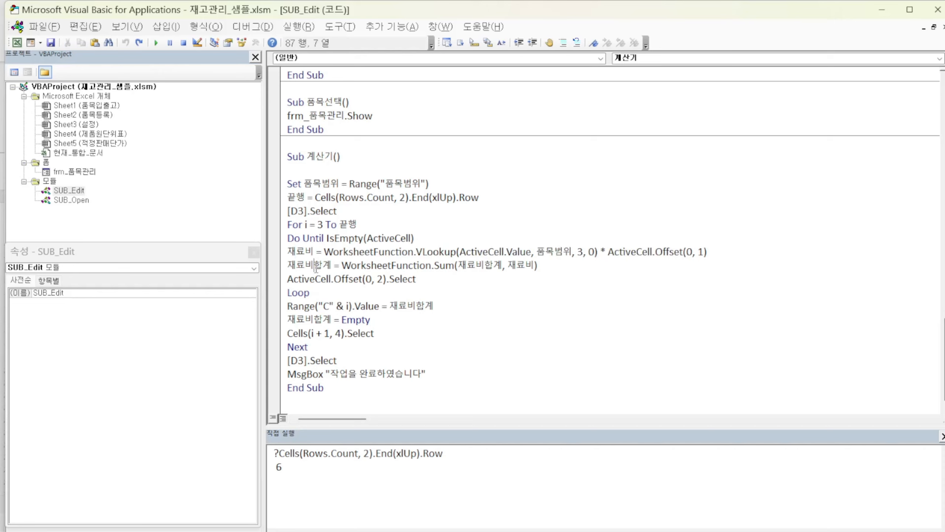
pyautogui.click(379, 270)
pyautogui.click(435, 267)
pyautogui.click(447, 268)
pyautogui.click(484, 267)
pyautogui.click(522, 268)
pyautogui.click(309, 267)
# Step: Examine the ActiveCell.Offset(0, 2).Select line and trace its two-column move from H6 to J6 on the 제품원단위표 sheet
pyautogui.click(308, 279)
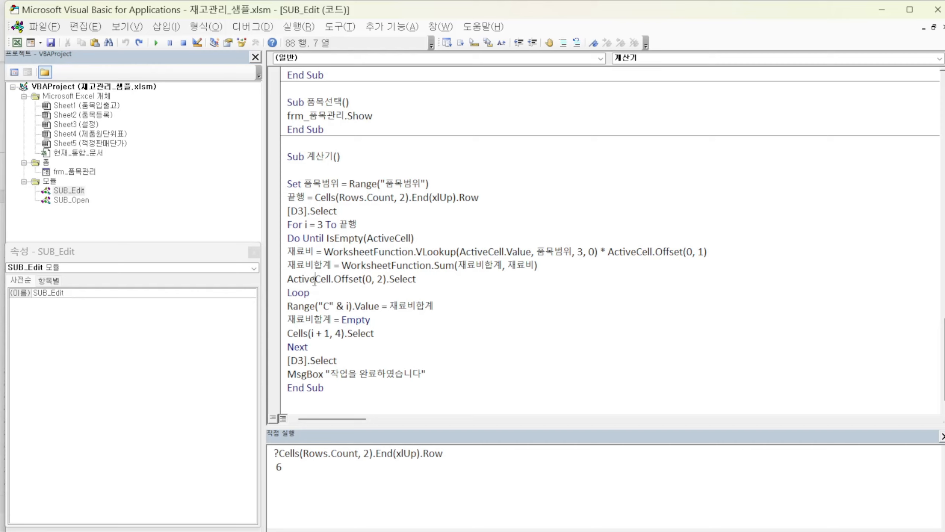
pyautogui.click(370, 279)
pyautogui.click(379, 279)
pyautogui.hotkey('alt', 'F11')
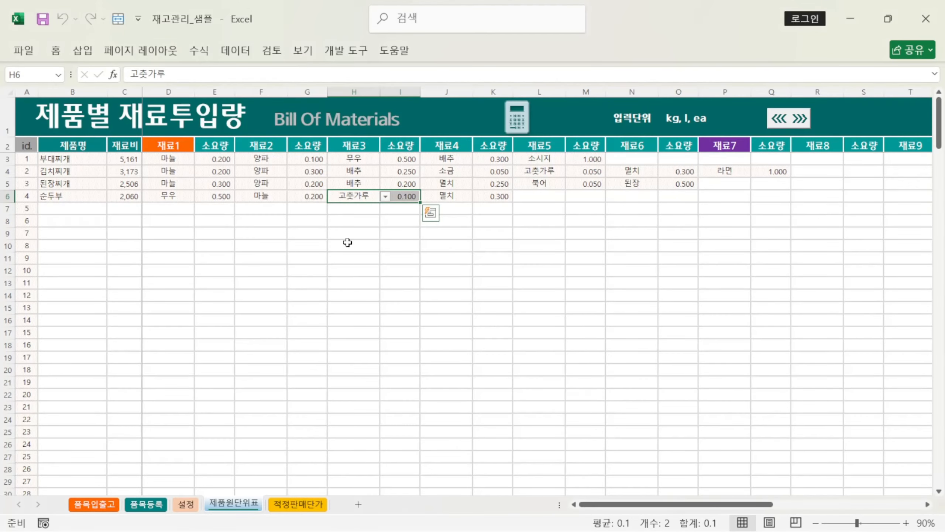
pyautogui.click(368, 197)
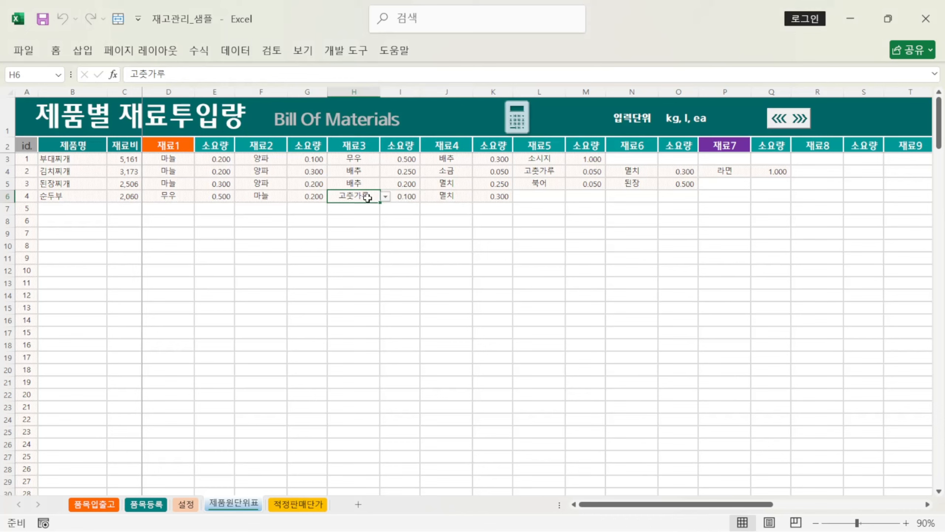
pyautogui.click(411, 197)
pyautogui.click(435, 196)
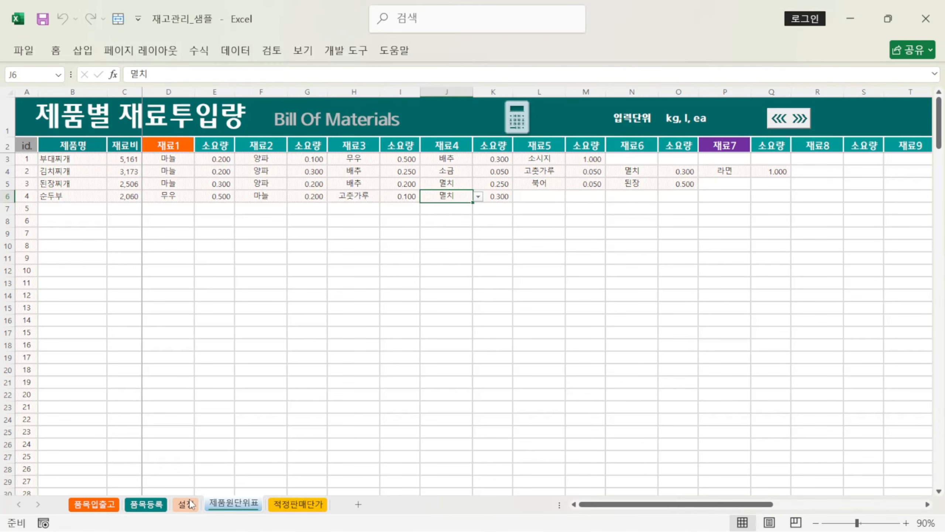
# Step: Trace the 단가 of 멸치 on the 품목등록 sheet, then pick its 소요량 in K6 of the 제품원단위표 sheet
pyautogui.click(148, 507)
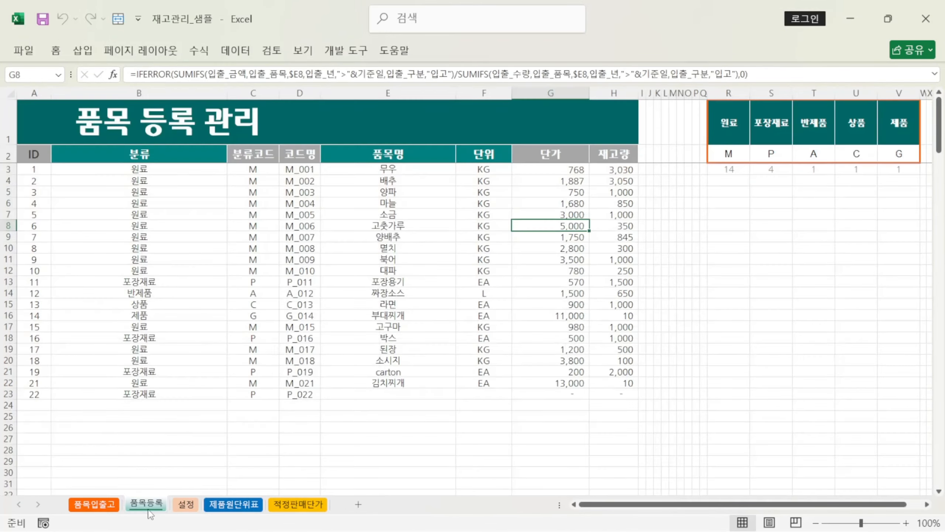
pyautogui.click(402, 250)
pyautogui.click(470, 249)
pyautogui.click(573, 249)
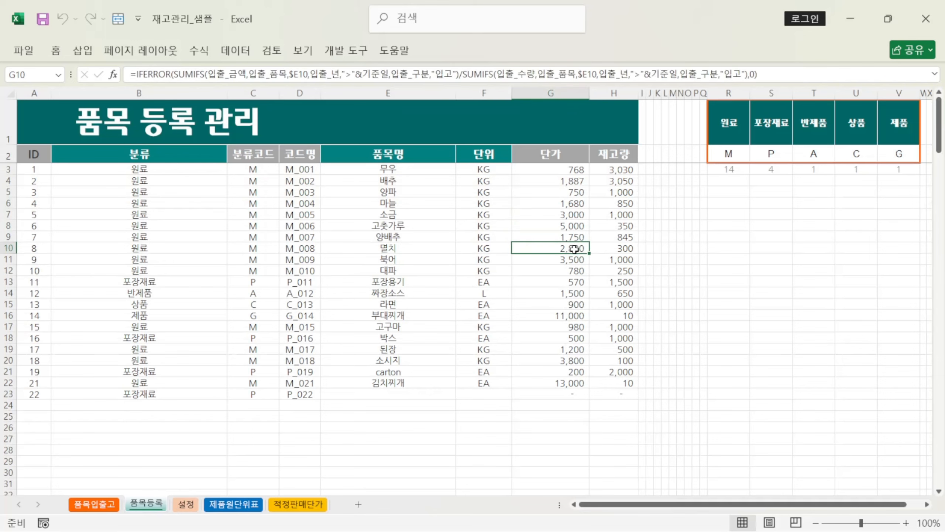
pyautogui.click(238, 504)
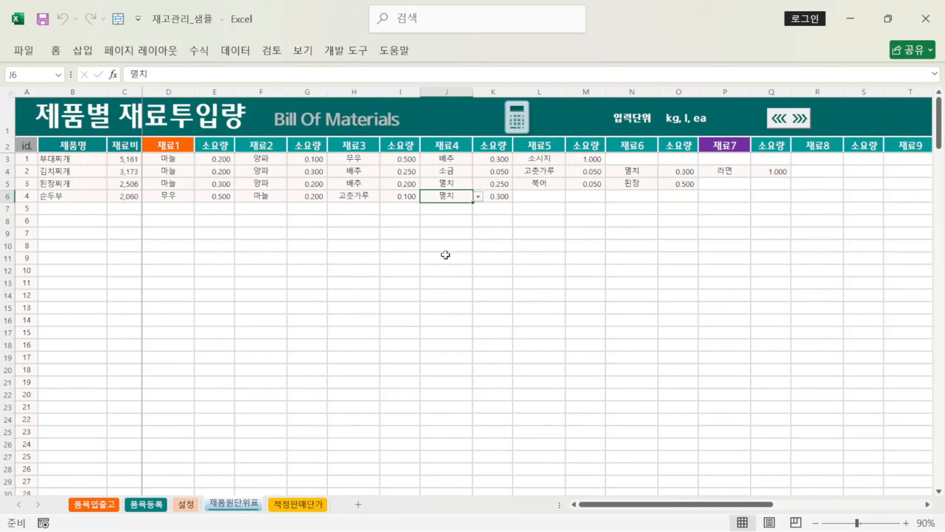
pyautogui.click(507, 196)
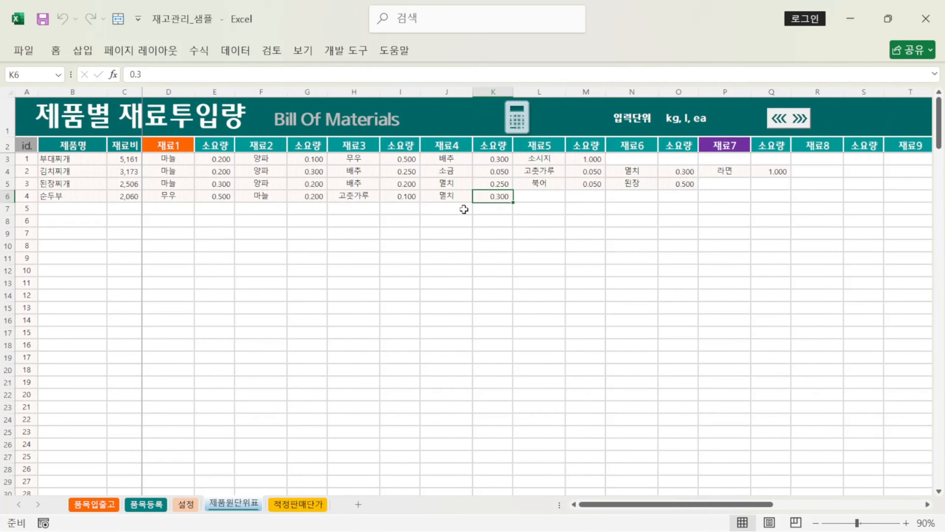
# Step: Check the Do Until loop code once more and select the empty 재료5 cell L6 where the loop stops
pyautogui.hotkey('alt', 'F11')
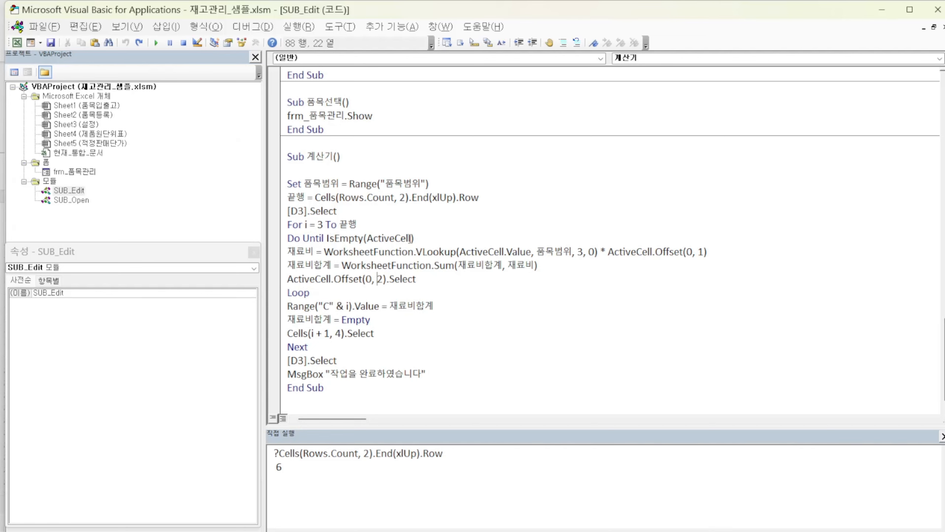
pyautogui.hotkey('alt', 'F11')
pyautogui.click(557, 195)
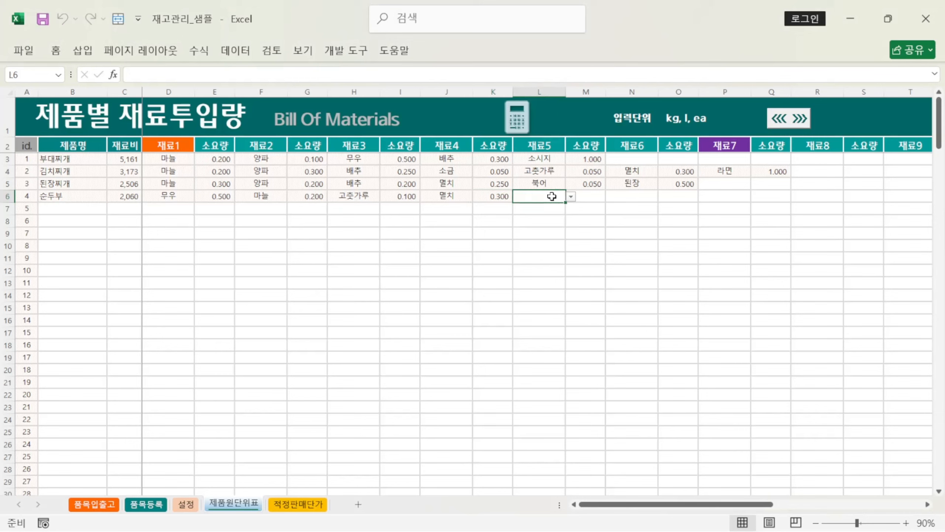
# Step: Examine how Range("C" & i).Value = 재료비합계 writes the total in the VBA code, then return to the 제품원단위표 sheet
pyautogui.hotkey('alt', 'F11')
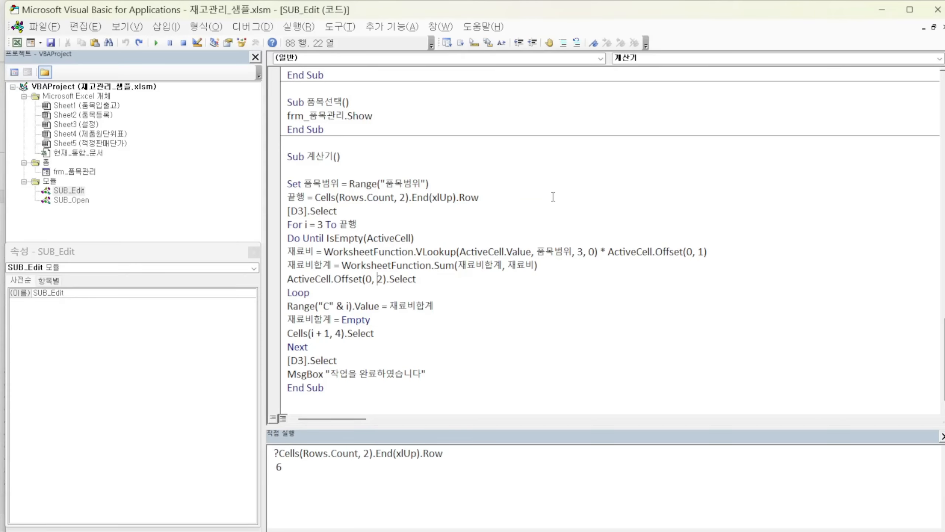
pyautogui.click(306, 306)
pyautogui.click(338, 306)
pyautogui.click(348, 306)
pyautogui.click(368, 306)
pyautogui.hotkey('alt', 'F11')
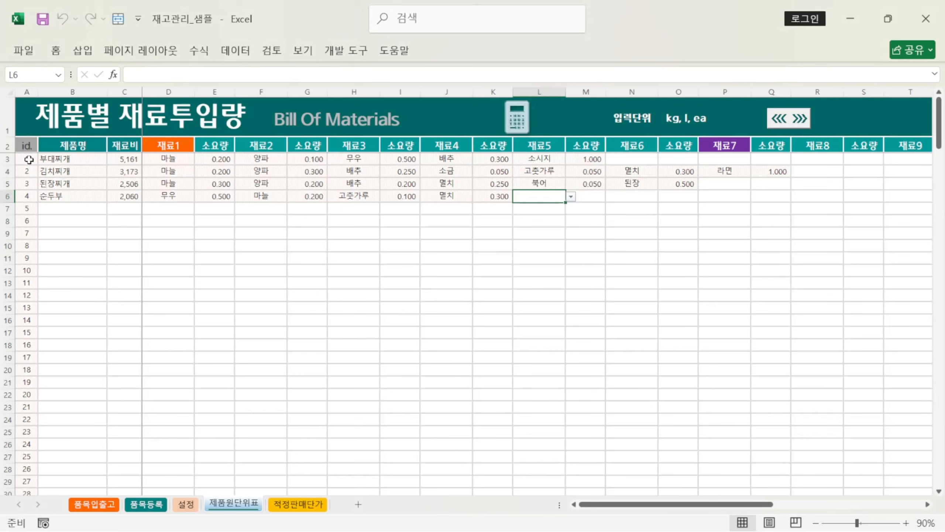
# Step: Pick 부대찌개's 재료비 in C3, then examine the 재료비합계 = Empty line of the 계산기 macro in the VBA code
pyautogui.click(137, 159)
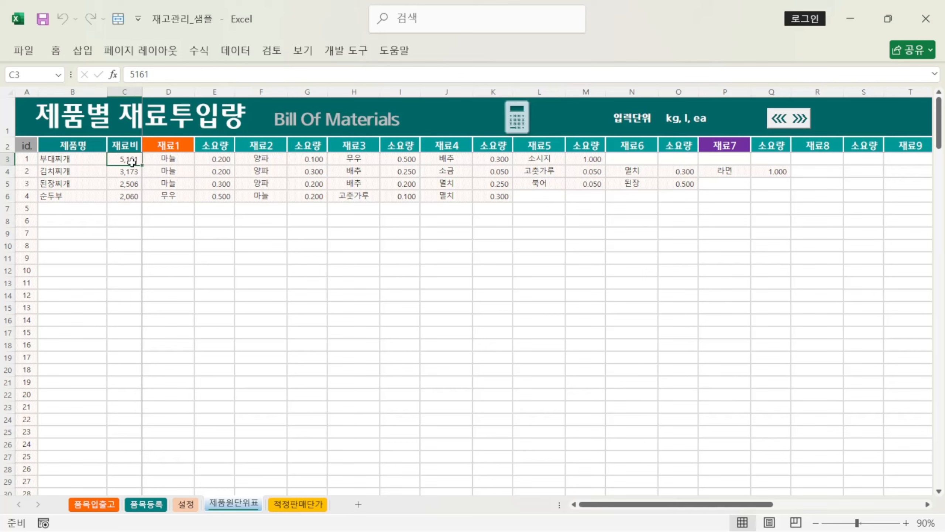
pyautogui.hotkey('alt', 'F11')
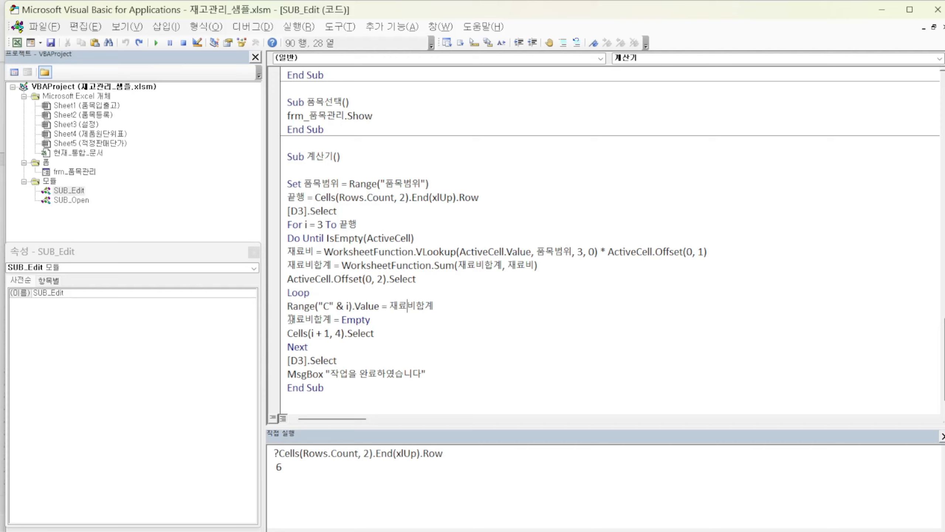
pyautogui.click(360, 319)
pyautogui.hotkey('alt', 'F11')
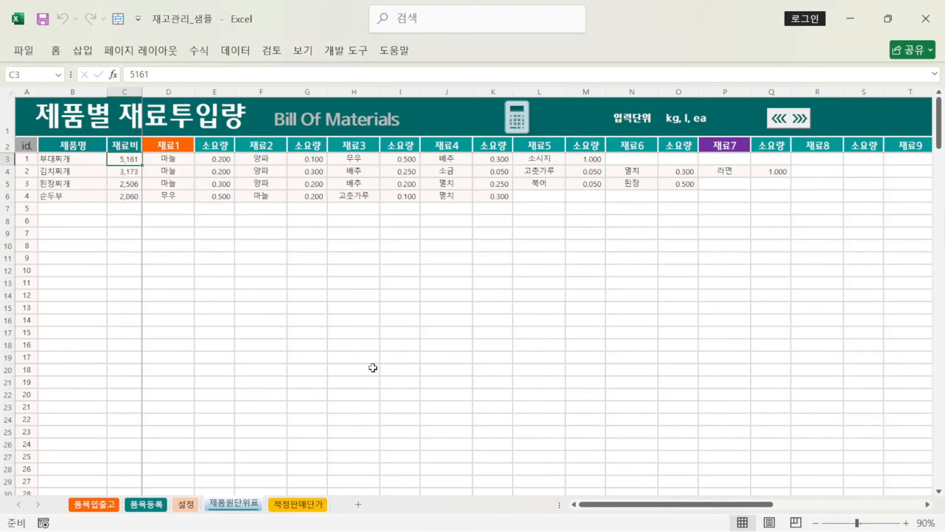
# Step: Point out the 재료비 cells for 순두부 and 부대찌개, then run the 계산기 macro on the 제품원단위표 sheet and dismiss its message
pyautogui.click(75, 192)
pyautogui.click(131, 195)
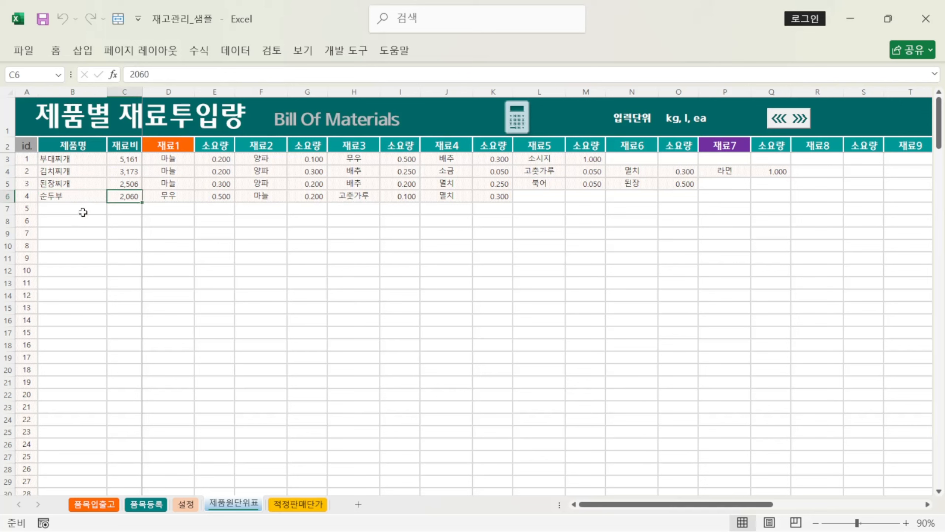
pyautogui.click(70, 161)
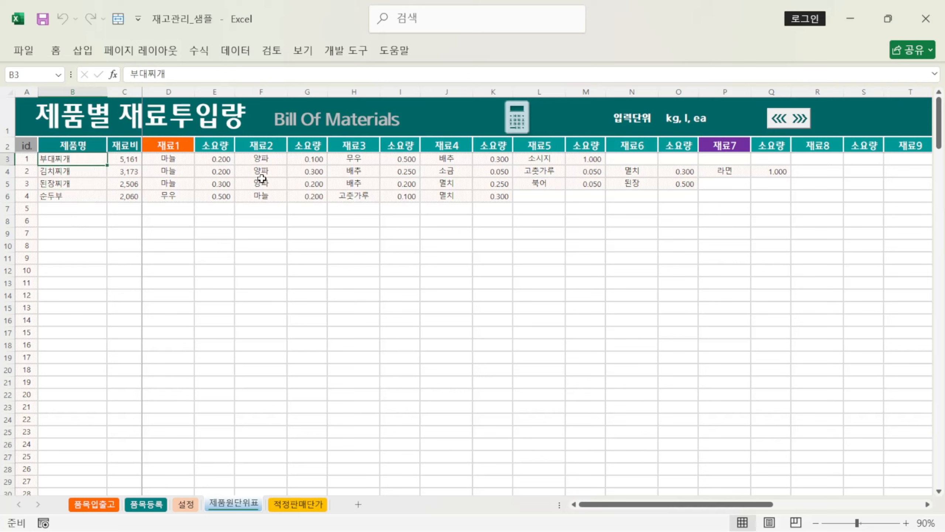
pyautogui.click(519, 121)
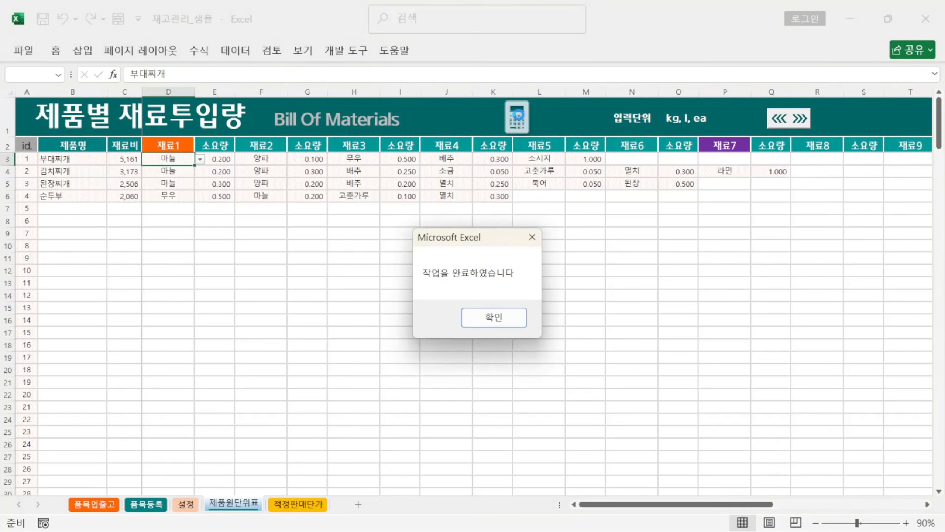
pyautogui.click(492, 323)
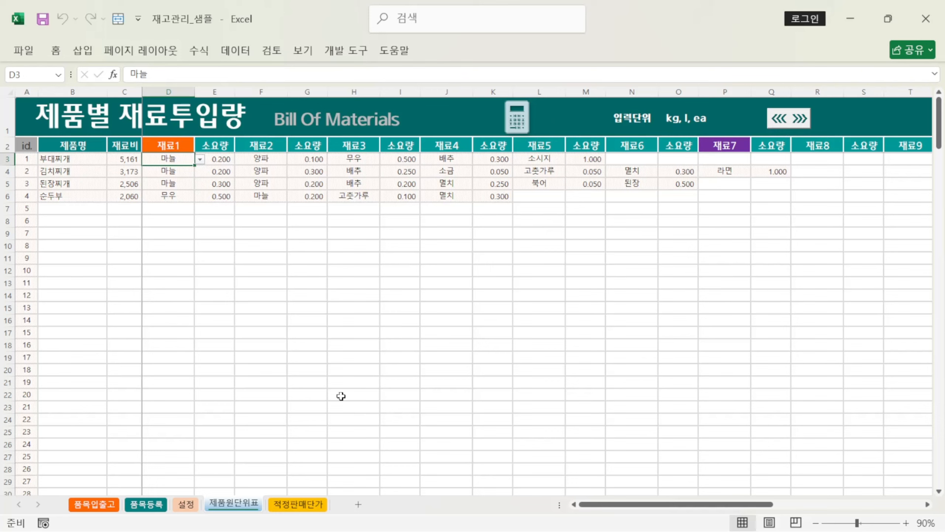
# Step: Check the 단위 column on the 품목등록 sheet, then pick the 소요량 of 된장 in O5 on 제품원단위표
pyautogui.click(150, 503)
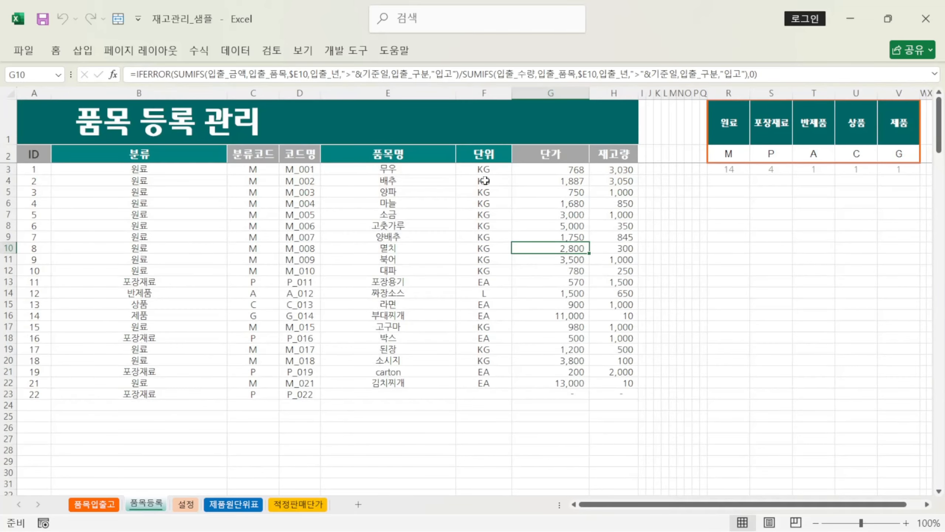
pyautogui.click(234, 504)
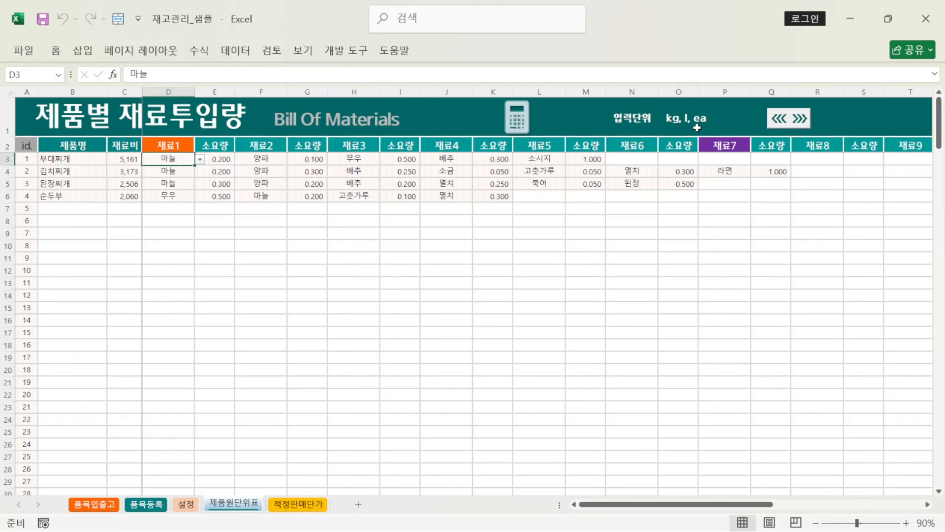
pyautogui.click(688, 184)
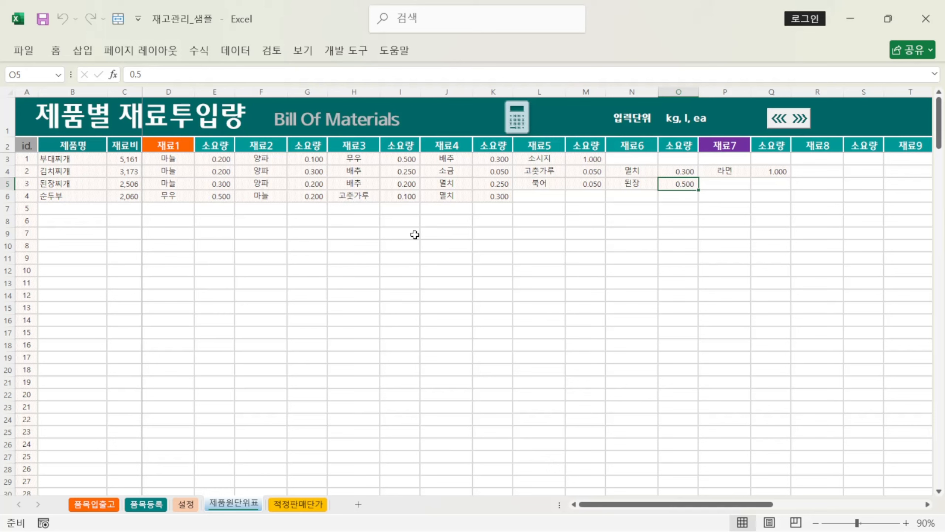
# Step: Review the conditional formatting rules applied to the range B3:M6 and close the rule manager without changes
pyautogui.moveTo(84, 161); pyautogui.dragTo(570, 201)
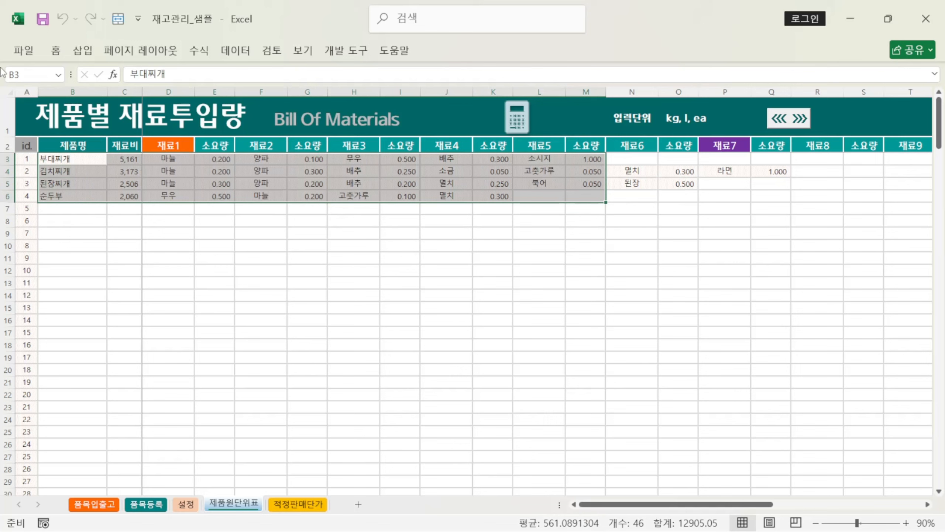
pyautogui.click(55, 50)
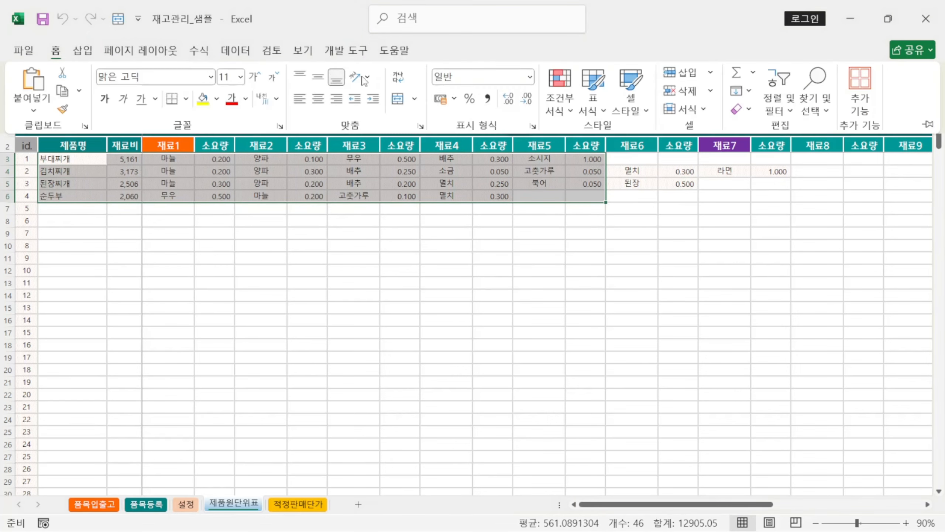
pyautogui.click(559, 91)
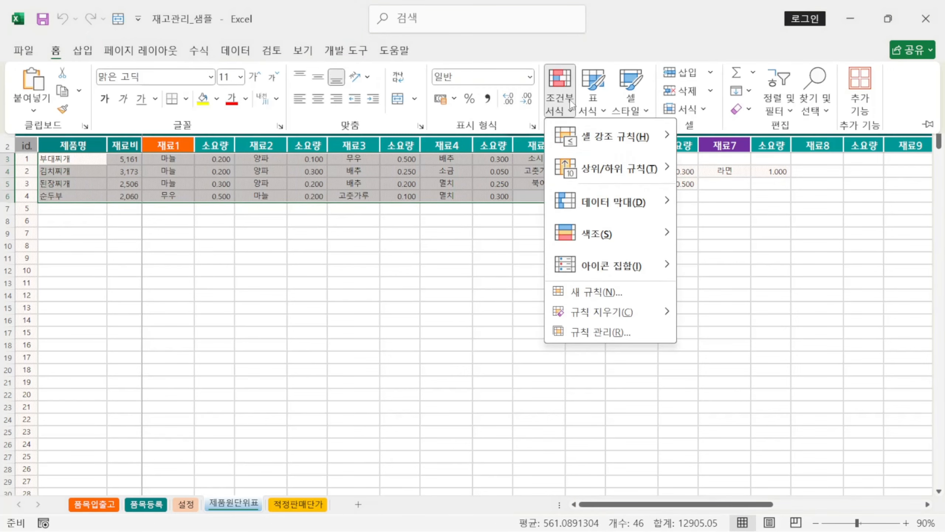
pyautogui.click(600, 332)
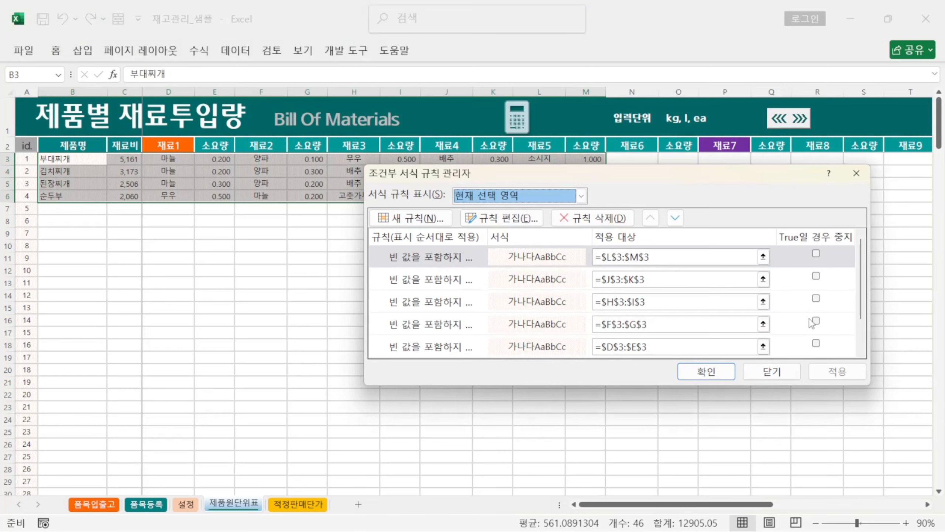
pyautogui.click(856, 174)
pyautogui.click(424, 256)
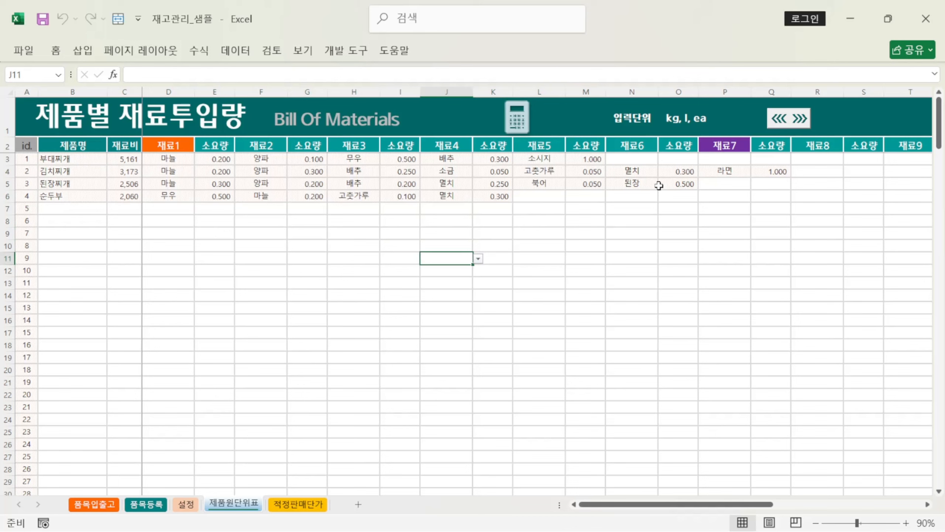
# Step: Turn on design mode and examine the toggle button's TglButton_Click code on Sheet4, then return to the worksheet
pyautogui.click(794, 120)
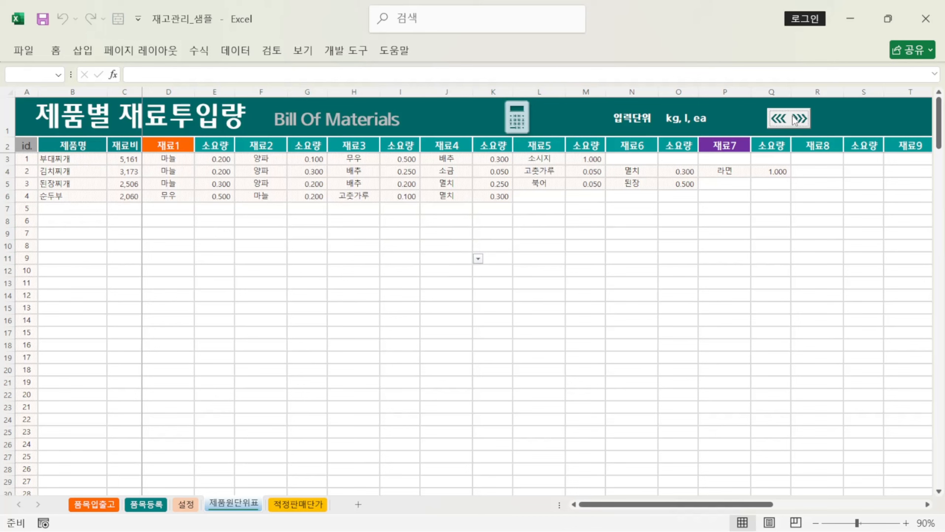
pyautogui.click(348, 51)
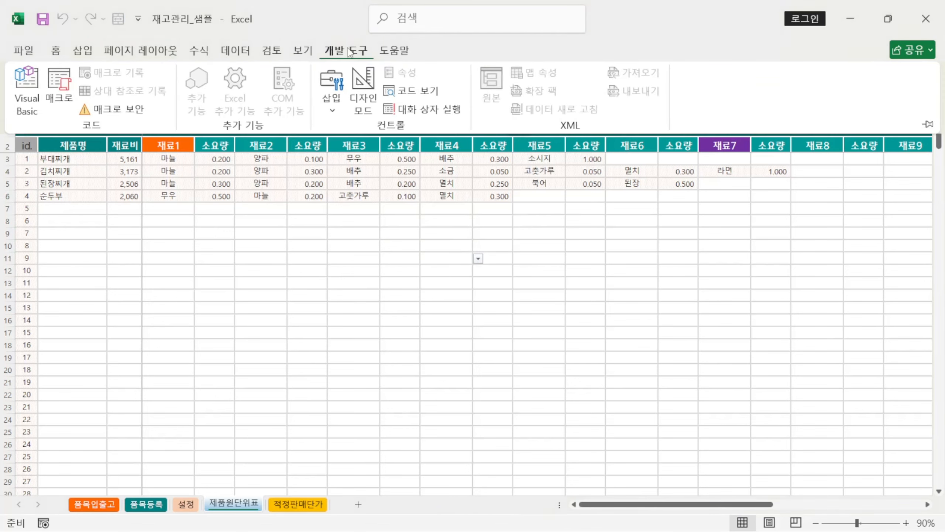
pyautogui.click(363, 89)
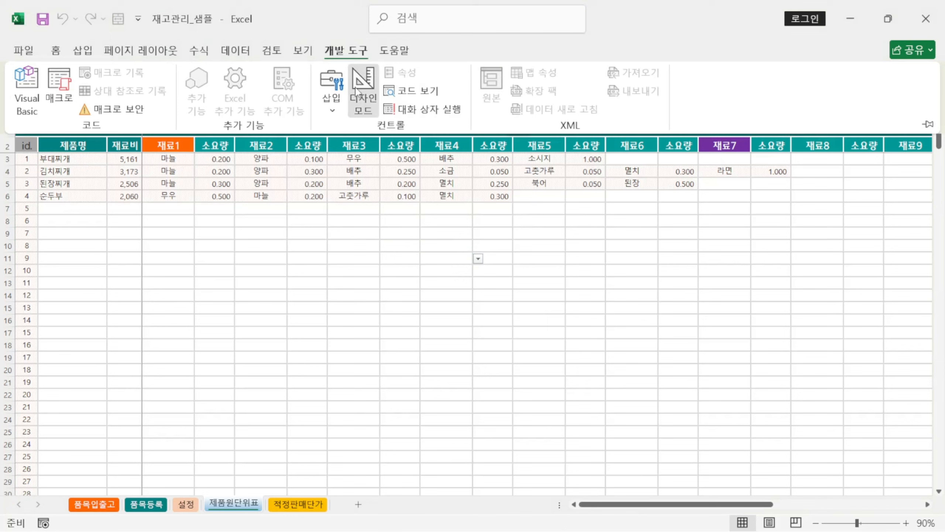
pyautogui.rightClick(793, 121)
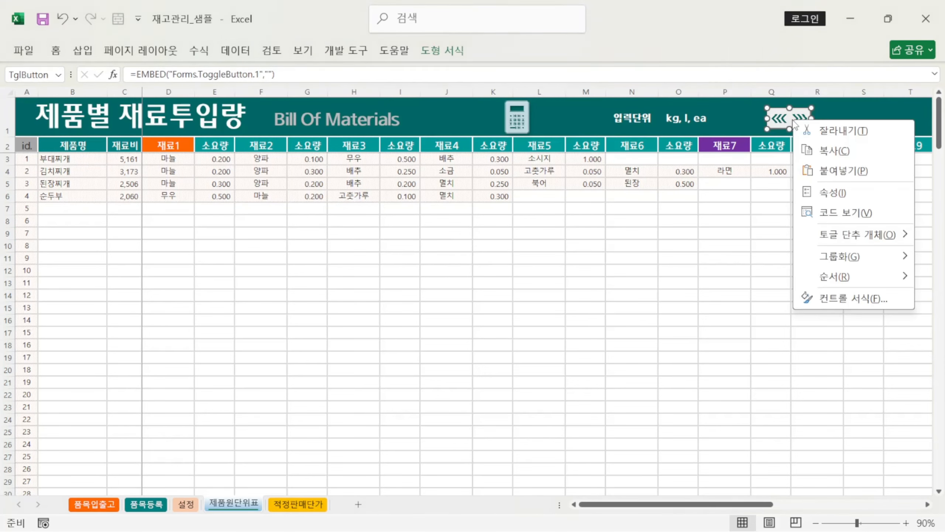
pyautogui.click(844, 214)
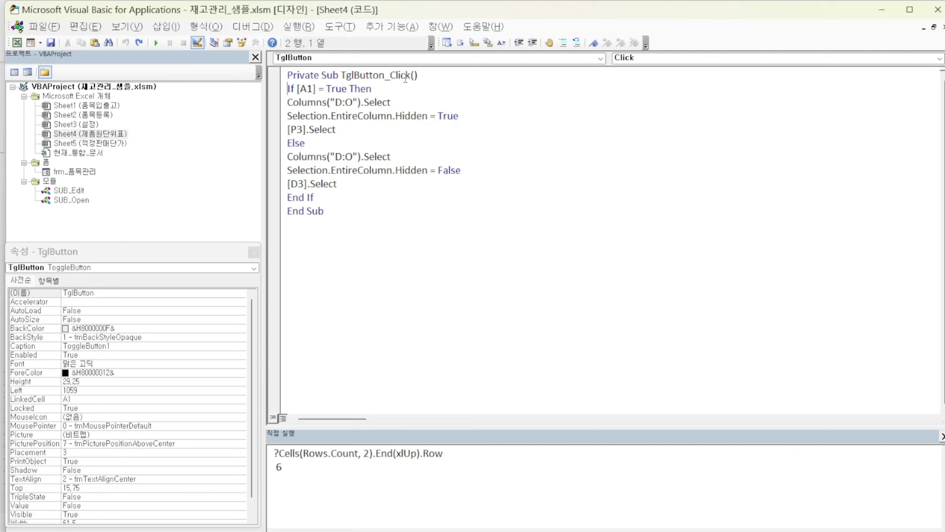
pyautogui.doubleClick(120, 133)
pyautogui.hotkey('alt', 'F11')
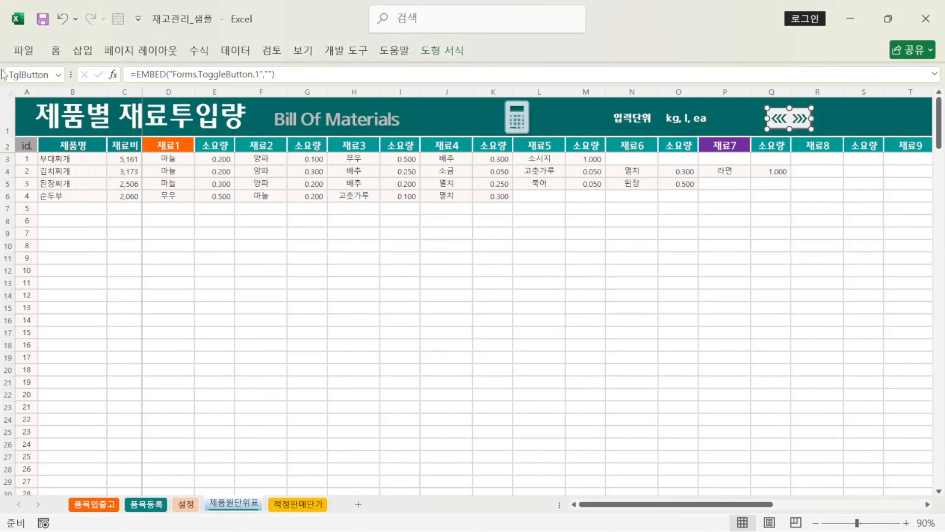
# Step: Inspect the toggle button's linked cell A1, leave it unedited, and turn off design mode
pyautogui.click(26, 117)
pyautogui.click(147, 74)
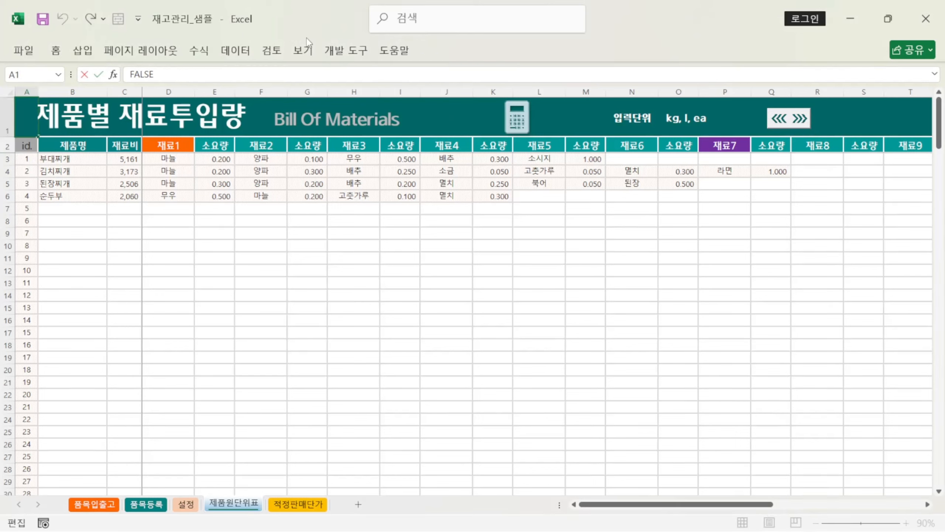
pyautogui.click(358, 55)
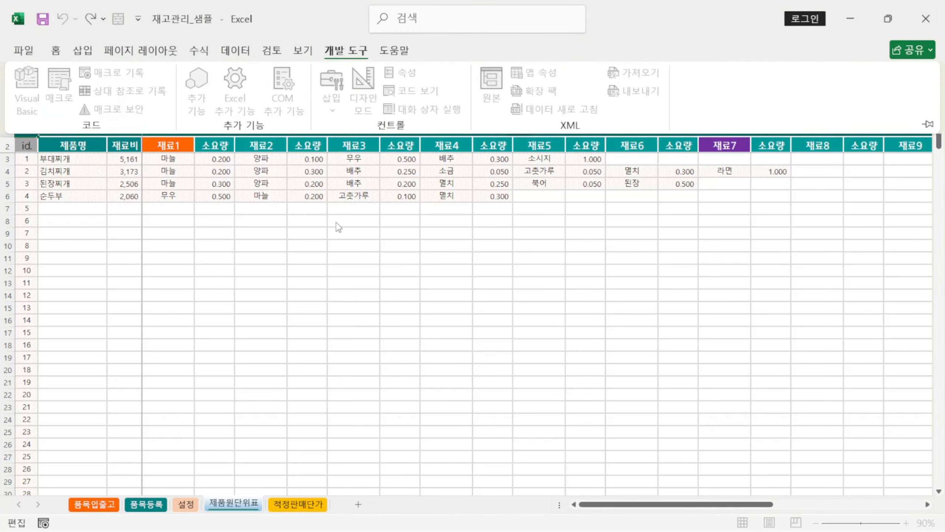
pyautogui.click(202, 271)
pyautogui.click(346, 50)
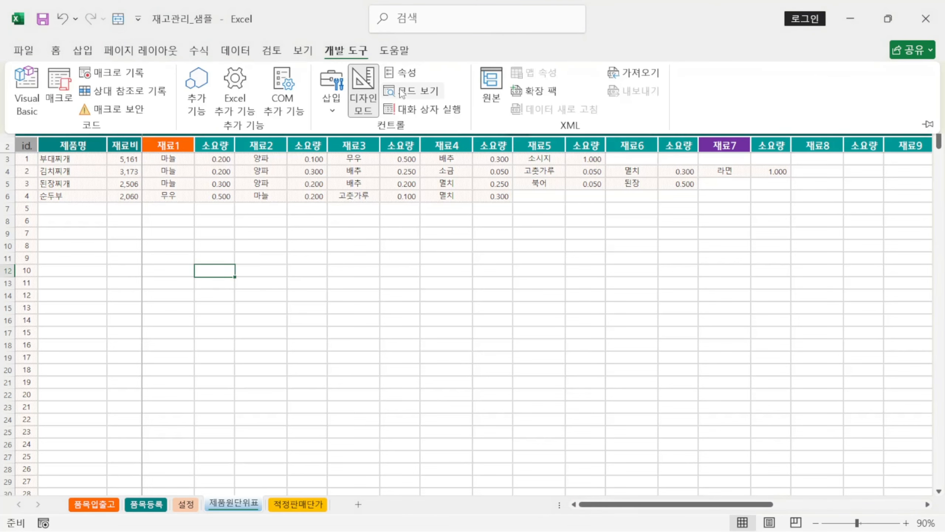
pyautogui.click(458, 256)
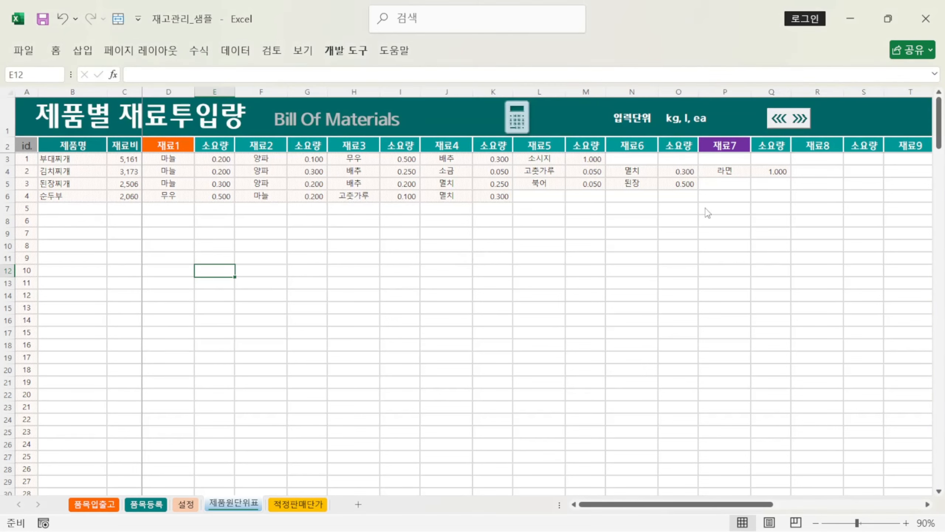
# Step: Test the toggle button by hiding columns D:O, viewing across to 재료15, and showing the columns again
pyautogui.click(794, 122)
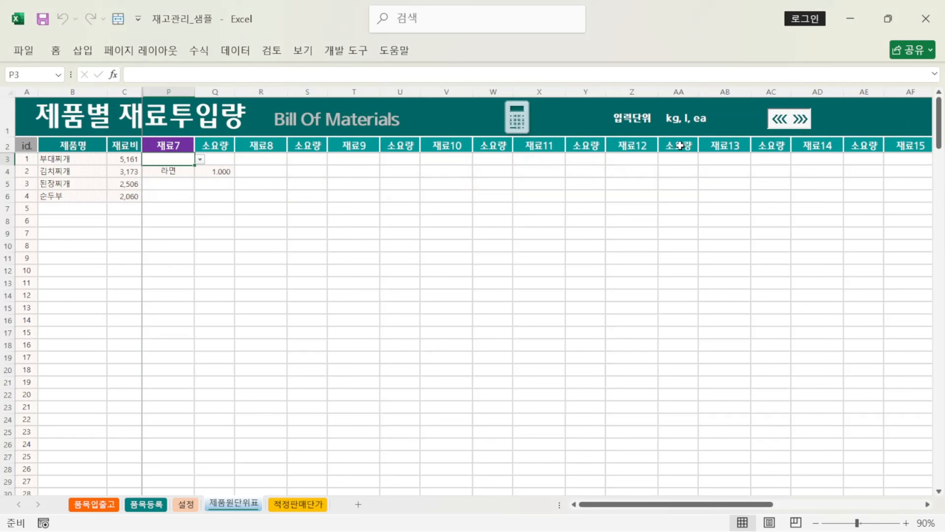
pyautogui.click(794, 123)
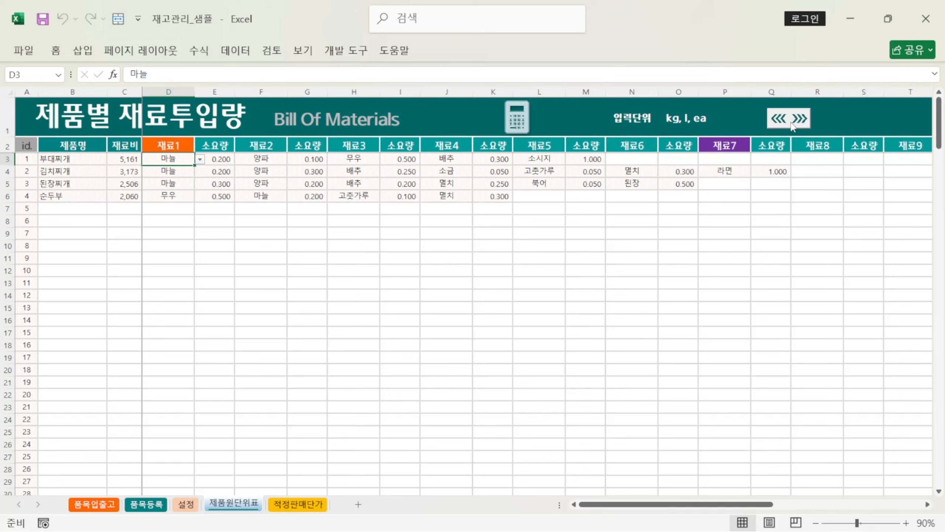
pyautogui.click(794, 123)
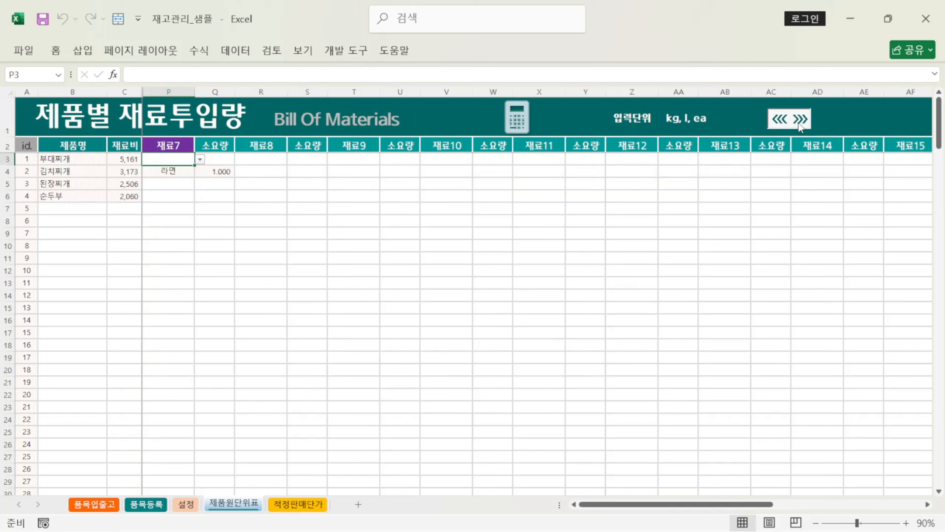
pyautogui.moveTo(759, 504); pyautogui.dragTo(864, 508)
pyautogui.click(864, 154)
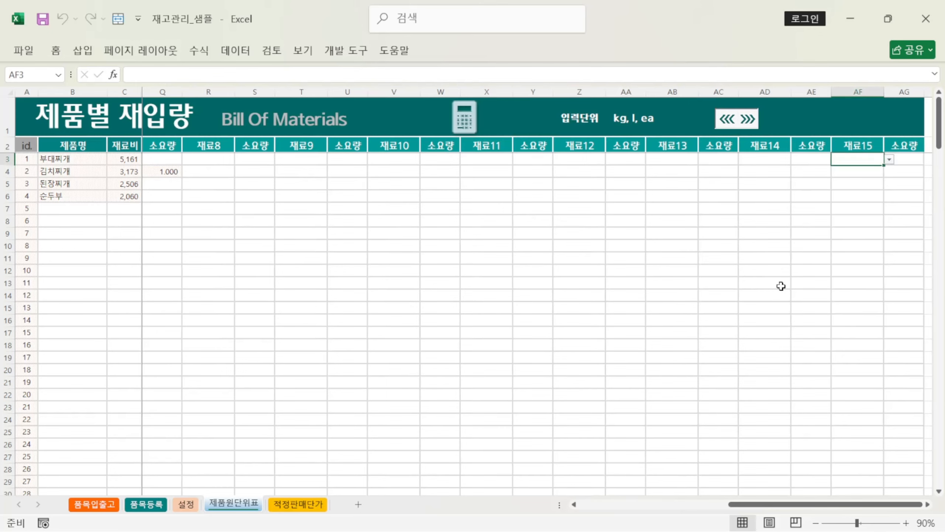
pyautogui.click(727, 119)
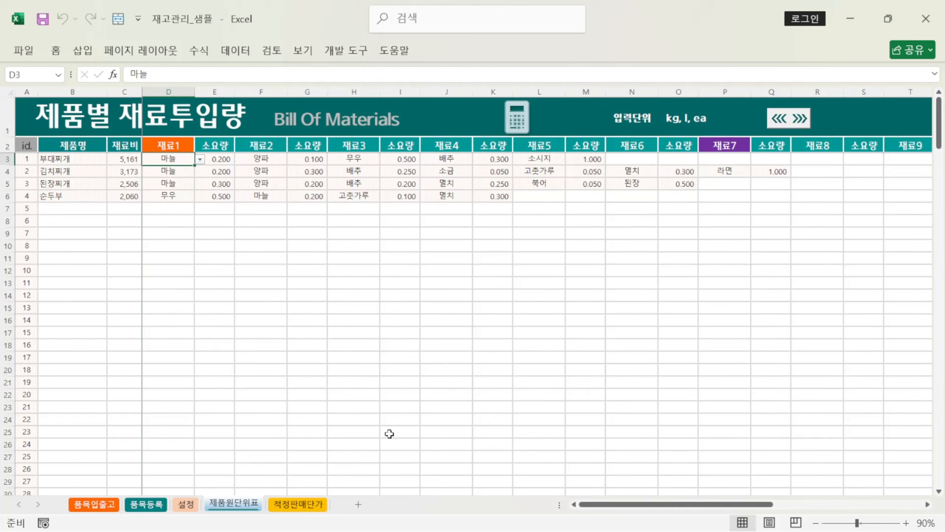
# Step: Compare 부대찌개's 재료비 in C3 with the 적정판매단가 sheet and select its 품목명 cells K3:K12
pyautogui.click(297, 504)
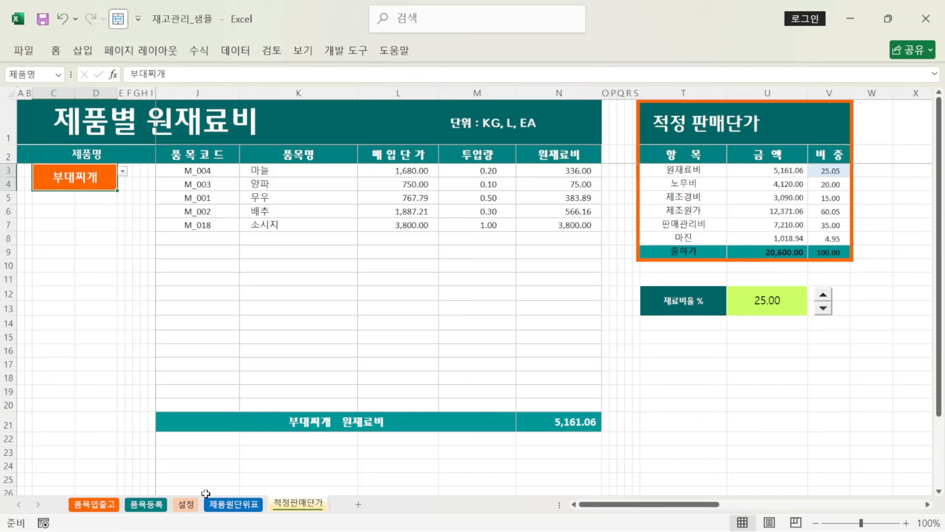
pyautogui.click(243, 506)
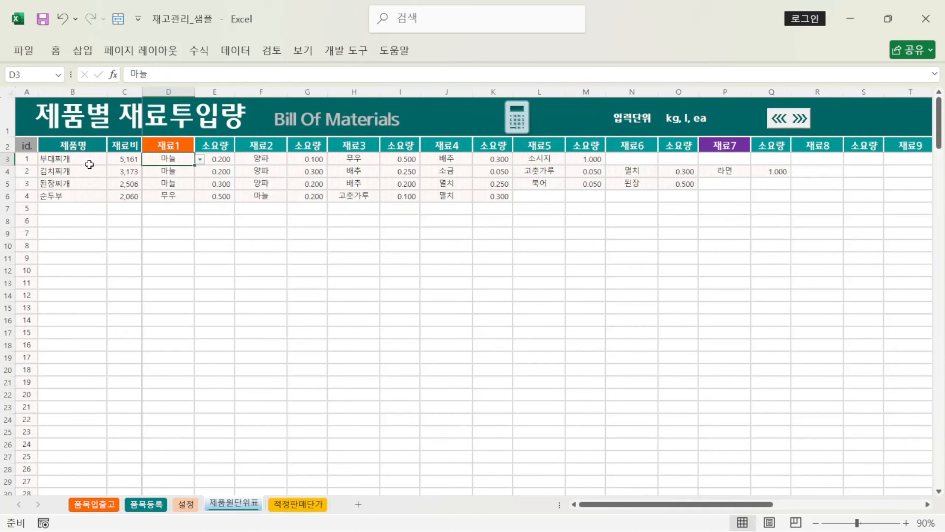
pyautogui.click(126, 160)
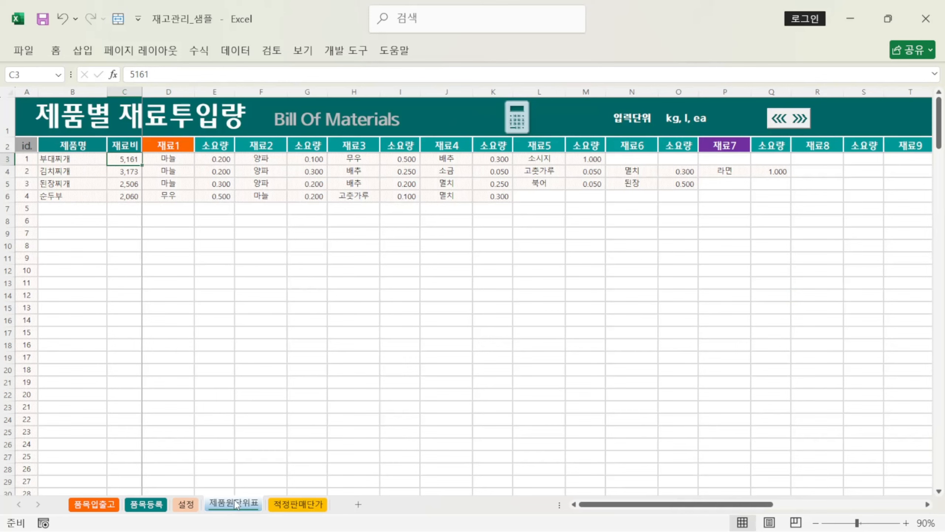
pyautogui.click(294, 504)
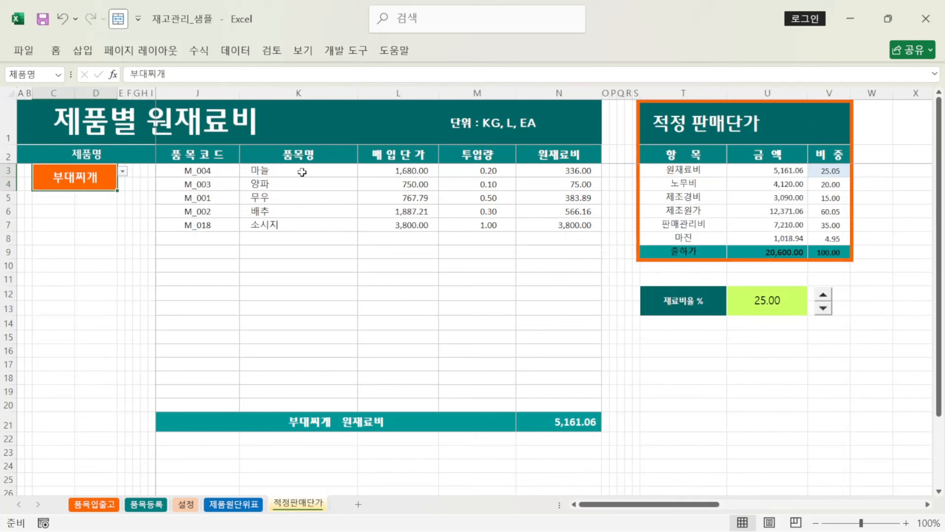
pyautogui.moveTo(302, 172); pyautogui.dragTo(305, 296)
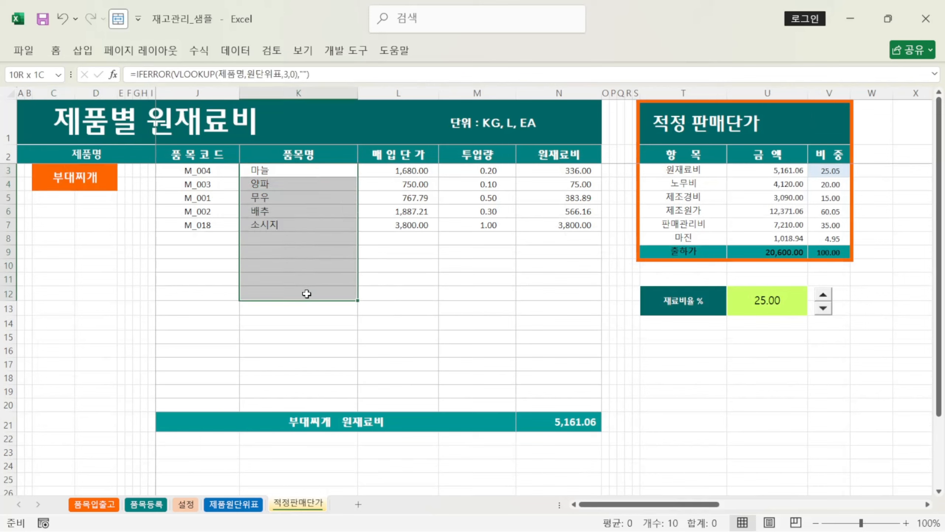
# Step: Inspect the 원재료비 total formula in N21 and view the product choices offered in the 제품명 cell
pyautogui.click(578, 424)
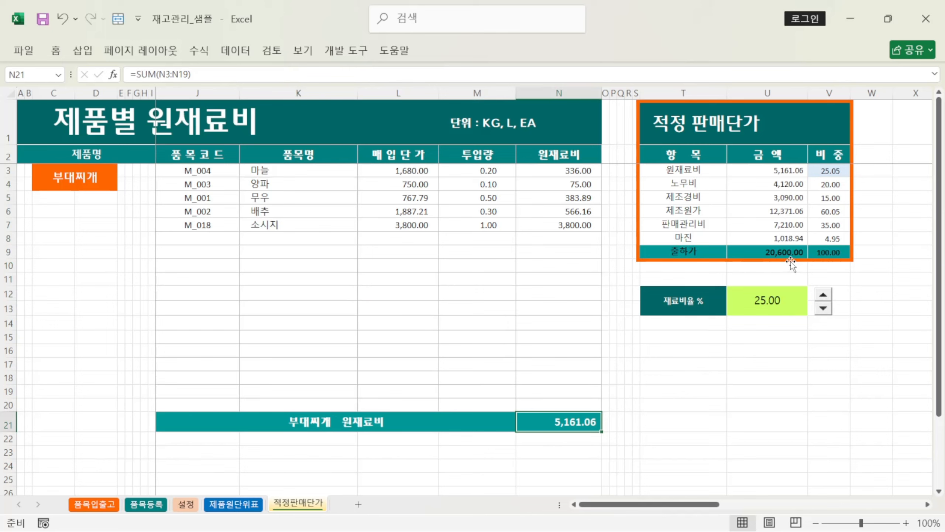
pyautogui.click(93, 181)
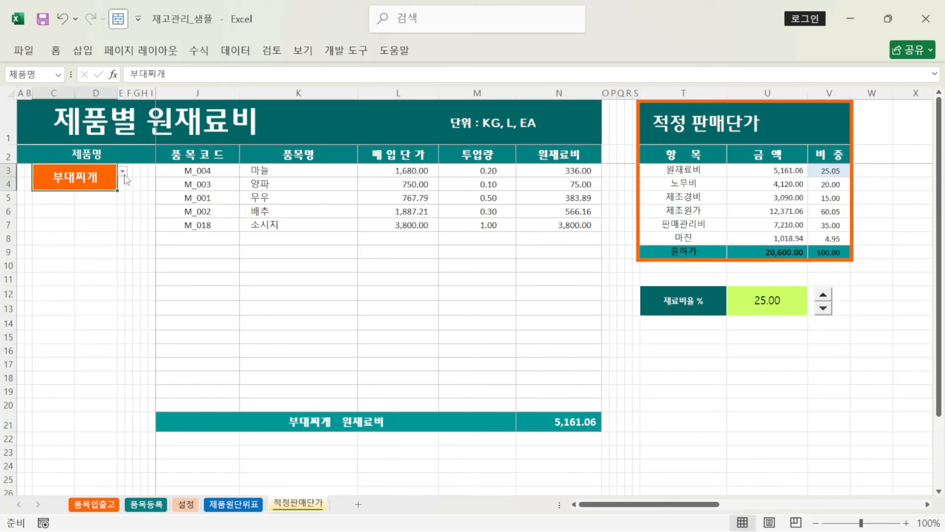
pyautogui.click(123, 172)
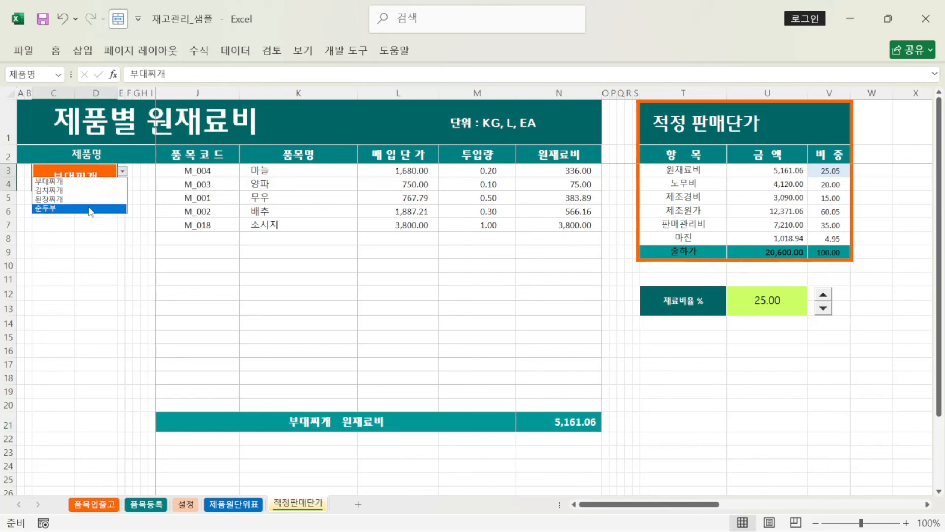
pyautogui.click(121, 173)
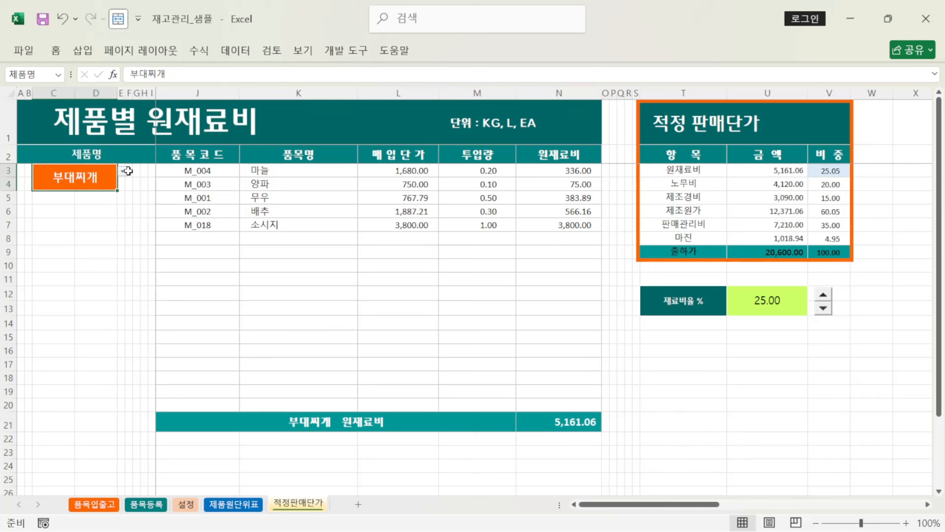
# Step: Examine the 제품명 cell's data validation source =제품목록 and its referenced range, keeping the settings as they are
pyautogui.click(235, 50)
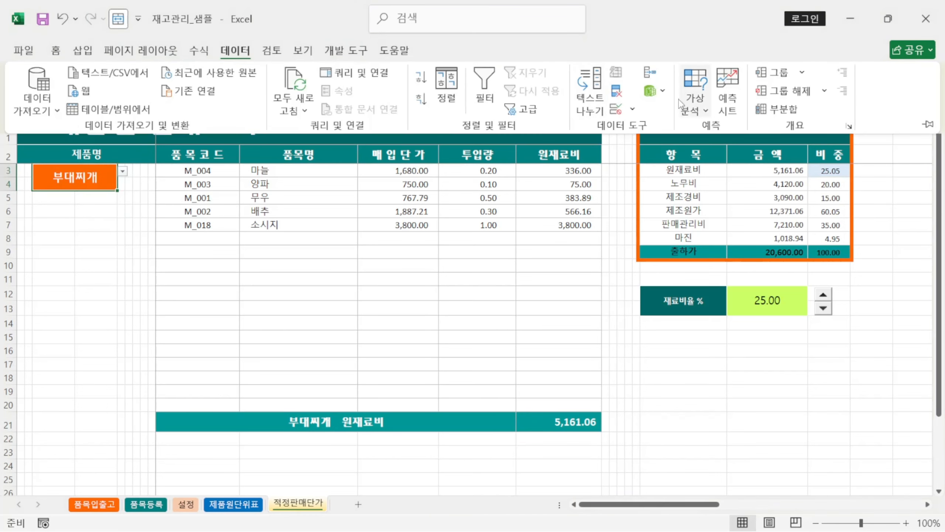
pyautogui.click(618, 109)
pyautogui.click(419, 306)
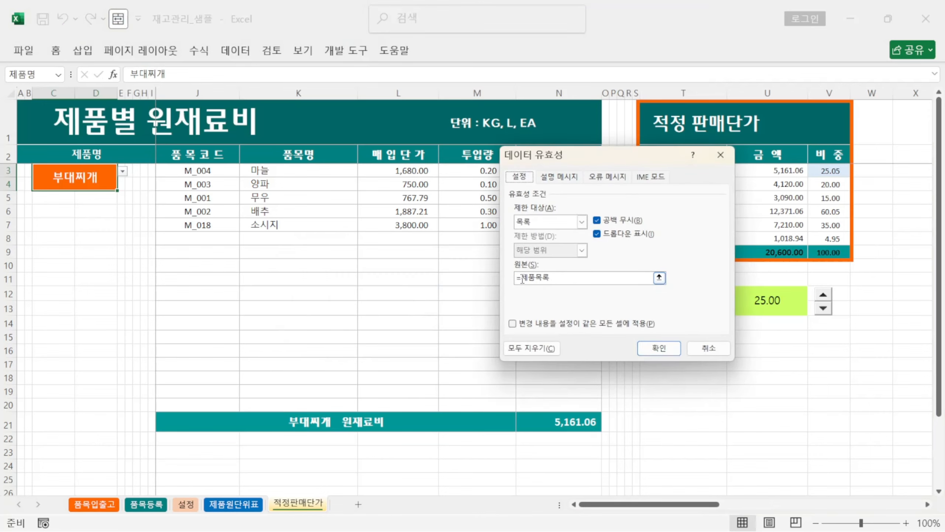
pyautogui.click(659, 278)
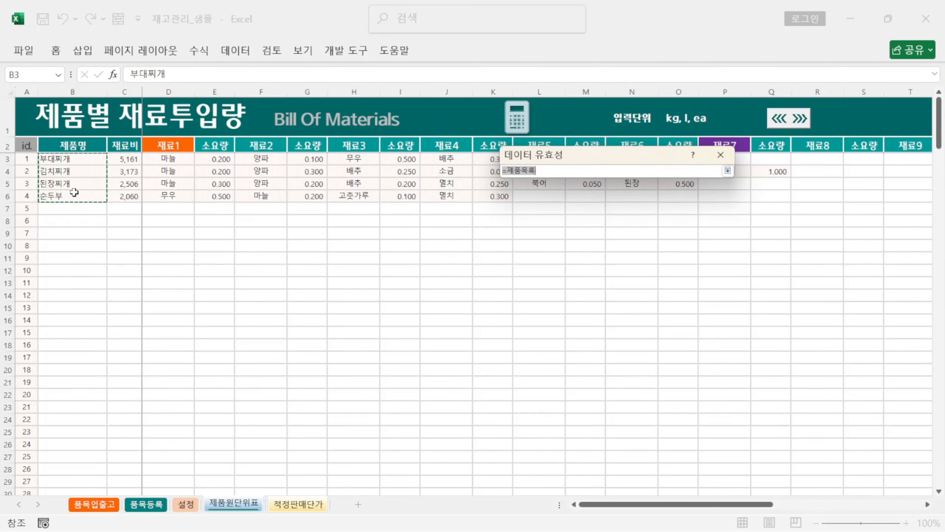
pyautogui.click(727, 170)
pyautogui.click(657, 348)
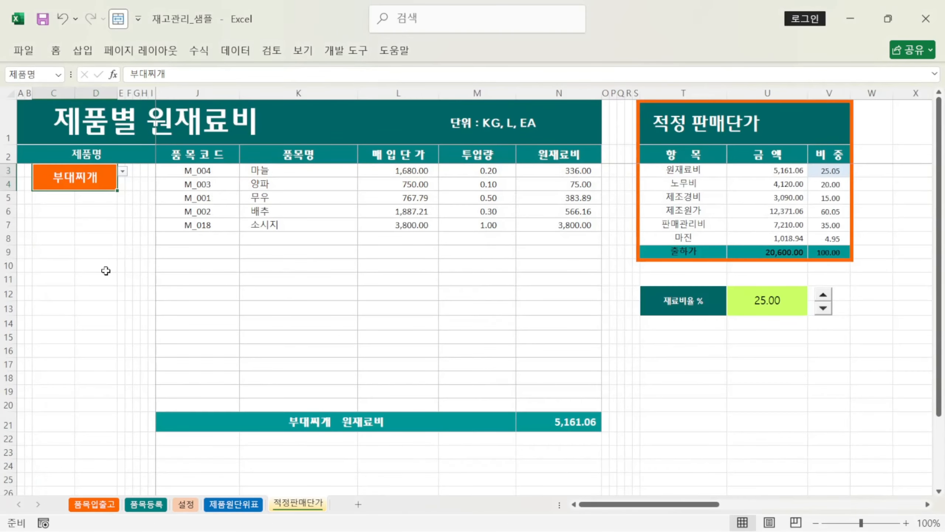
# Step: Switch the 제품명 cell through 김치찌개 and 된장찌개, ending on 순두부
pyautogui.click(124, 172)
pyautogui.click(109, 189)
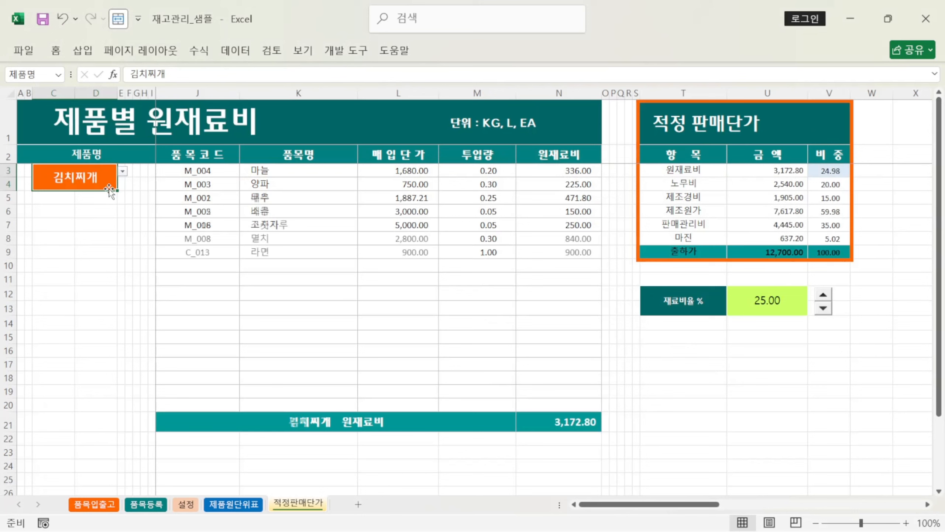
pyautogui.click(123, 171)
pyautogui.click(111, 199)
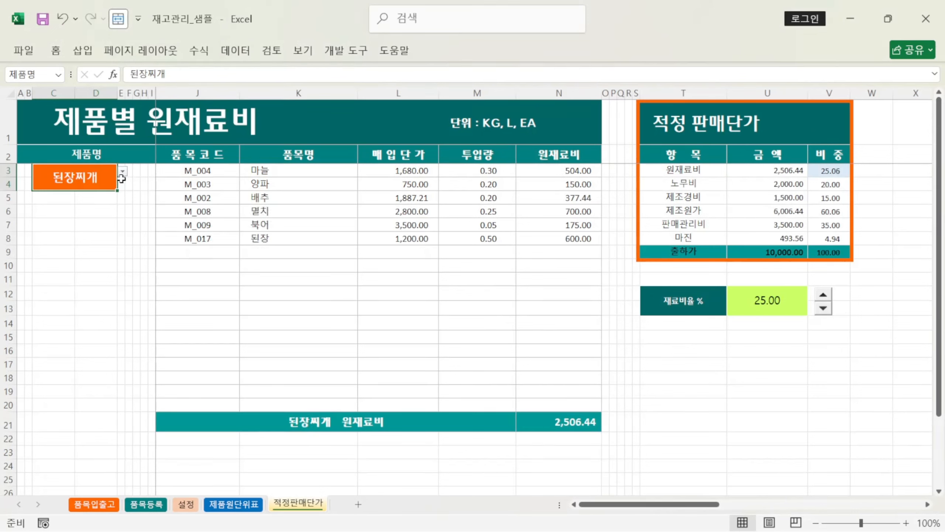
pyautogui.click(122, 171)
pyautogui.click(114, 211)
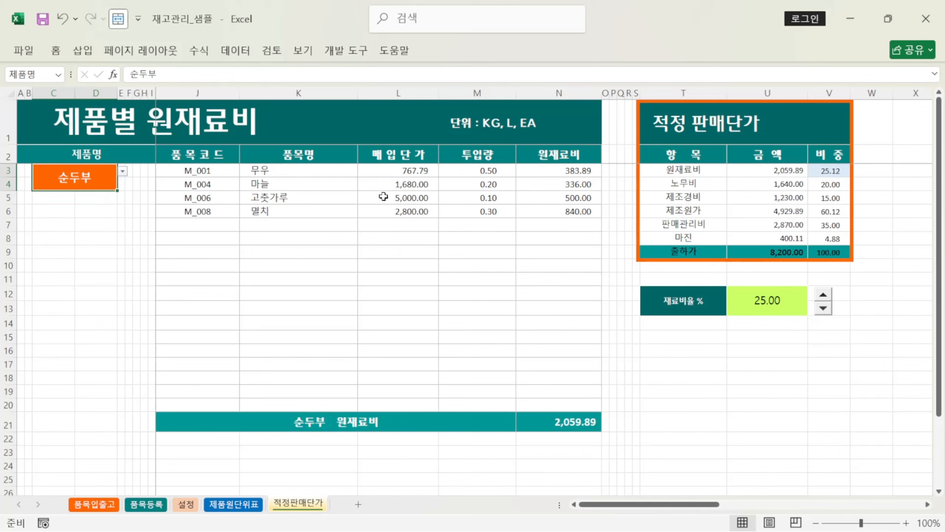
# Step: Inspect the 매입단가 and 투입량 formulas in row 3 and the 원재료비 formulas in N3:N6
pyautogui.click(431, 171)
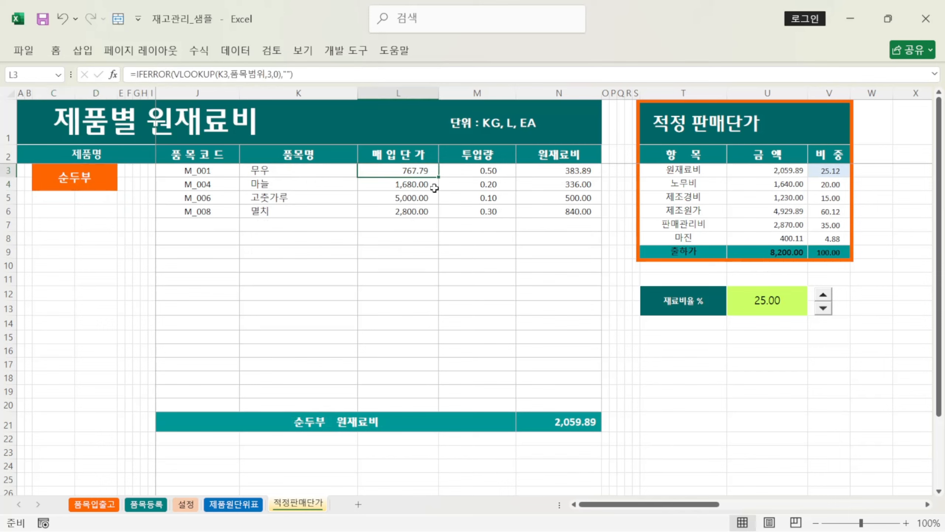
pyautogui.click(499, 171)
pyautogui.click(574, 173)
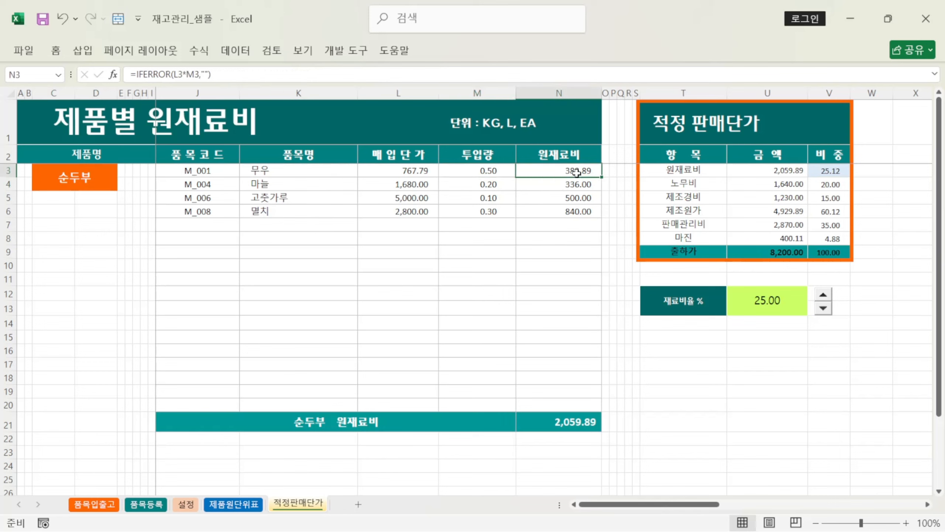
pyautogui.click(585, 184)
pyautogui.click(589, 198)
pyautogui.click(591, 213)
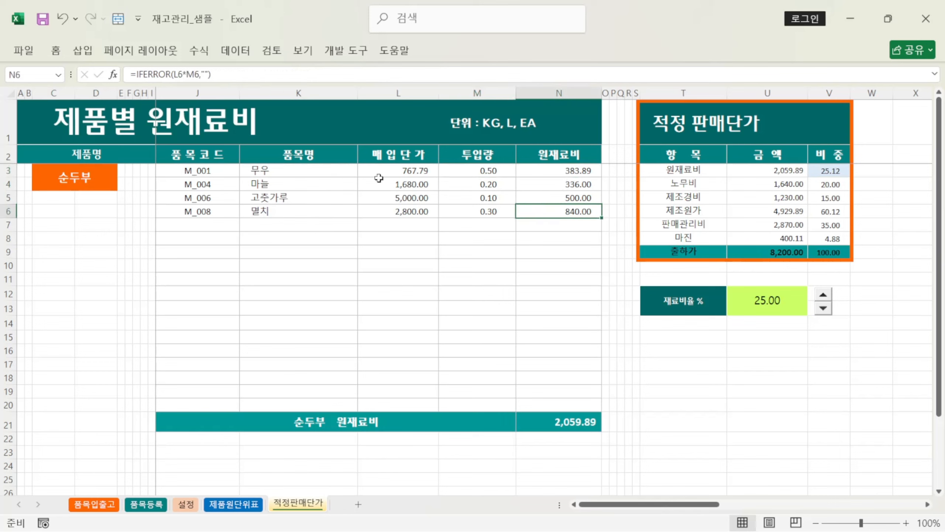
# Step: Review the row 3 formulas from 품목코드 in J3 across to N3, along with the total in N21
pyautogui.click(217, 172)
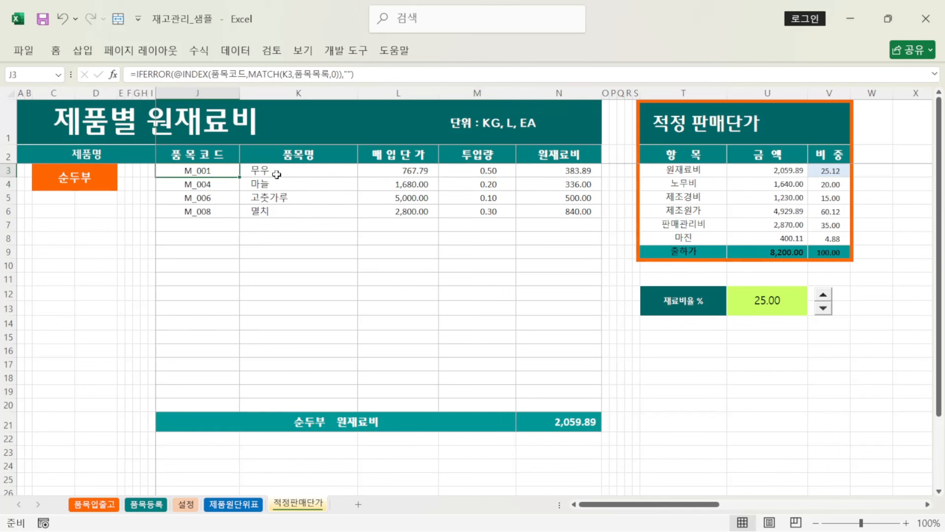
pyautogui.click(317, 172)
pyautogui.click(419, 175)
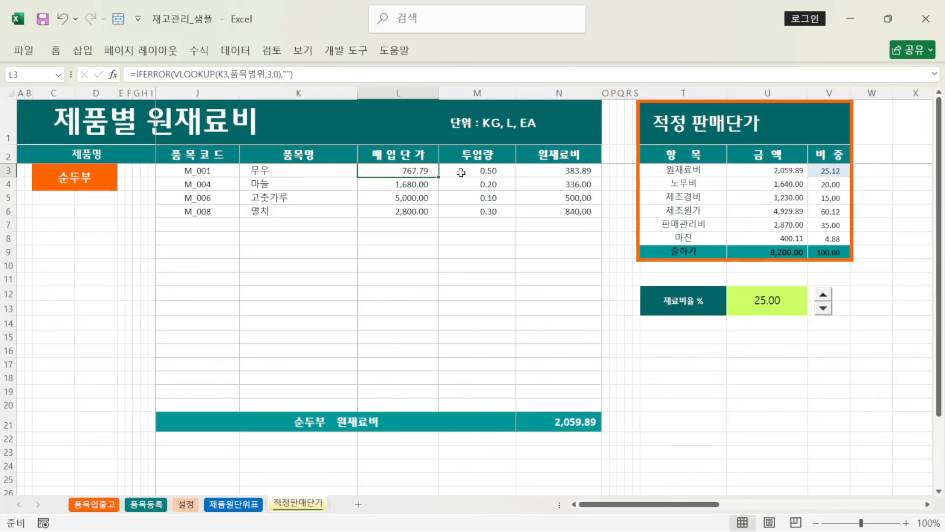
pyautogui.click(461, 173)
pyautogui.click(565, 173)
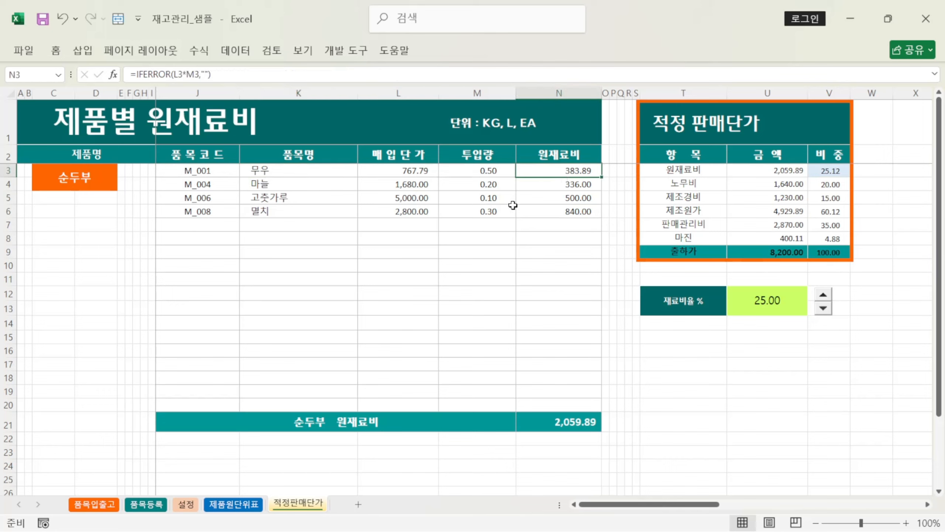
pyautogui.click(526, 420)
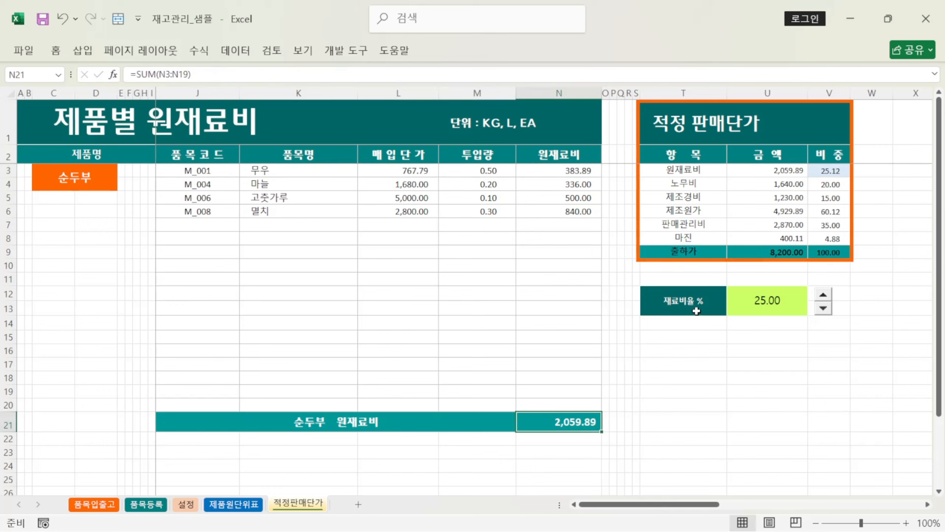
# Step: Examine the 적정 판매단가 table's 원재료비 amount, the 출하가 formula in U9 and the 비중 formulas in V3:V7
pyautogui.click(791, 171)
pyautogui.click(829, 173)
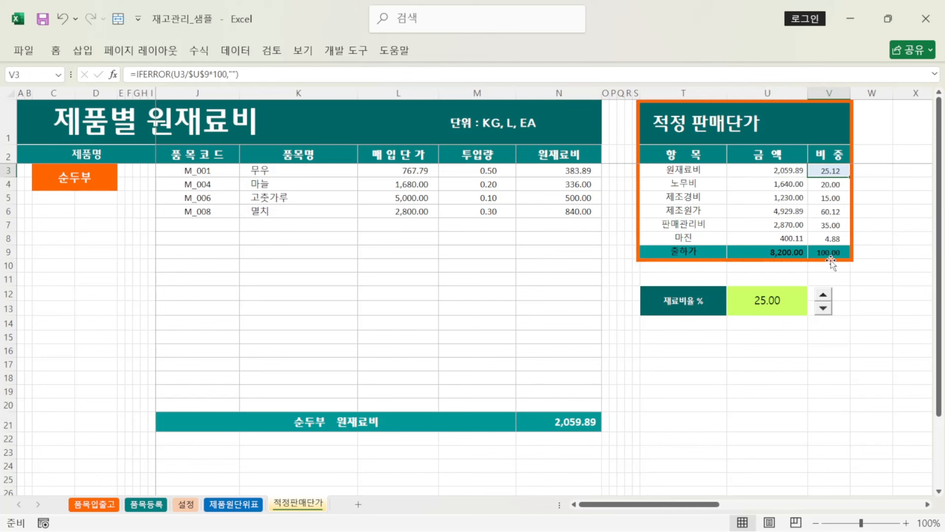
pyautogui.click(791, 252)
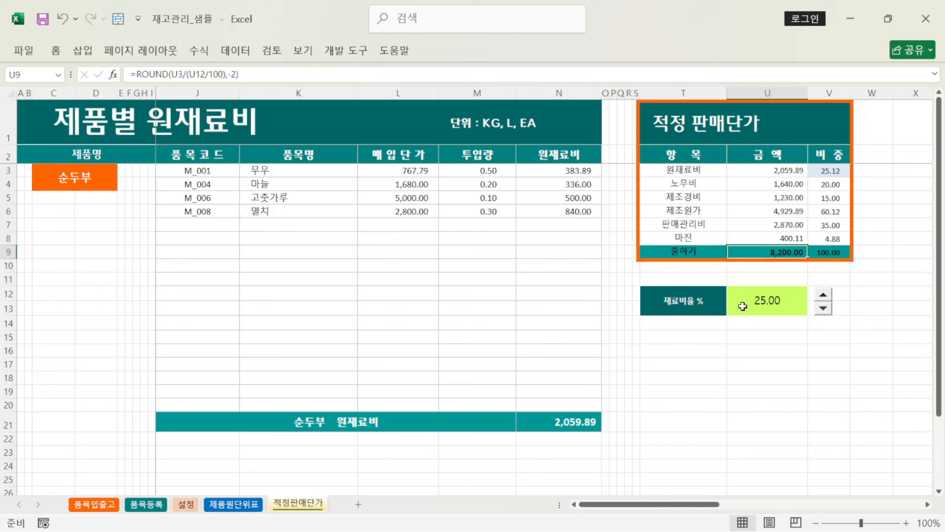
pyautogui.click(839, 185)
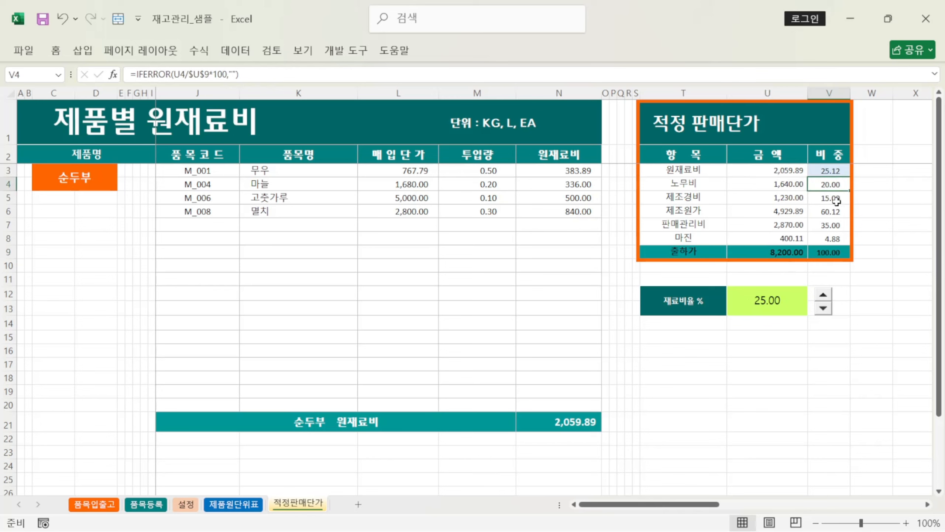
pyautogui.click(836, 201)
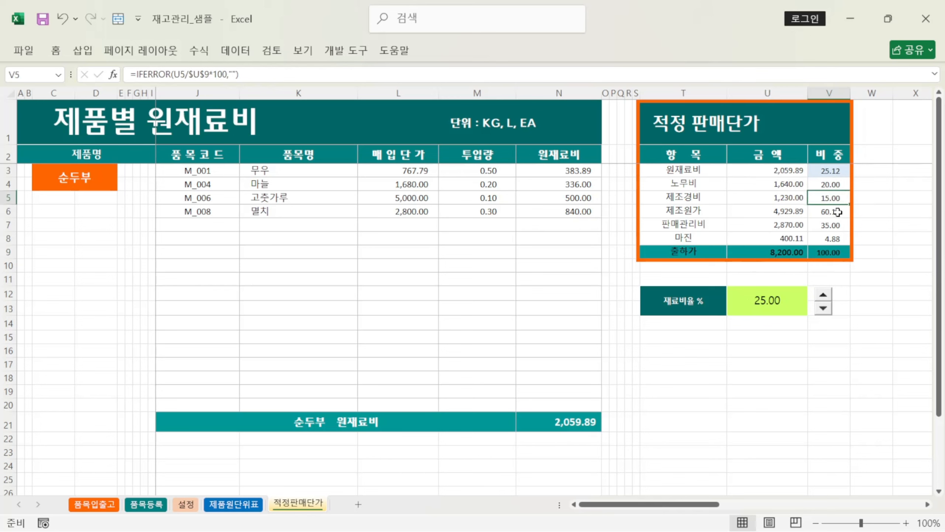
pyautogui.click(837, 212)
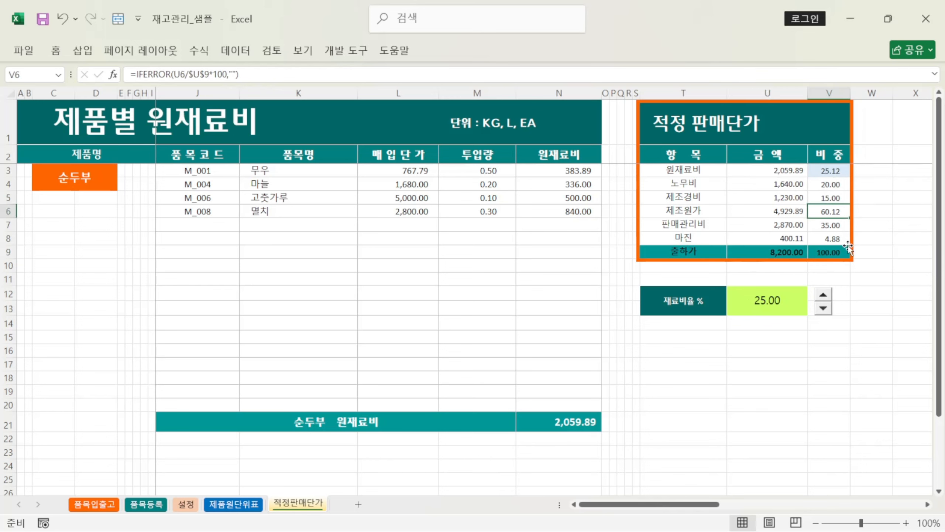
pyautogui.click(825, 222)
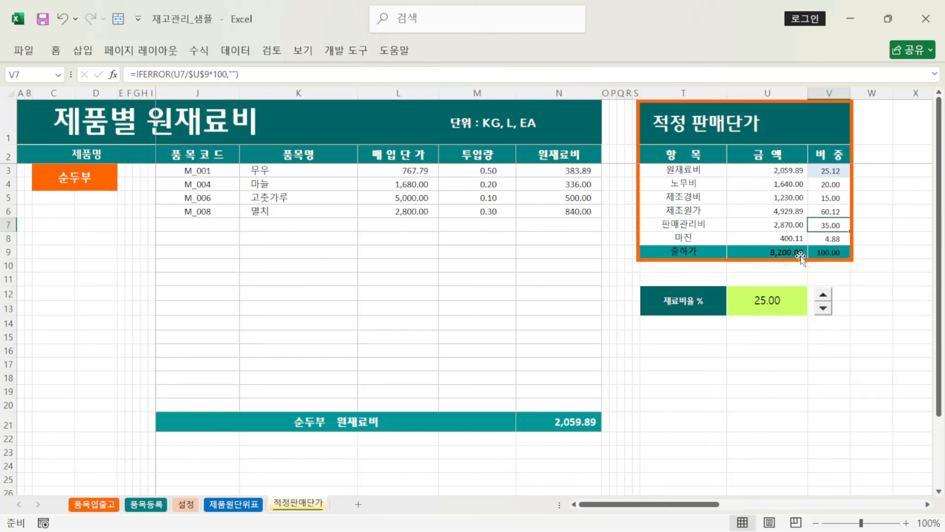
# Step: Lower the 재료비율 % to 20 and check the 마진 share in V8 and the 출하가 in U9
pyautogui.click(823, 308)
pyautogui.click(823, 308)
pyautogui.click(824, 309)
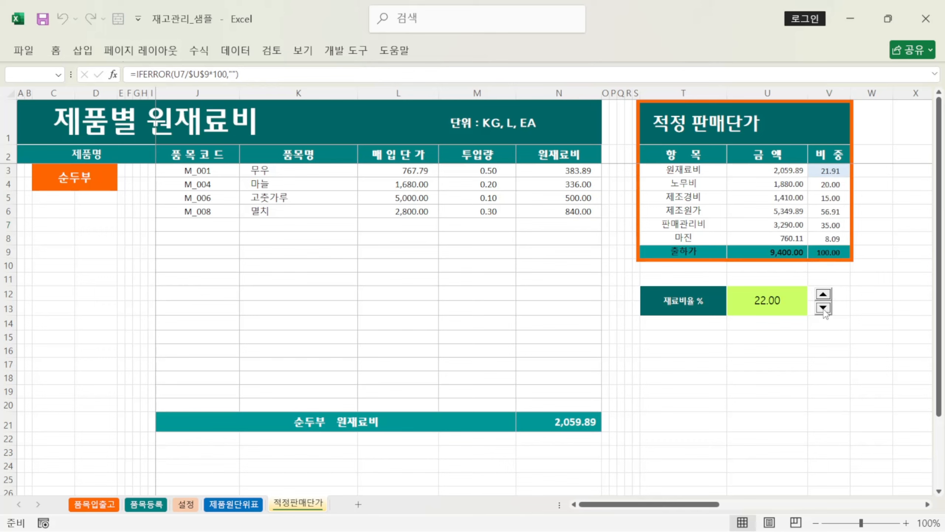
pyautogui.click(823, 309)
pyautogui.click(824, 309)
pyautogui.click(832, 240)
pyautogui.click(799, 253)
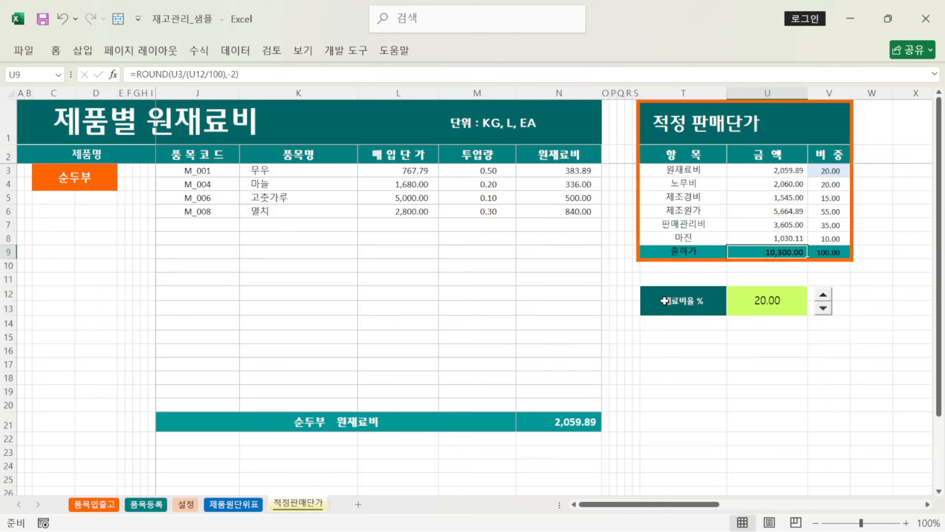
# Step: Raise the 재료비율 % in U12 back up to 25
pyautogui.click(777, 301)
pyautogui.click(823, 295)
pyautogui.click(823, 295)
pyautogui.click(823, 294)
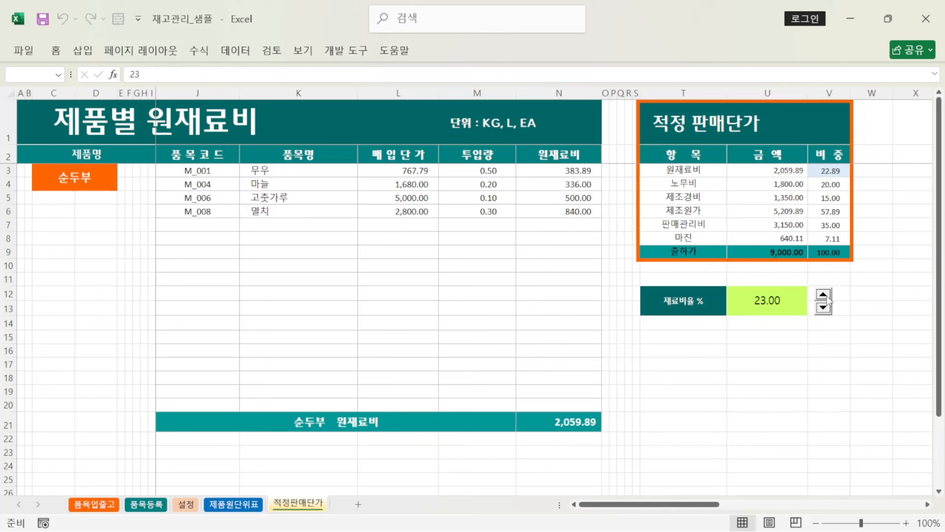
pyautogui.click(827, 297)
pyautogui.click(826, 297)
pyautogui.scroll(-2, 421, 319)
pyautogui.scroll(2, 421, 319)
# Step: View 품목입출고, 품목등록, 설정 and 제품원단위표, then return to 적정판매단가 and inspect N21 and the 출하가 in U9
pyautogui.click(96, 508)
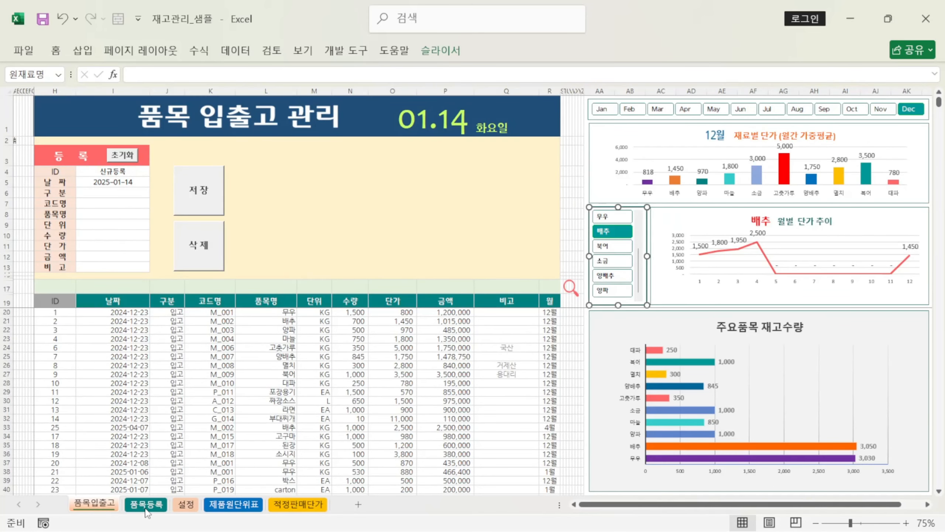
pyautogui.click(147, 509)
pyautogui.click(191, 506)
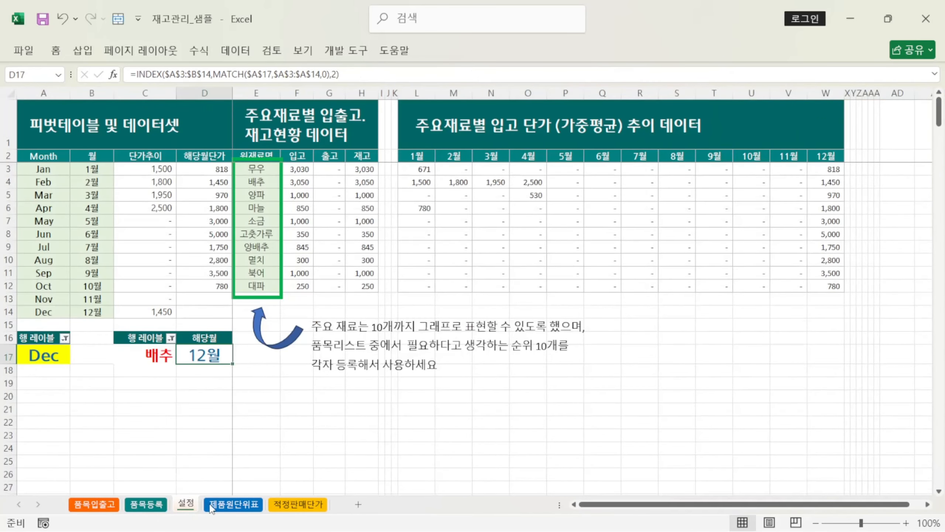
pyautogui.click(249, 506)
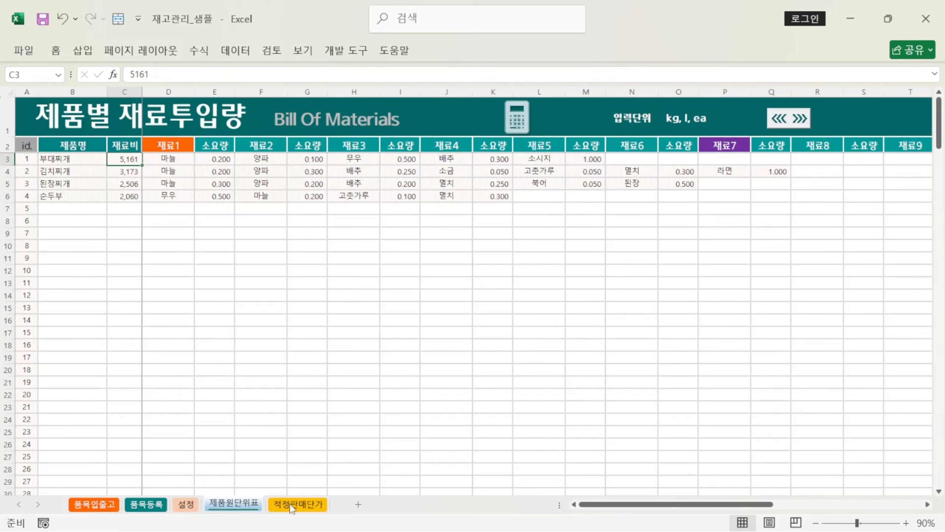
pyautogui.click(296, 508)
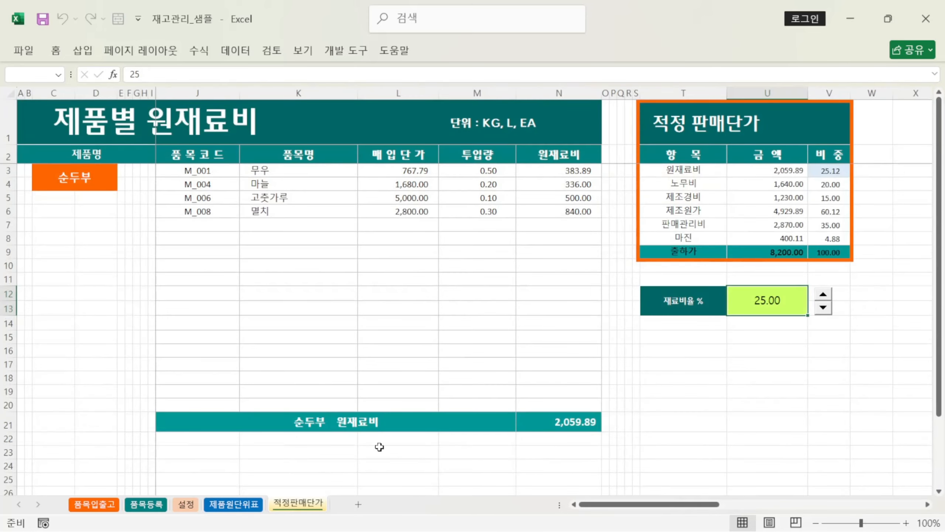
pyautogui.click(565, 421)
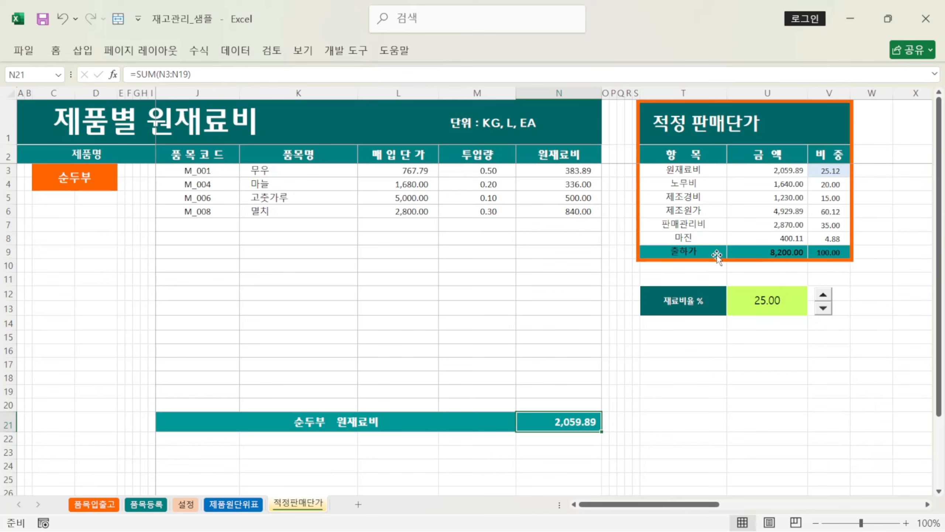
pyautogui.click(779, 253)
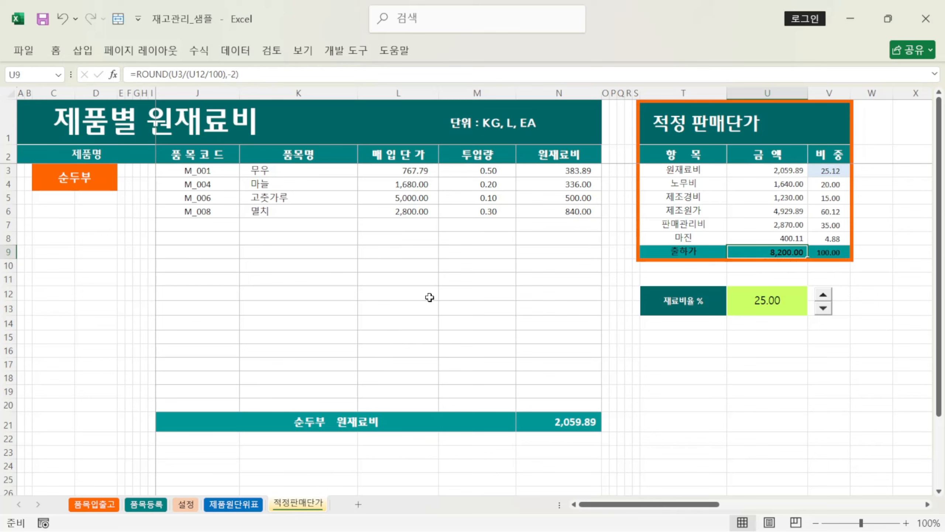
pyautogui.click(434, 281)
pyautogui.click(464, 281)
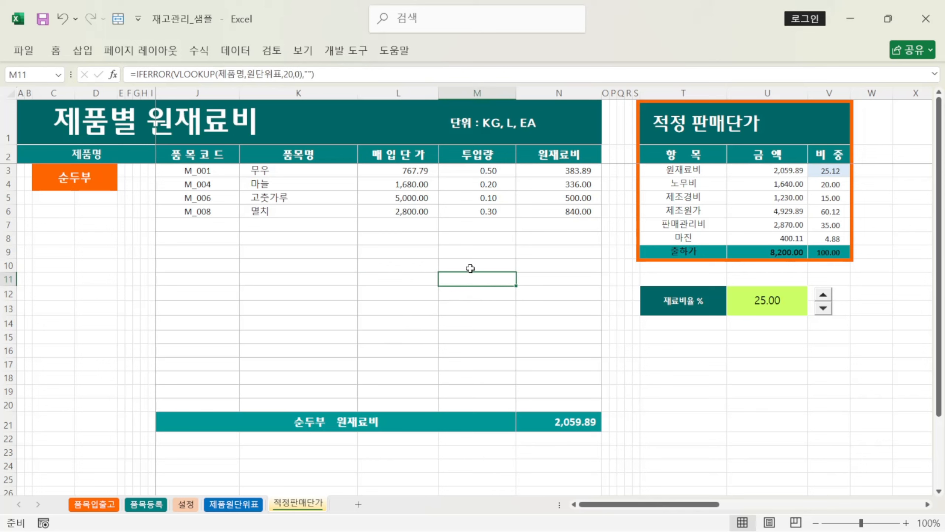
pyautogui.click(471, 269)
pyautogui.click(428, 264)
pyautogui.click(429, 254)
pyautogui.click(458, 255)
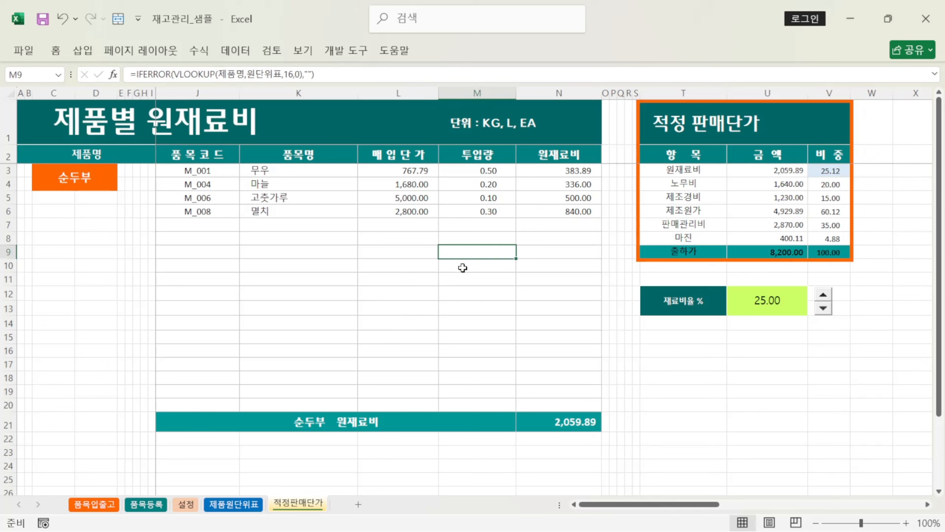